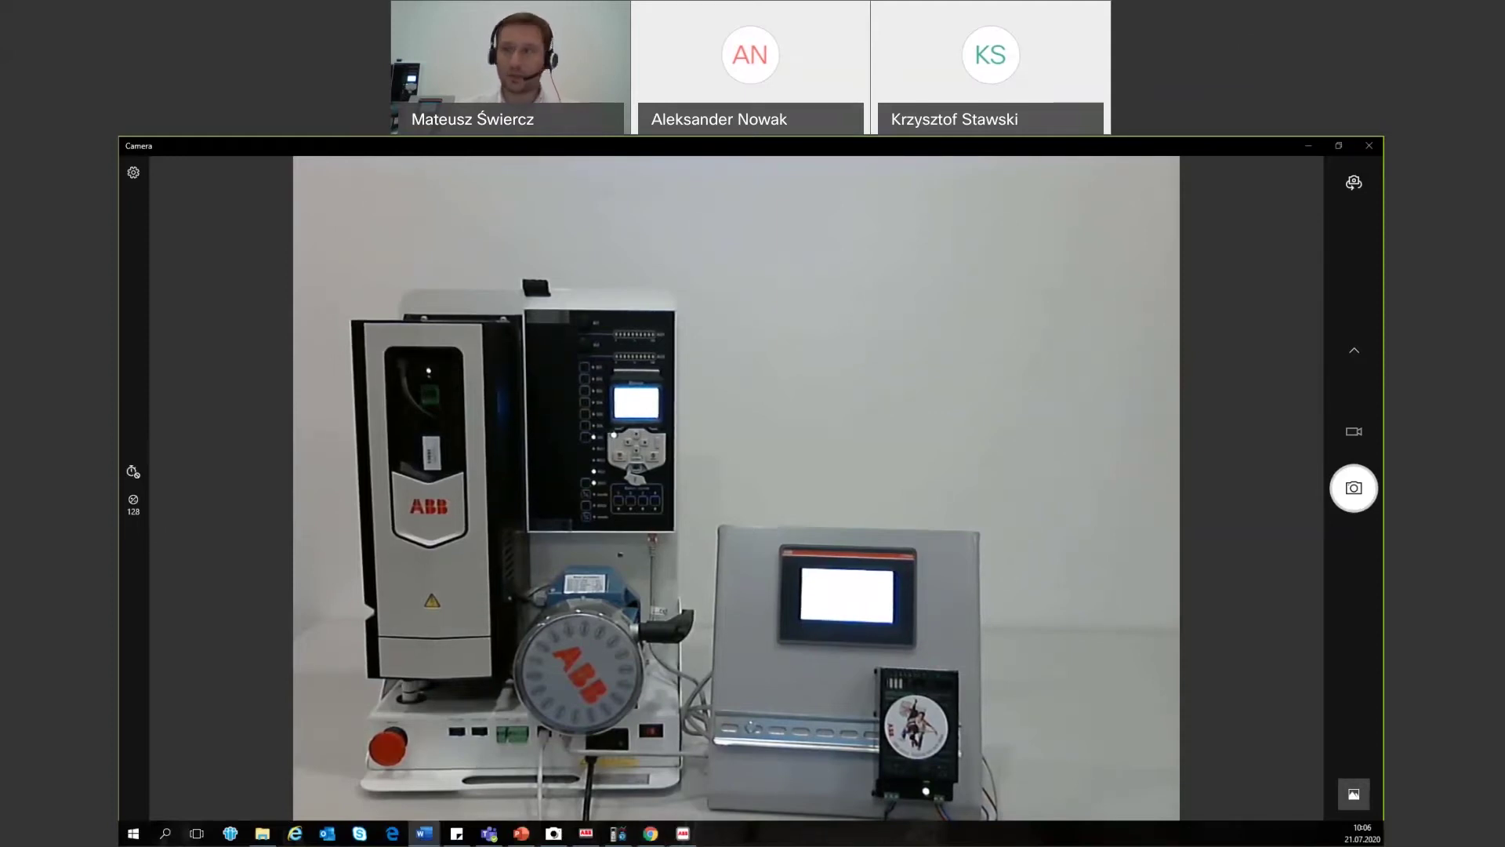
Step: Switch from Windows Camera to the Drive composer pro window
{"action": "key", "text": "alt+Tab"}
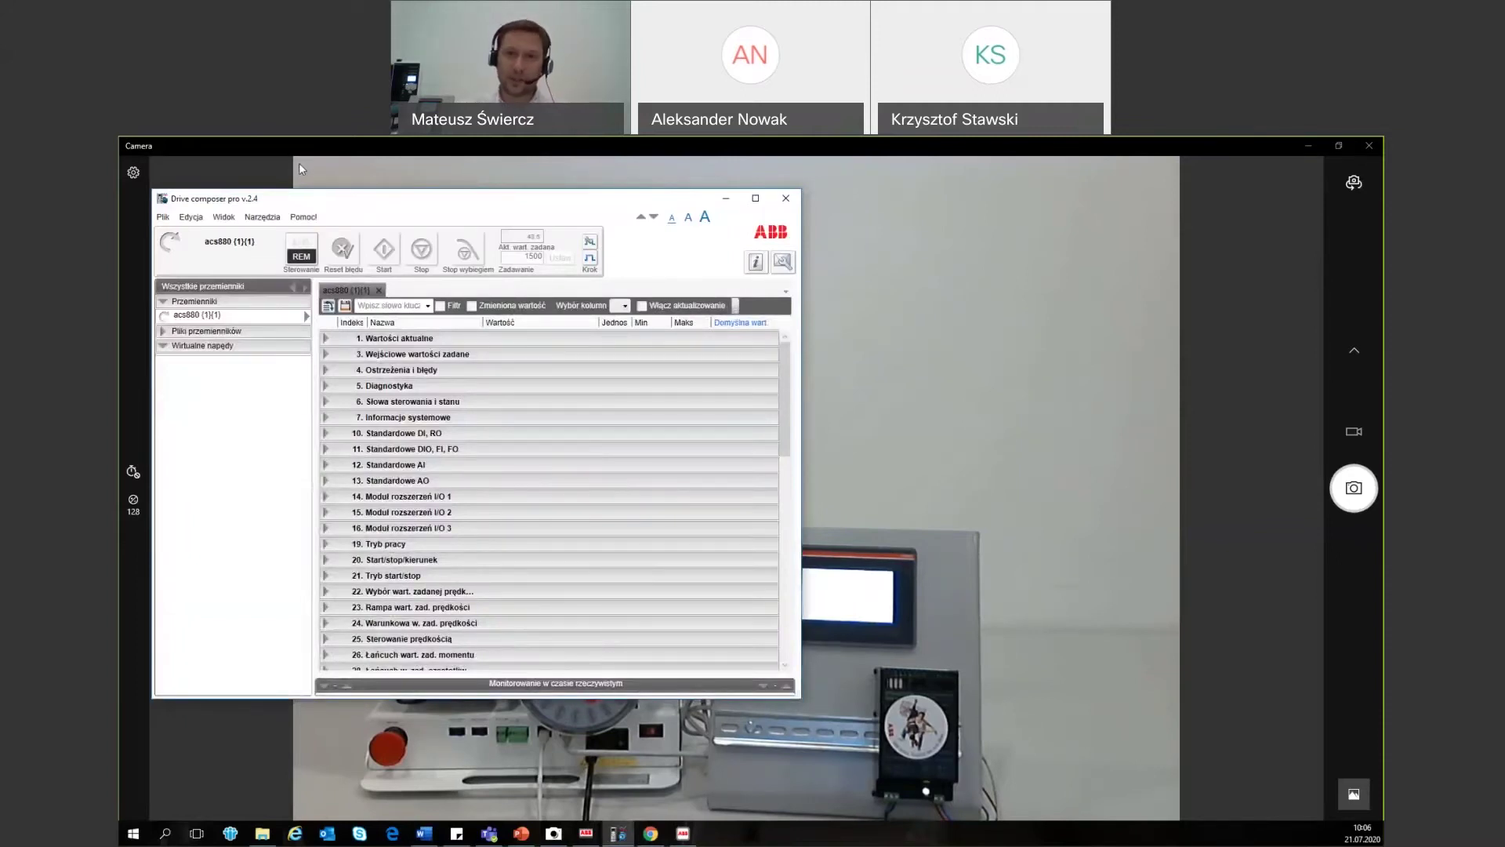
Step: Reposition and enlarge the parameter window, then scroll down to fieldbus group 50
{"action": "left_click_drag", "start_coordinate": [296, 199], "coordinate": [276, 162]}
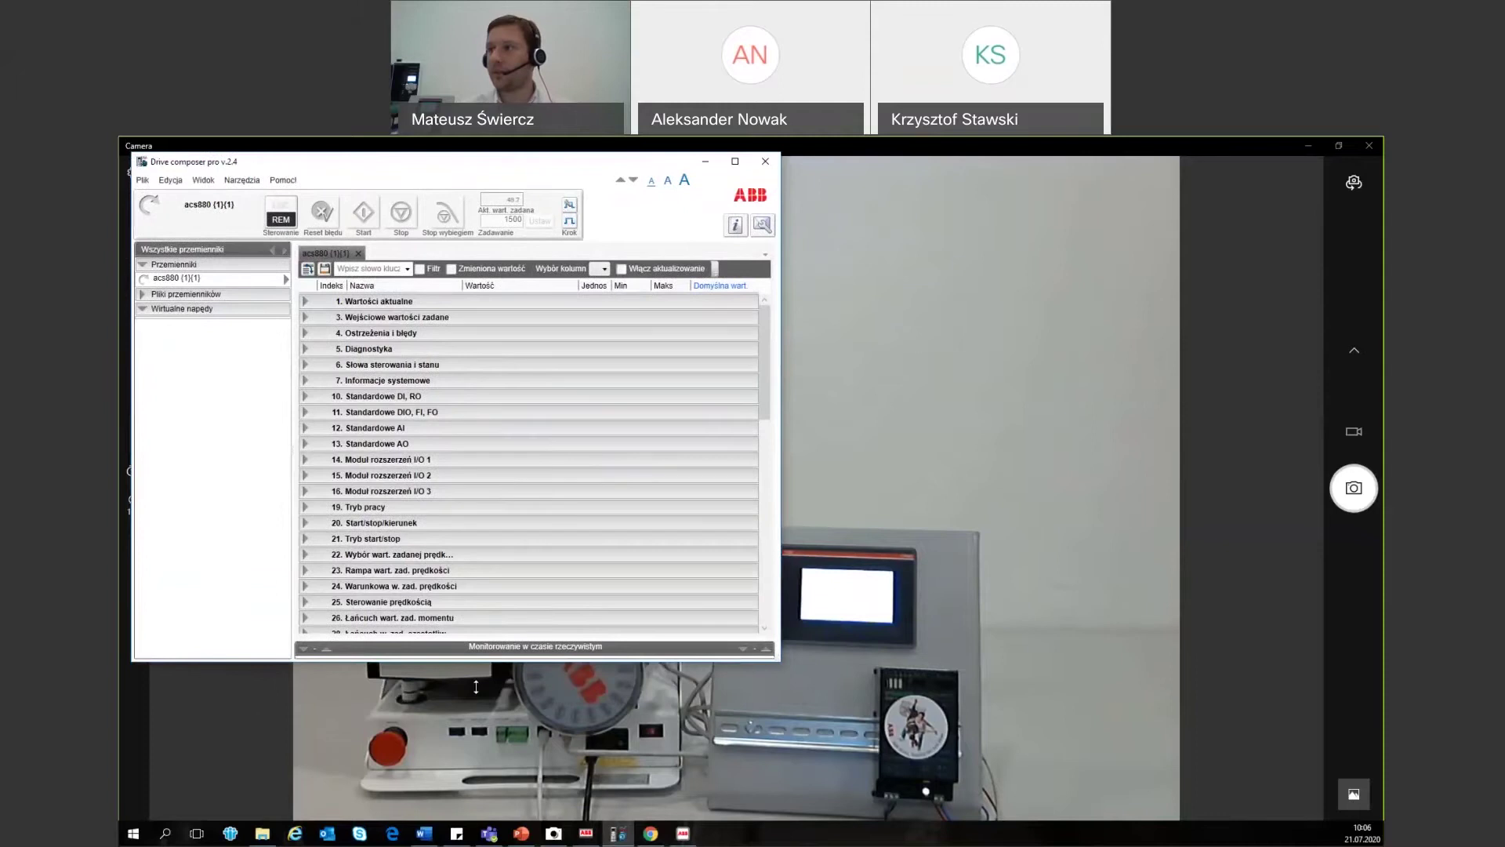
{"action": "left_click_drag", "start_coordinate": [464, 795], "coordinate": [465, 794]}
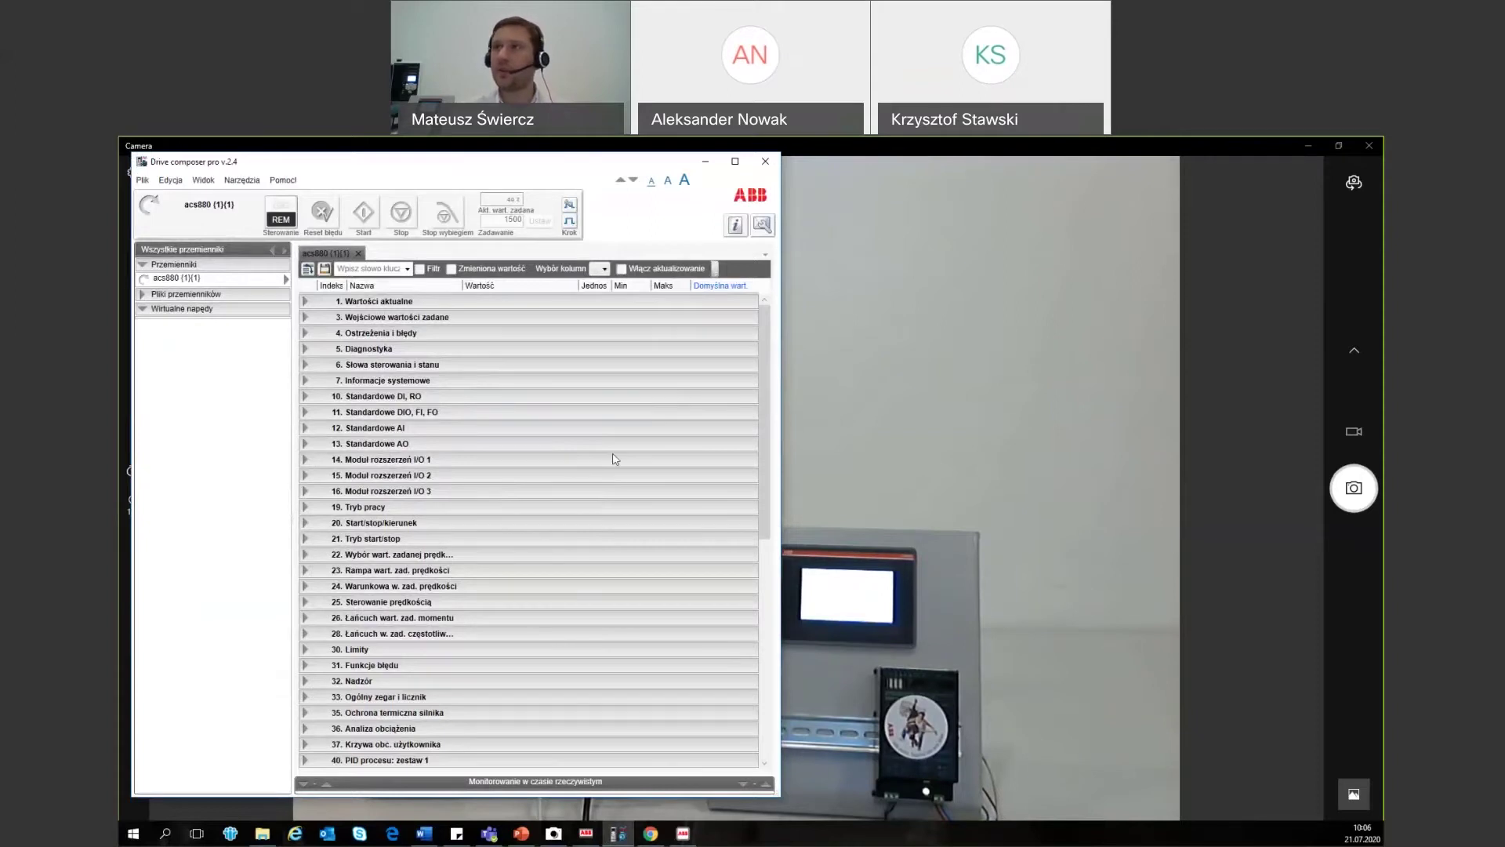
{"action": "left_click_drag", "start_coordinate": [449, 162], "coordinate": [442, 152]}
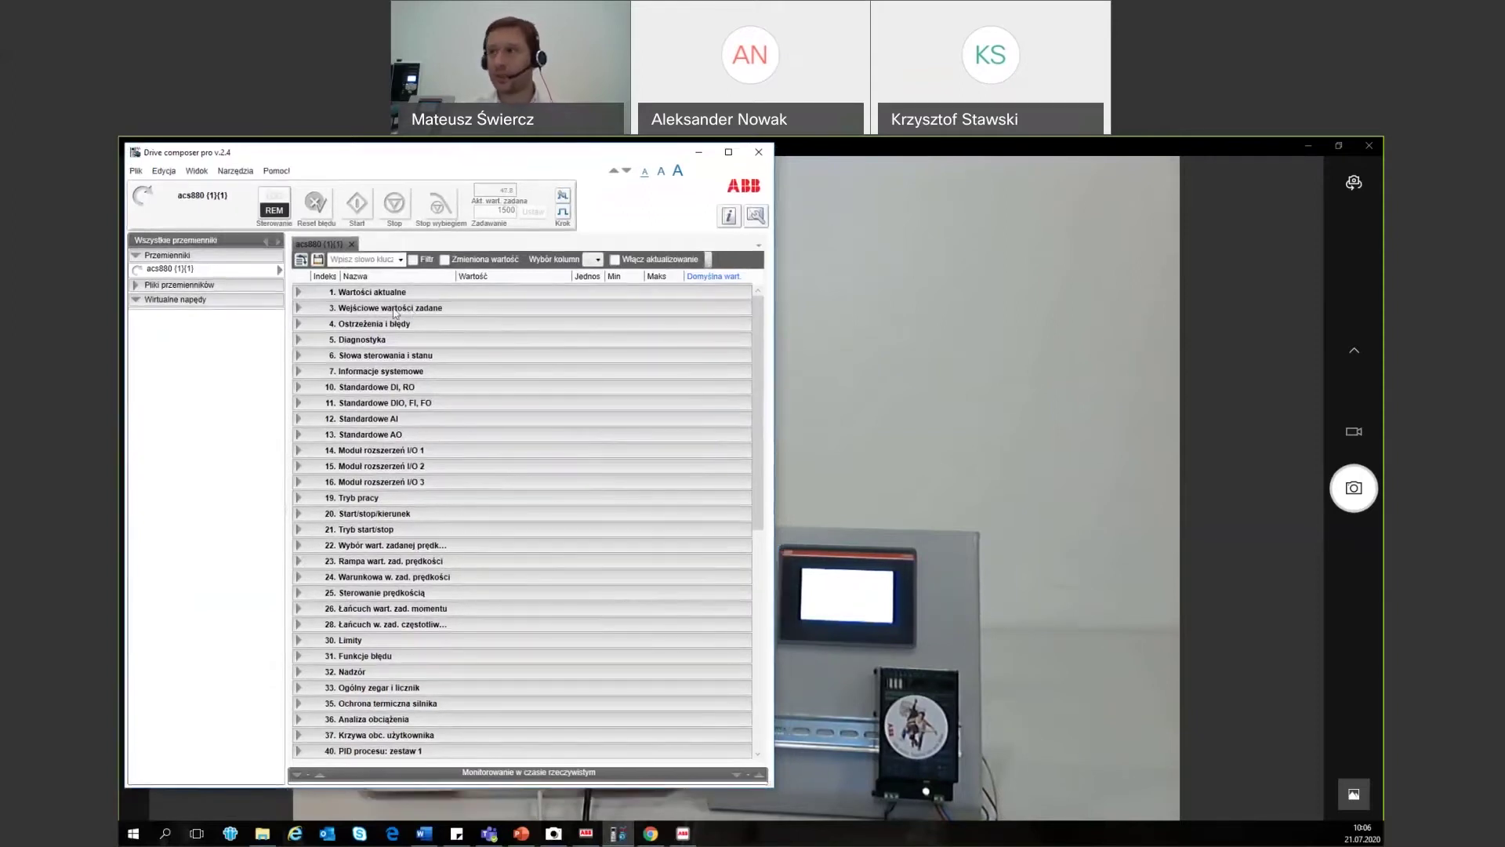
{"action": "scroll", "coordinate": [378, 555], "scroll_direction": "down", "scroll_amount": 2}
{"action": "scroll", "coordinate": [378, 558], "scroll_direction": "down", "scroll_amount": 2}
{"action": "scroll", "coordinate": [384, 569], "scroll_direction": "down", "scroll_amount": 3}
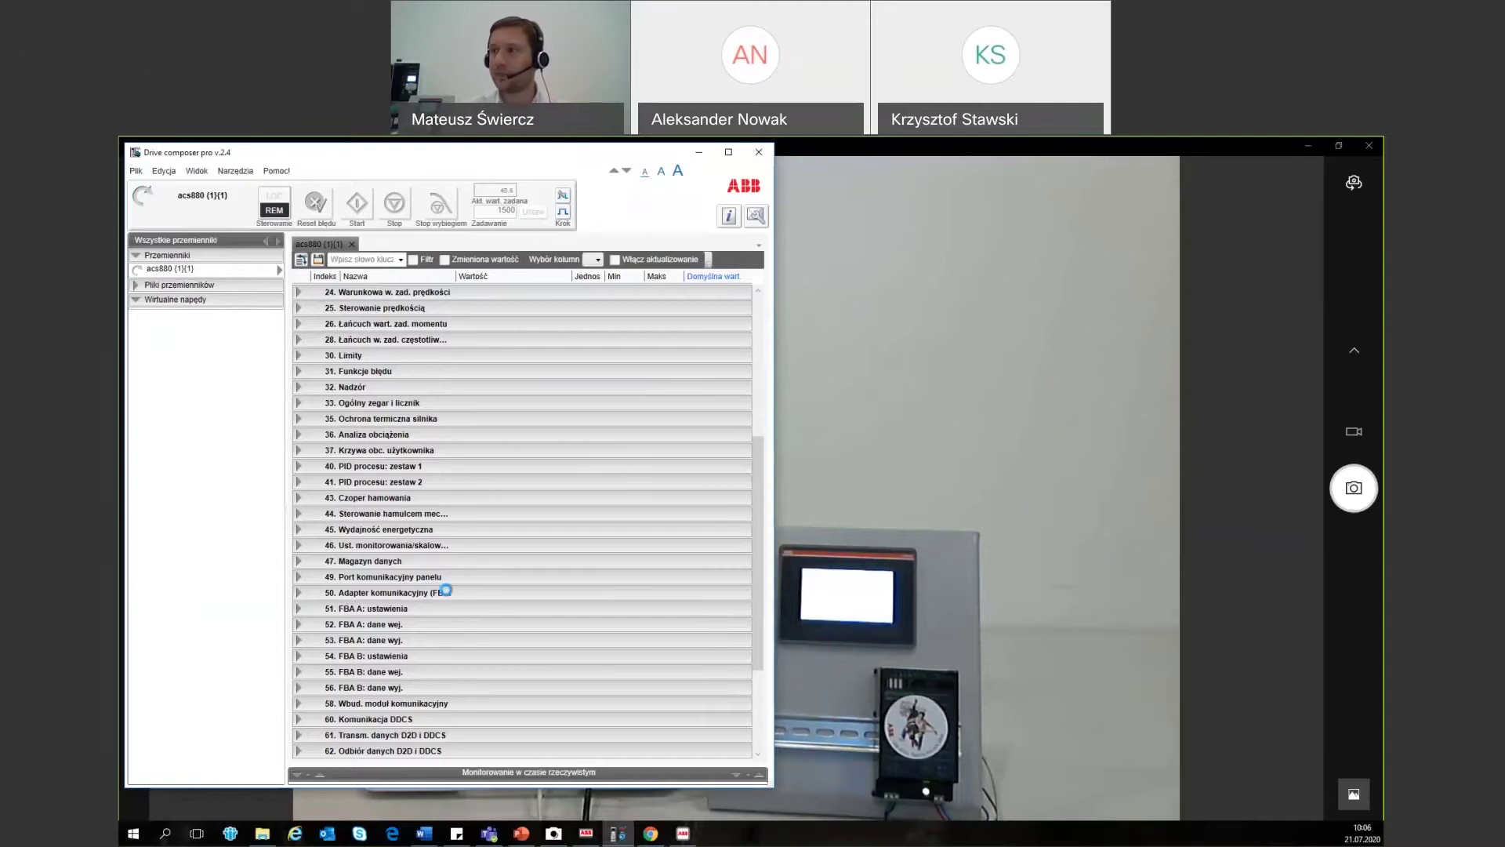
{"action": "scroll", "coordinate": [604, 410], "scroll_direction": "down", "scroll_amount": 4}
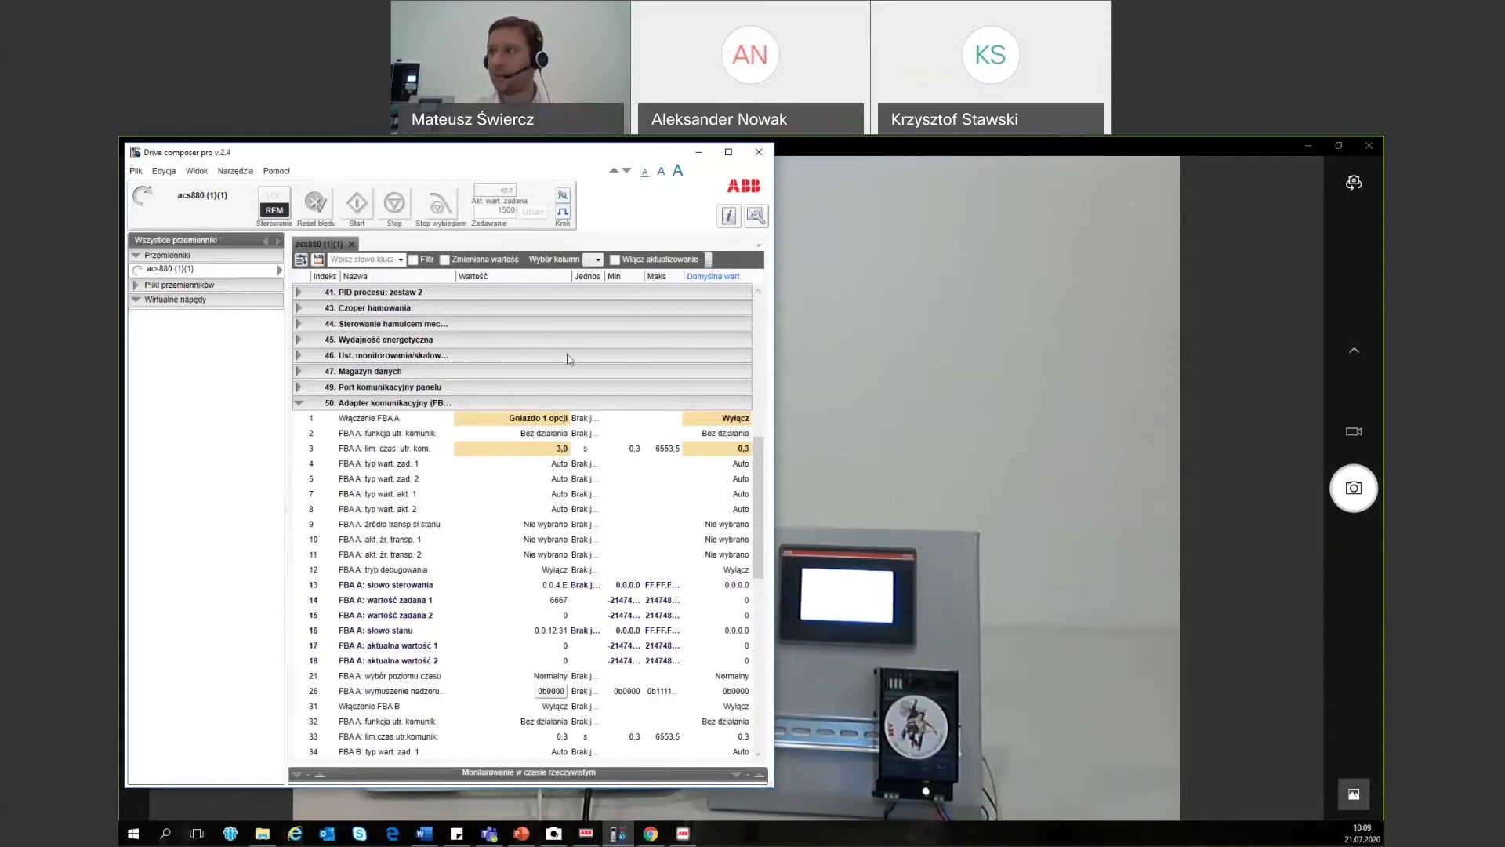
Step: Set parameter 50.02 FBA A communication loss function to Błąd (fault)
{"action": "double_click", "coordinate": [558, 436]}
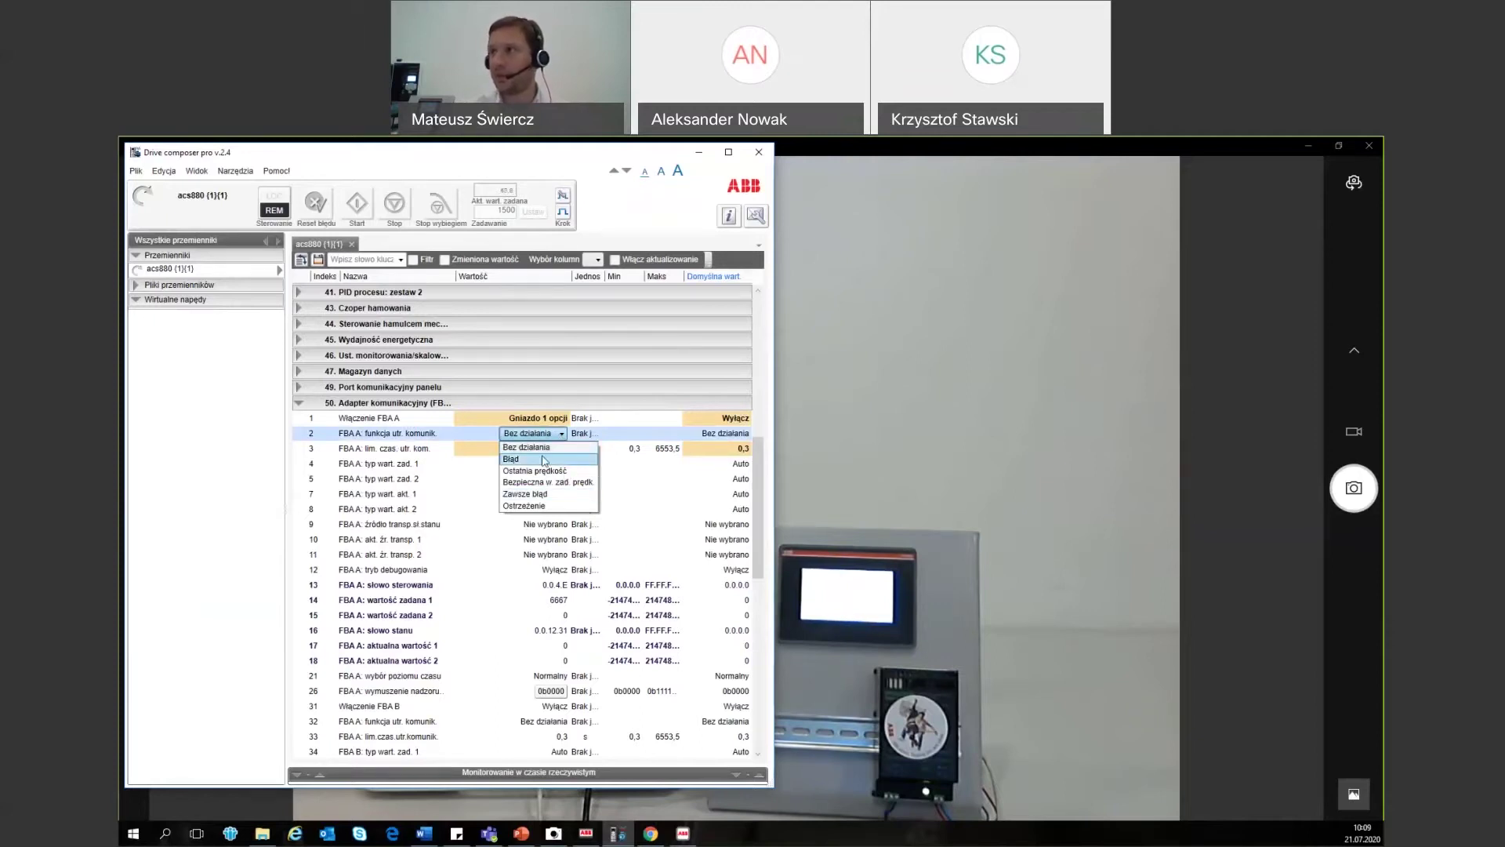
{"action": "left_click", "coordinate": [545, 461]}
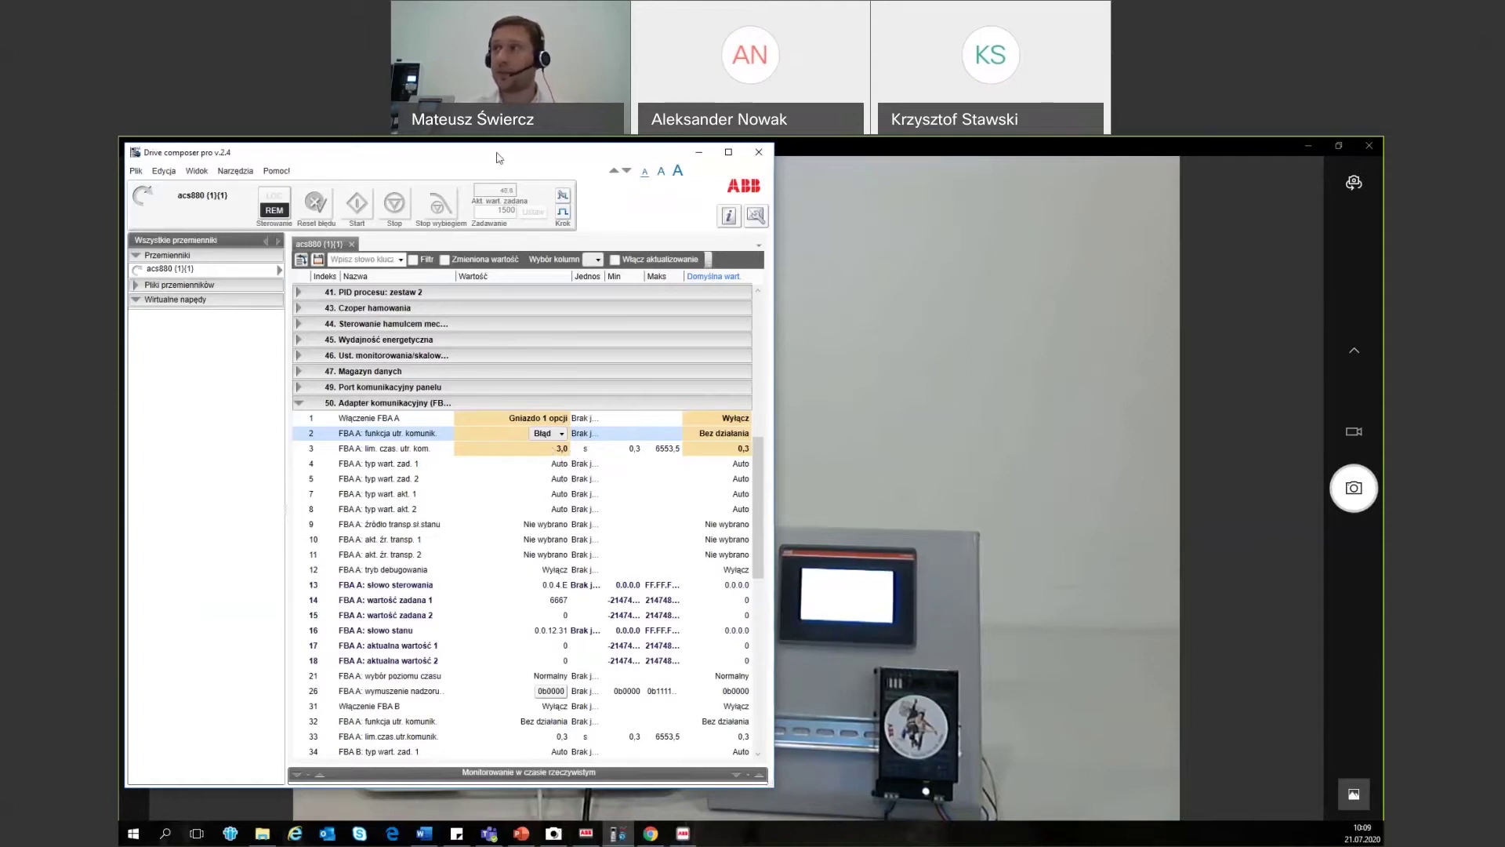
{"action": "mouse_move", "coordinate": [341, 154]}
{"action": "left_mouse_down"}
{"action": "mouse_move", "coordinate": [987, 284]}
{"action": "mouse_move", "coordinate": [354, 163]}
{"action": "left_mouse_up"}
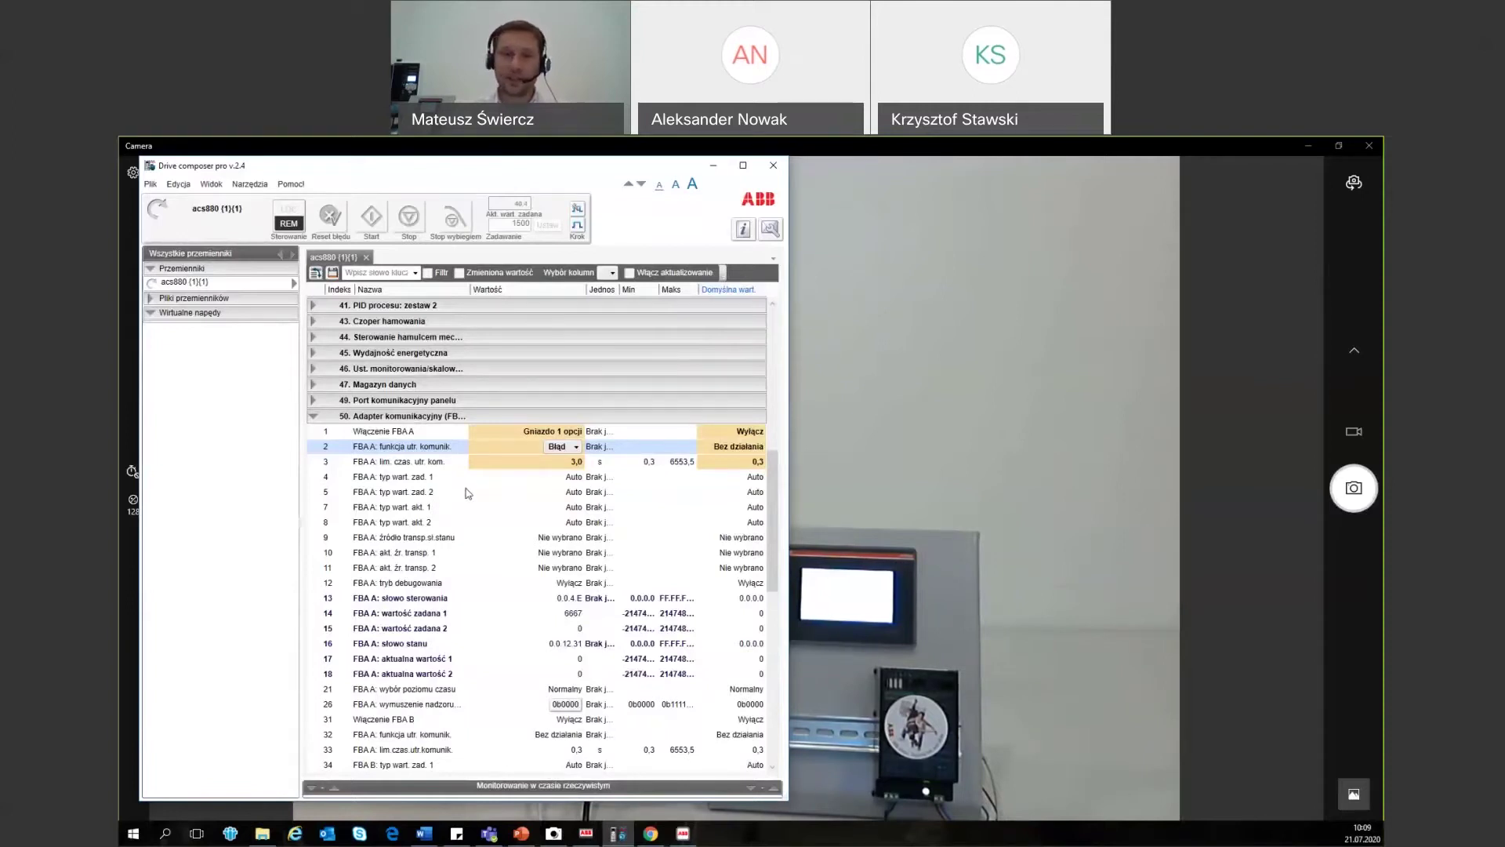
Step: Set parameter 50.04 FBA A reference 1 type to Prędkość (speed)
{"action": "left_click", "coordinate": [578, 480]}
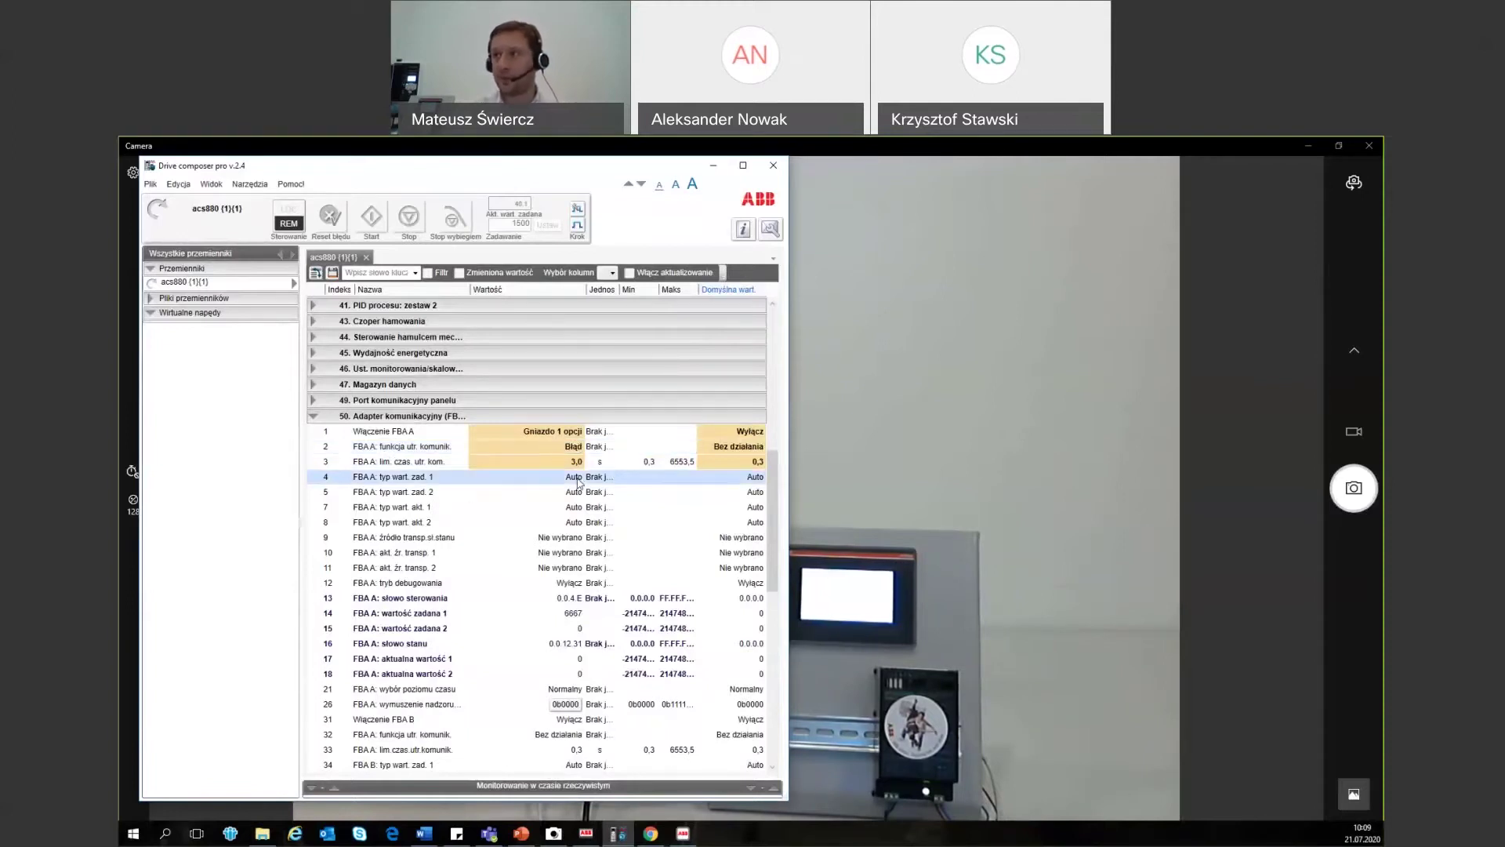
{"action": "left_click", "coordinate": [579, 478]}
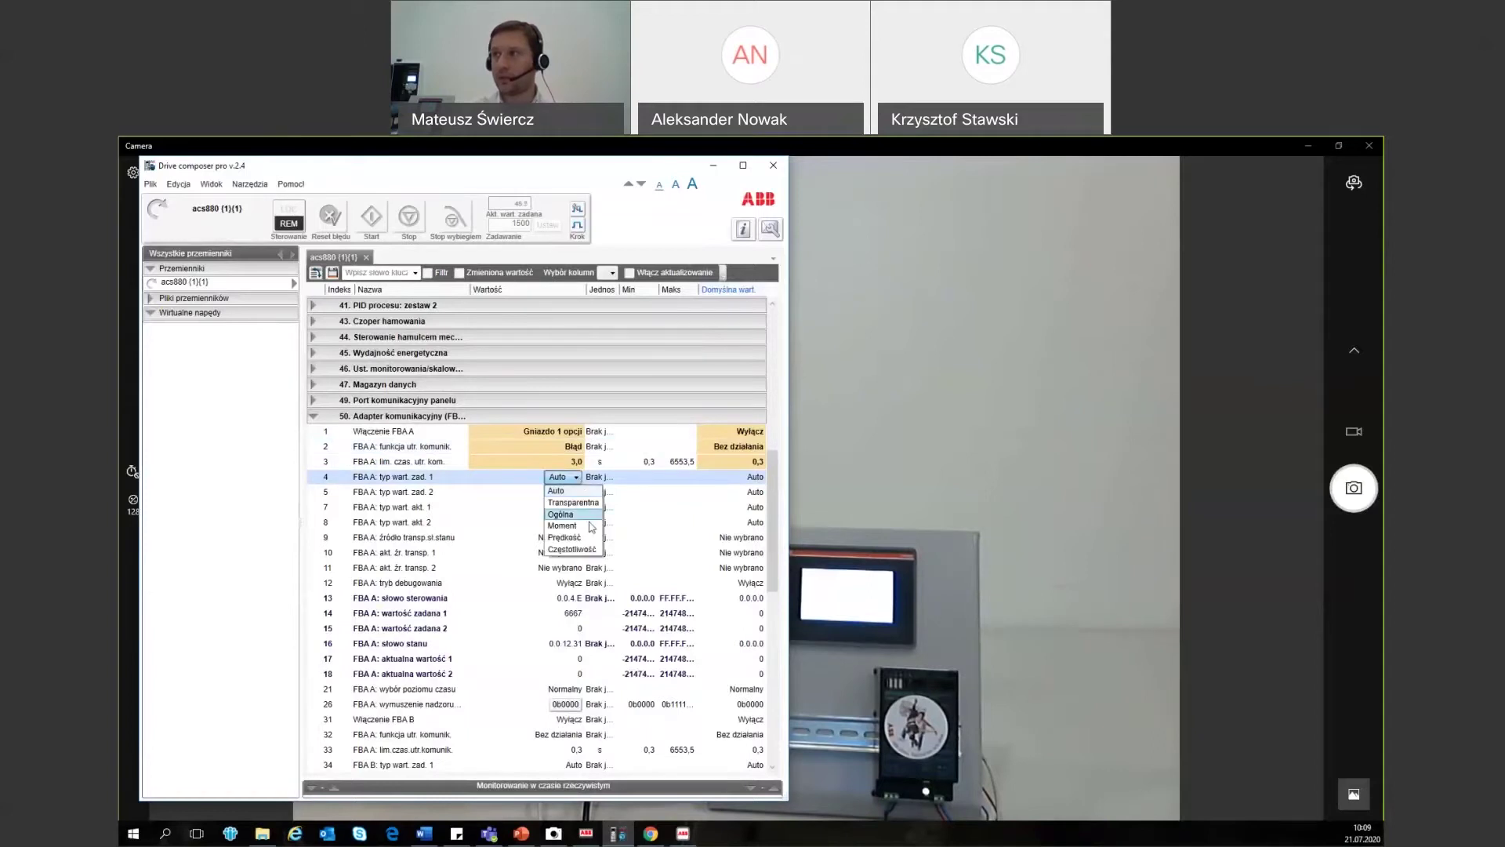
{"action": "left_click", "coordinate": [589, 539]}
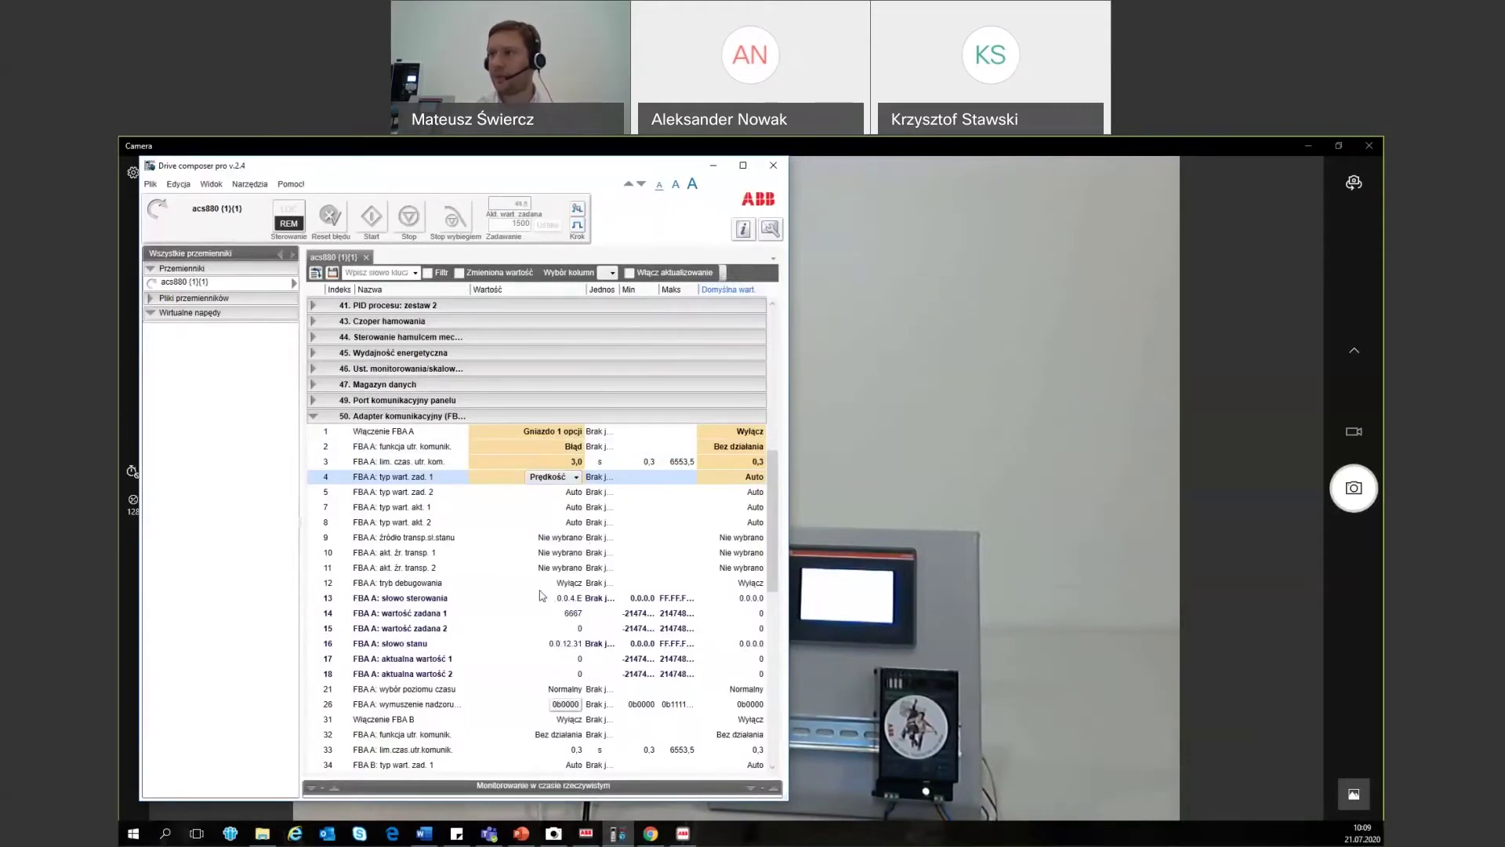
Step: Set parameter 50.12 FBA A debug mode to Szybkie
{"action": "scroll", "coordinate": [546, 580], "scroll_direction": "down", "scroll_amount": 1}
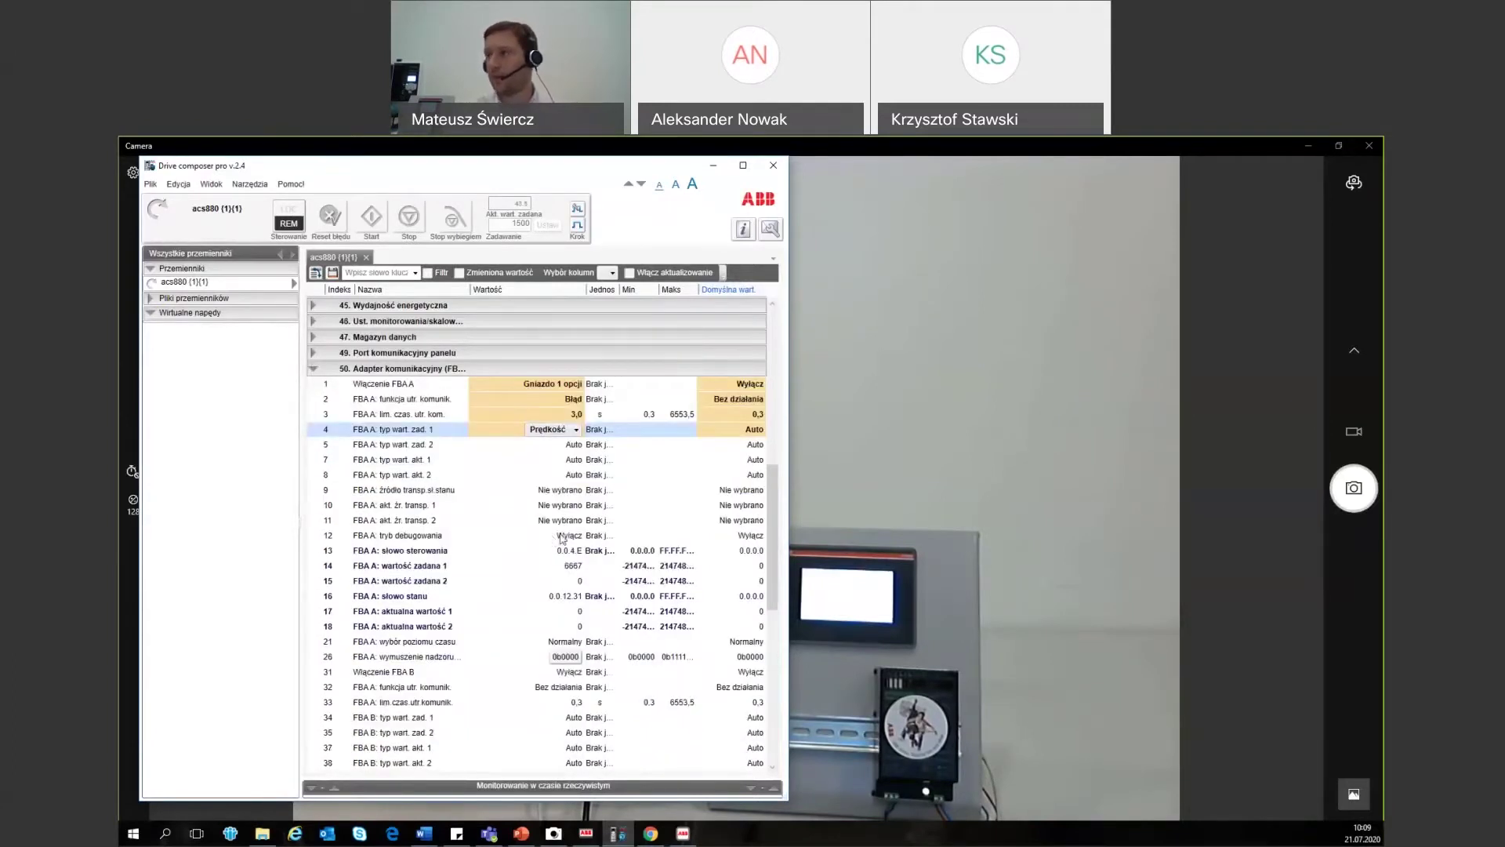
{"action": "left_click", "coordinate": [572, 539]}
{"action": "left_click", "coordinate": [575, 536]}
{"action": "left_click", "coordinate": [558, 562]}
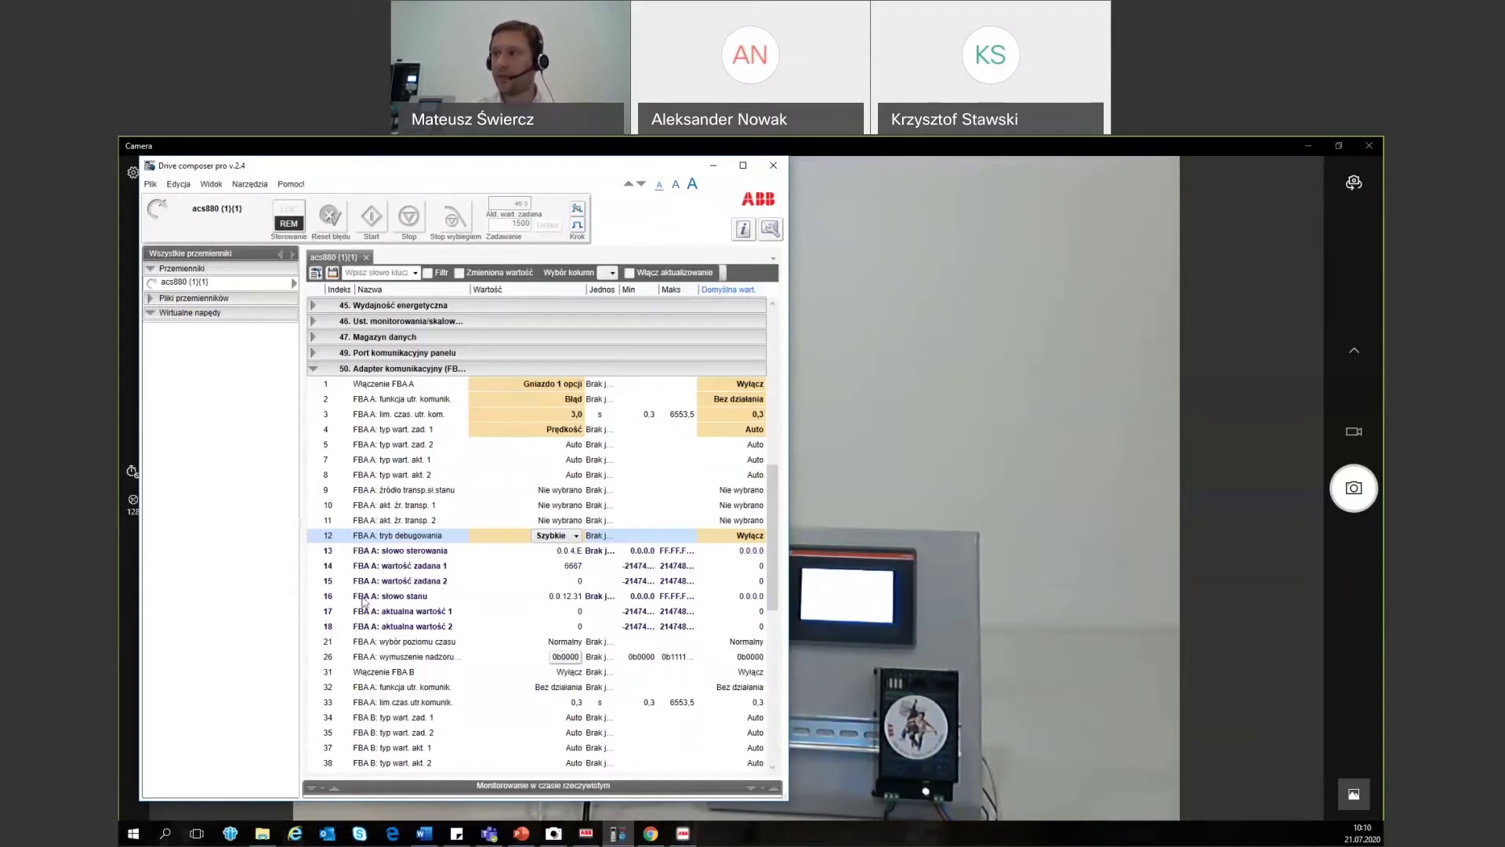
{"action": "scroll", "coordinate": [703, 591], "scroll_direction": "down", "scroll_amount": 3}
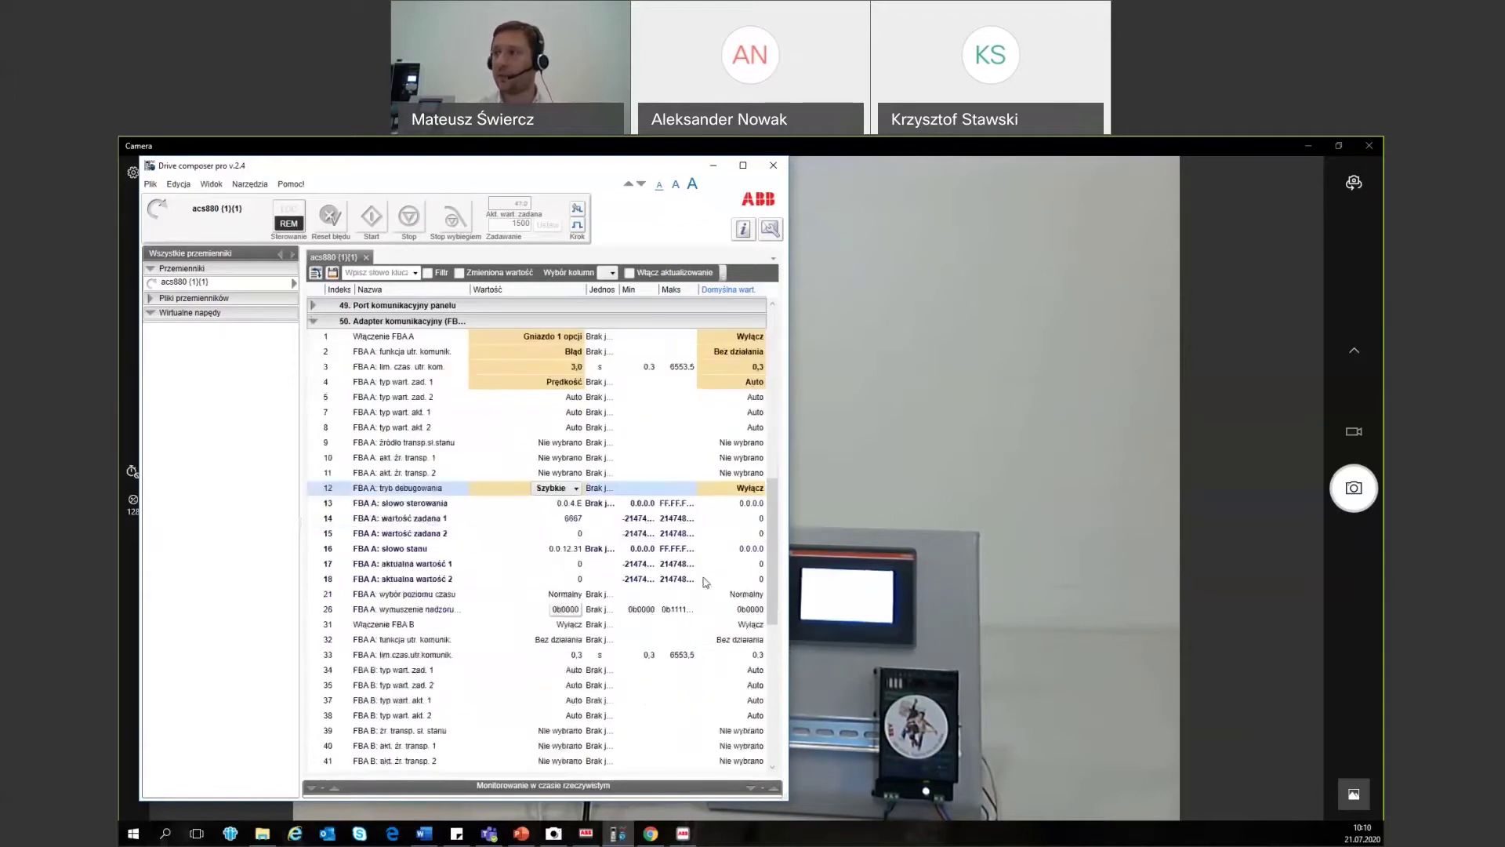
{"action": "scroll", "coordinate": [703, 592], "scroll_direction": "down", "scroll_amount": 2}
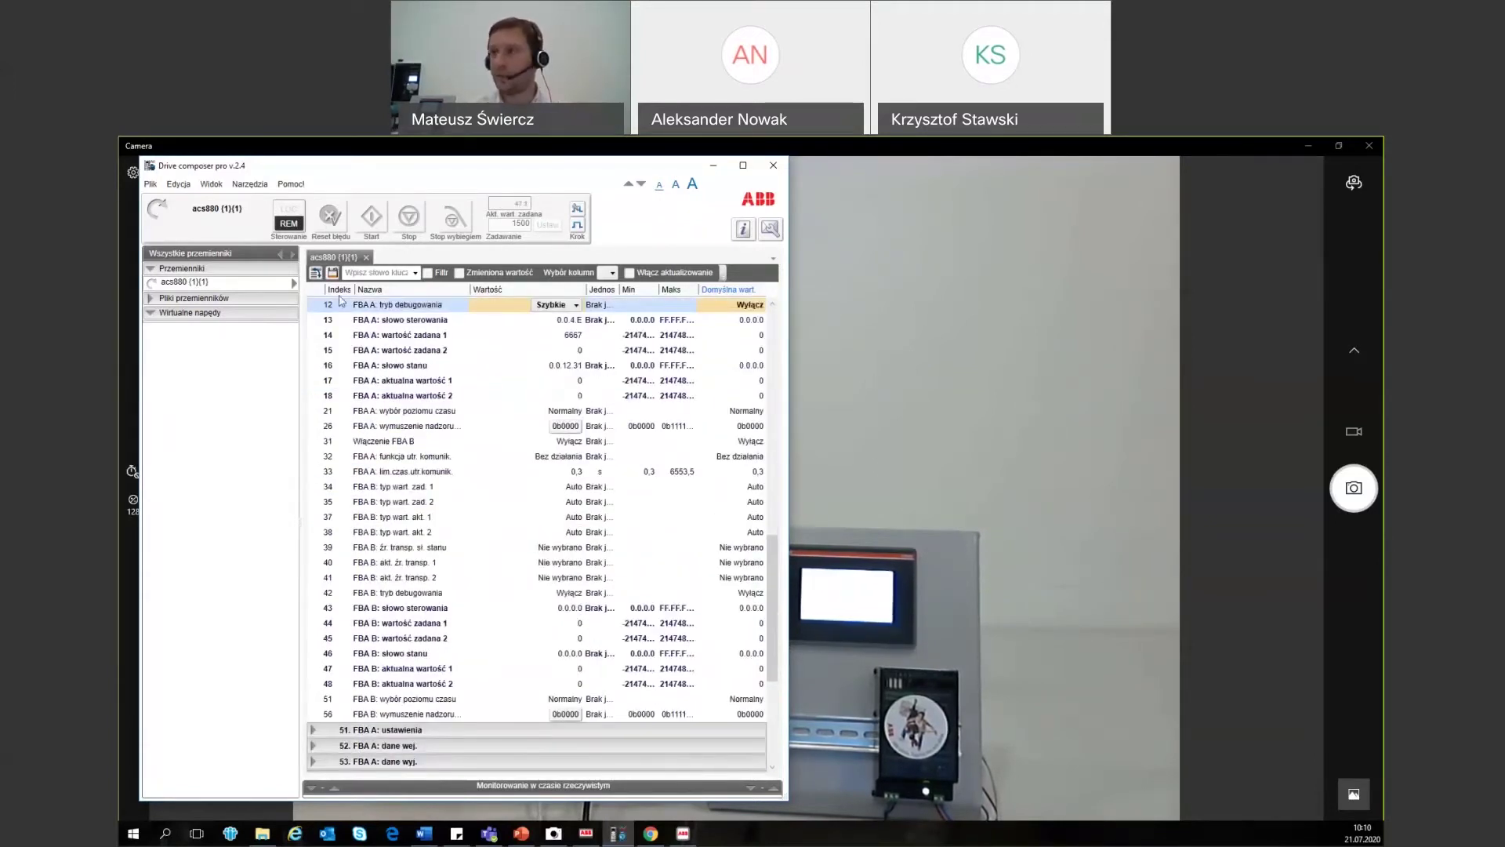
{"action": "scroll", "coordinate": [362, 410], "scroll_direction": "up", "scroll_amount": 5}
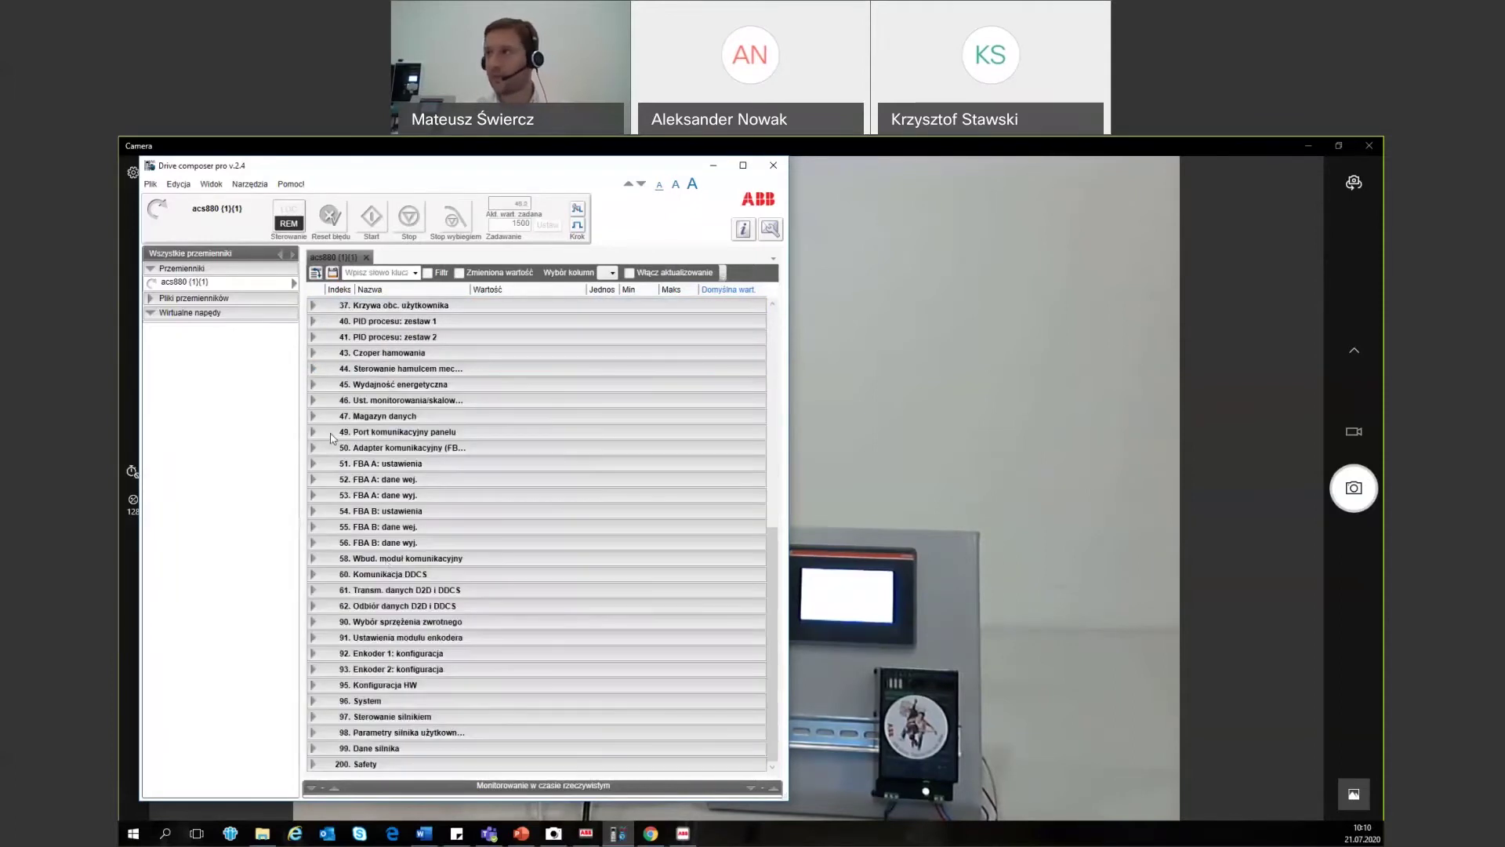
Step: Expand group 51 and keep protocol MB/TCP ABB E with Static IP configuration
{"action": "left_click", "coordinate": [314, 464]}
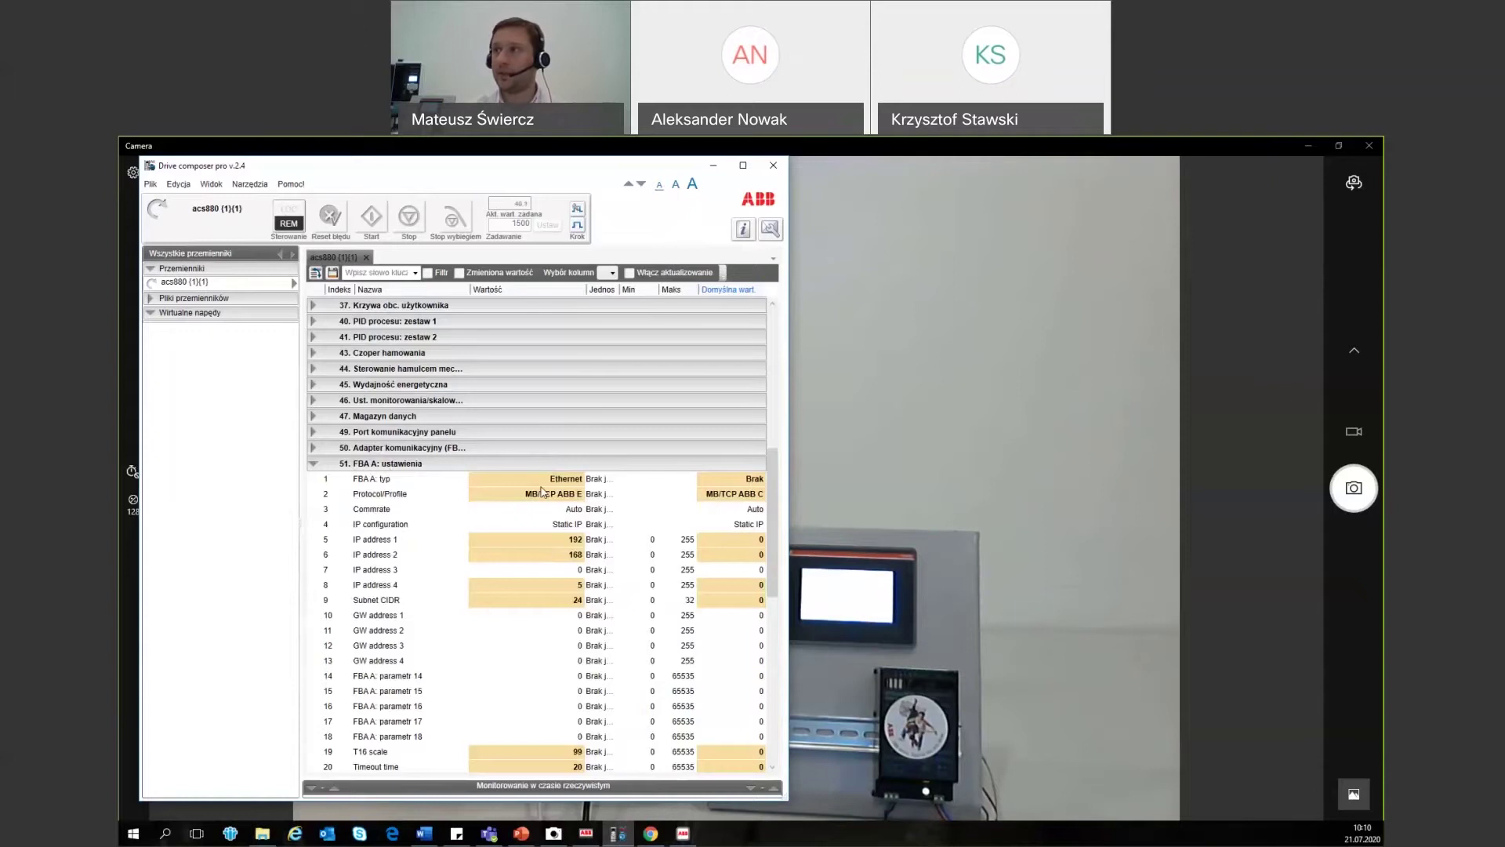
{"action": "left_click", "coordinate": [572, 496]}
{"action": "left_click", "coordinate": [572, 497]}
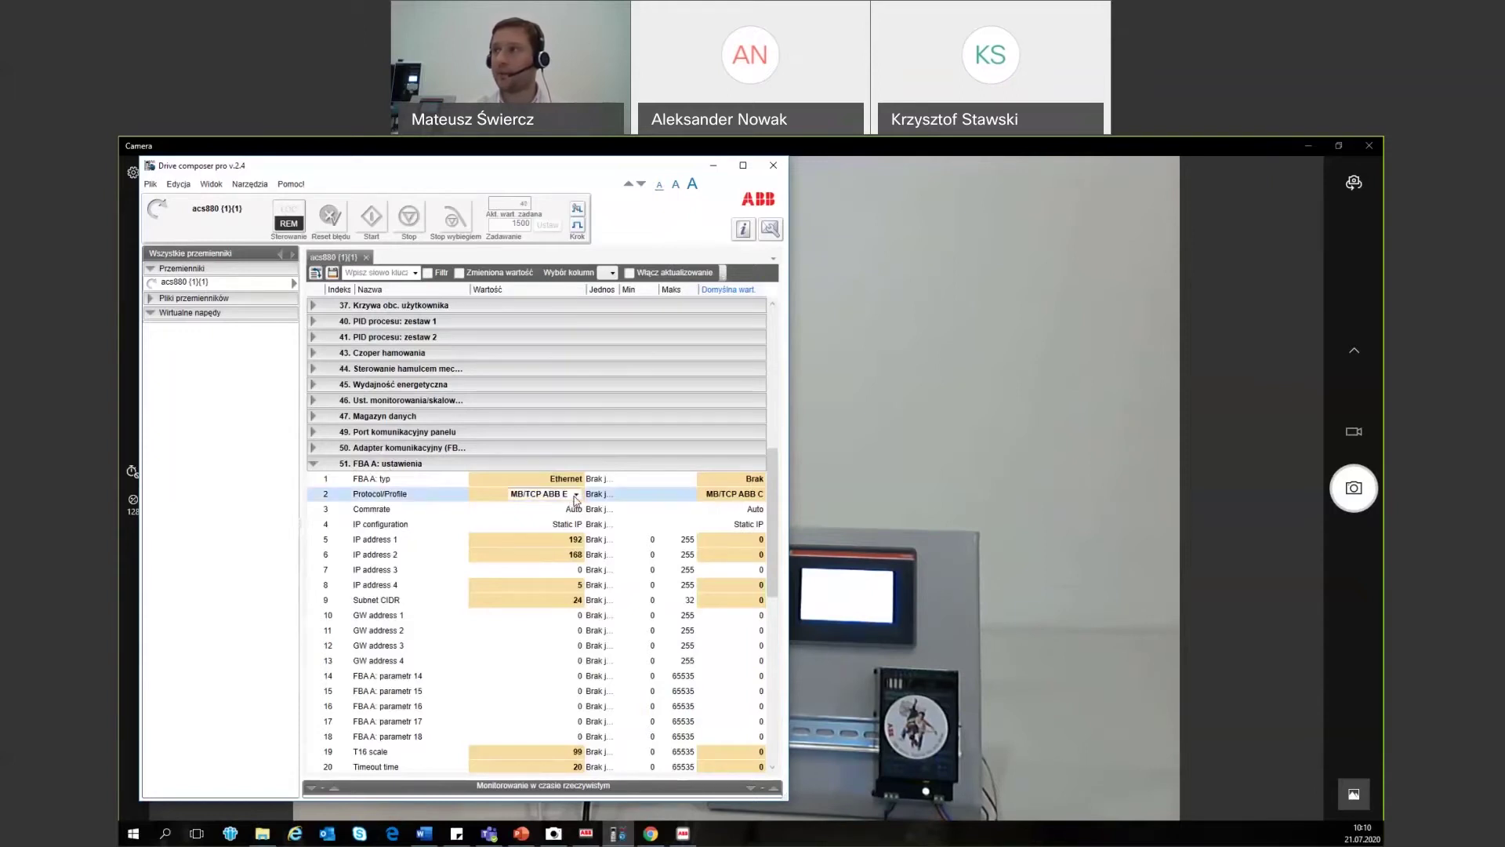
{"action": "left_click", "coordinate": [576, 496]}
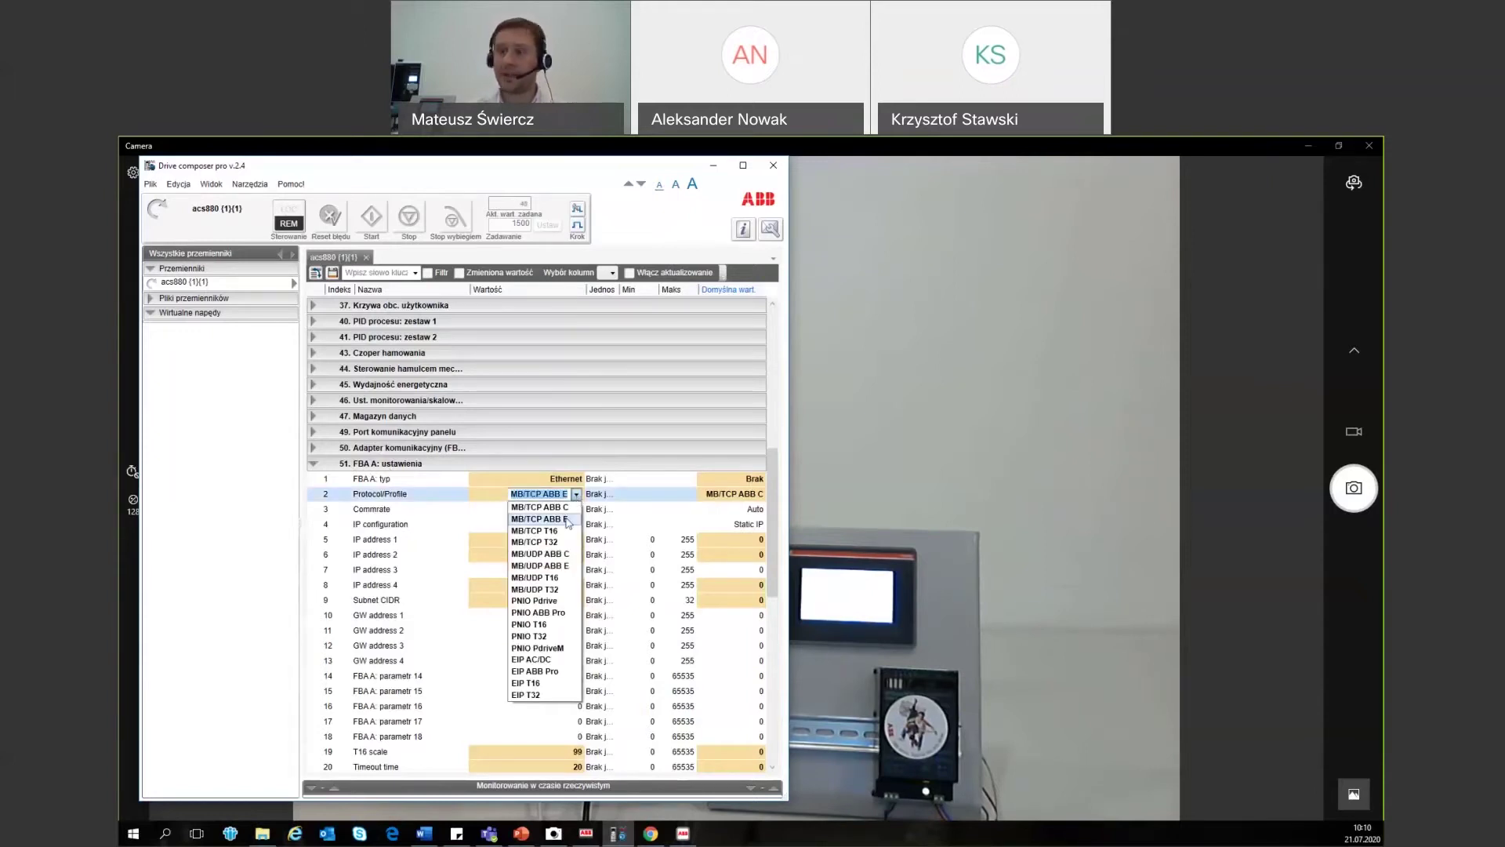
{"action": "left_click", "coordinate": [619, 523]}
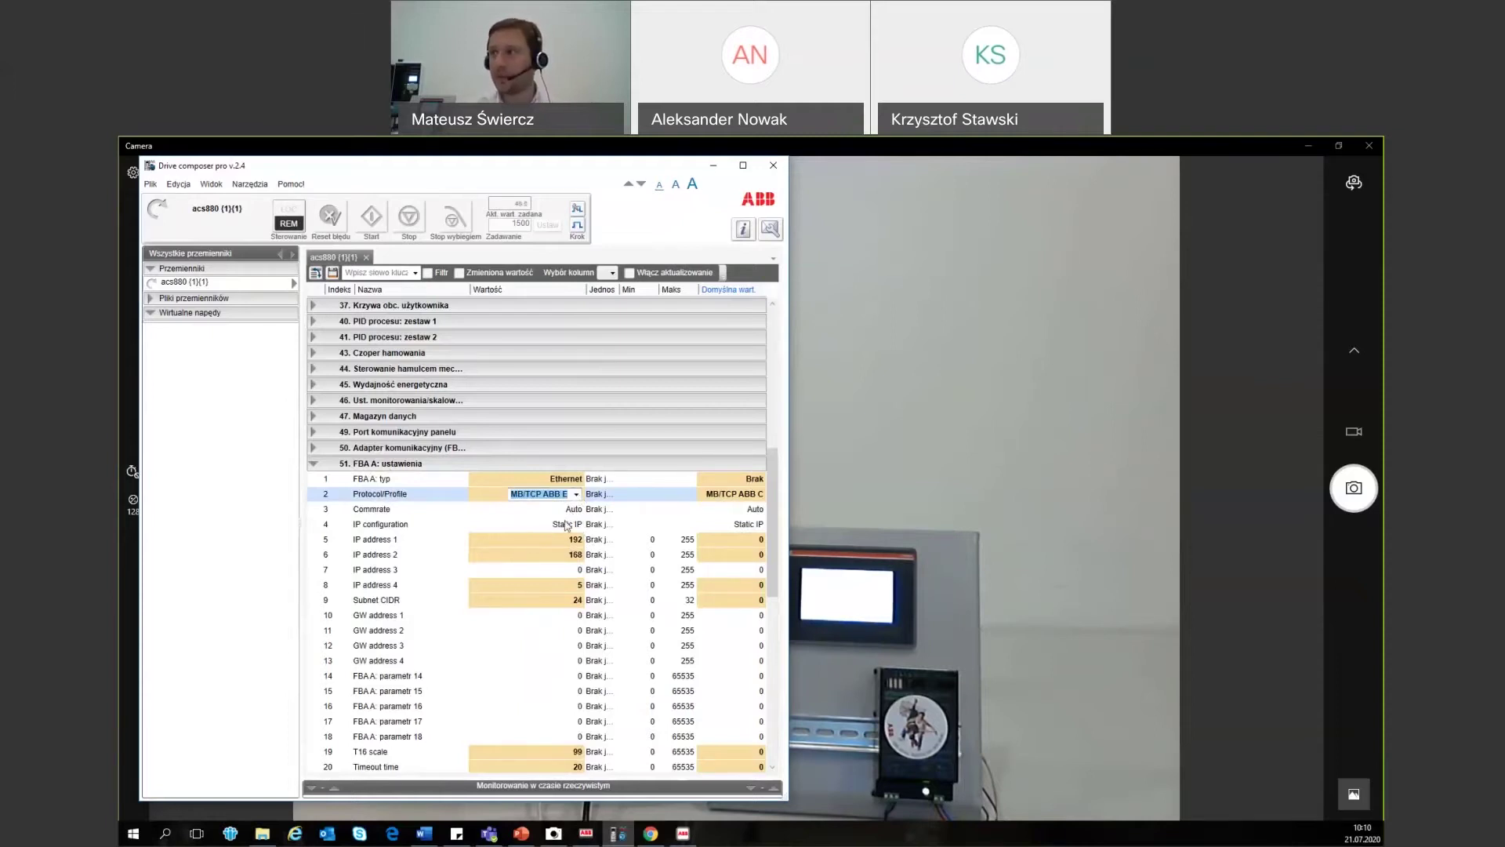
{"action": "left_click", "coordinate": [569, 525]}
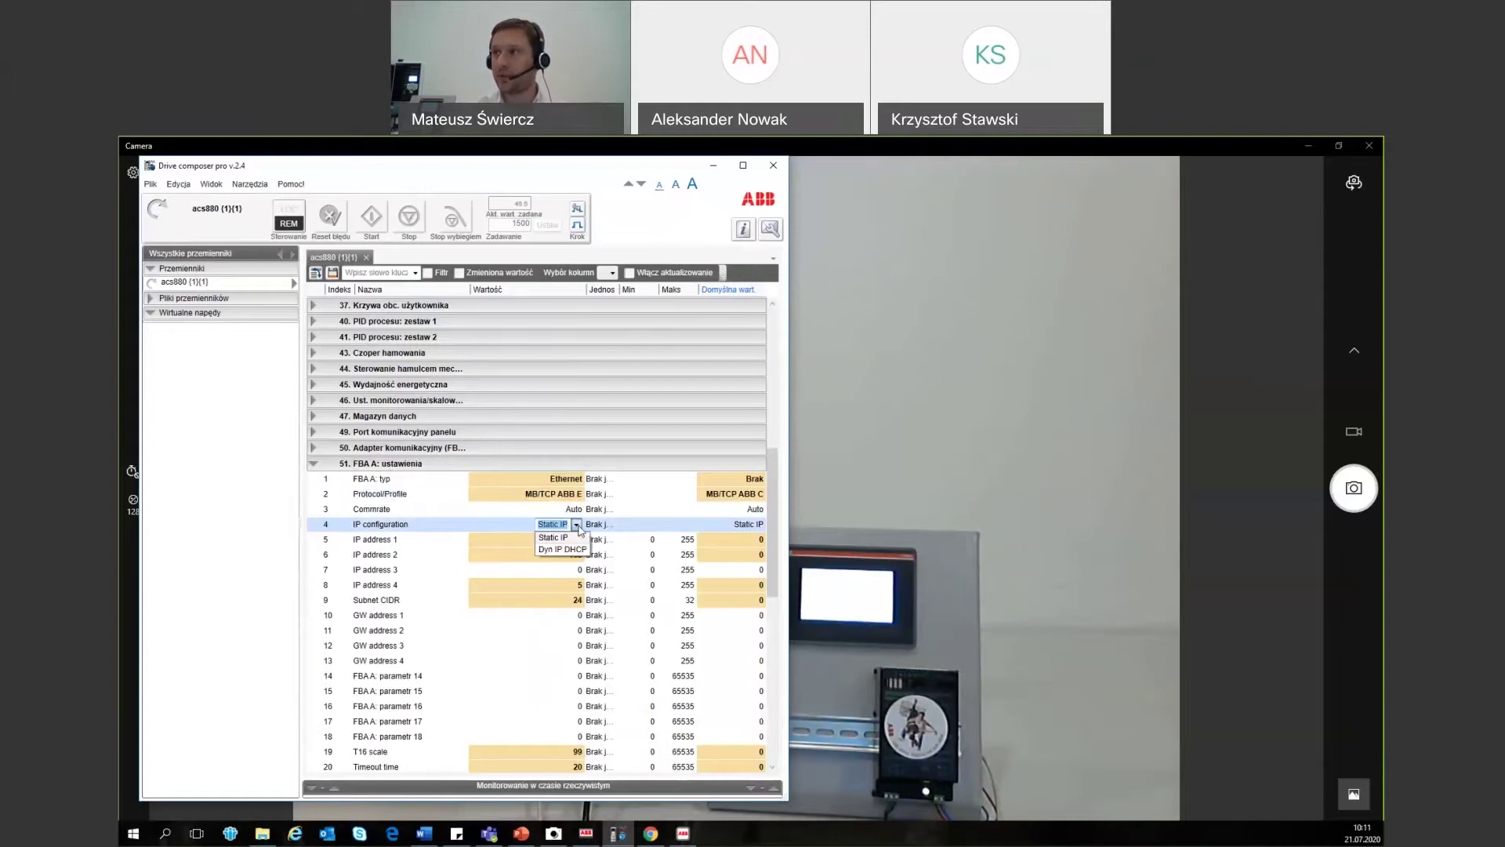
{"action": "left_click", "coordinate": [577, 525]}
{"action": "left_click", "coordinate": [577, 527]}
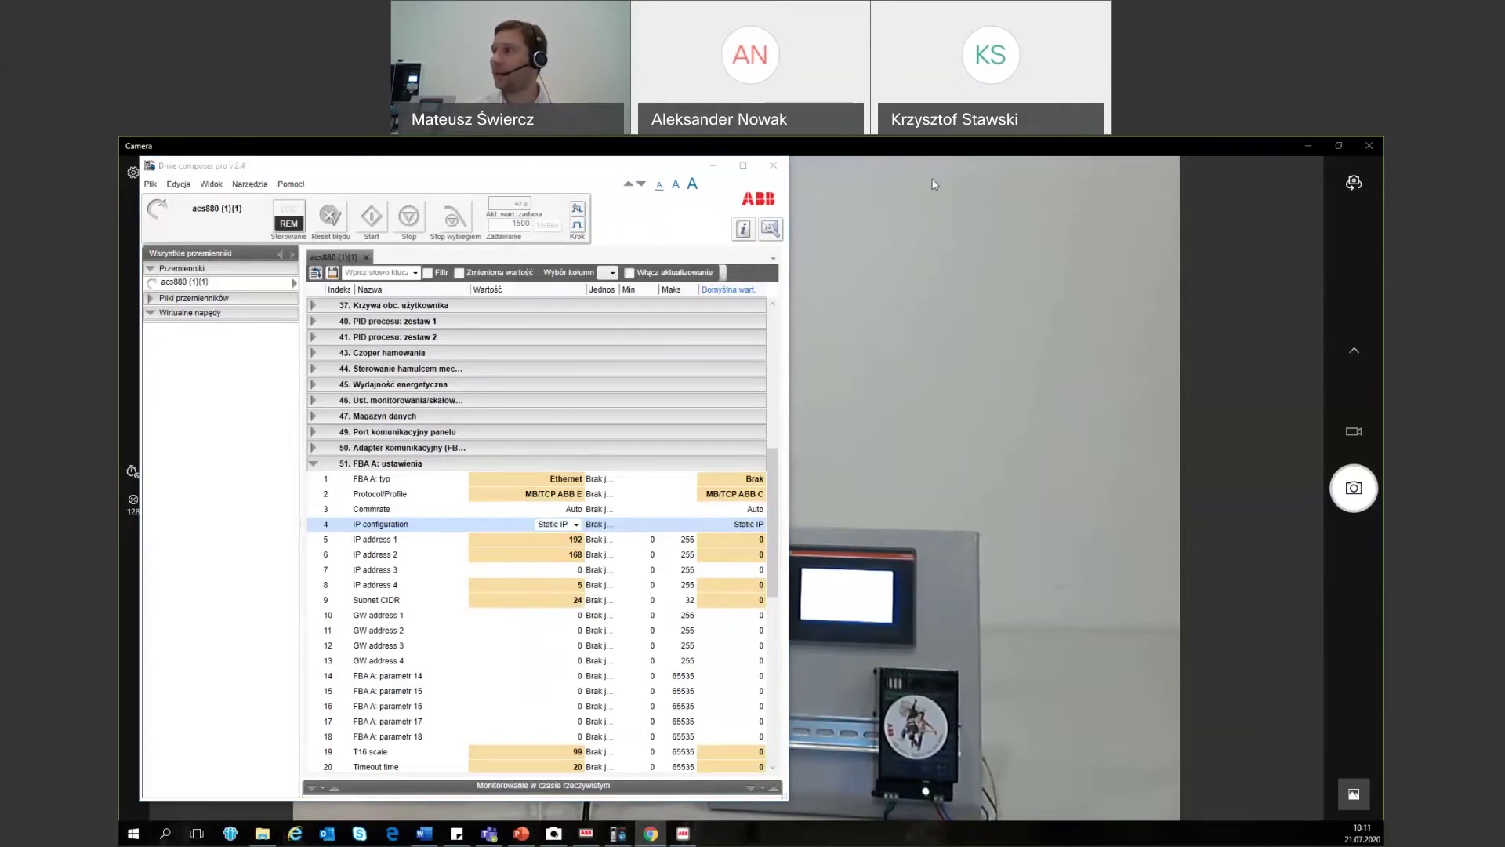
Step: Switch to Chrome and read the FENA manual's Control word and Status word section
{"action": "key", "text": "alt+Tab"}
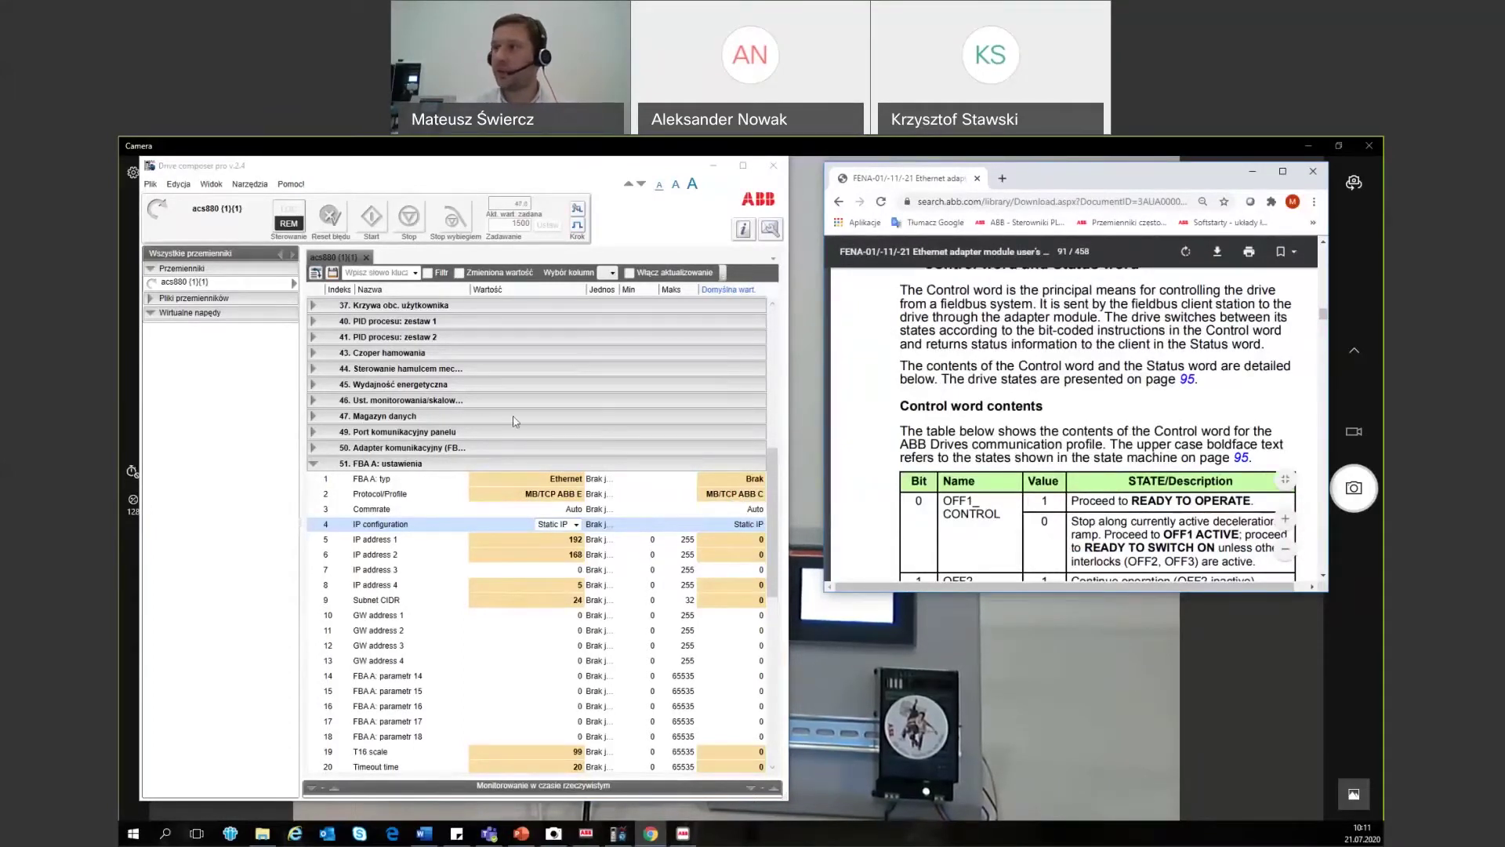
{"action": "scroll", "coordinate": [541, 510], "scroll_direction": "down", "scroll_amount": 2}
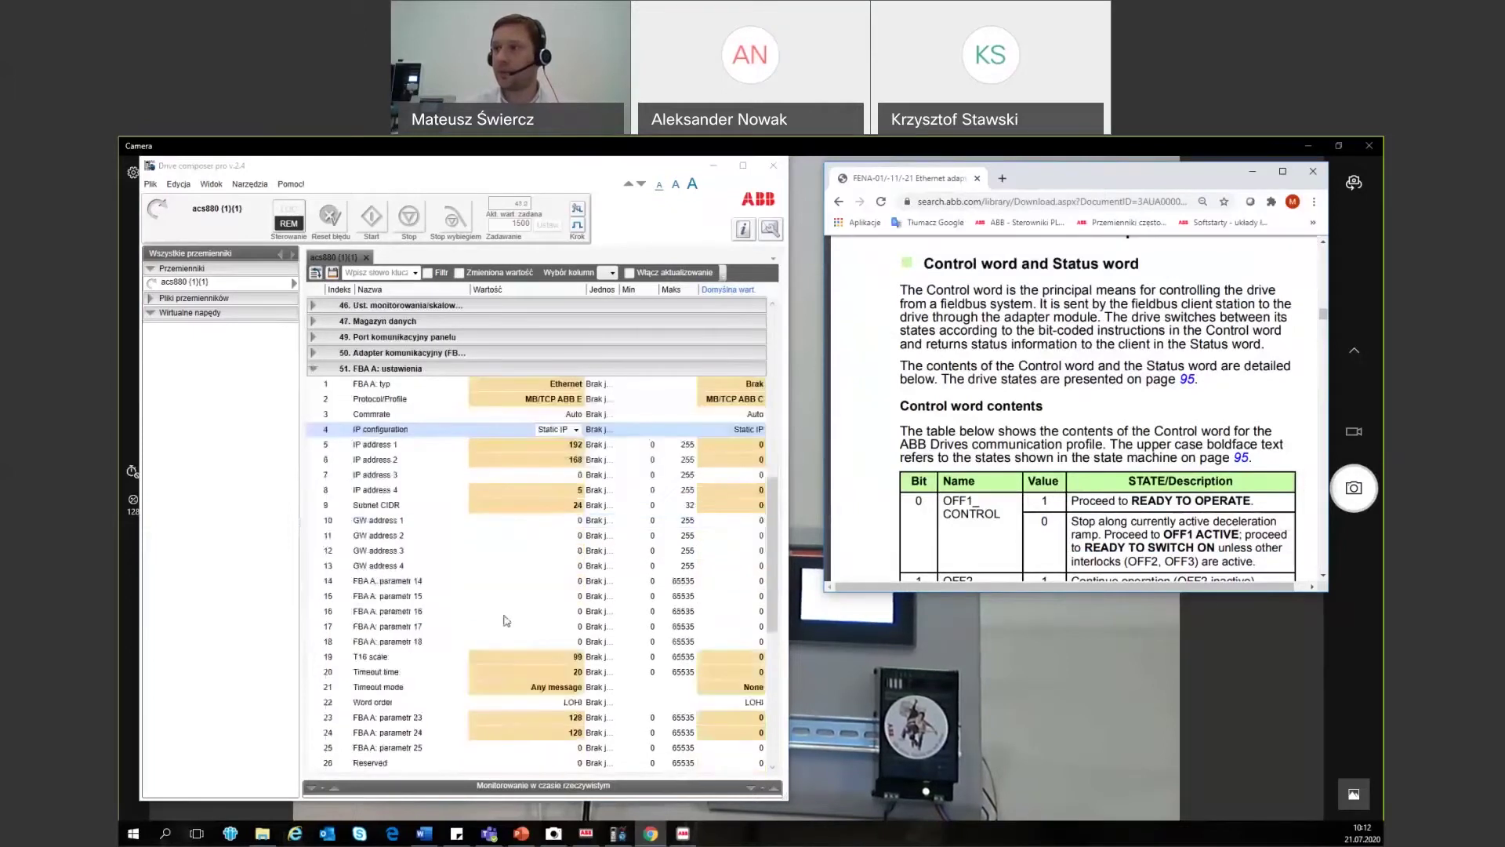
{"action": "scroll", "coordinate": [506, 621], "scroll_direction": "down", "scroll_amount": 2}
{"action": "scroll", "coordinate": [506, 626], "scroll_direction": "up", "scroll_amount": 2}
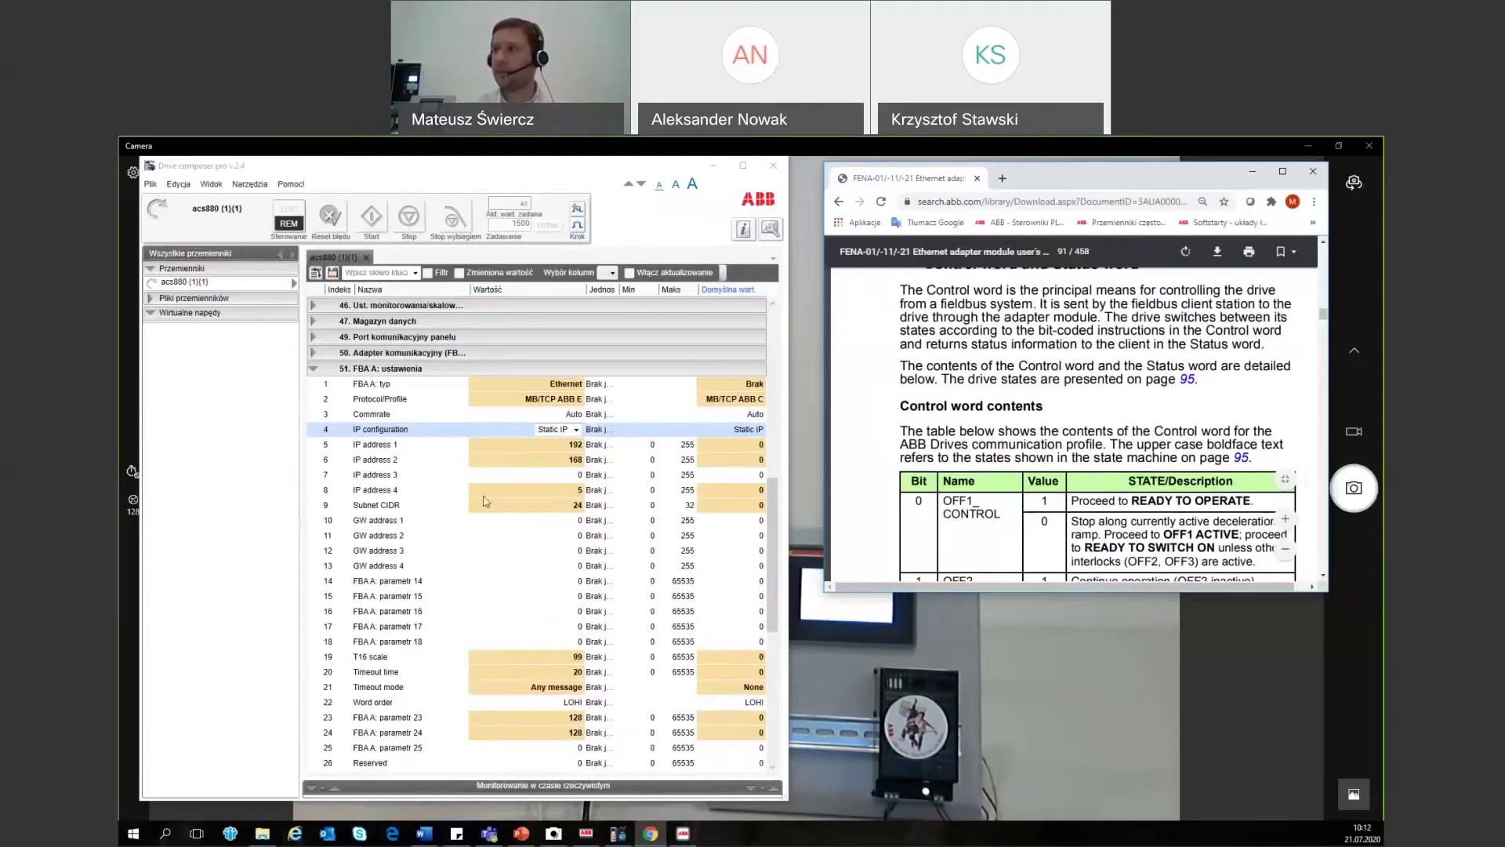
{"action": "scroll", "coordinate": [514, 568], "scroll_direction": "down", "scroll_amount": 2}
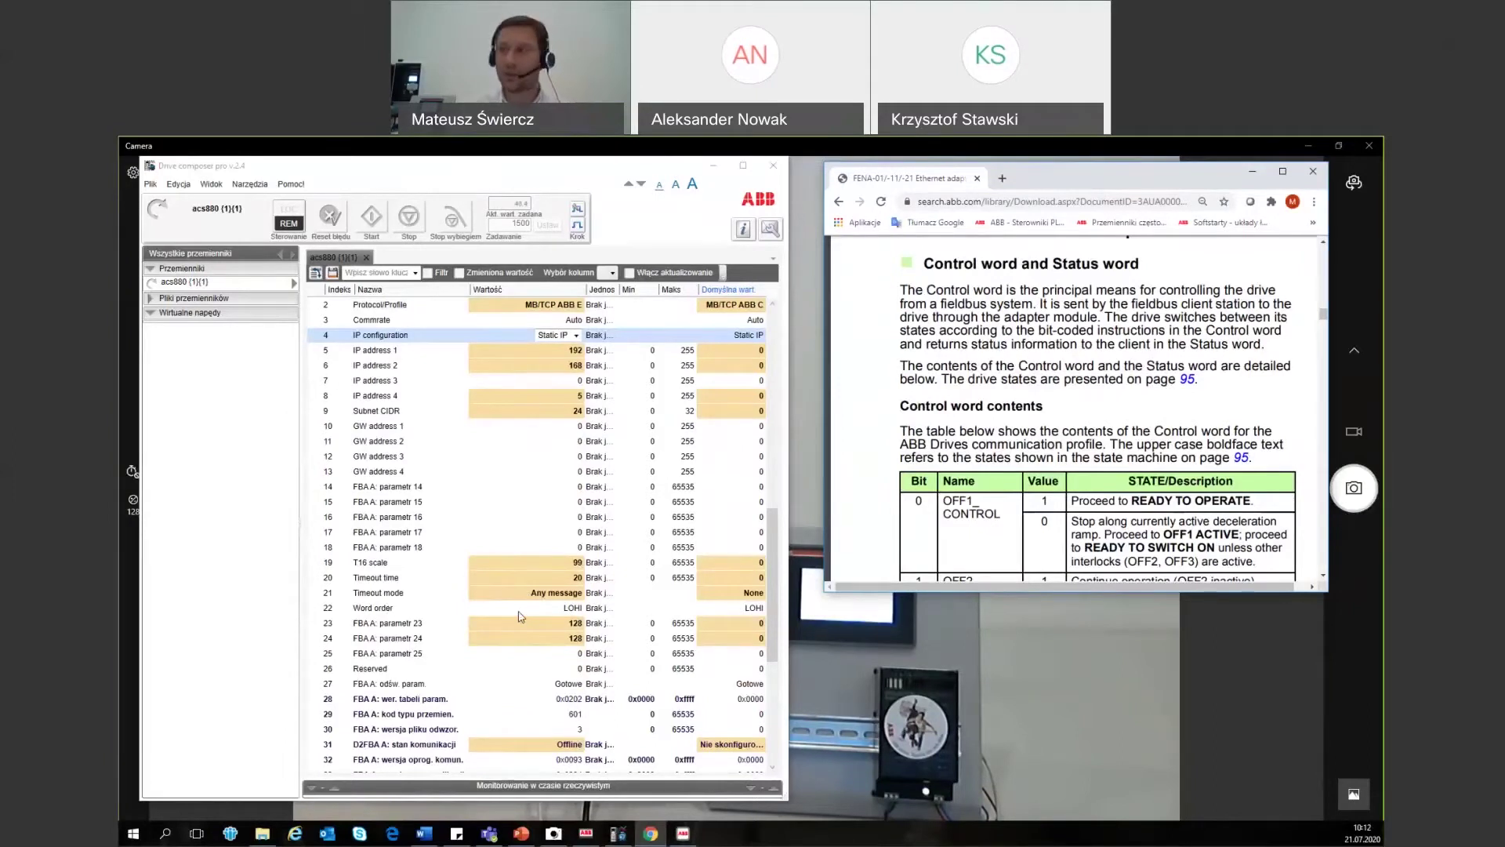
Step: Keep 51.21 timeout mode at Any message and bring up the 51.27 refresh choices
{"action": "left_click", "coordinate": [549, 593]}
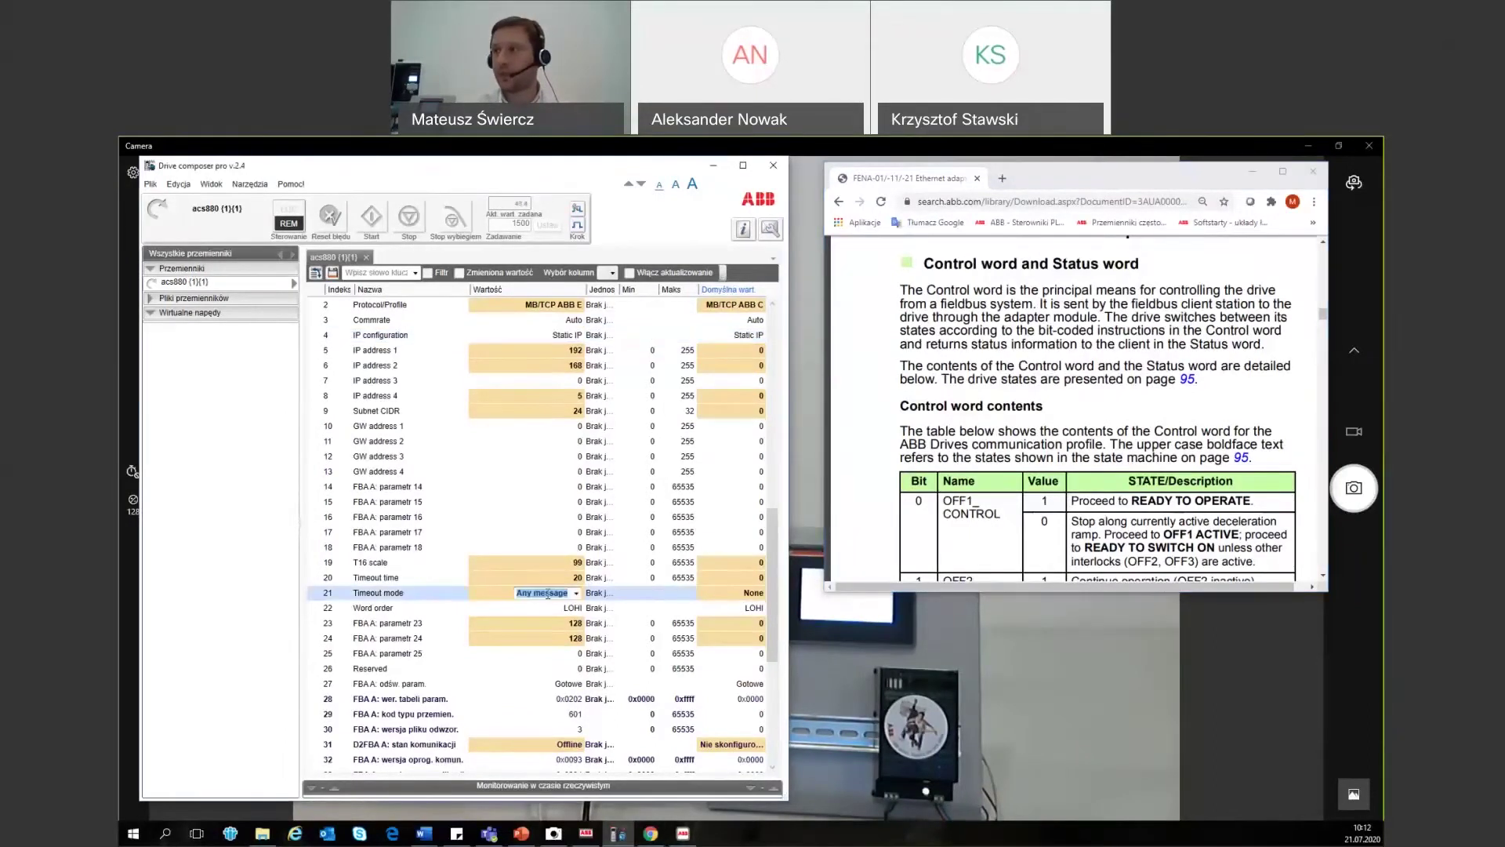
{"action": "left_click", "coordinate": [578, 595]}
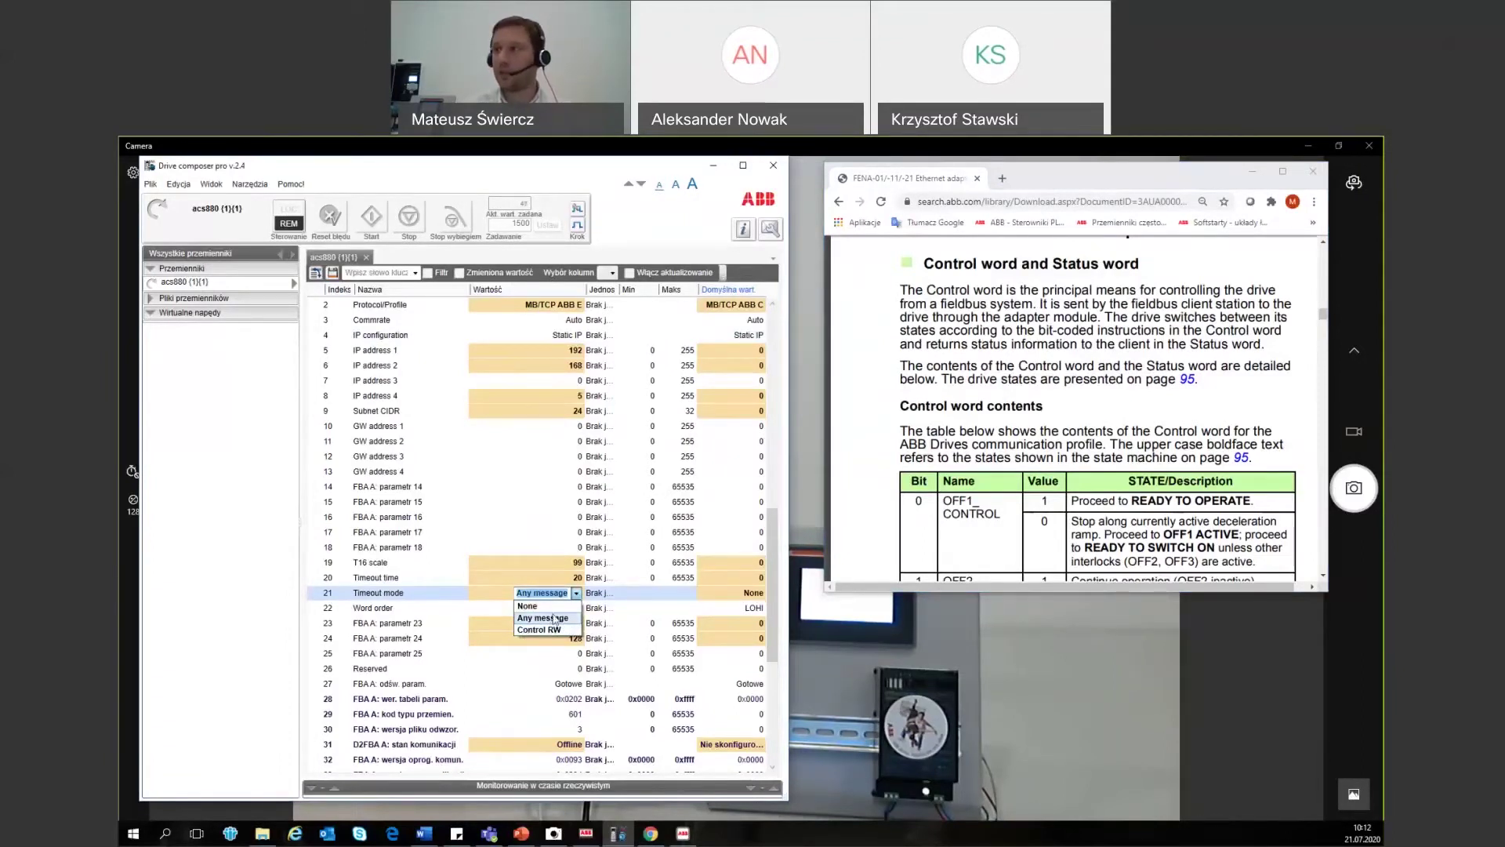
{"action": "left_click", "coordinate": [562, 620]}
{"action": "scroll", "coordinate": [439, 622], "scroll_direction": "down", "scroll_amount": 2}
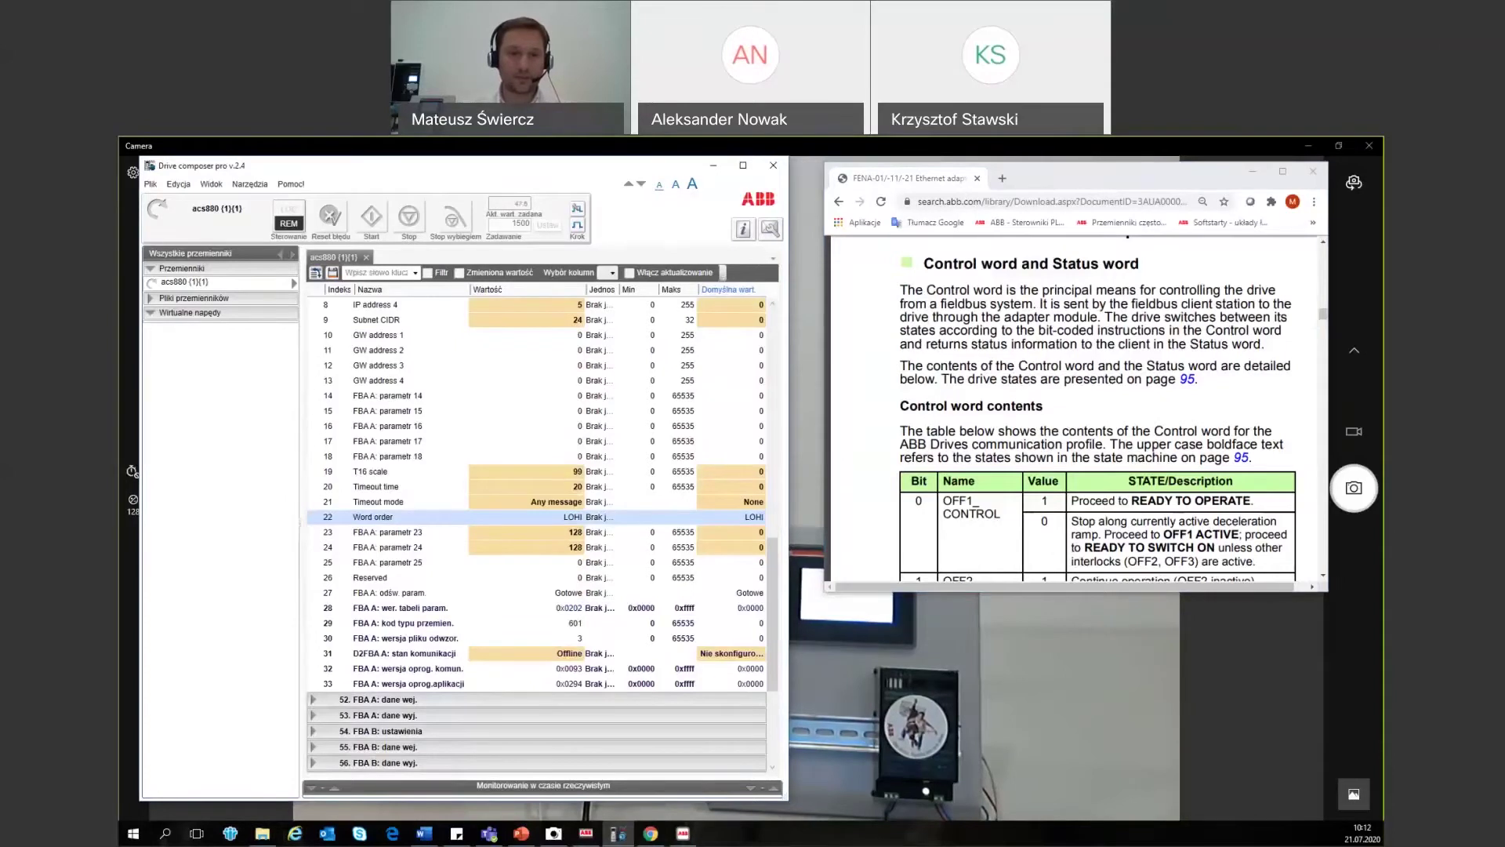
{"action": "left_click", "coordinate": [570, 595]}
{"action": "left_click", "coordinate": [570, 594]}
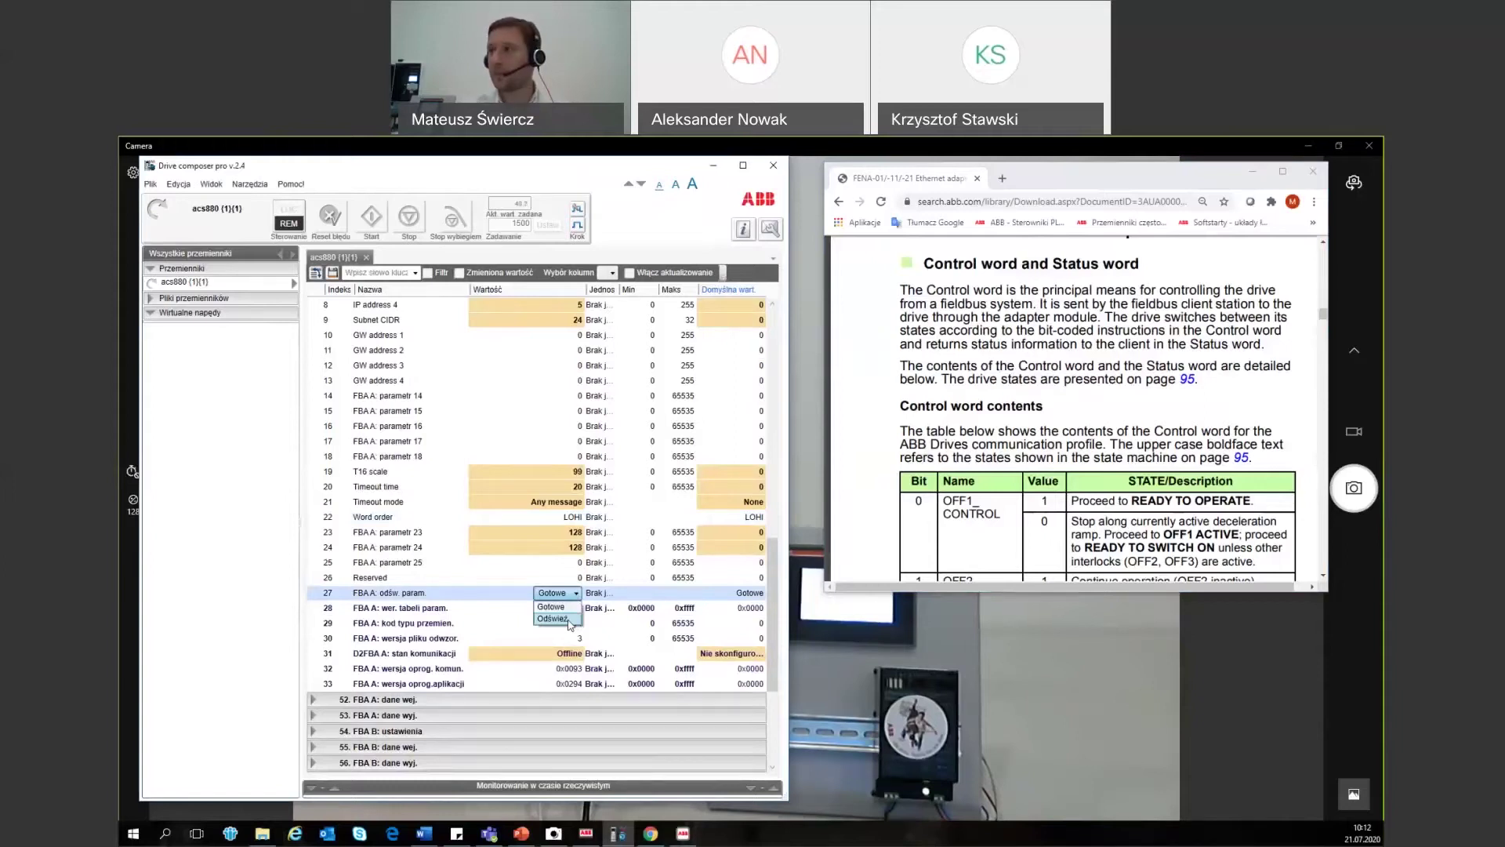
Step: Set 51.27 to Odśwież and acknowledge the 'Parametry zostały zmienione' confirmation
{"action": "left_click", "coordinate": [555, 618]}
{"action": "left_click", "coordinate": [549, 538]}
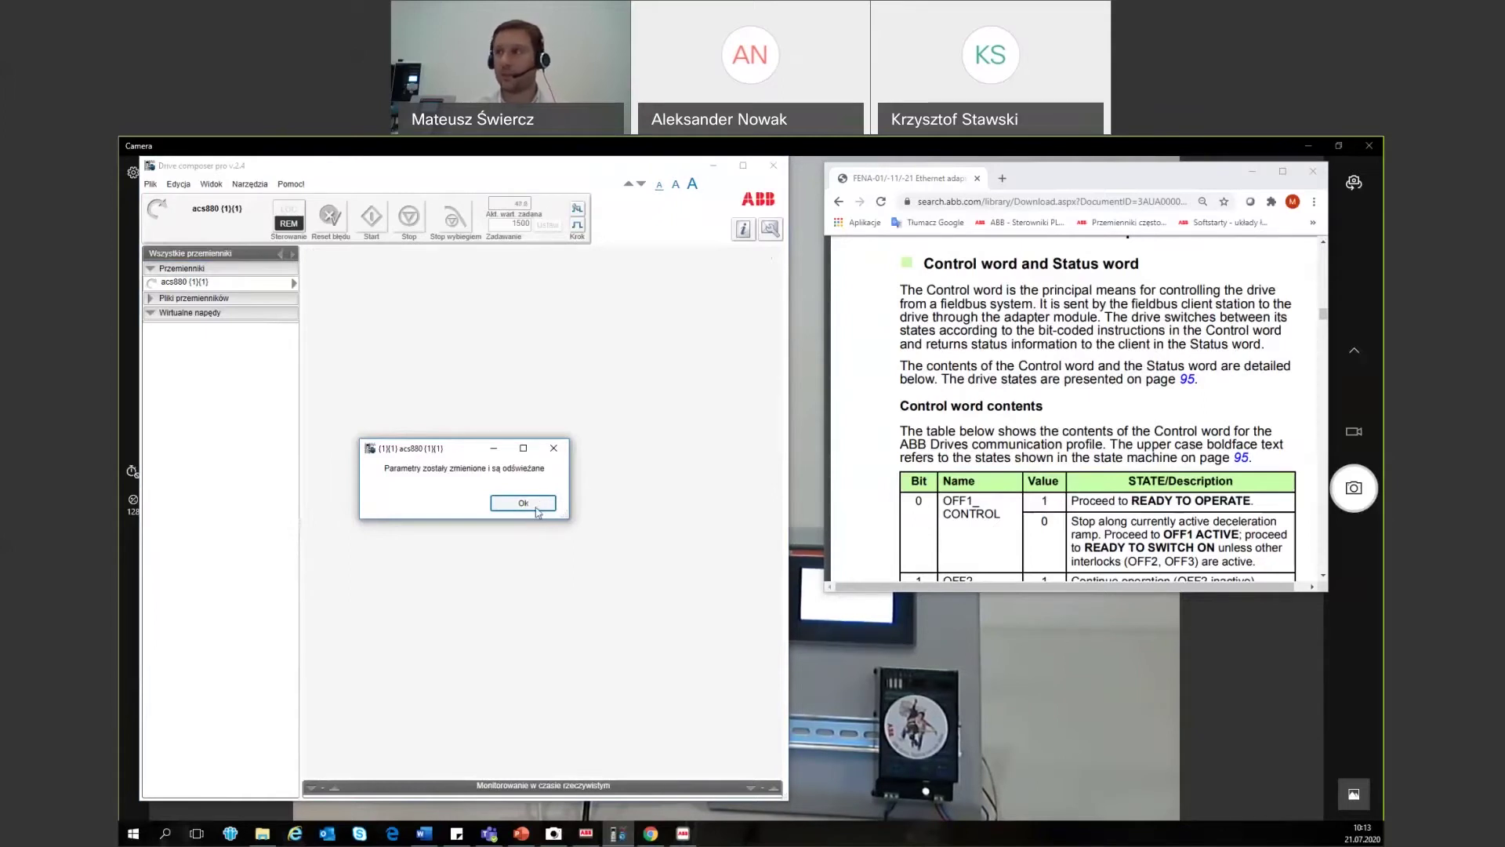
{"action": "left_click", "coordinate": [534, 504]}
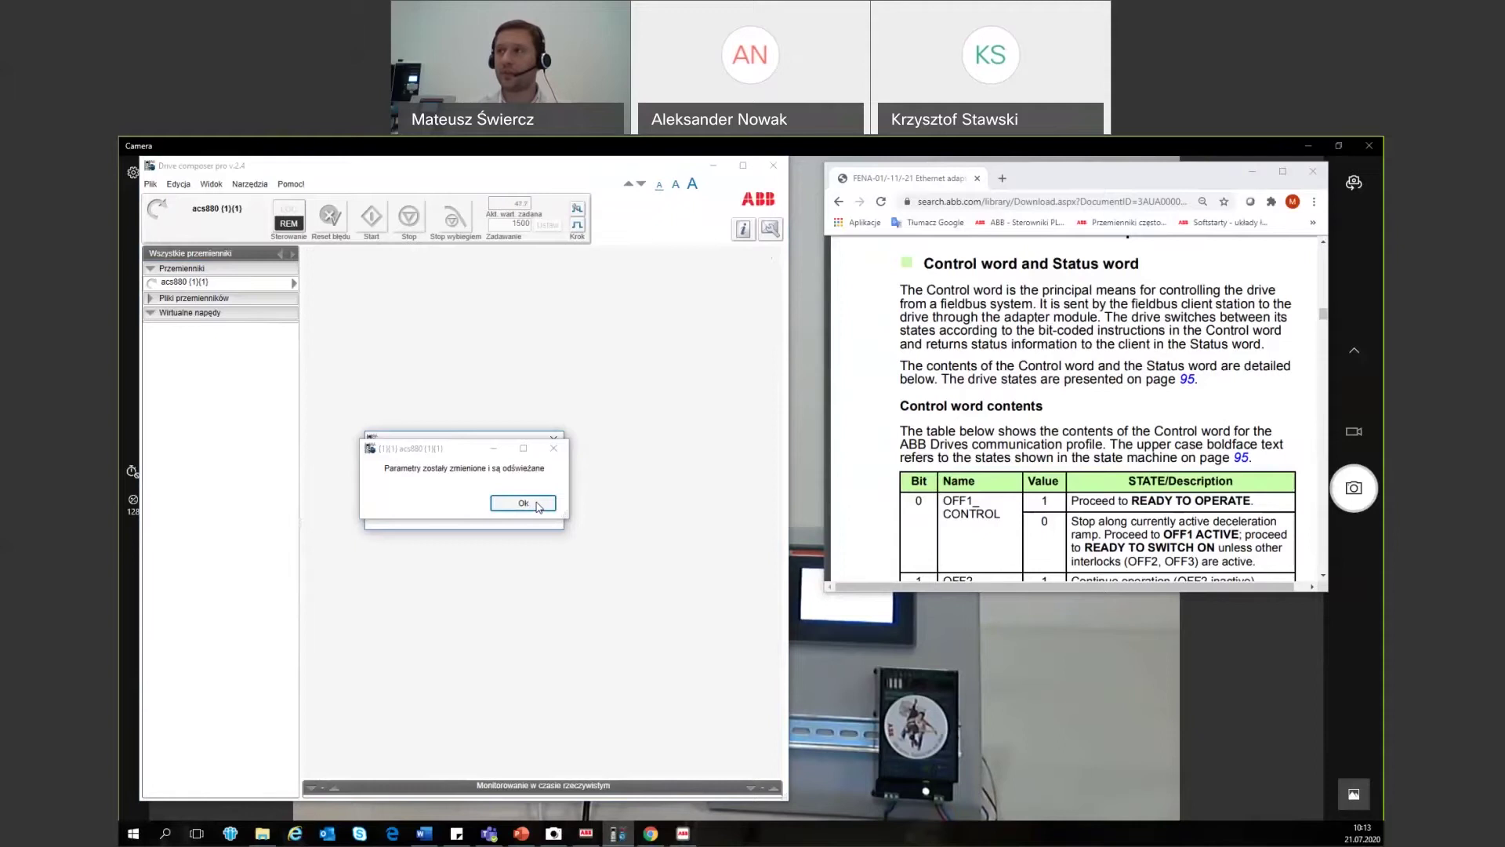
{"action": "left_click", "coordinate": [536, 504]}
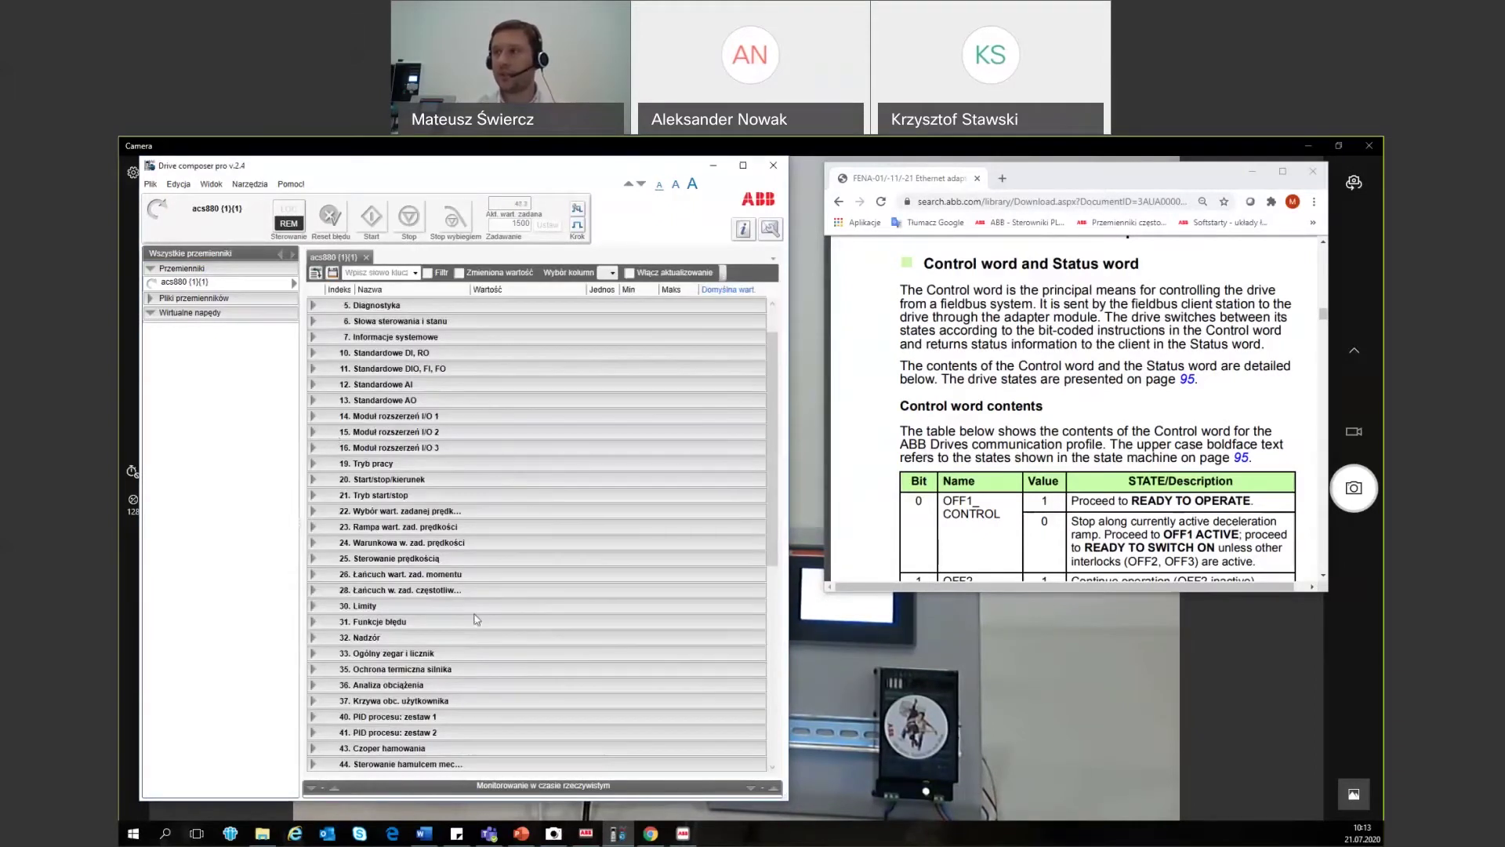
Step: Expand group 51 FBA A settings to check the reloaded values, then collapse it
{"action": "scroll", "coordinate": [329, 468], "scroll_direction": "up", "scroll_amount": 1}
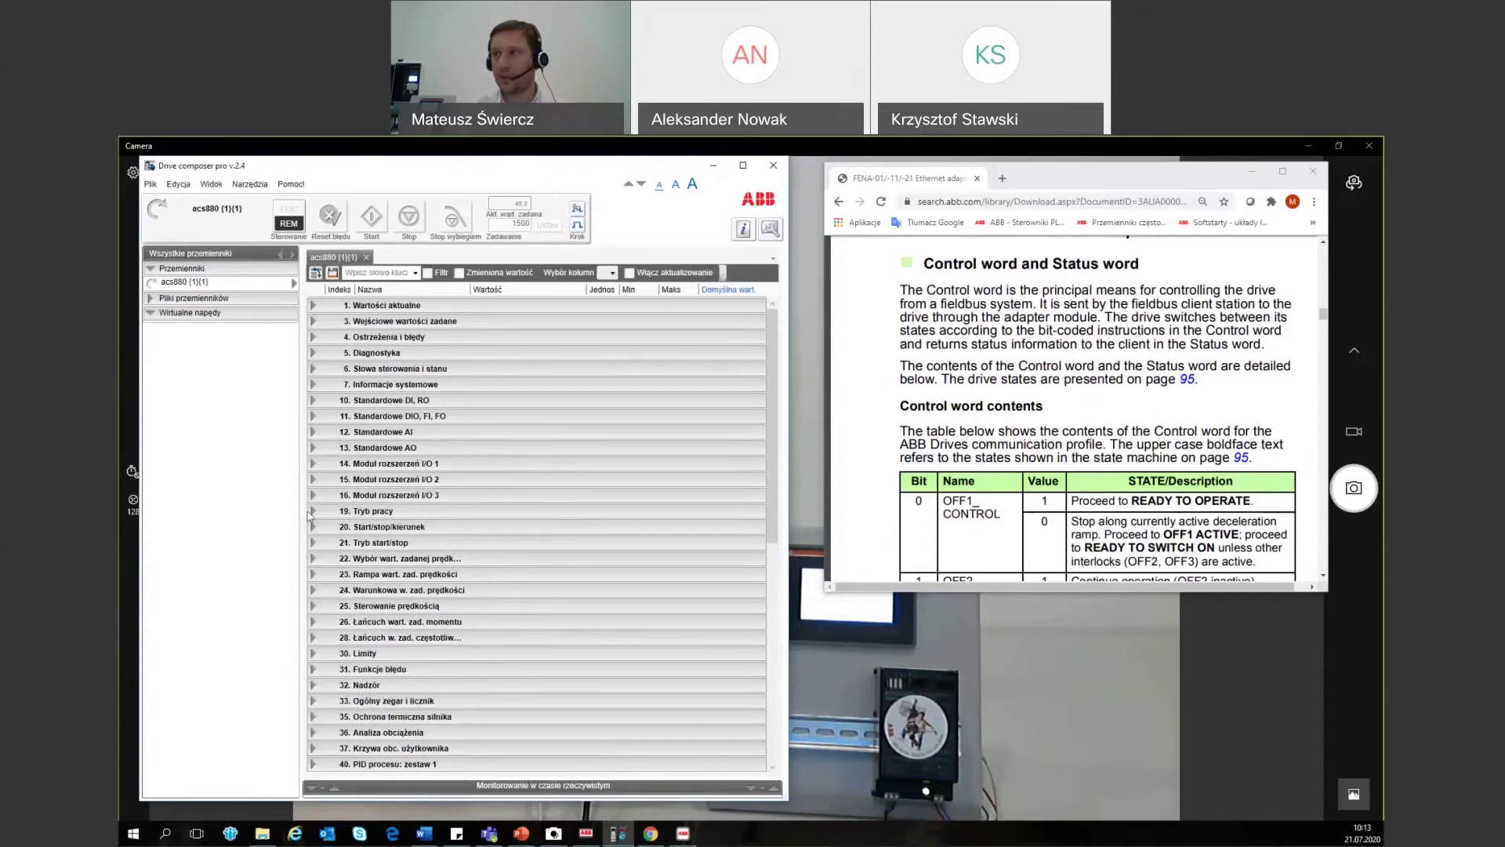
{"action": "scroll", "coordinate": [372, 701], "scroll_direction": "down", "scroll_amount": 4}
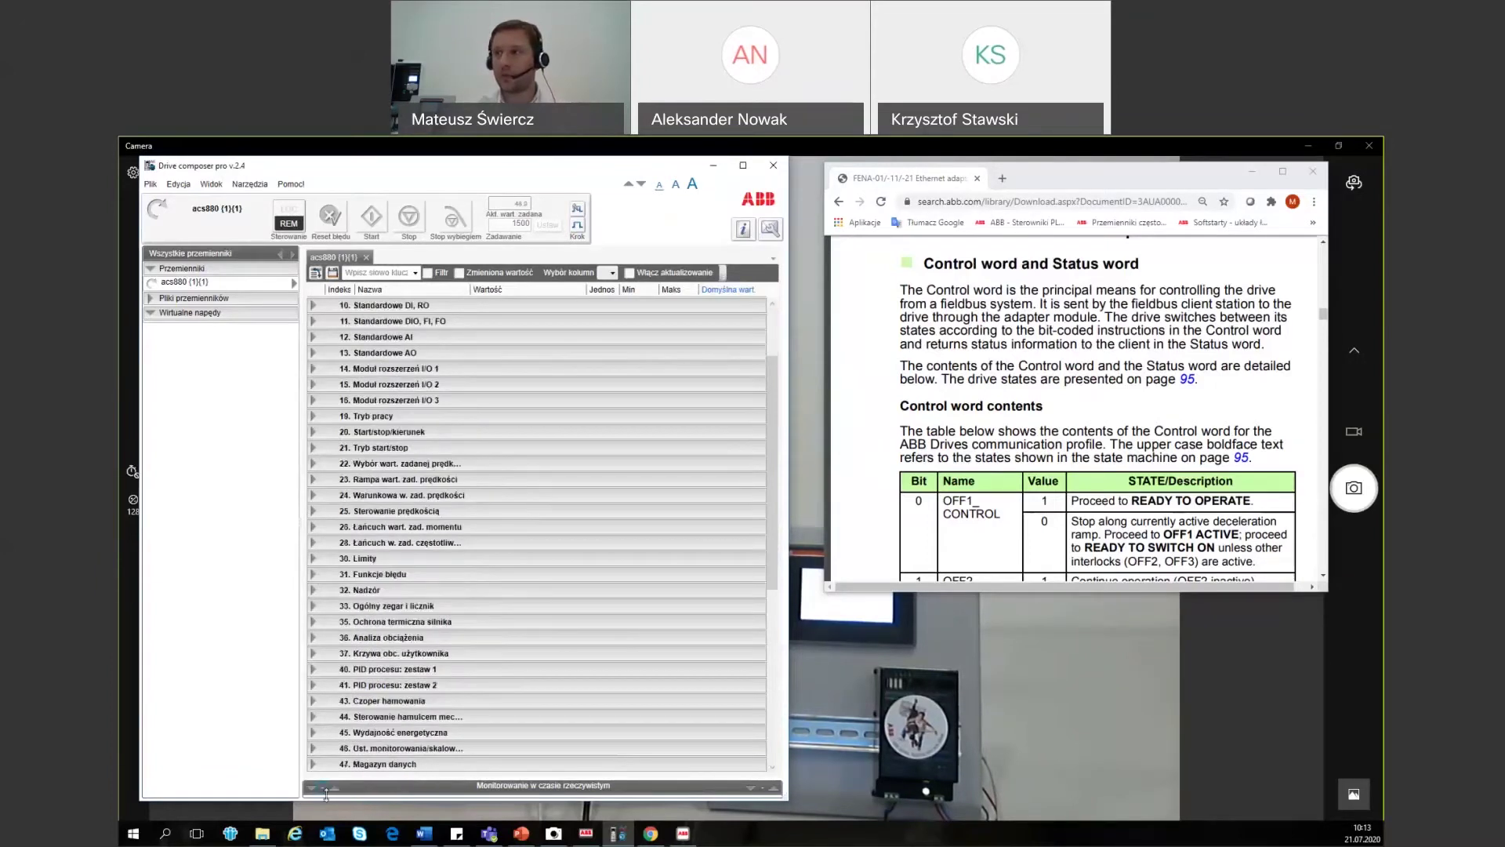
{"action": "scroll", "coordinate": [372, 700], "scroll_direction": "down", "scroll_amount": 1}
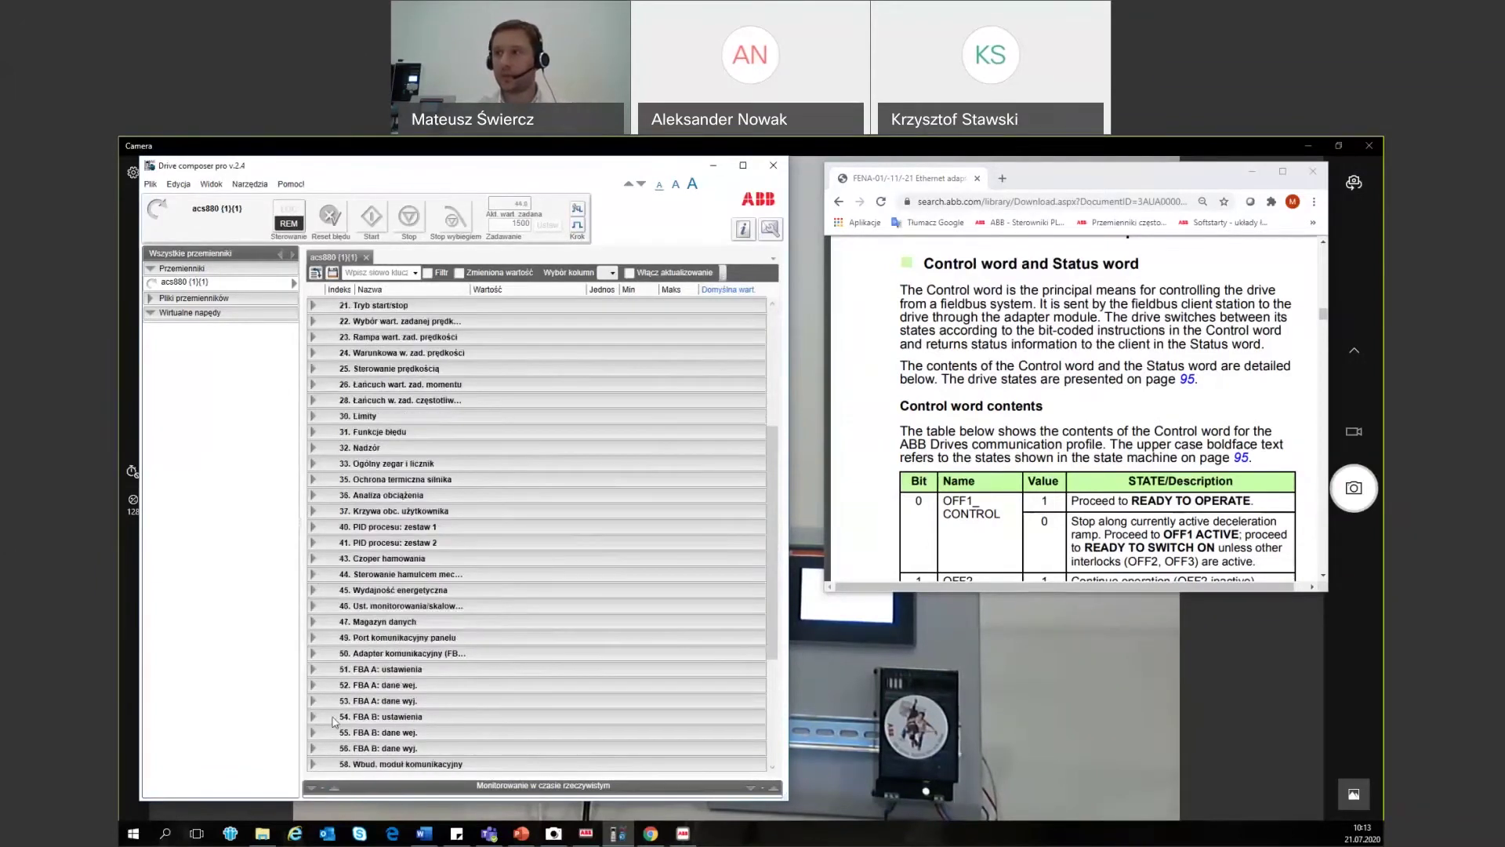
{"action": "left_click", "coordinate": [313, 671]}
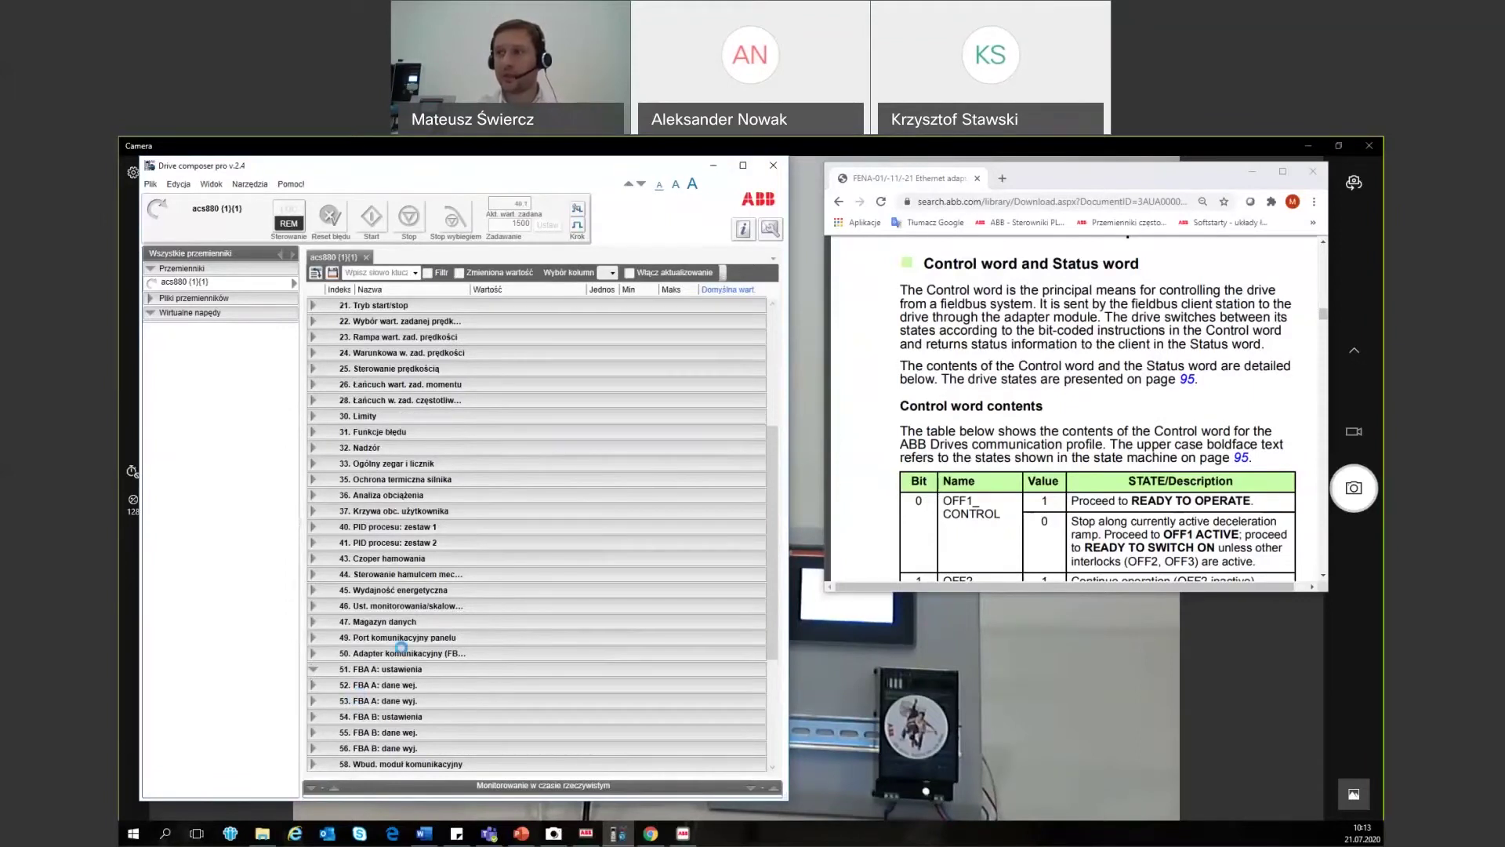
{"action": "scroll", "coordinate": [459, 616], "scroll_direction": "down", "scroll_amount": 5}
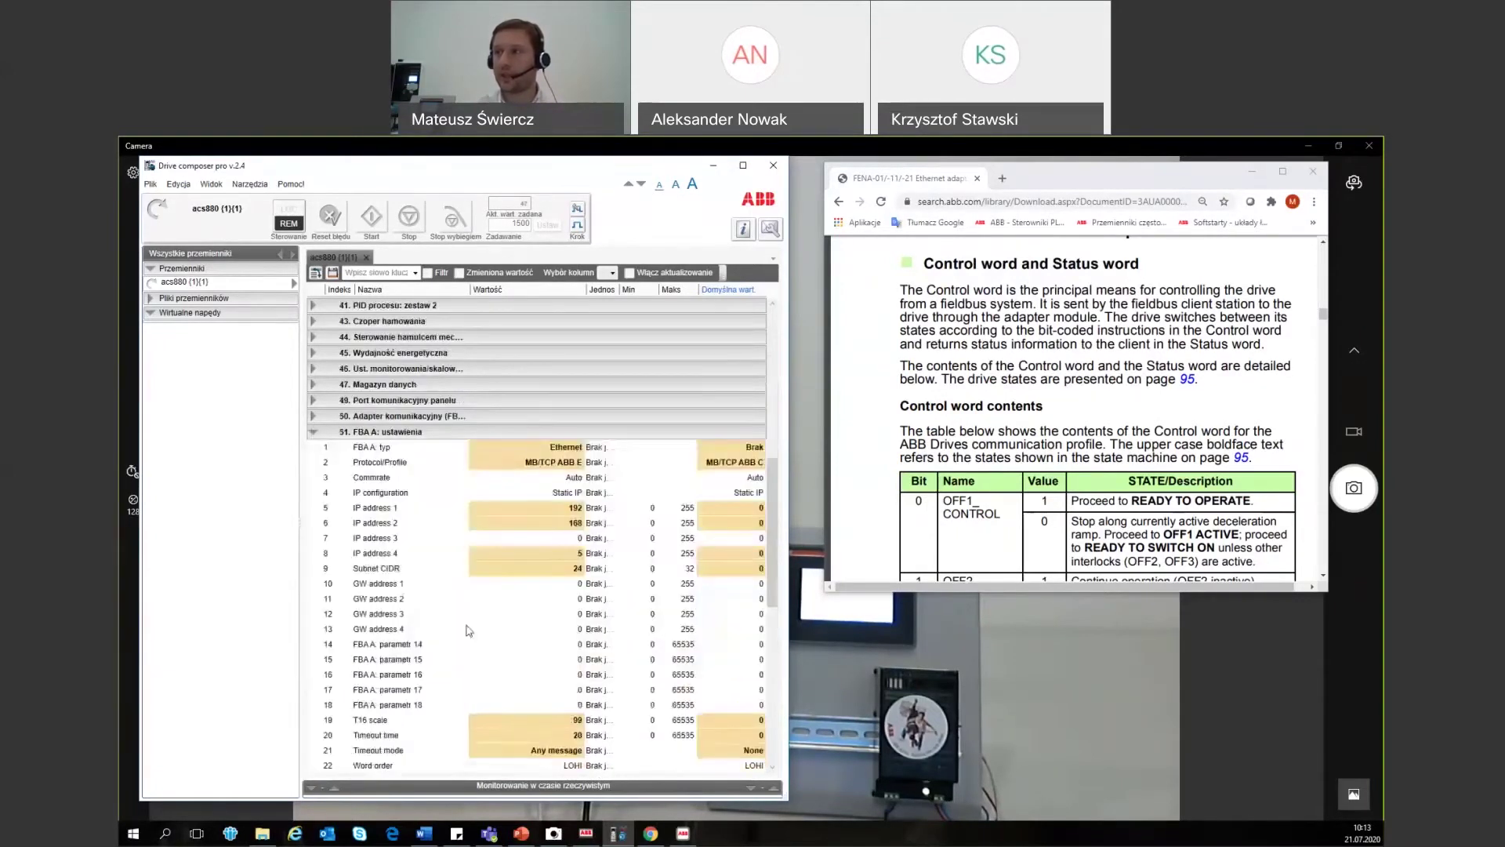
{"action": "scroll", "coordinate": [468, 620], "scroll_direction": "down", "scroll_amount": 2}
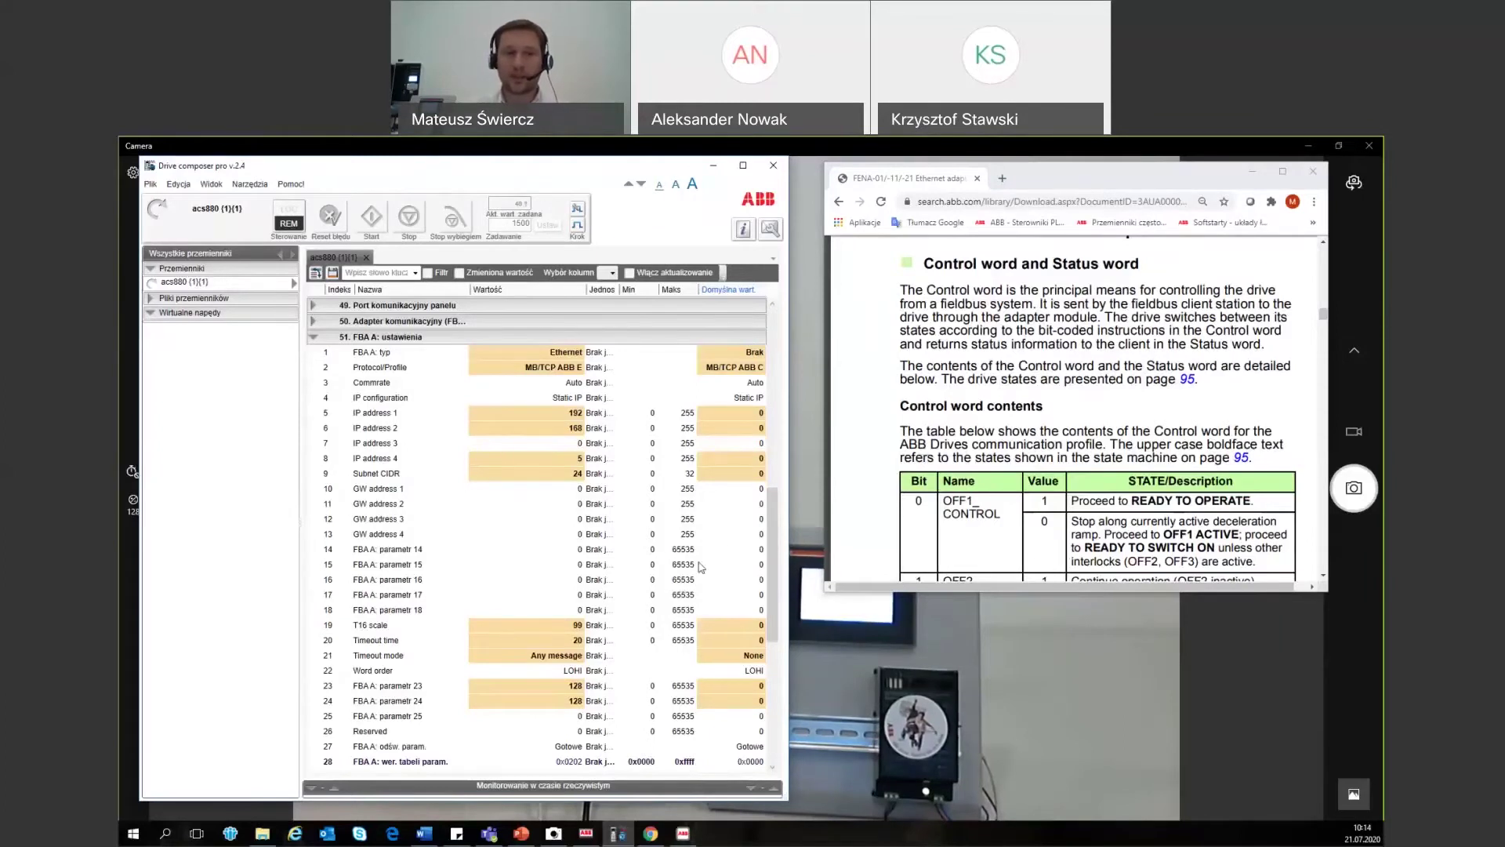
{"action": "left_click", "coordinate": [313, 337]}
Step: Expand parameter group 20 Start/stop/kierunek
{"action": "scroll", "coordinate": [422, 559], "scroll_direction": "up", "scroll_amount": 6}
{"action": "scroll", "coordinate": [391, 361], "scroll_direction": "up", "scroll_amount": 1}
{"action": "left_click", "coordinate": [313, 417]}
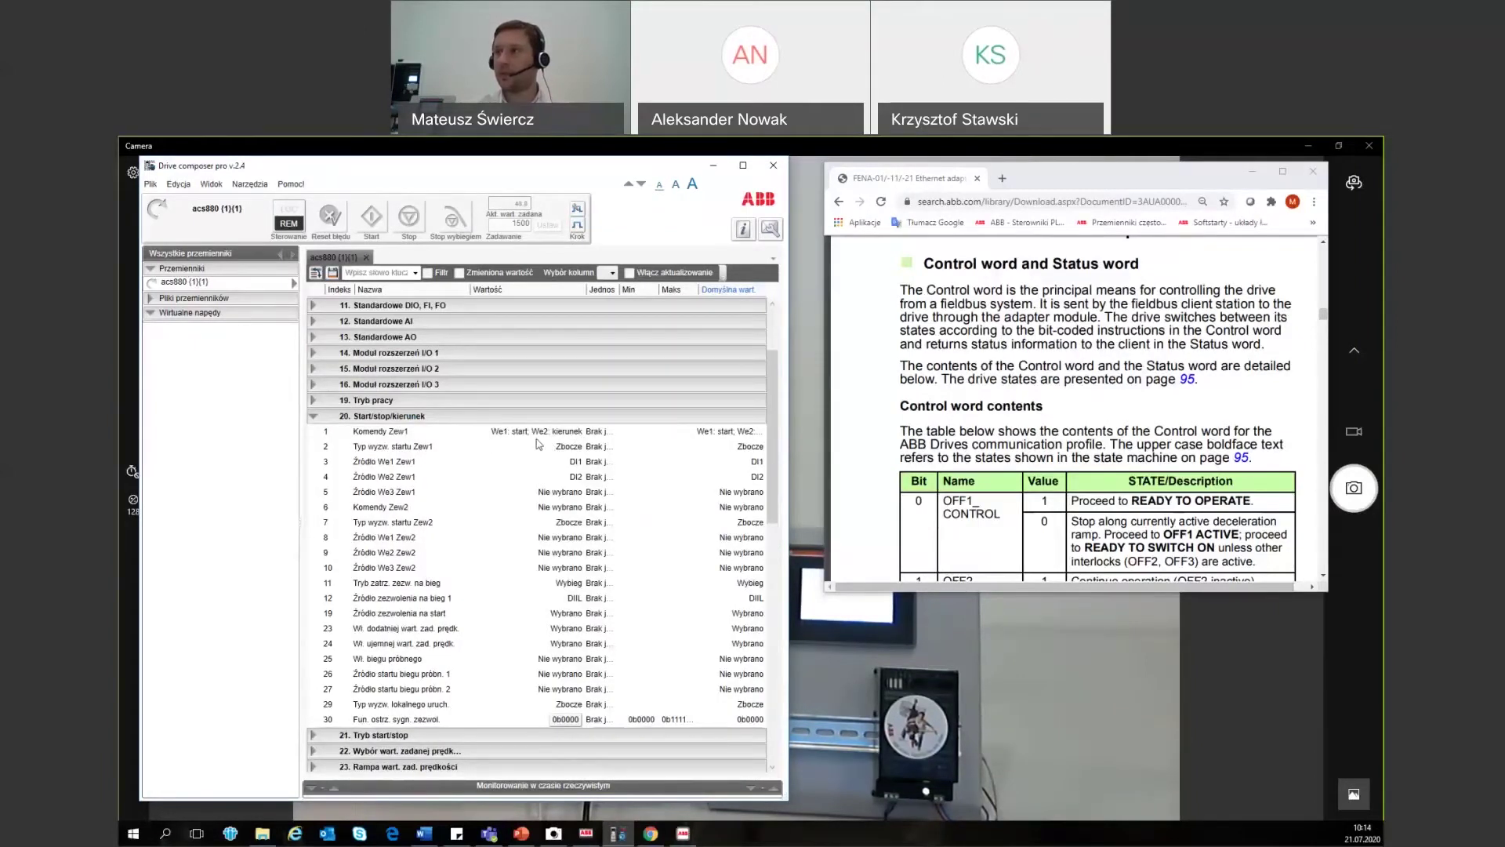
Step: Set 20.01 Komendy Zew1 to Magistrala komunikacyjna A, then collapse group 20
{"action": "left_click", "coordinate": [559, 432]}
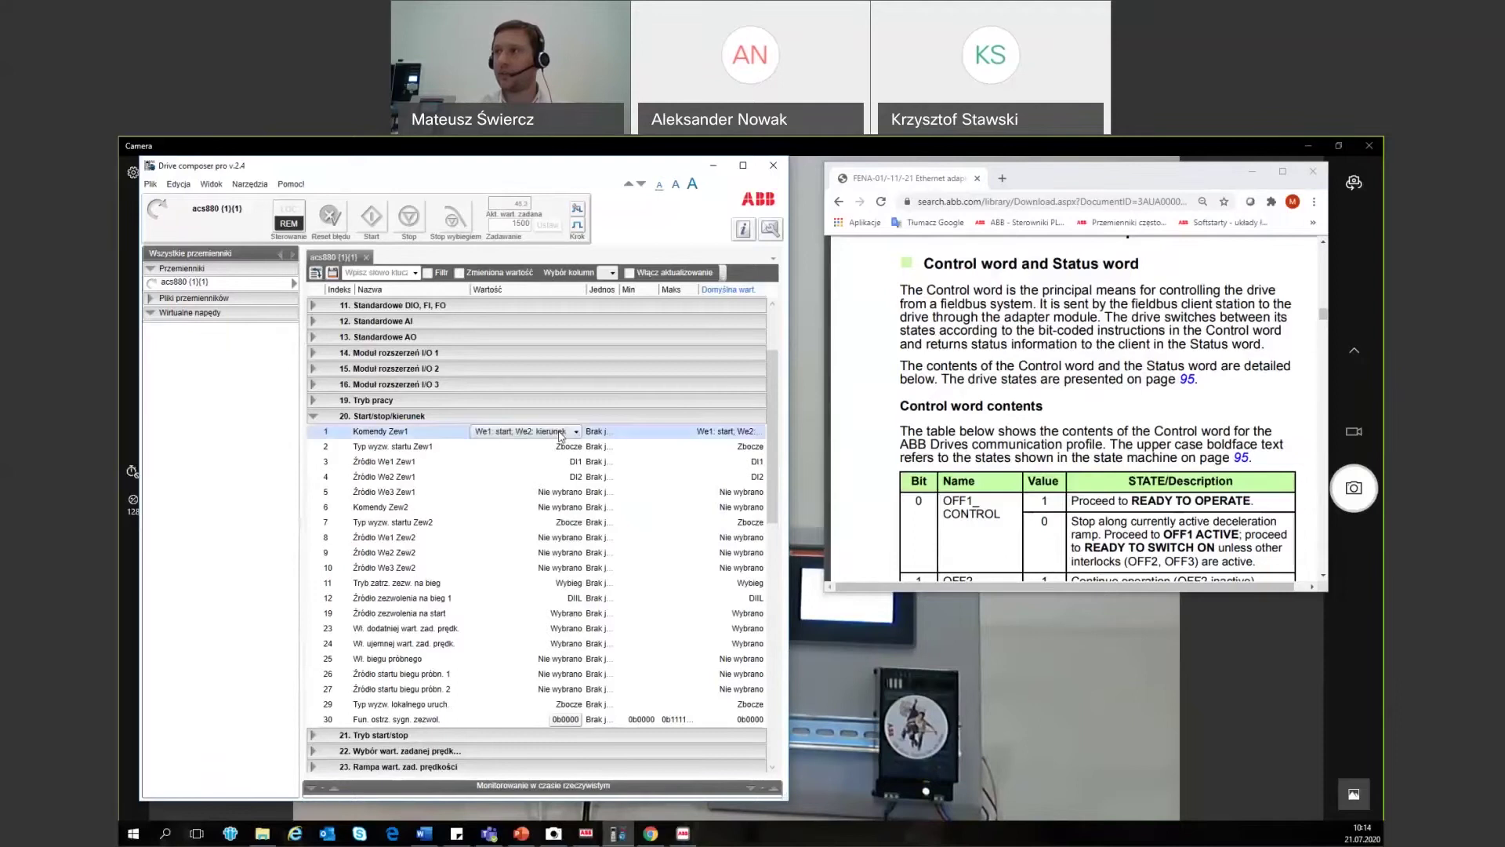
{"action": "left_click", "coordinate": [559, 432]}
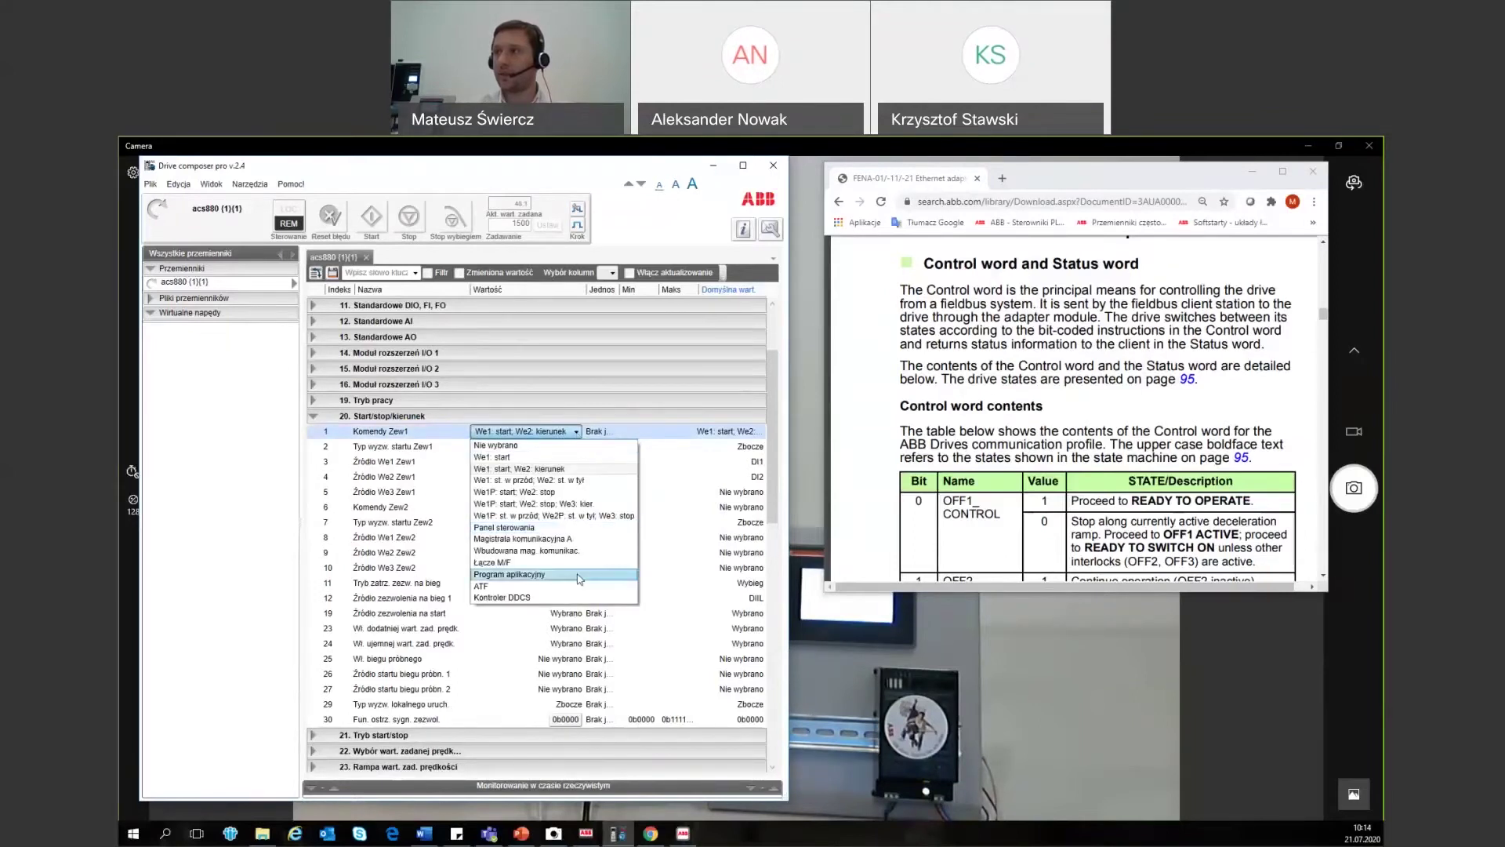
{"action": "left_click", "coordinate": [552, 539]}
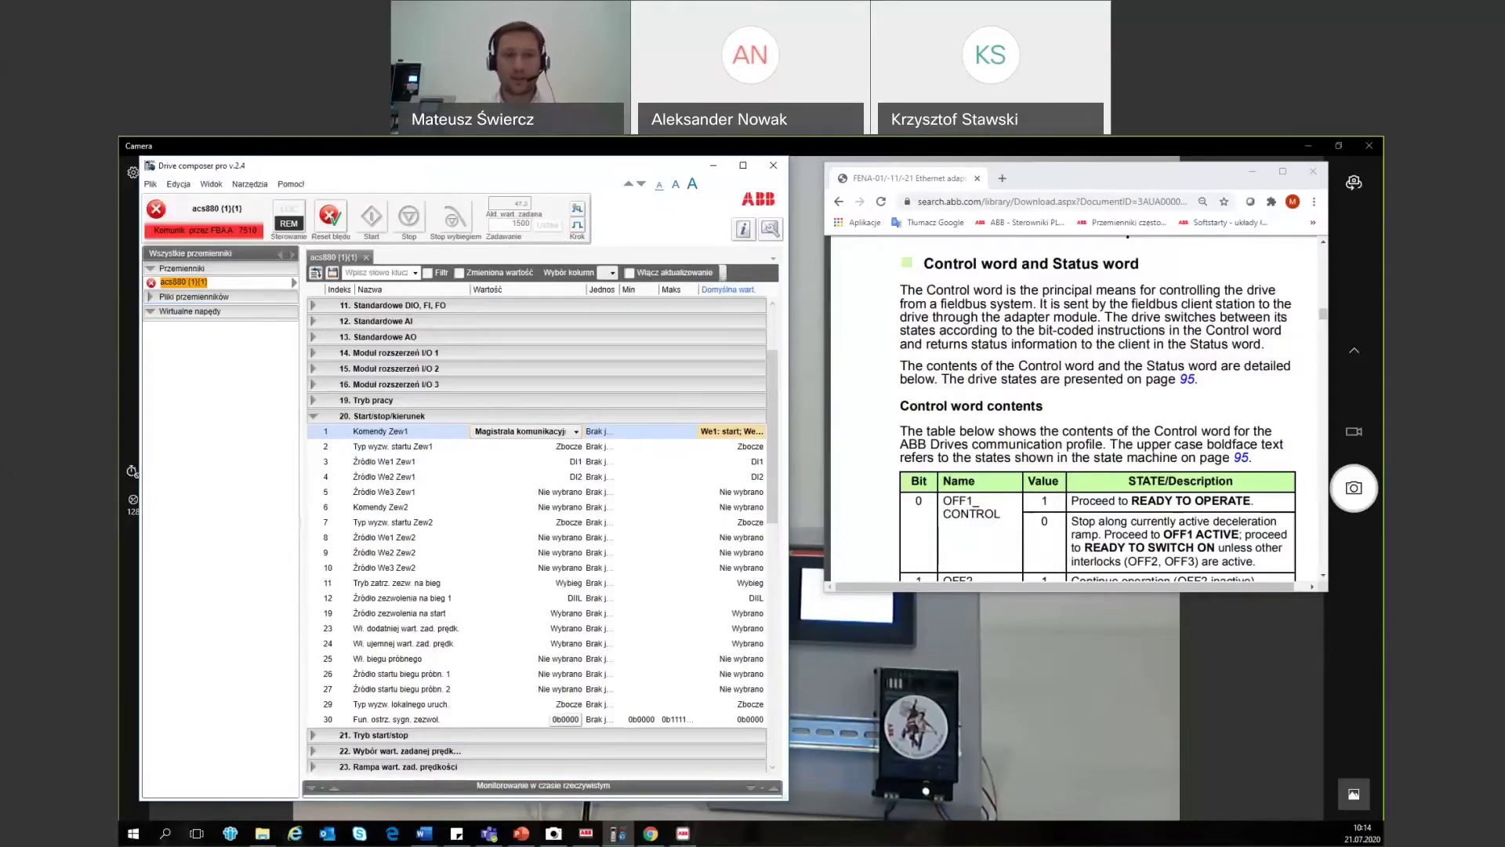
{"action": "left_click", "coordinate": [313, 417]}
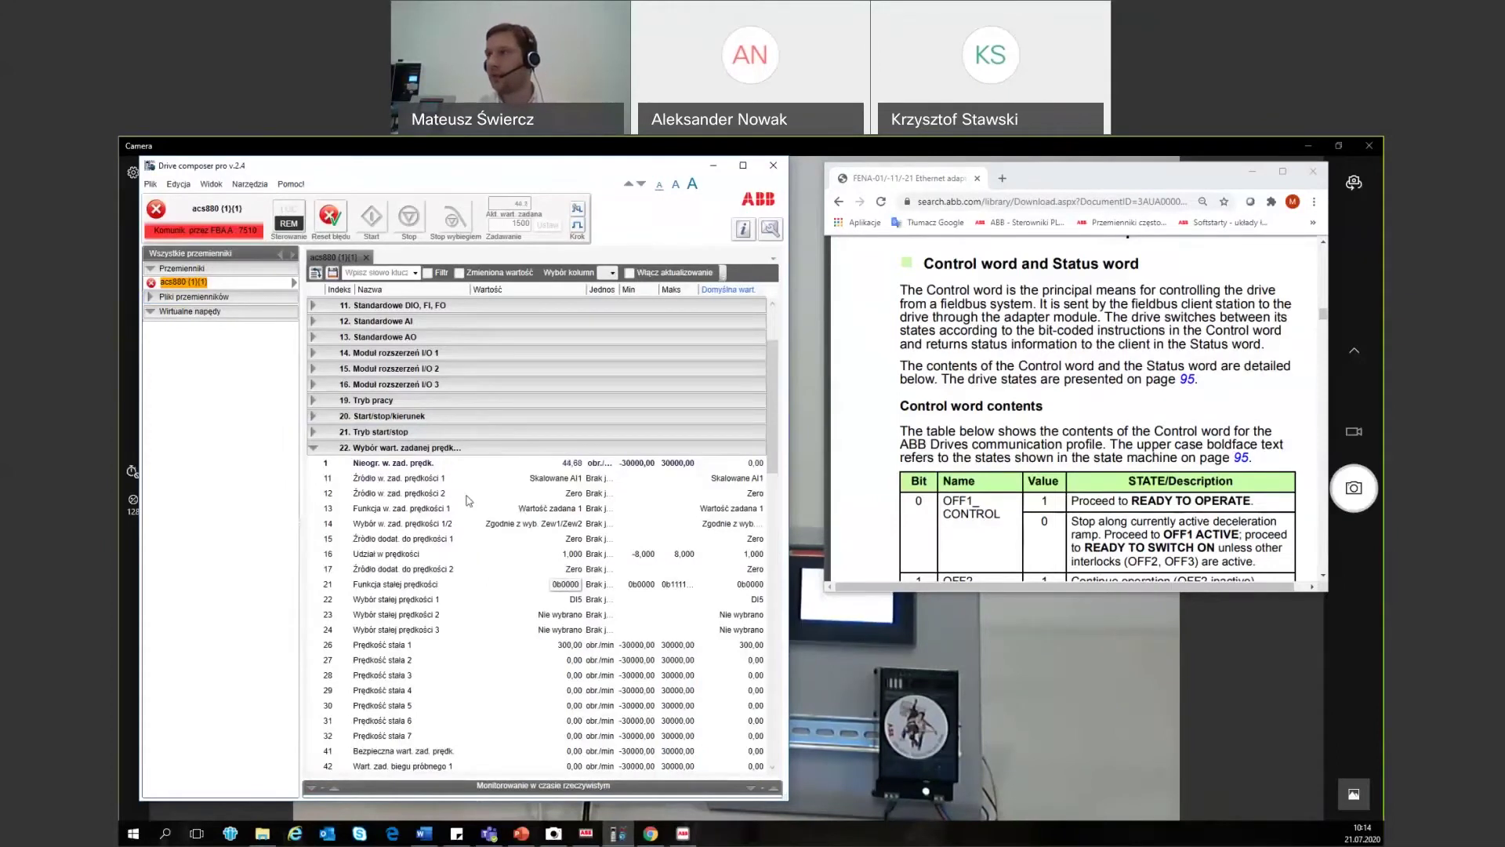
Step: Change parameter 22.11 Źródło w. zad. prędkości 1 from AI1 scaled to W. zad. 1 mag. kom. A
{"action": "left_click", "coordinate": [555, 479]}
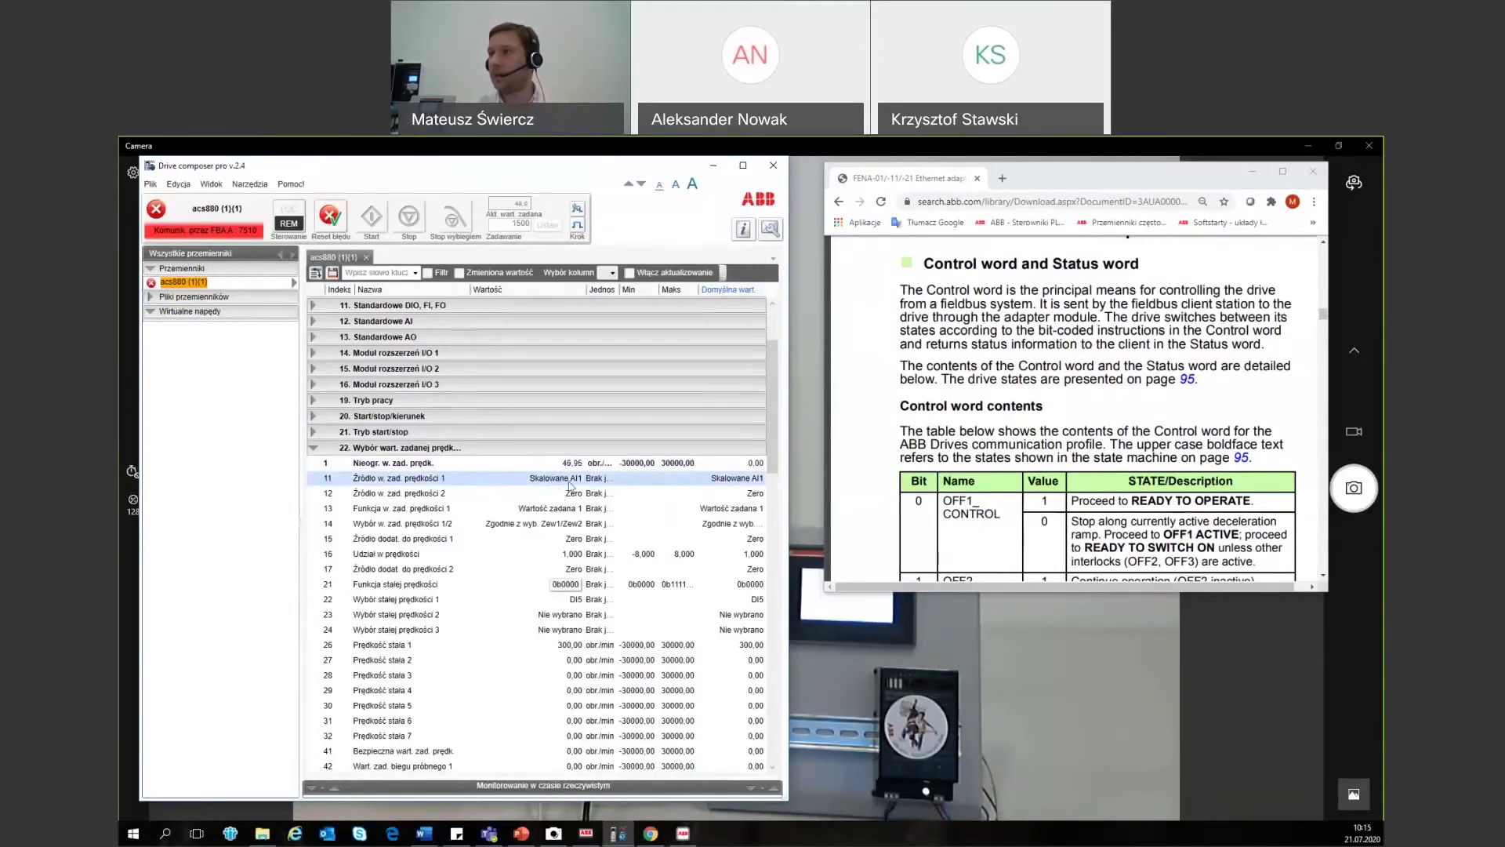
{"action": "left_click", "coordinate": [578, 481]}
{"action": "left_click", "coordinate": [578, 479]}
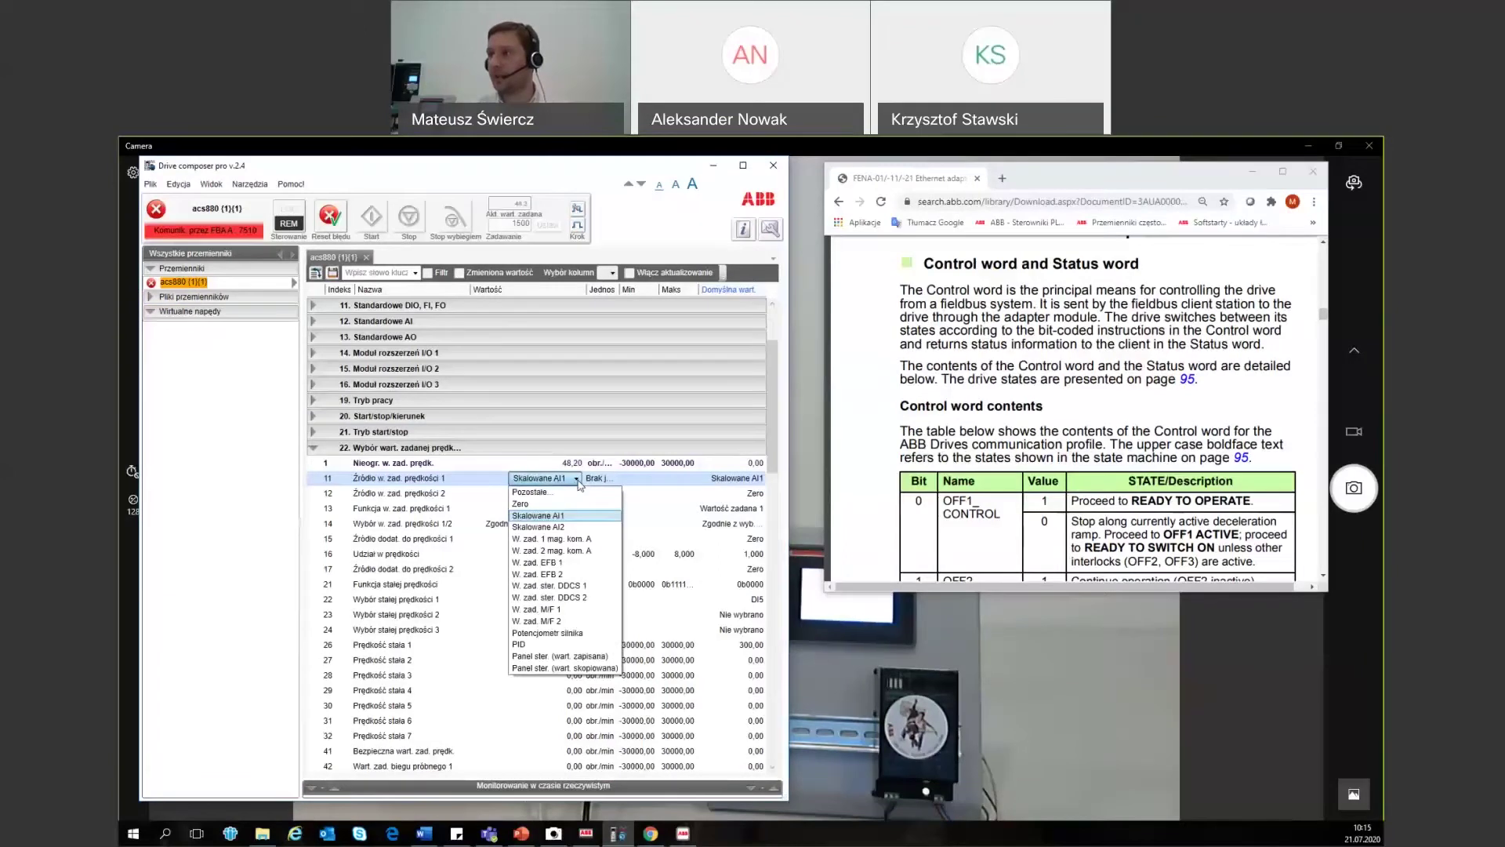
{"action": "left_click", "coordinate": [587, 542]}
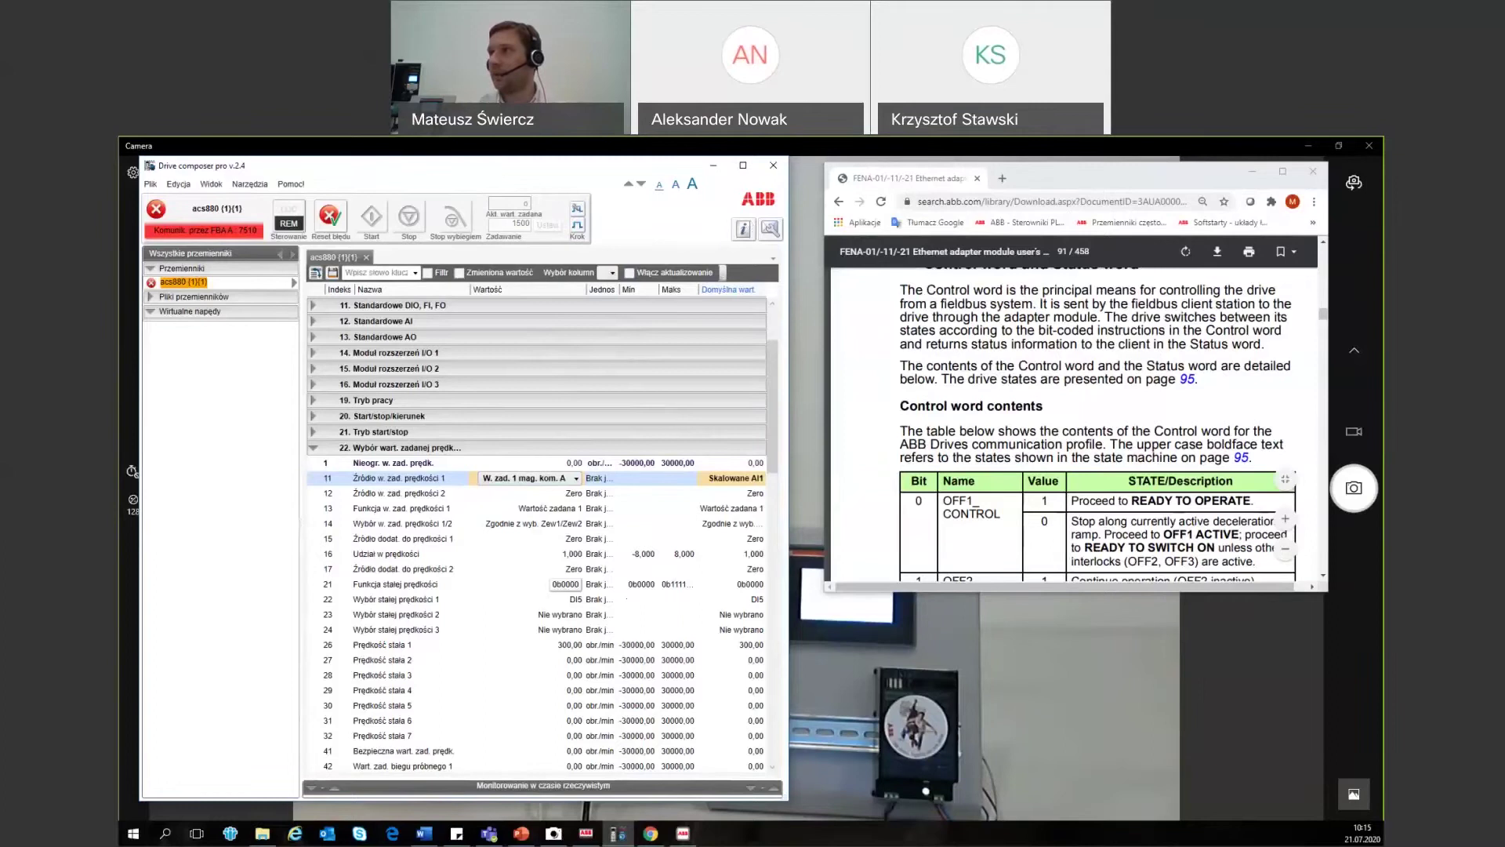
Step: Maximize the FENA manual and scroll up to page 89, chapter 7 Modbus/TCP – Communication profiles
{"action": "key", "text": "super+Up"}
{"action": "scroll", "coordinate": [766, 464], "scroll_direction": "up", "scroll_amount": 4}
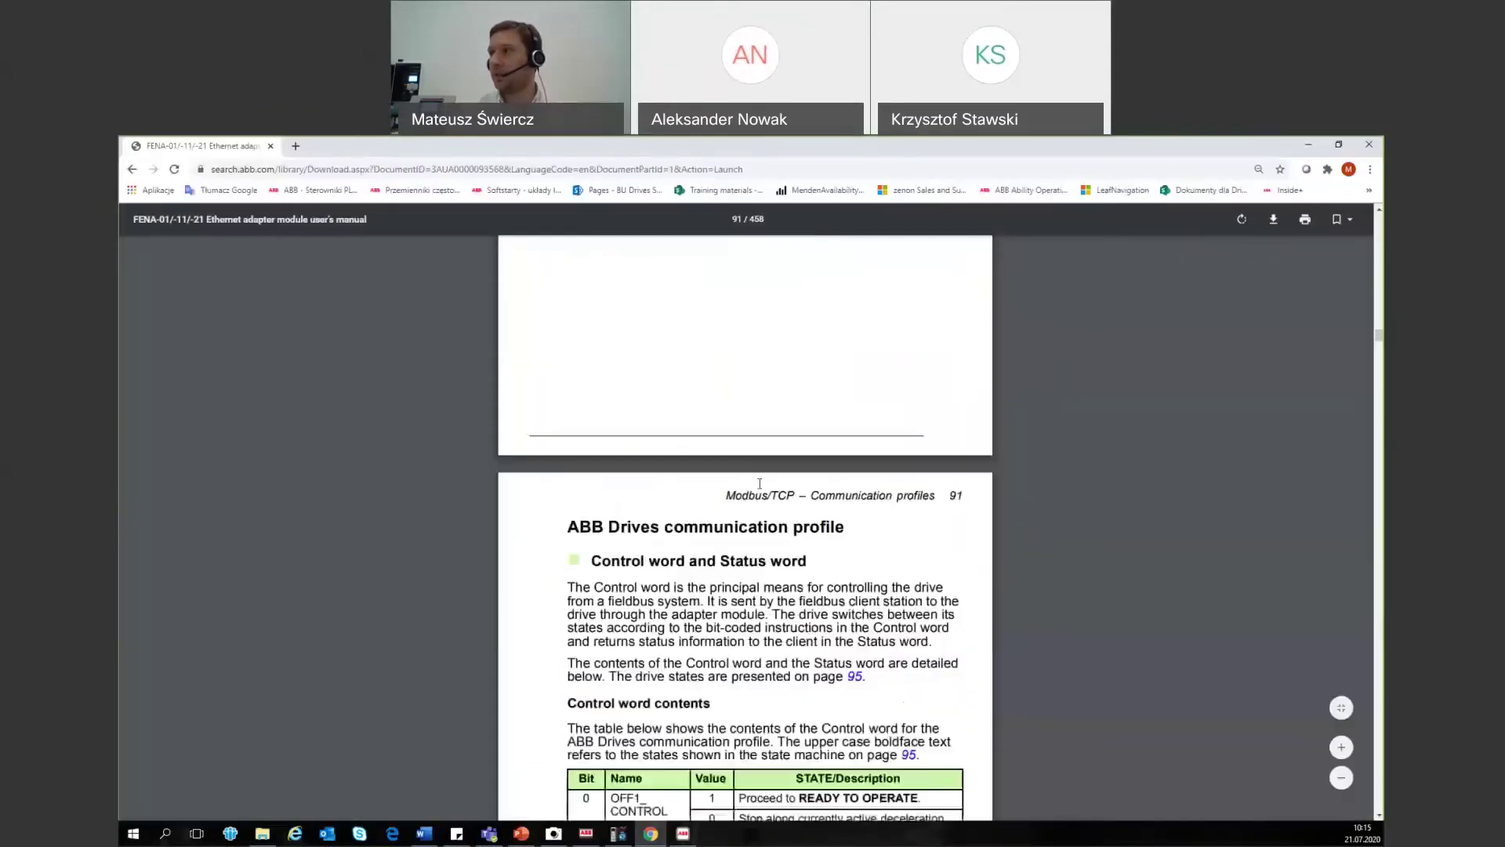
{"action": "scroll", "coordinate": [766, 464], "scroll_direction": "up", "scroll_amount": 4}
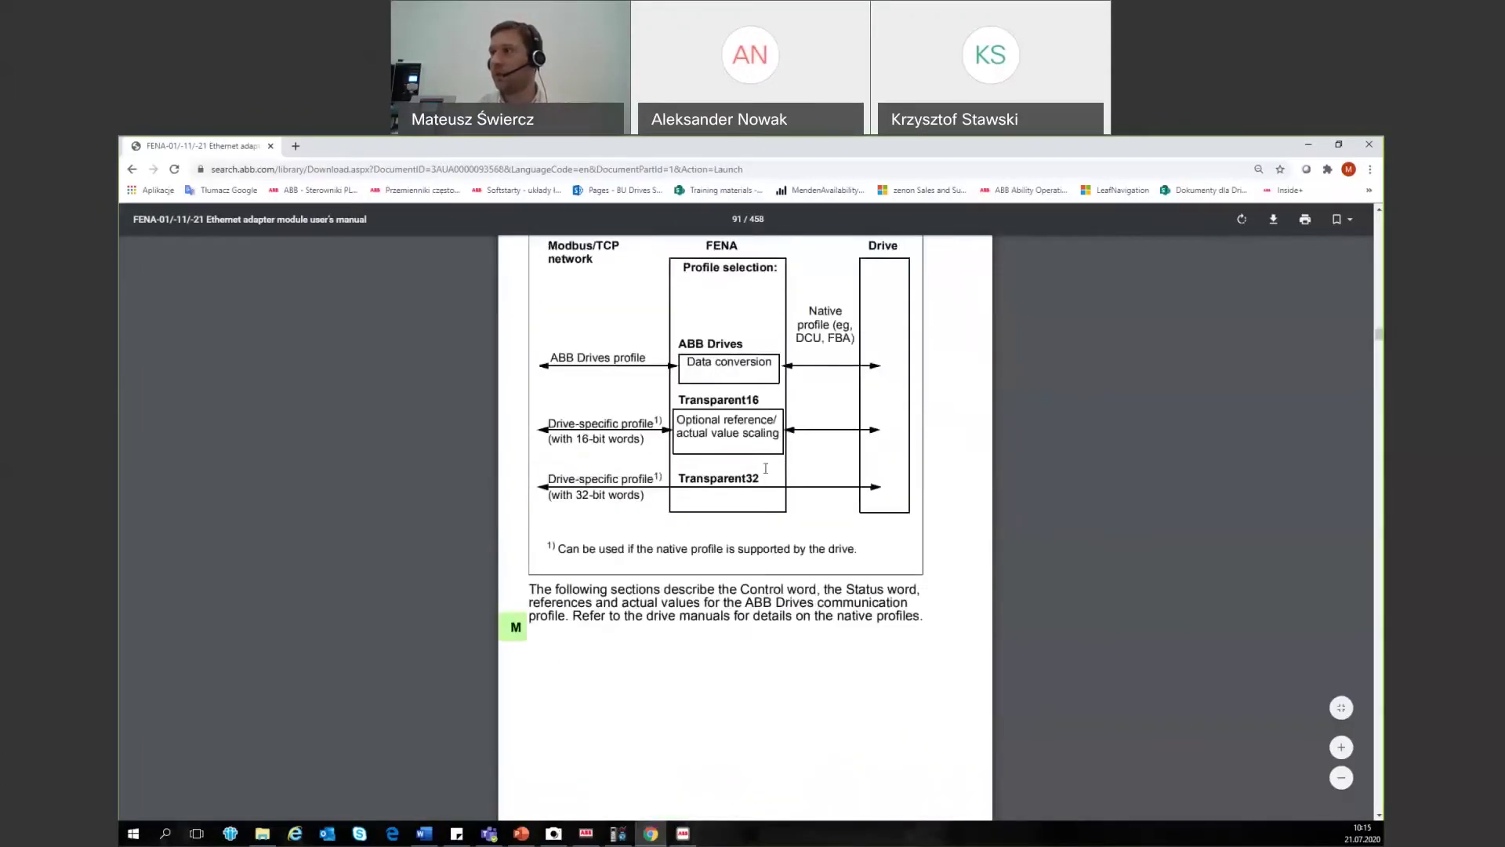
{"action": "scroll", "coordinate": [766, 469], "scroll_direction": "up", "scroll_amount": 6}
{"action": "scroll", "coordinate": [766, 468], "scroll_direction": "up", "scroll_amount": 2}
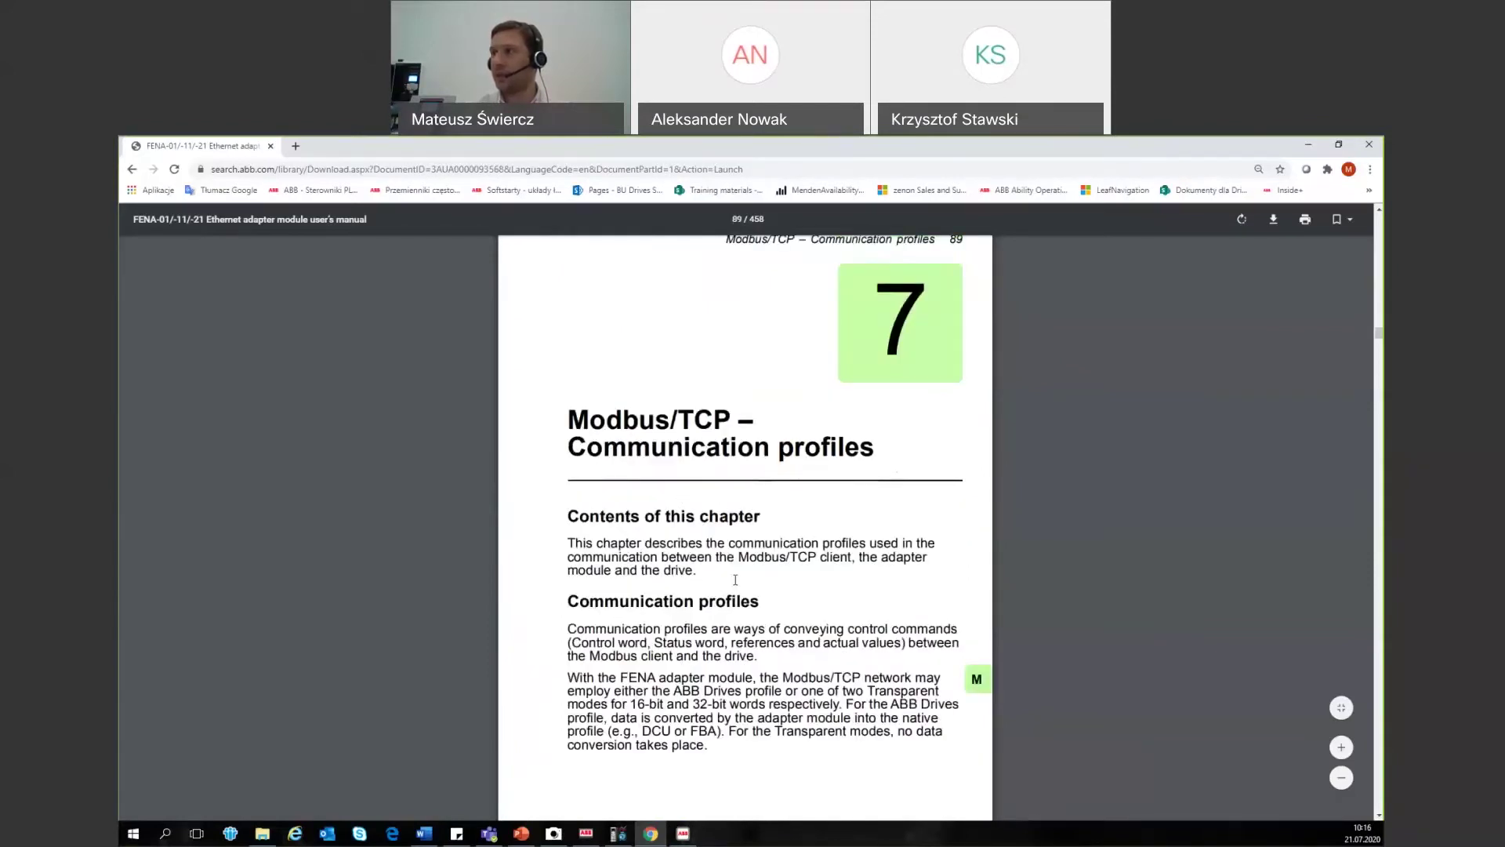
{"action": "scroll", "coordinate": [736, 581], "scroll_direction": "up", "scroll_amount": 1}
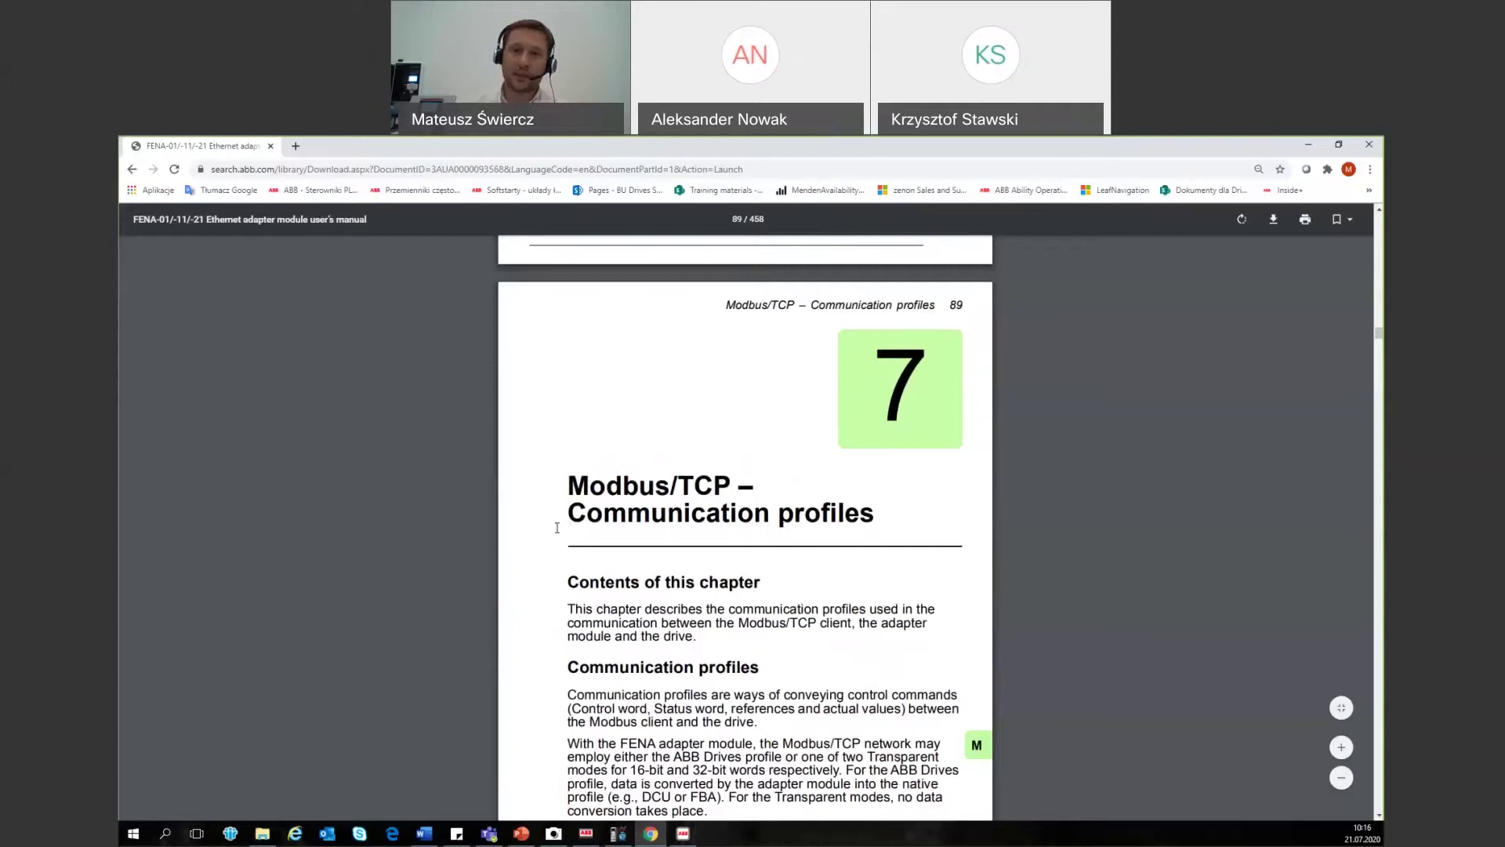
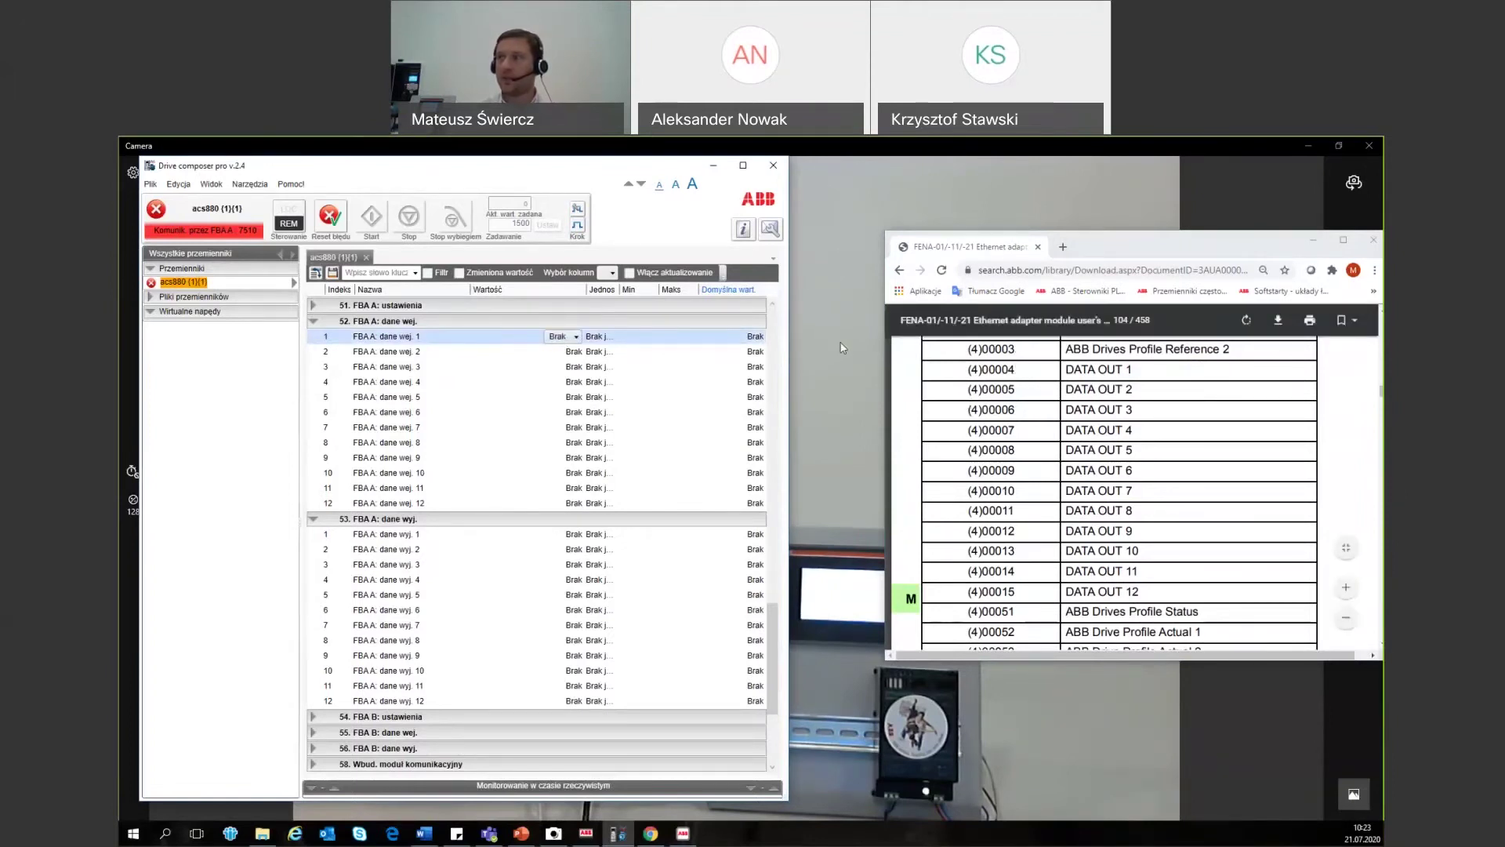
{"action": "left_click", "coordinate": [576, 337]}
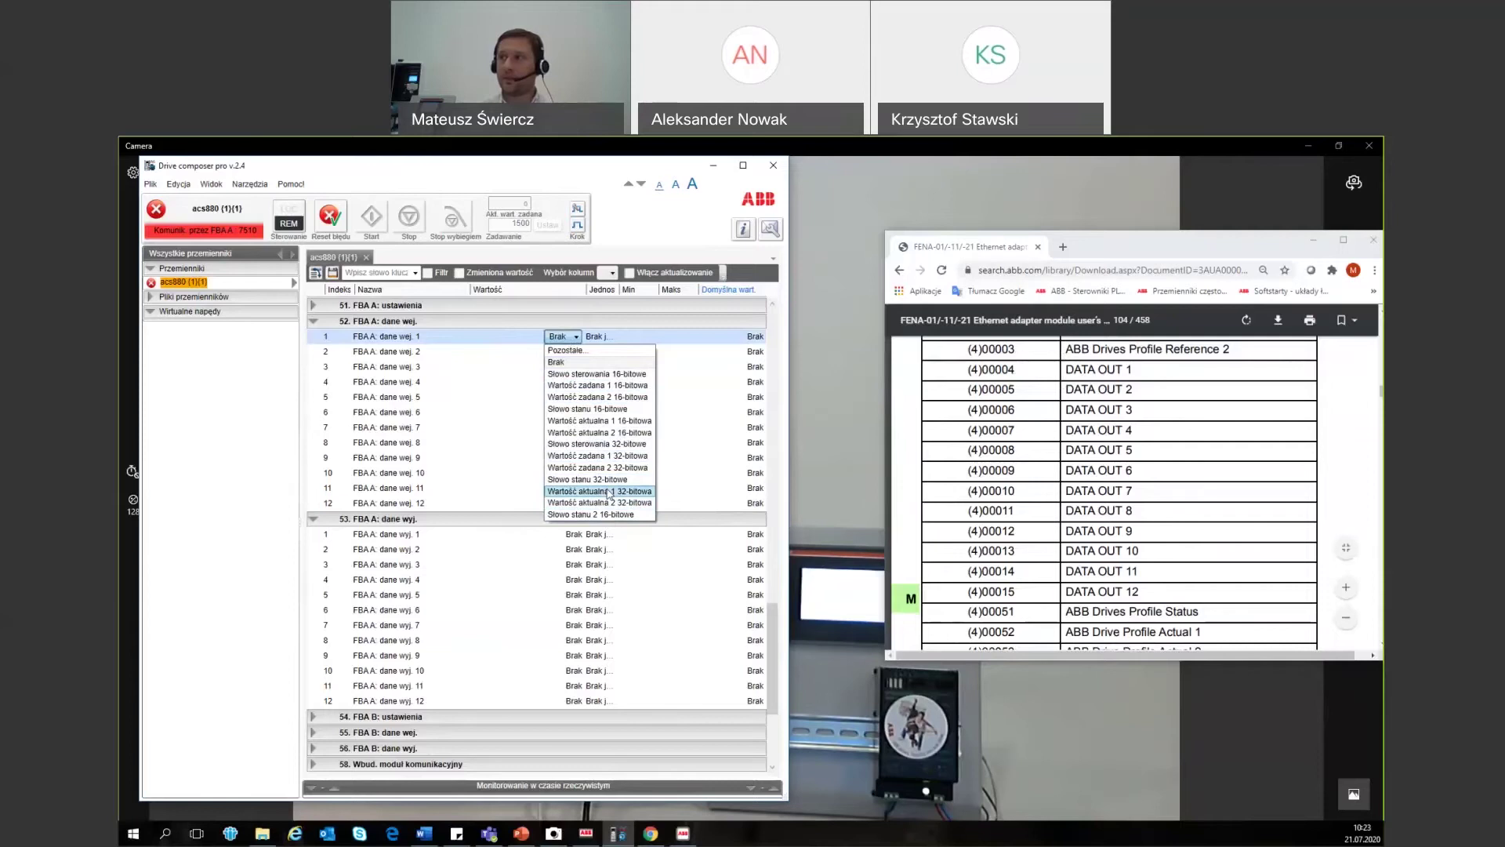
{"action": "left_click", "coordinate": [598, 351]}
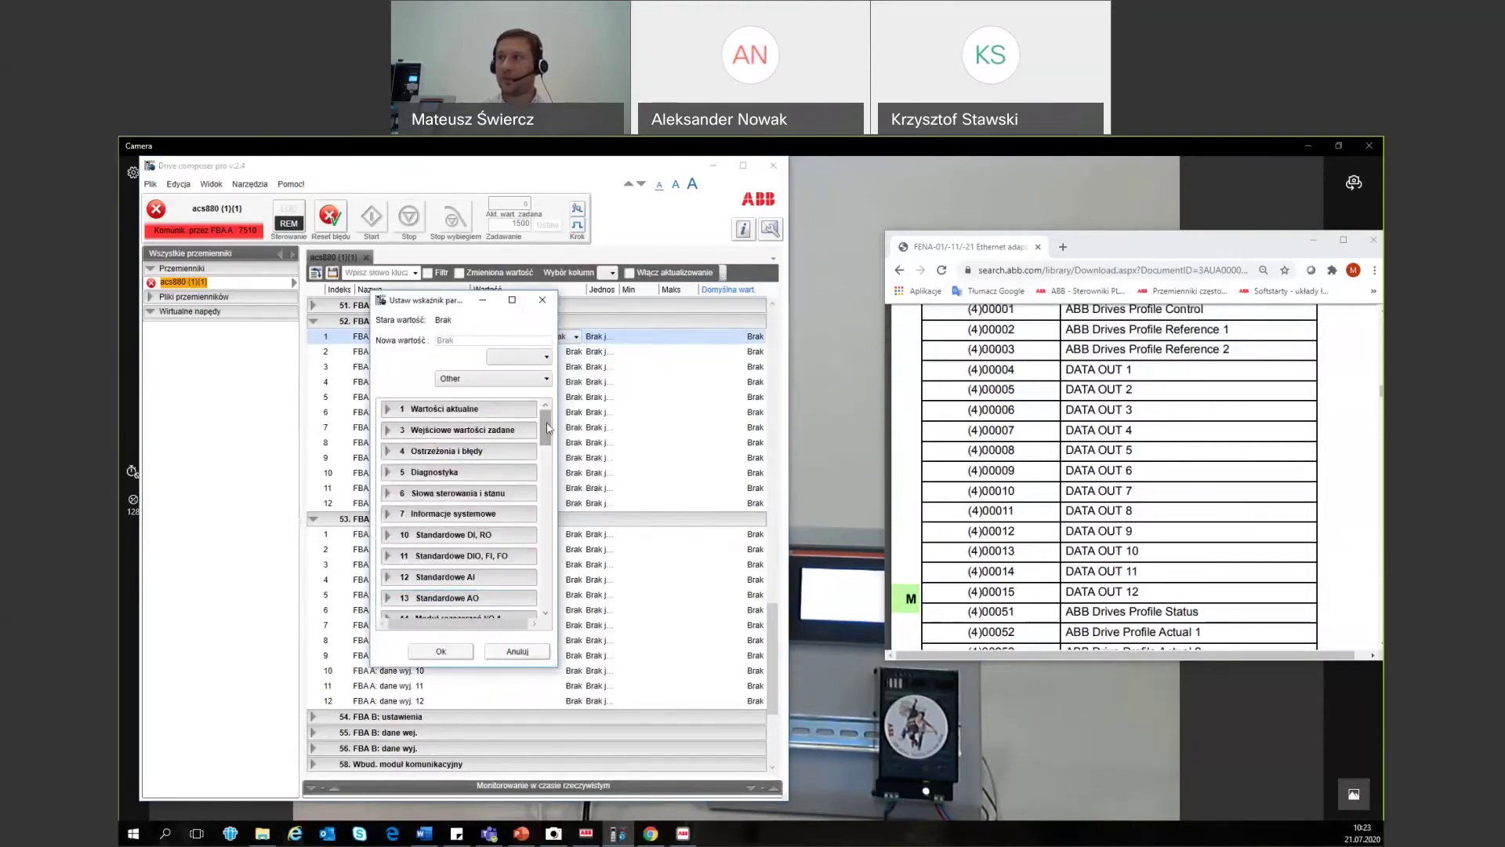
{"action": "scroll", "coordinate": [547, 427], "scroll_direction": "down", "scroll_amount": 3}
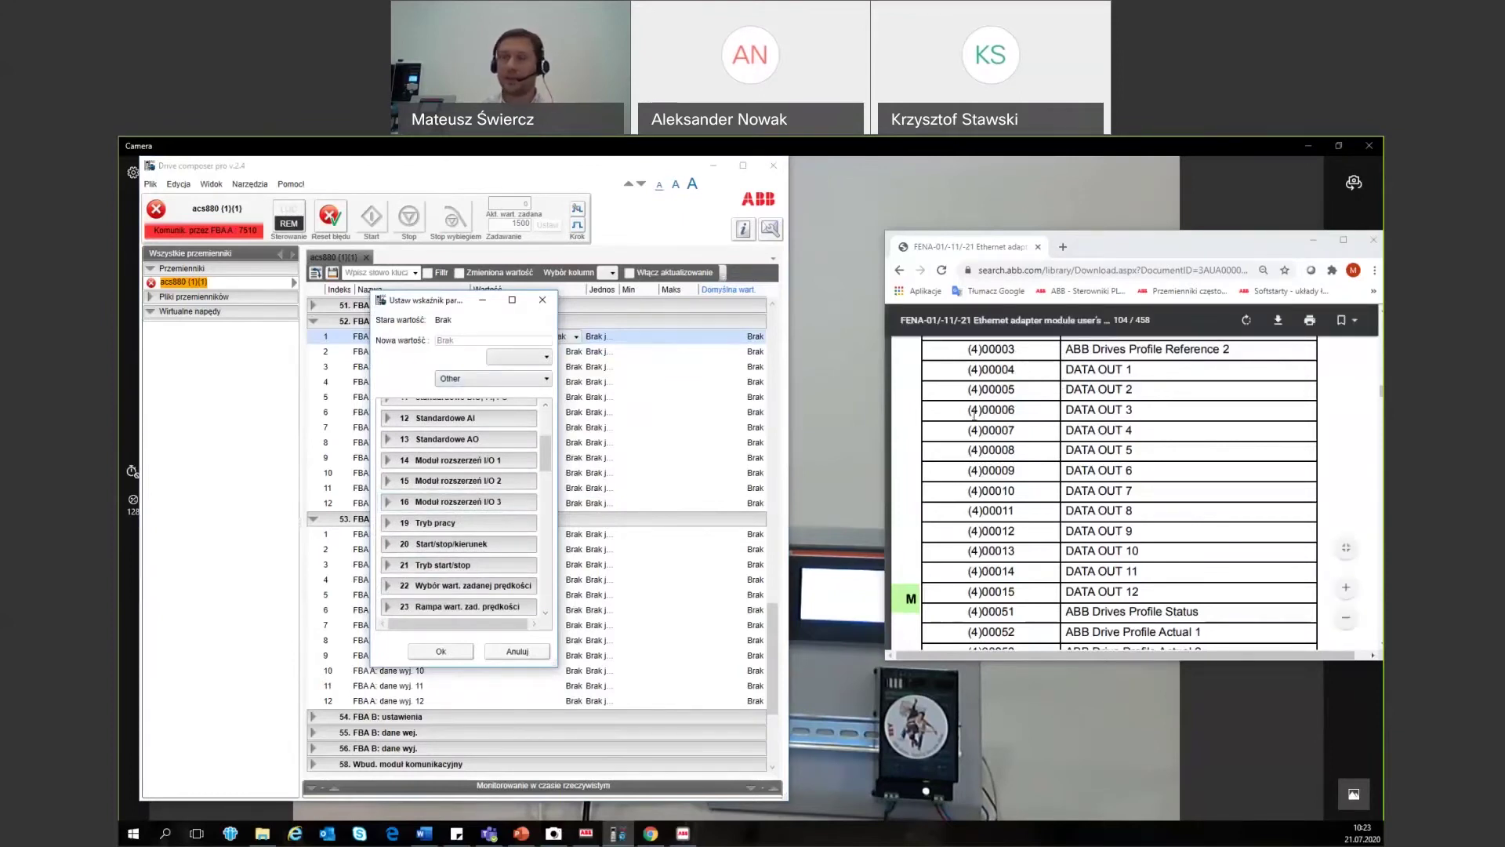
{"action": "left_click", "coordinate": [541, 300]}
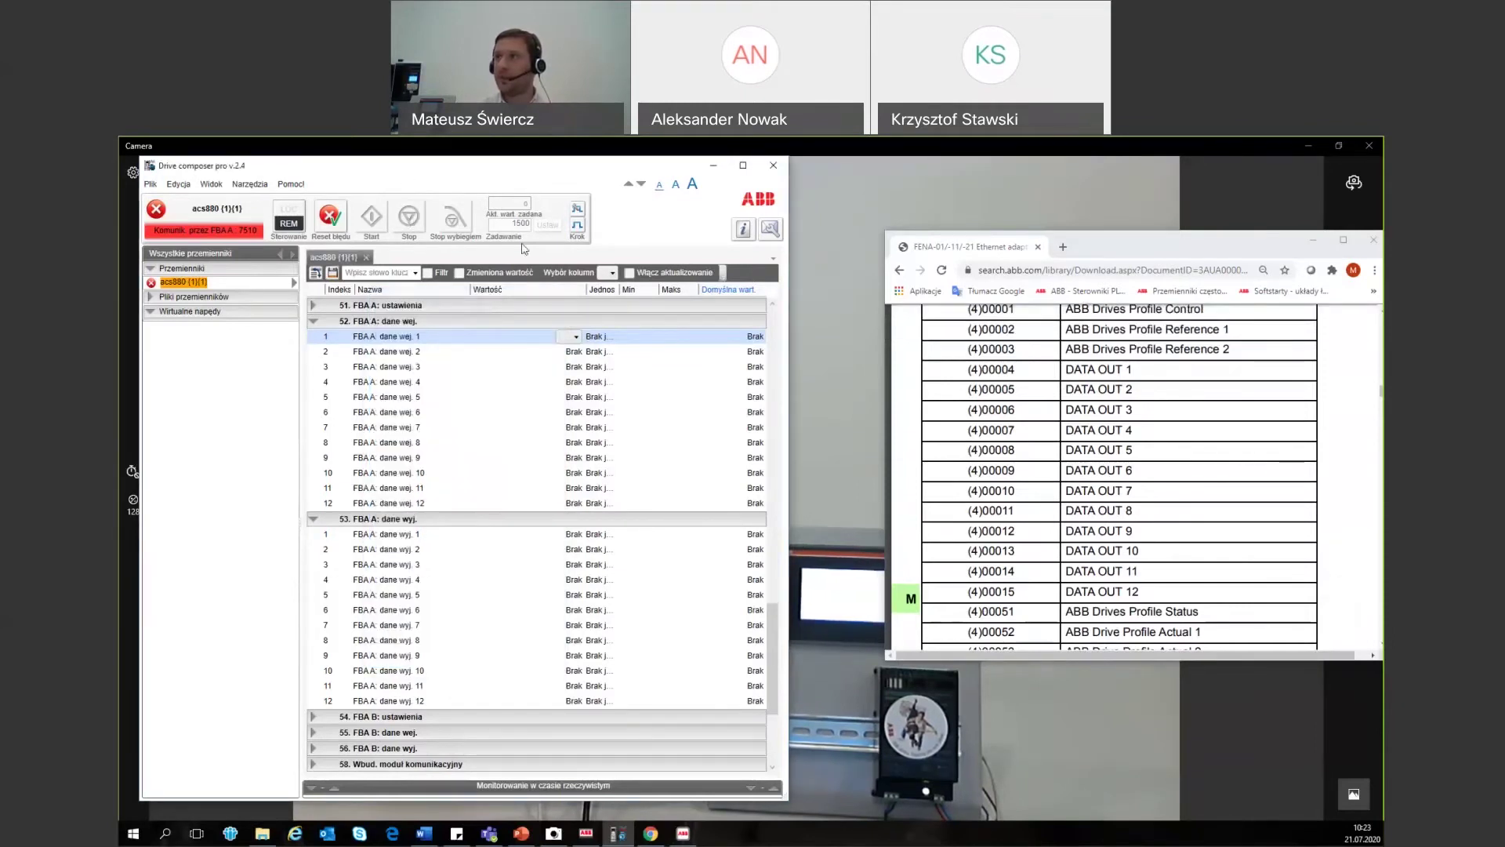
{"action": "left_click_drag", "start_coordinate": [405, 179], "coordinate": [405, 227]}
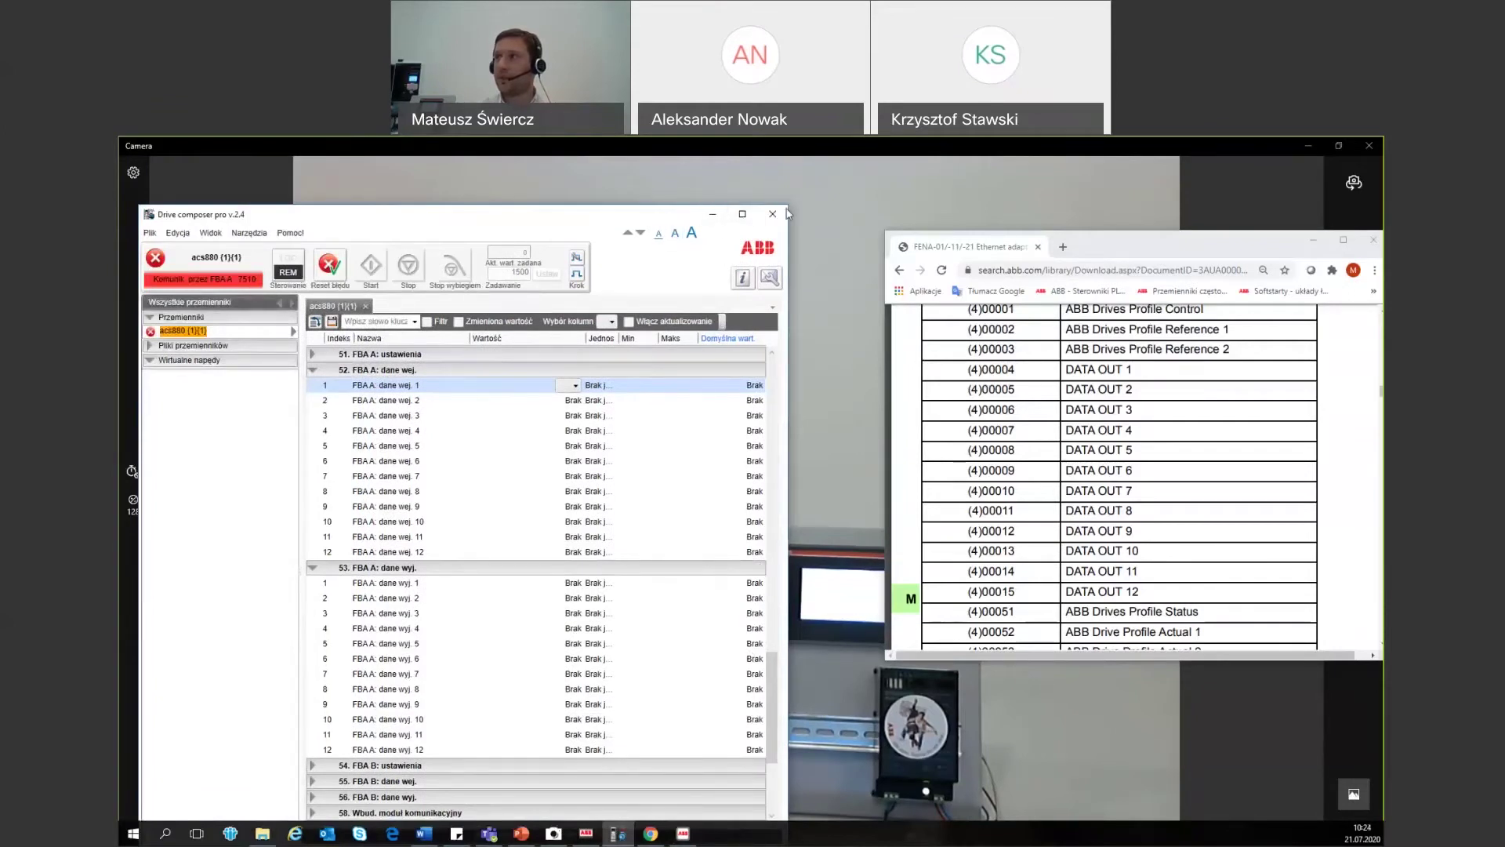
Step: Minimize Drive composer pro and the Chrome FENA manual to show the drive rig's camera feed
{"action": "left_click", "coordinate": [751, 212]}
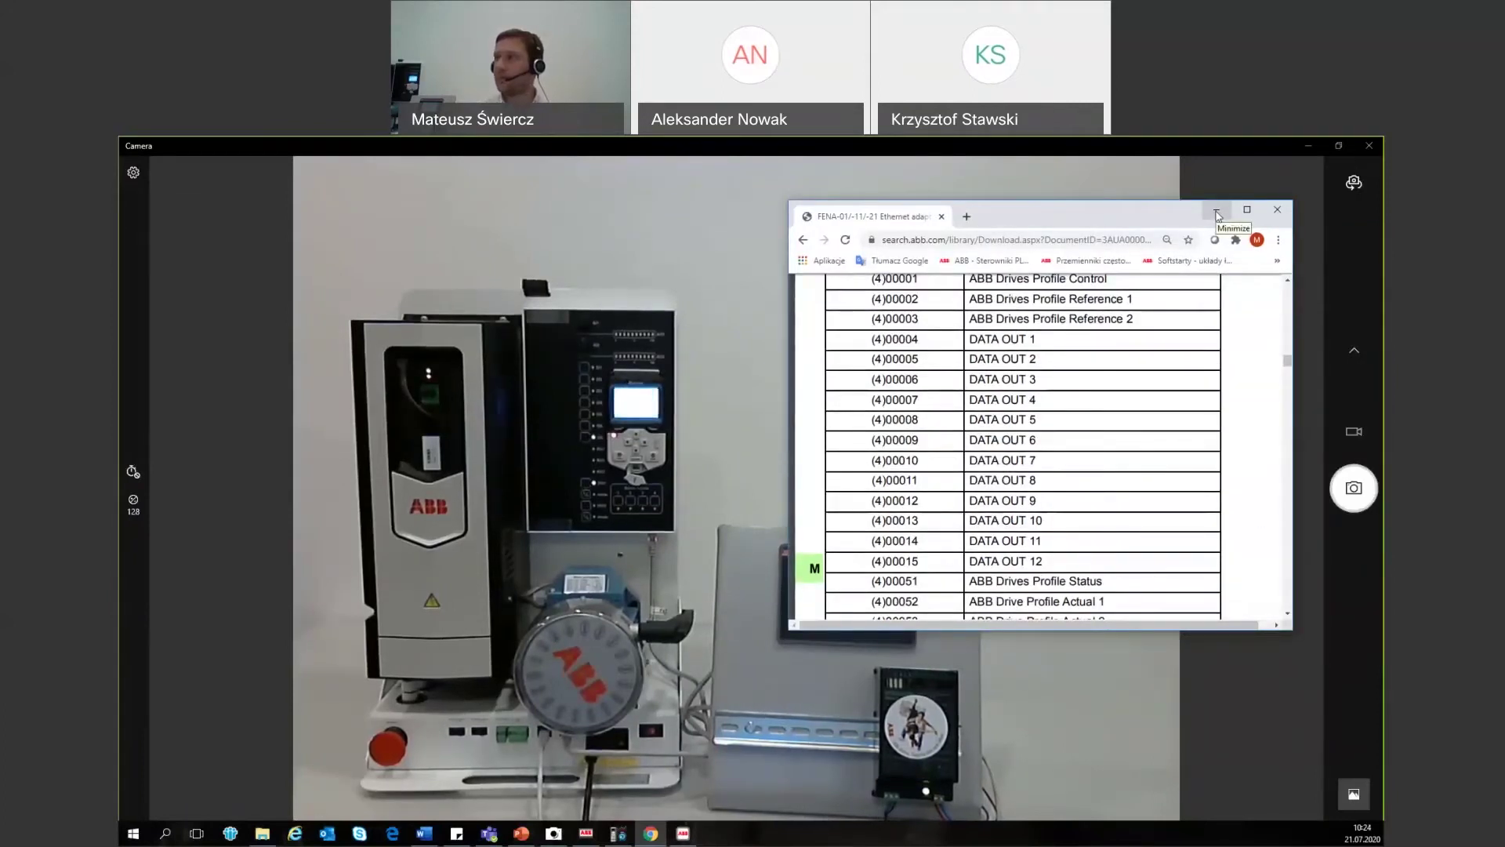
{"action": "left_click", "coordinate": [1217, 214]}
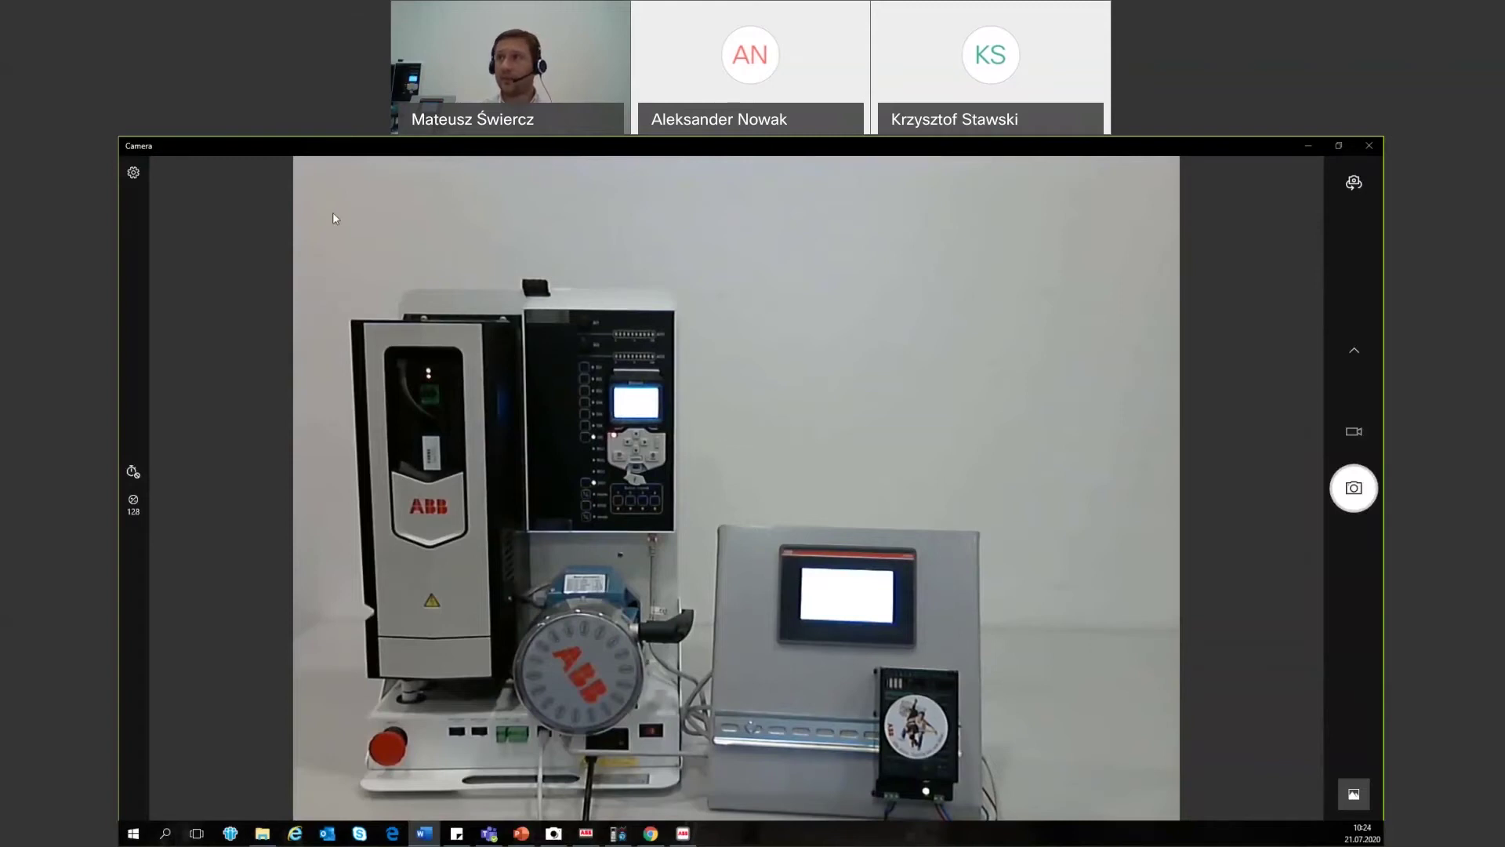
Step: Create a new project, Project3, for a CP604 panel in the Project Wizard
{"action": "key", "text": "alt+Tab"}
{"action": "left_click", "coordinate": [181, 208]}
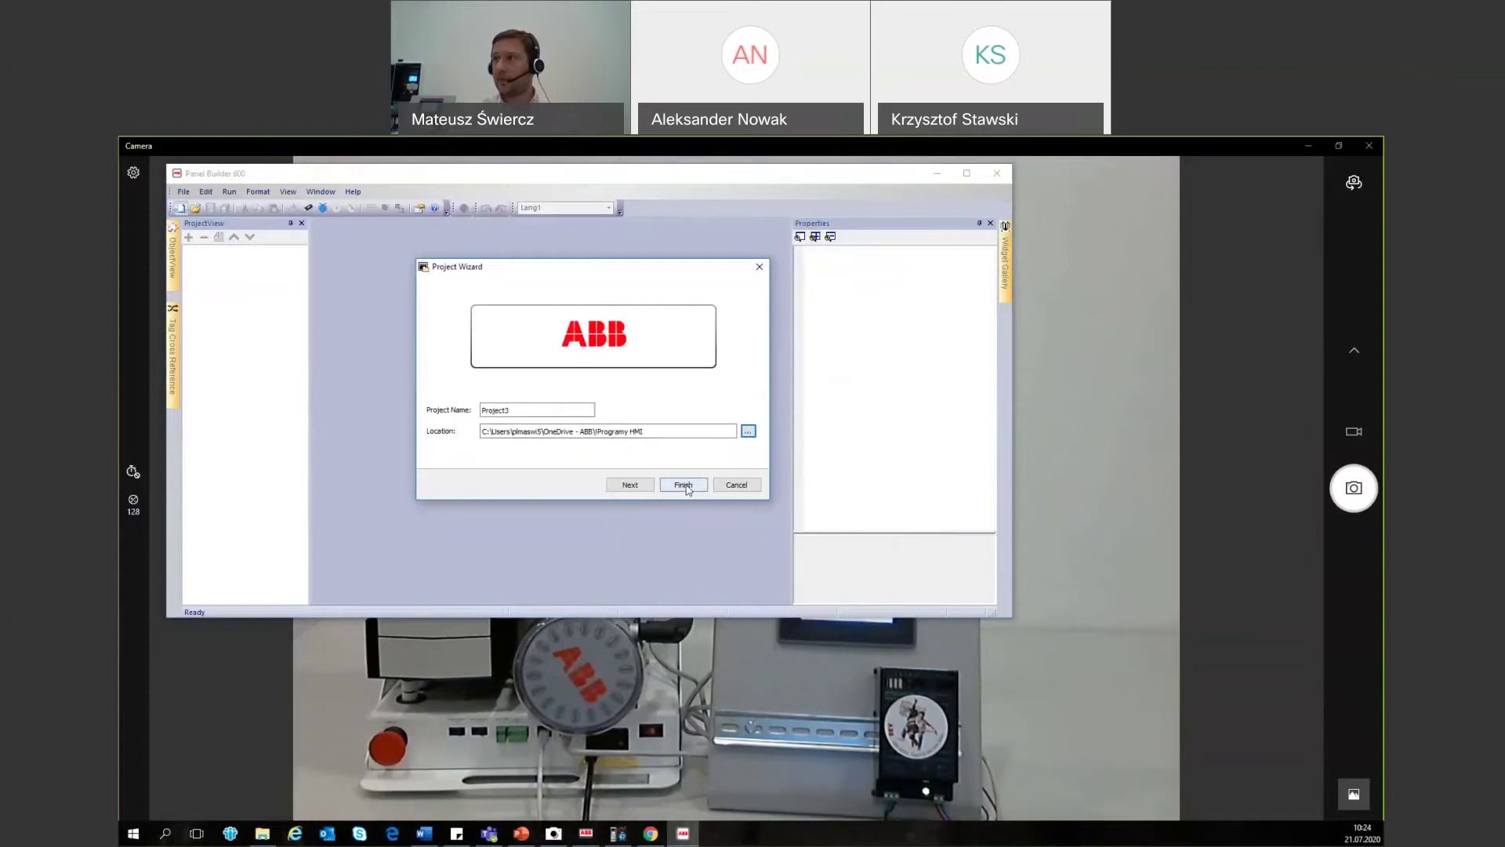
{"action": "left_click", "coordinate": [647, 489]}
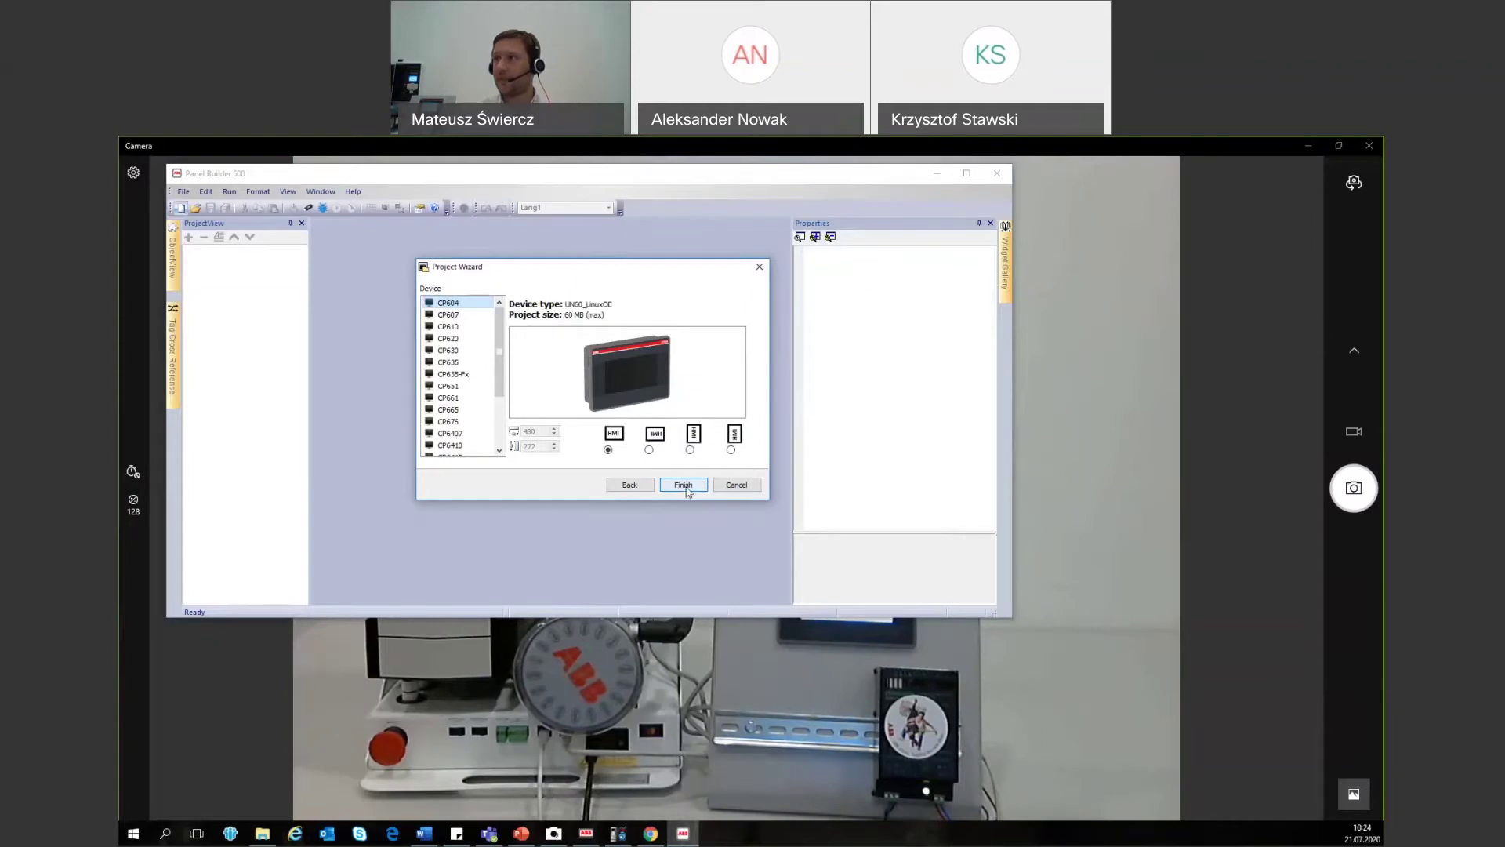
{"action": "left_click", "coordinate": [684, 488]}
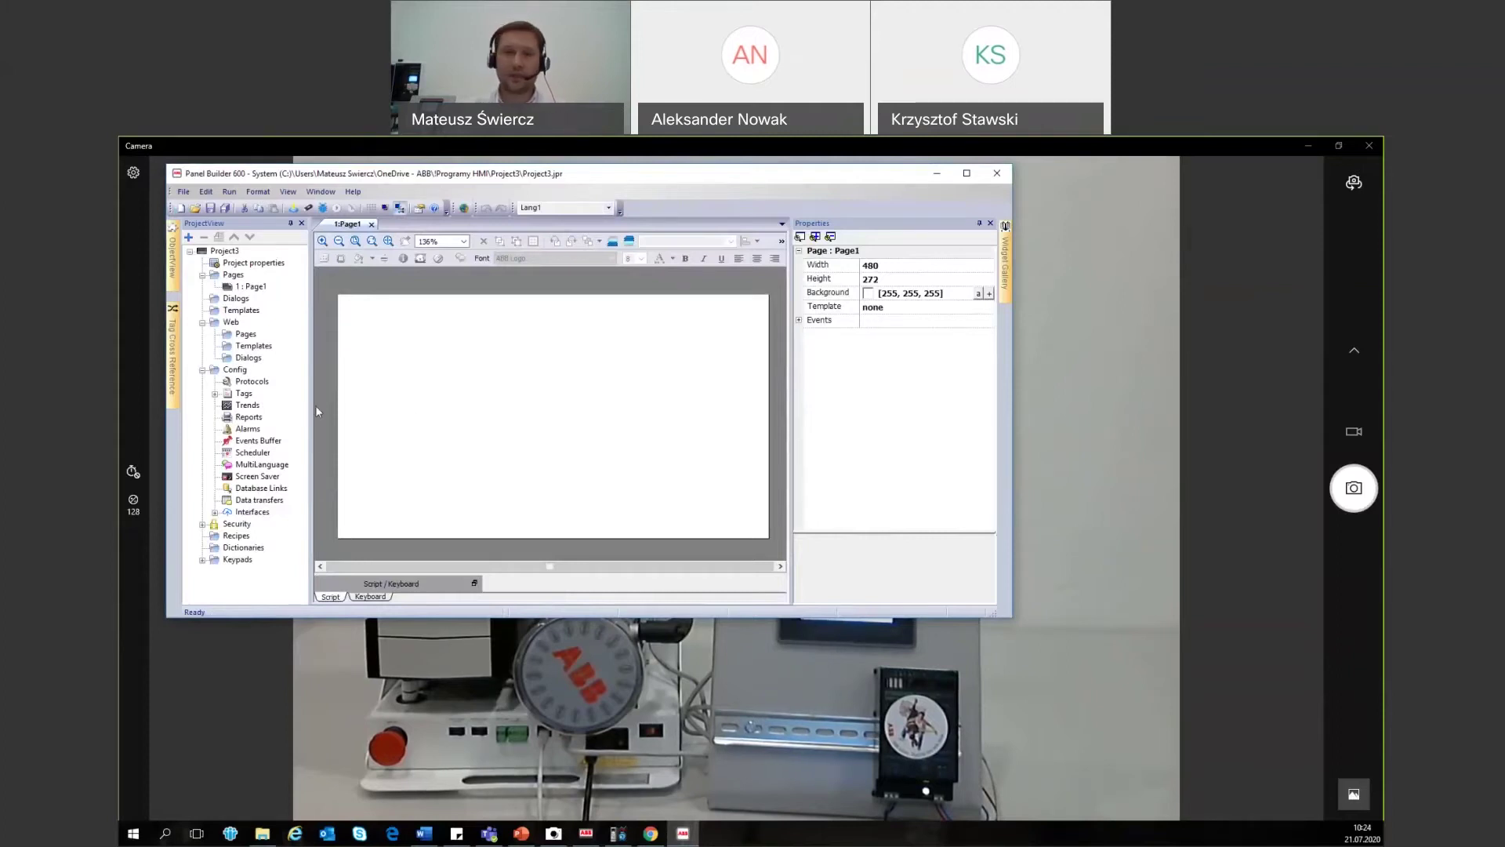
Step: Add a protocol row set to ABB Modbus TCP in the Config Protocols editor
{"action": "left_click", "coordinate": [258, 384]}
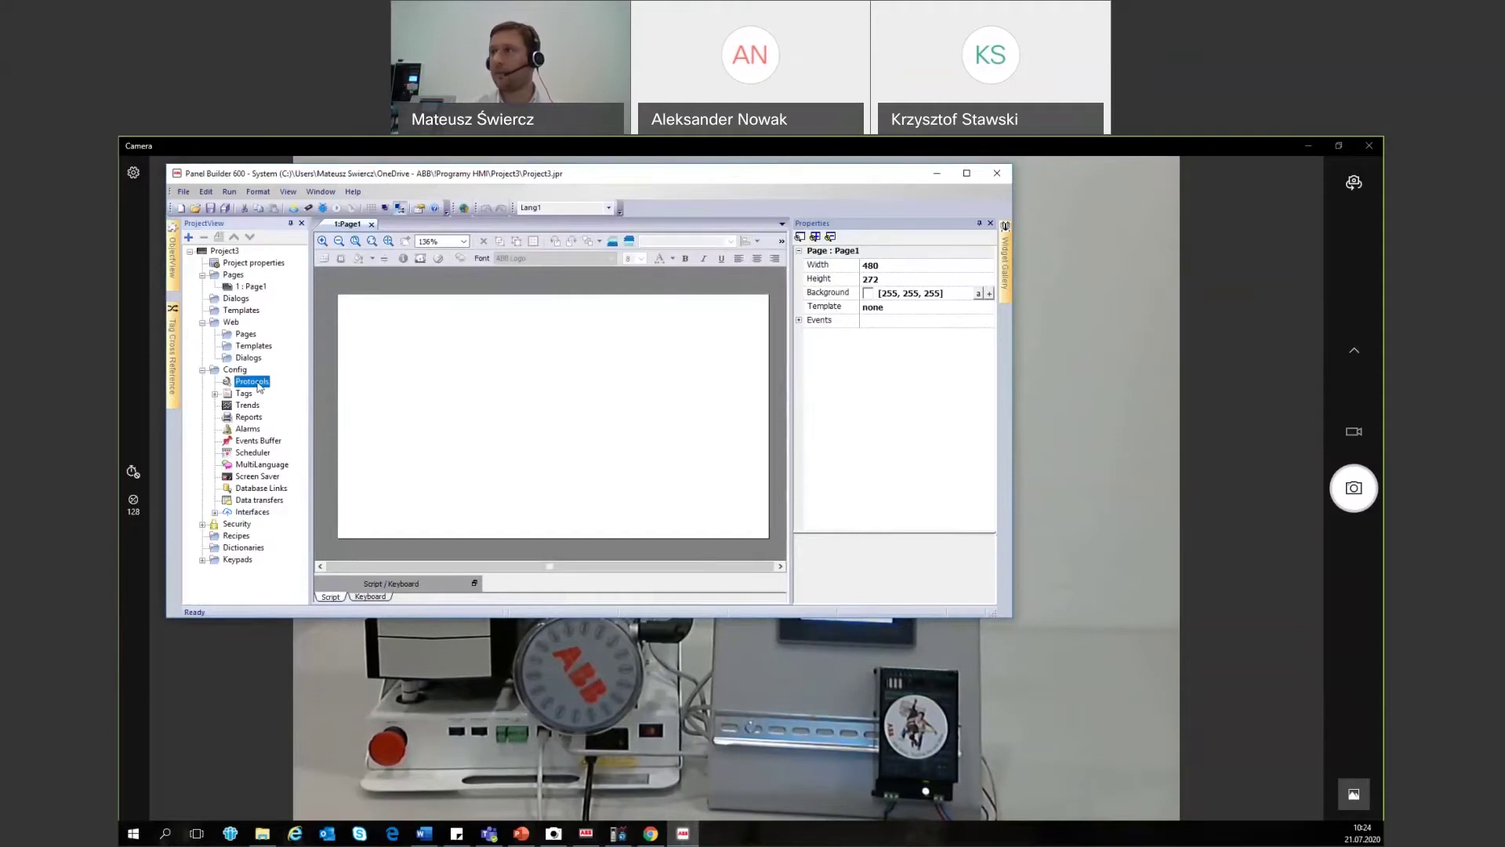
{"action": "double_click", "coordinate": [258, 384]}
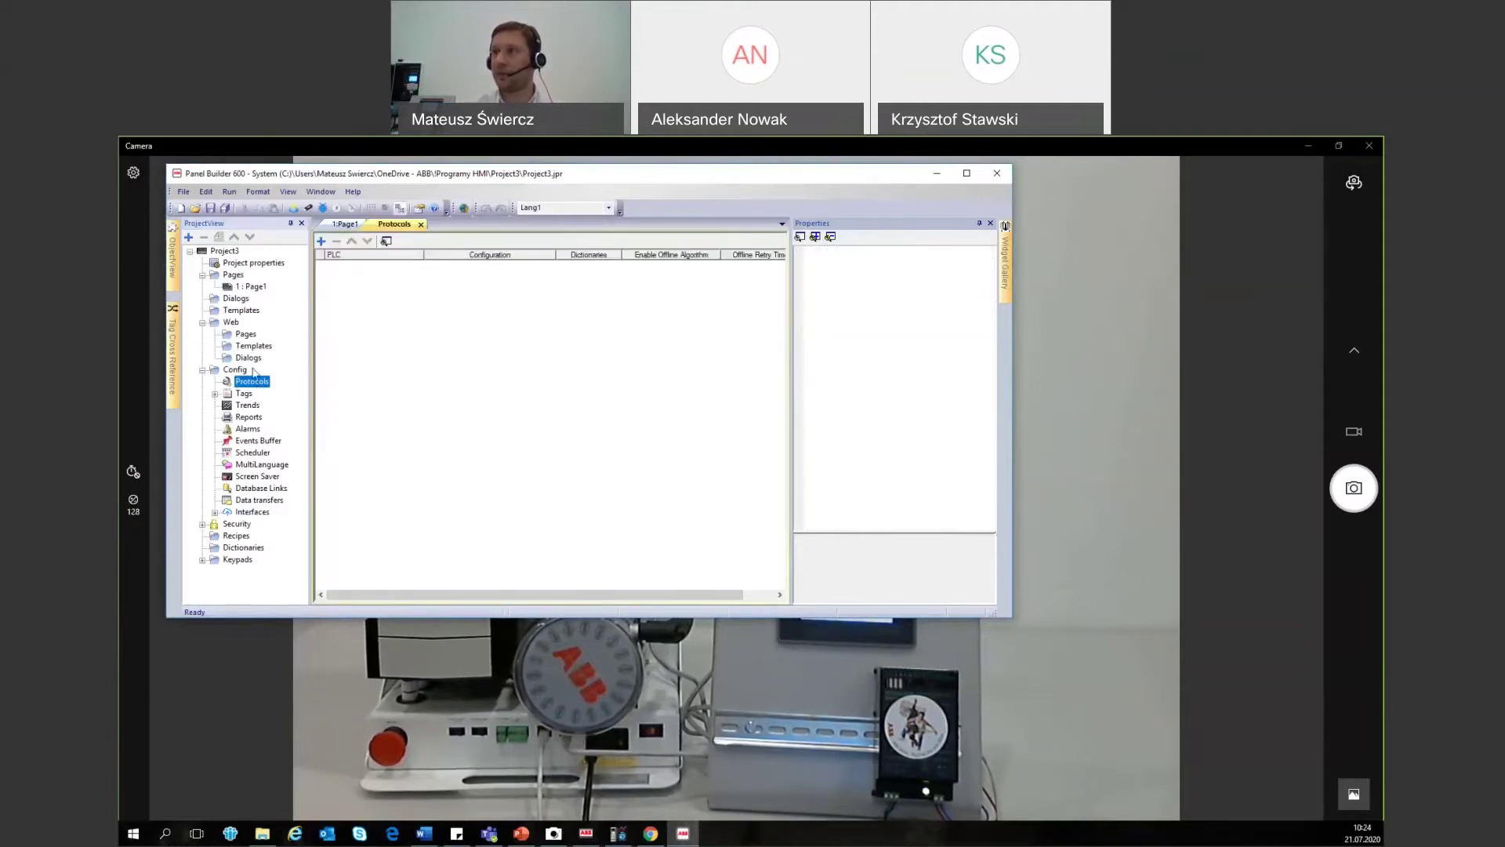
{"action": "left_click", "coordinate": [321, 241]}
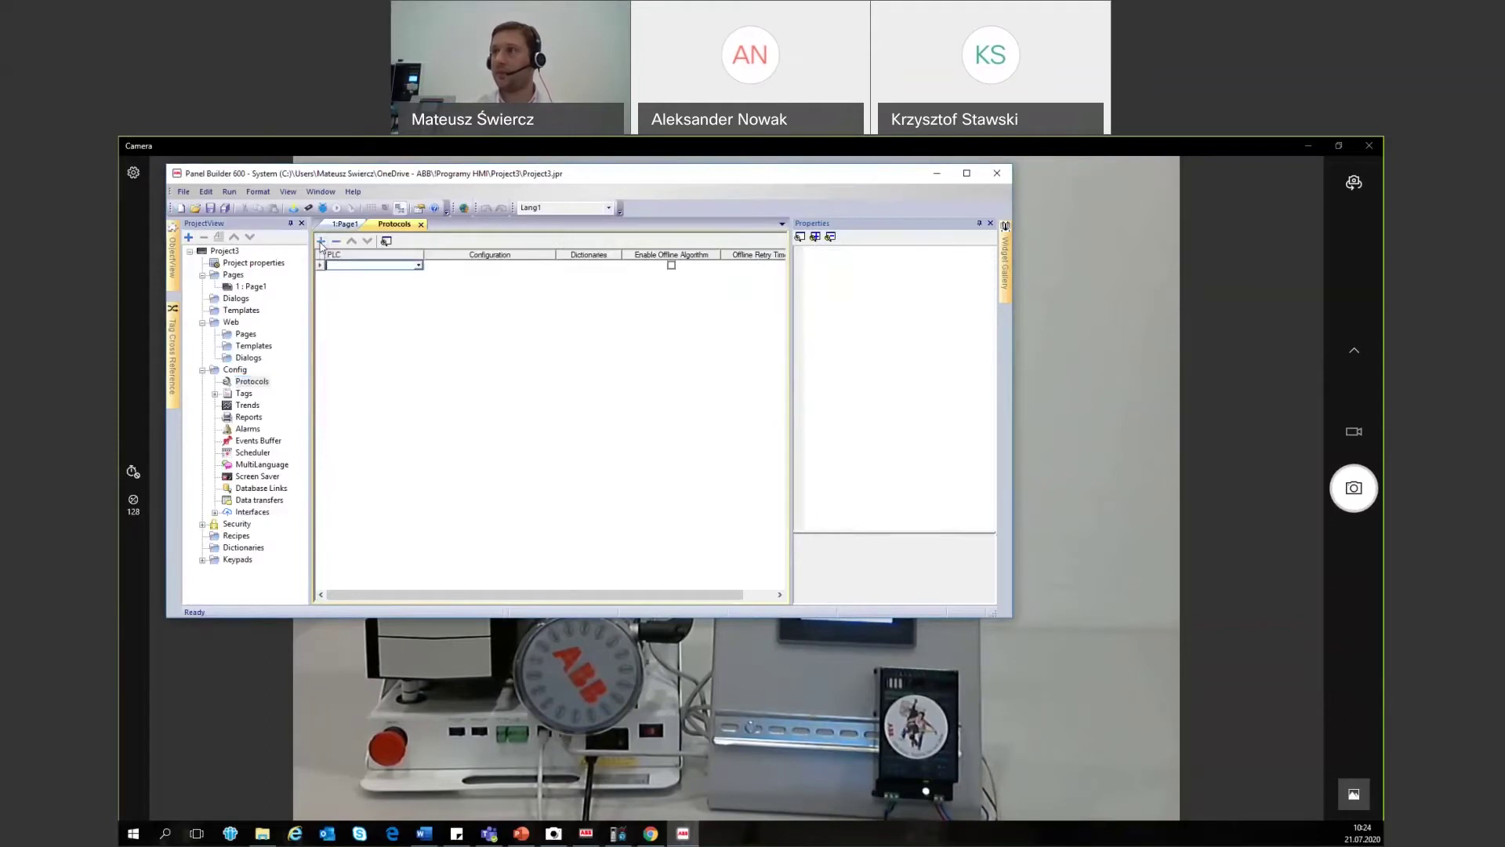
{"action": "left_click", "coordinate": [420, 267]}
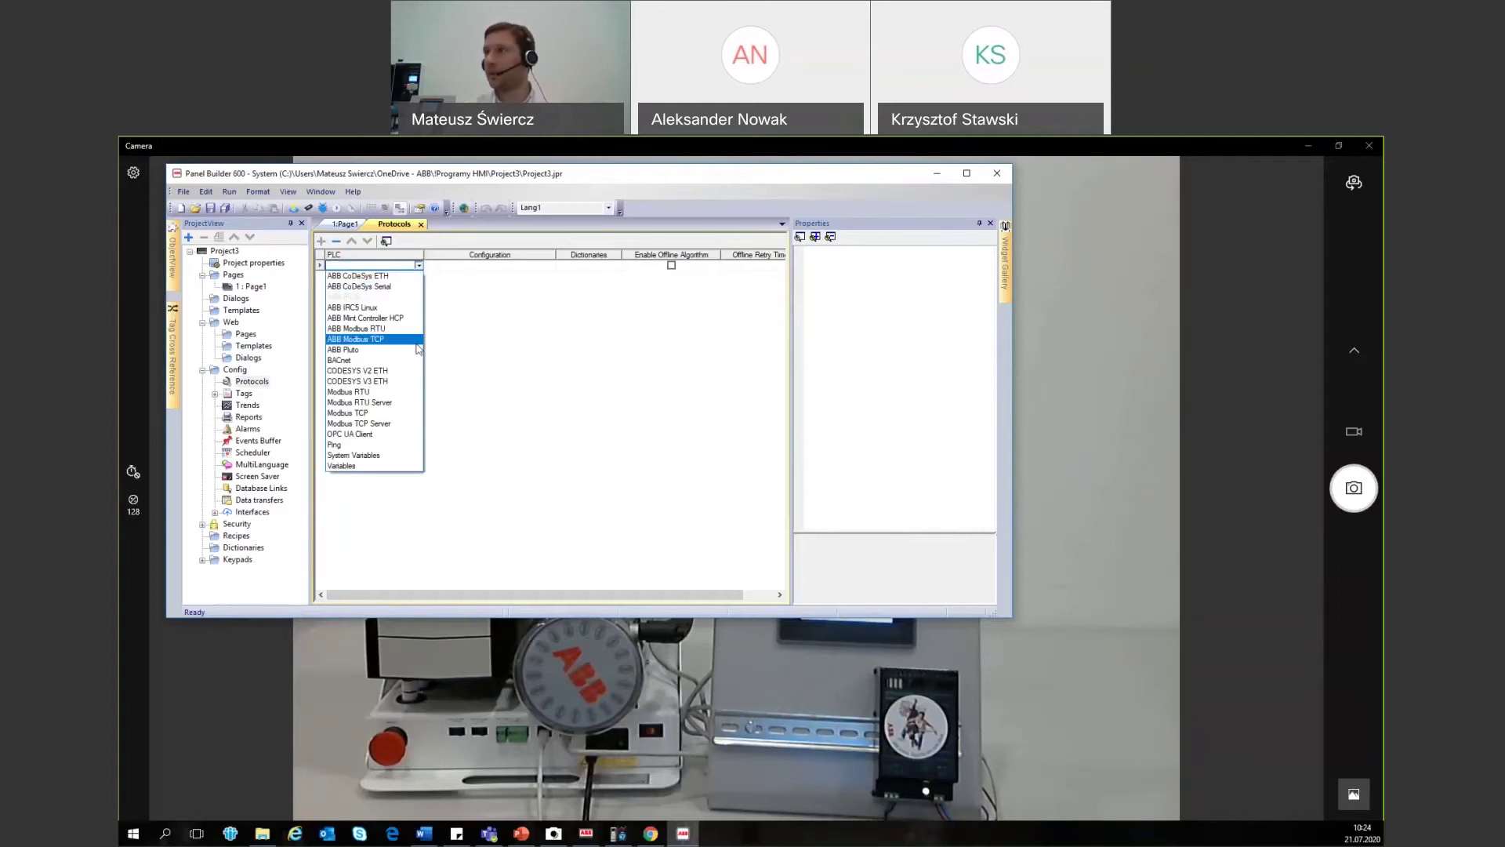
{"action": "left_click", "coordinate": [391, 339]}
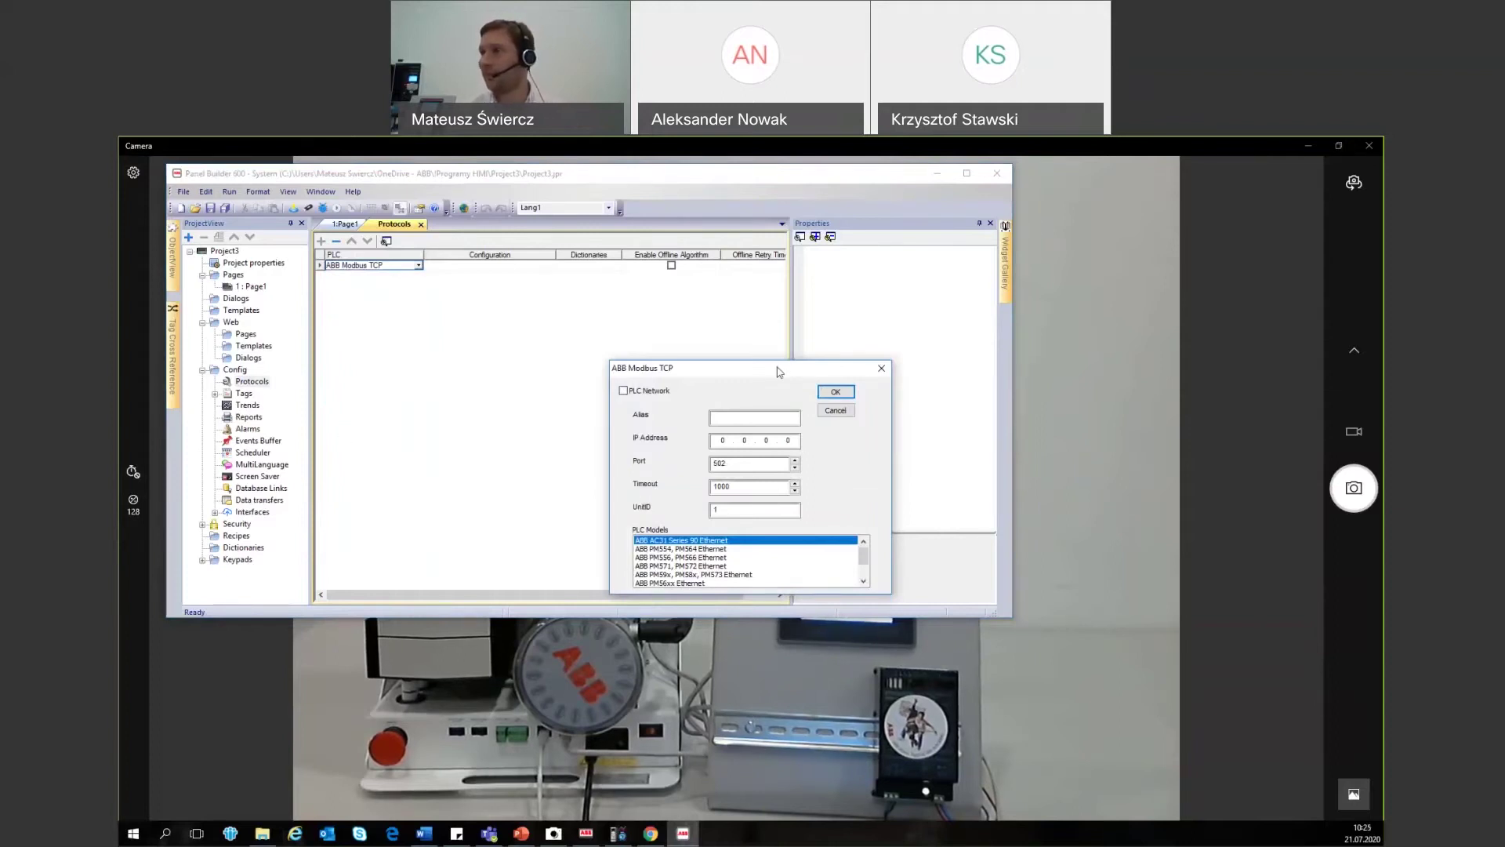
Step: Browse the ABB Modbus TCP PLC models, then close the dialog unsaved and reopen the protocol list
{"action": "left_click_drag", "start_coordinate": [863, 368], "coordinate": [643, 317]}
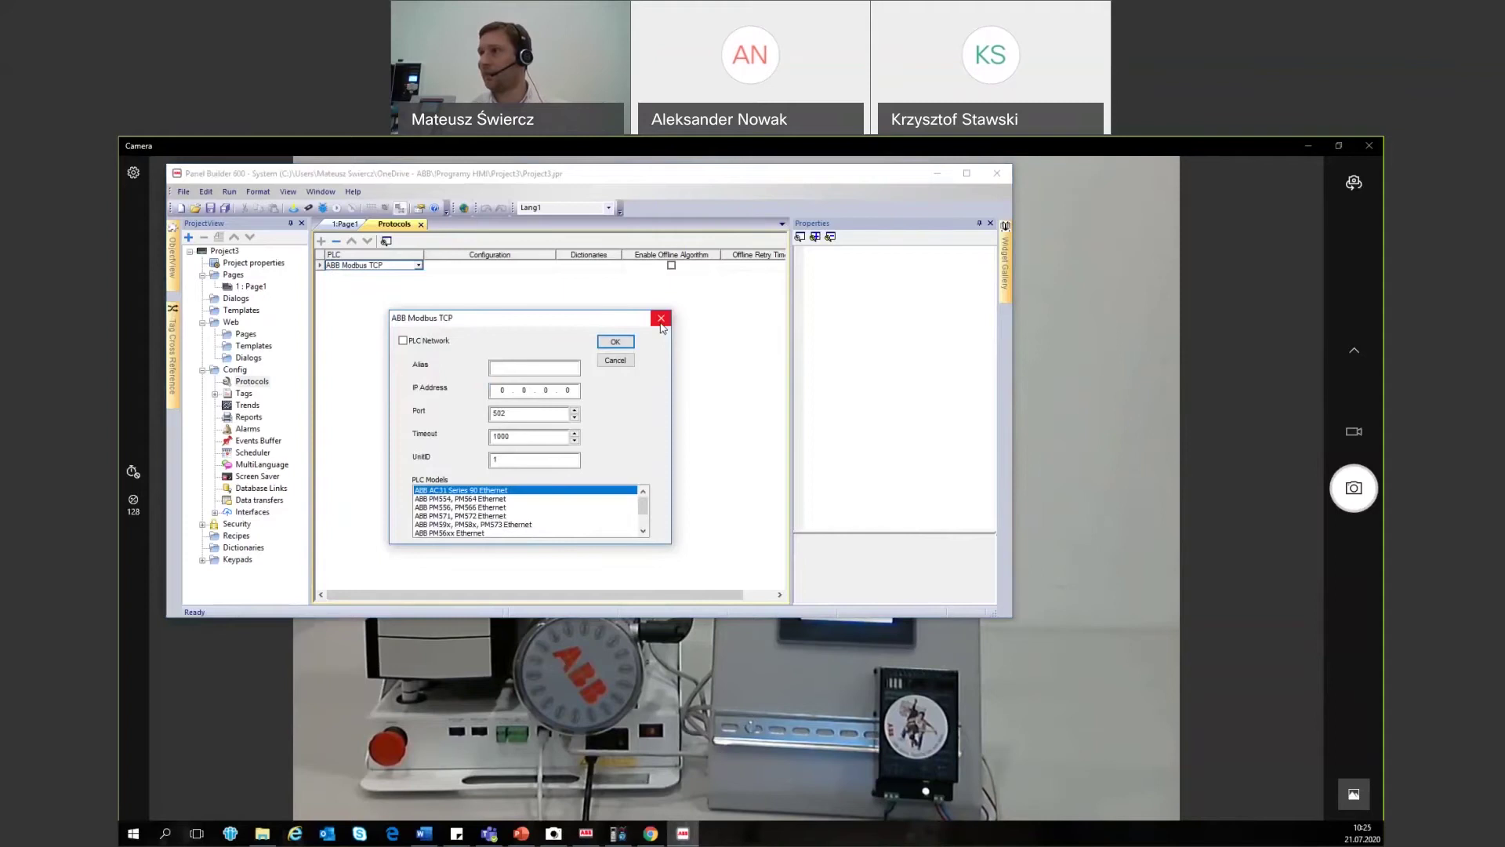
{"action": "left_click", "coordinate": [647, 521]}
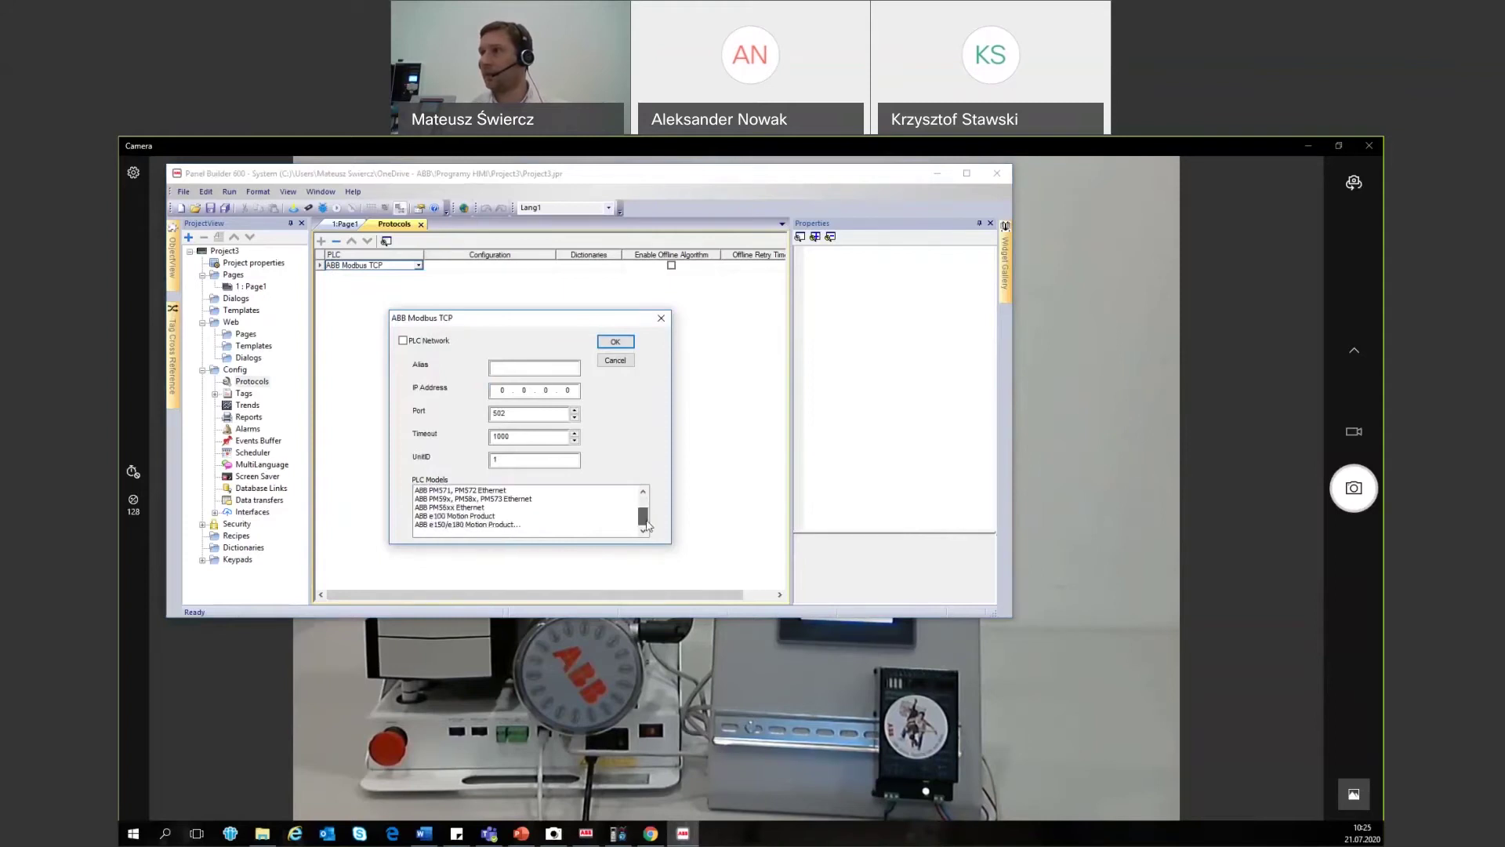
{"action": "left_click_drag", "start_coordinate": [647, 524], "coordinate": [645, 510]}
{"action": "key", "text": "Home"}
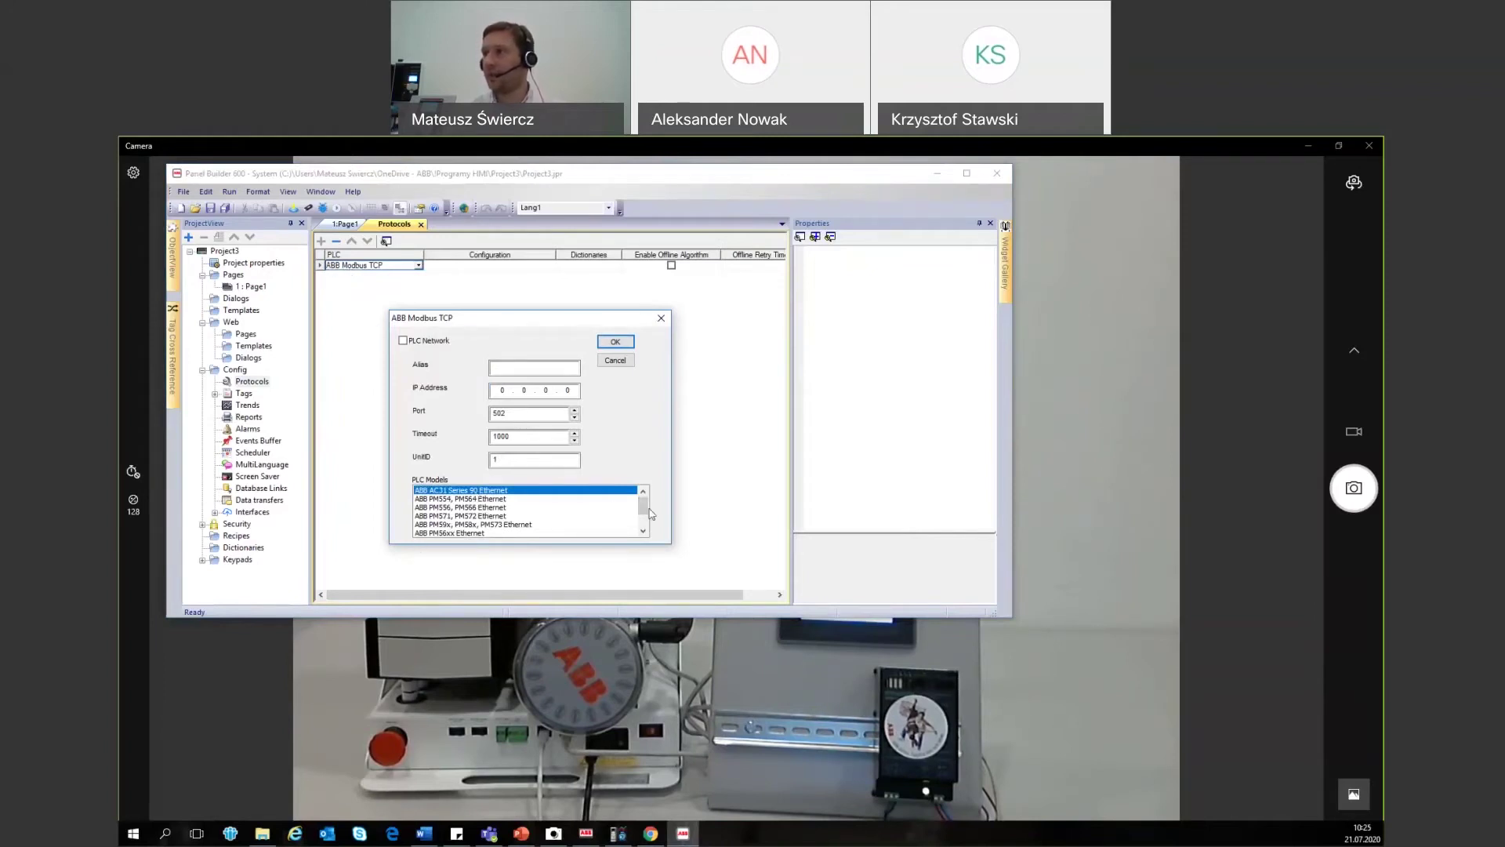
{"action": "scroll", "coordinate": [650, 514], "scroll_direction": "down", "scroll_amount": 1}
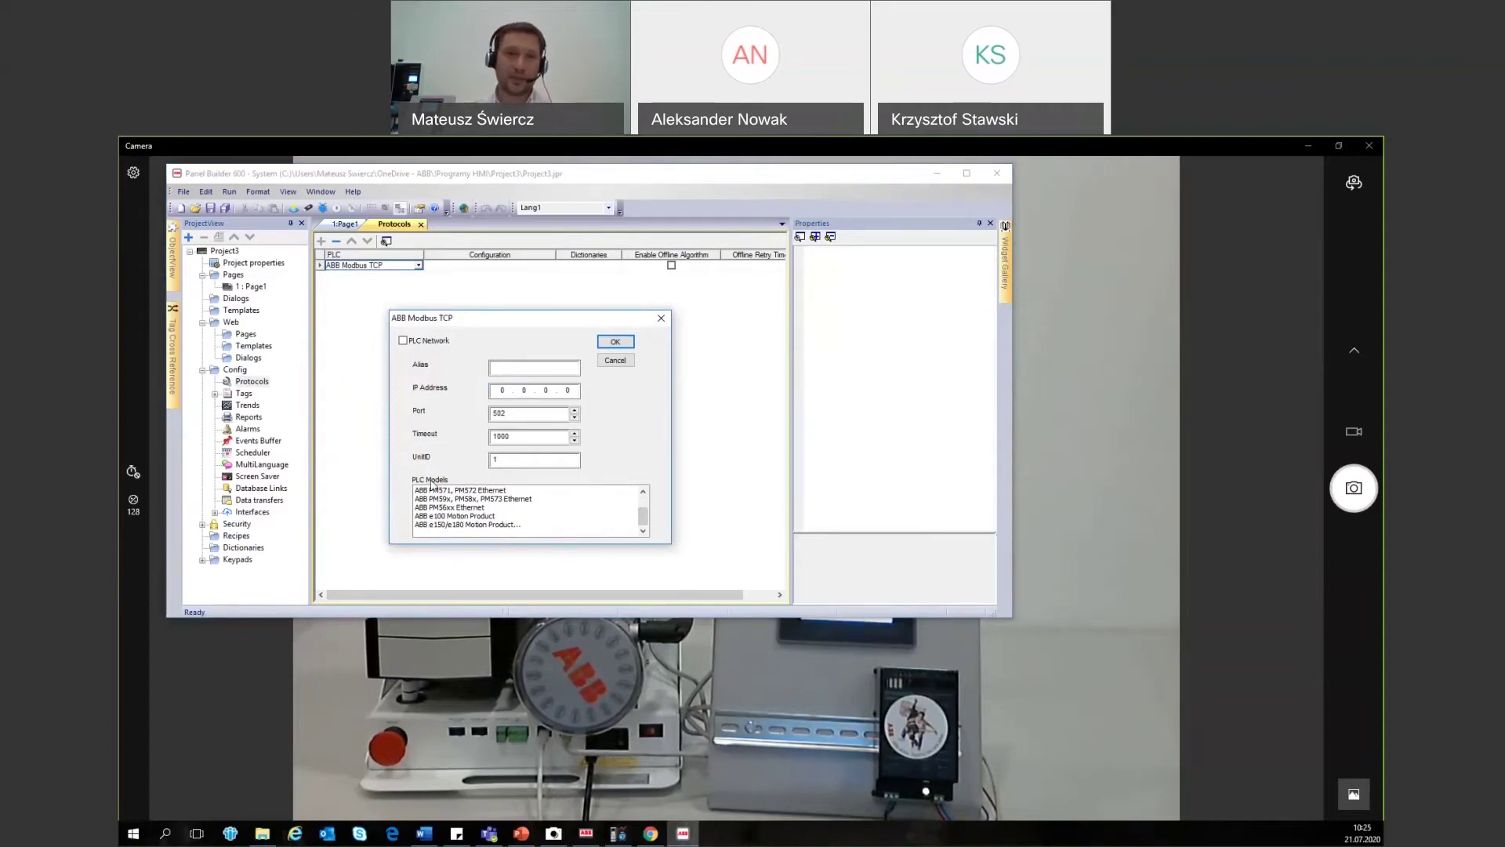
{"action": "left_click", "coordinate": [654, 323]}
{"action": "left_click", "coordinate": [417, 266]}
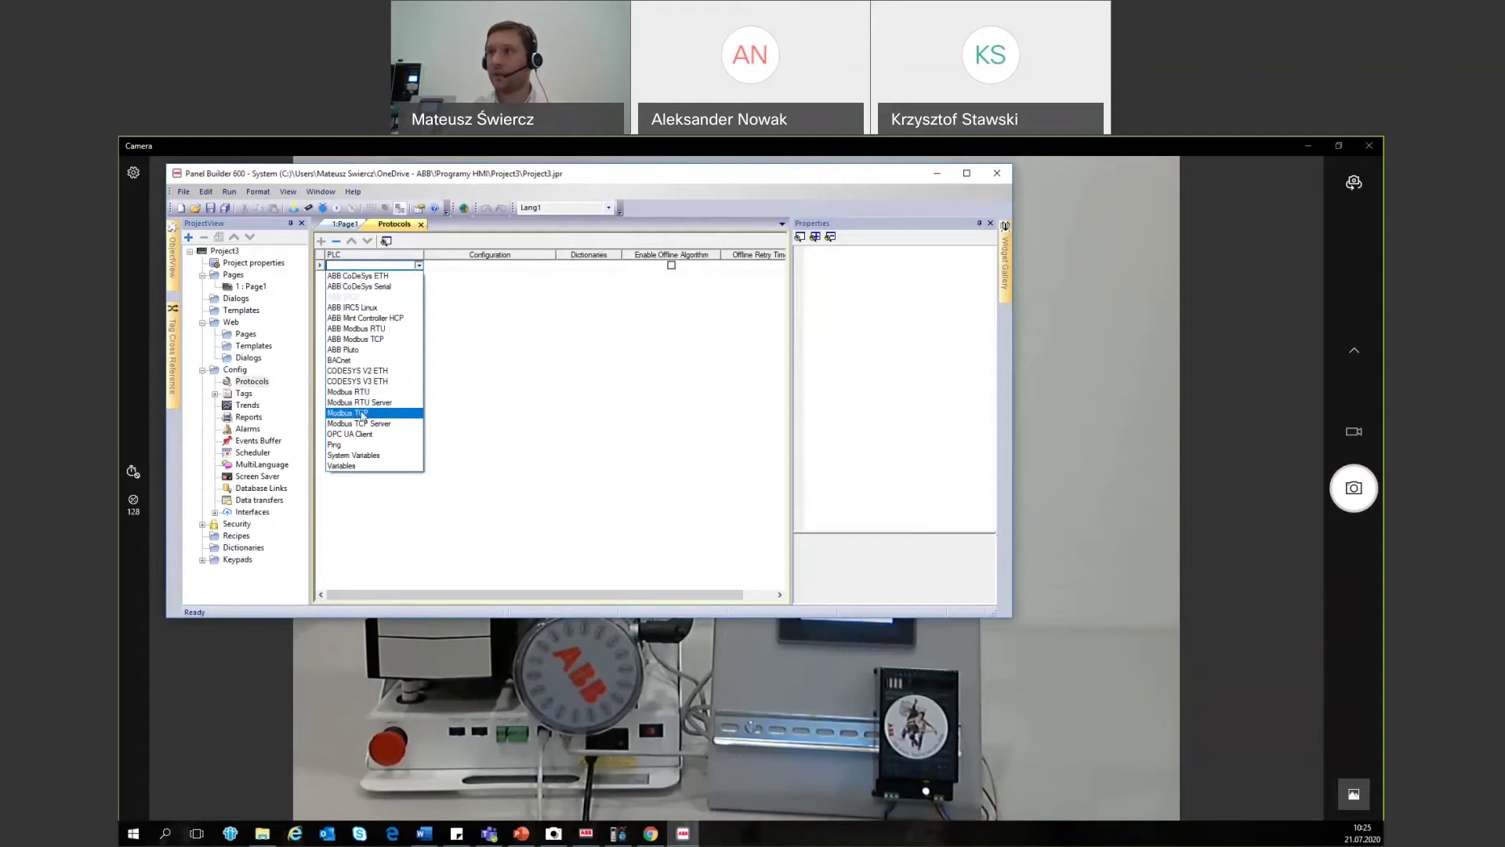
Step: Switch the row to generic Modbus TCP and set its IP address to 192.168.0.5
{"action": "left_click", "coordinate": [363, 418]}
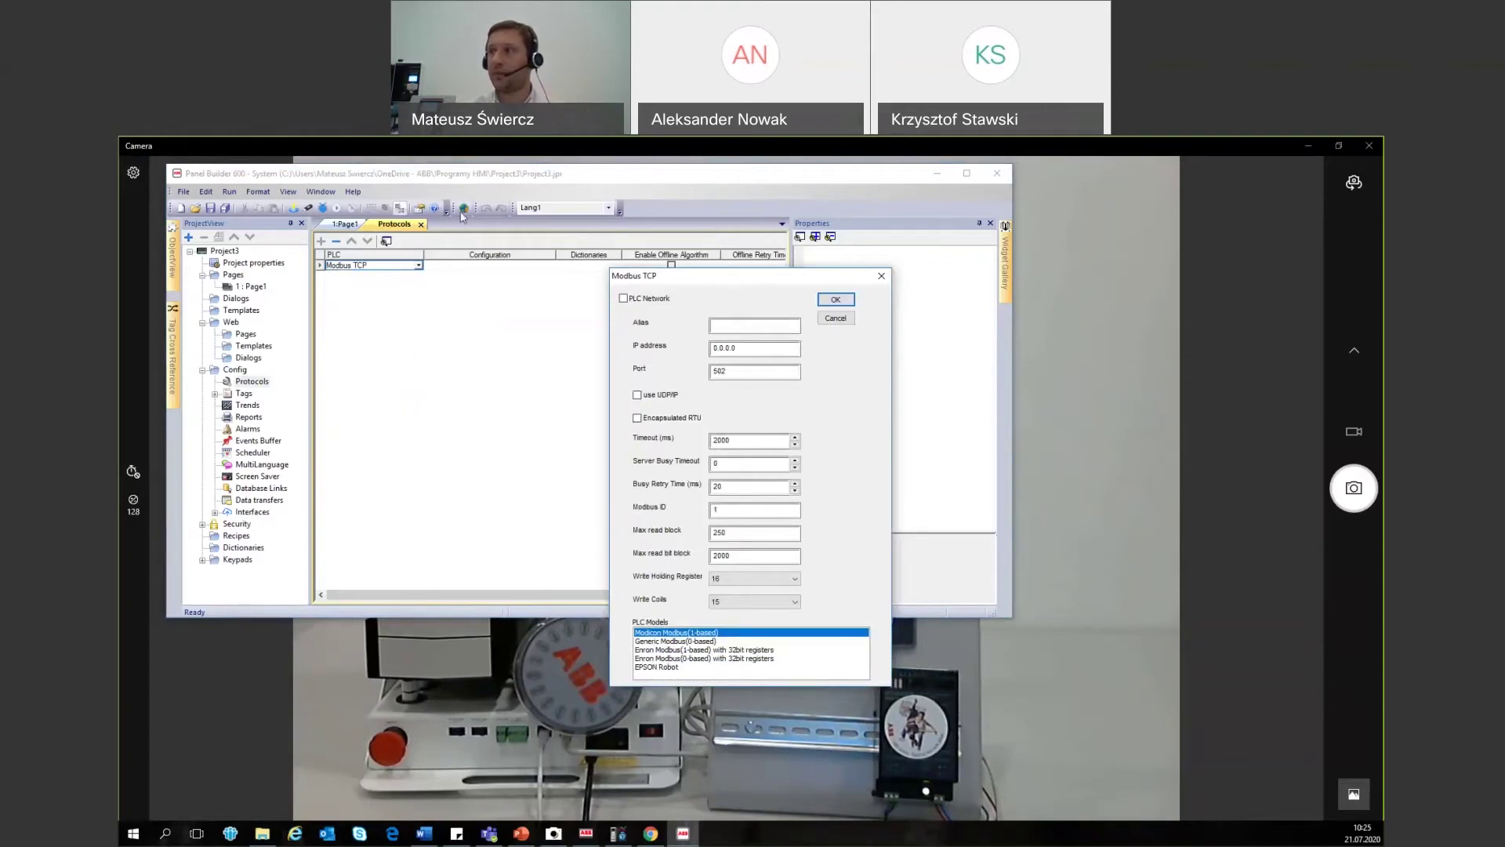
{"action": "left_click_drag", "start_coordinate": [643, 275], "coordinate": [500, 186]}
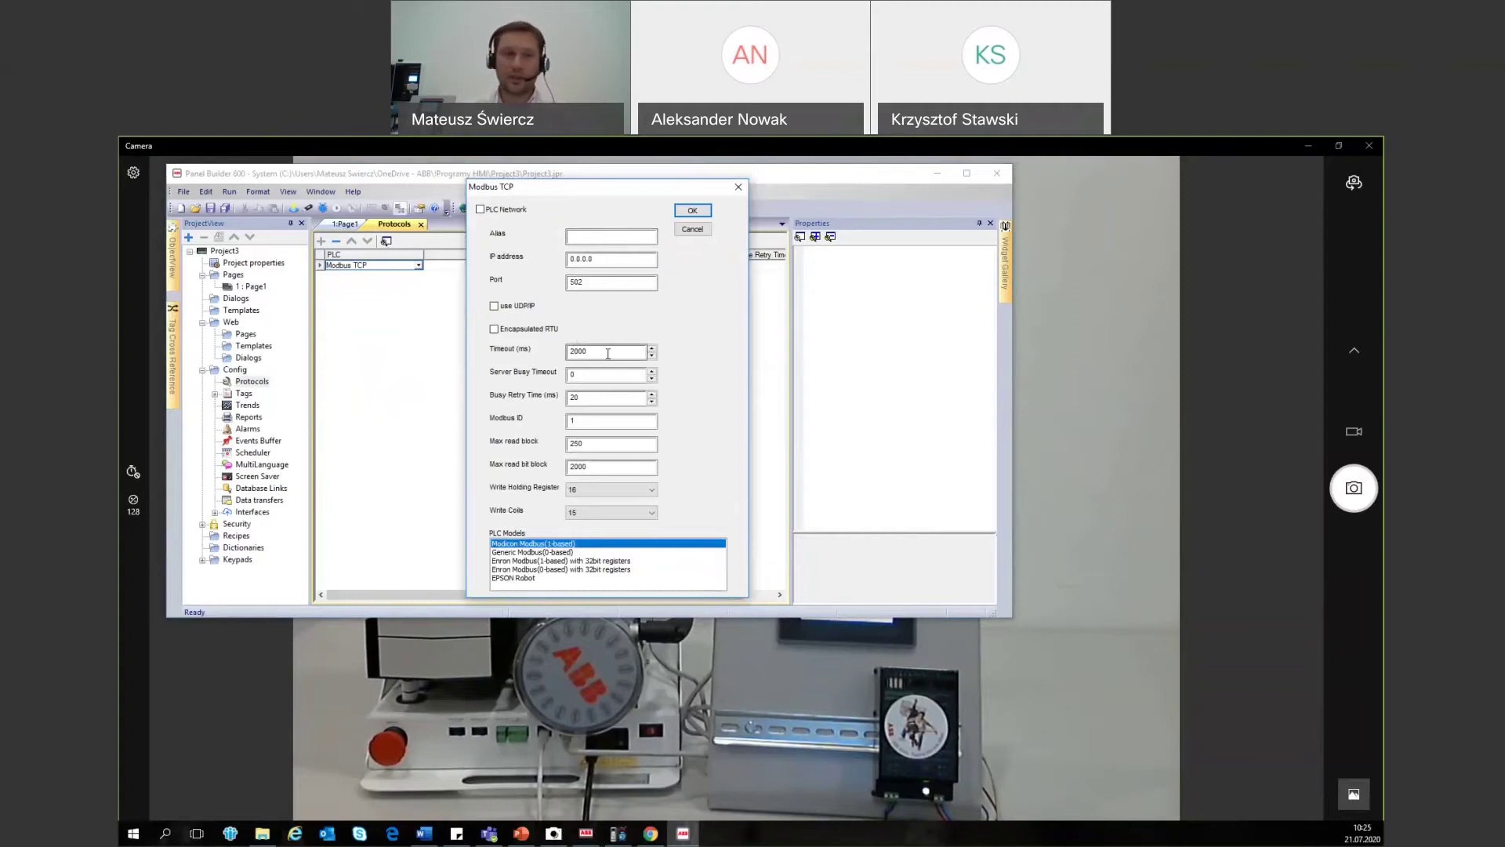
{"action": "left_click", "coordinate": [574, 260]}
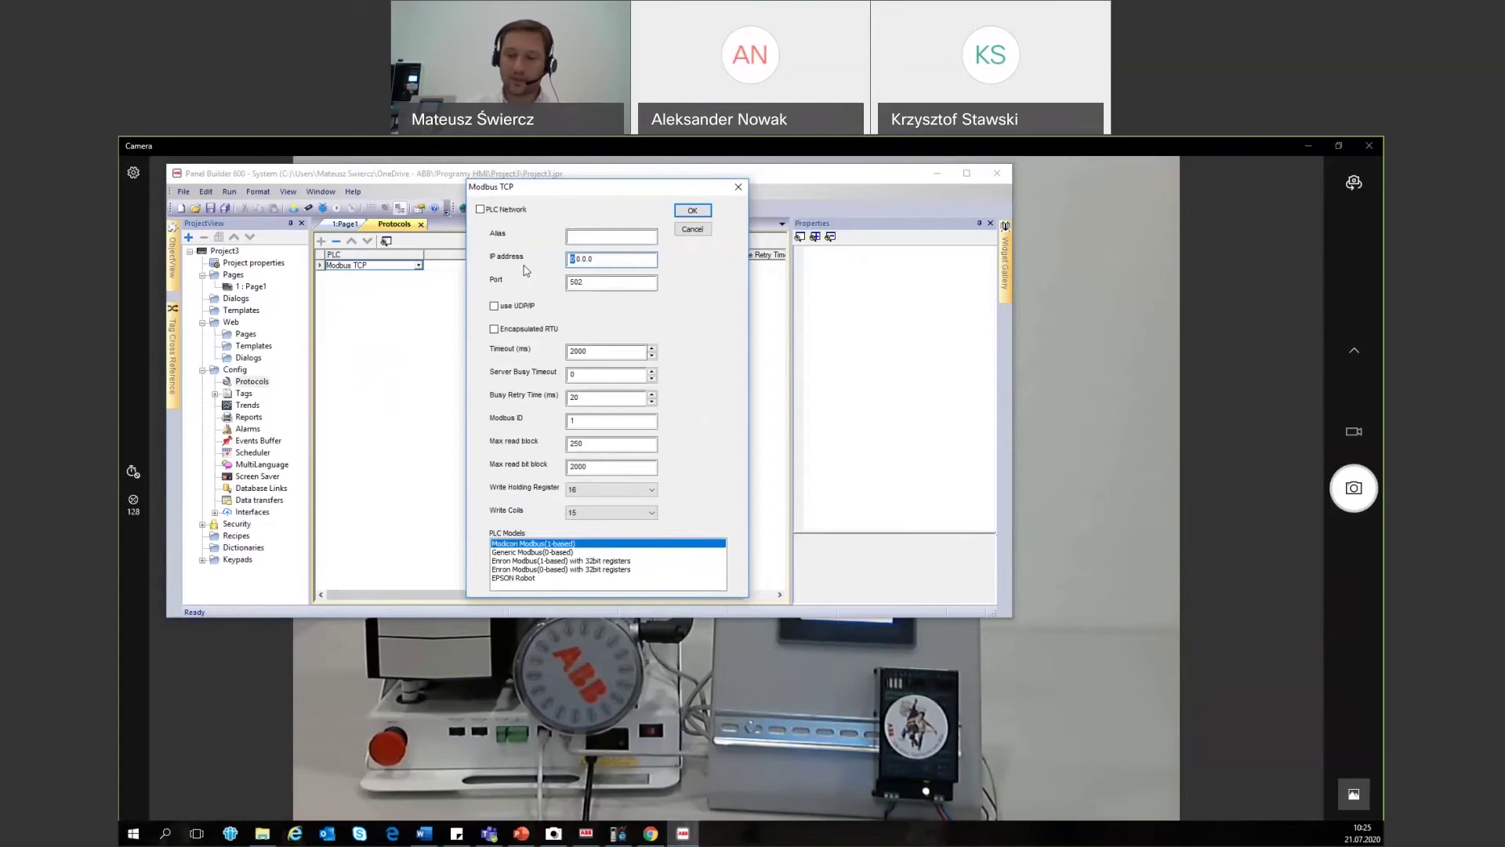
{"action": "type", "text": "192"}
{"action": "type", "text": "168"}
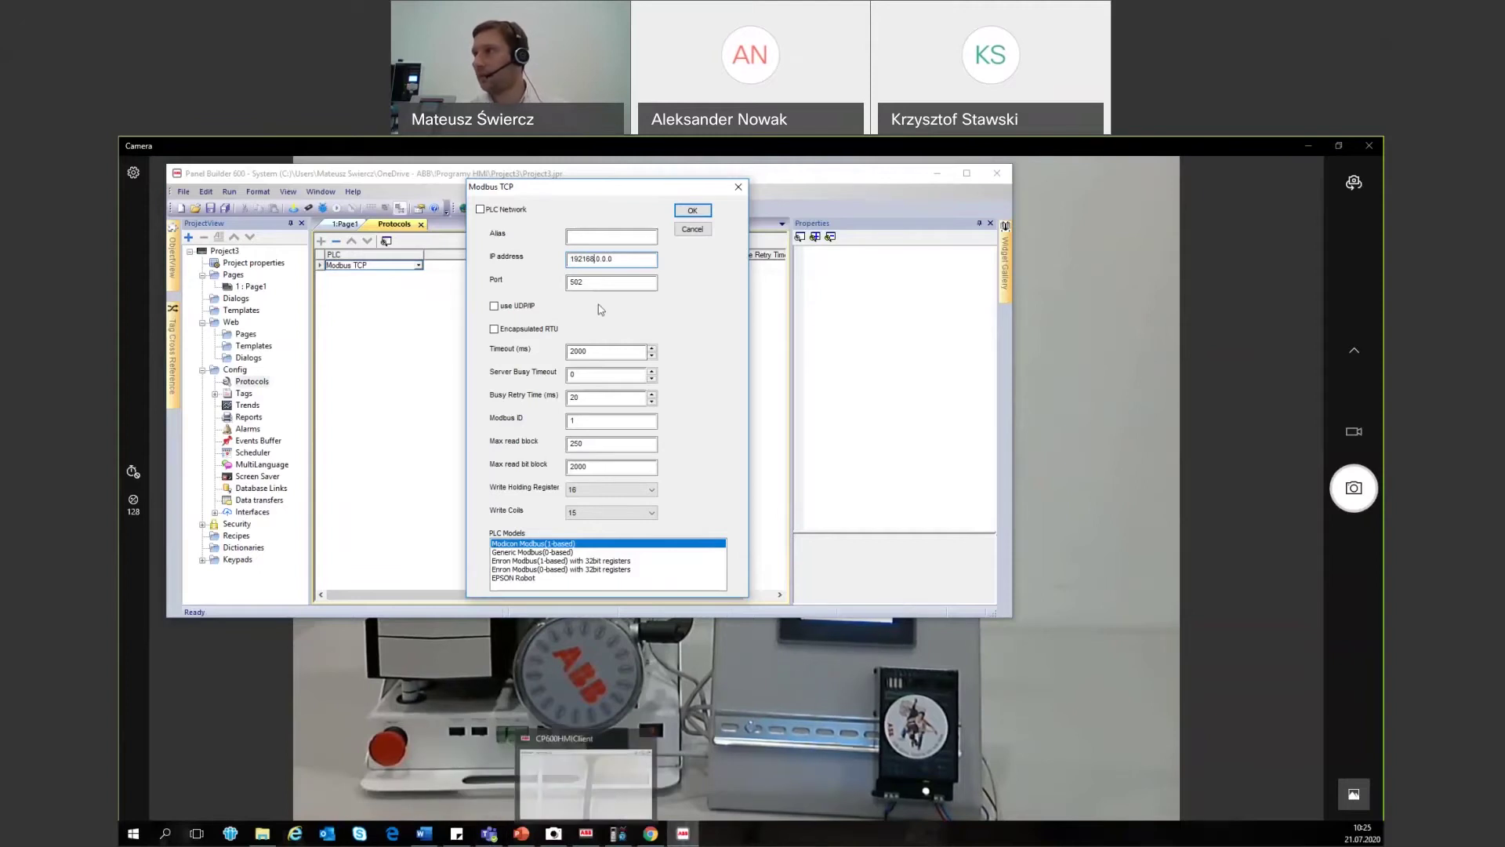
{"action": "double_click", "coordinate": [602, 258]}
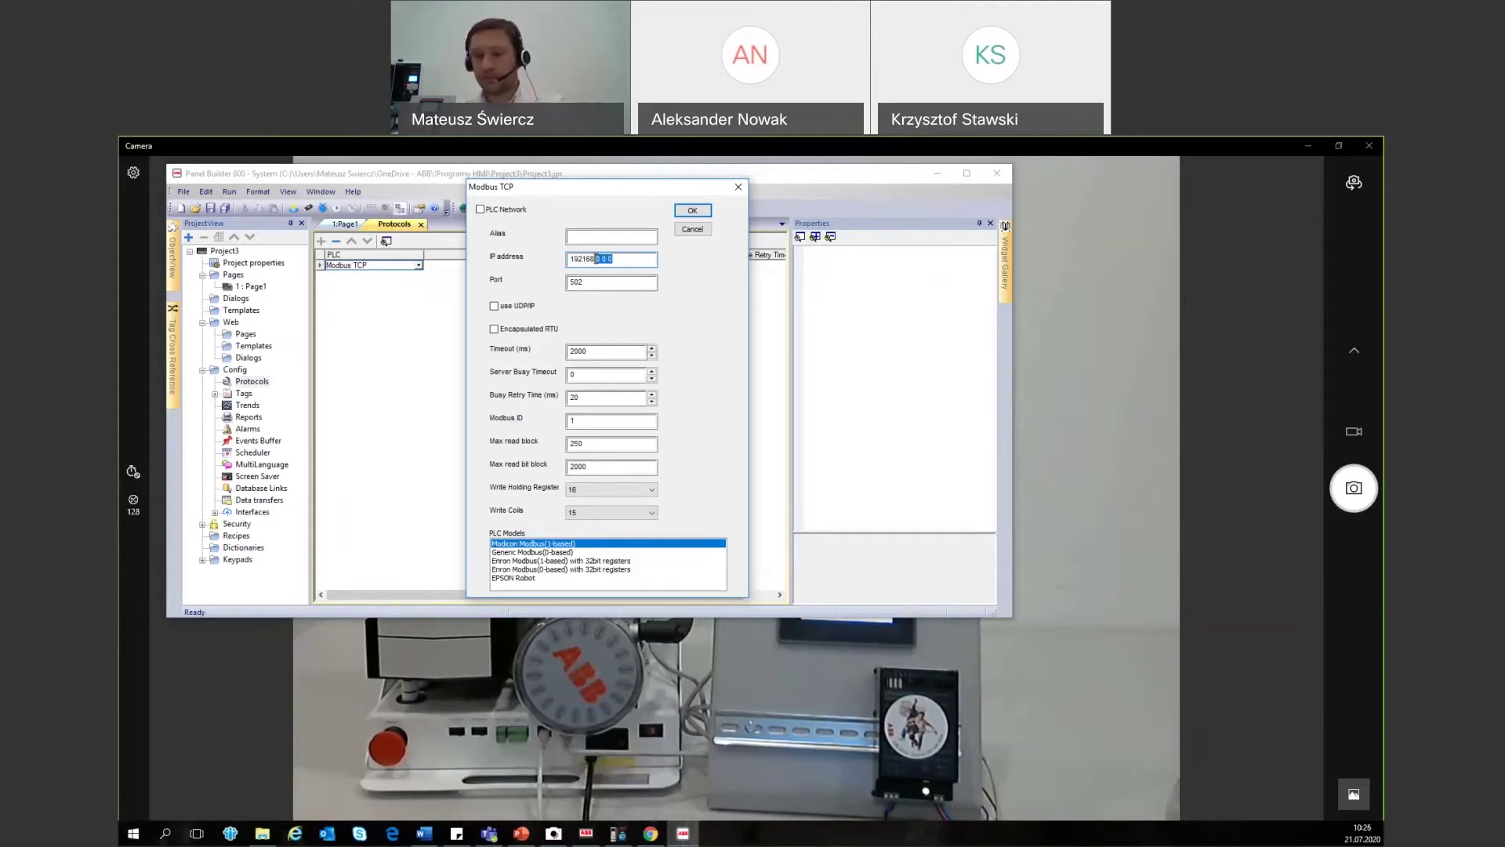
{"action": "key", "text": "BackSpace"}
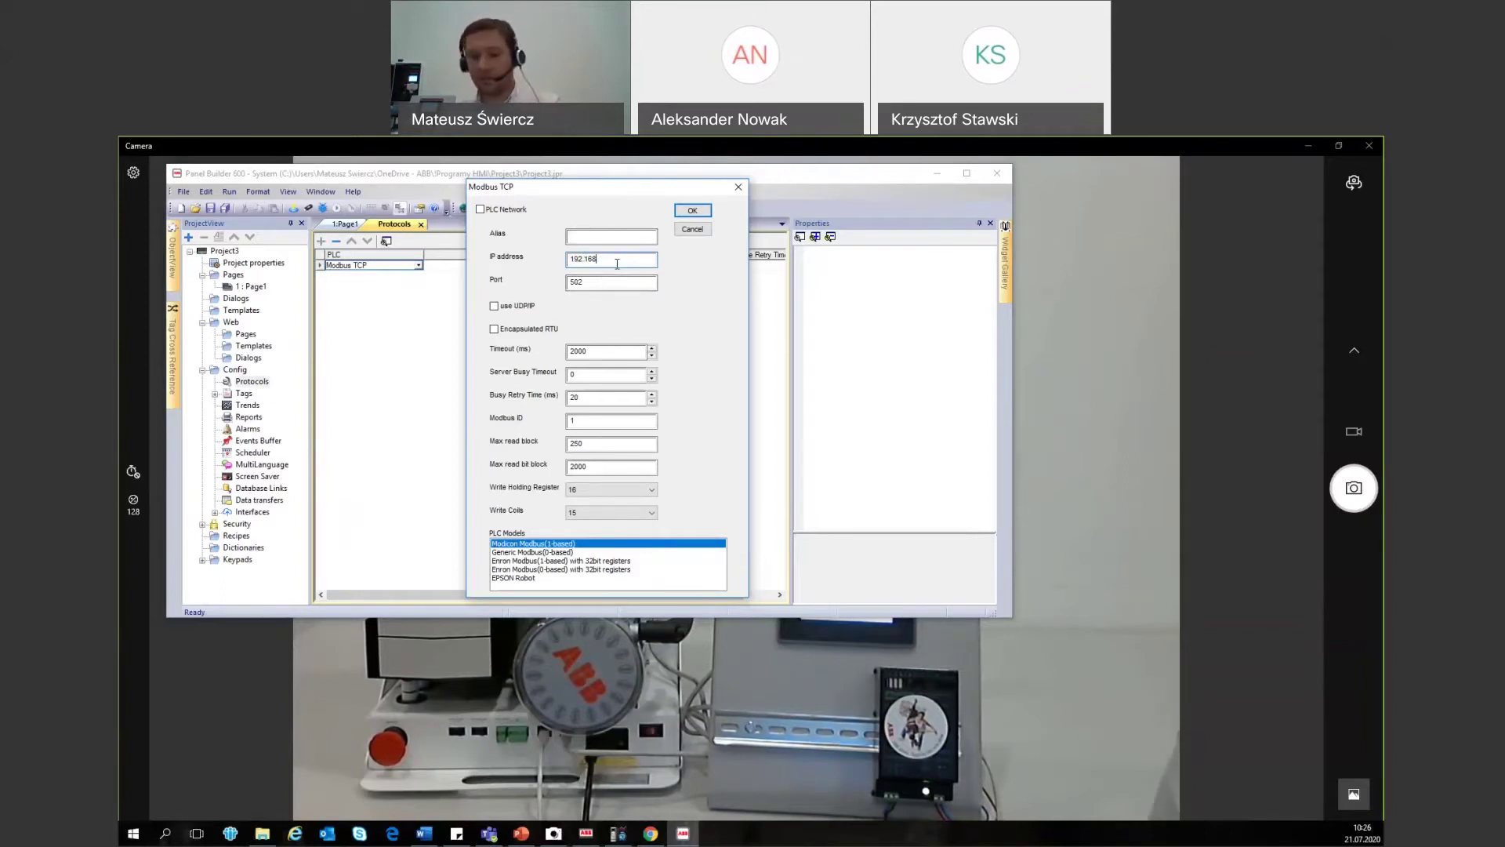
{"action": "type", "text": ".0"}
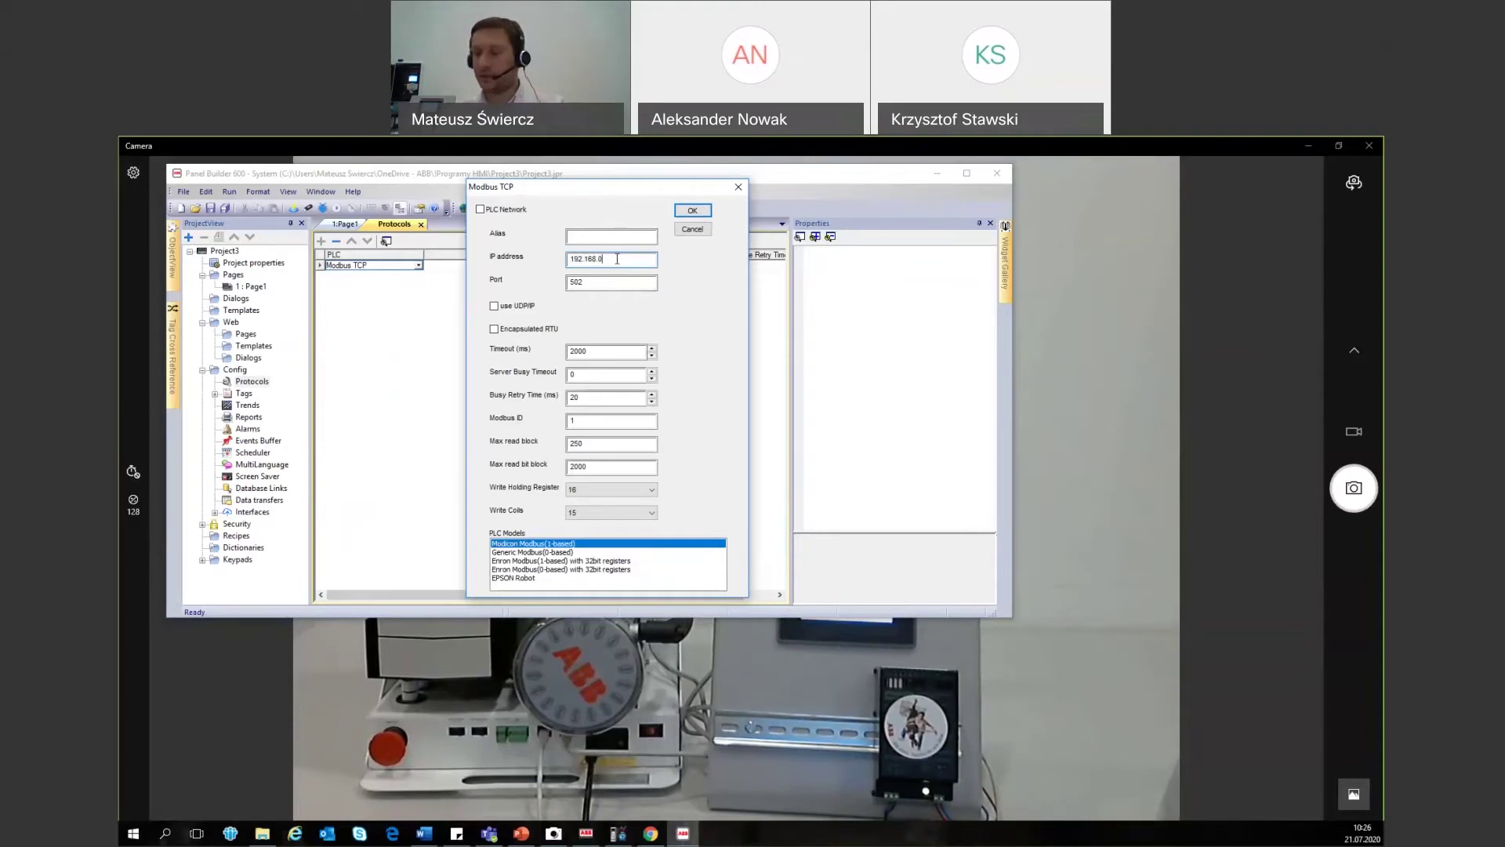
{"action": "type", "text": ".5"}
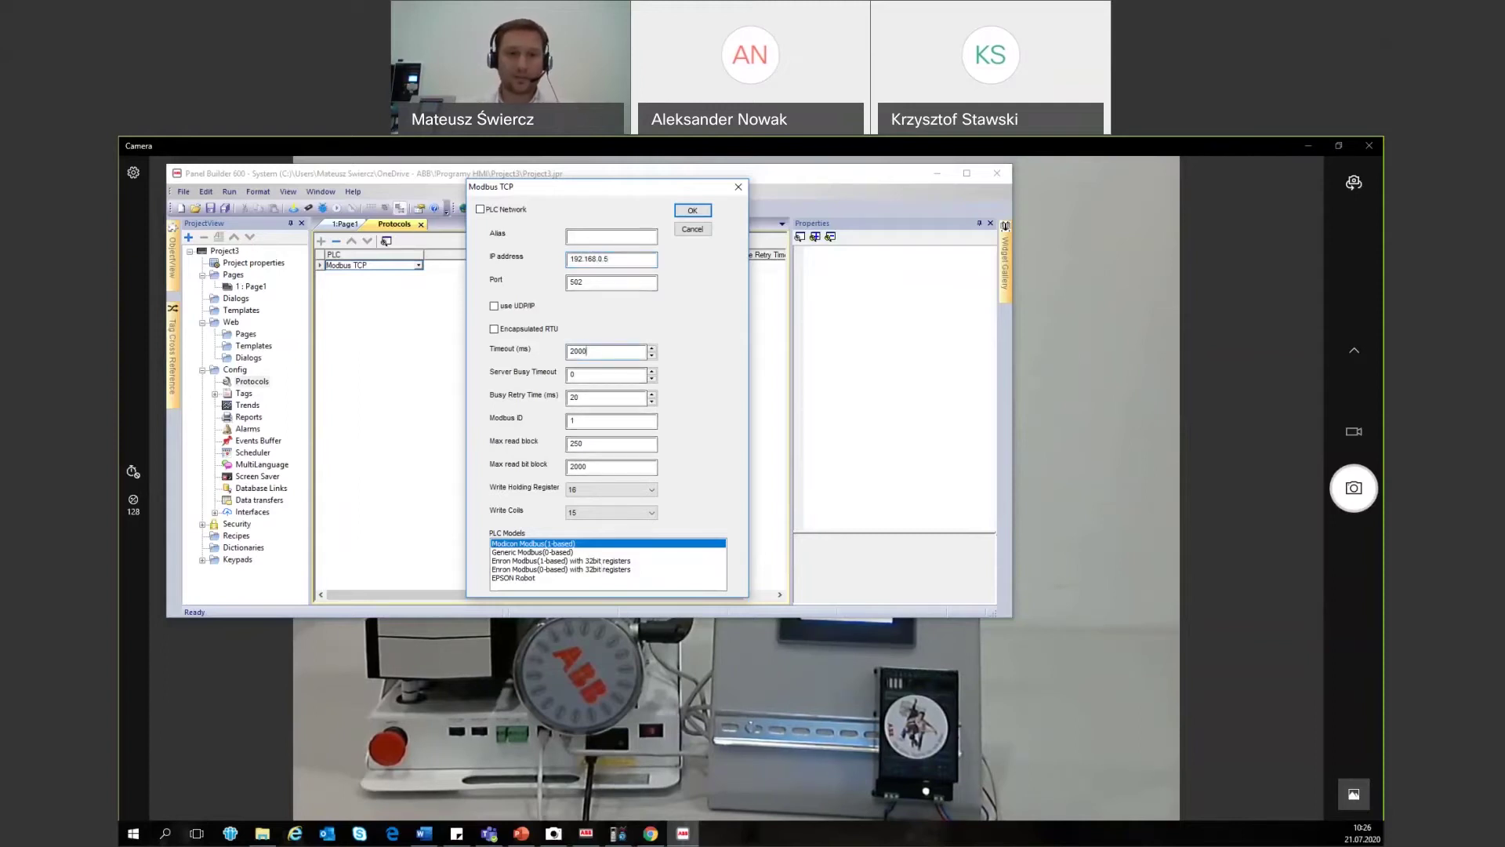
{"action": "left_click", "coordinate": [586, 351]}
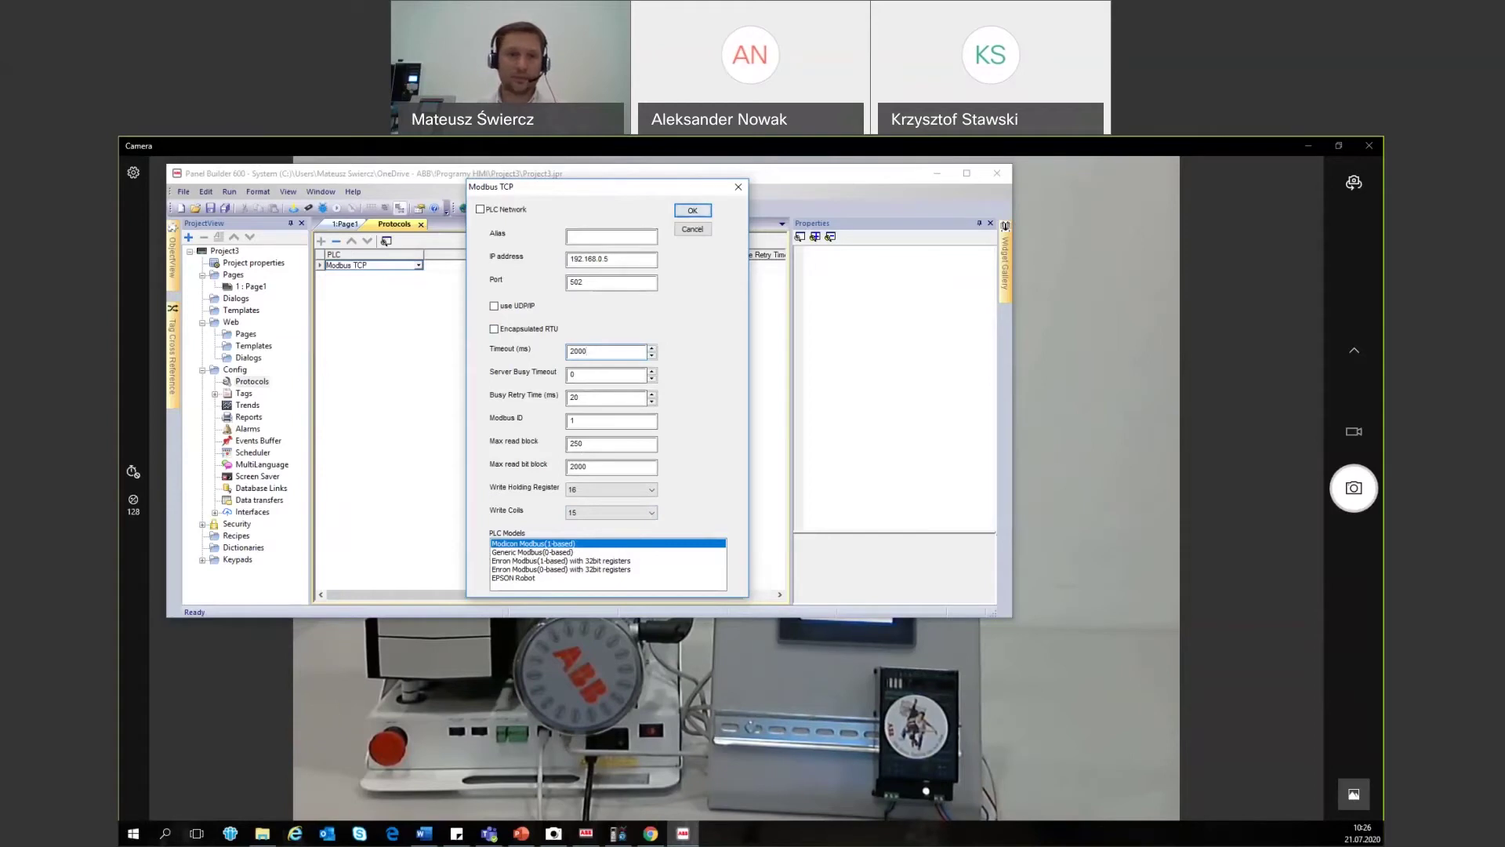
Step: Confirm the Modbus TCP settings and open the empty Tags editor, narrowing the window
{"action": "left_click", "coordinate": [679, 212]}
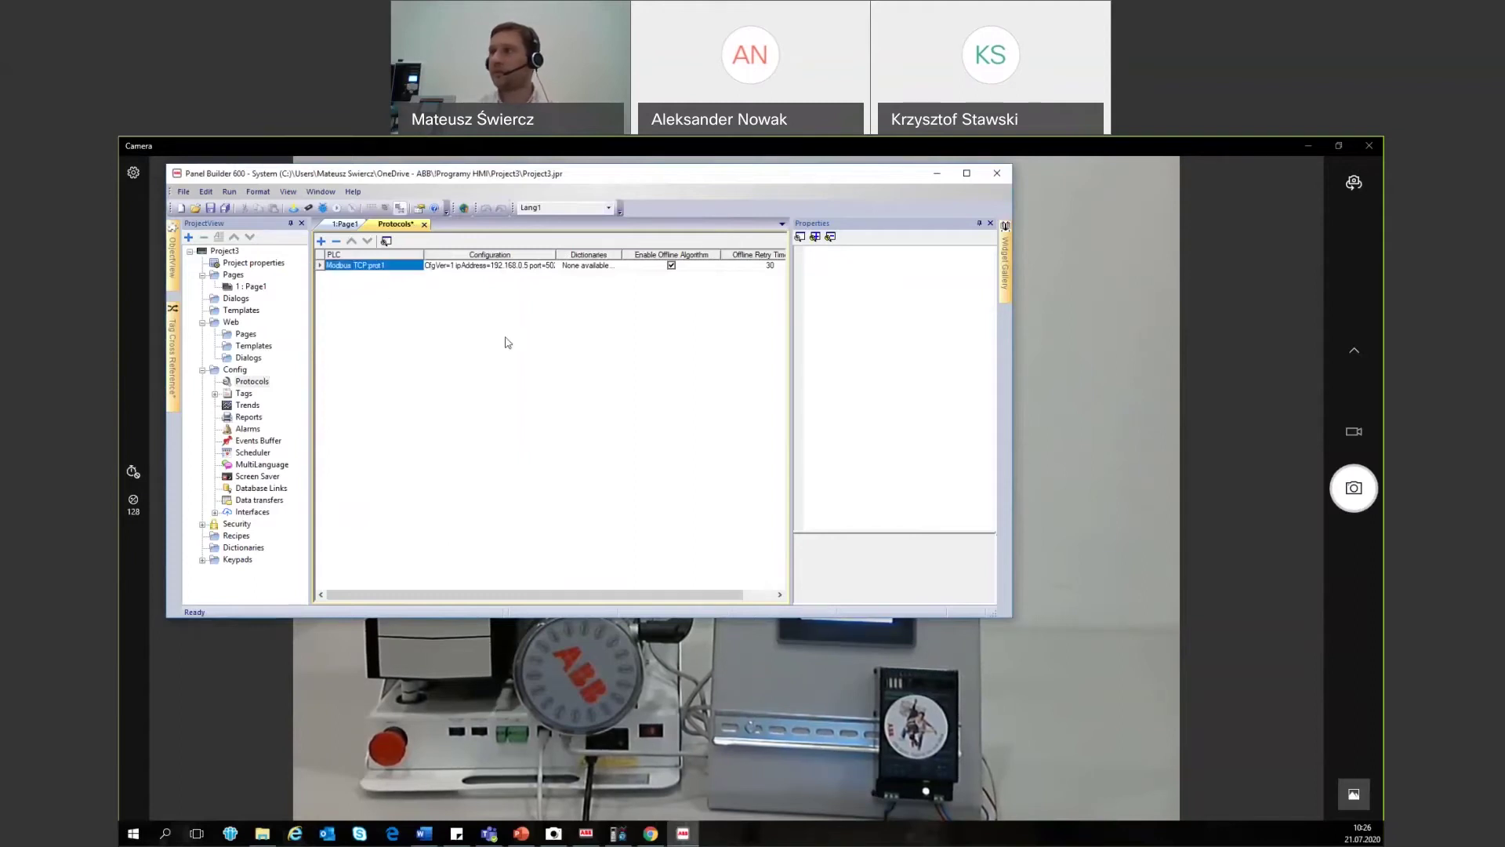
{"action": "left_click", "coordinate": [246, 397]}
{"action": "double_click", "coordinate": [246, 397]}
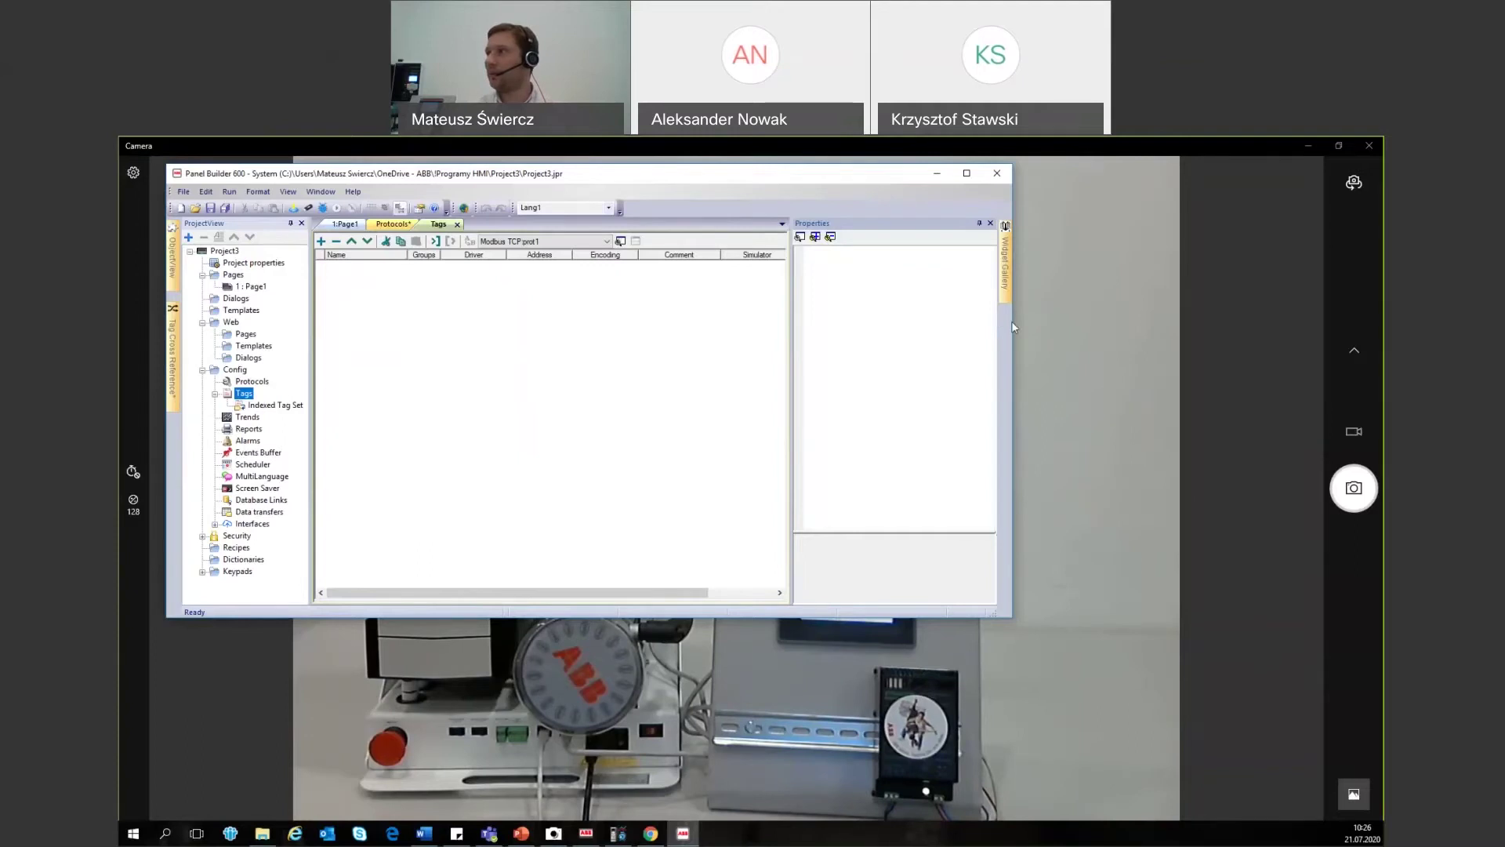
{"action": "left_click_drag", "start_coordinate": [914, 340], "coordinate": [879, 346]}
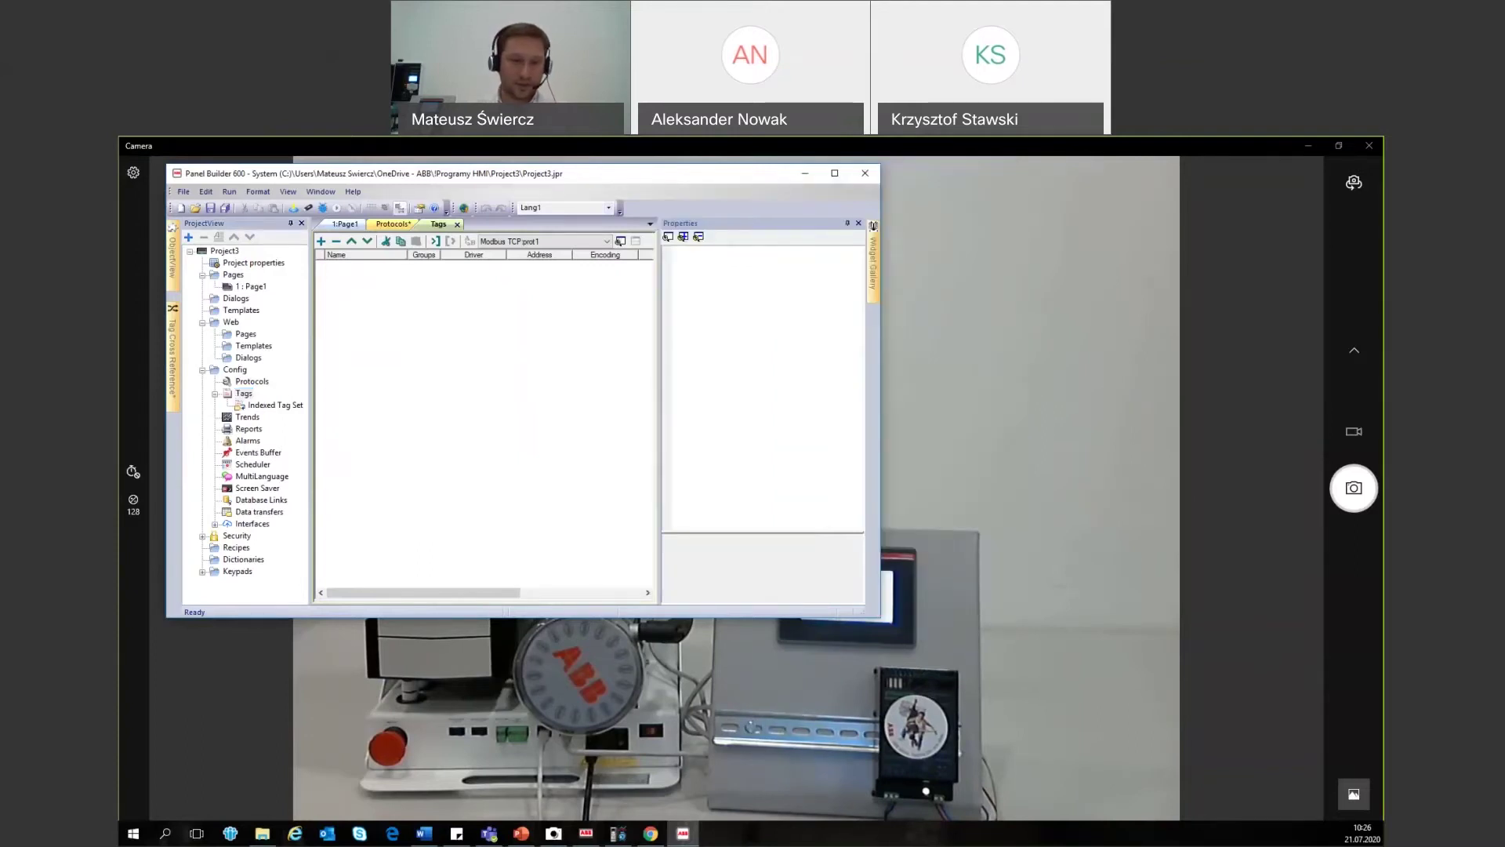
Step: Place the FENA manual right of Panel Builder, scrolled to page 91's Control word table
{"action": "key", "text": "alt+Tab"}
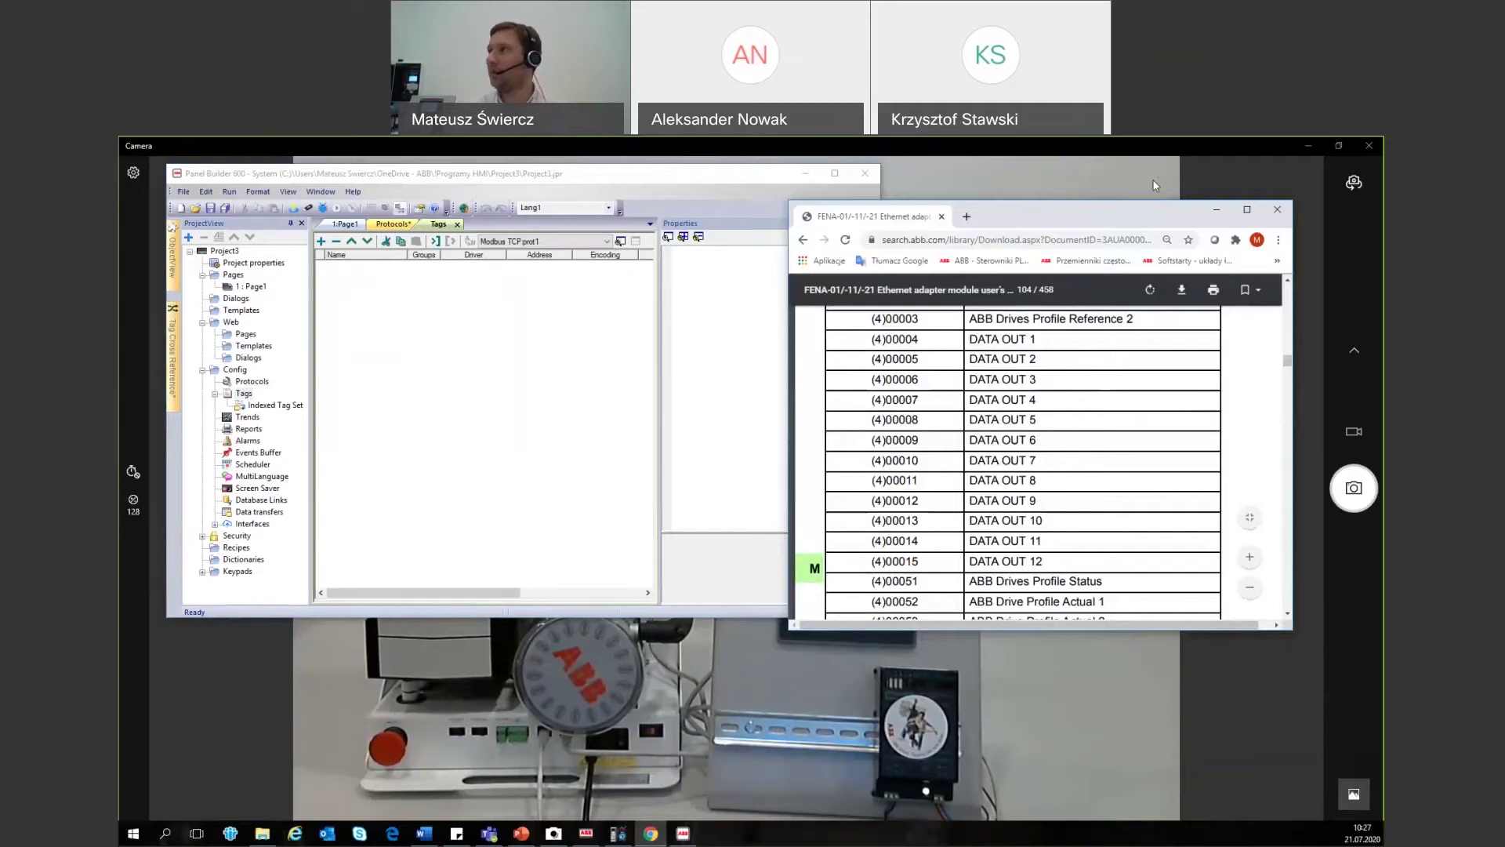
{"action": "left_click_drag", "start_coordinate": [1152, 212], "coordinate": [1241, 176]}
{"action": "scroll", "coordinate": [1089, 467], "scroll_direction": "up", "scroll_amount": 5}
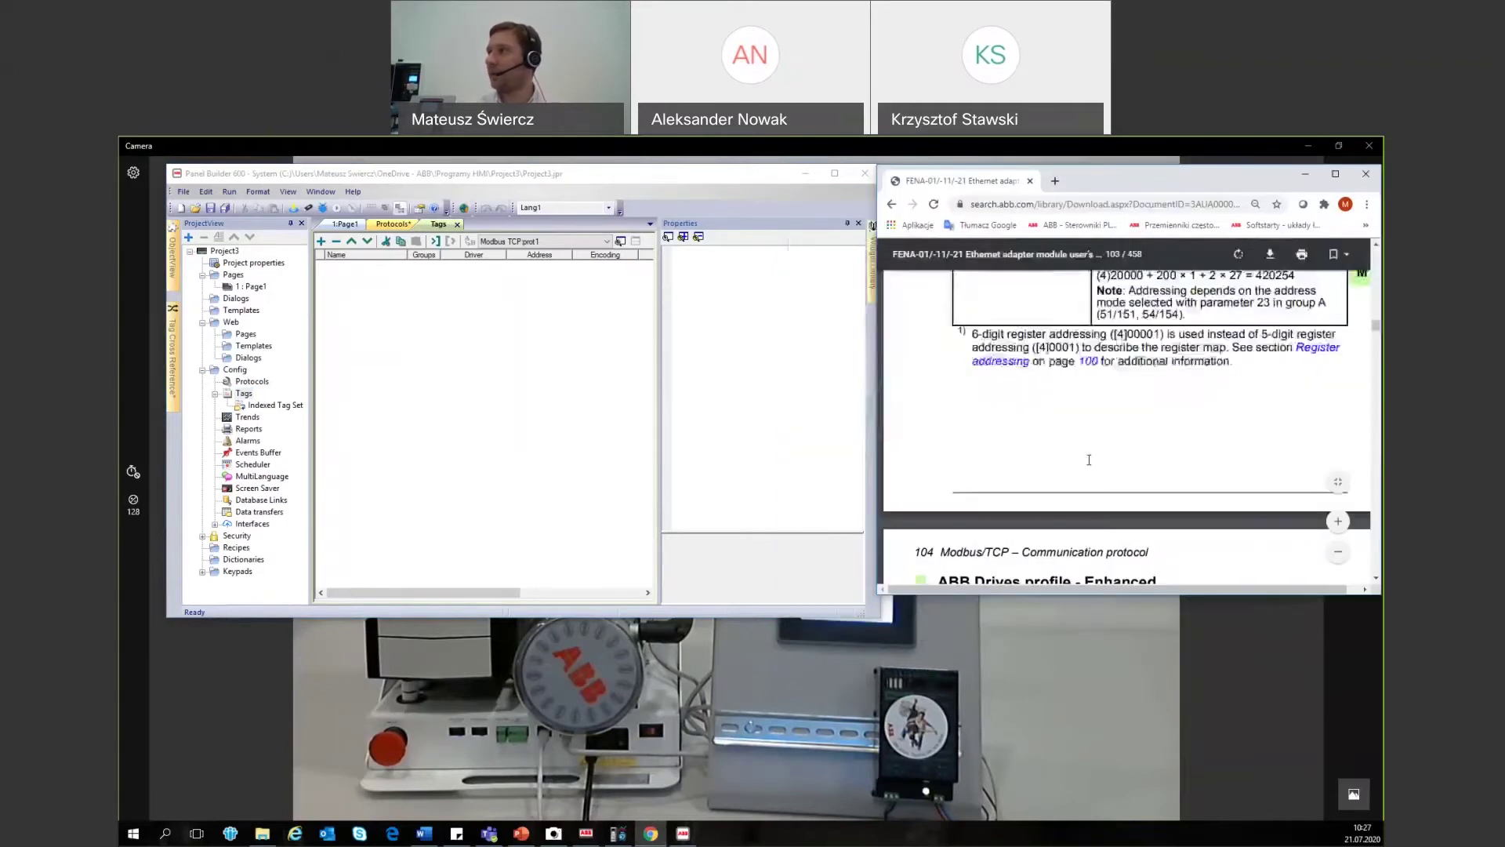
{"action": "scroll", "coordinate": [1089, 467], "scroll_direction": "up", "scroll_amount": 6}
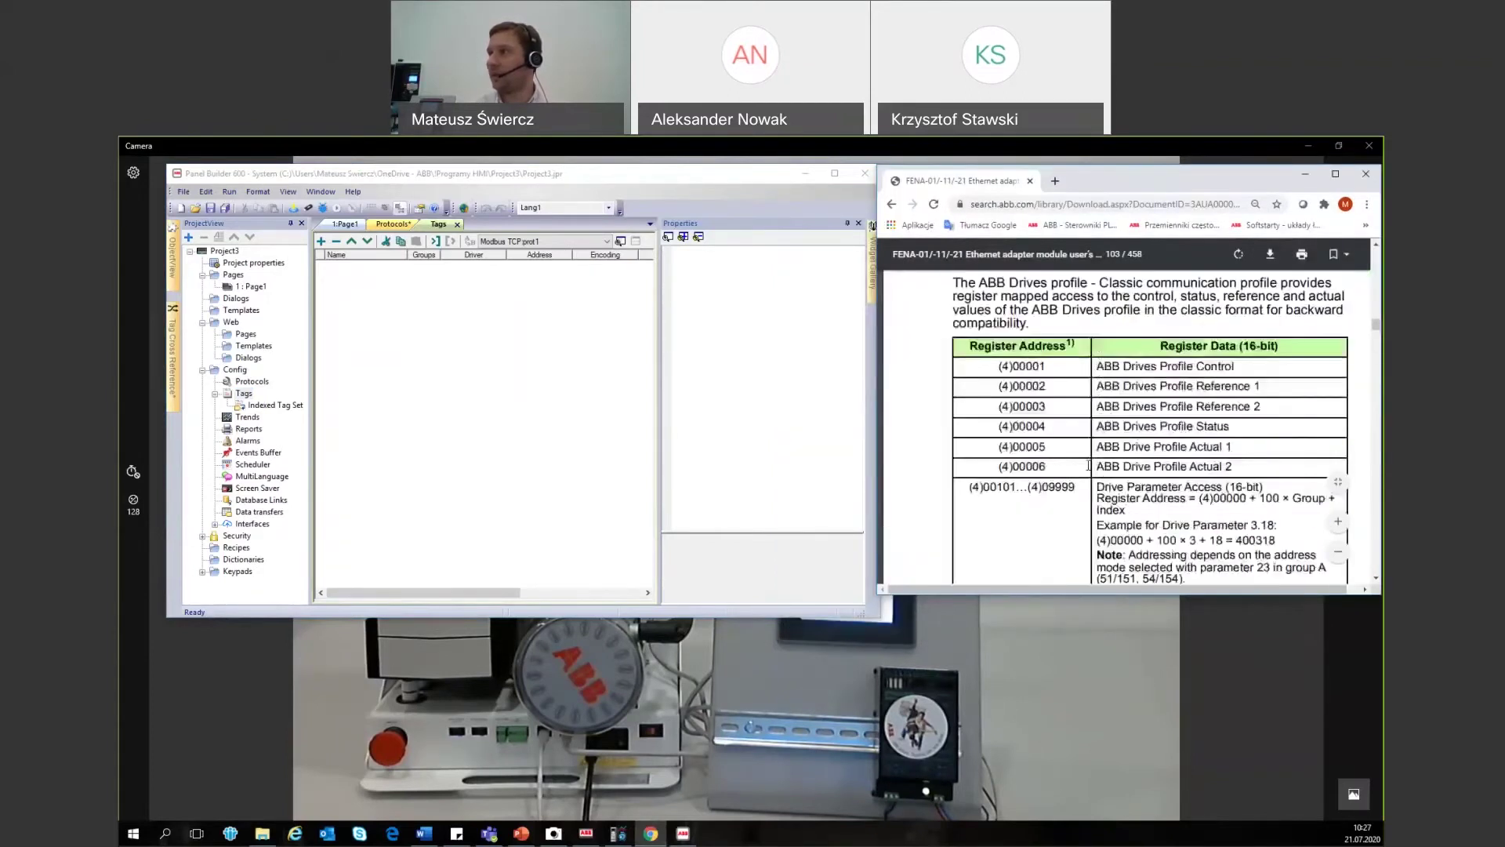
{"action": "scroll", "coordinate": [1089, 467], "scroll_direction": "up", "scroll_amount": 10}
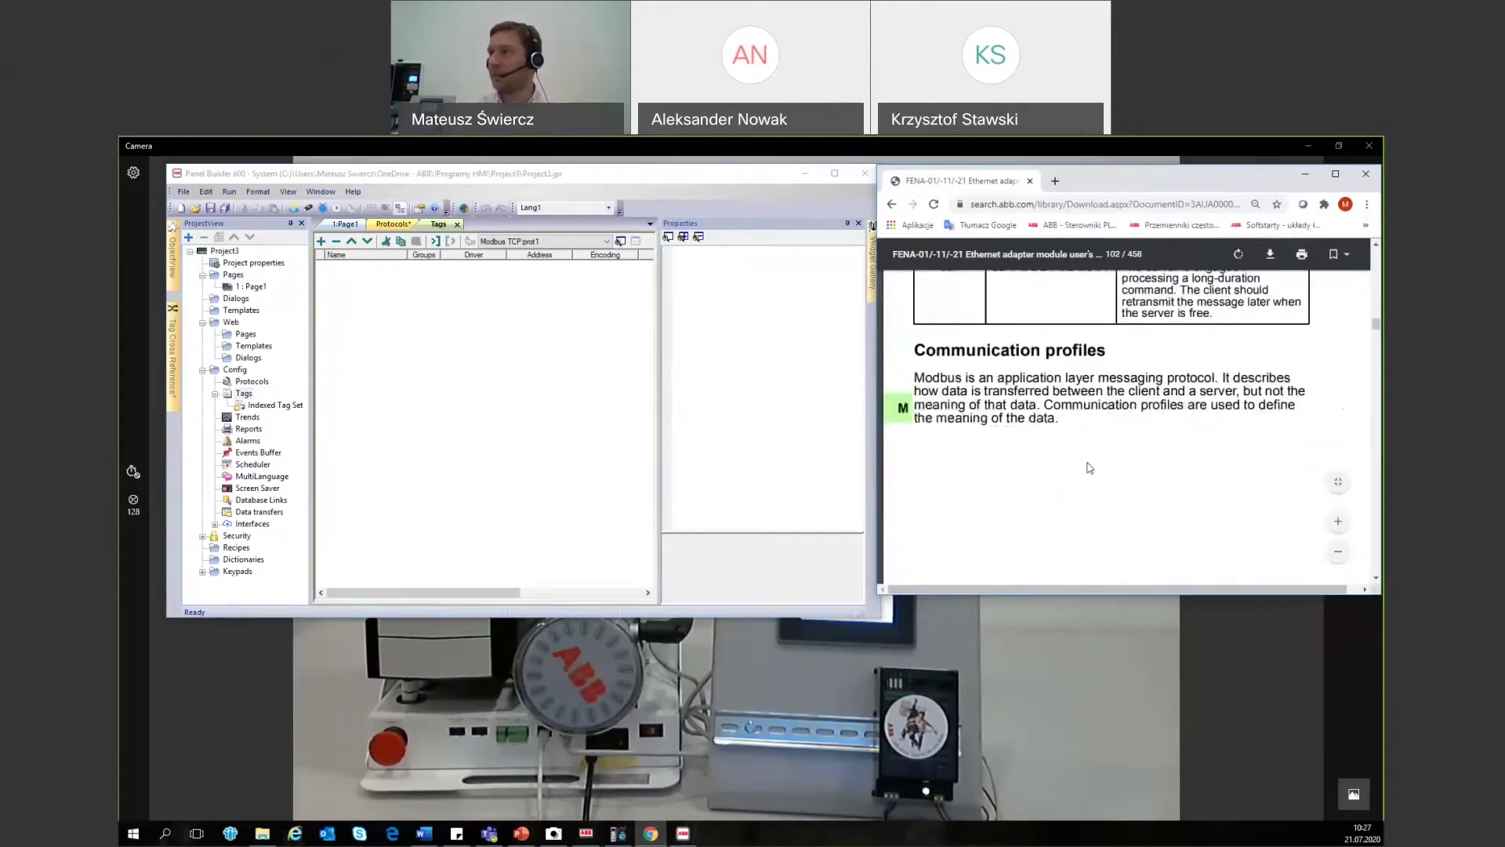
{"action": "scroll", "coordinate": [1088, 465], "scroll_direction": "up", "scroll_amount": 12}
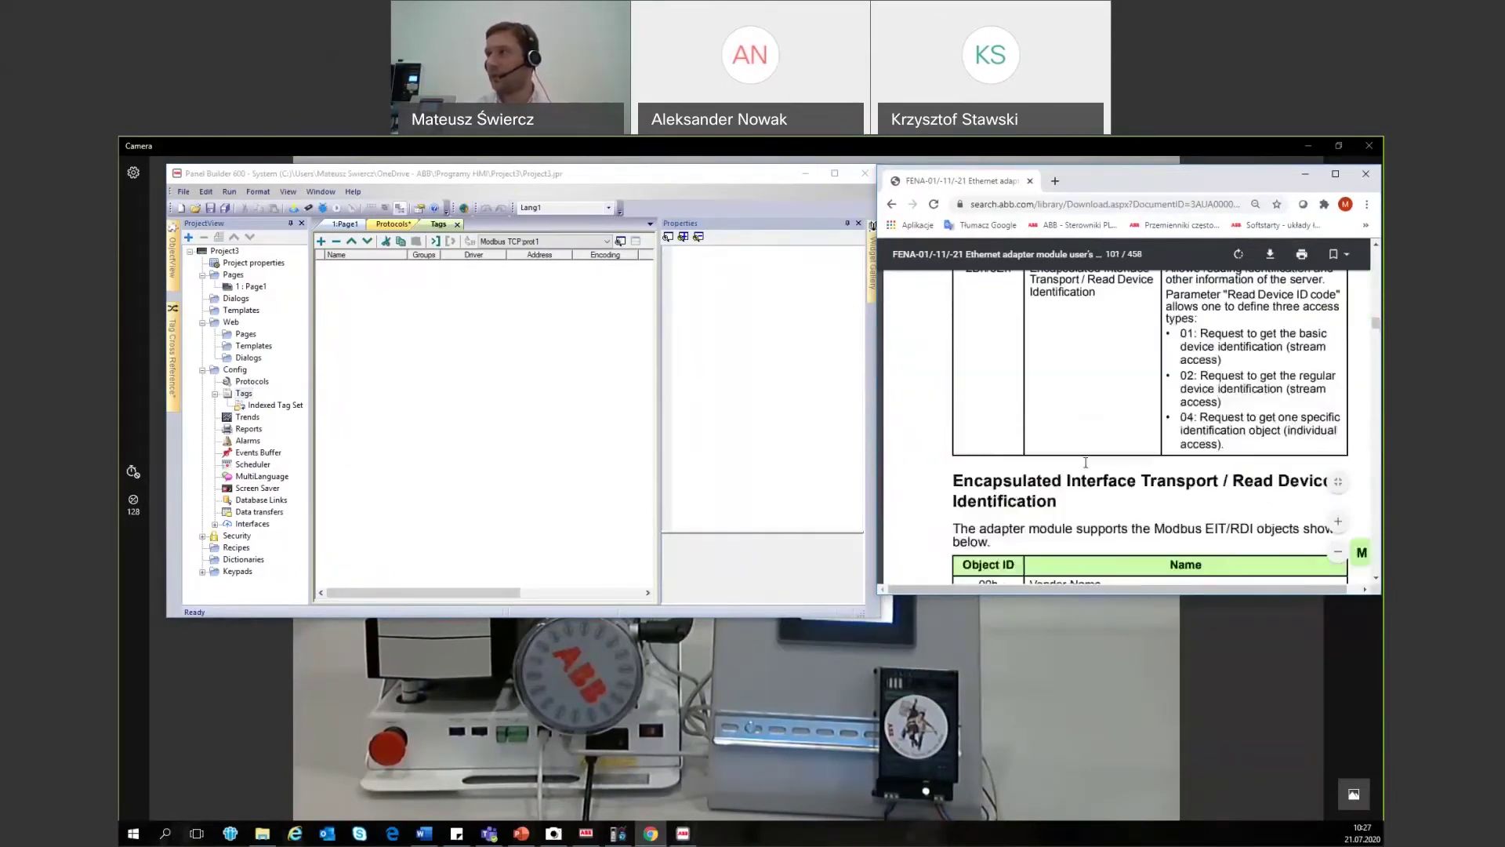
{"action": "scroll", "coordinate": [1087, 467], "scroll_direction": "up", "scroll_amount": 8}
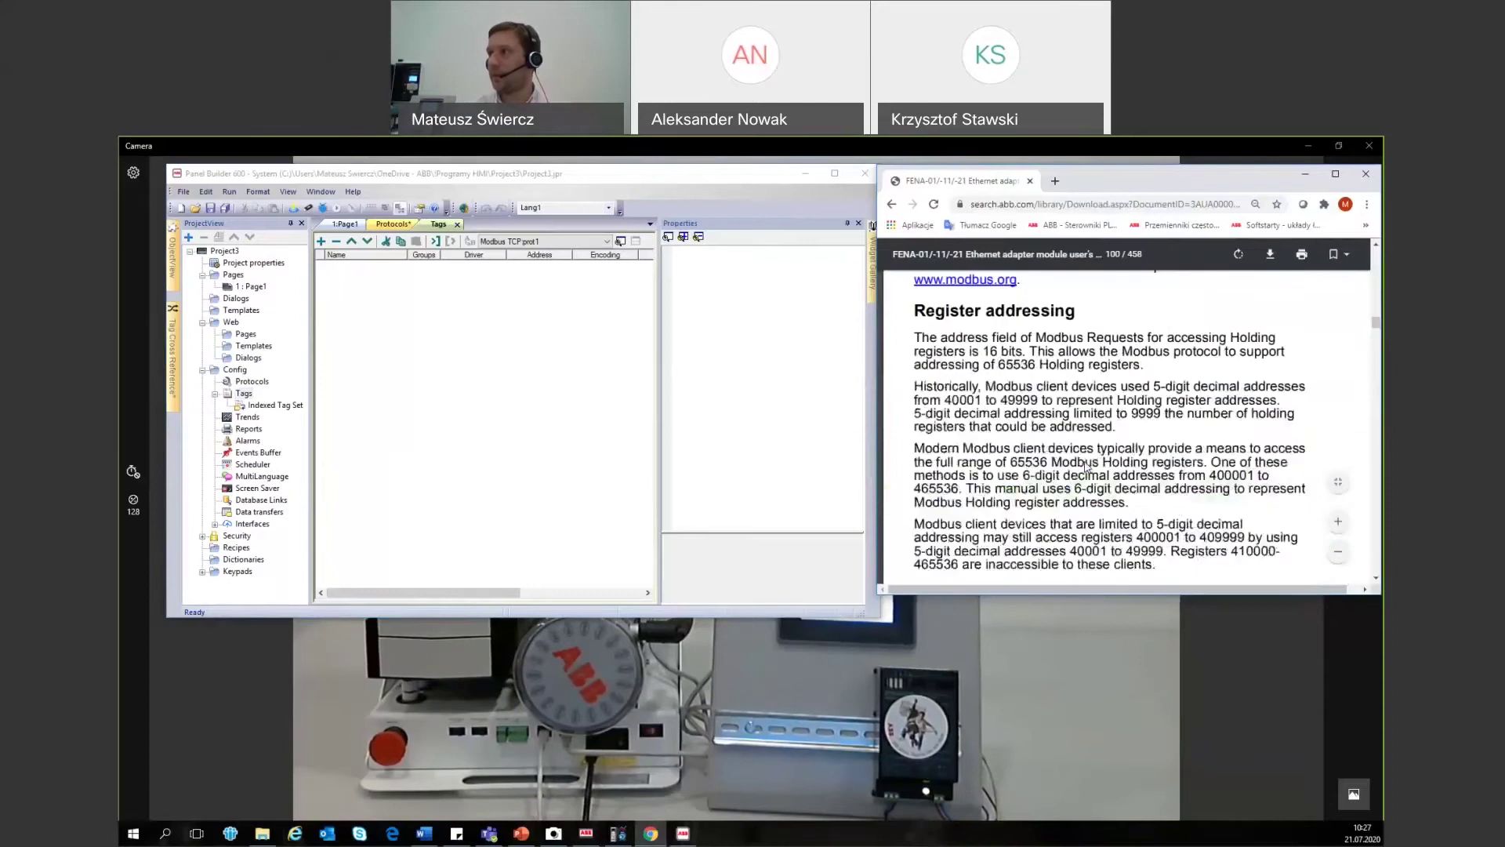
{"action": "scroll", "coordinate": [1087, 467], "scroll_direction": "up", "scroll_amount": 15}
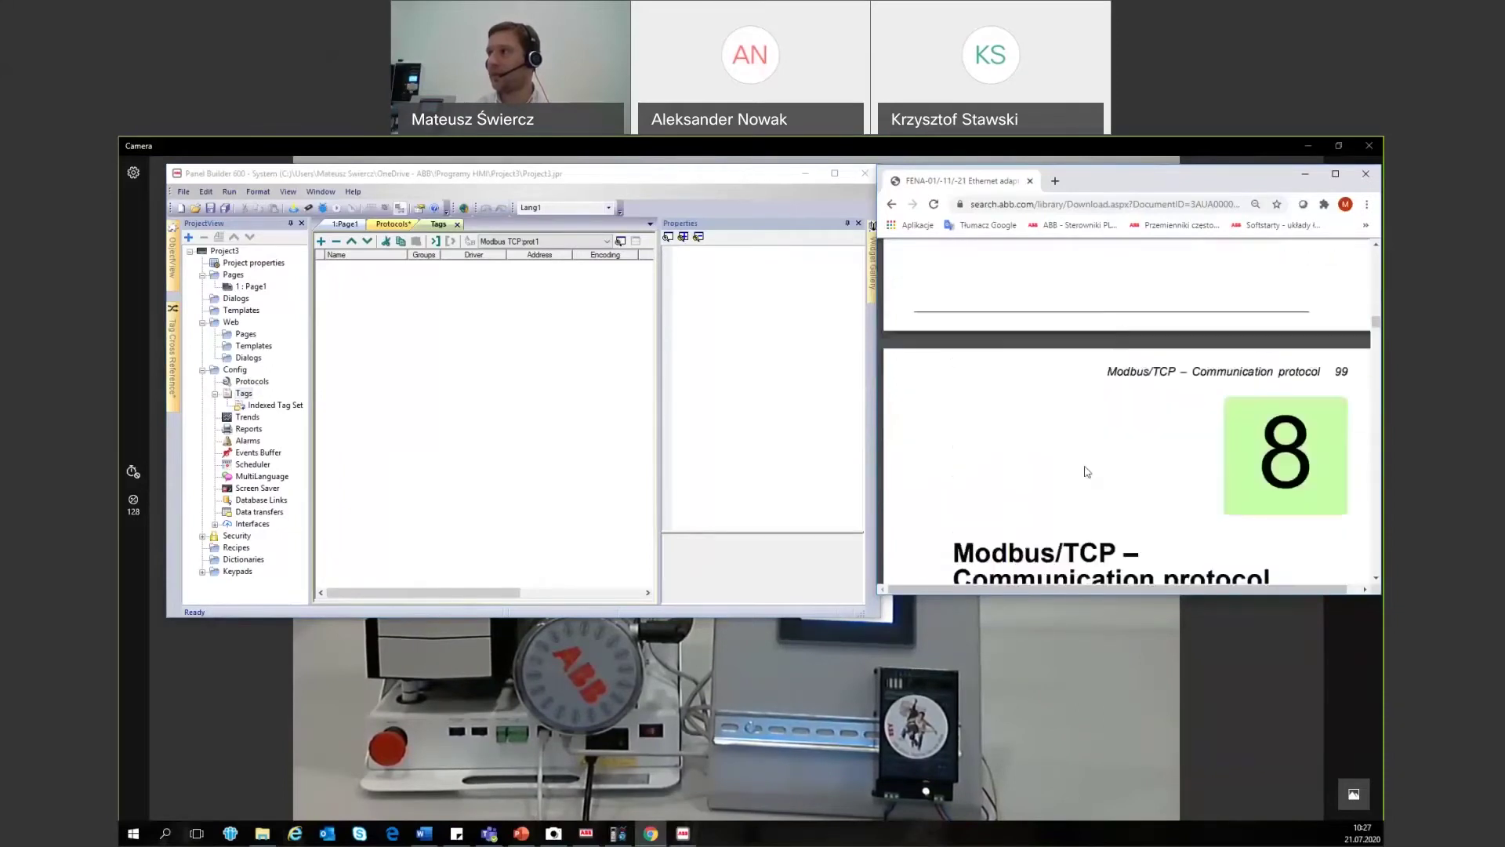
{"action": "scroll", "coordinate": [1087, 477], "scroll_direction": "up", "scroll_amount": 10}
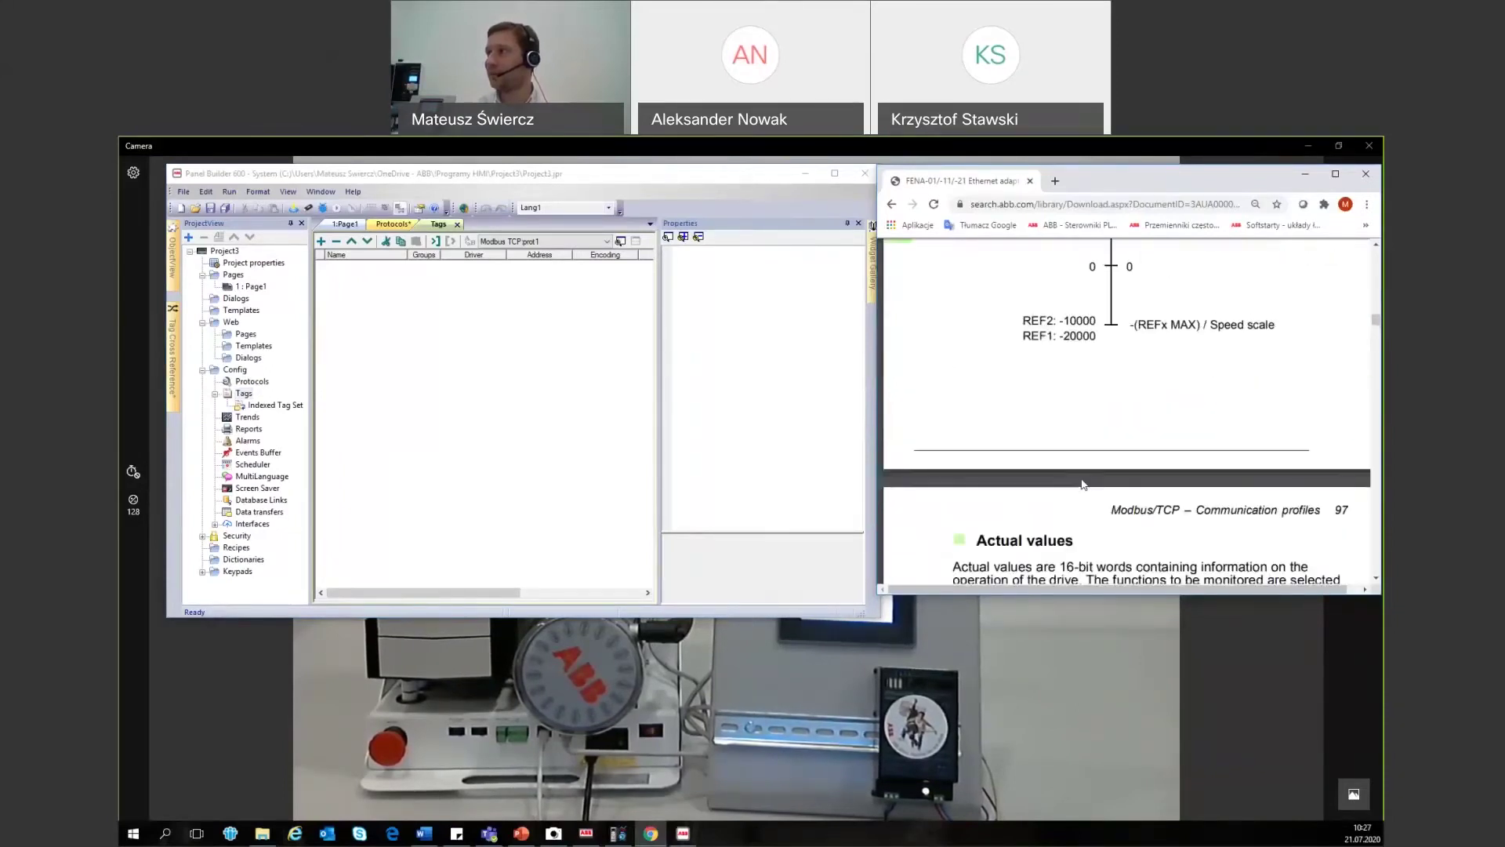
{"action": "scroll", "coordinate": [1077, 590], "scroll_direction": "up", "scroll_amount": 15}
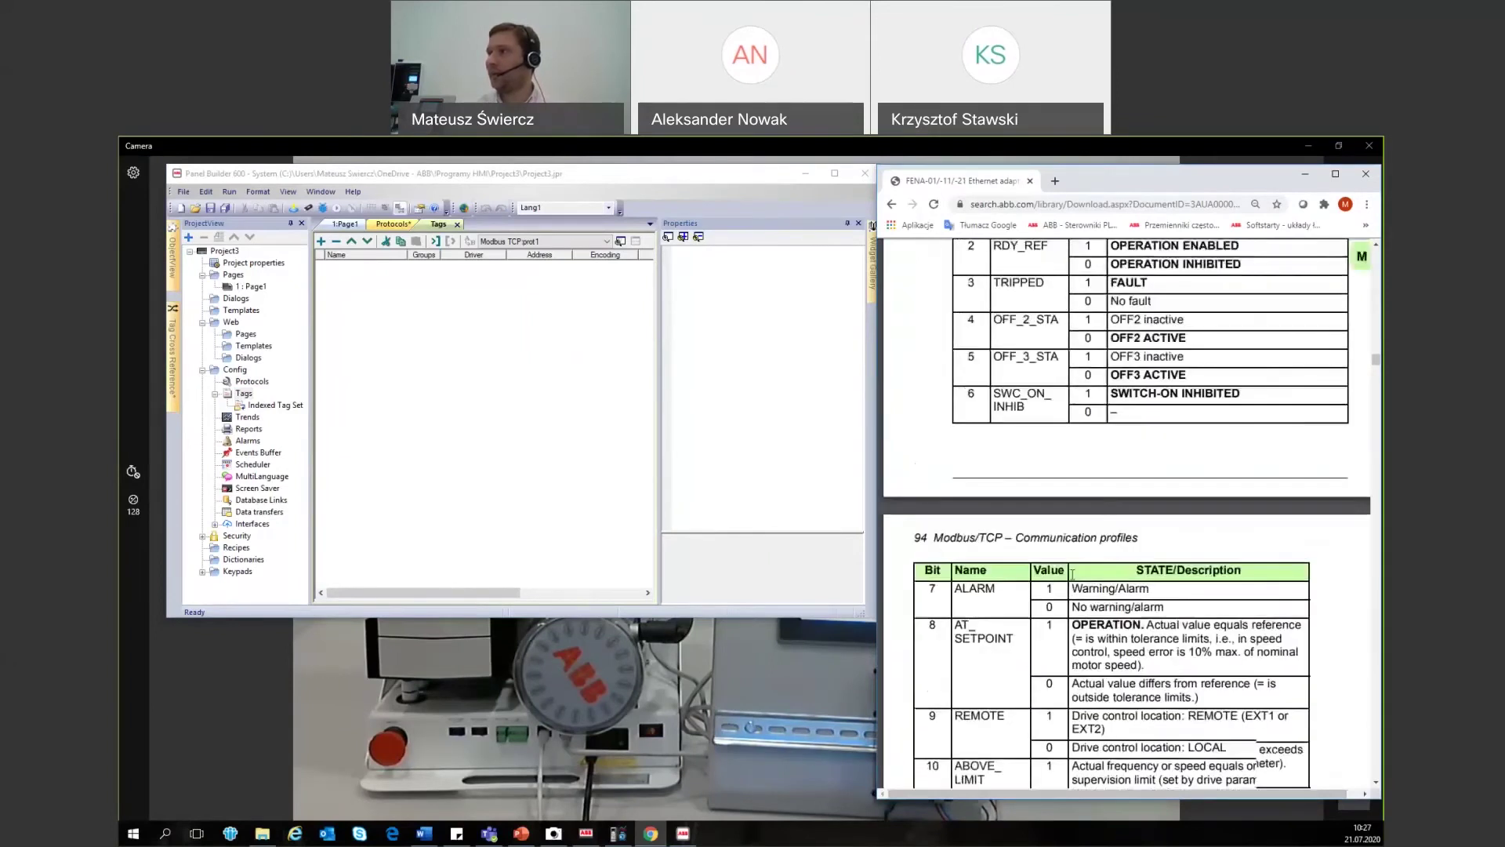
{"action": "scroll", "coordinate": [1070, 575], "scroll_direction": "up", "scroll_amount": 6}
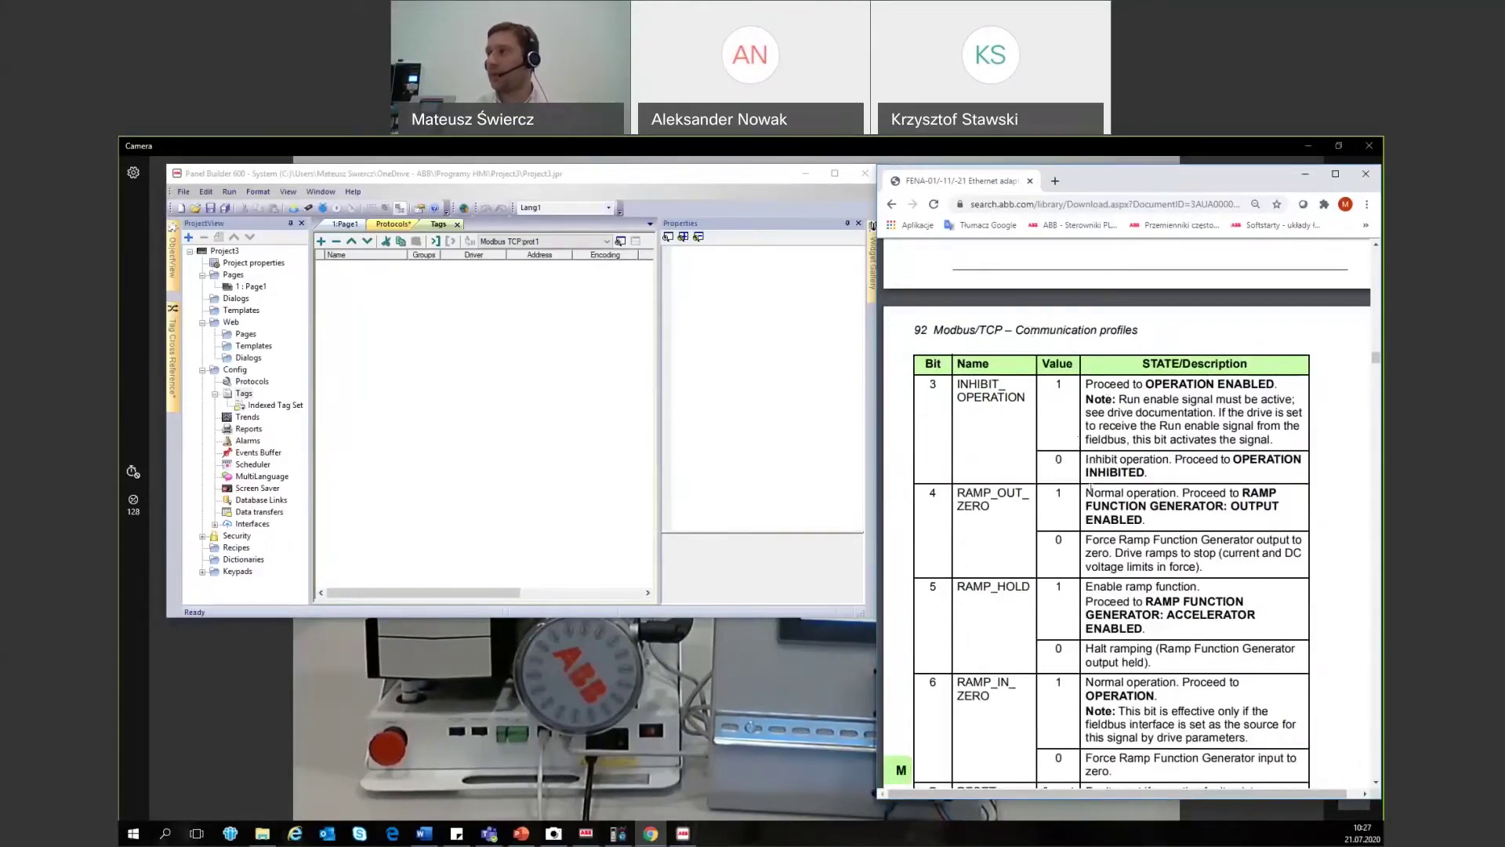
{"action": "scroll", "coordinate": [1094, 487], "scroll_direction": "up", "scroll_amount": 6}
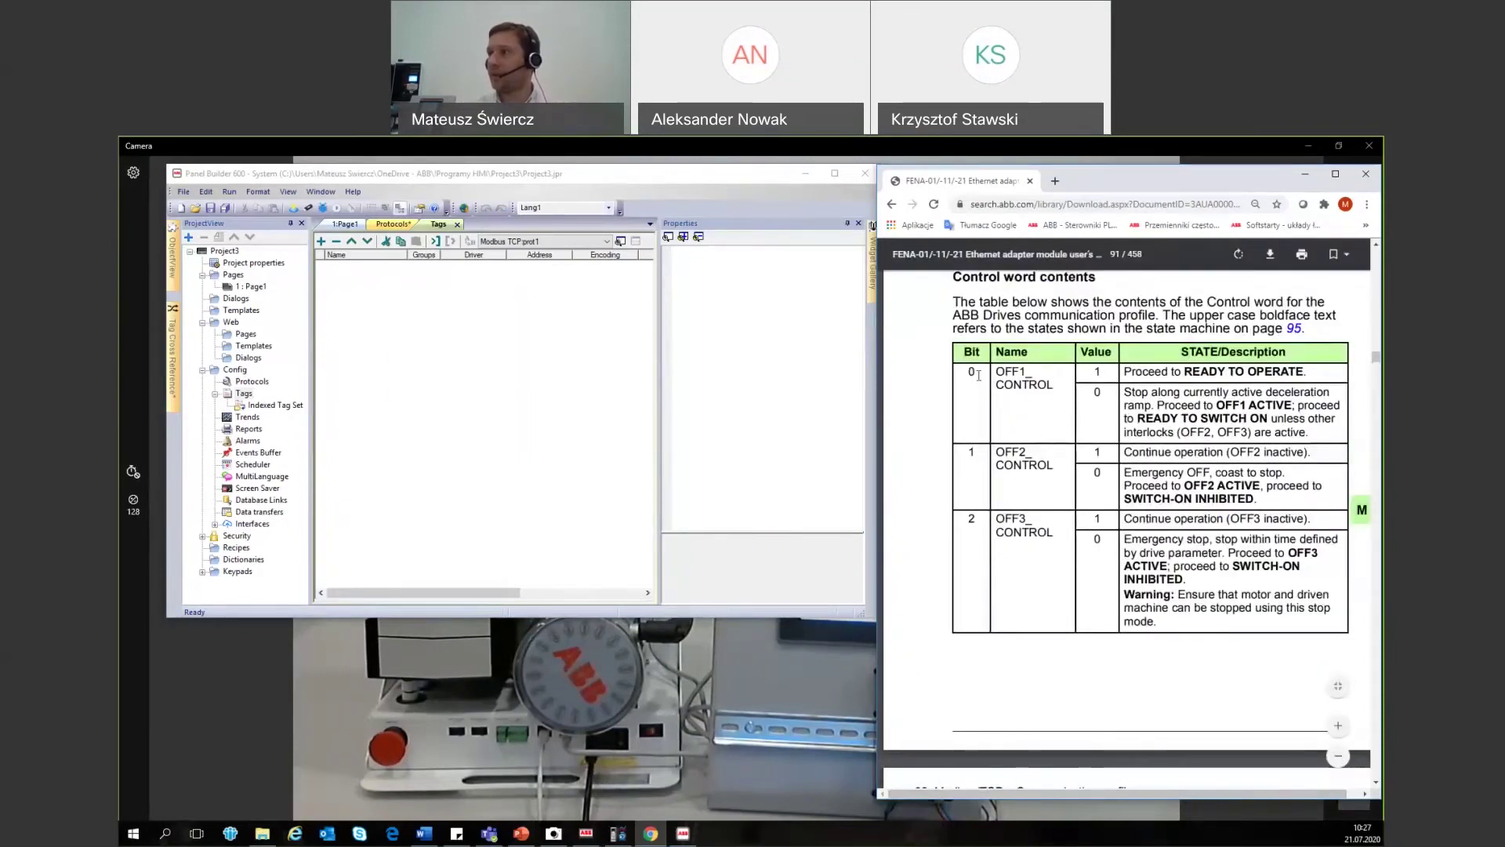
{"action": "scroll", "coordinate": [986, 381], "scroll_direction": "down", "scroll_amount": 6}
{"action": "scroll", "coordinate": [979, 394], "scroll_direction": "down", "scroll_amount": 10}
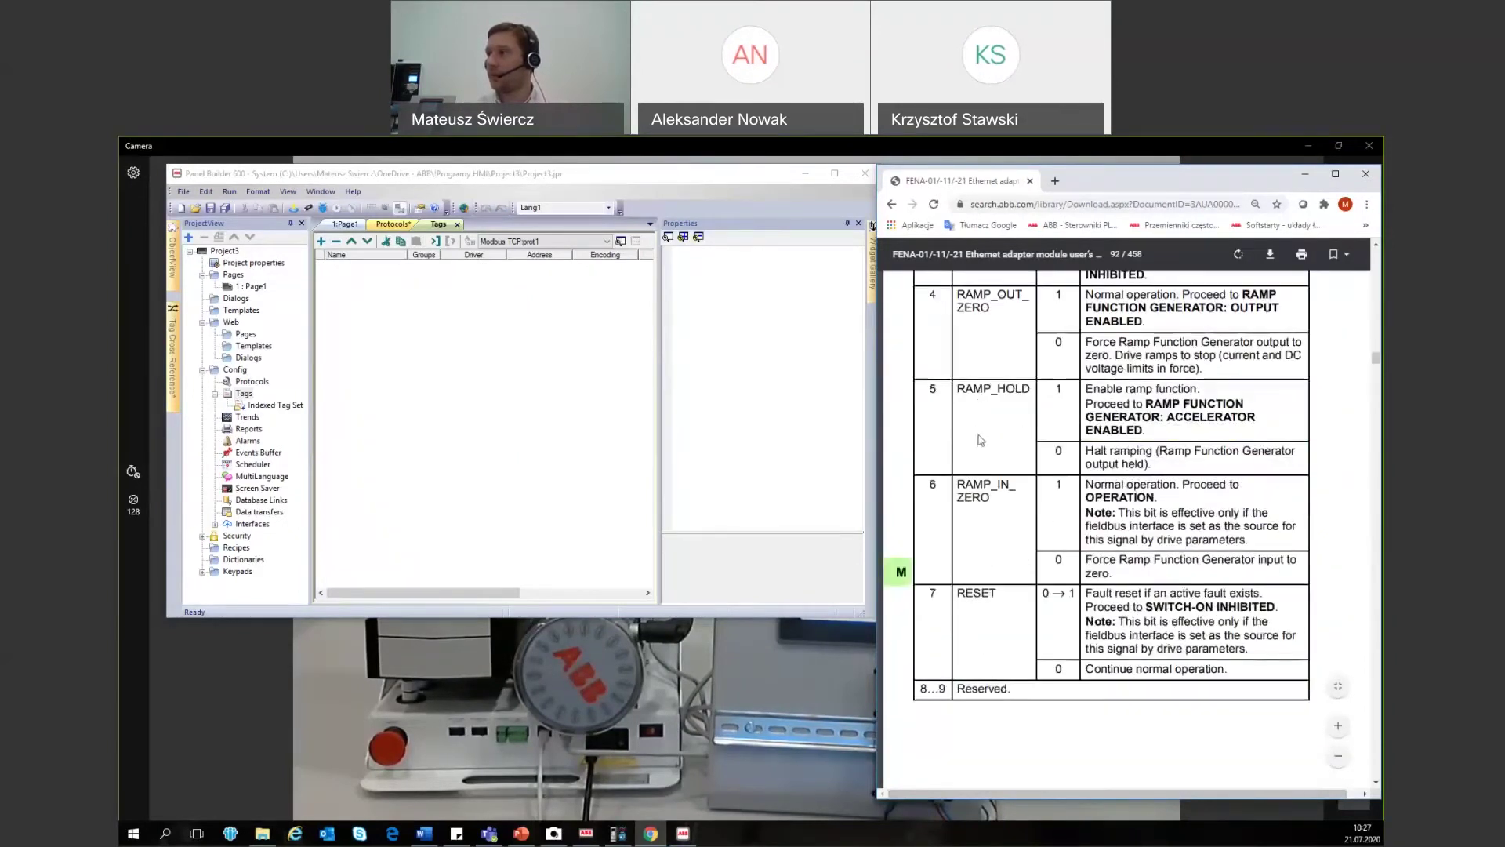
{"action": "scroll", "coordinate": [980, 446], "scroll_direction": "up", "scroll_amount": 15}
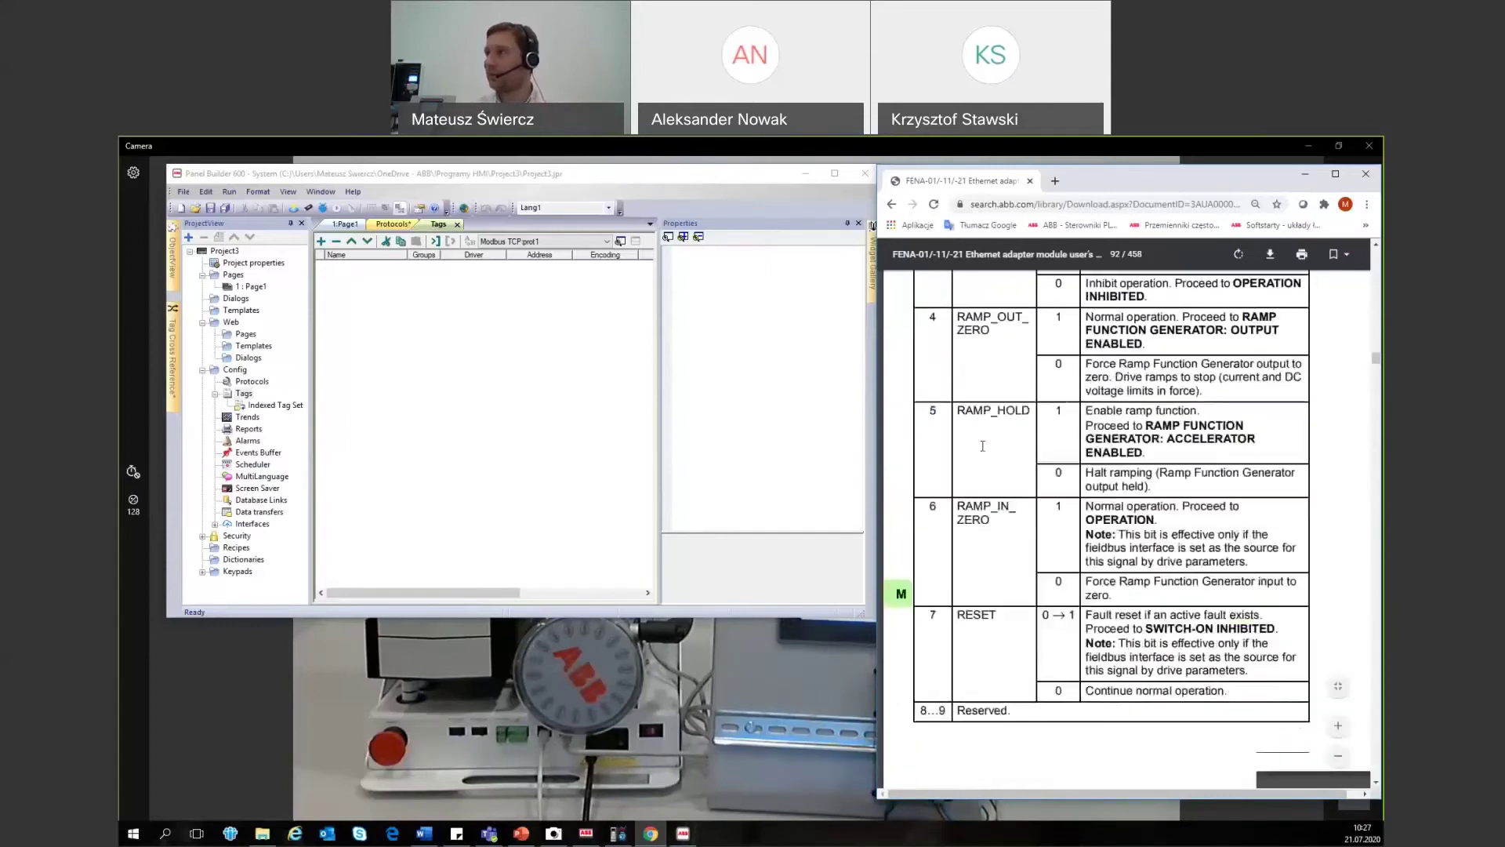
{"action": "scroll", "coordinate": [988, 453], "scroll_direction": "up", "scroll_amount": 1}
{"action": "scroll", "coordinate": [988, 452], "scroll_direction": "down", "scroll_amount": 2}
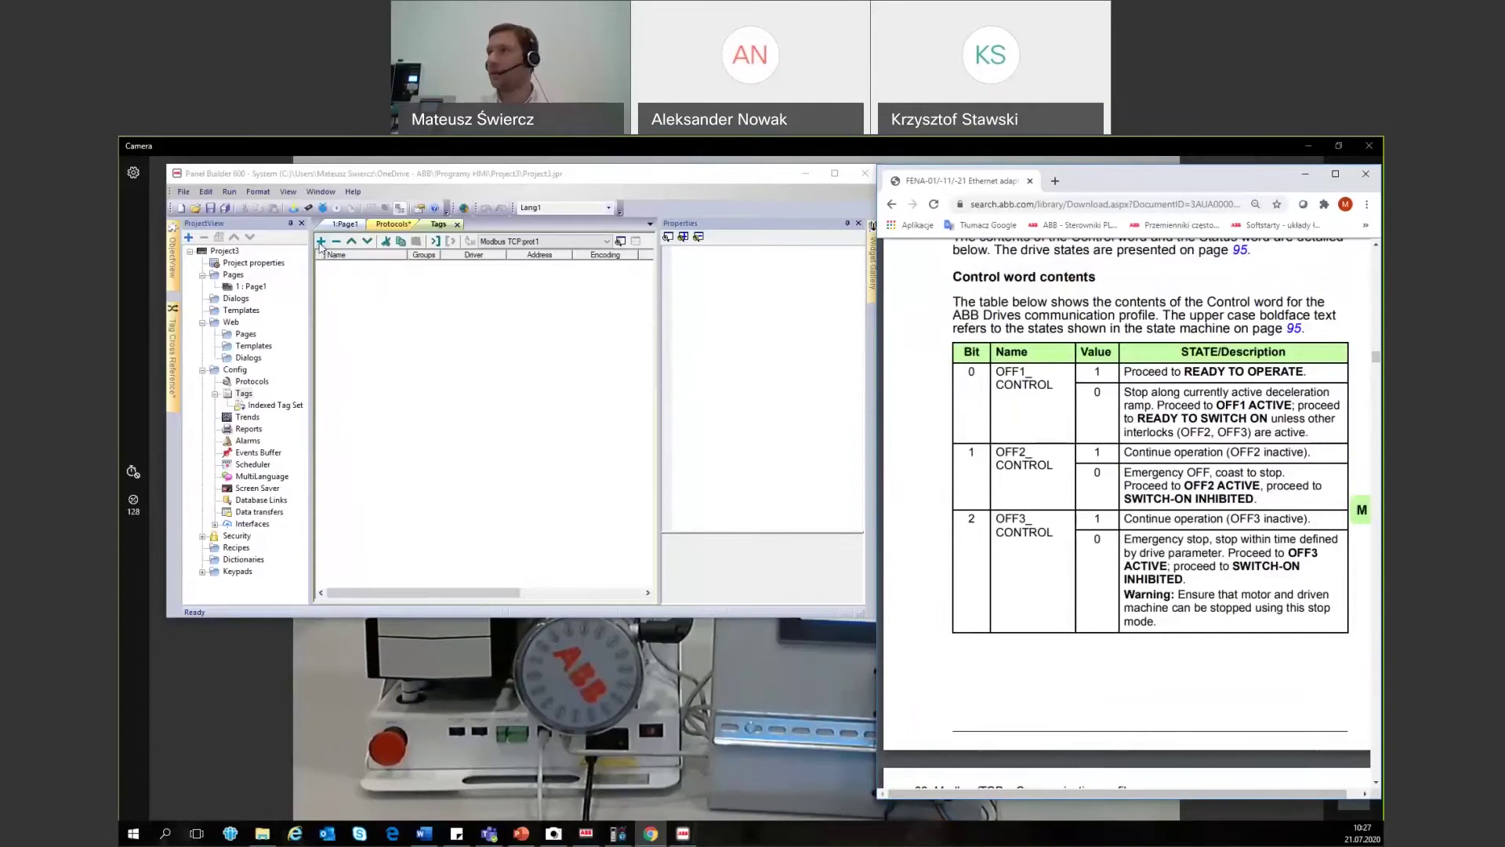
Step: Add a new tag and show the Memory Type choices in its Modbus TCP address dialog
{"action": "left_click", "coordinate": [321, 241]}
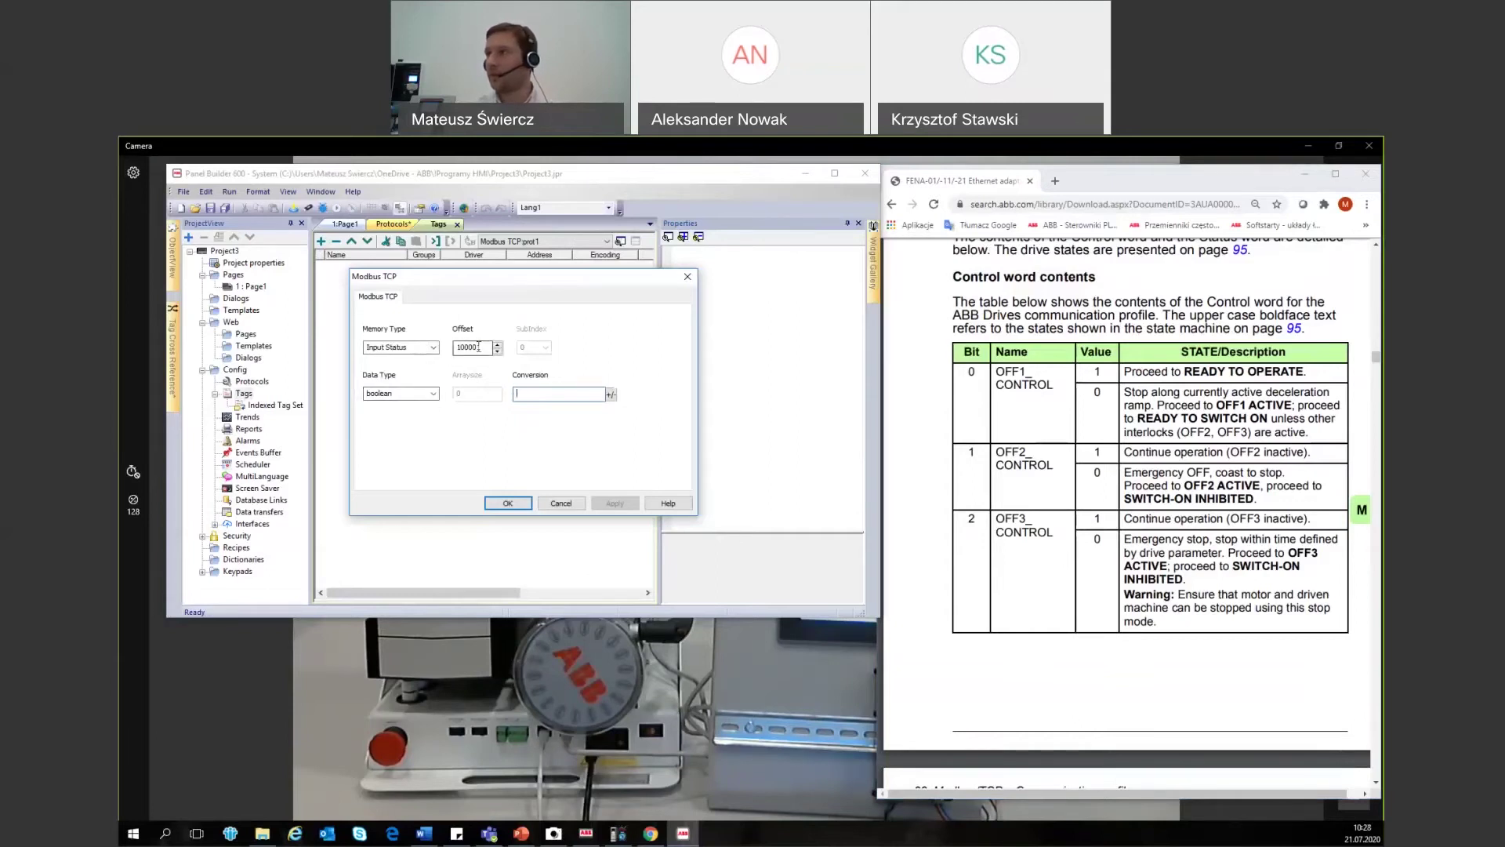
{"action": "left_click", "coordinate": [433, 347]}
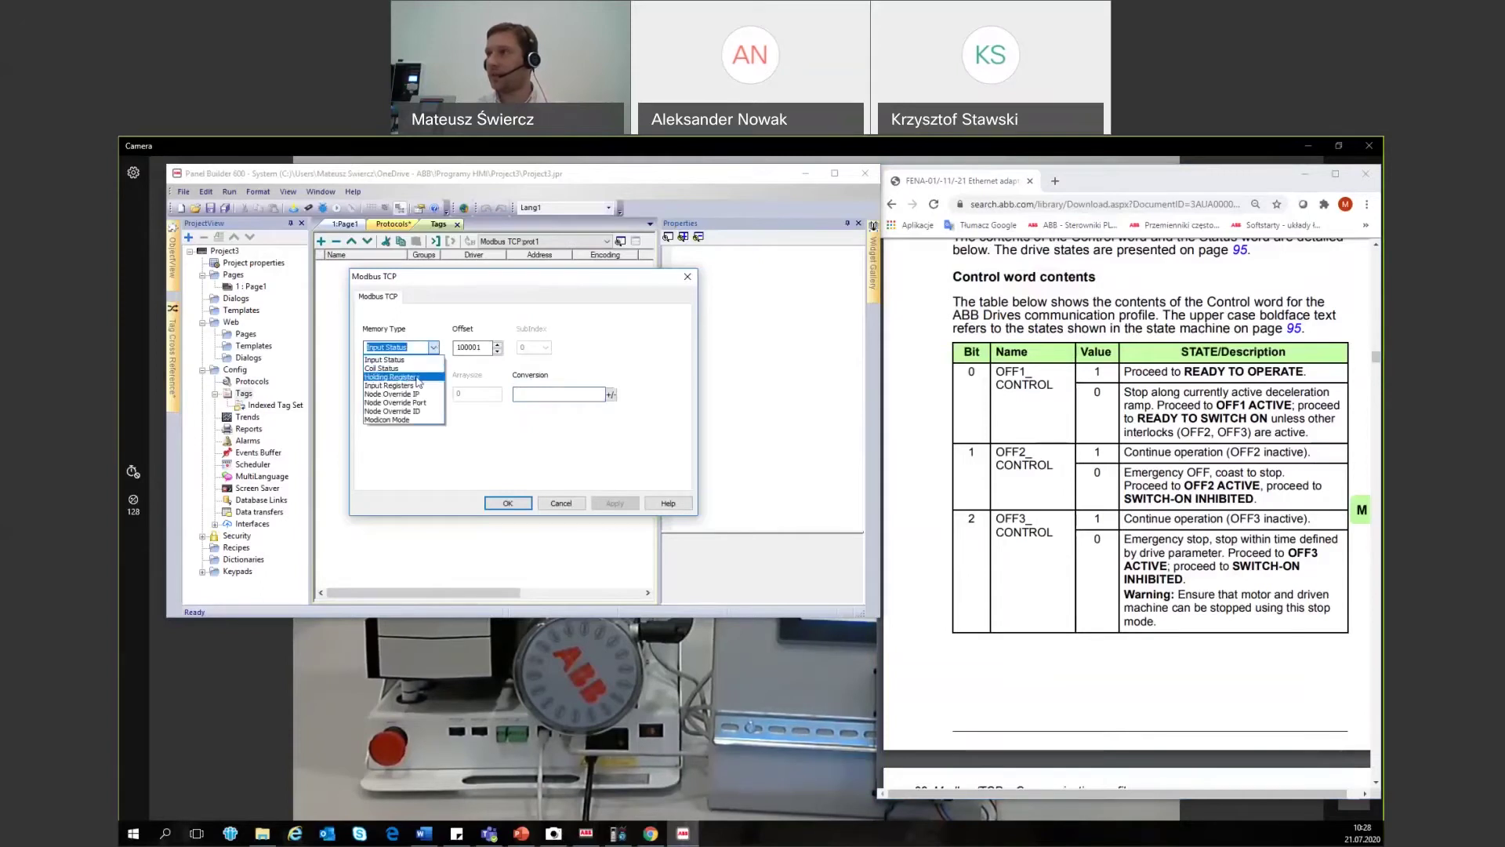
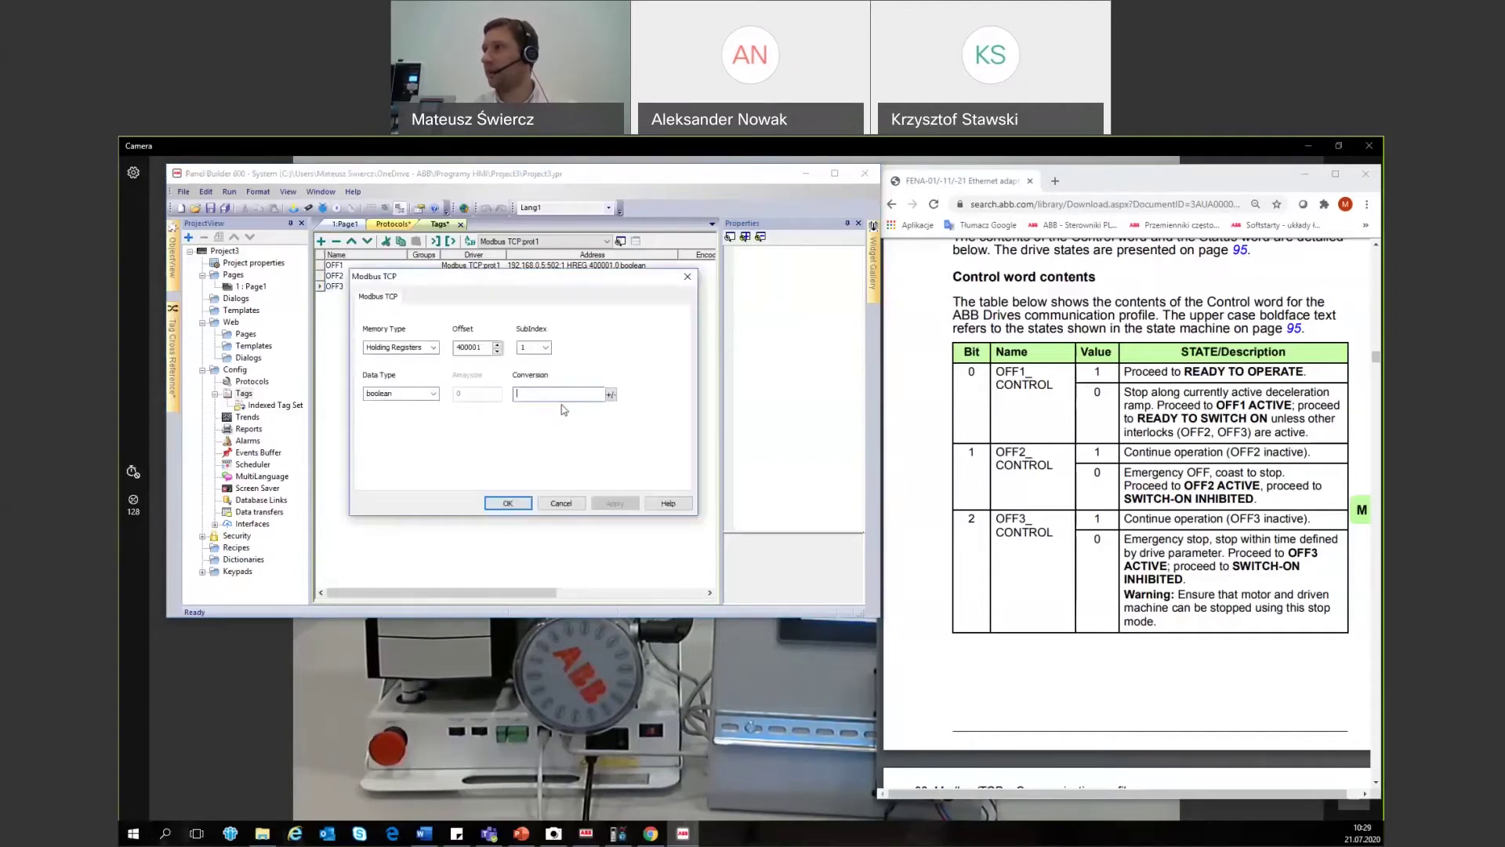
Step: Map OFF3 to bit 2 of register 400001 and insert a new blank tag row
{"action": "left_click", "coordinate": [546, 348]}
{"action": "left_click", "coordinate": [547, 377]}
{"action": "left_click", "coordinate": [508, 504]}
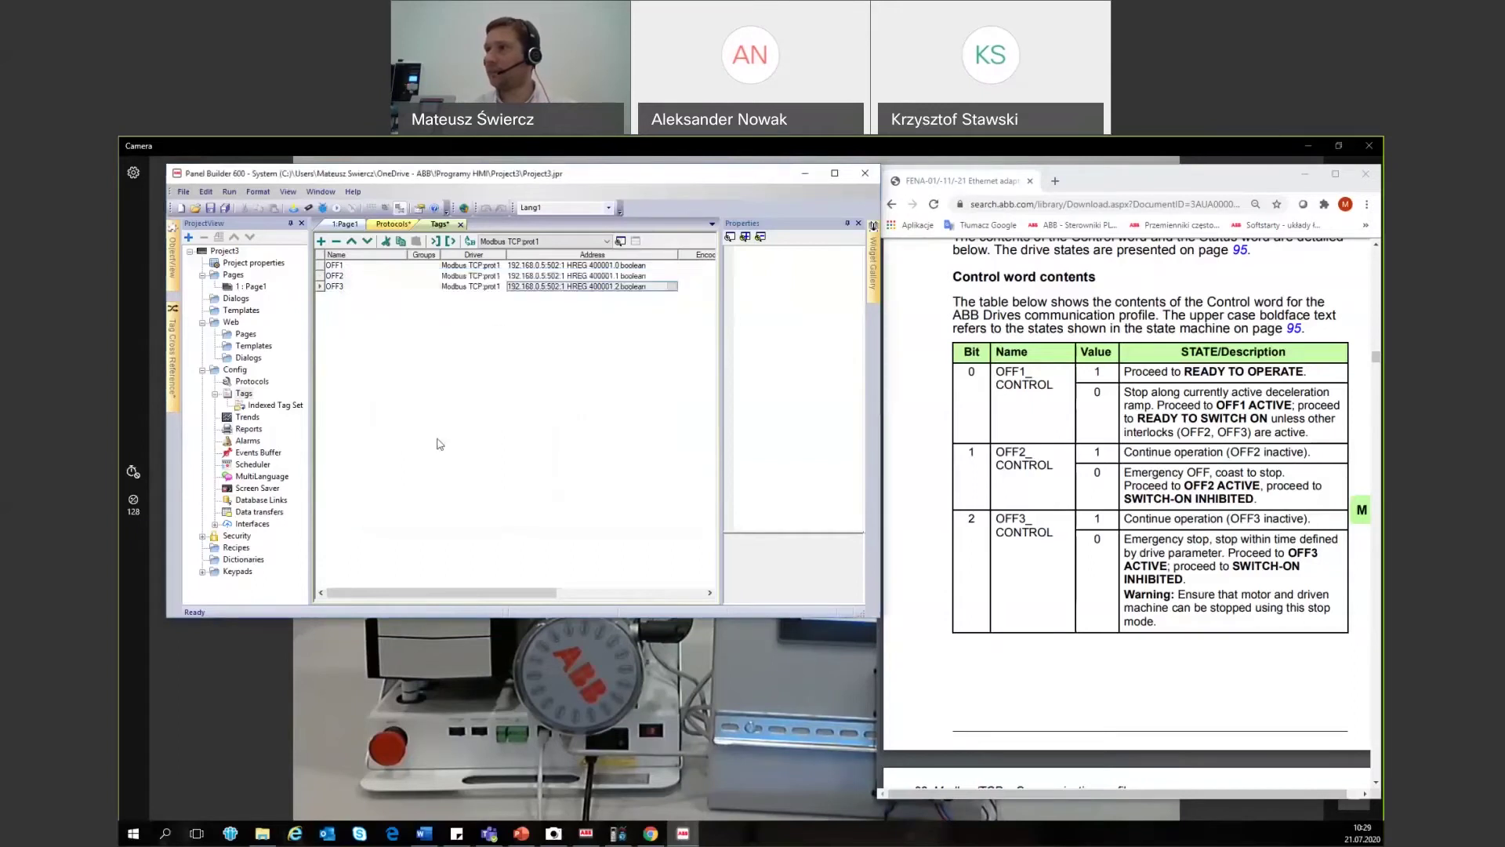
{"action": "key", "text": "Insert"}
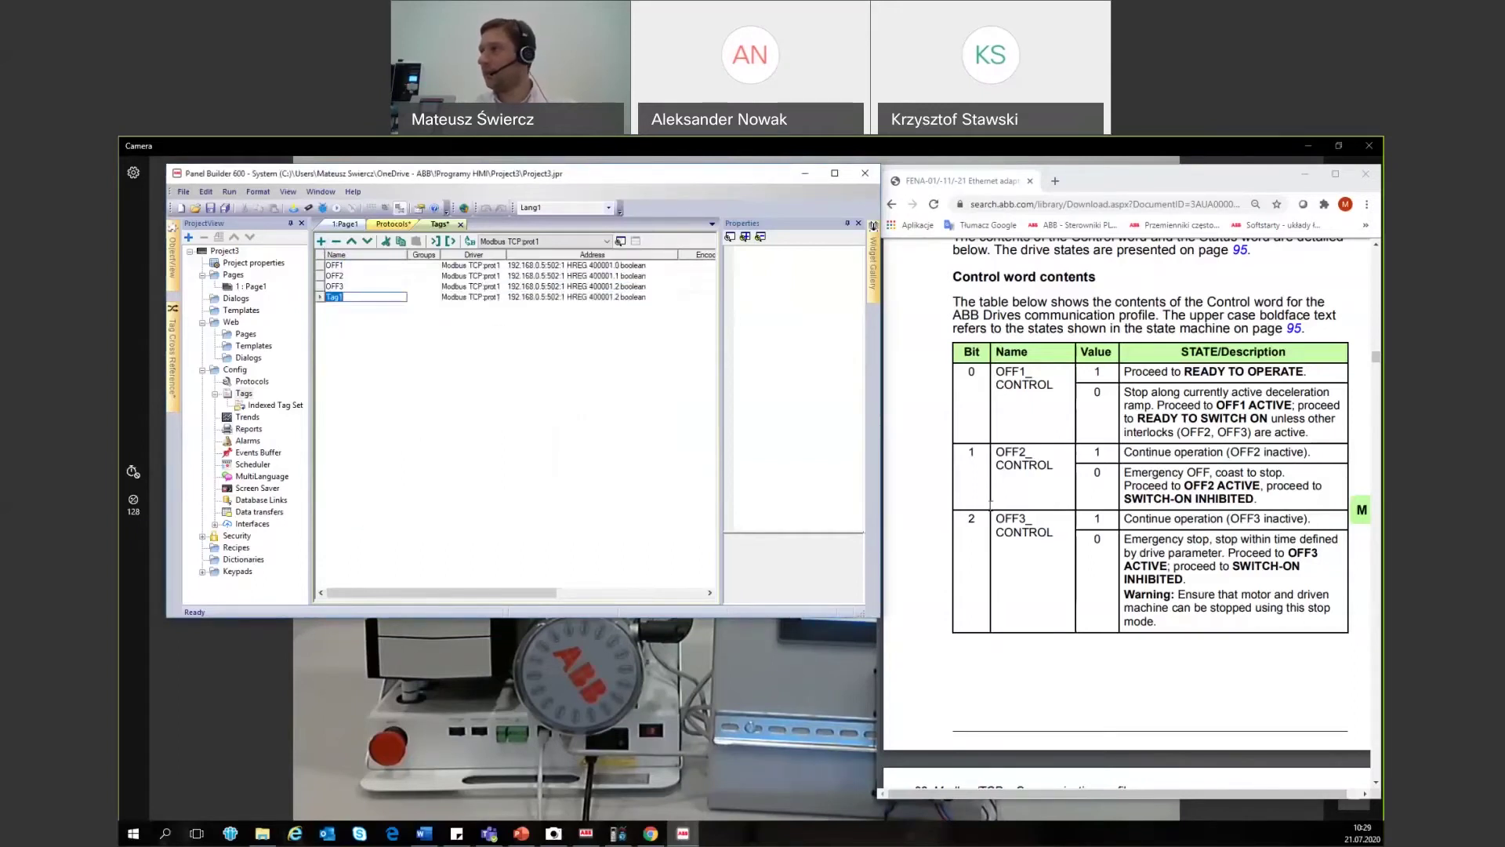
Step: Scroll the drive manual to the page 92 control-word table for bits 3–6
{"action": "left_click", "coordinate": [990, 500]}
{"action": "scroll", "coordinate": [973, 434], "scroll_direction": "down", "scroll_amount": 6}
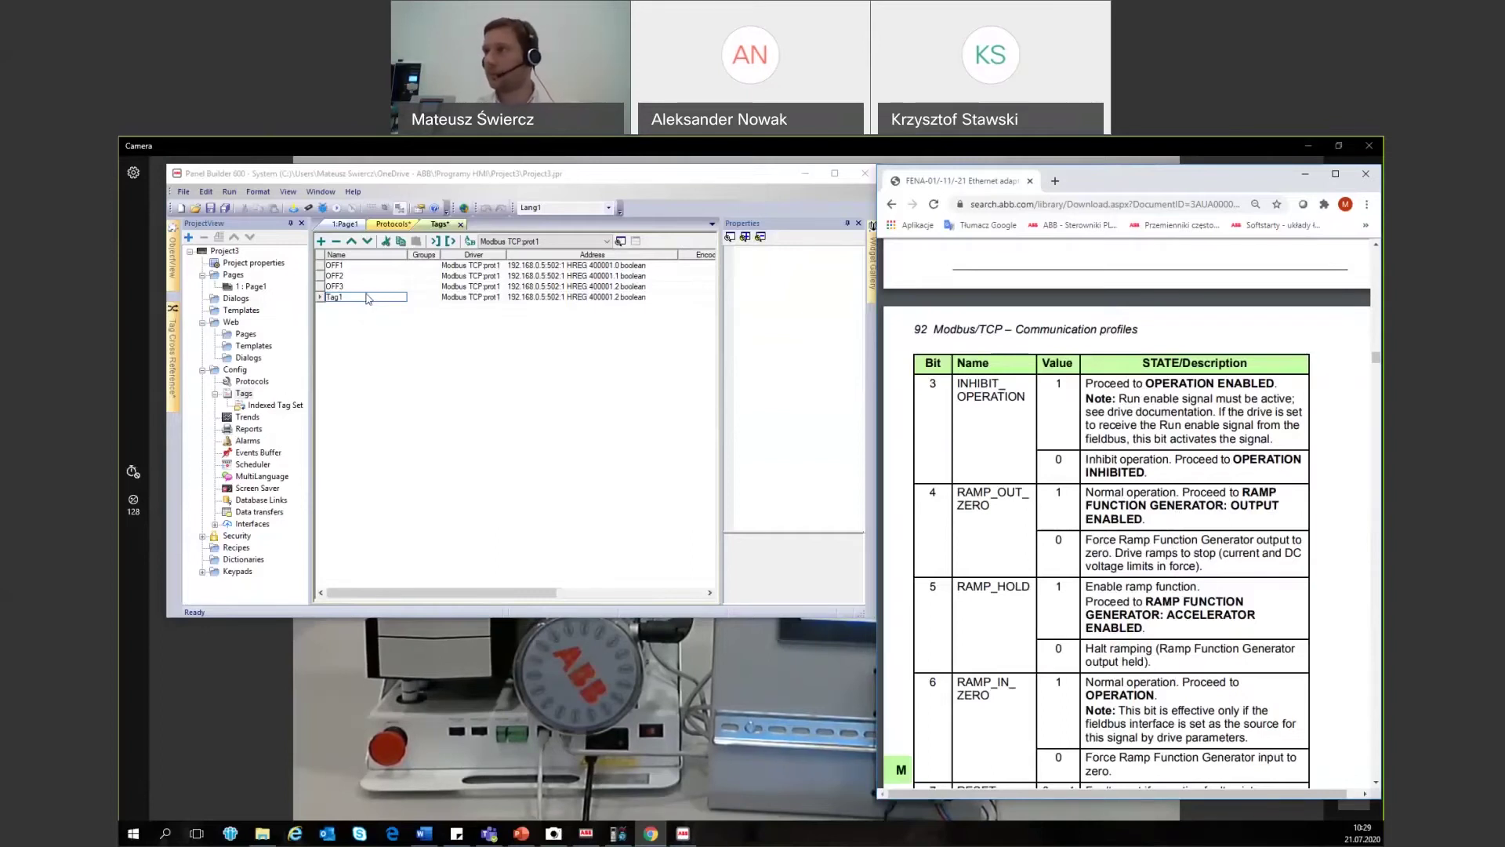
{"action": "left_click", "coordinate": [363, 298]}
Step: Name the new tag RAMP_out and map it to bit 4 of register 400001
{"action": "type", "text": "RAMP"}
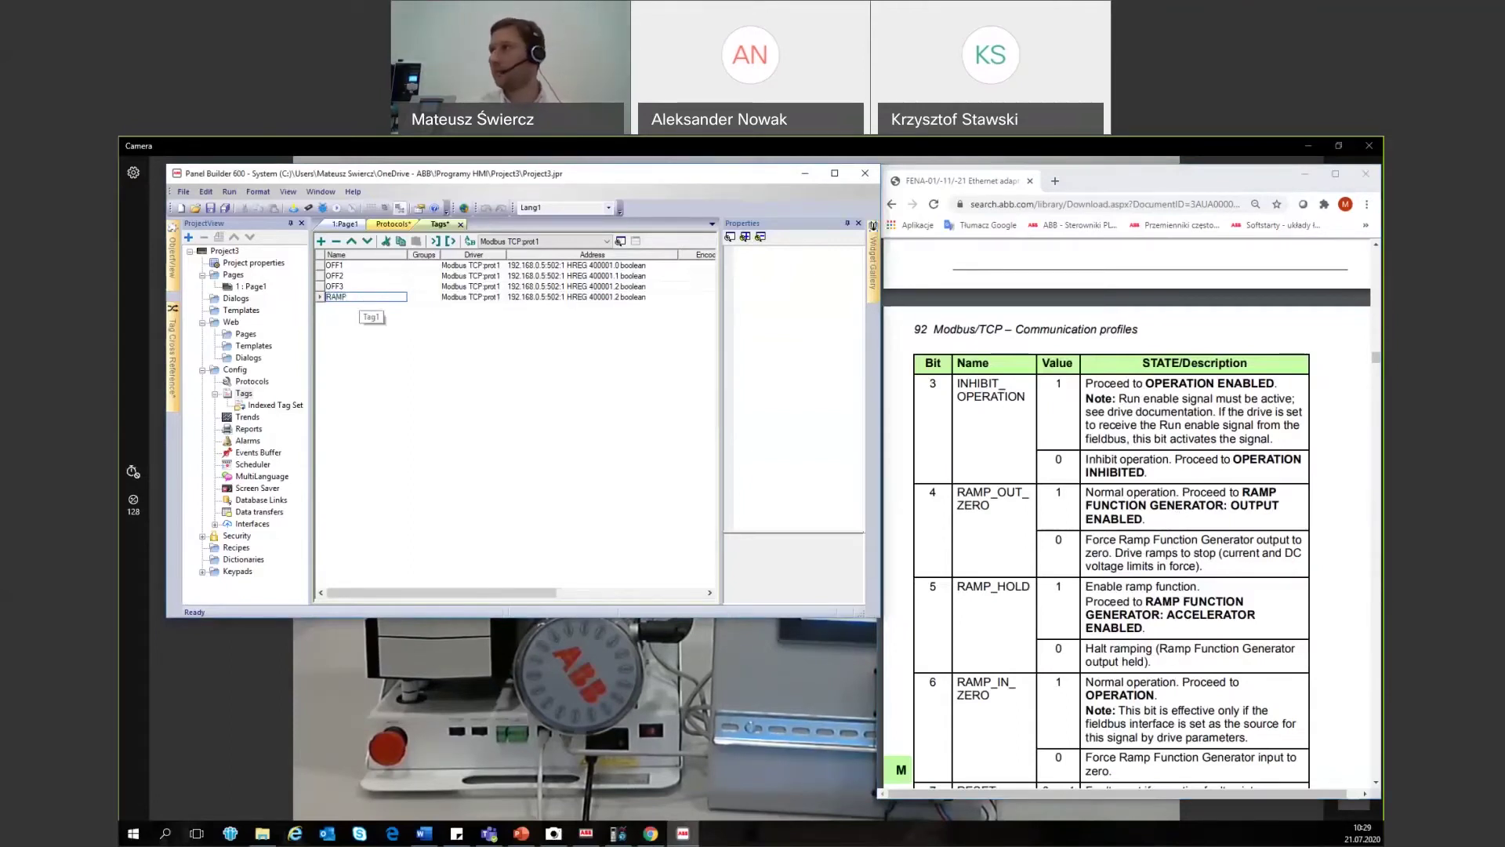
{"action": "type", "text": "_out"}
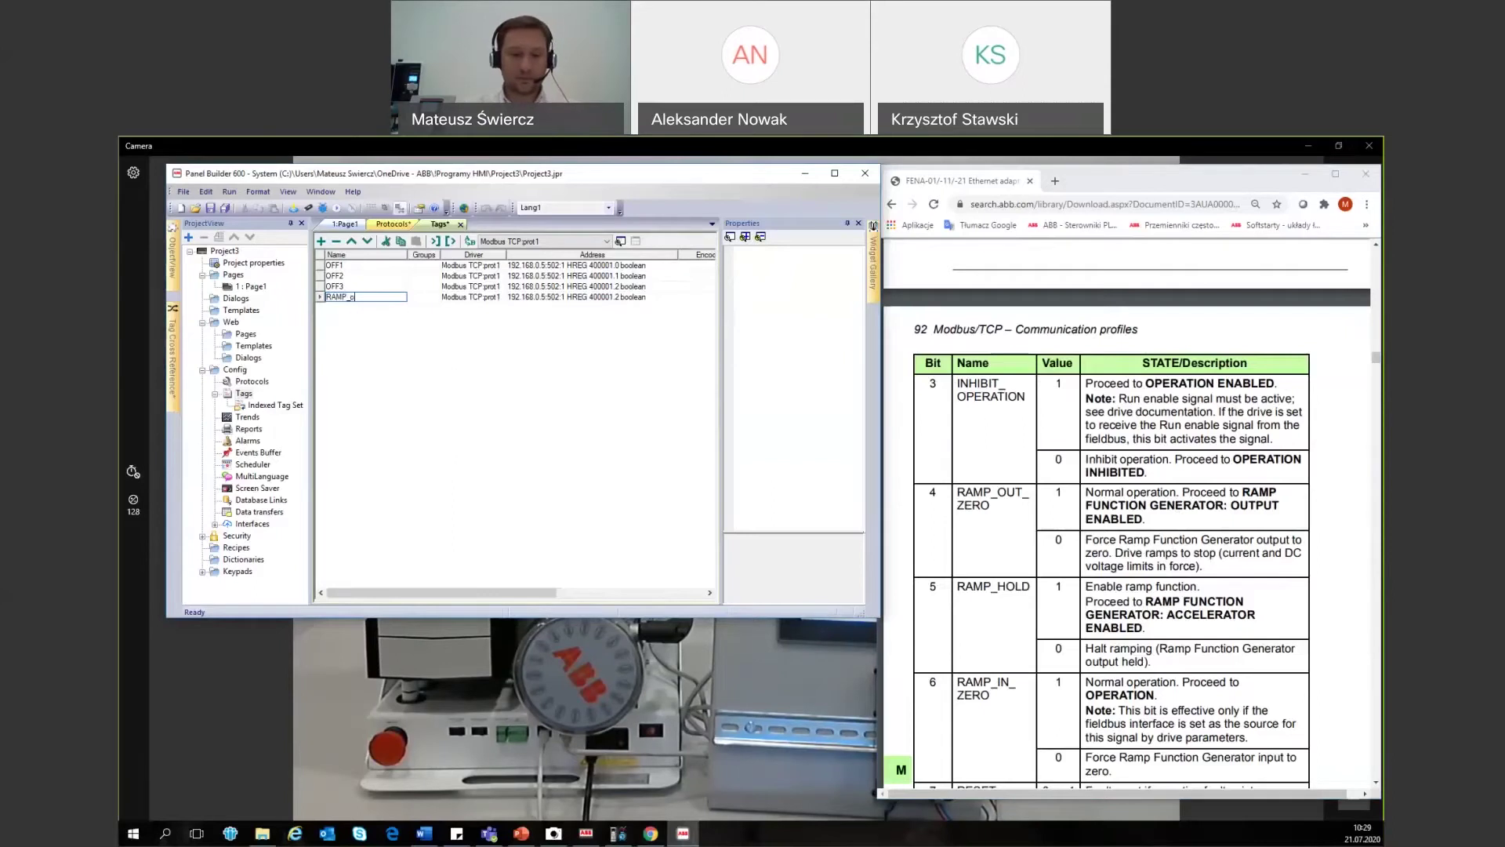
{"action": "left_click", "coordinate": [645, 300]}
{"action": "left_click", "coordinate": [672, 298]}
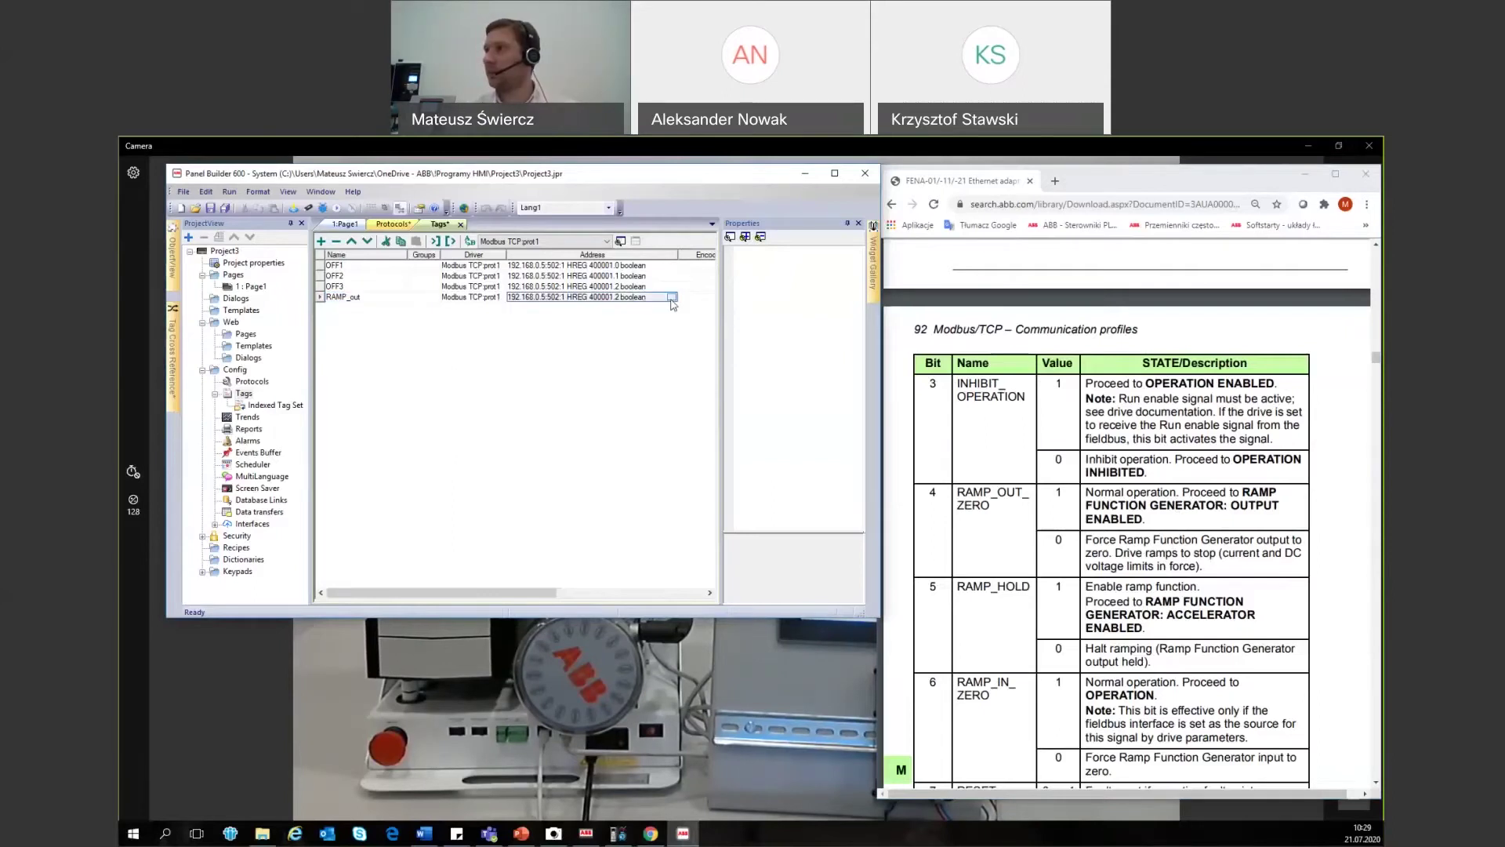
{"action": "left_click", "coordinate": [545, 347]}
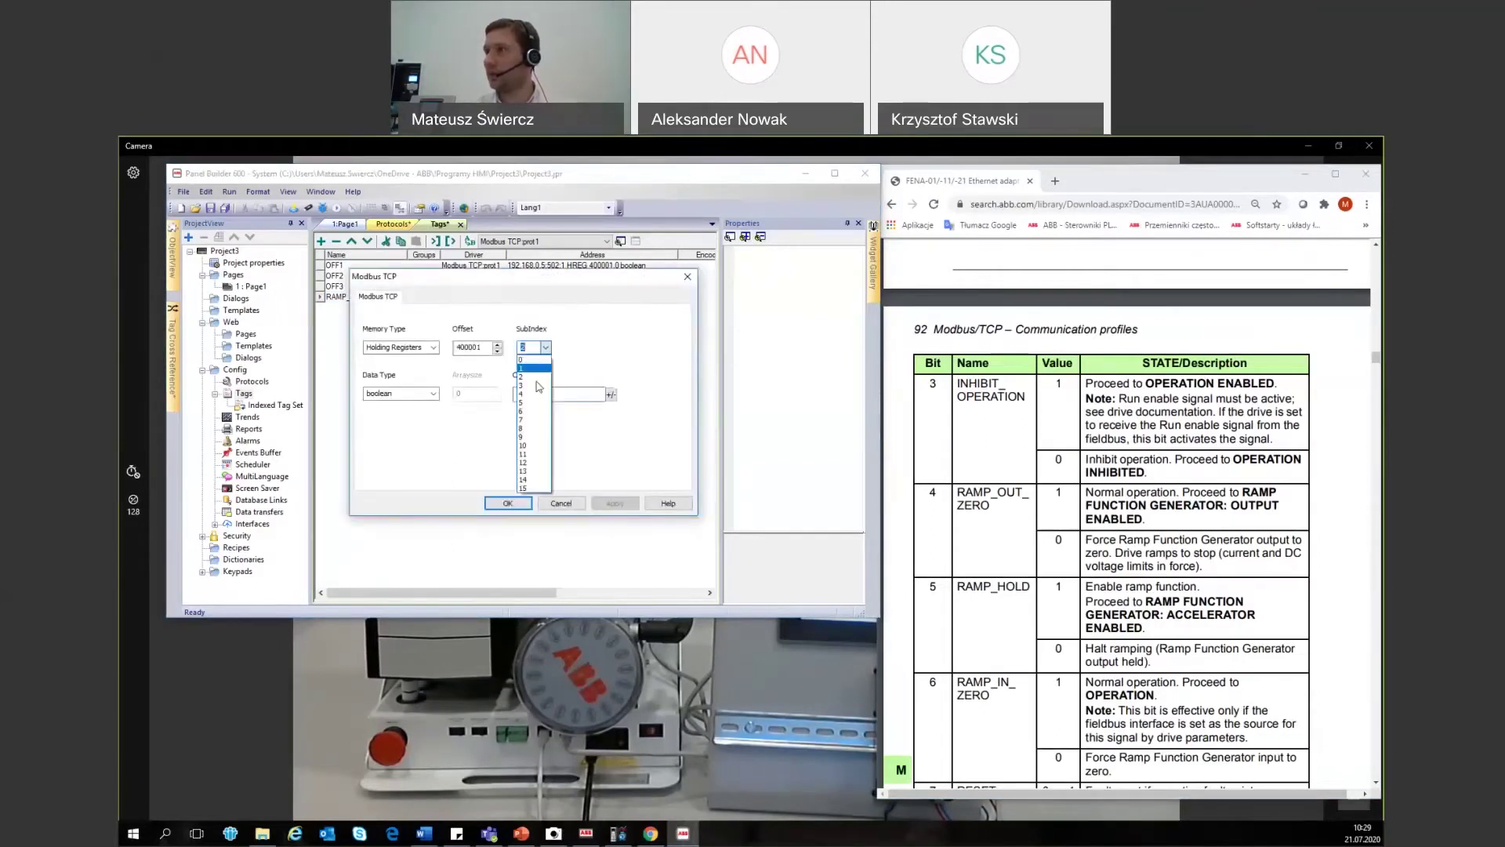
{"action": "left_click", "coordinate": [544, 395]}
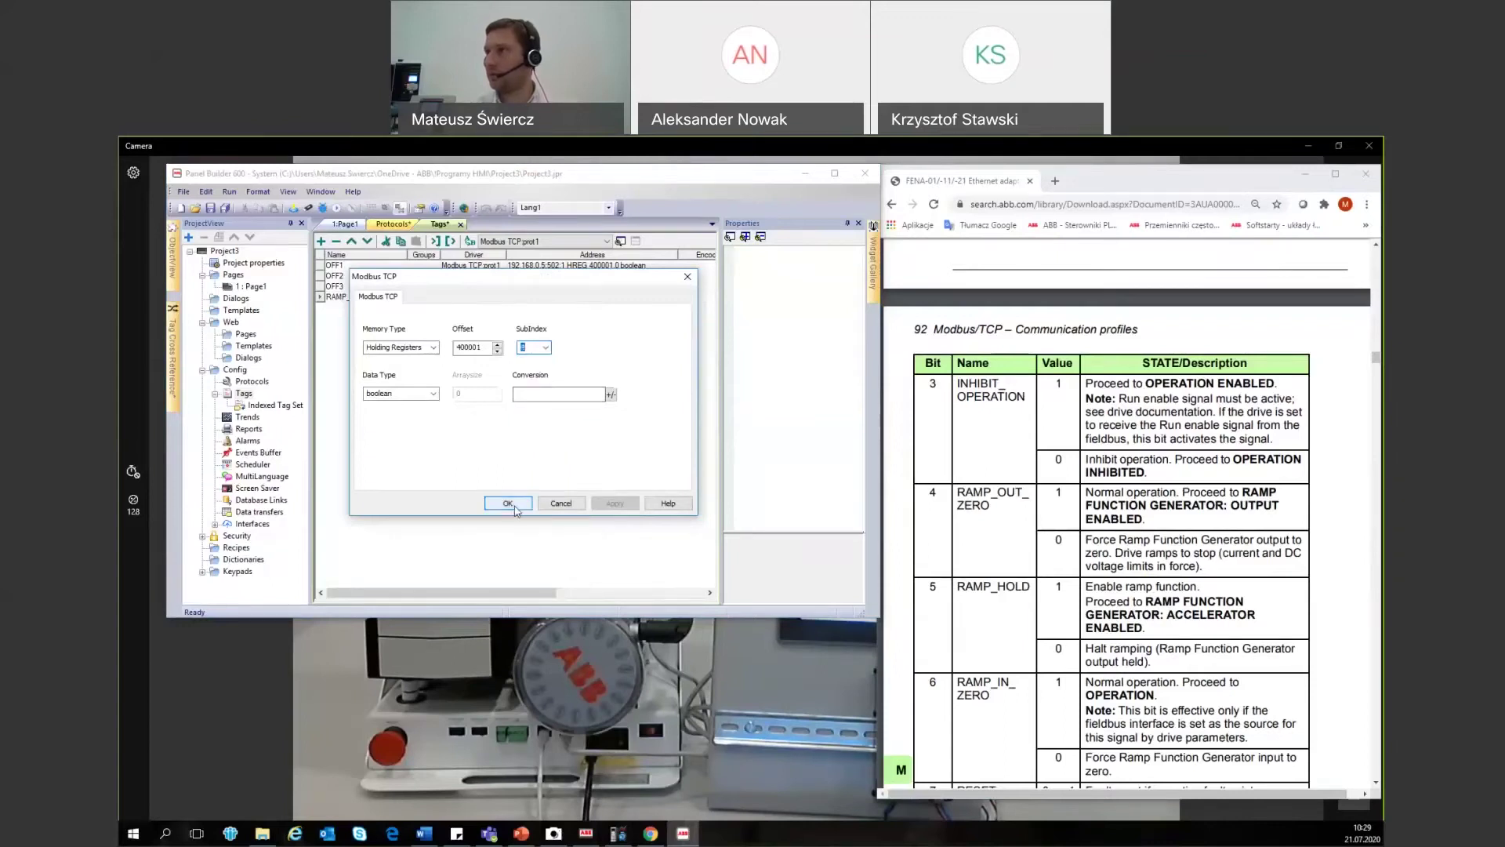
{"action": "left_click", "coordinate": [508, 504]}
{"action": "scroll", "coordinate": [345, 400], "scroll_direction": "left", "scroll_amount": 2}
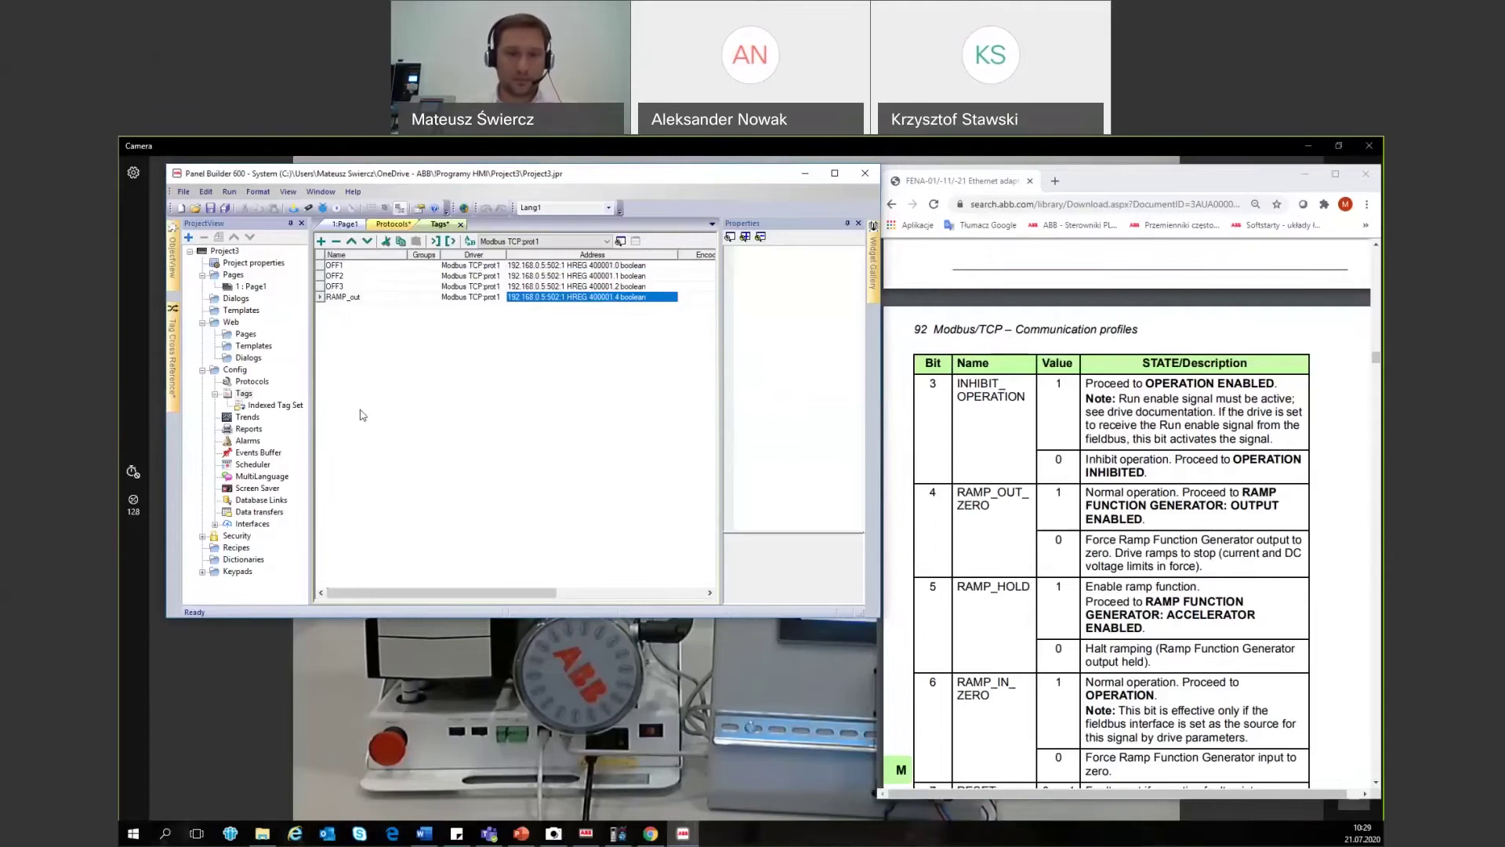
Step: Add a RAMP_HOLD tag on bit 5 and scroll the manual to the RESET row
{"action": "left_click", "coordinate": [322, 240]}
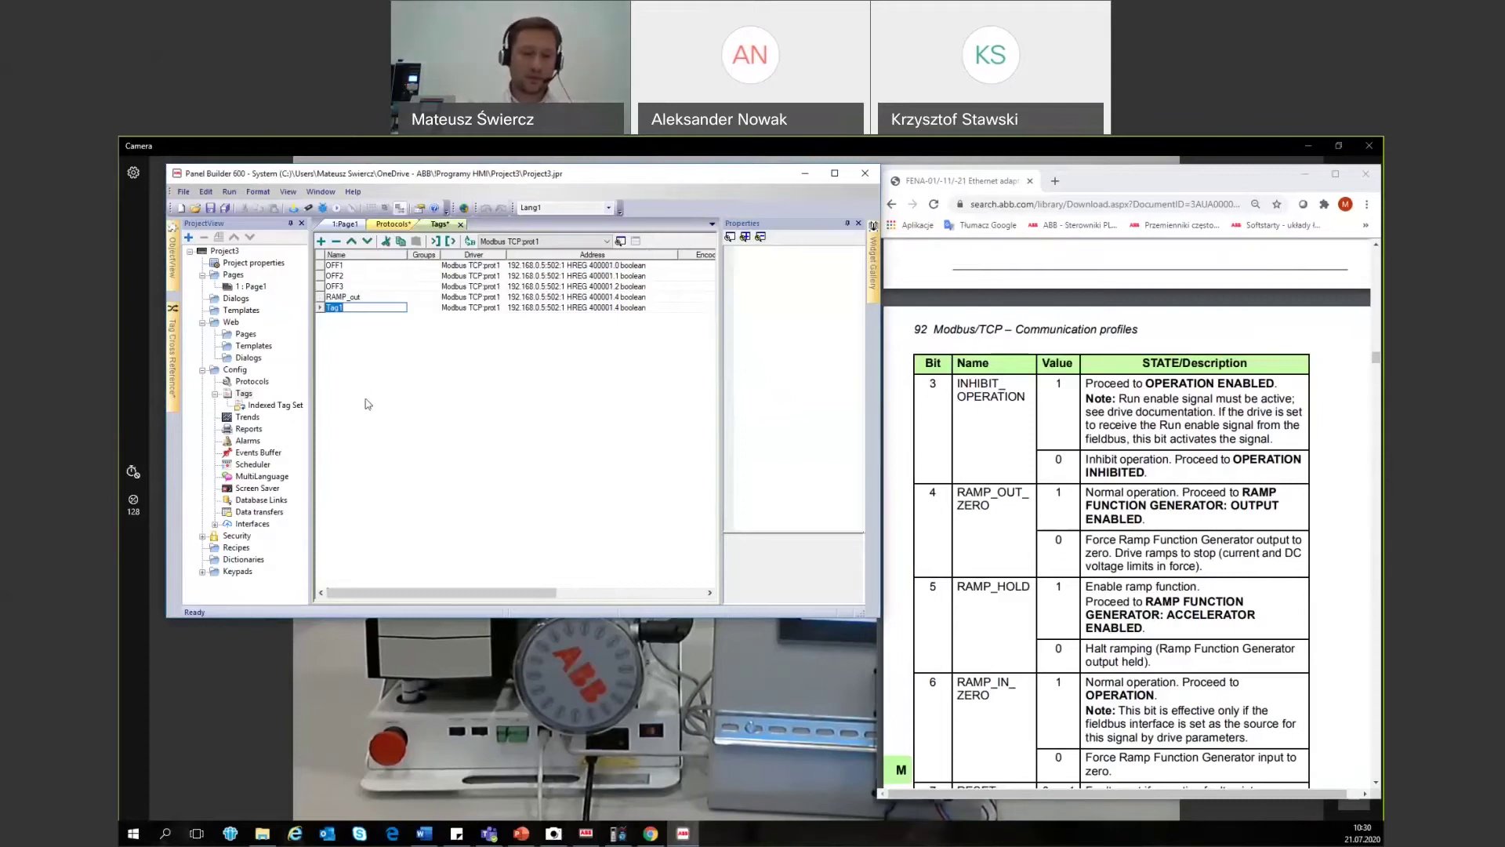
{"action": "type", "text": "RAM"}
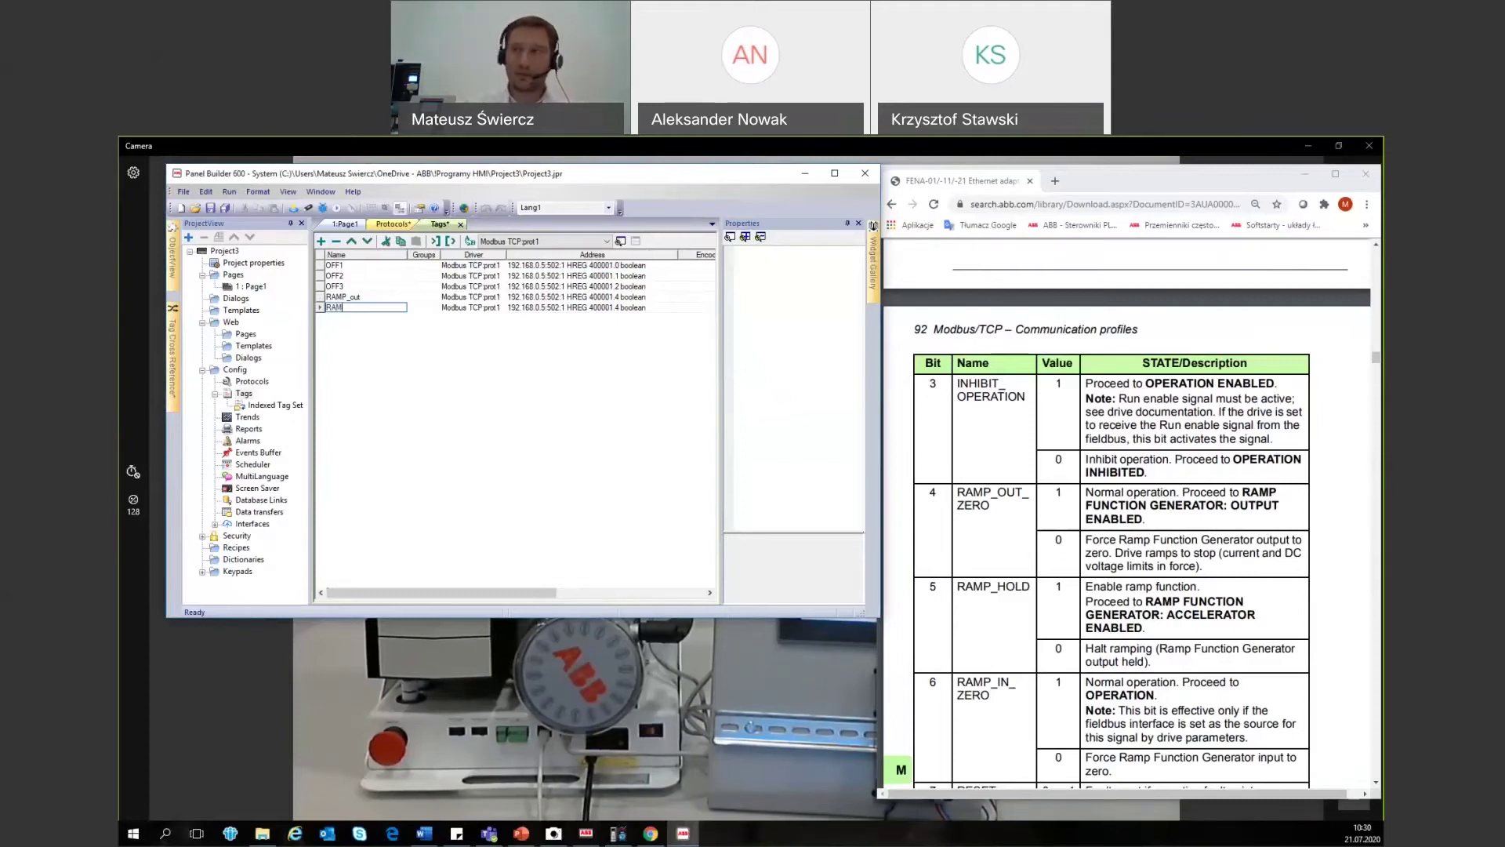
{"action": "type", "text": "P_"}
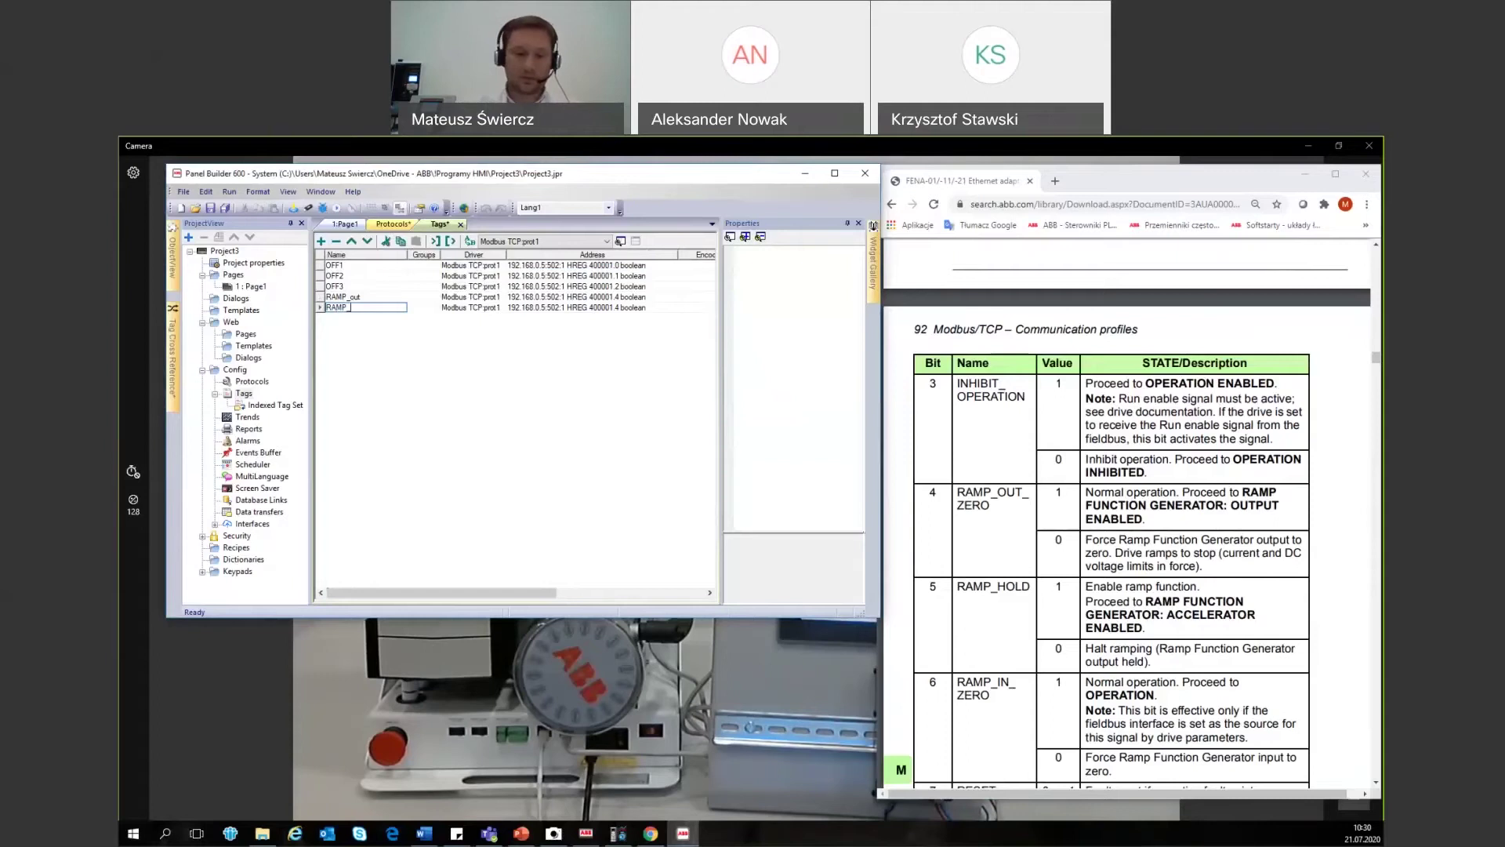
{"action": "type", "text": "HOLD"}
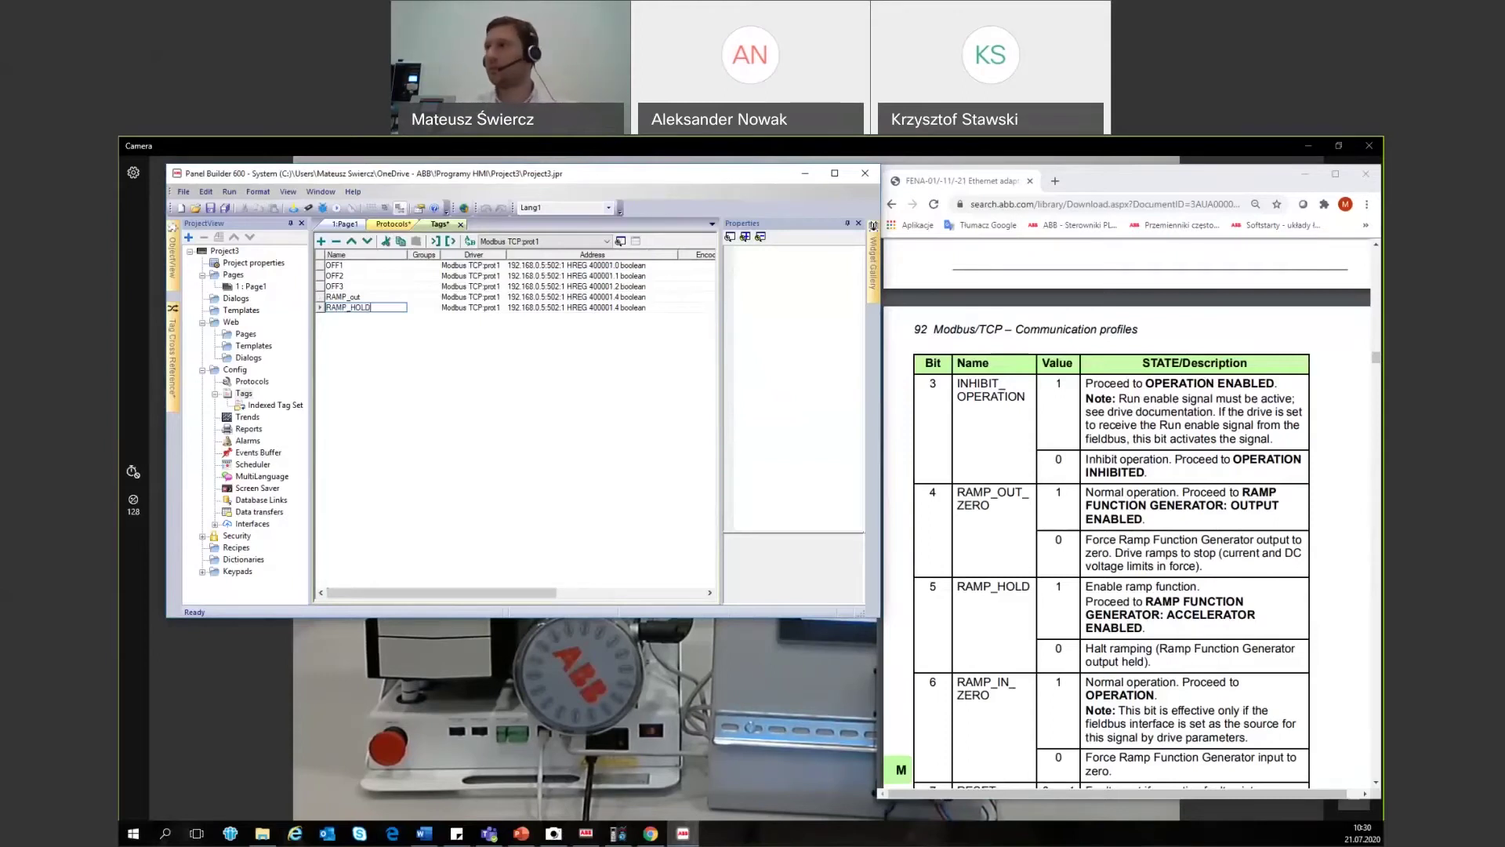
{"action": "key", "text": "Return"}
{"action": "left_click", "coordinate": [635, 308]}
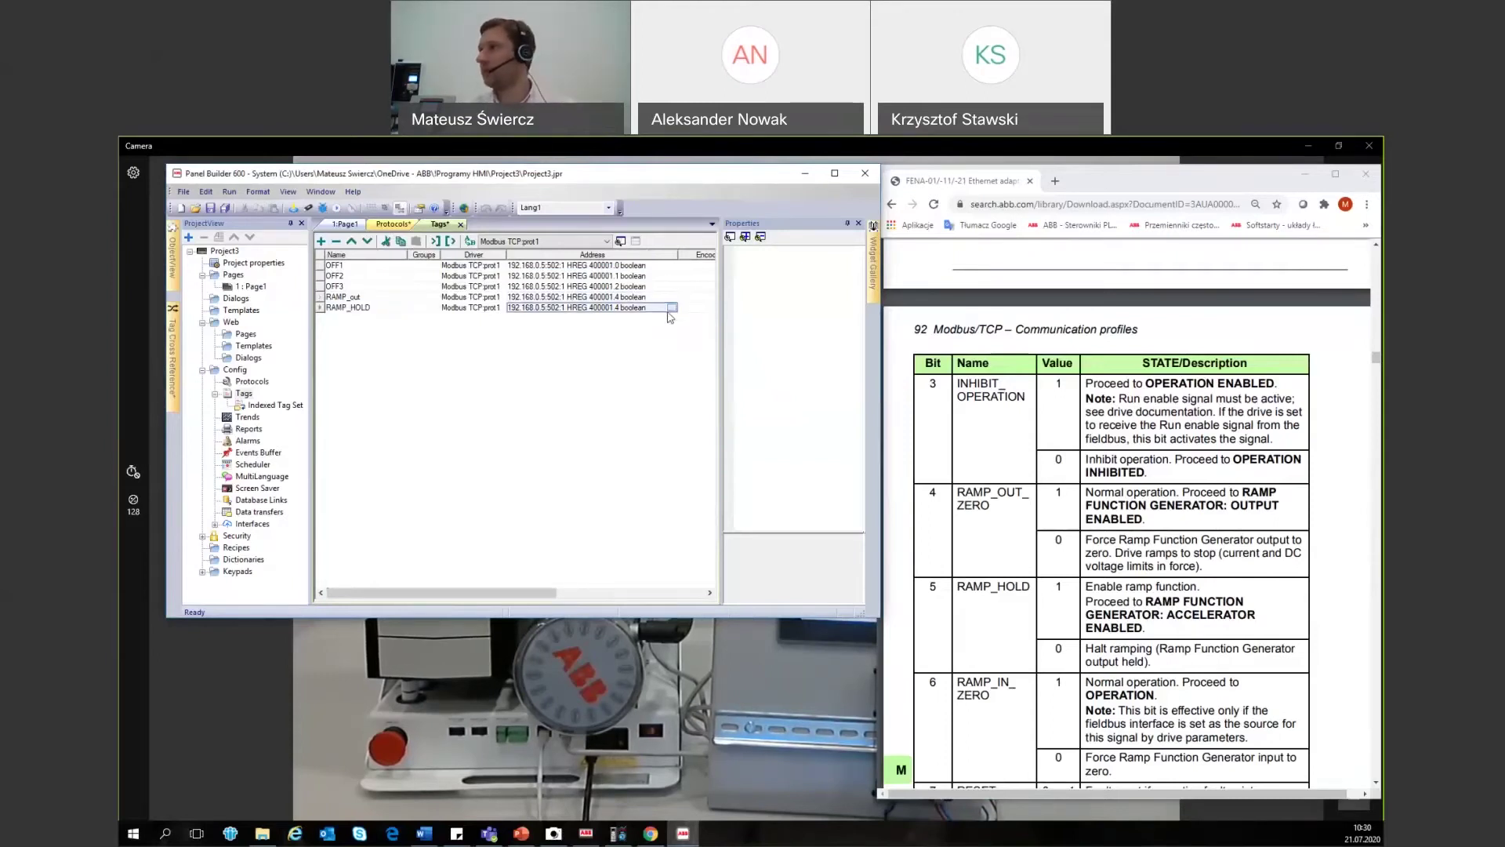
{"action": "left_click", "coordinate": [674, 307]}
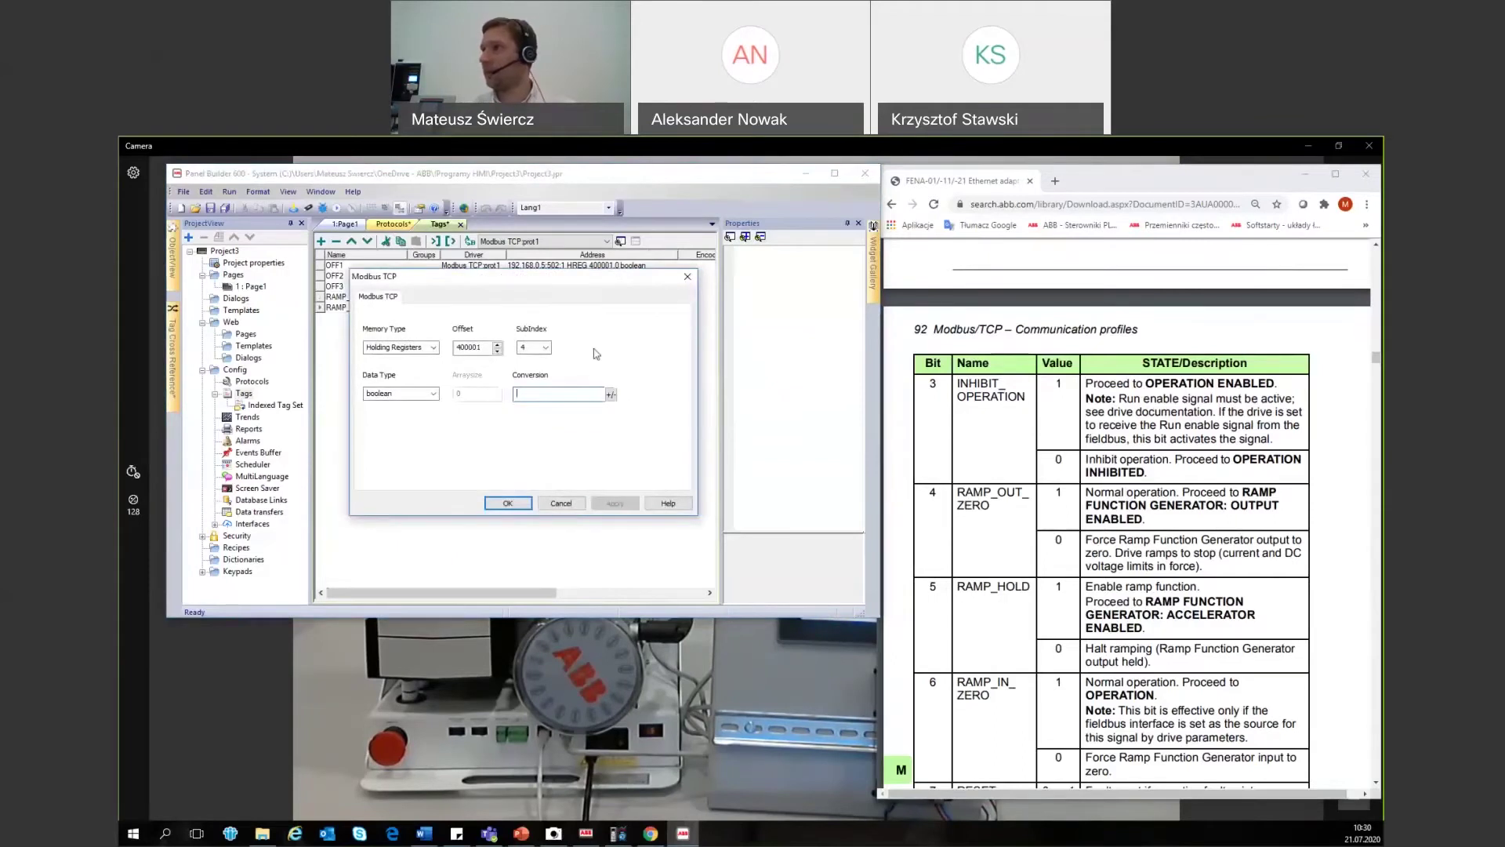
{"action": "left_click", "coordinate": [546, 348]}
{"action": "left_click", "coordinate": [527, 409]}
{"action": "left_click", "coordinate": [508, 503]}
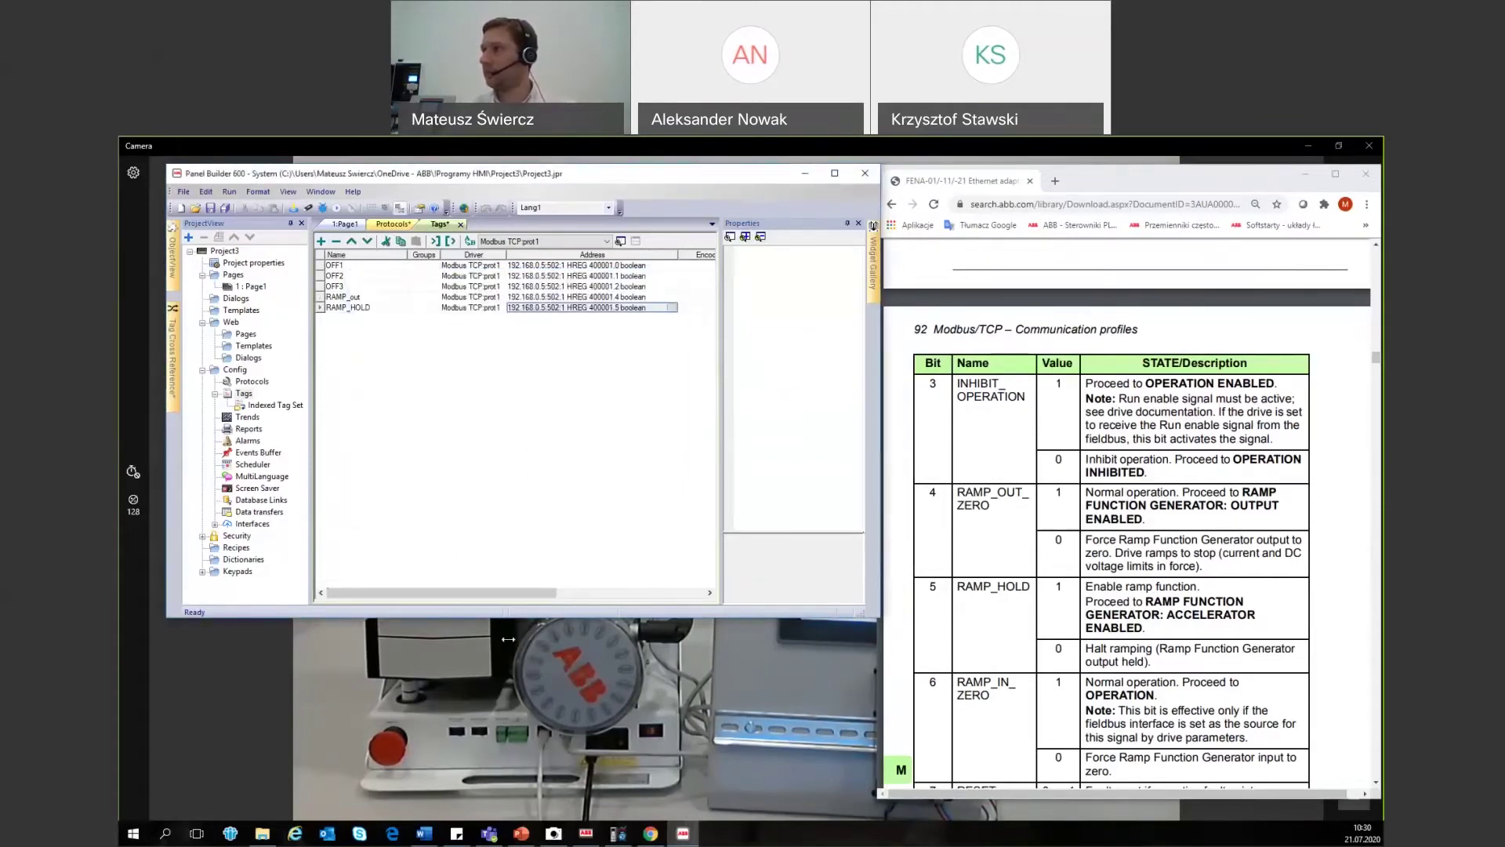
{"action": "left_click", "coordinate": [986, 676]}
{"action": "scroll", "coordinate": [989, 627], "scroll_direction": "down", "scroll_amount": 2}
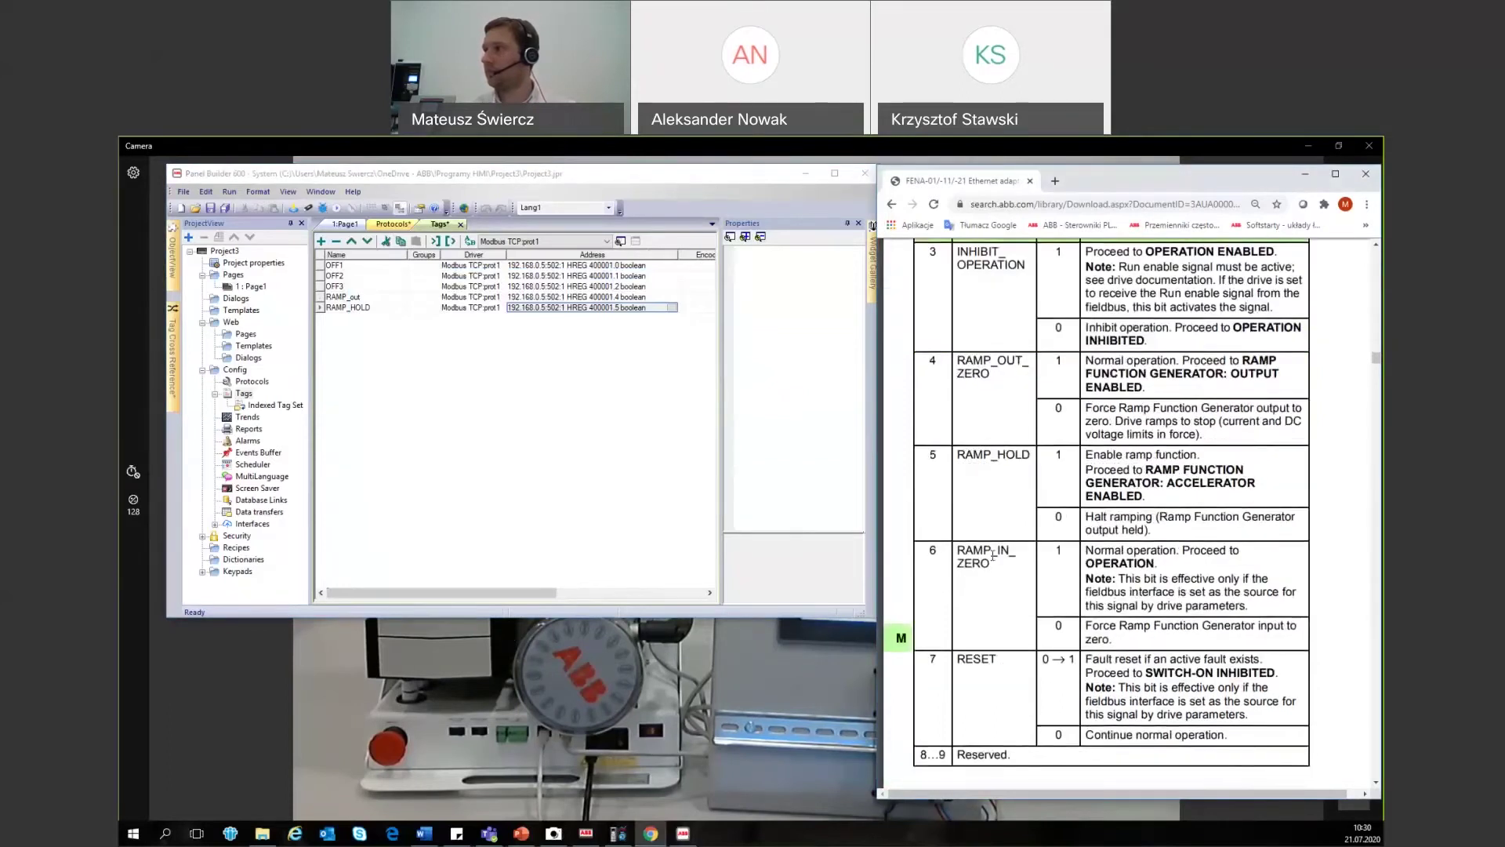
{"action": "scroll", "coordinate": [995, 574], "scroll_direction": "down", "scroll_amount": 1}
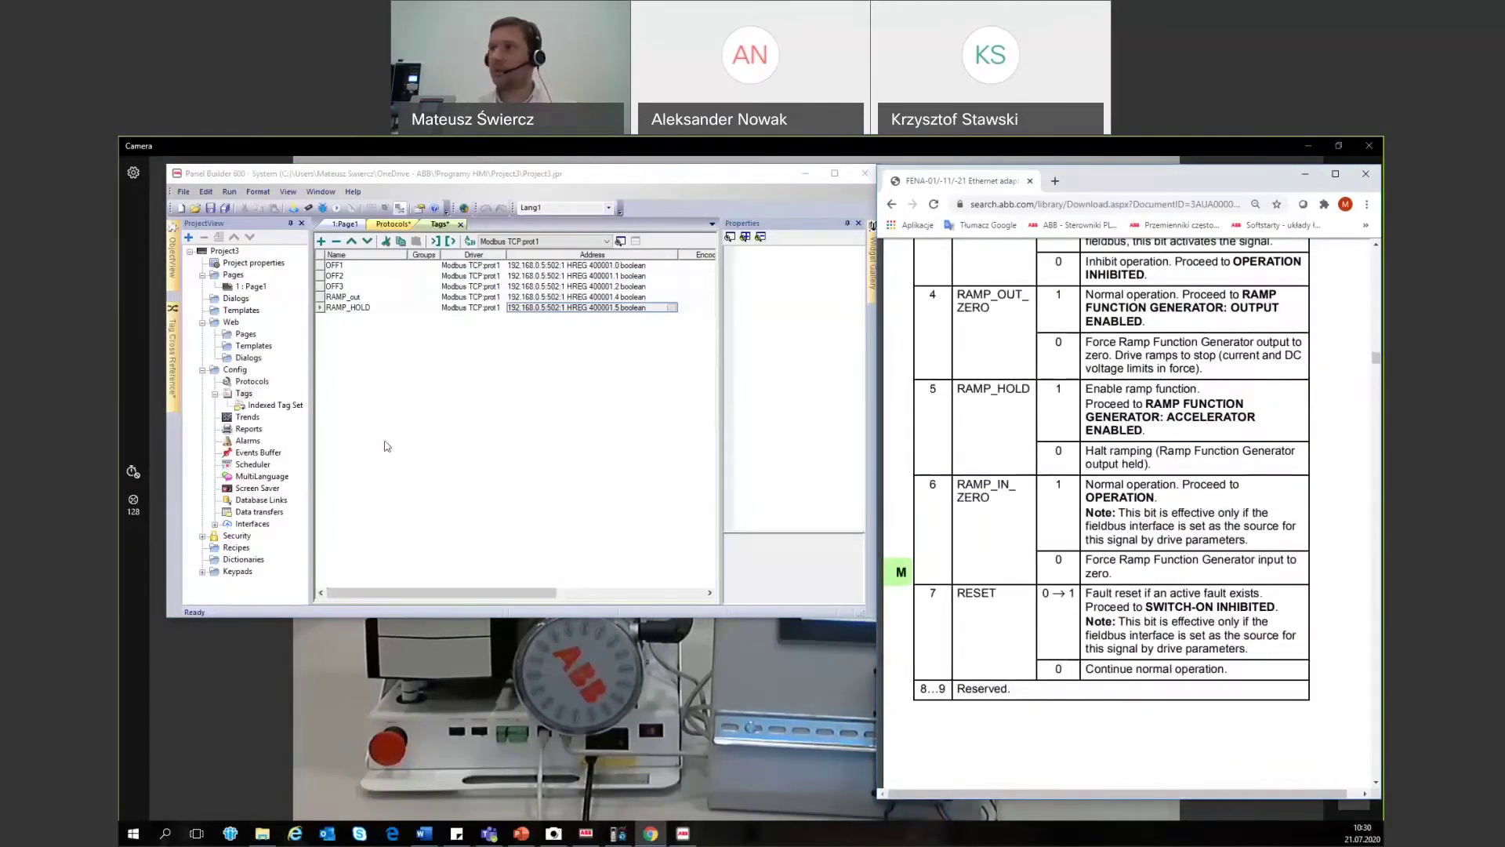
Step: Add a boolean RAMP_IN tag on bit 6 of register 400001
{"action": "left_click", "coordinate": [322, 242]}
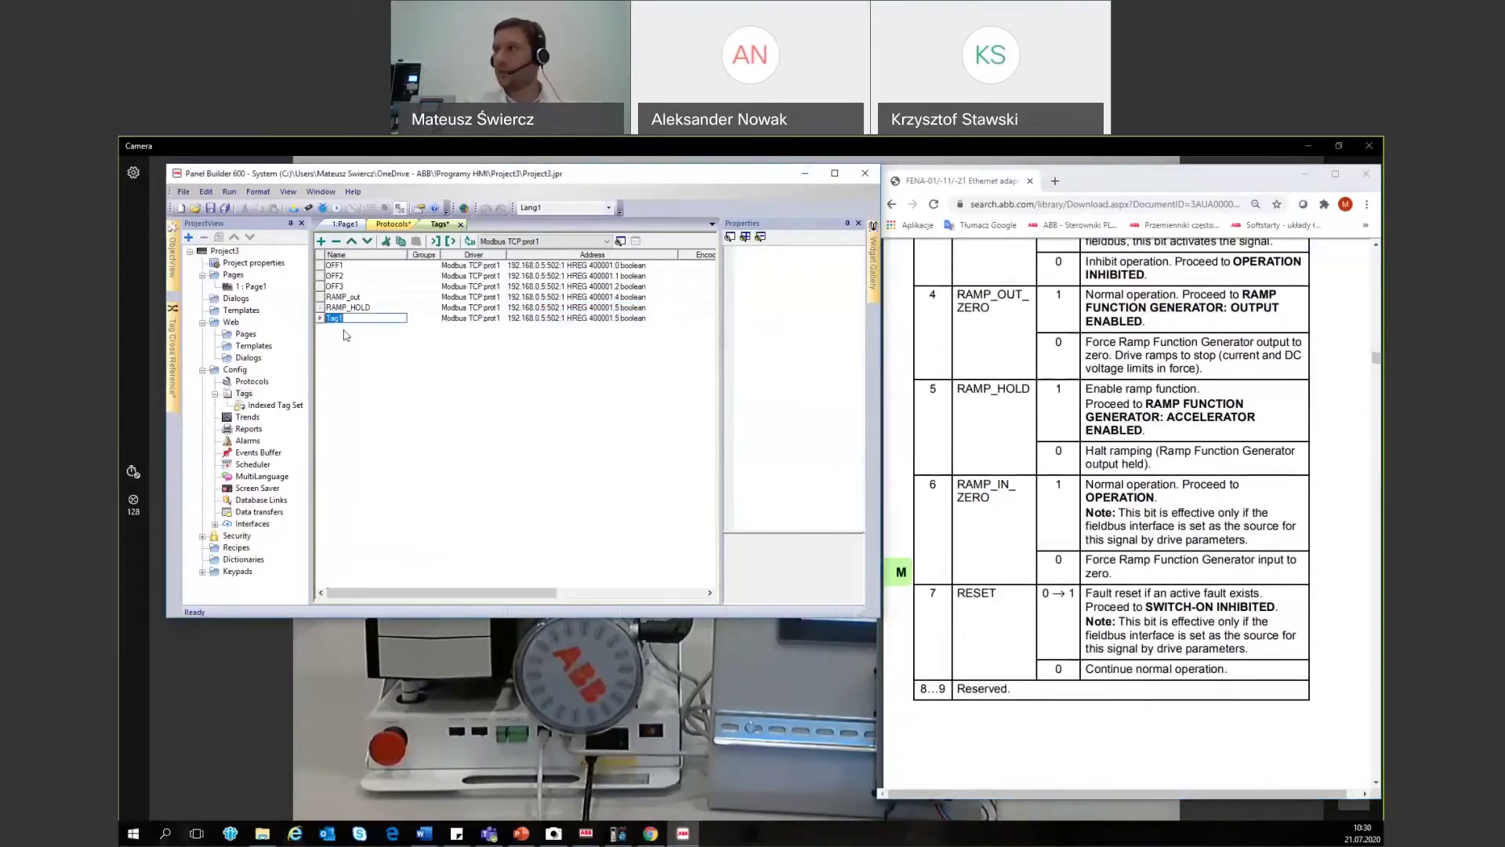
{"action": "type", "text": "RA"}
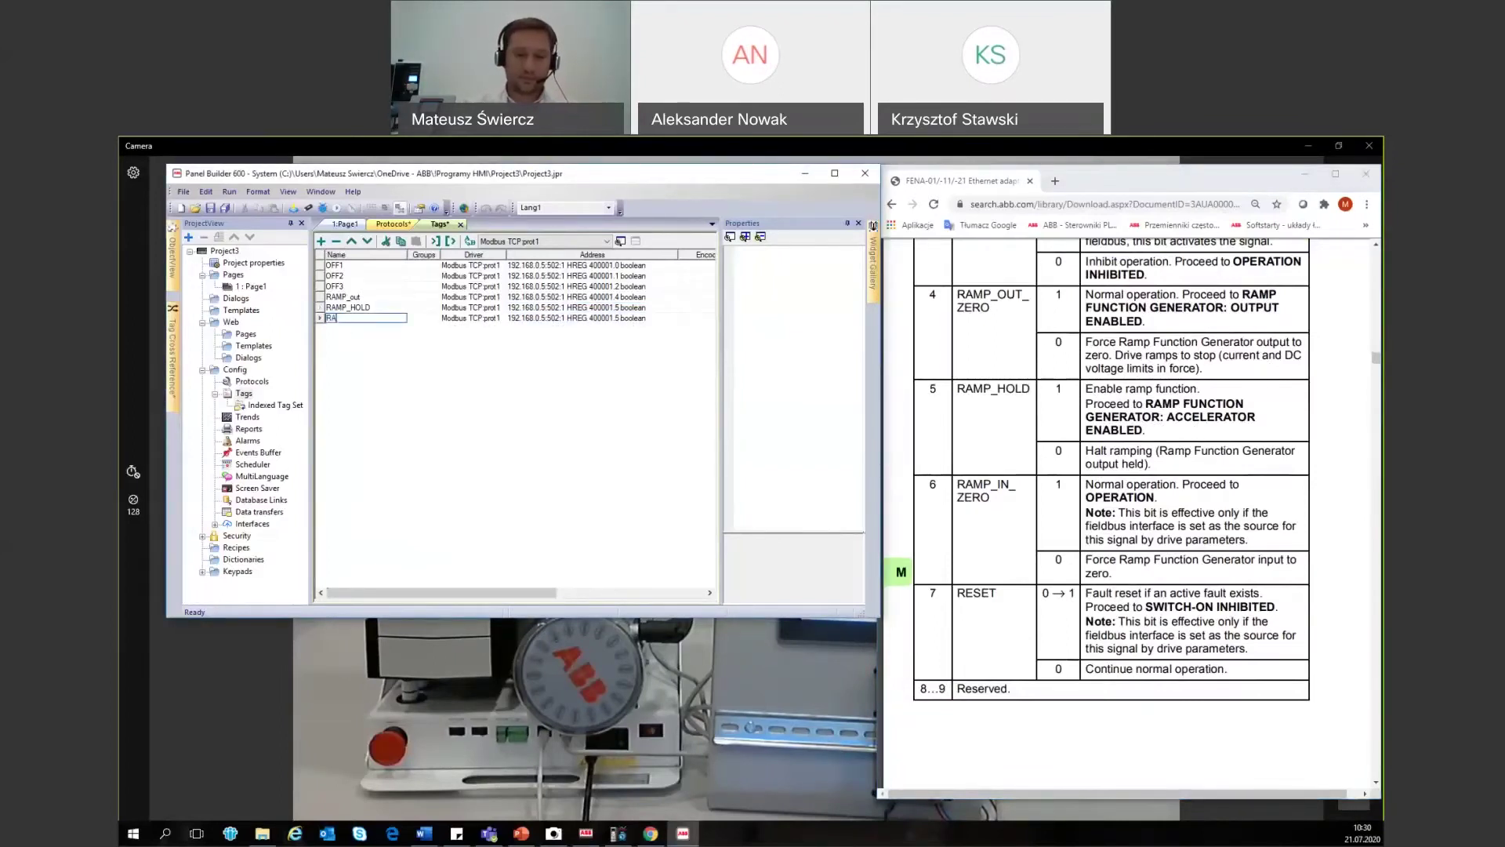
{"action": "type", "text": "MP_IN"}
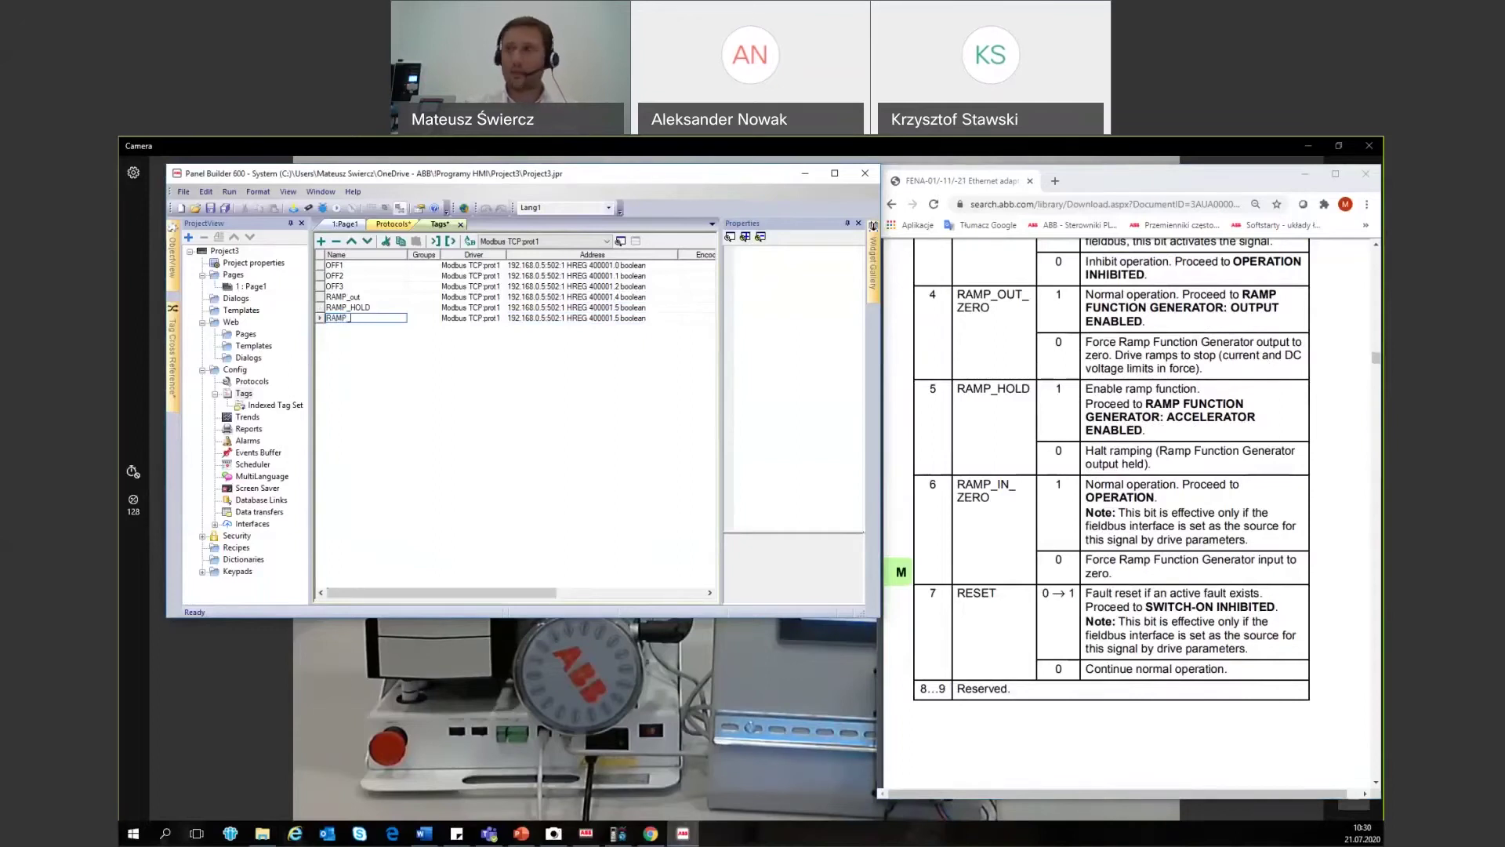
{"action": "key", "text": "Return"}
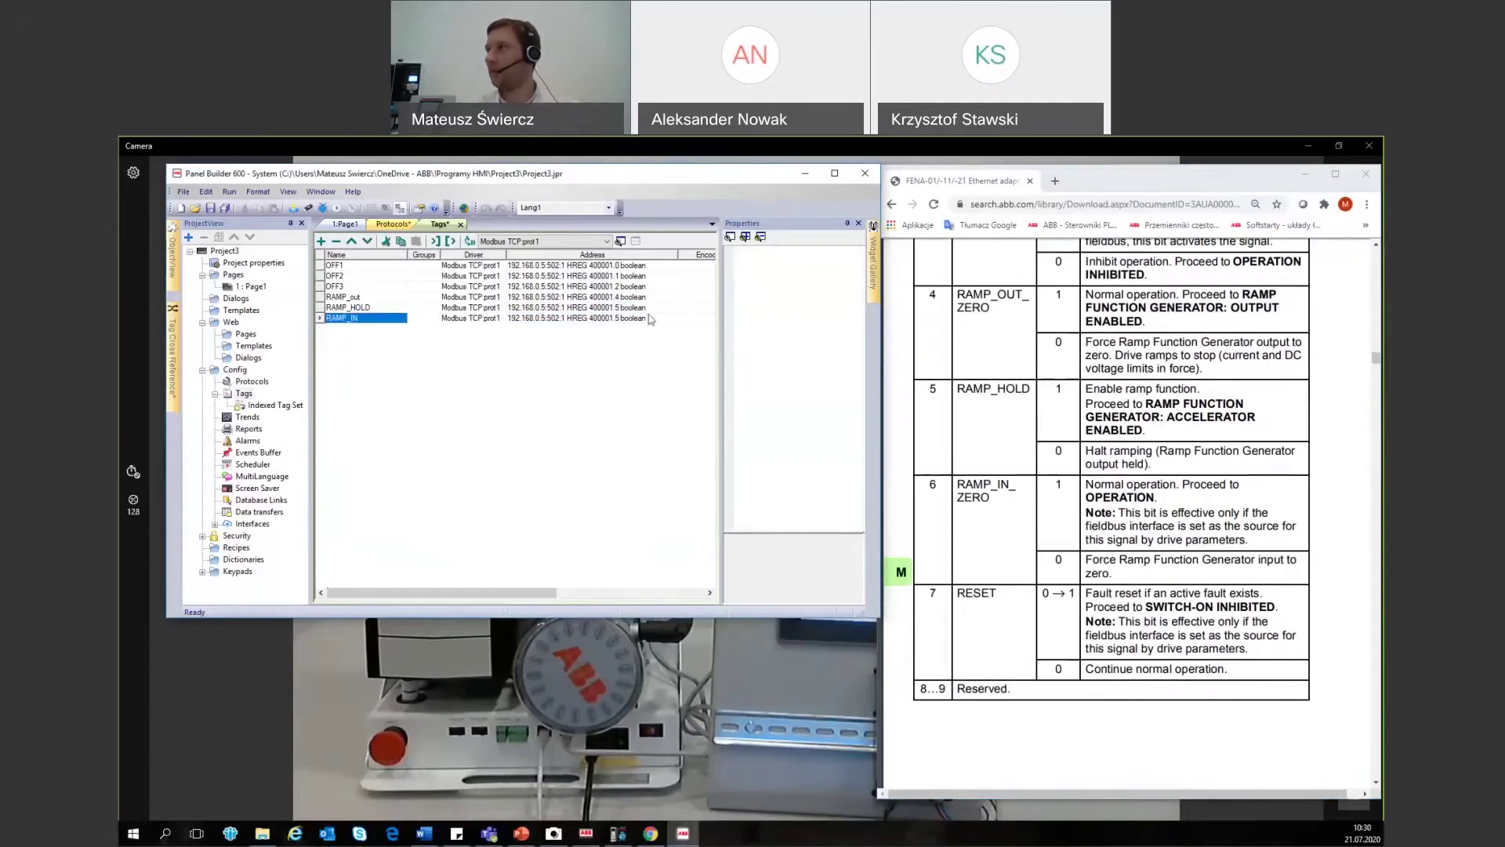
{"action": "left_click", "coordinate": [667, 319]}
{"action": "left_click", "coordinate": [668, 327]}
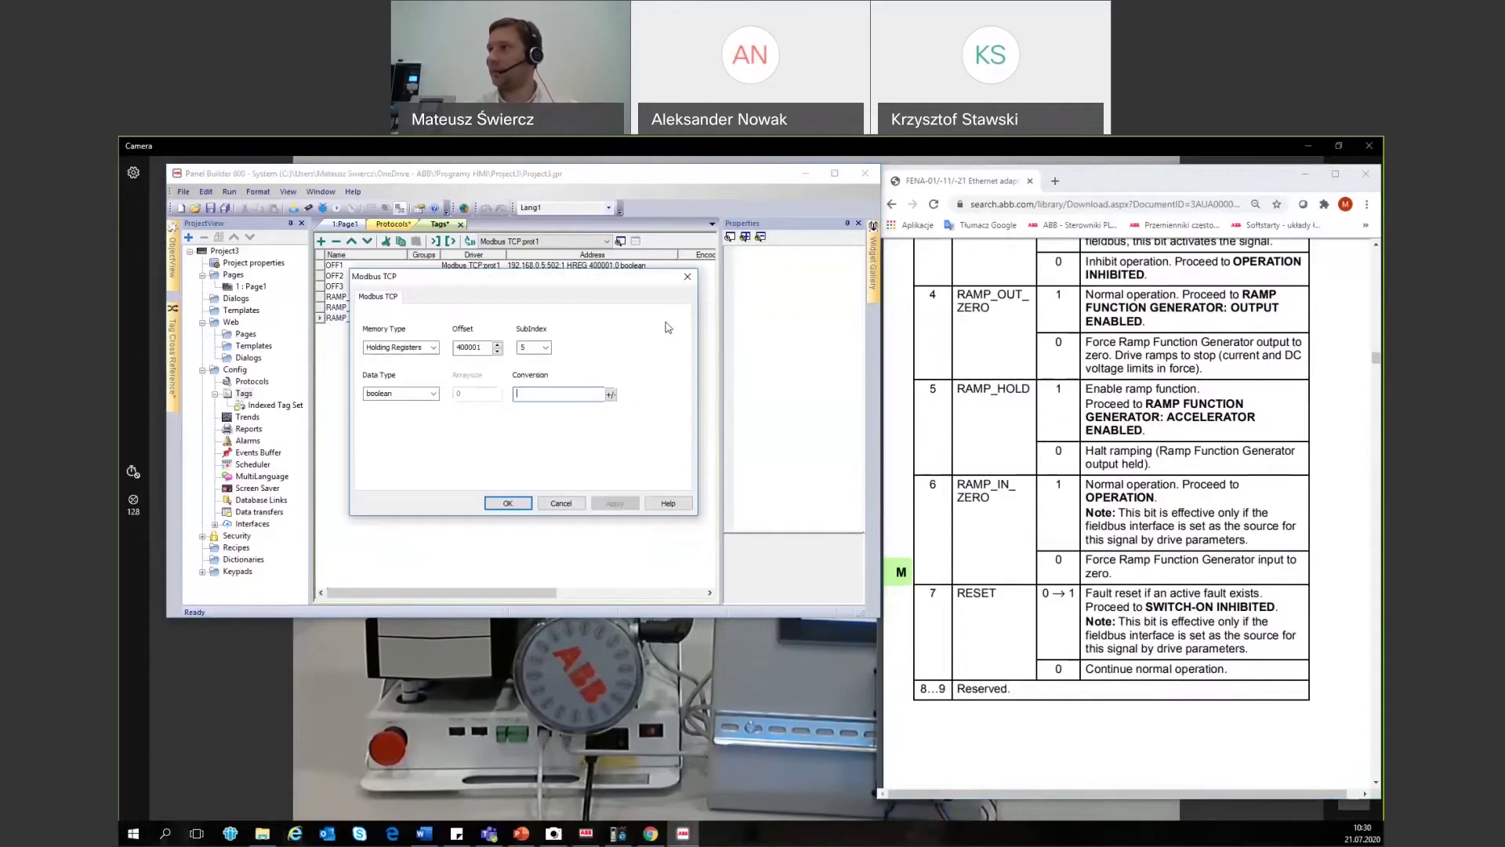
{"action": "left_click", "coordinate": [545, 348]}
{"action": "left_click", "coordinate": [537, 421]}
{"action": "left_click", "coordinate": [509, 503]}
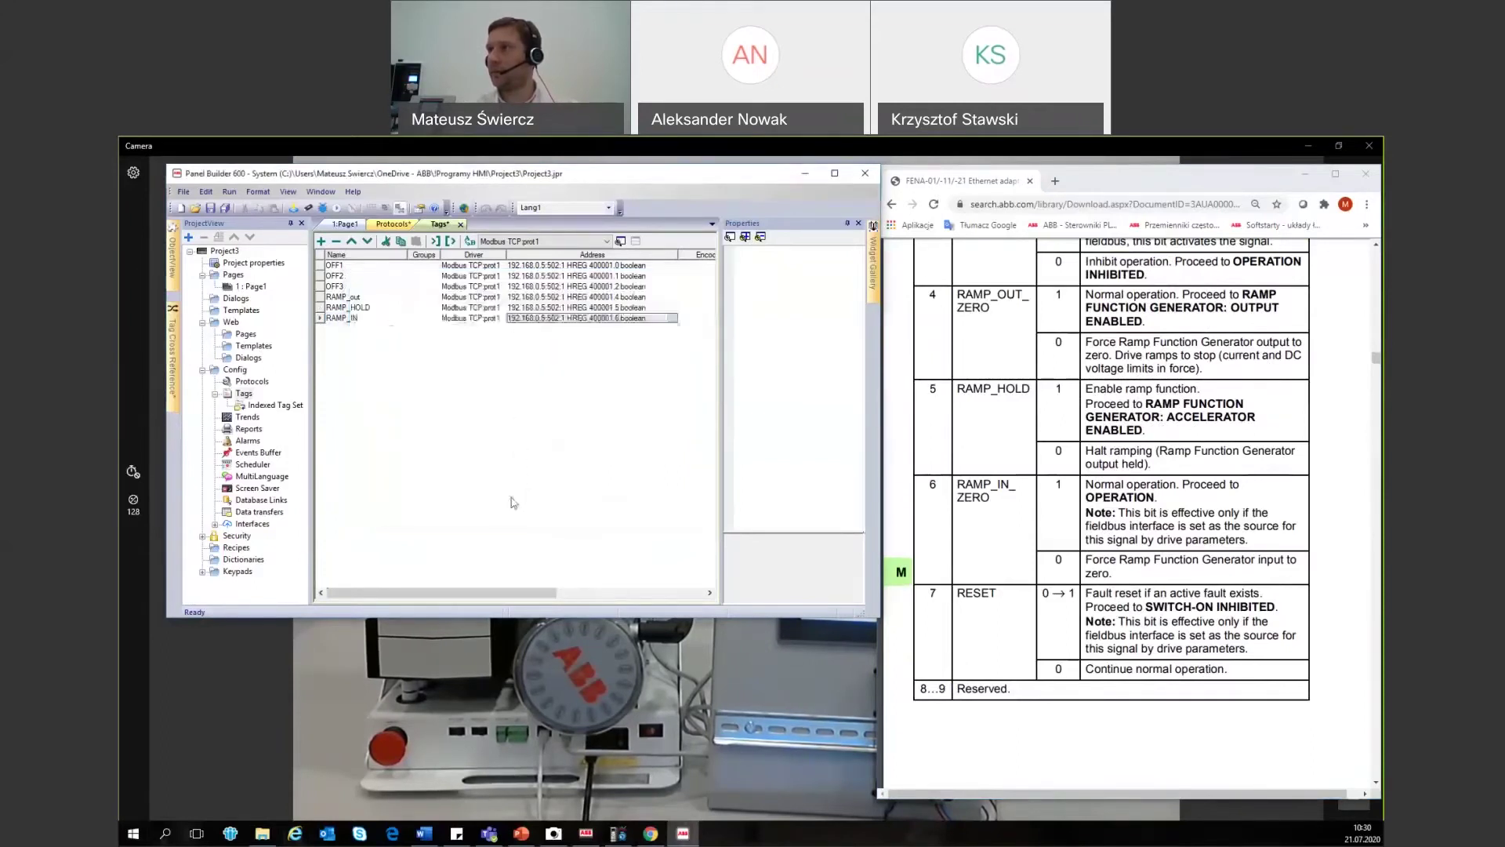
{"action": "left_click_drag", "start_coordinate": [463, 594], "coordinate": [407, 602]}
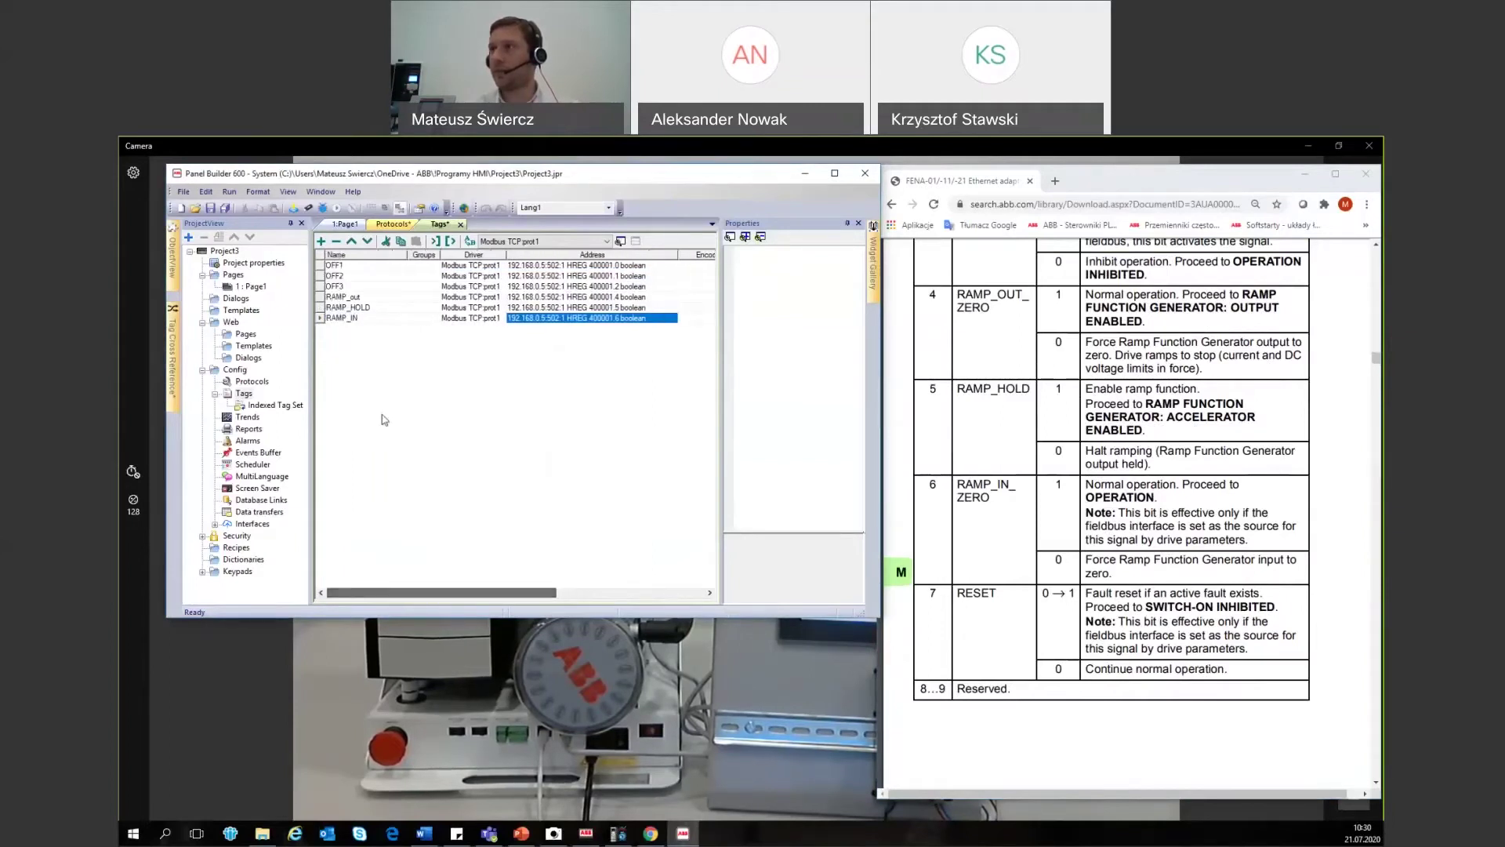
Step: Add a boolean RESET tag on bit 7 of register 400001
{"action": "left_click", "coordinate": [322, 242]}
{"action": "type", "text": "RES"}
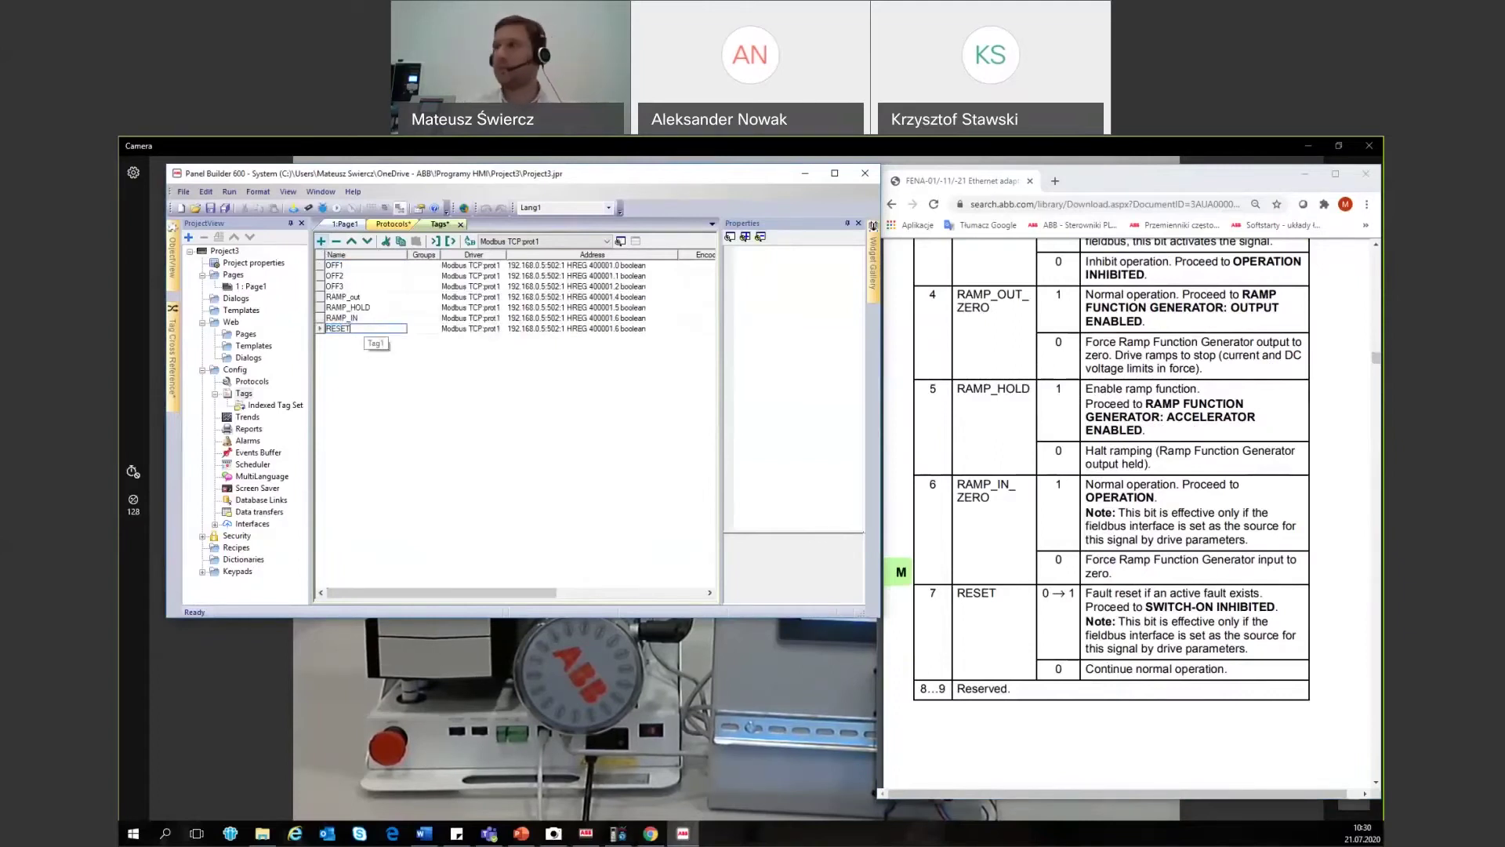
{"action": "type", "text": "ET"}
{"action": "left_click", "coordinate": [632, 330]}
{"action": "left_click", "coordinate": [672, 329]}
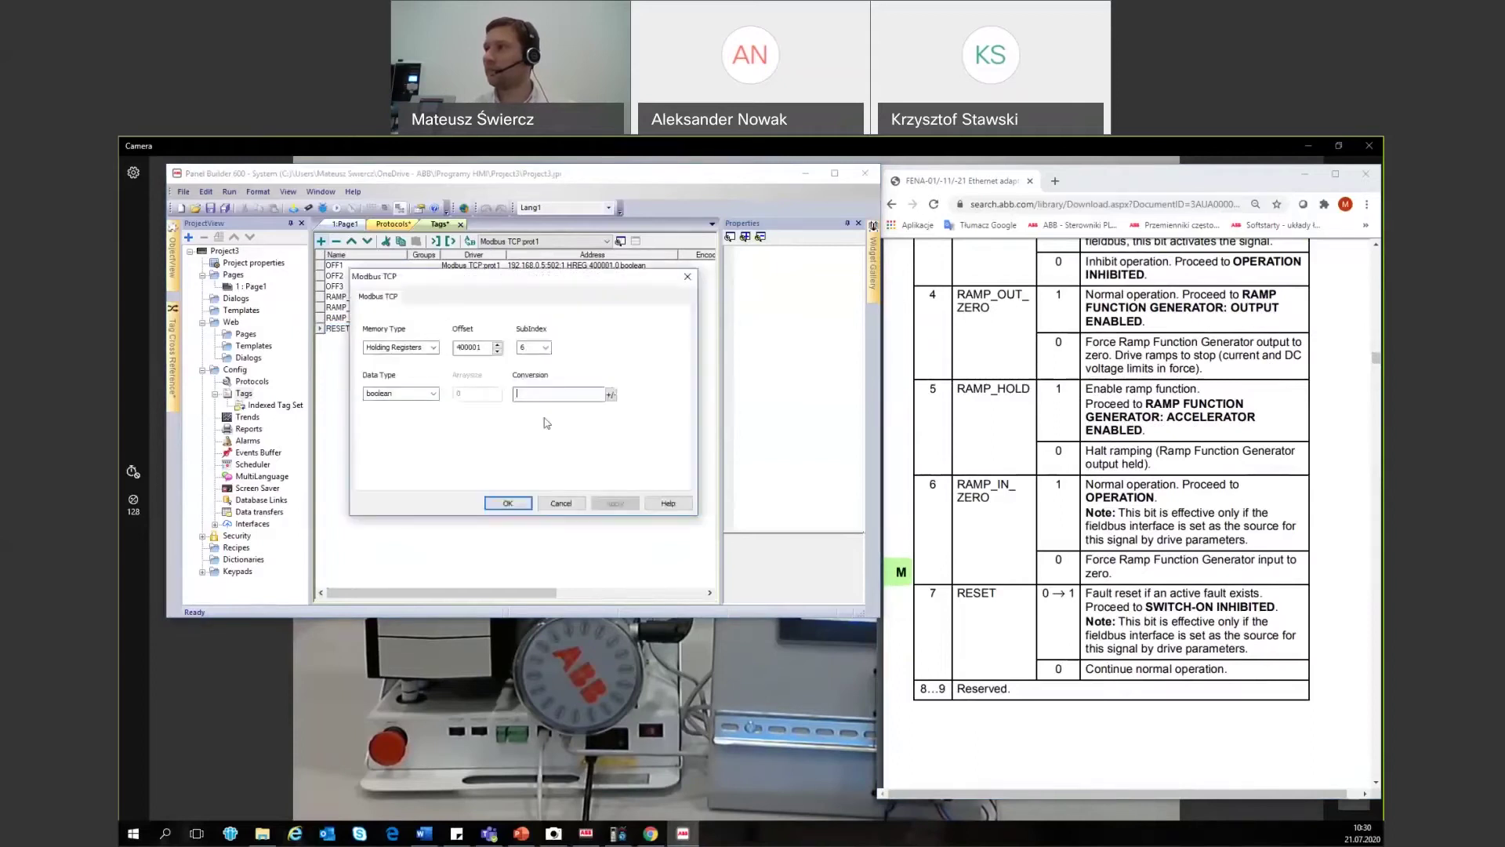
{"action": "left_click", "coordinate": [545, 348]}
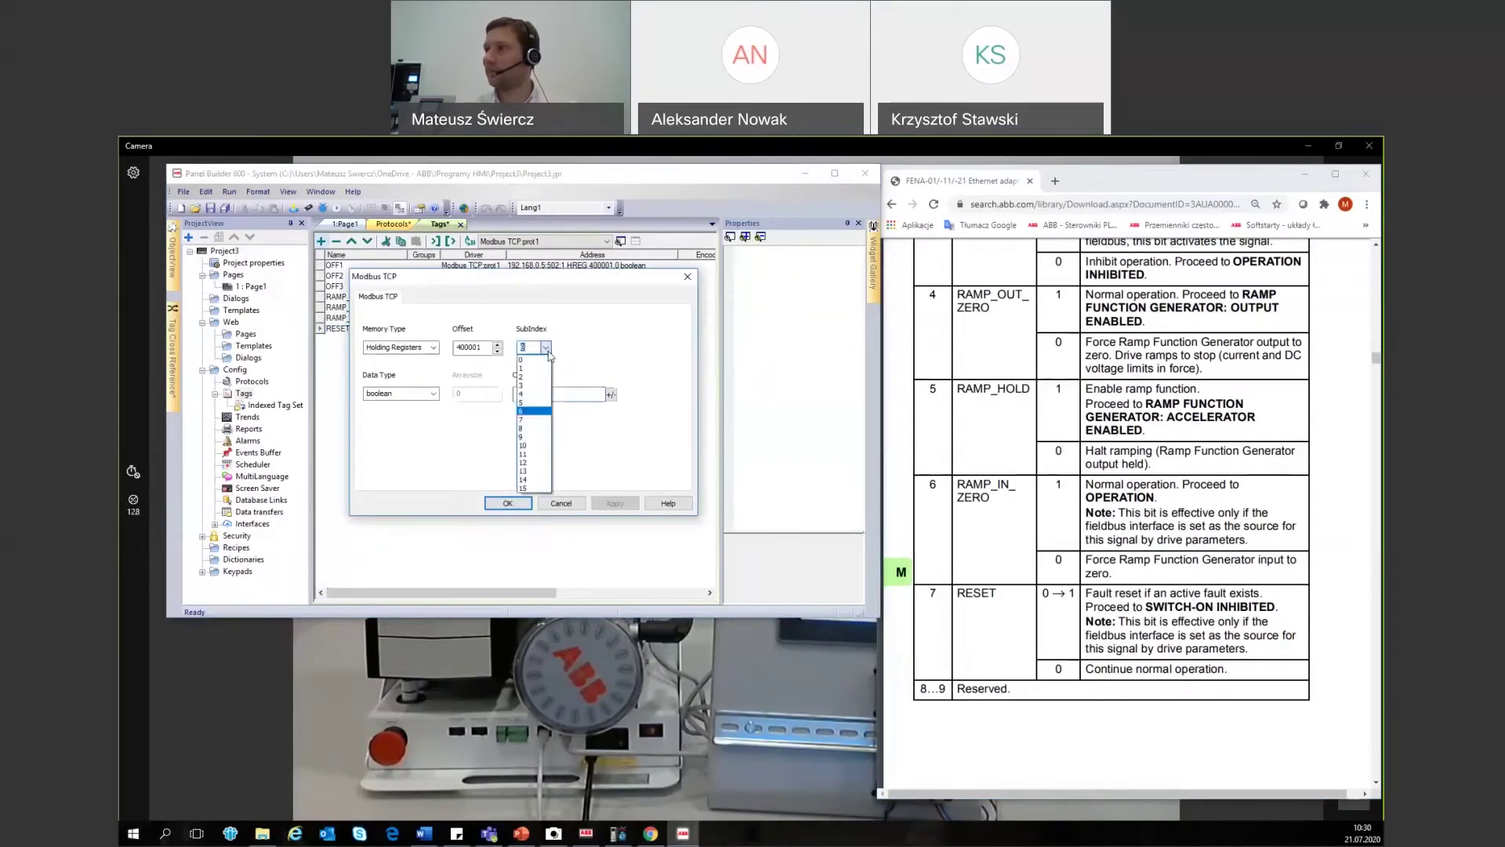
{"action": "left_click", "coordinate": [533, 420]}
{"action": "left_click", "coordinate": [508, 503]}
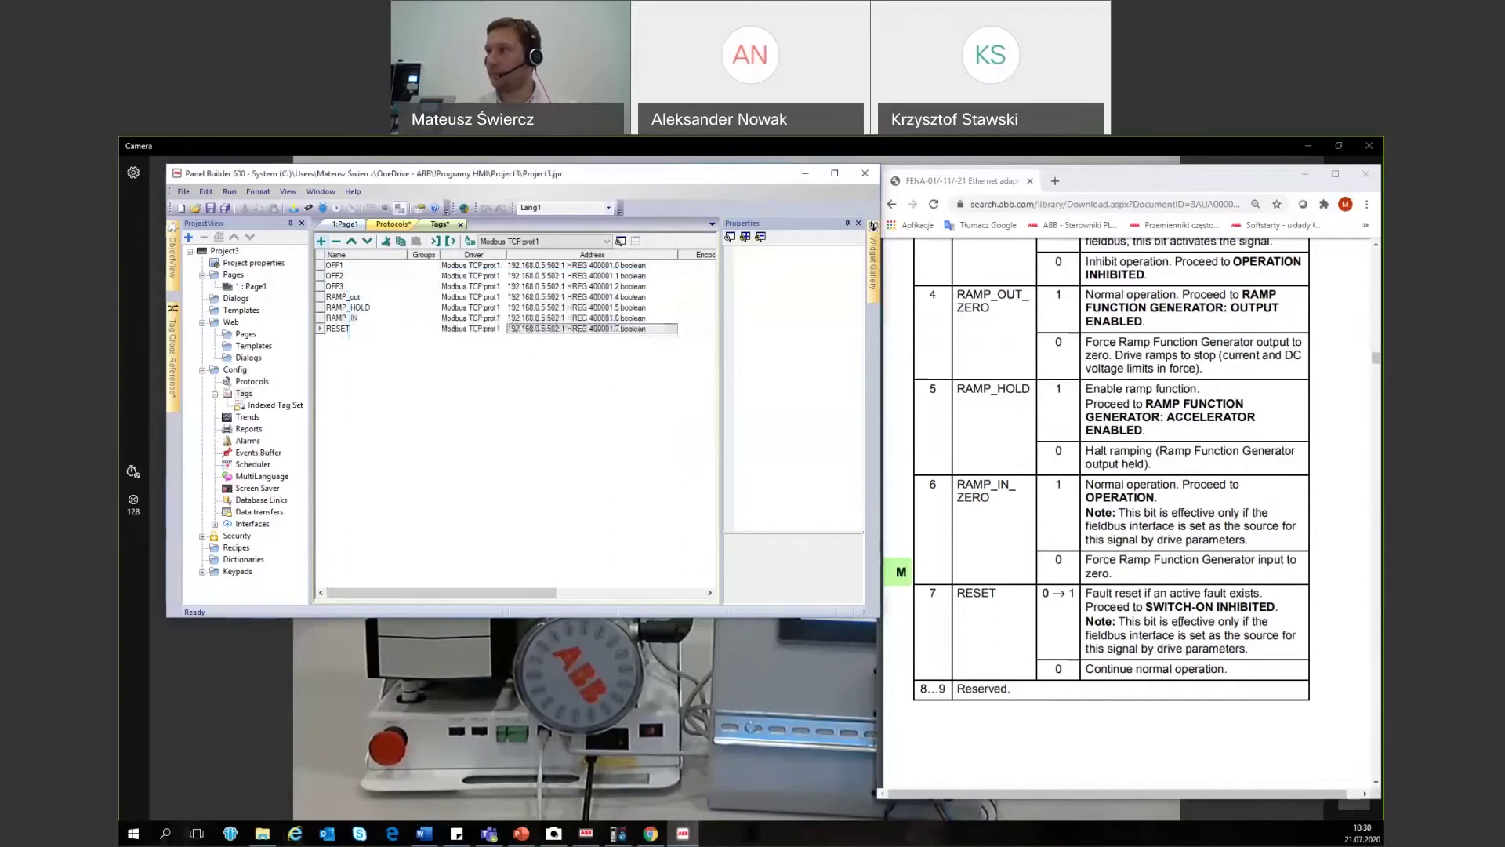
{"action": "scroll", "coordinate": [1098, 588], "scroll_direction": "down", "scroll_amount": 10}
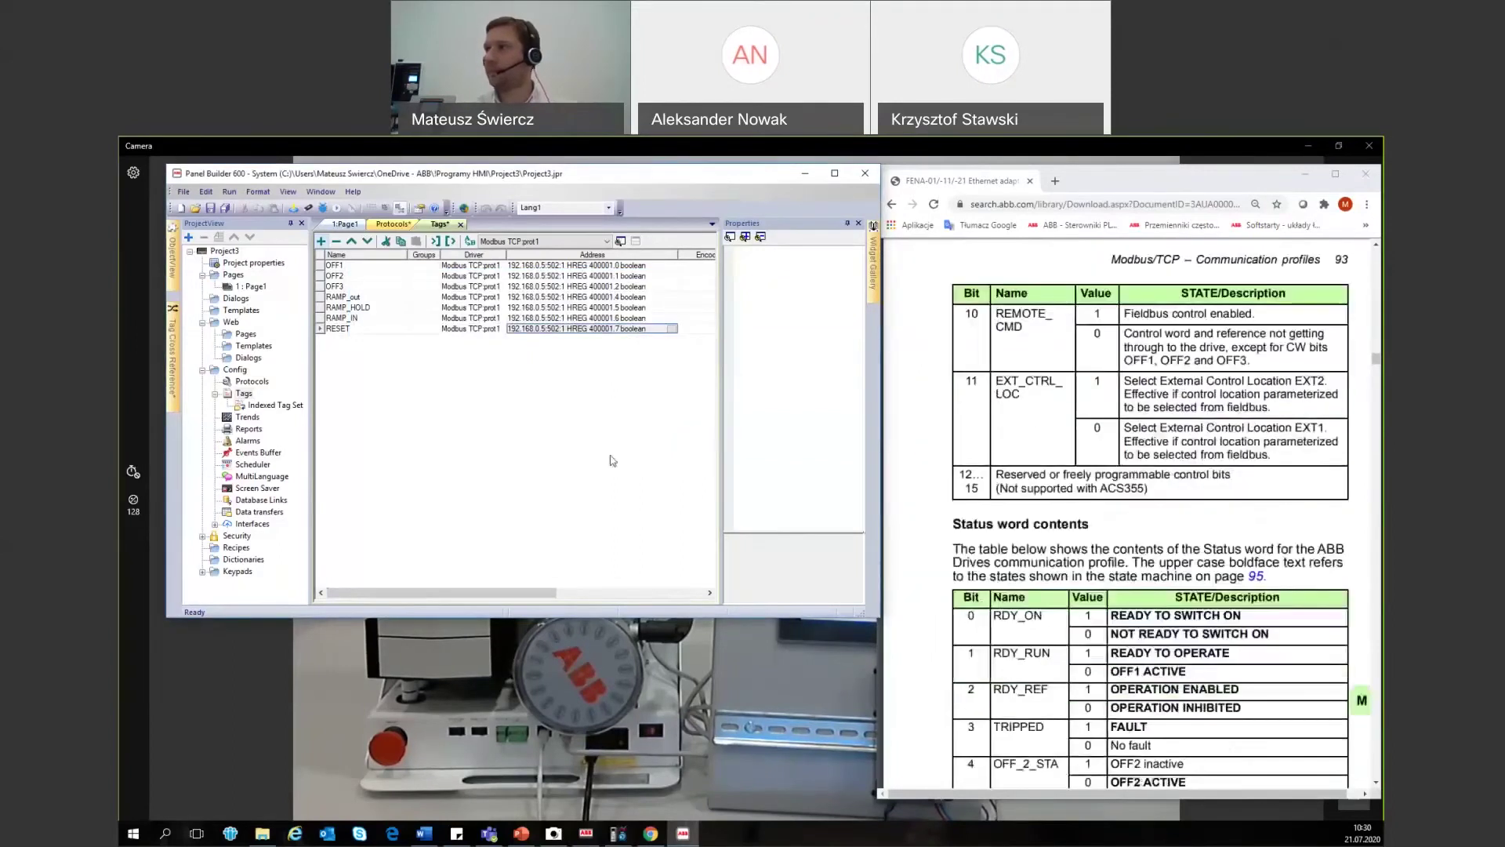
{"action": "left_click", "coordinate": [613, 460]}
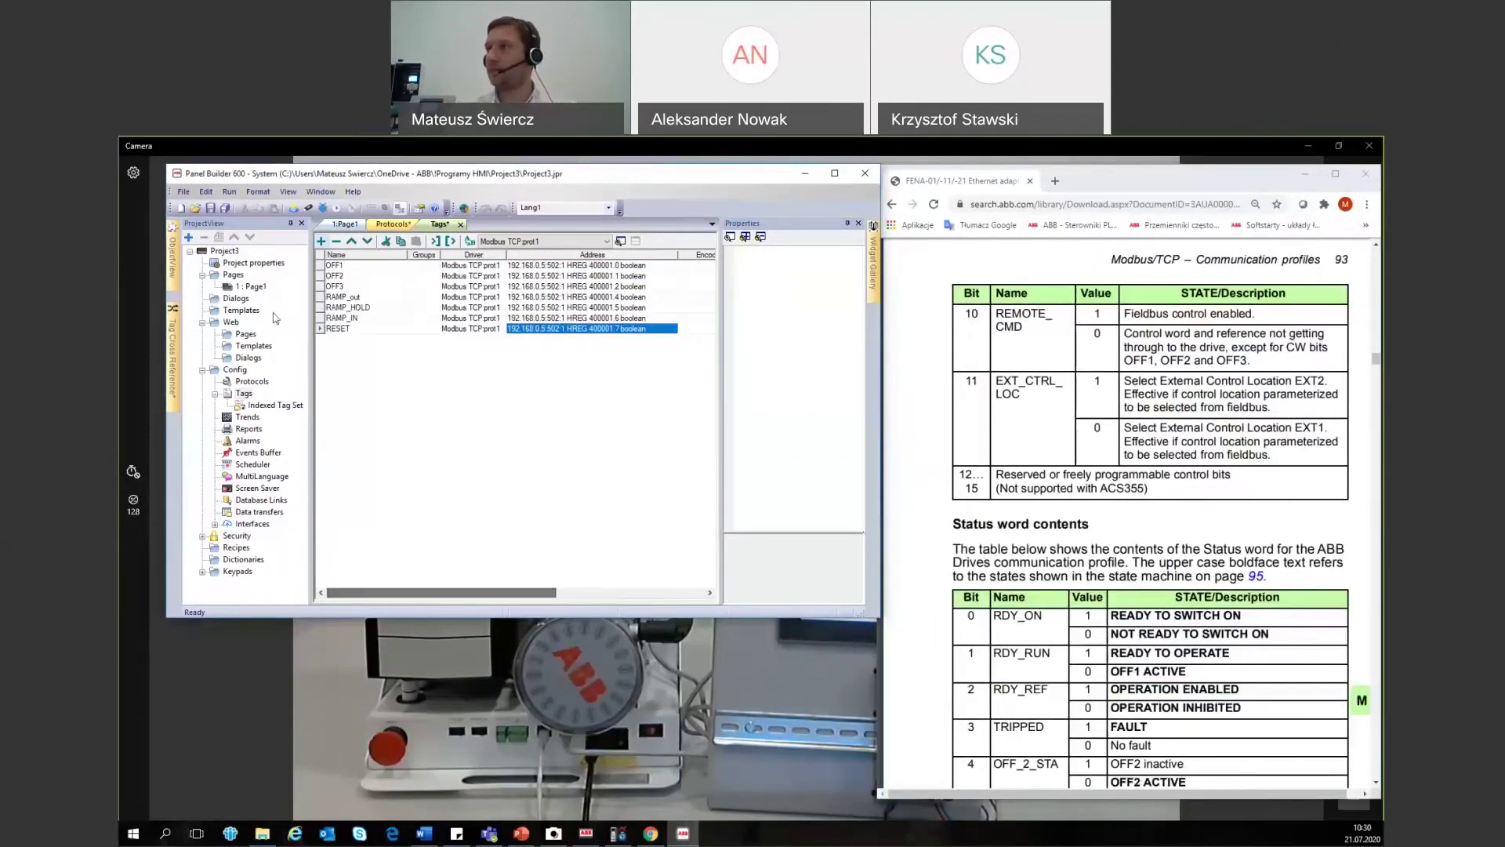
Step: Create the STEROWANIE_ZEW tag with SubIndex 10 on holding register 400001
{"action": "left_click", "coordinate": [322, 242]}
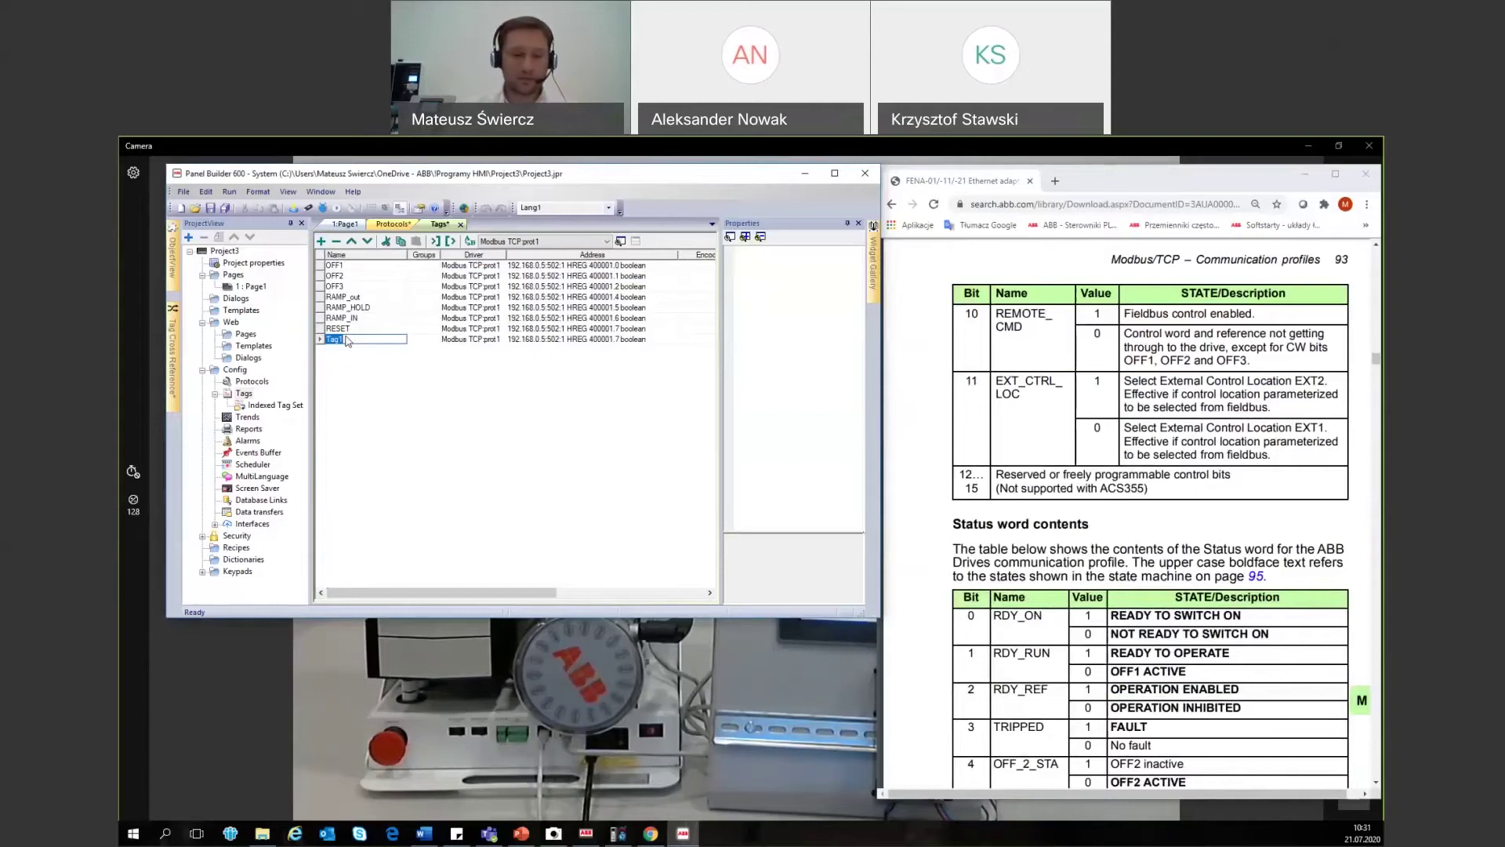
{"action": "type", "text": "STEROWANIE"}
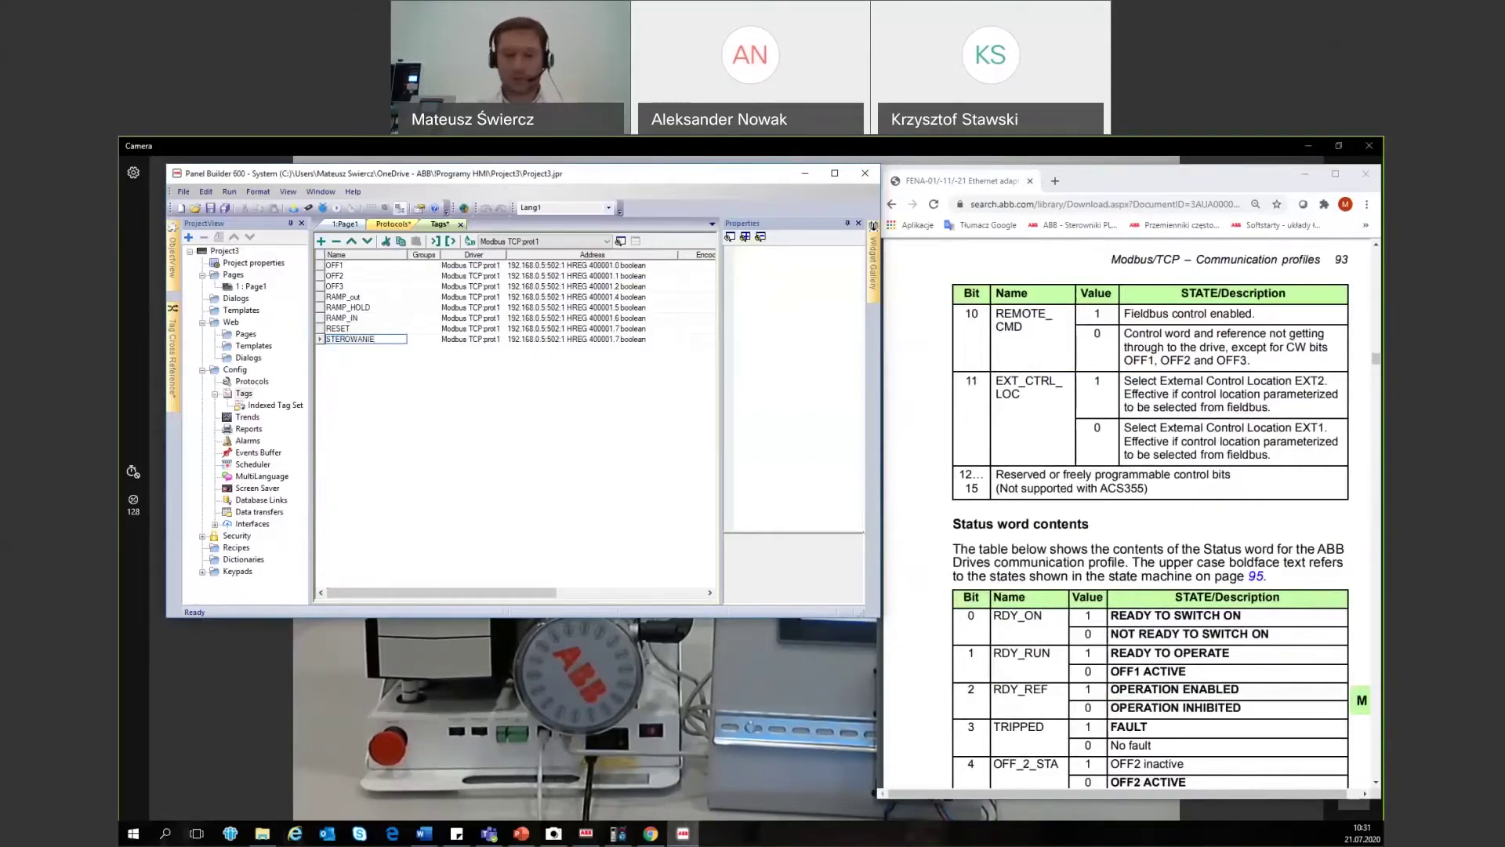
{"action": "type", "text": "_ZEW"}
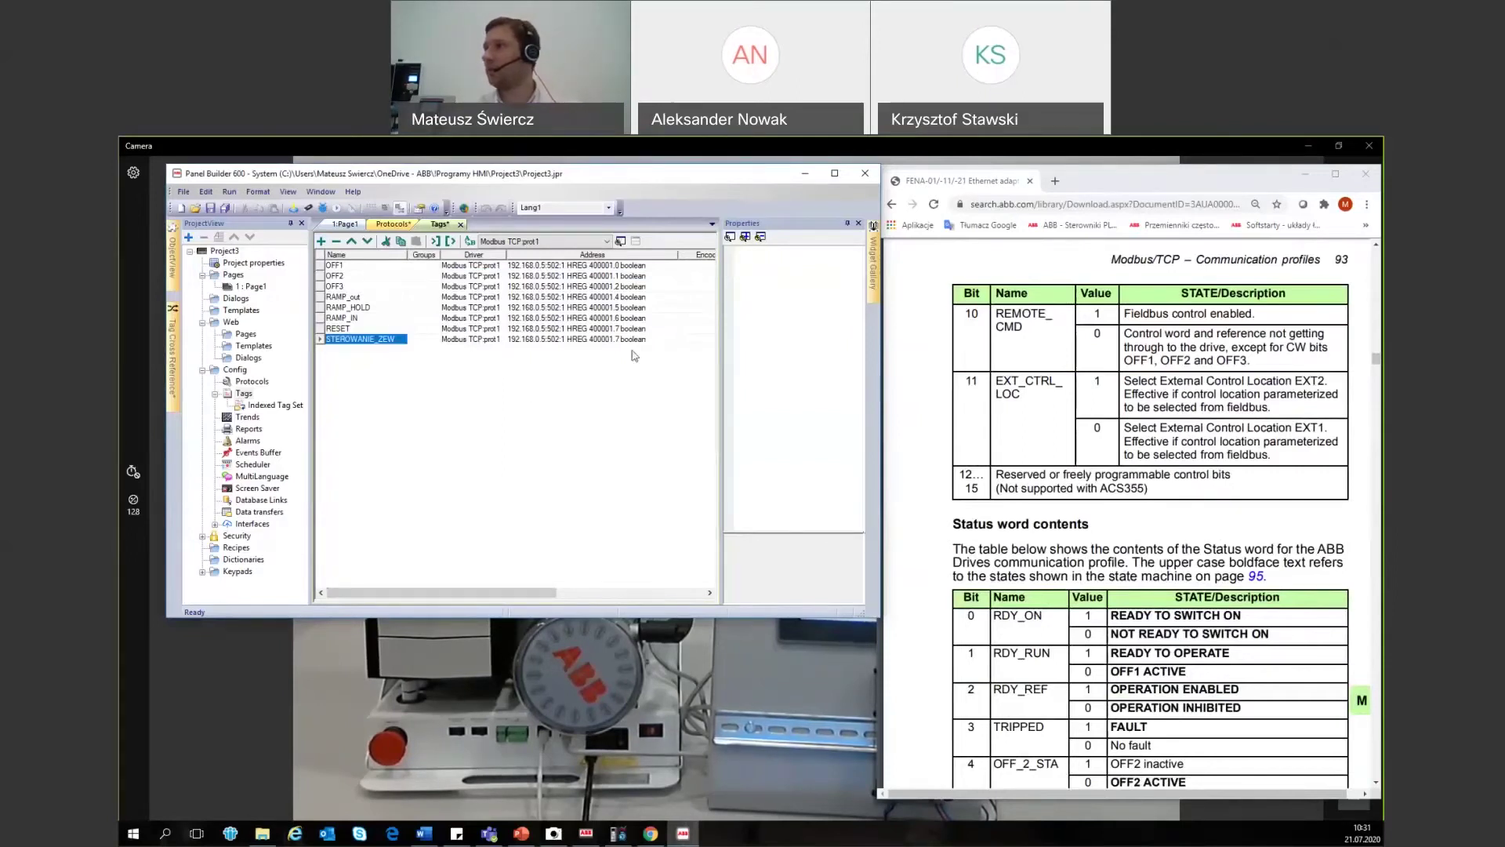
{"action": "left_click", "coordinate": [668, 342]}
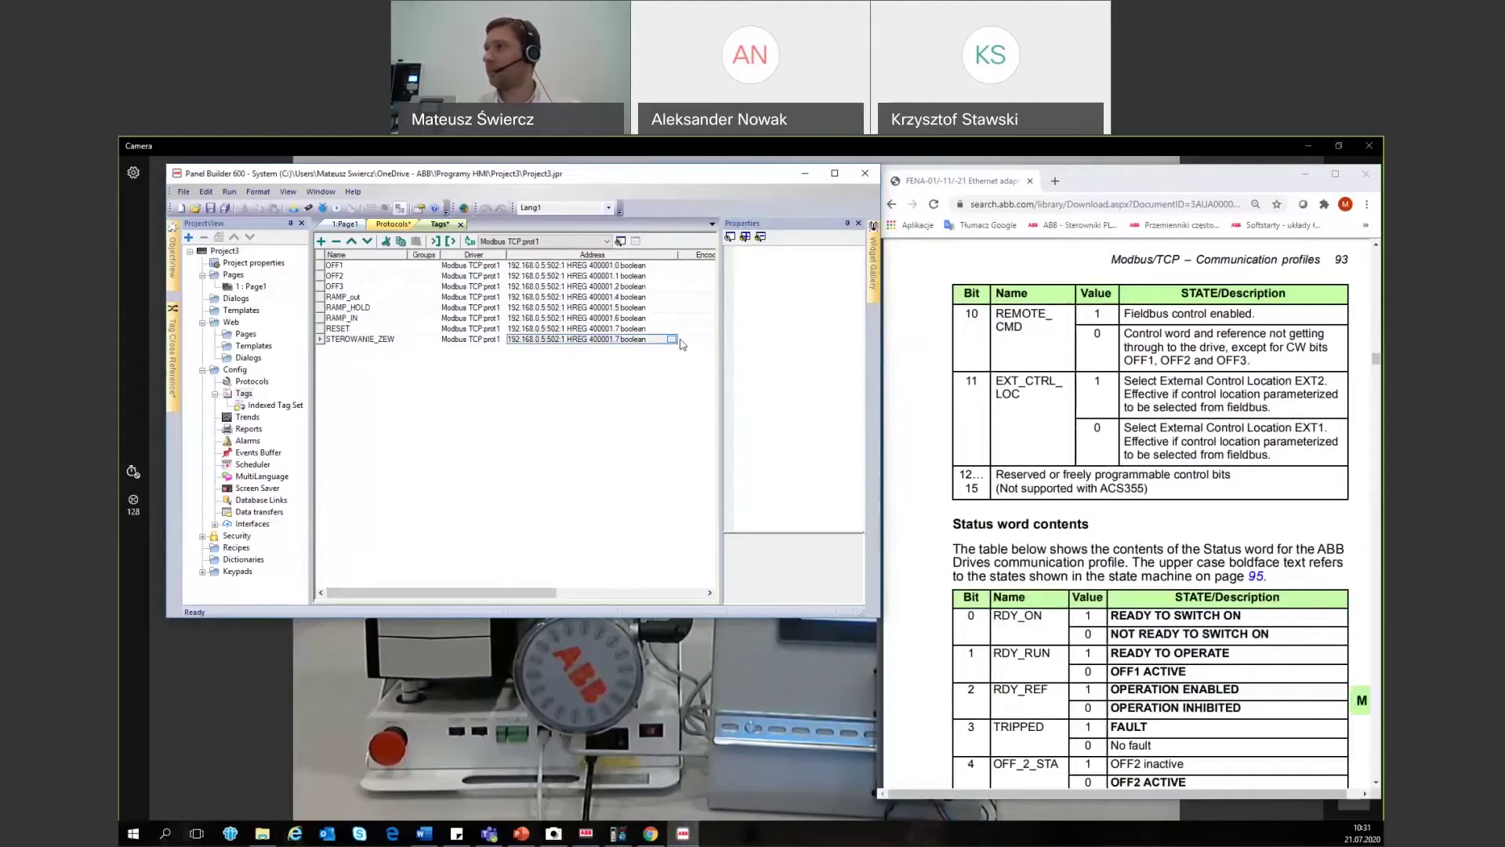
{"action": "left_click", "coordinate": [671, 341]}
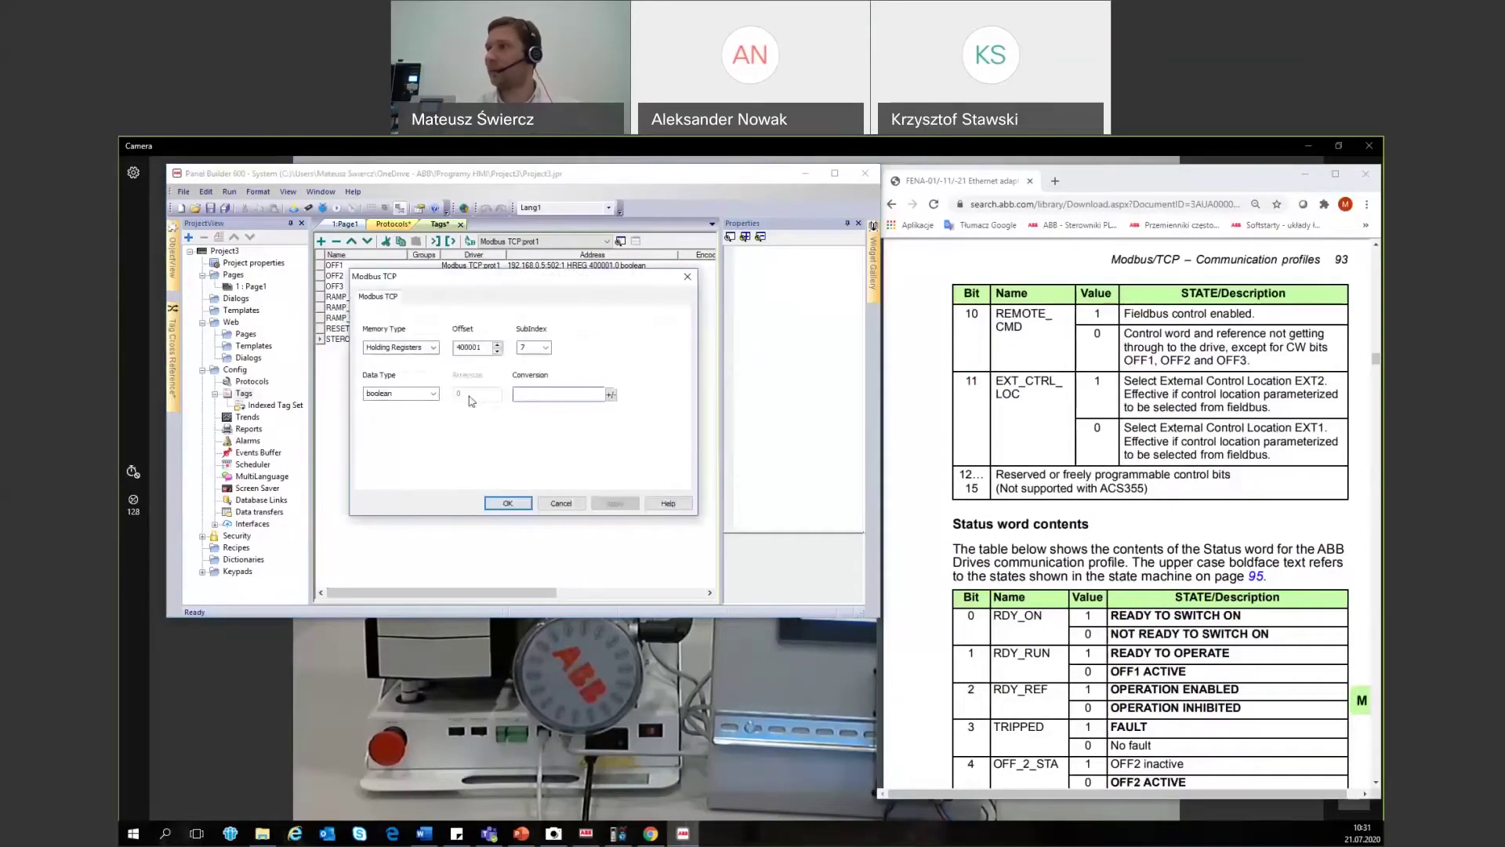
{"action": "left_click", "coordinate": [545, 347]}
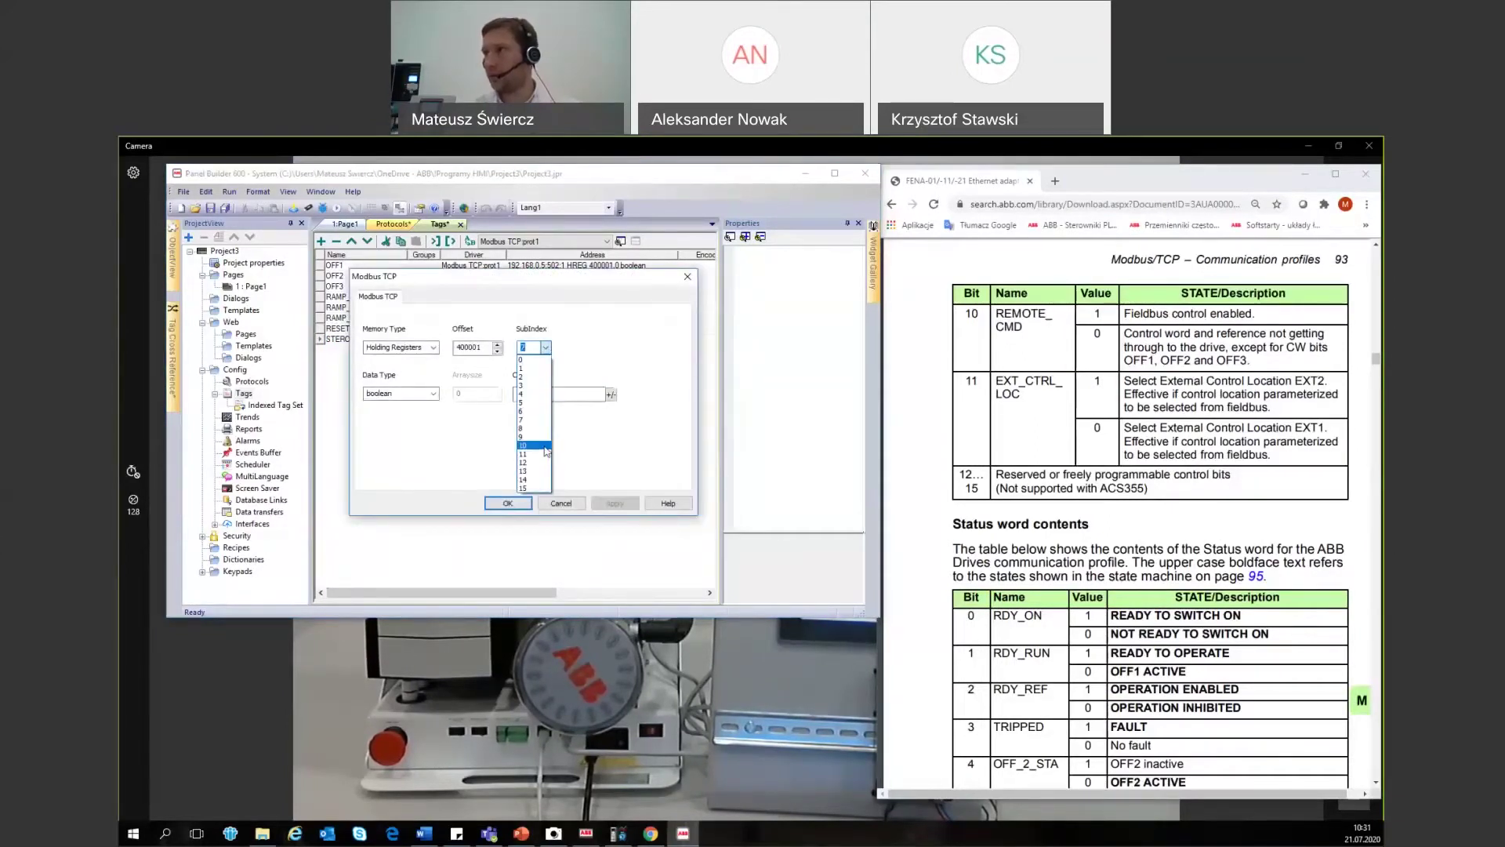
{"action": "left_click", "coordinate": [533, 446]}
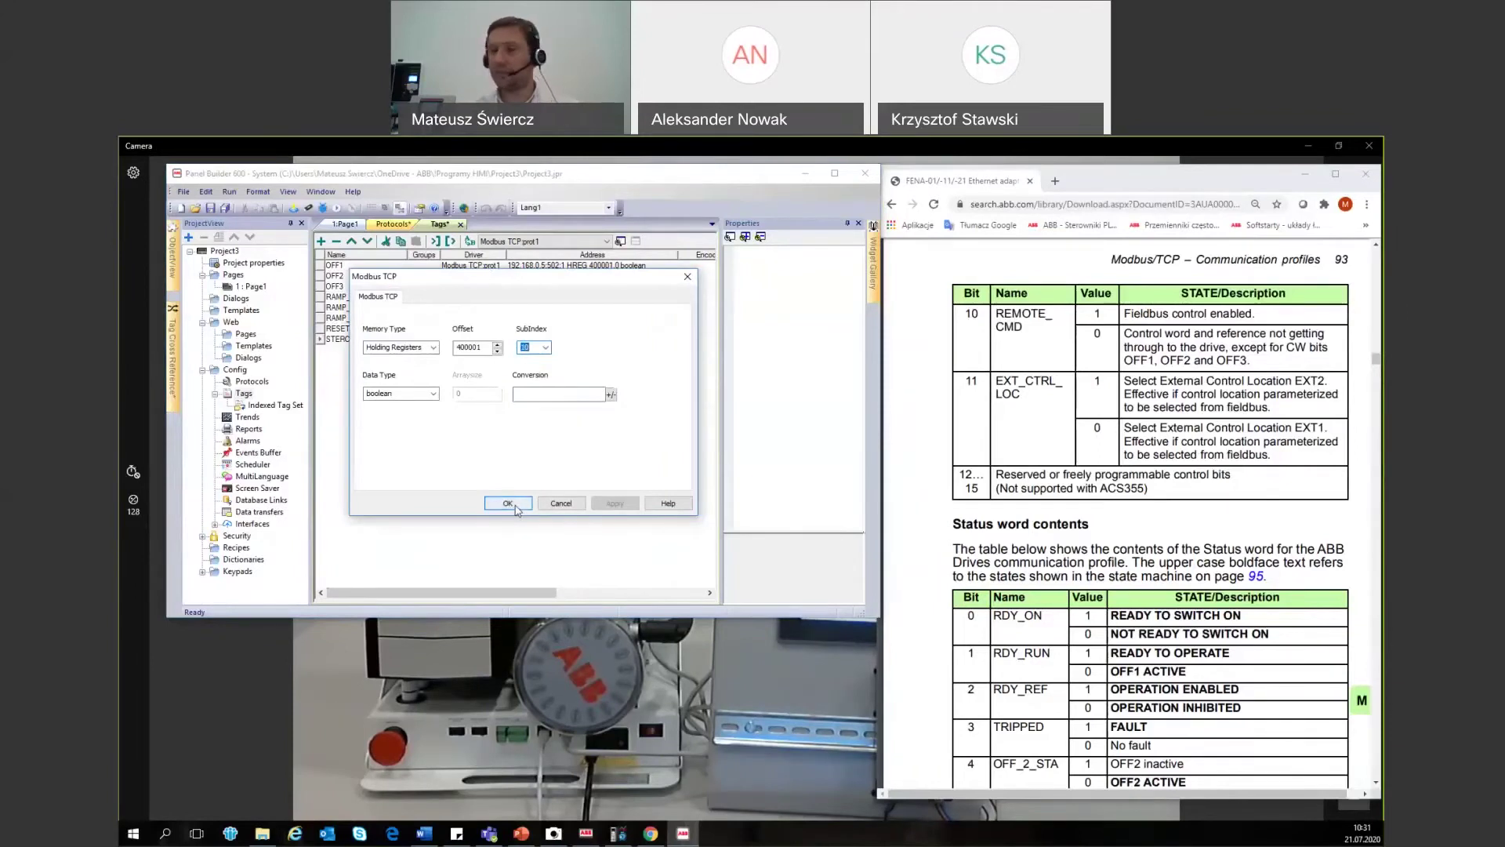
{"action": "left_click", "coordinate": [509, 503]}
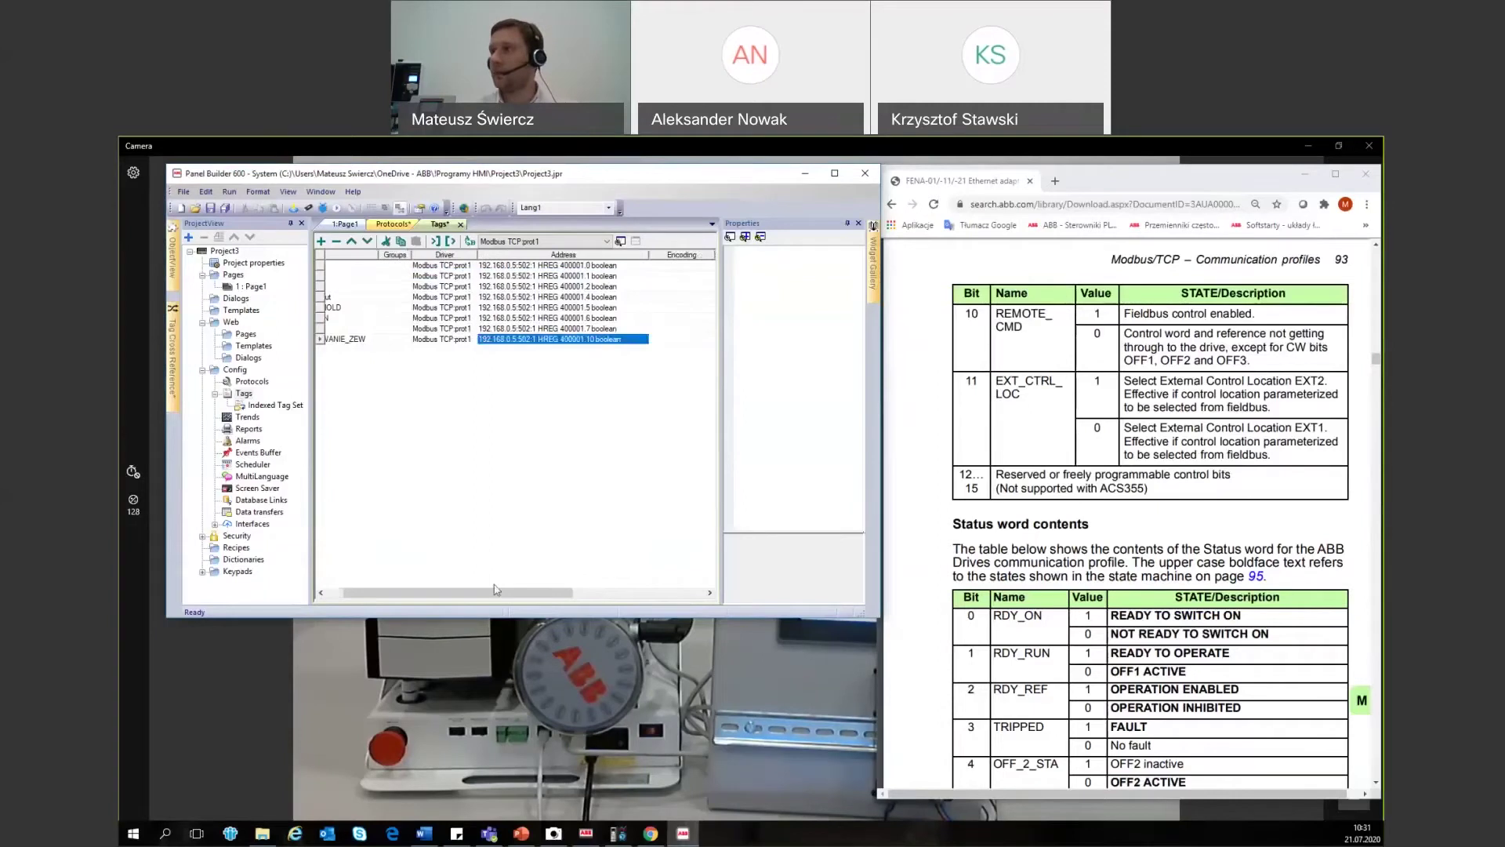
{"action": "left_click", "coordinate": [431, 594]}
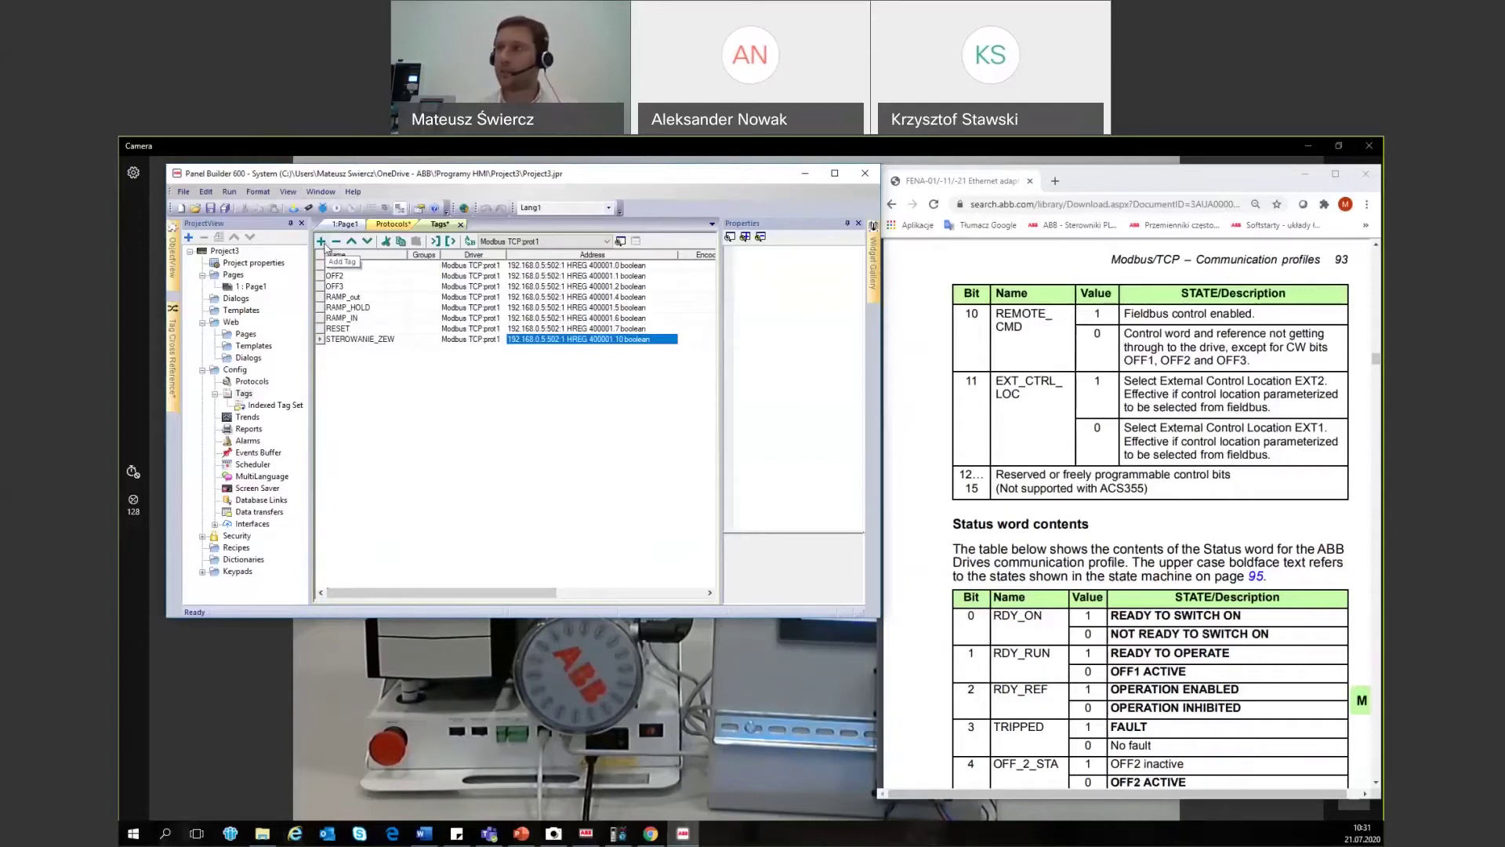
Step: Insert a new tag row and name it Predkosc_zadana
{"action": "left_click", "coordinate": [322, 242]}
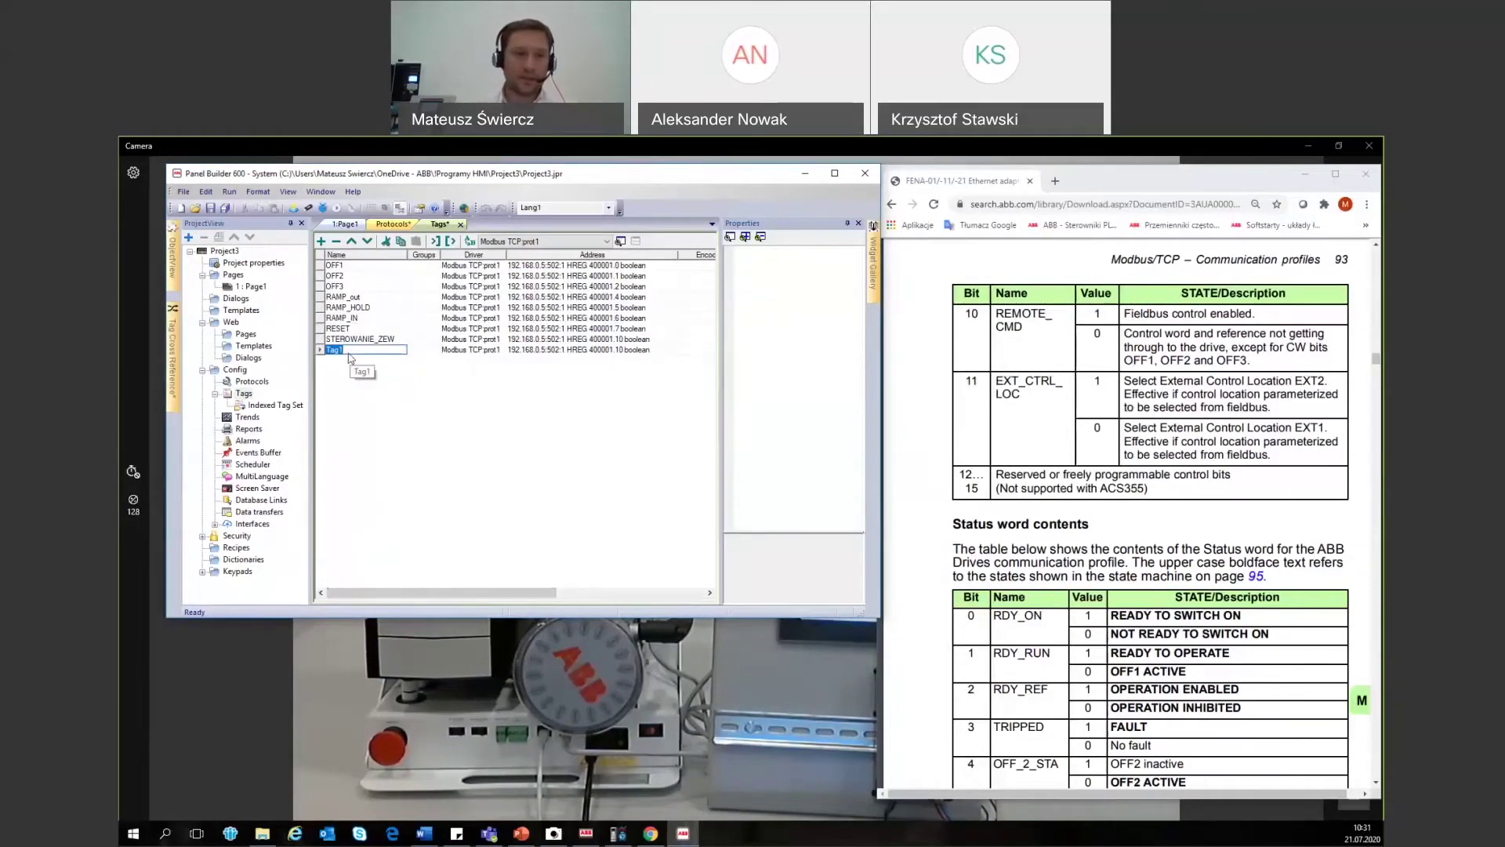
{"action": "type", "text": "P"}
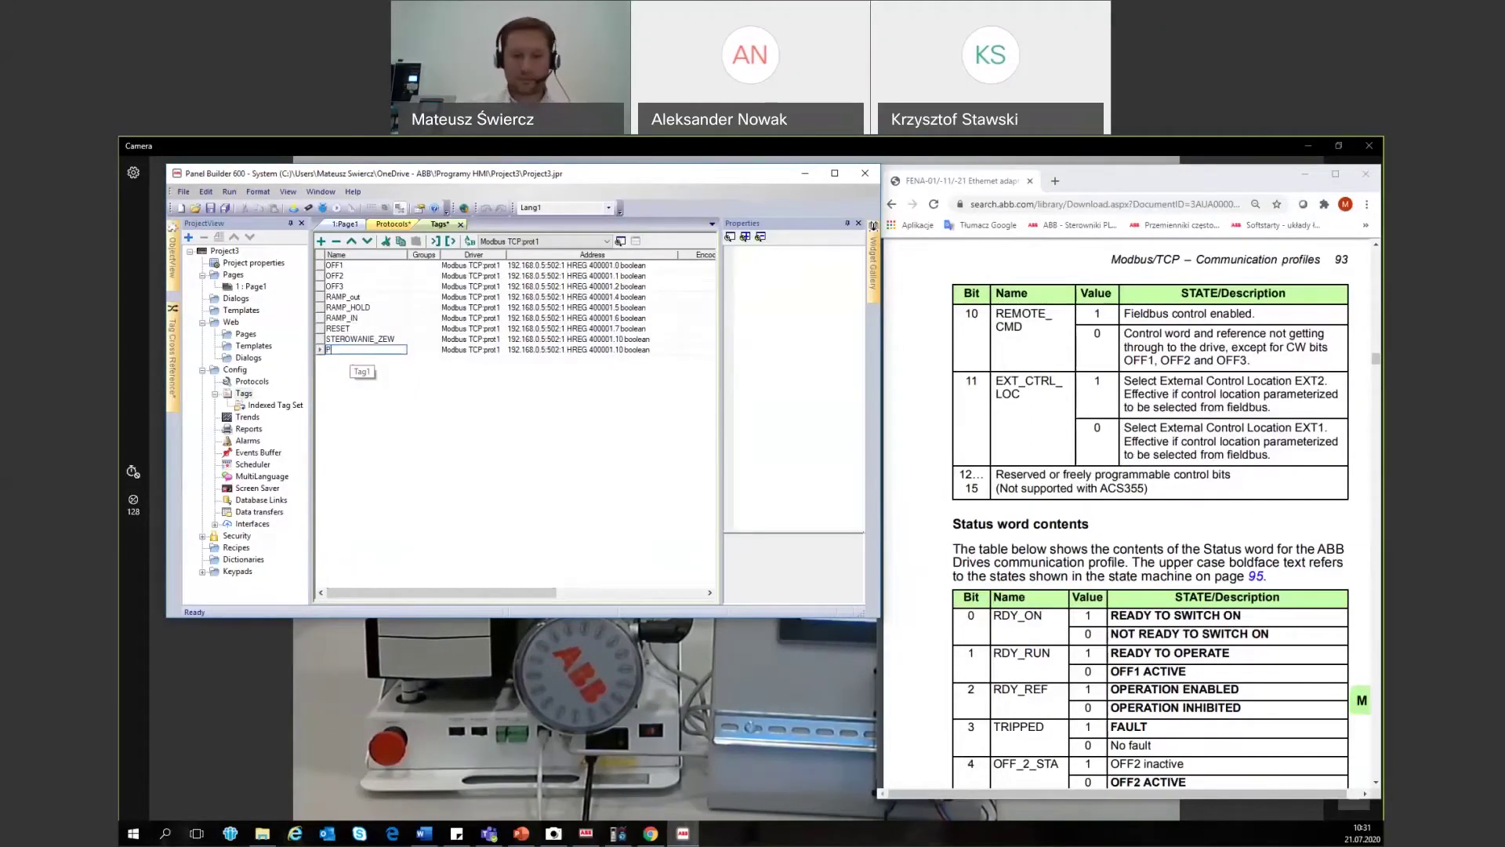
{"action": "type", "text": "R"}
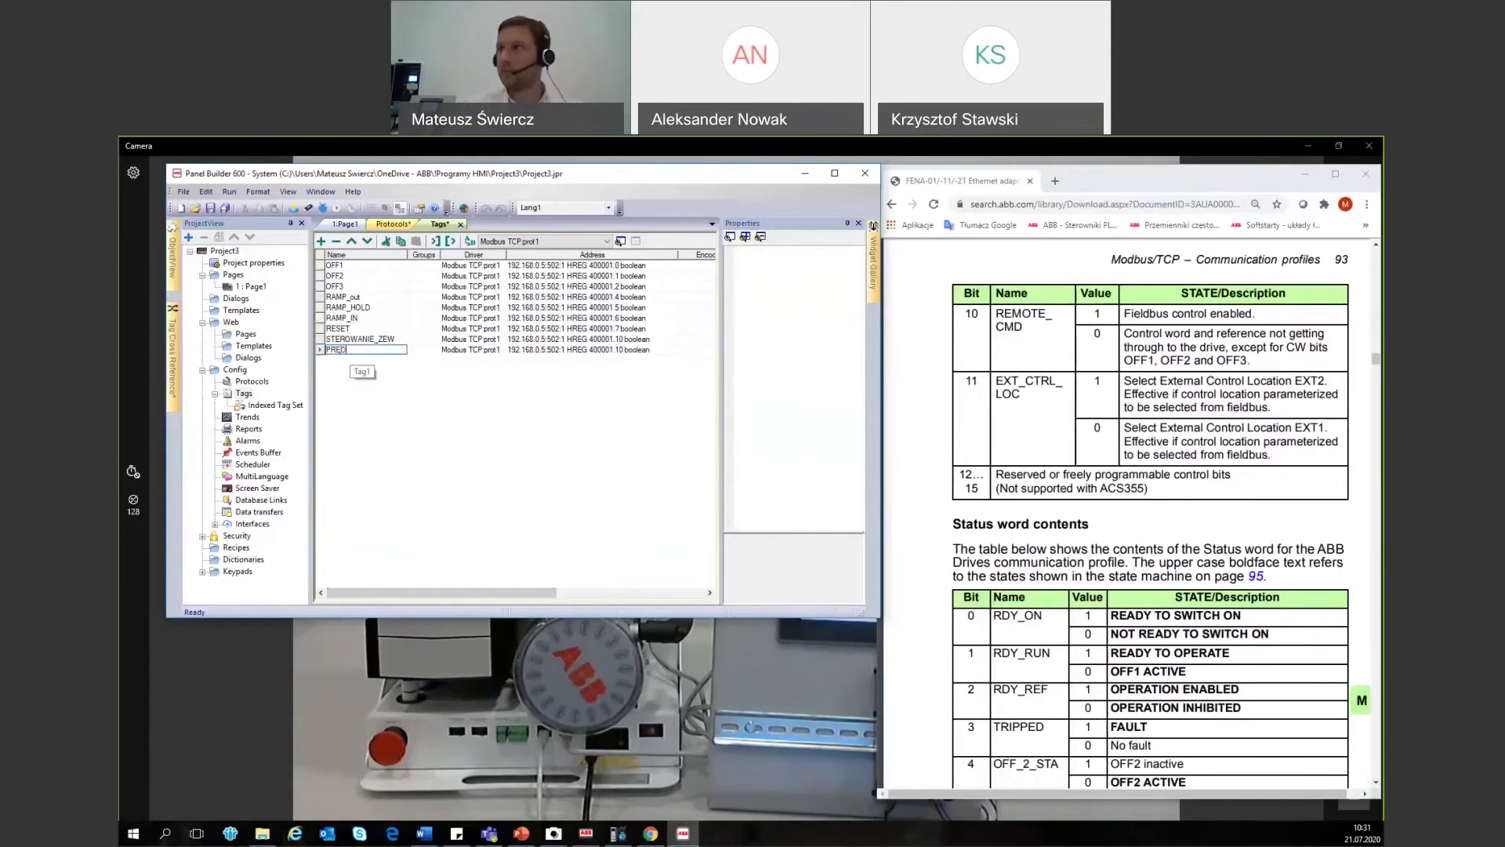
{"action": "key", "text": "BackSpace"}
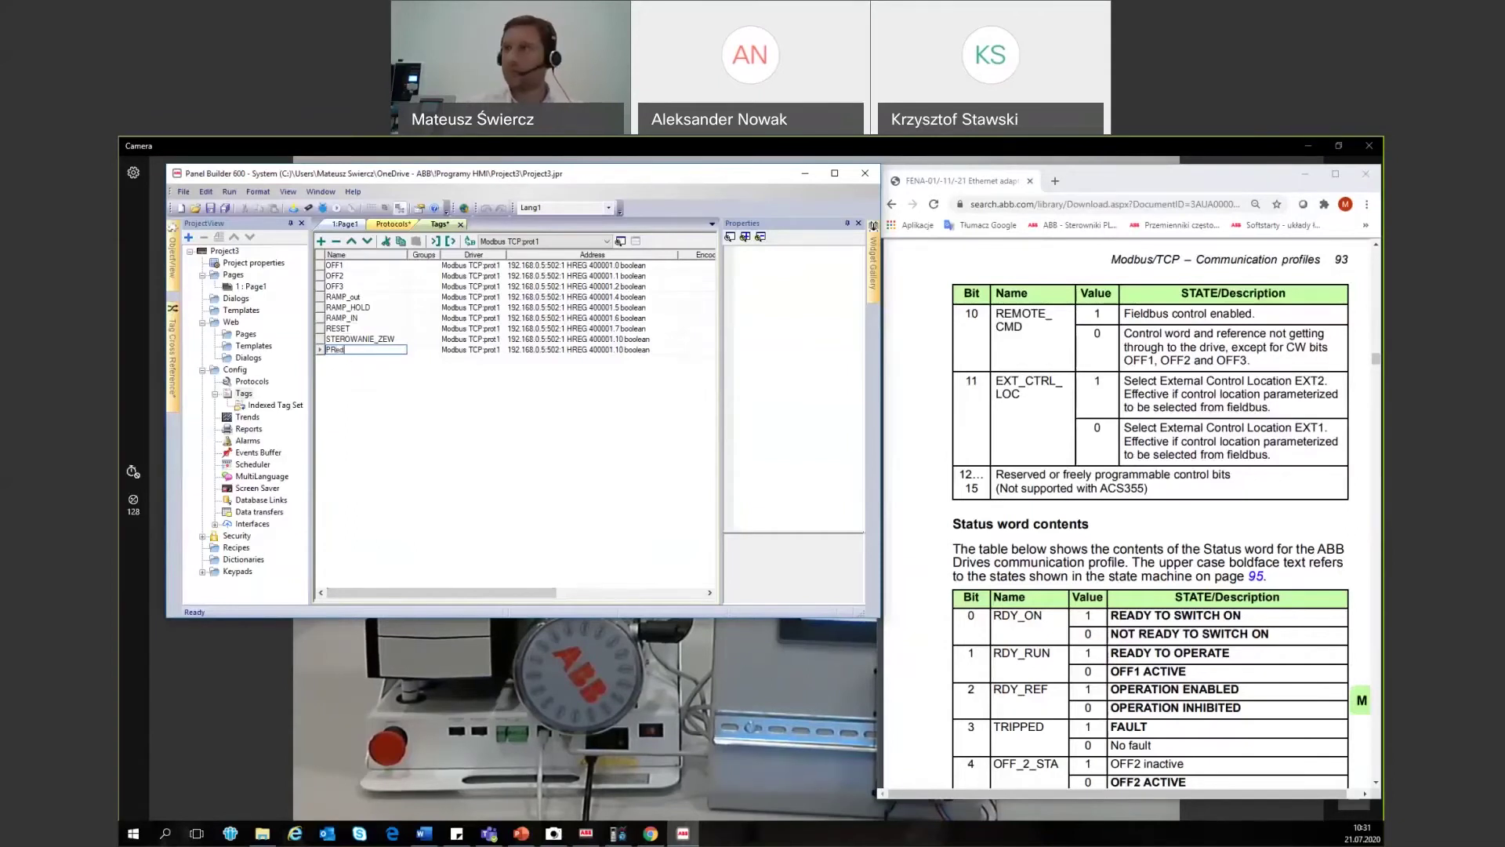
{"action": "type", "text": "redkosc_zadana"}
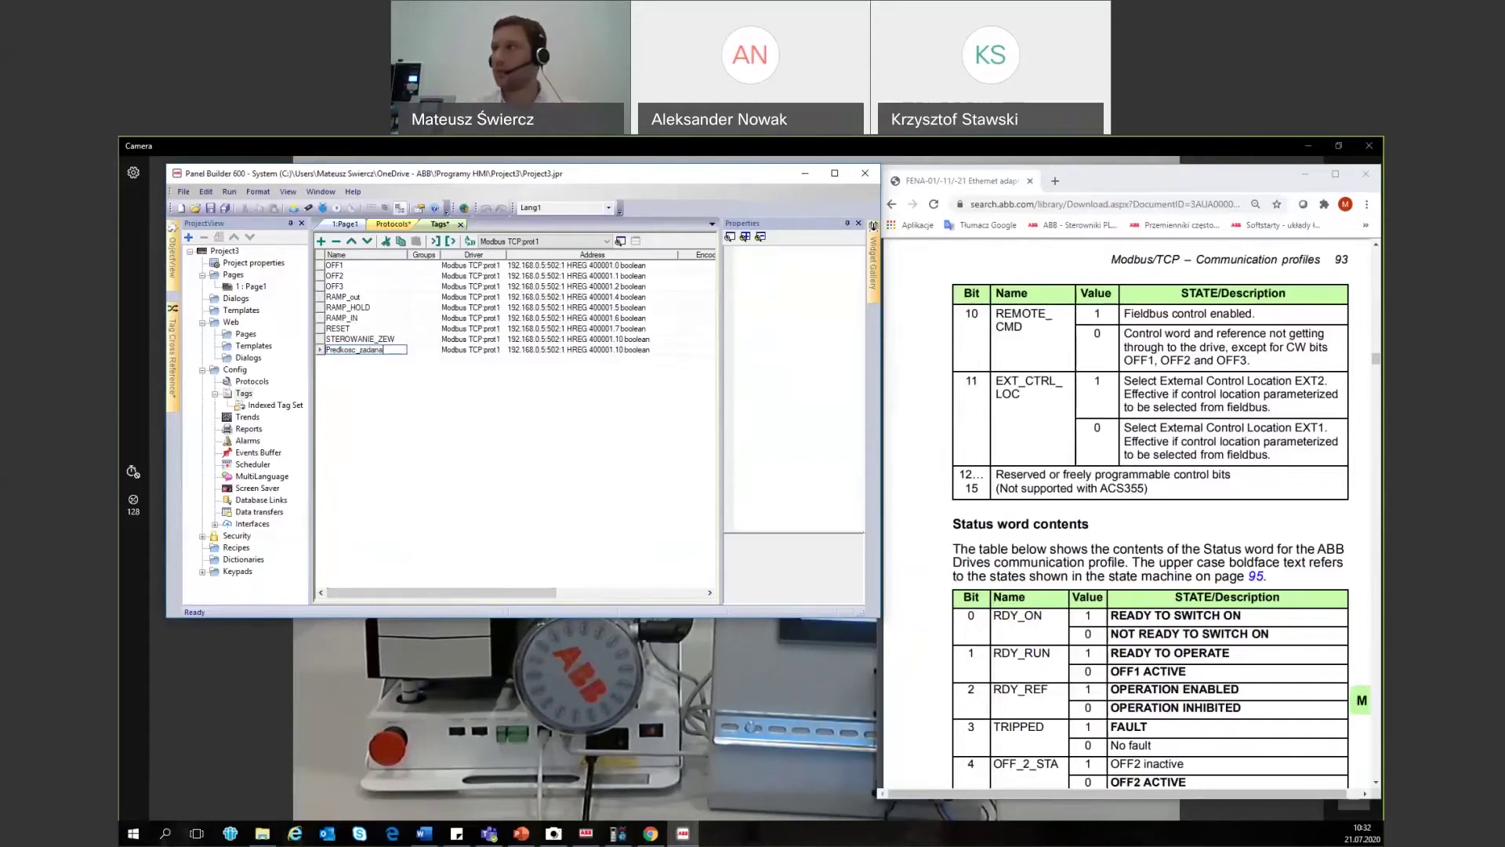
{"action": "left_click", "coordinate": [651, 350]}
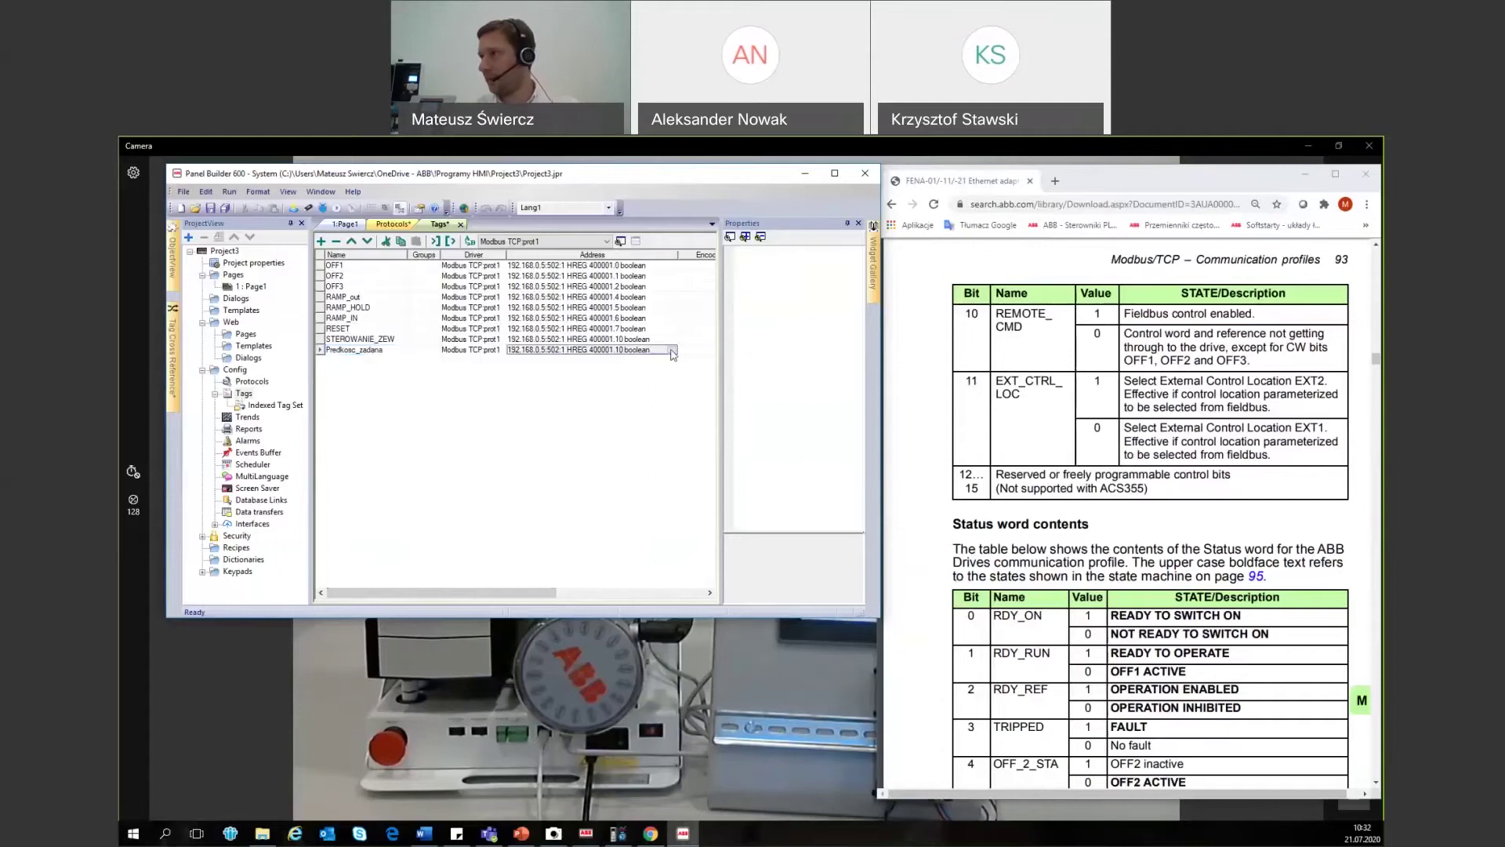
Step: Look up the speed reference register in the drive manual's register table
{"action": "left_click", "coordinate": [672, 350]}
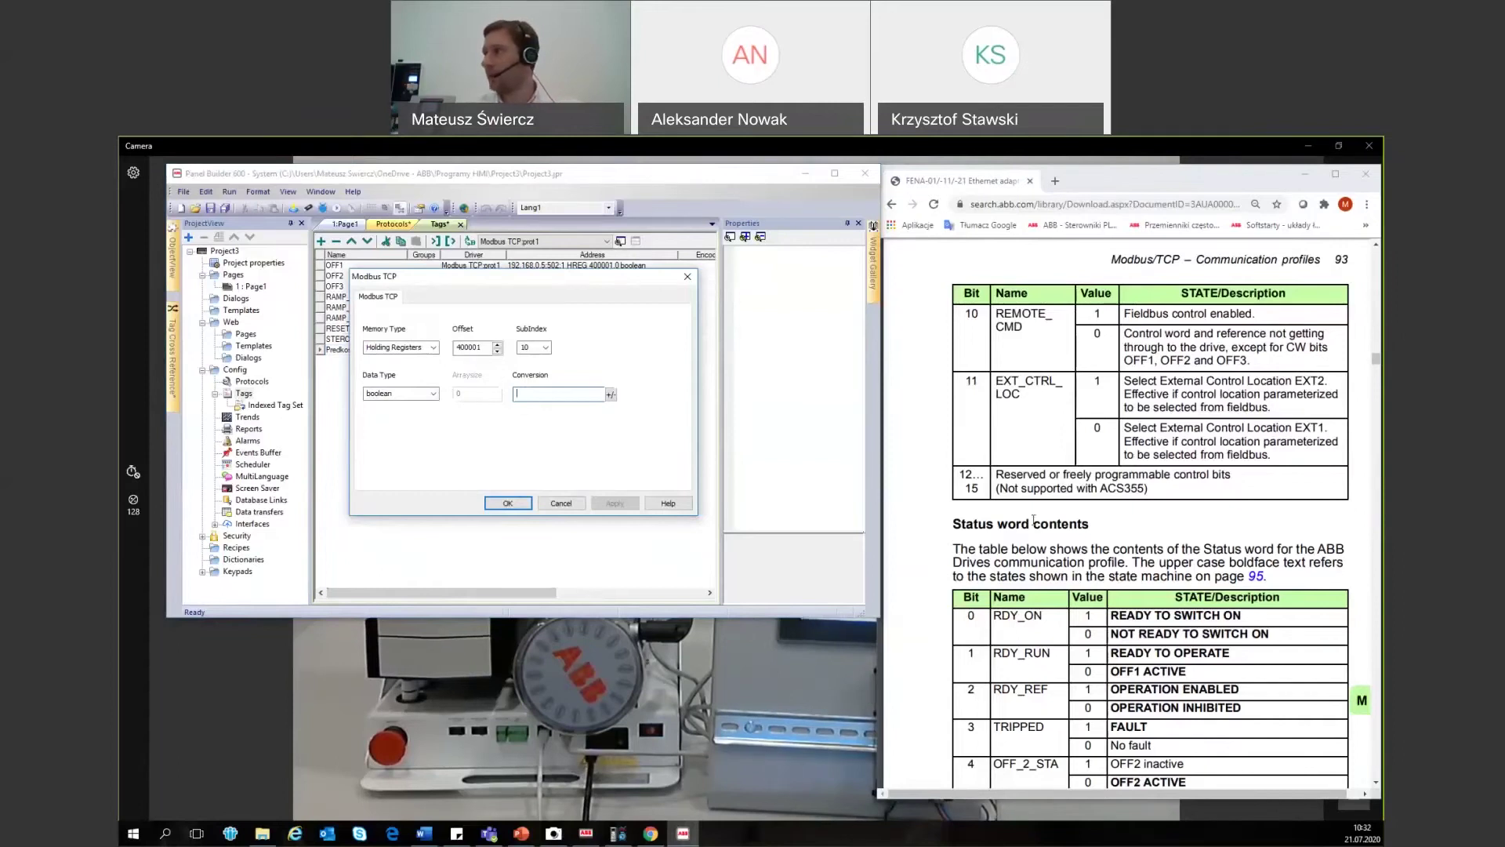
{"action": "scroll", "coordinate": [1076, 619], "scroll_direction": "down", "scroll_amount": 10}
{"action": "scroll", "coordinate": [1076, 620], "scroll_direction": "down", "scroll_amount": 20}
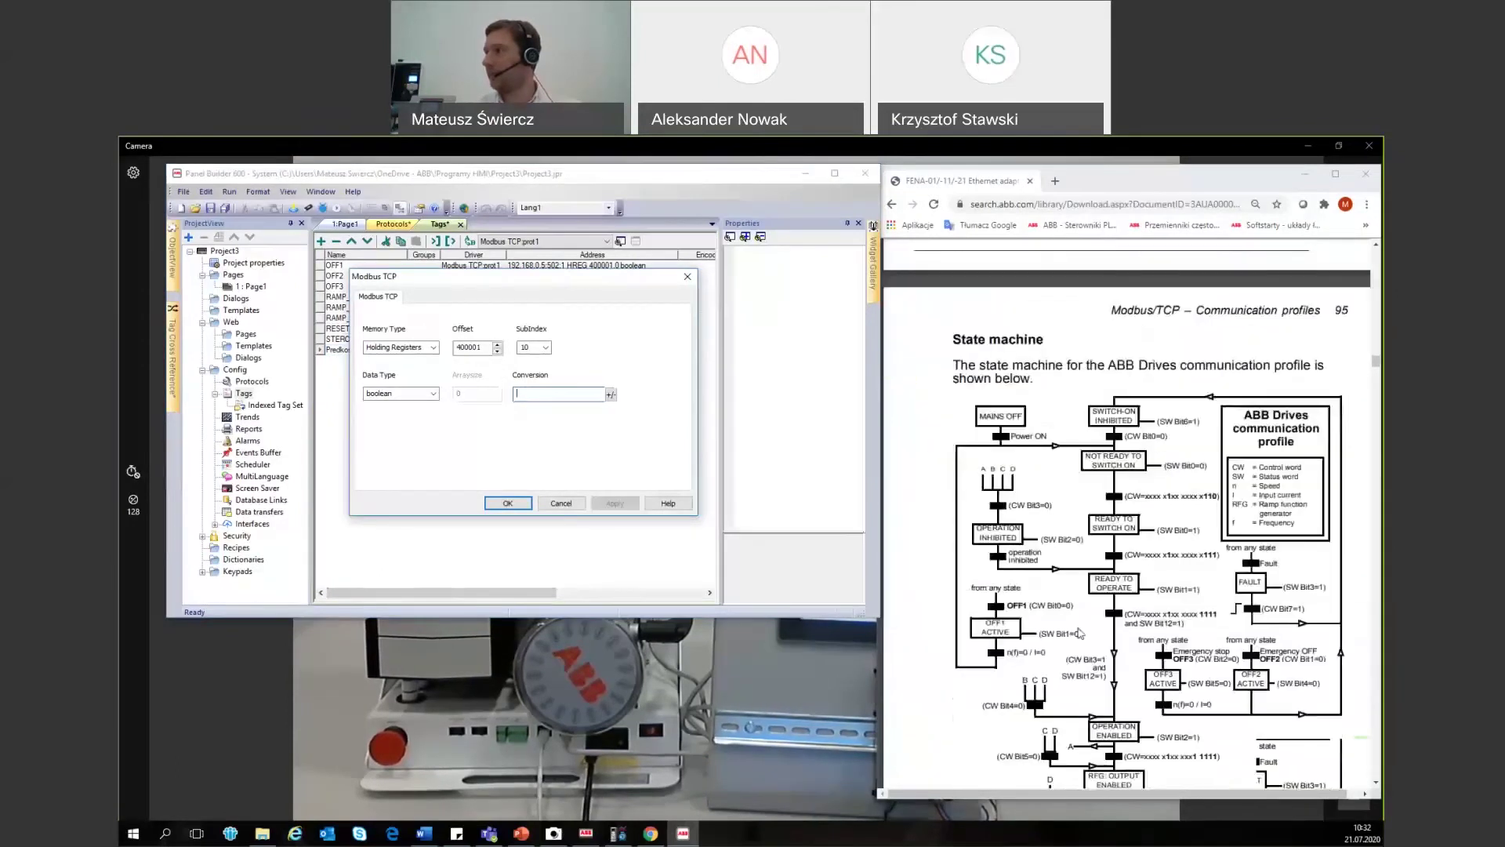
{"action": "scroll", "coordinate": [1077, 634], "scroll_direction": "down", "scroll_amount": 20}
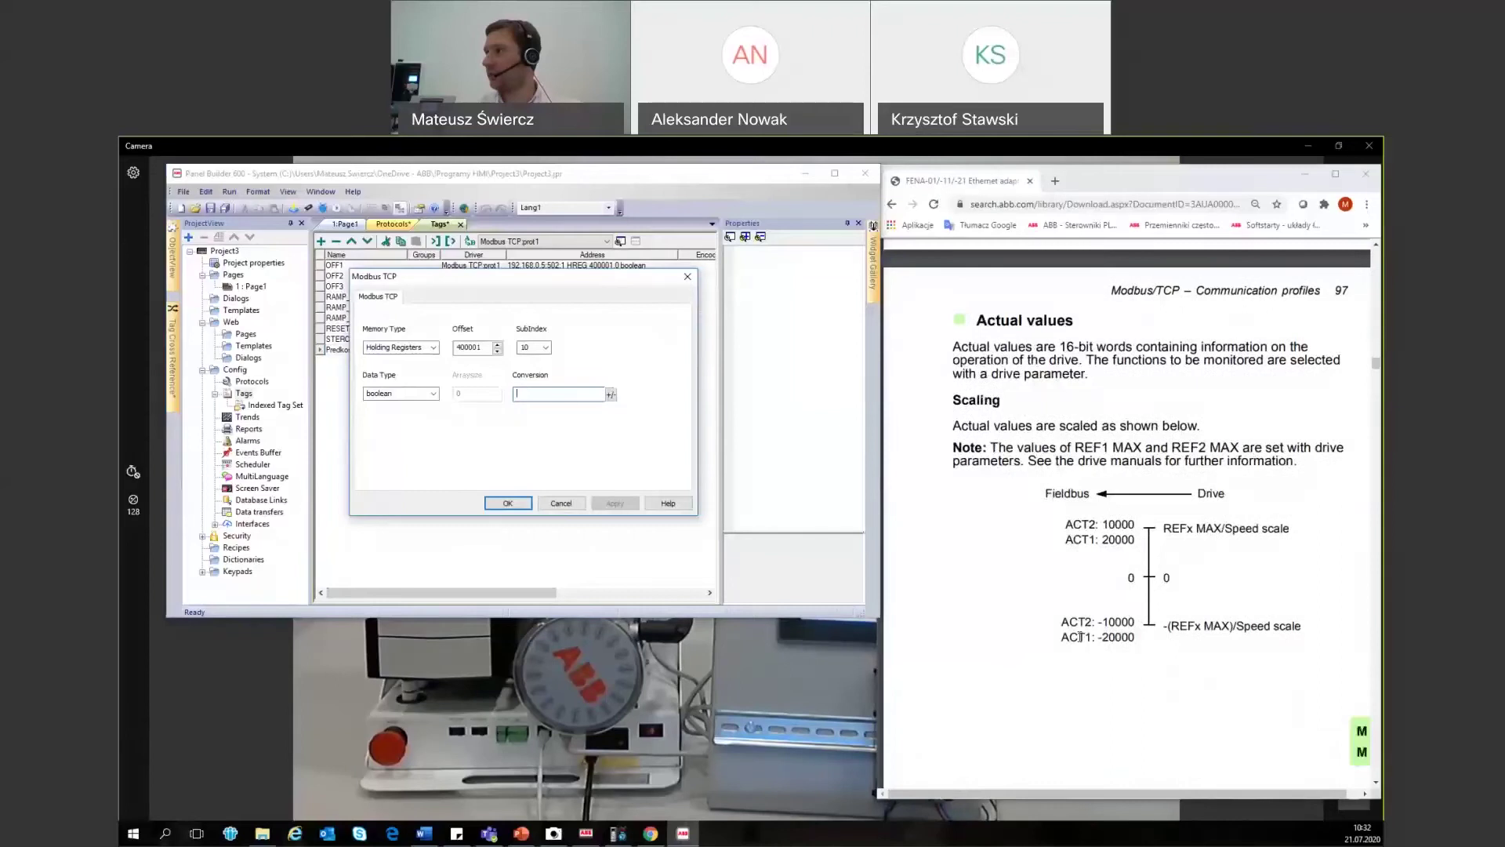
{"action": "scroll", "coordinate": [1077, 641], "scroll_direction": "down", "scroll_amount": 20}
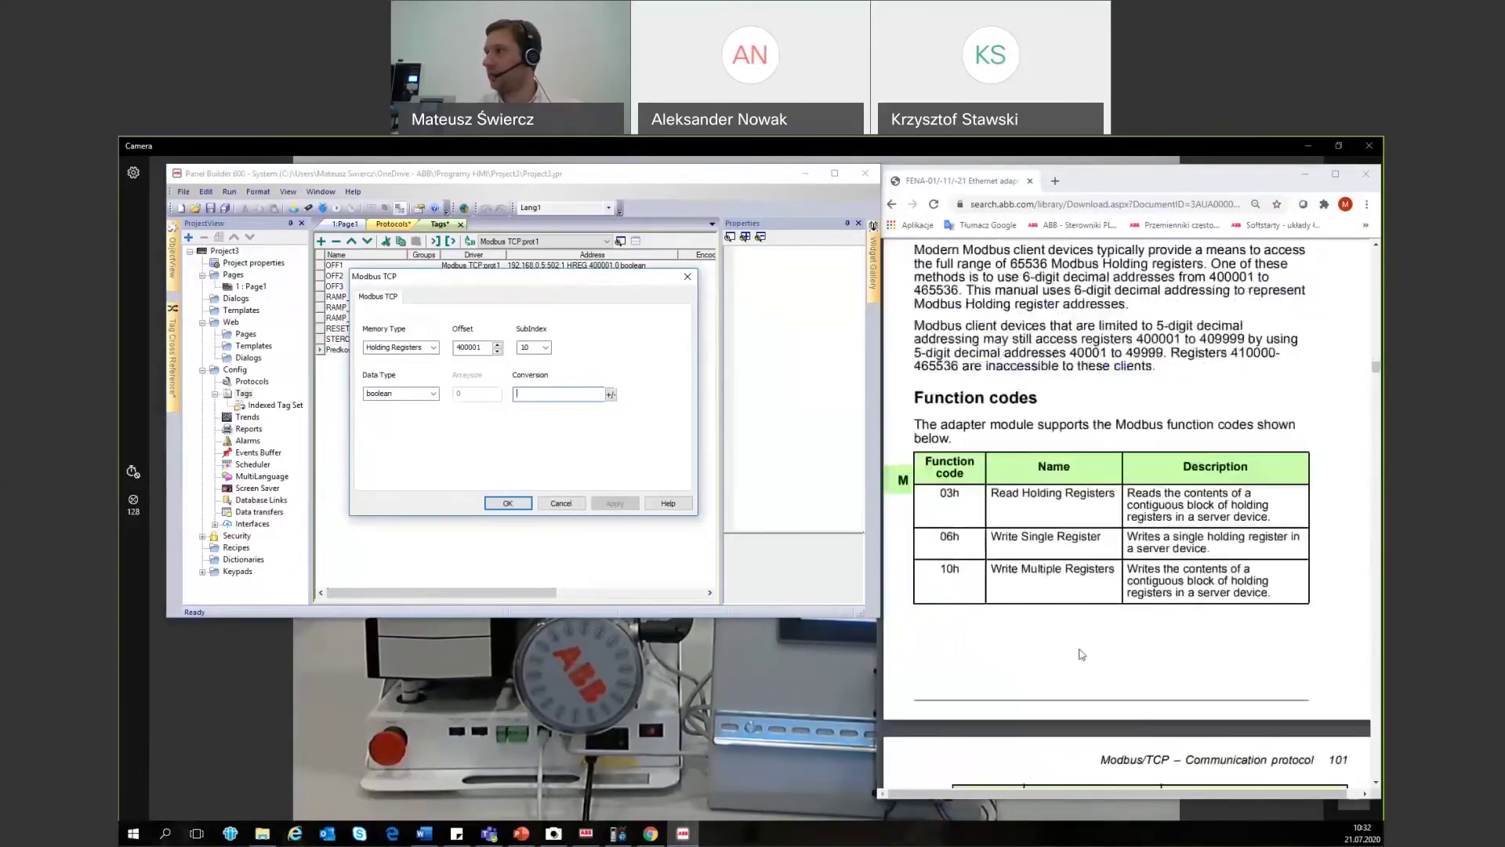
{"action": "scroll", "coordinate": [1081, 649], "scroll_direction": "down", "scroll_amount": 15}
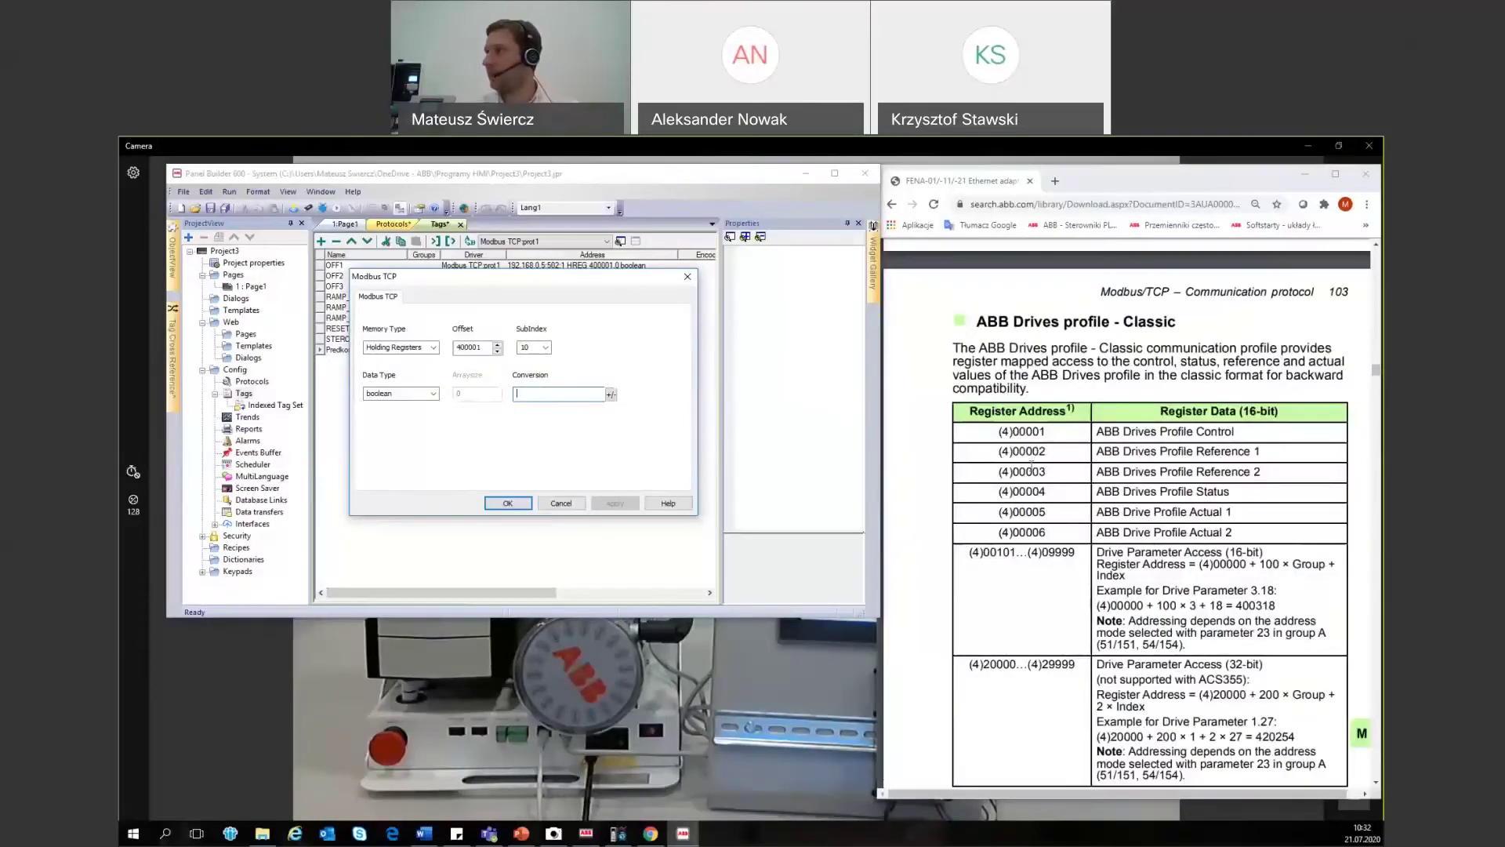
{"action": "scroll", "coordinate": [1057, 469], "scroll_direction": "down", "scroll_amount": 10}
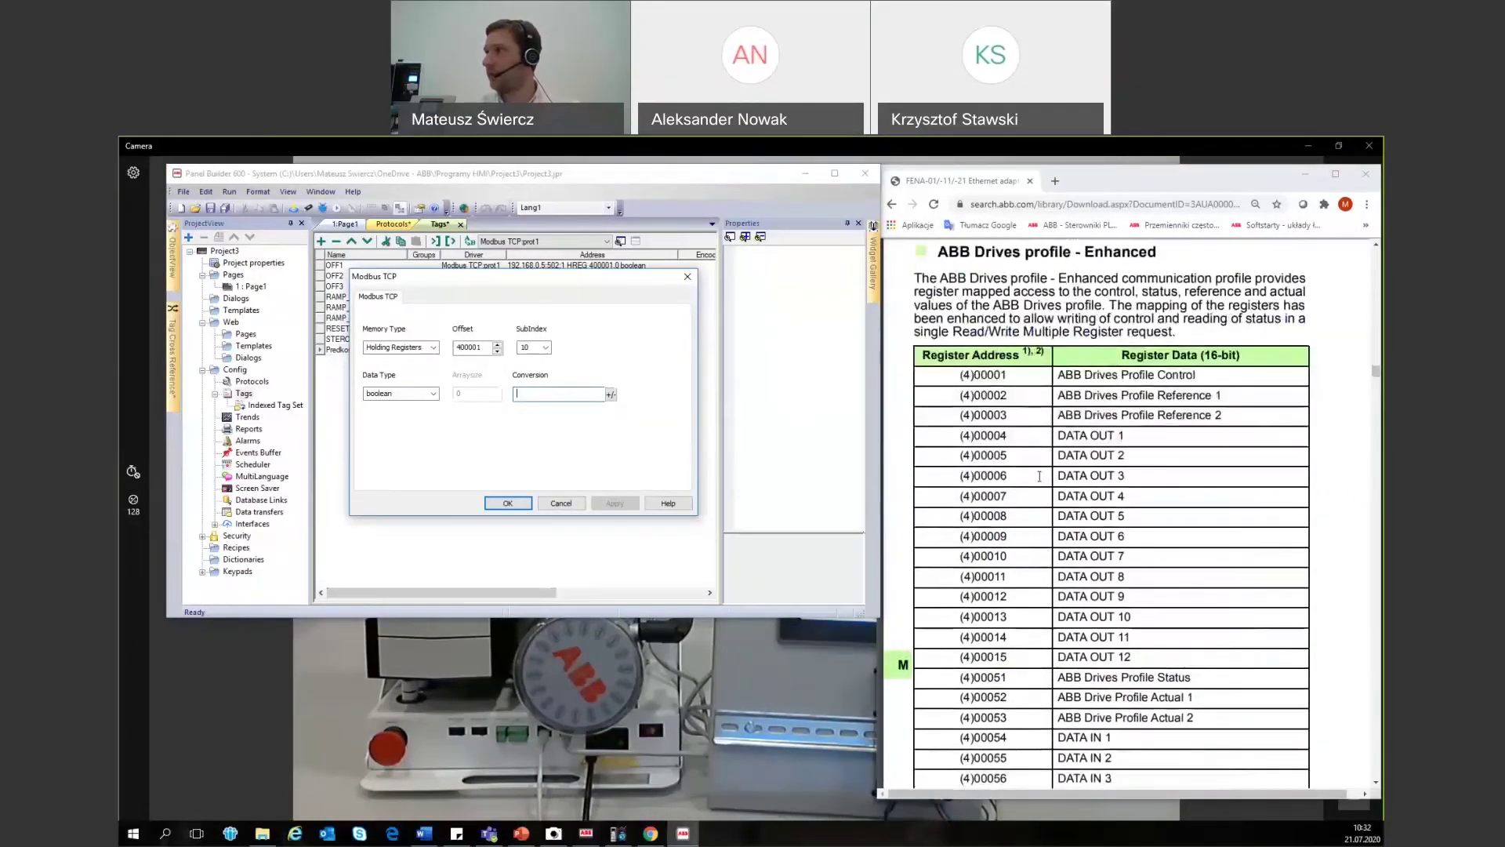
{"action": "left_click_drag", "start_coordinate": [961, 396], "coordinate": [977, 399]}
{"action": "left_click", "coordinate": [977, 396]}
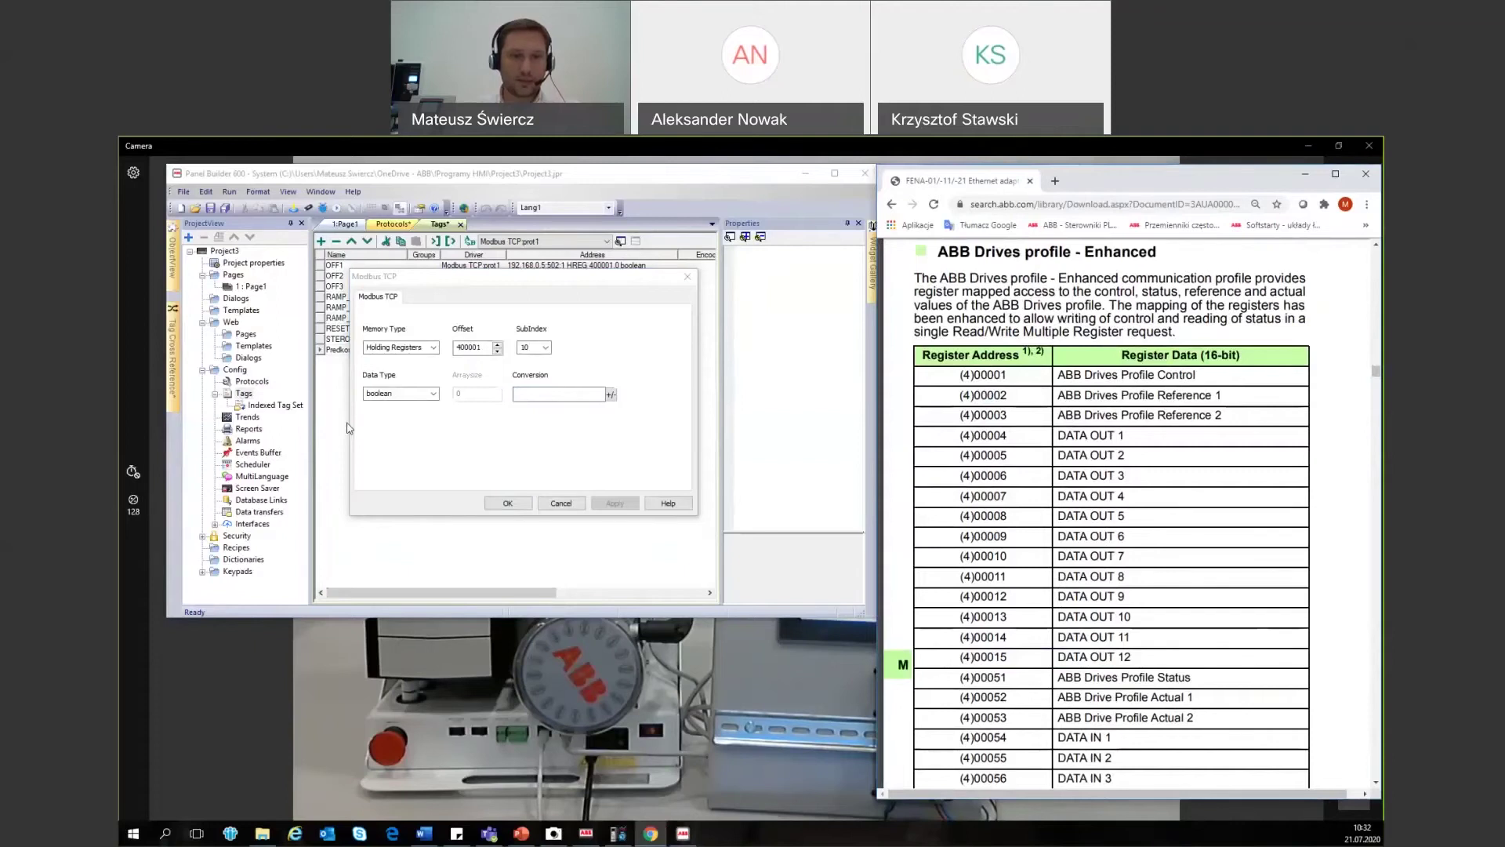
Step: Change Predkosc_zadana to data type short at holding register 400002
{"action": "left_click", "coordinate": [435, 398]}
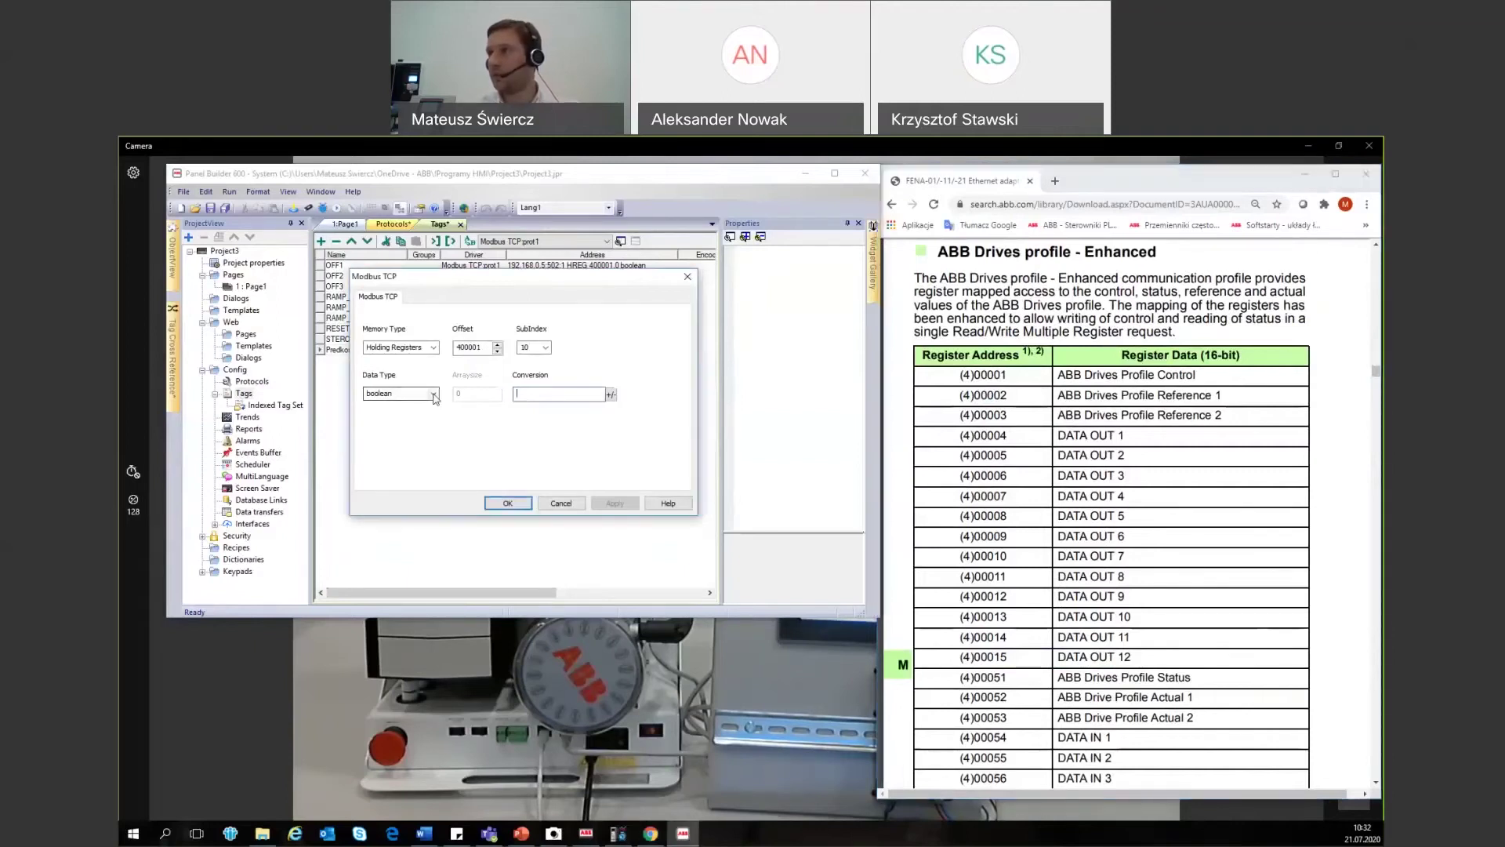
{"action": "left_click", "coordinate": [433, 394]}
{"action": "left_click", "coordinate": [392, 421]}
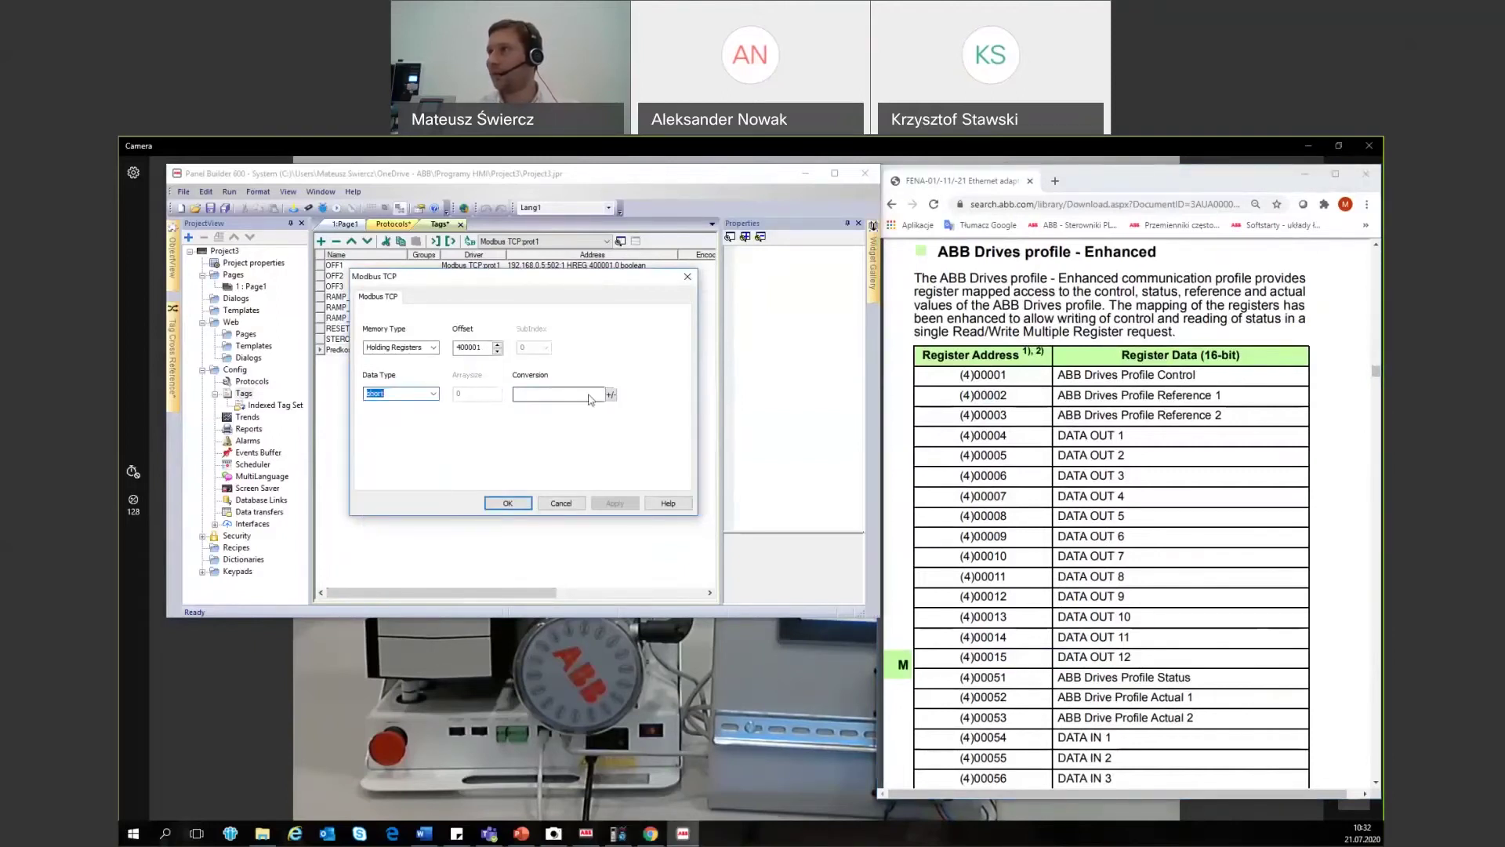
{"action": "left_click", "coordinate": [497, 343]}
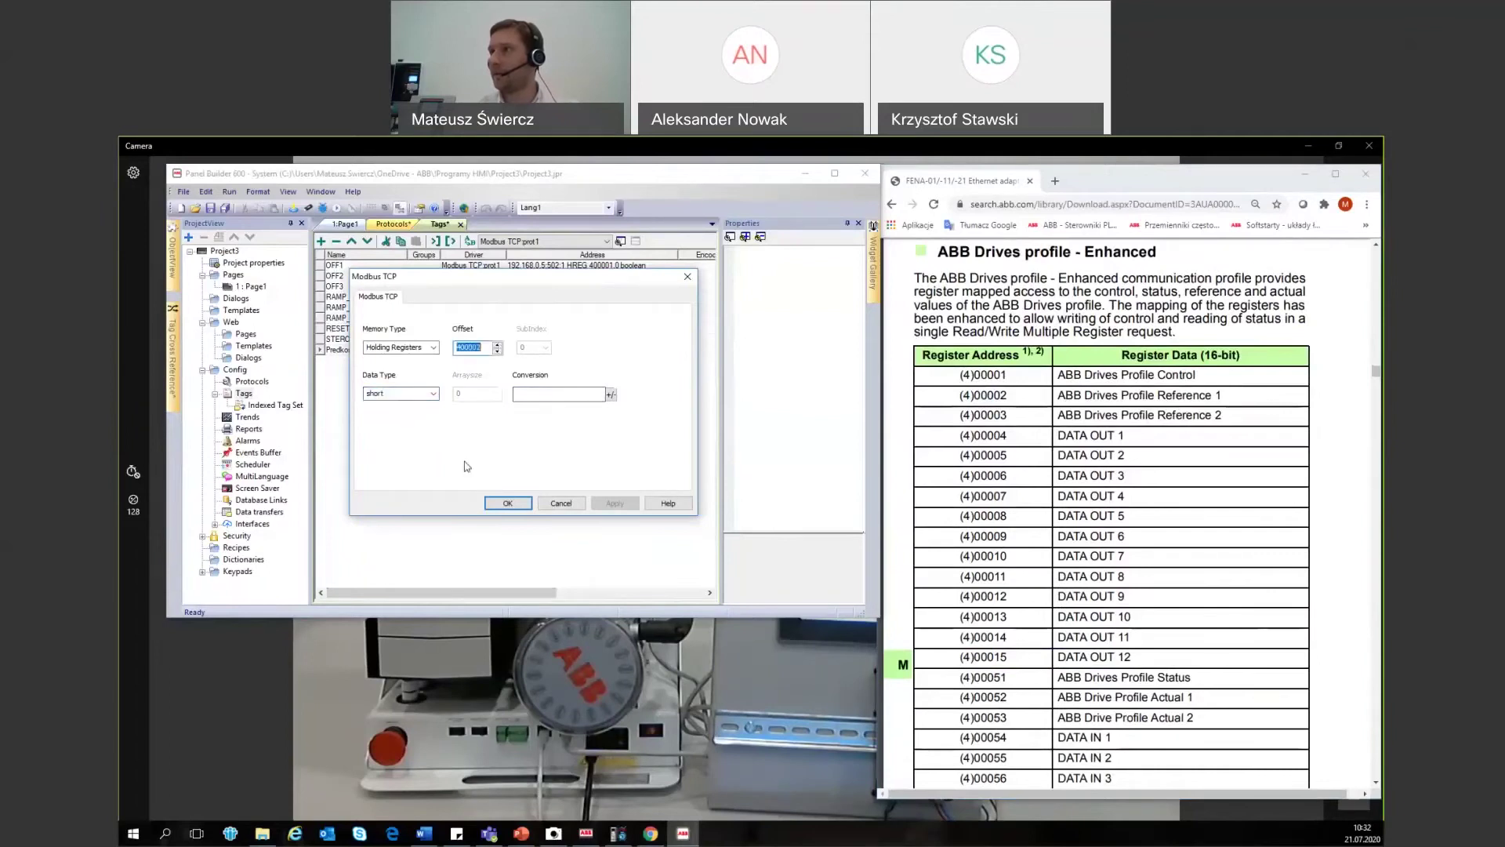
{"action": "left_click", "coordinate": [508, 504]}
{"action": "left_click_drag", "start_coordinate": [513, 593], "coordinate": [498, 592]}
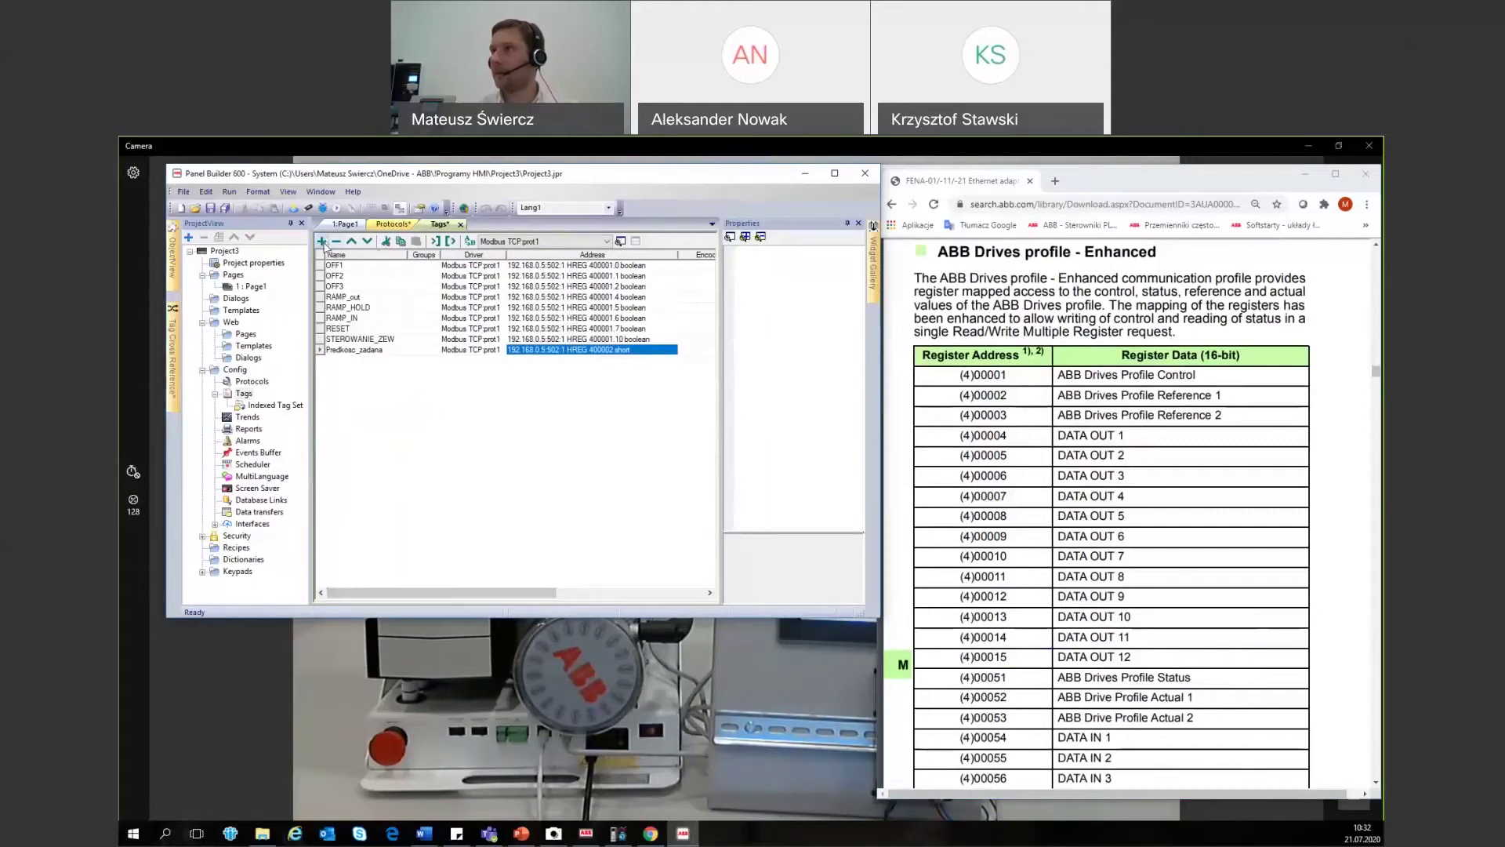
Step: Insert a tag named Predkosc_aktualna and check the manual for its register
{"action": "left_click", "coordinate": [322, 241]}
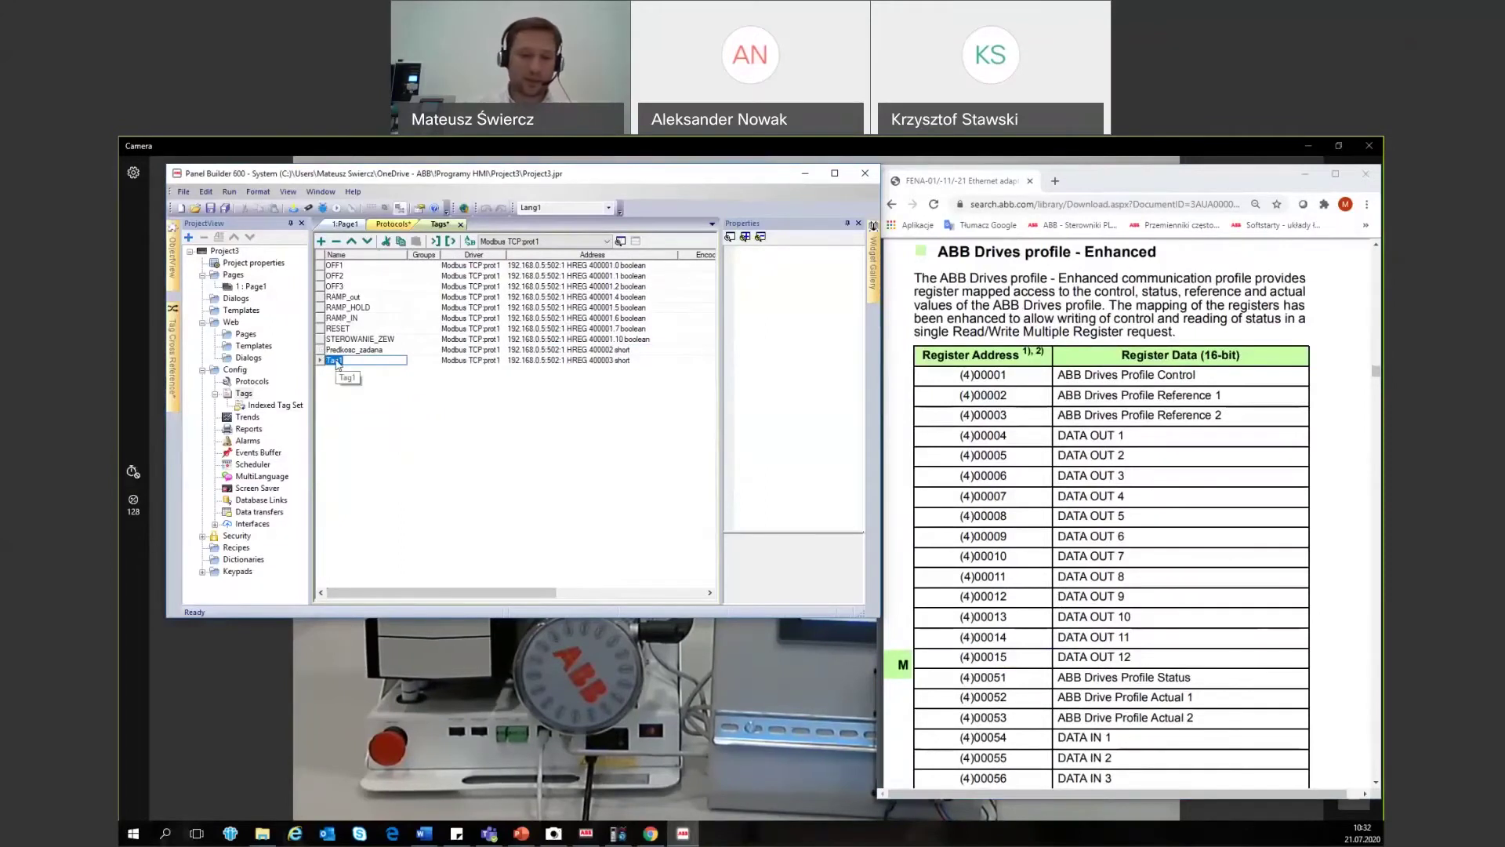
{"action": "type", "text": "P"}
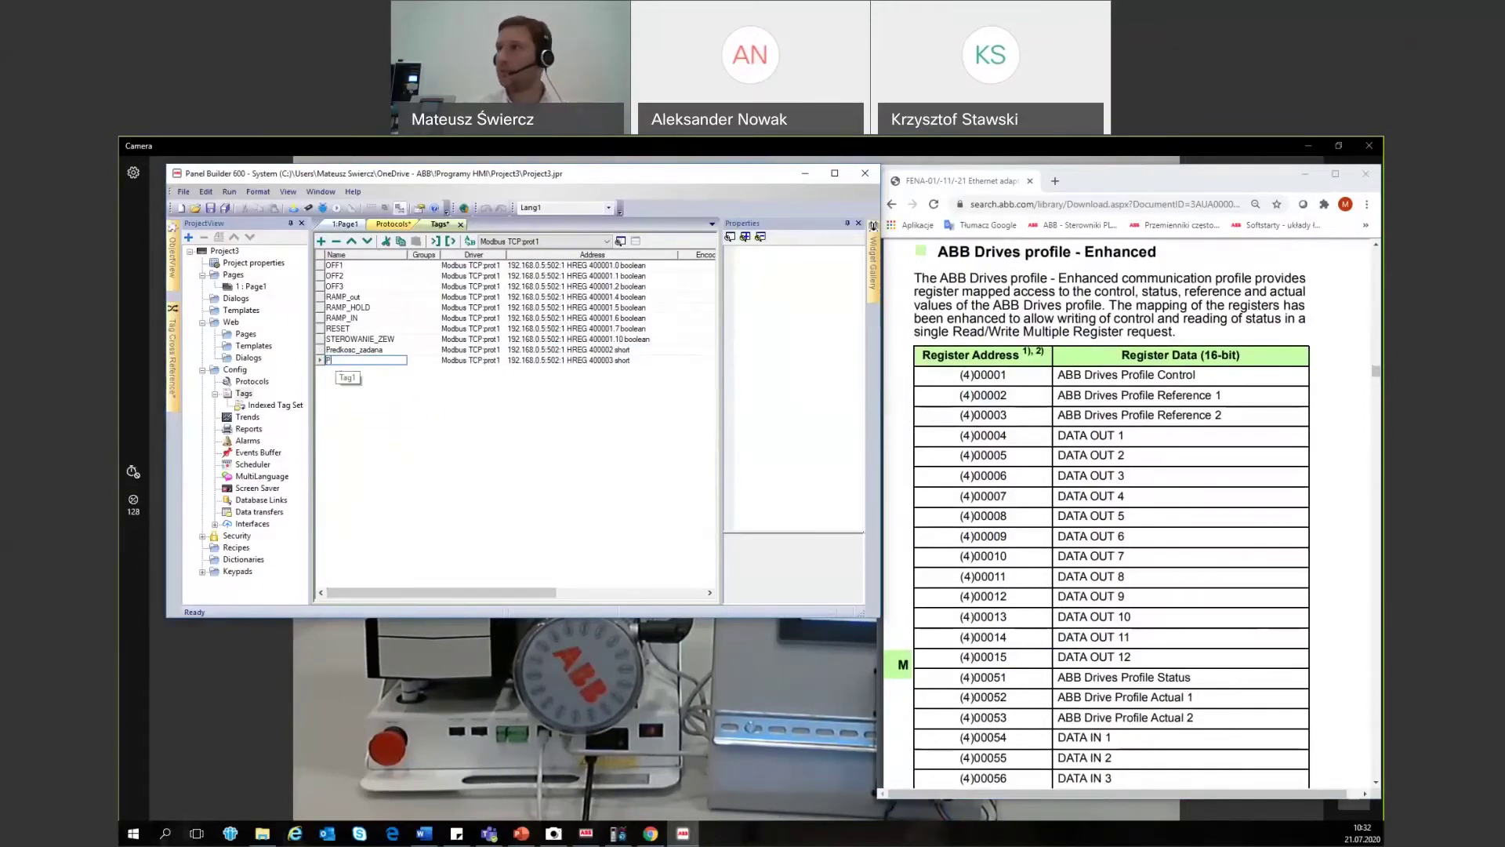
{"action": "type", "text": "redkosc"}
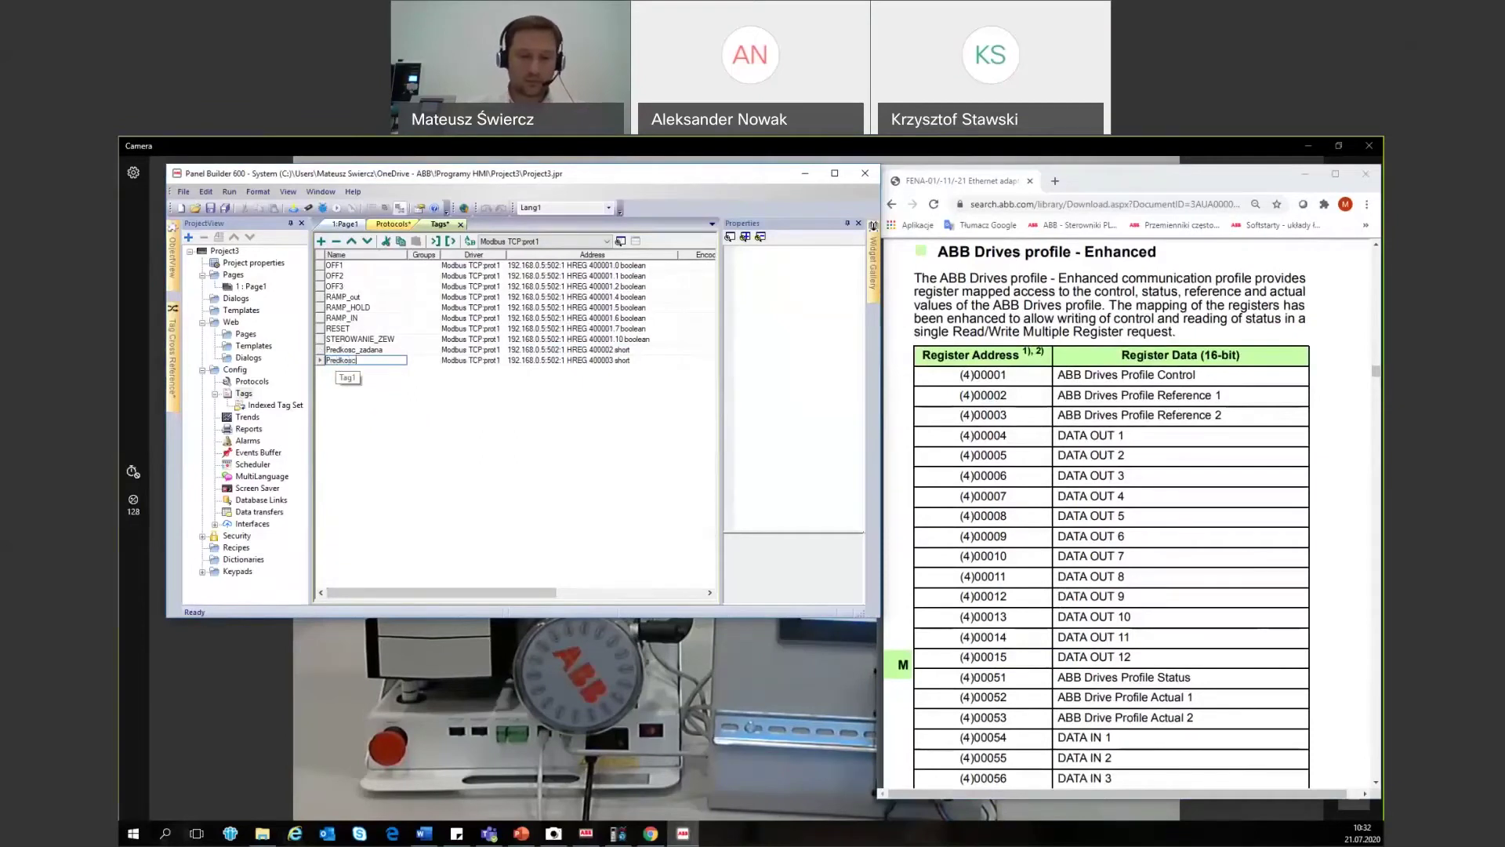
{"action": "type", "text": "_aktualna"}
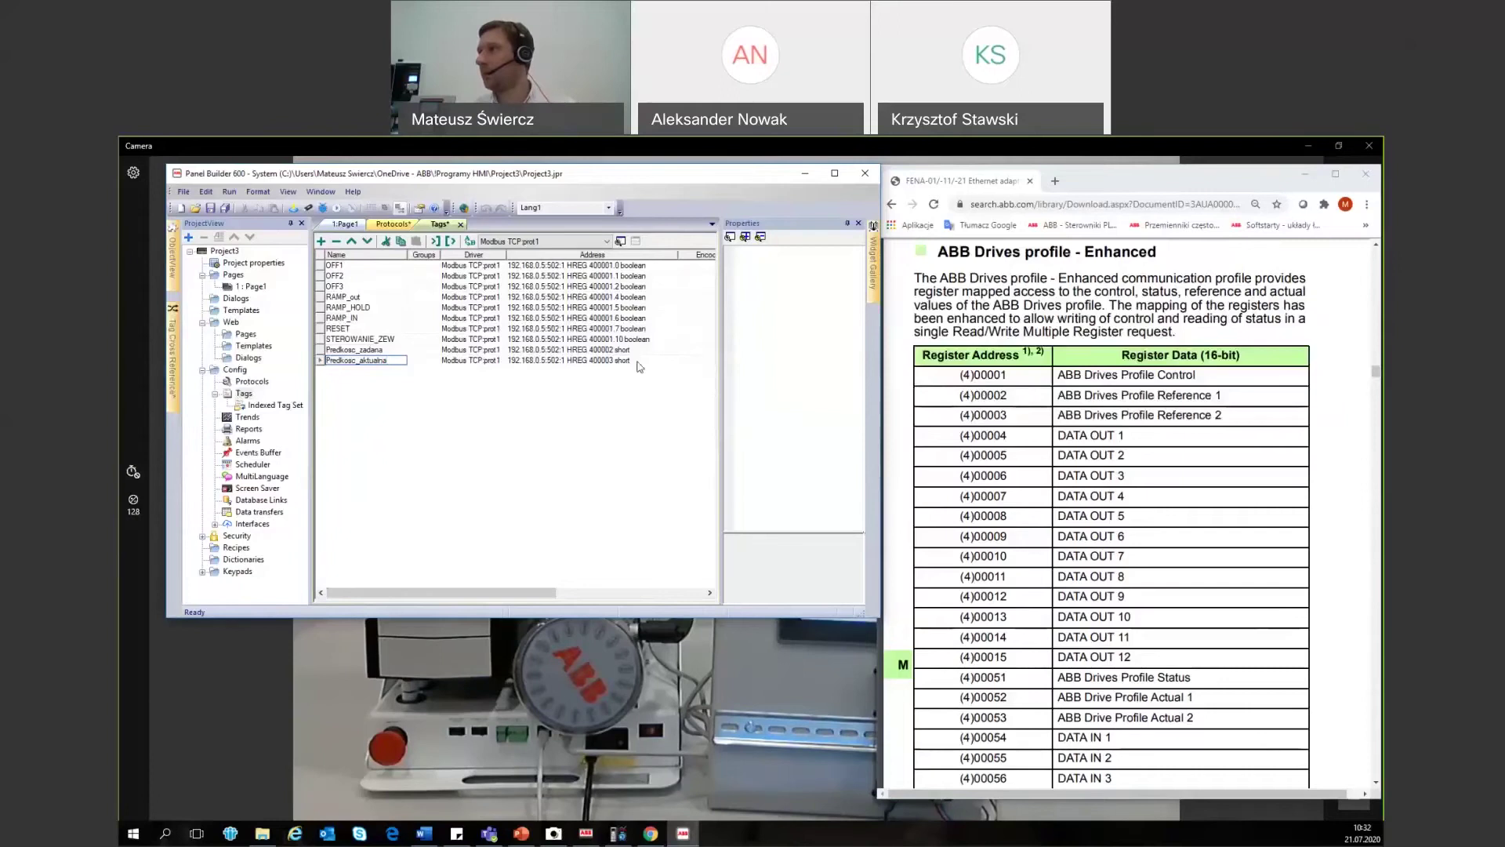
{"action": "left_click", "coordinate": [639, 363]}
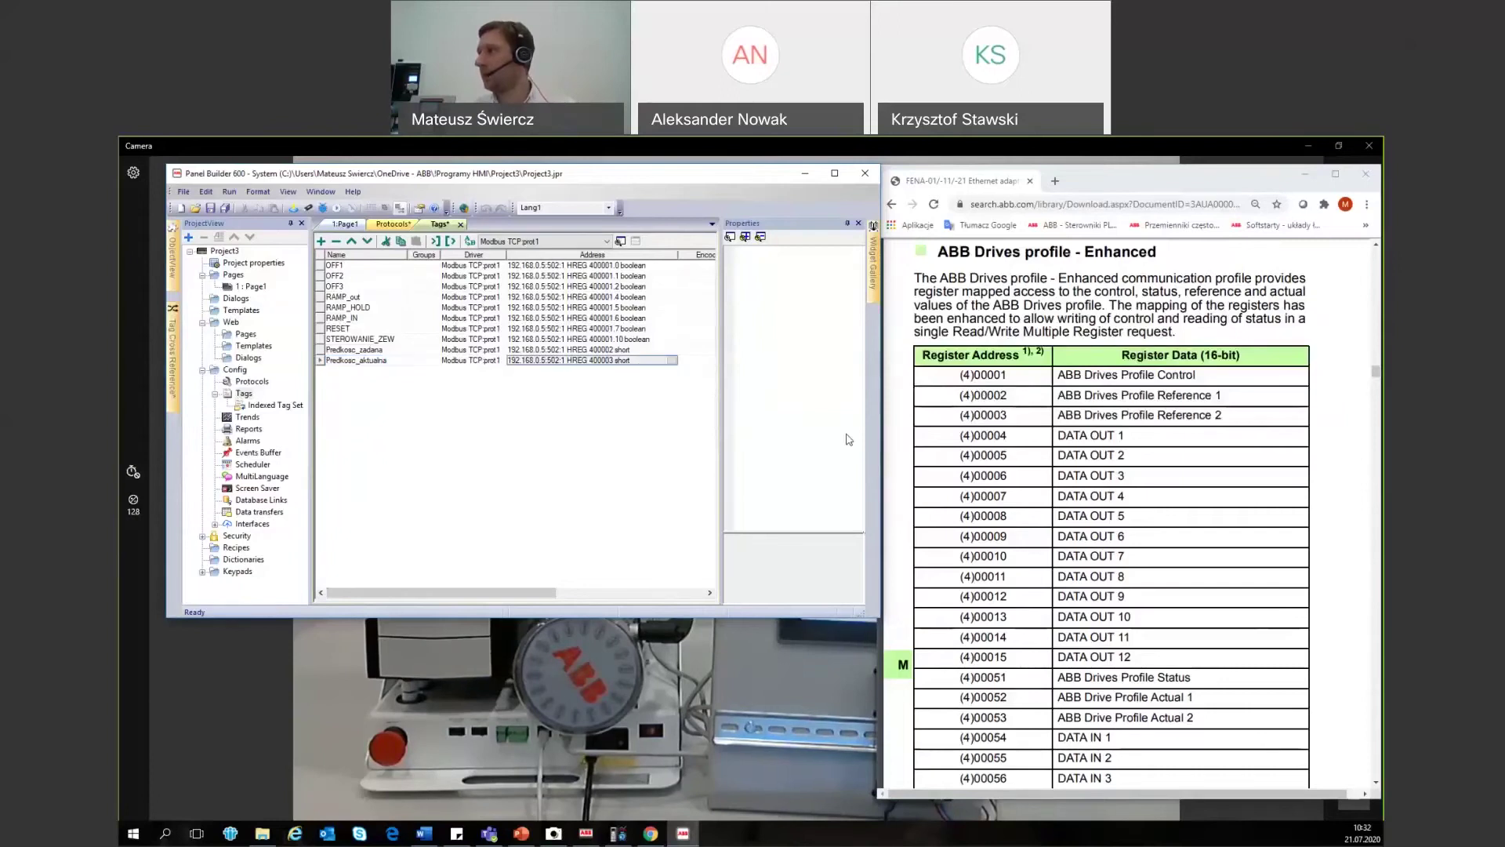
{"action": "left_click", "coordinate": [1089, 669]}
{"action": "scroll", "coordinate": [1088, 669], "scroll_direction": "down", "scroll_amount": 1}
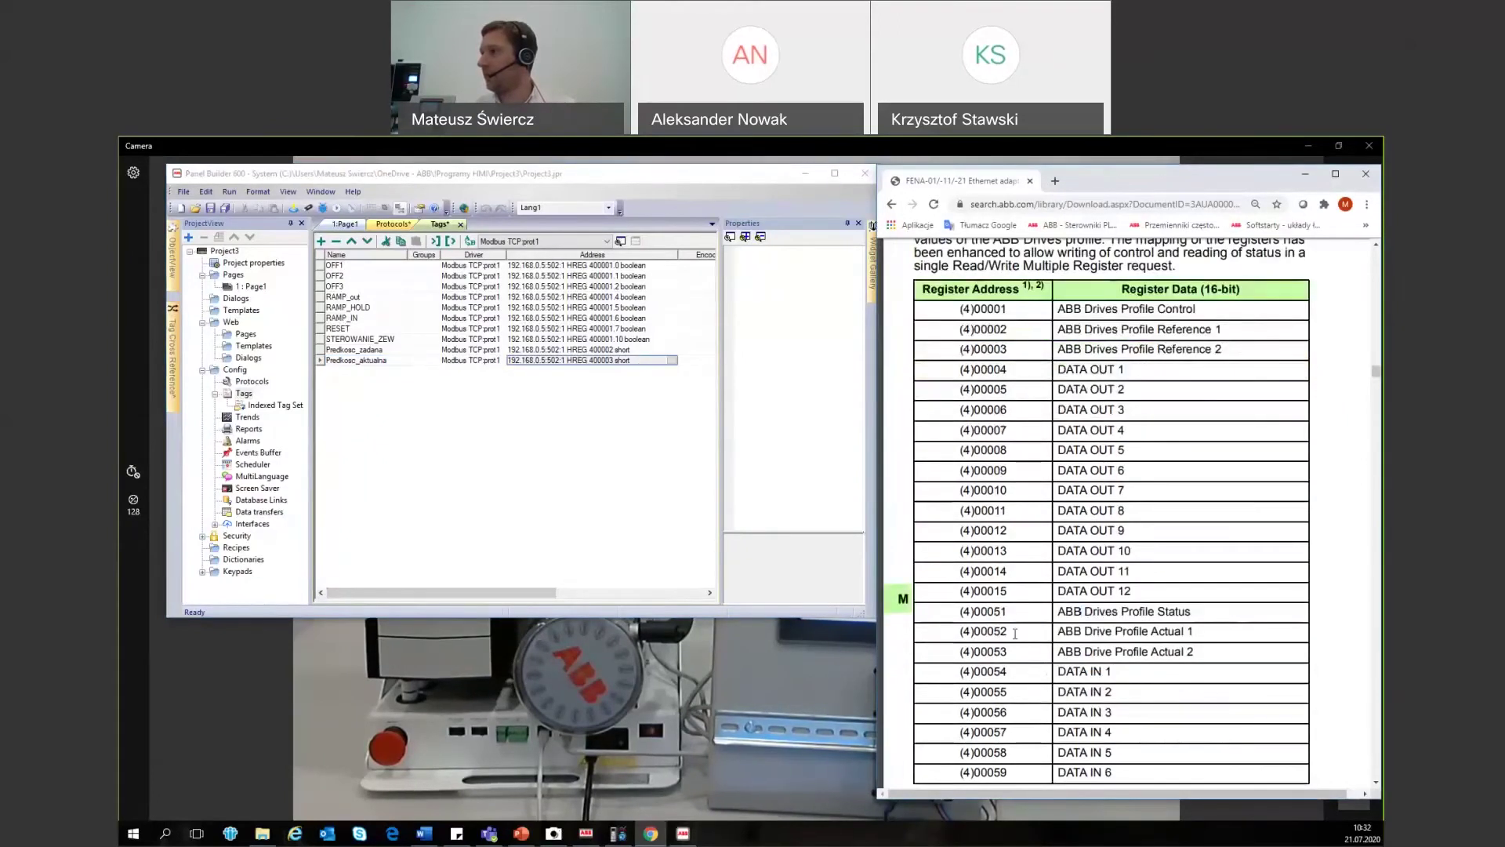
{"action": "left_click", "coordinate": [672, 361]}
Step: Change Predkosc_aktualna's offset to 400052, keeping the short data type
{"action": "left_click", "coordinate": [672, 361]}
{"action": "left_click", "coordinate": [497, 344]}
{"action": "double_click", "coordinate": [485, 351]}
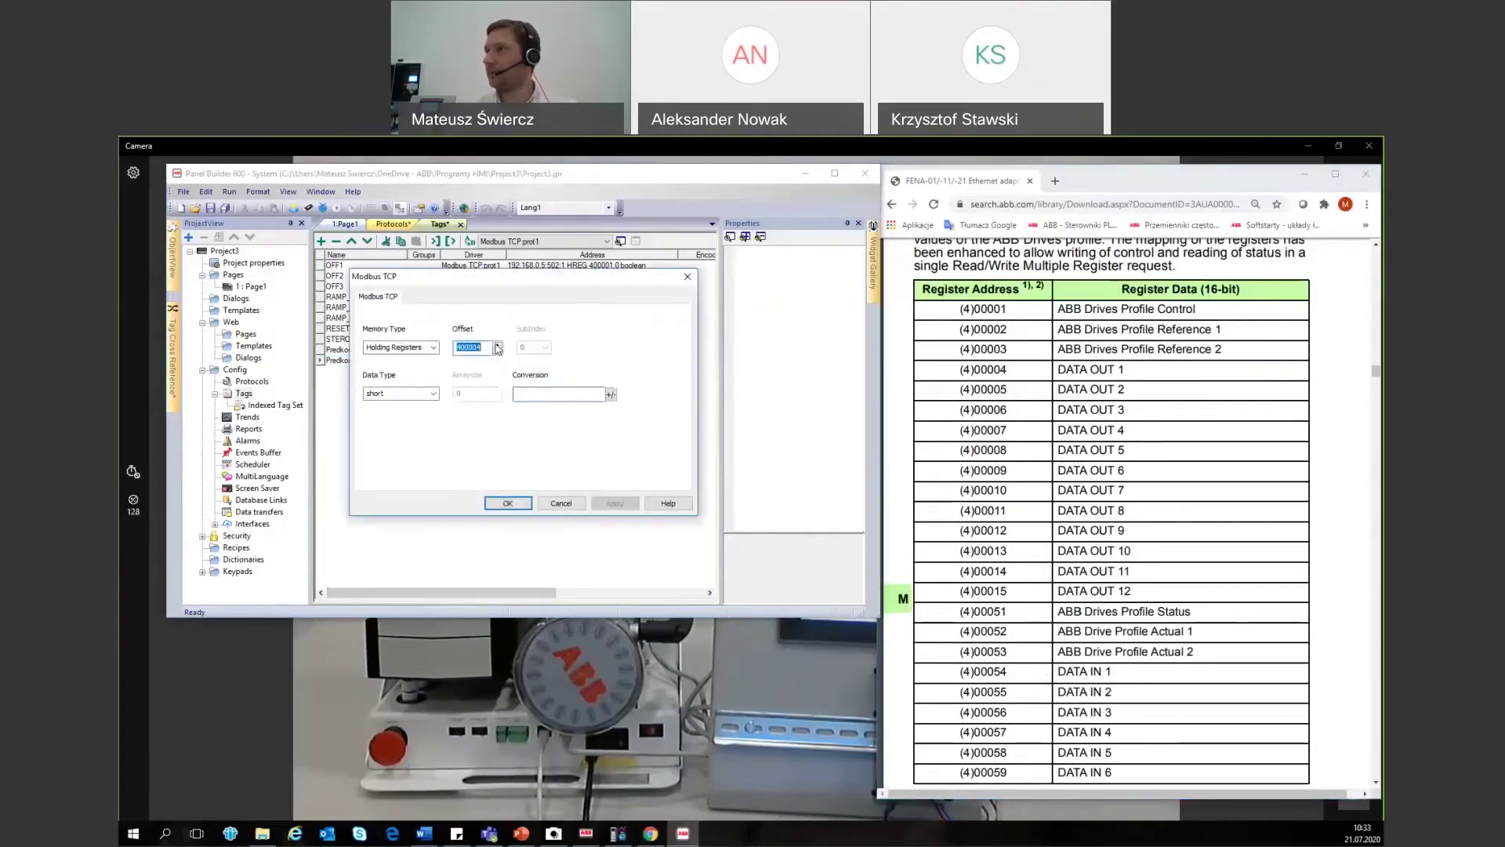
{"action": "left_click_drag", "start_coordinate": [485, 351], "coordinate": [474, 353]}
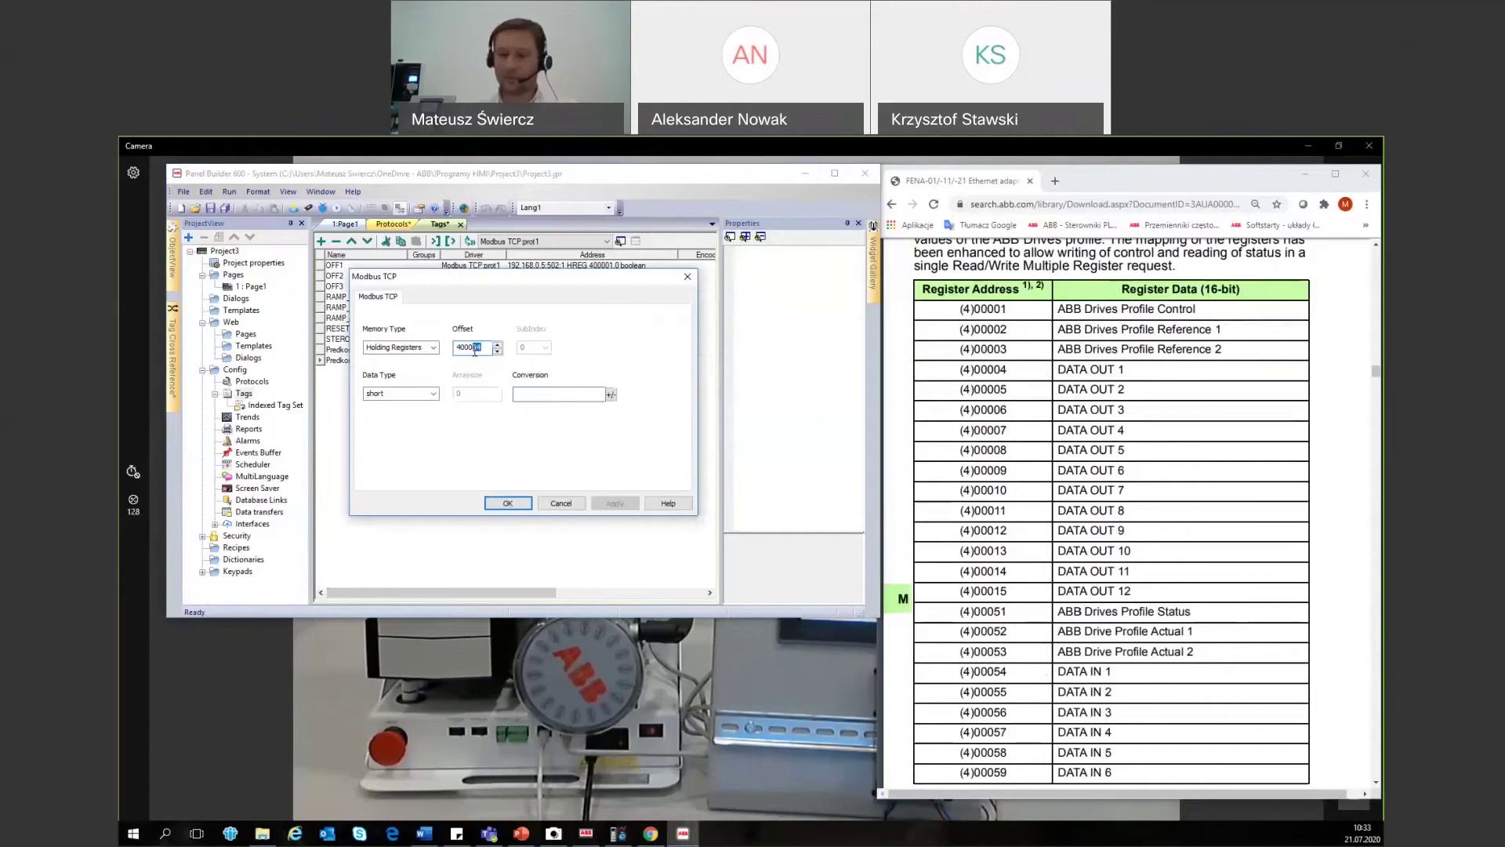
{"action": "type", "text": "52"}
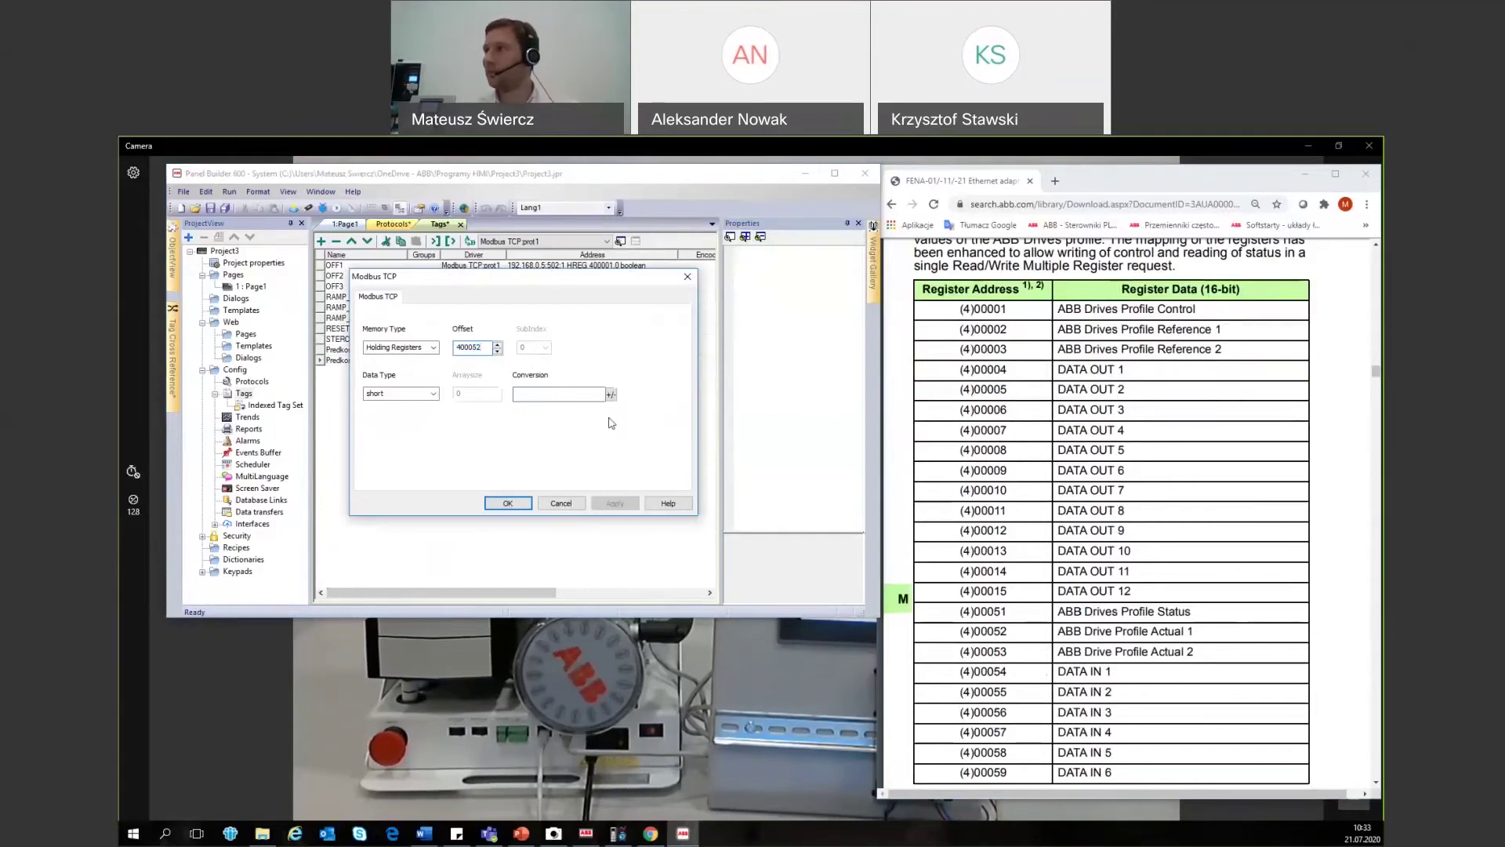
{"action": "left_click", "coordinate": [509, 503]}
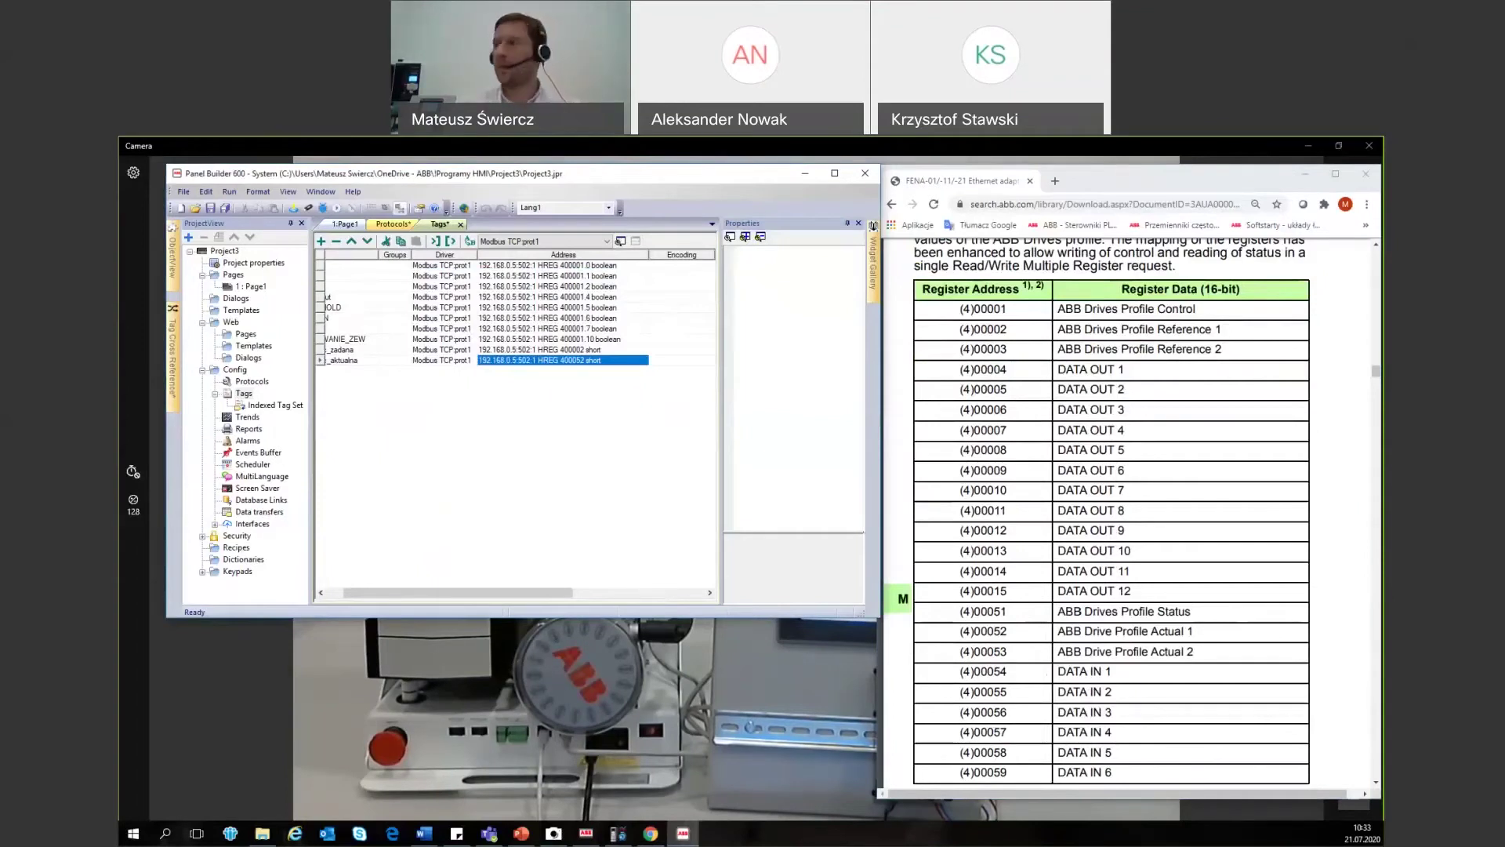
Step: Scroll the tag grid back left and page down the drive manual toward the state machine diagram
{"action": "left_click_drag", "start_coordinate": [487, 595], "coordinate": [428, 604]}
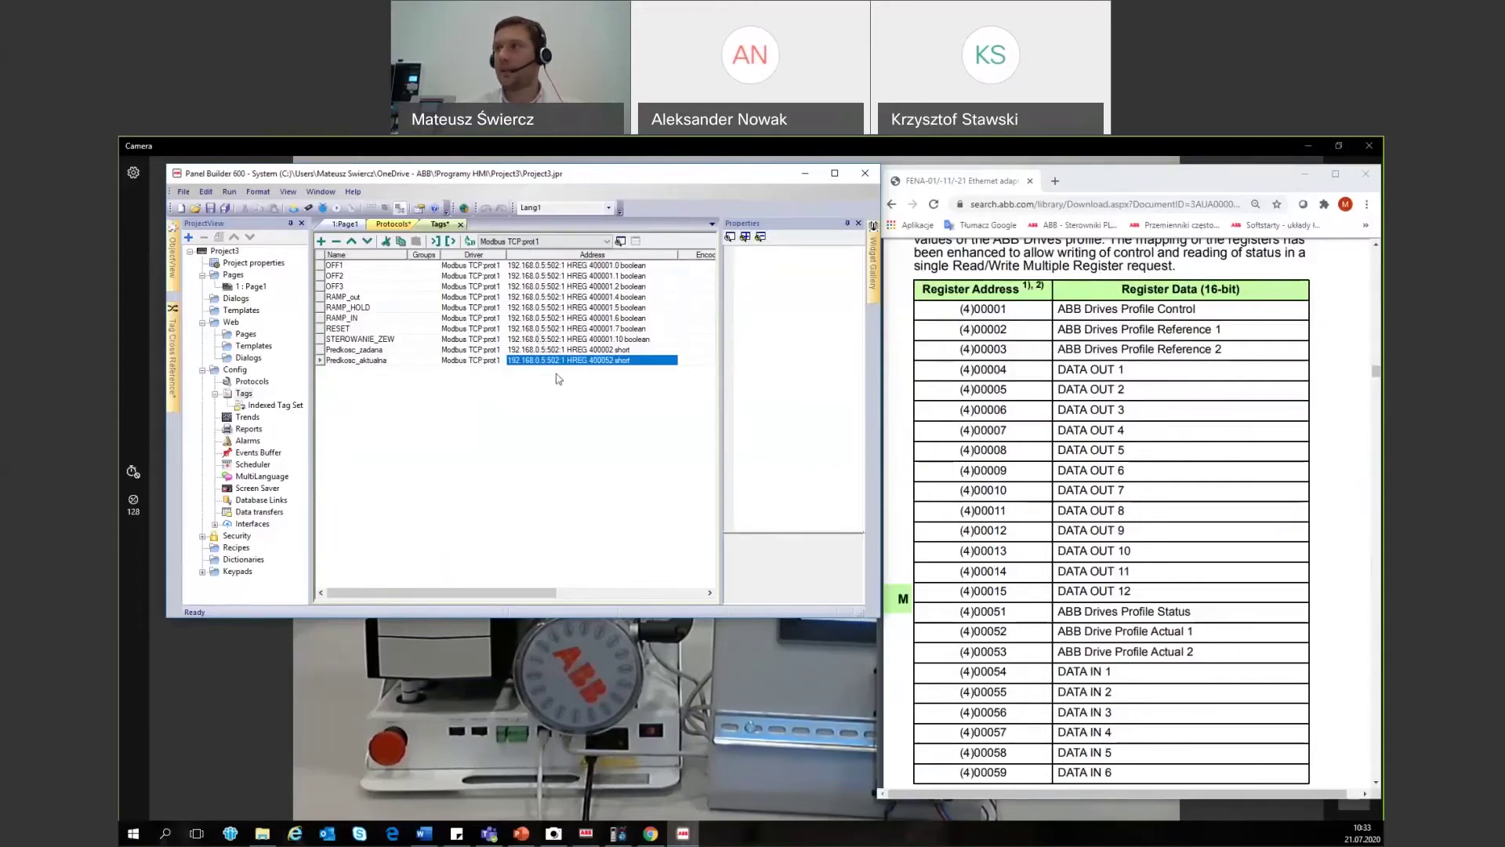
{"action": "scroll", "coordinate": [1020, 461], "scroll_direction": "down", "scroll_amount": 10}
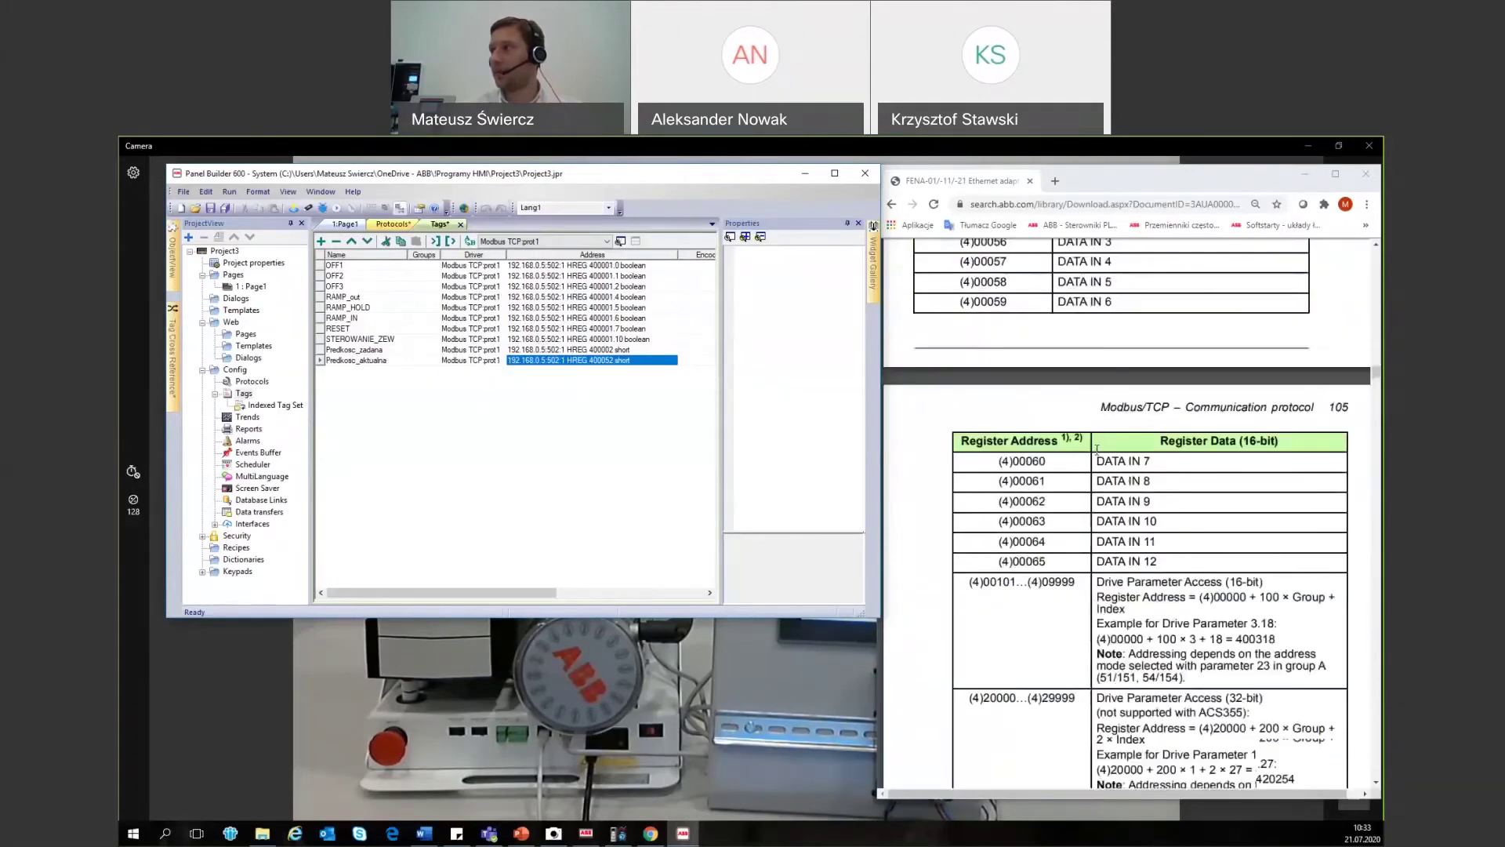
{"action": "scroll", "coordinate": [1100, 459], "scroll_direction": "down", "scroll_amount": 20}
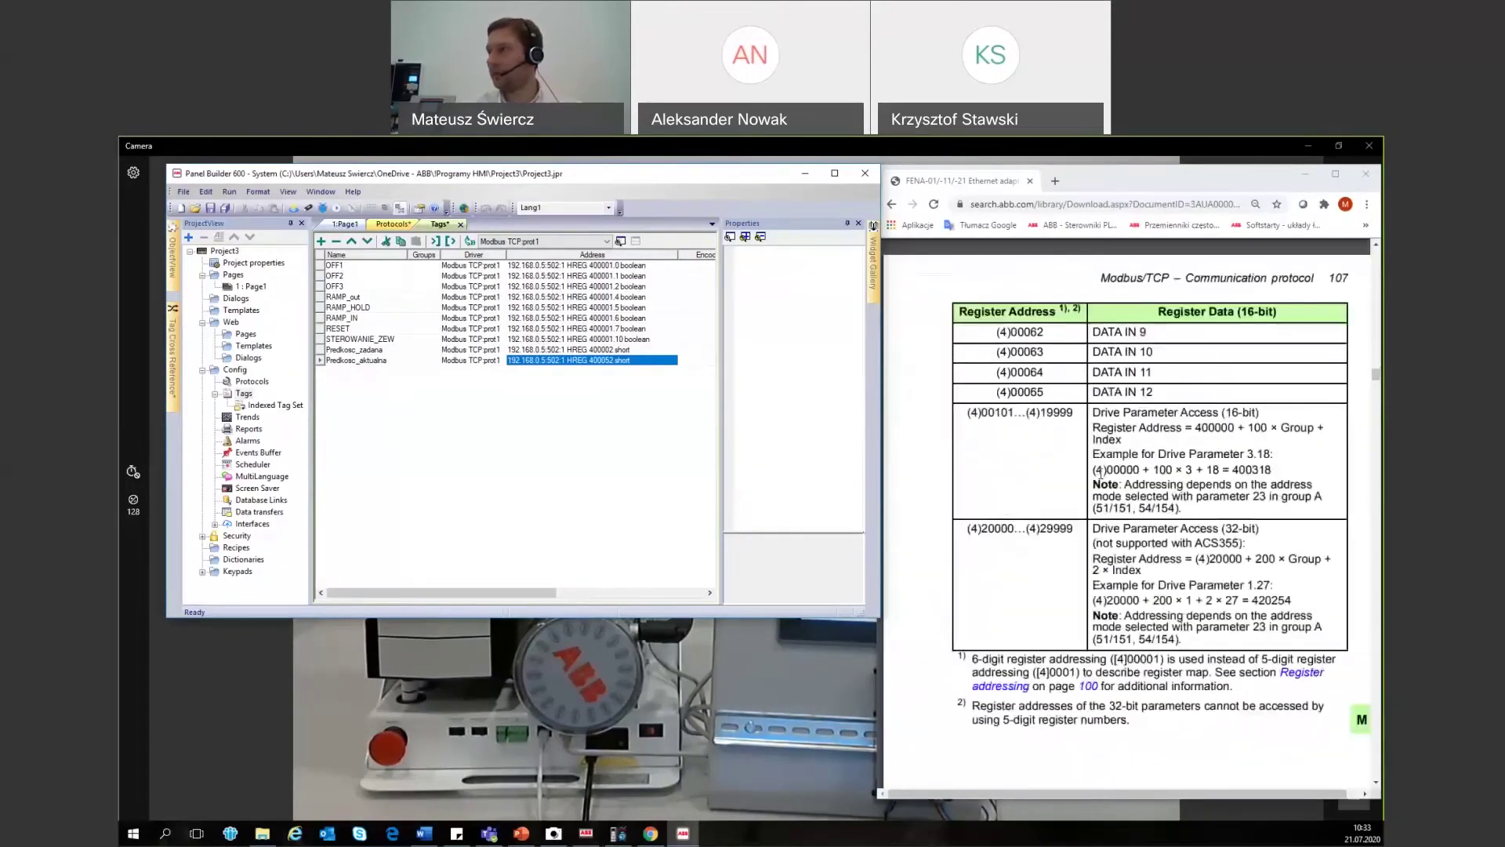
{"action": "scroll", "coordinate": [1094, 444], "scroll_direction": "down", "scroll_amount": 8}
{"action": "scroll", "coordinate": [1101, 445], "scroll_direction": "down", "scroll_amount": 15}
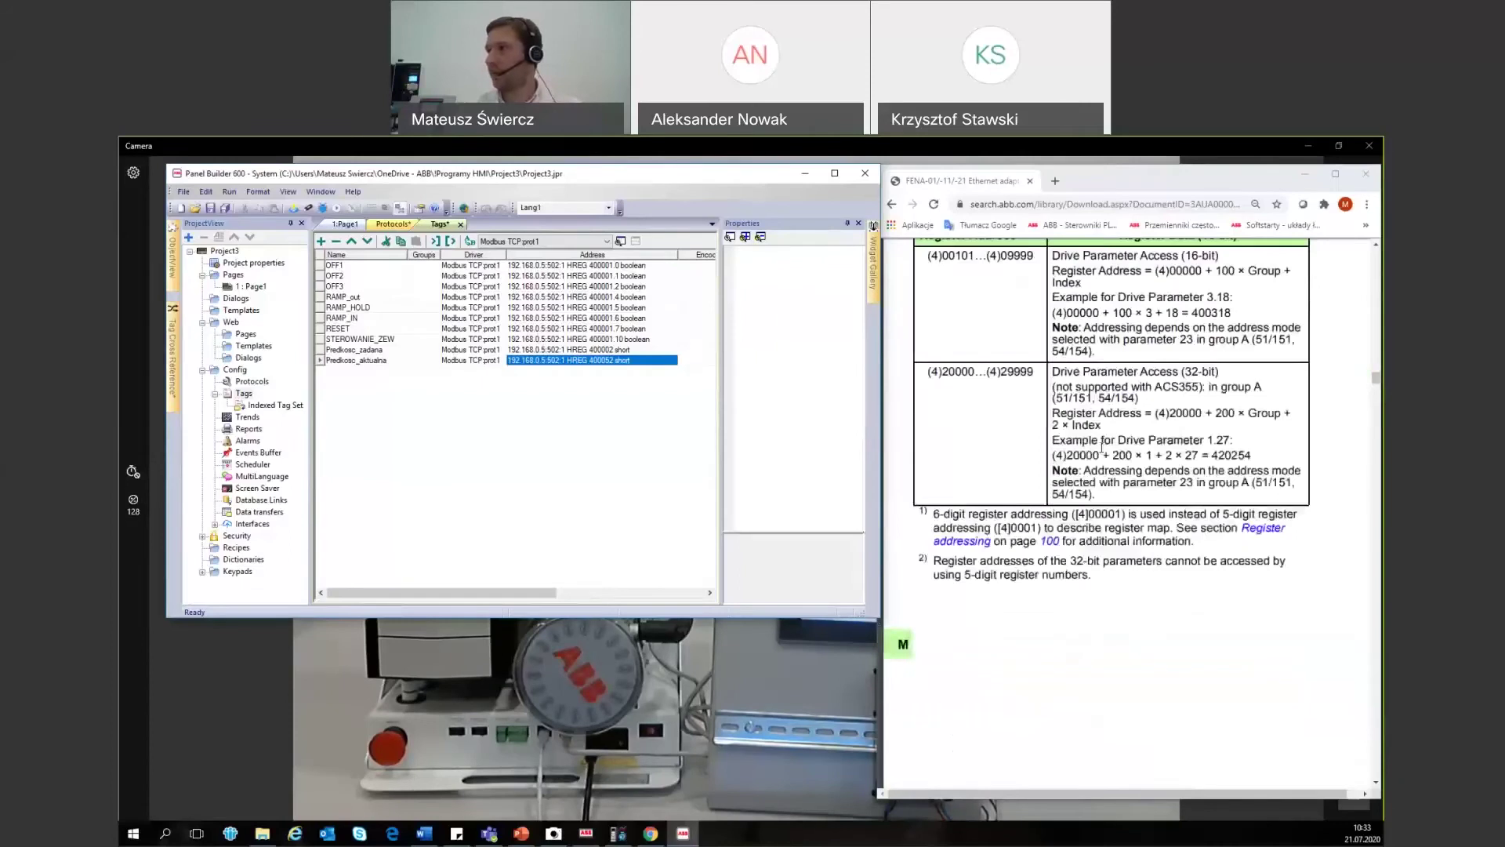
{"action": "scroll", "coordinate": [1103, 462], "scroll_direction": "down", "scroll_amount": 10}
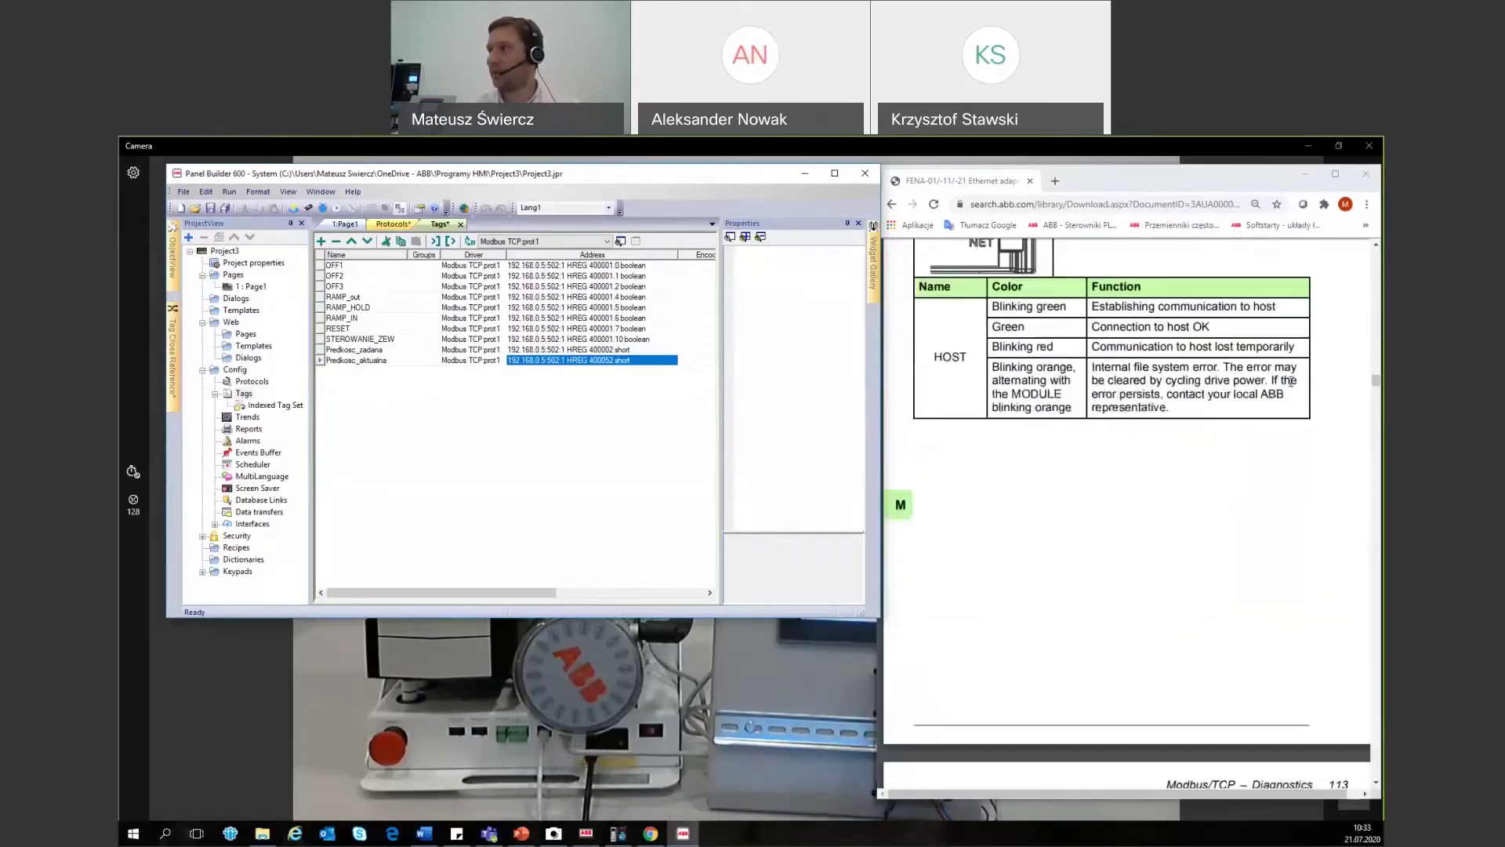
{"action": "left_click_drag", "start_coordinate": [1378, 391], "coordinate": [1325, 428]}
Step: Scroll back up the manual to the Scaling section, where REF1 20000 equals maximum speed
{"action": "scroll", "coordinate": [1219, 384], "scroll_direction": "up", "scroll_amount": 1}
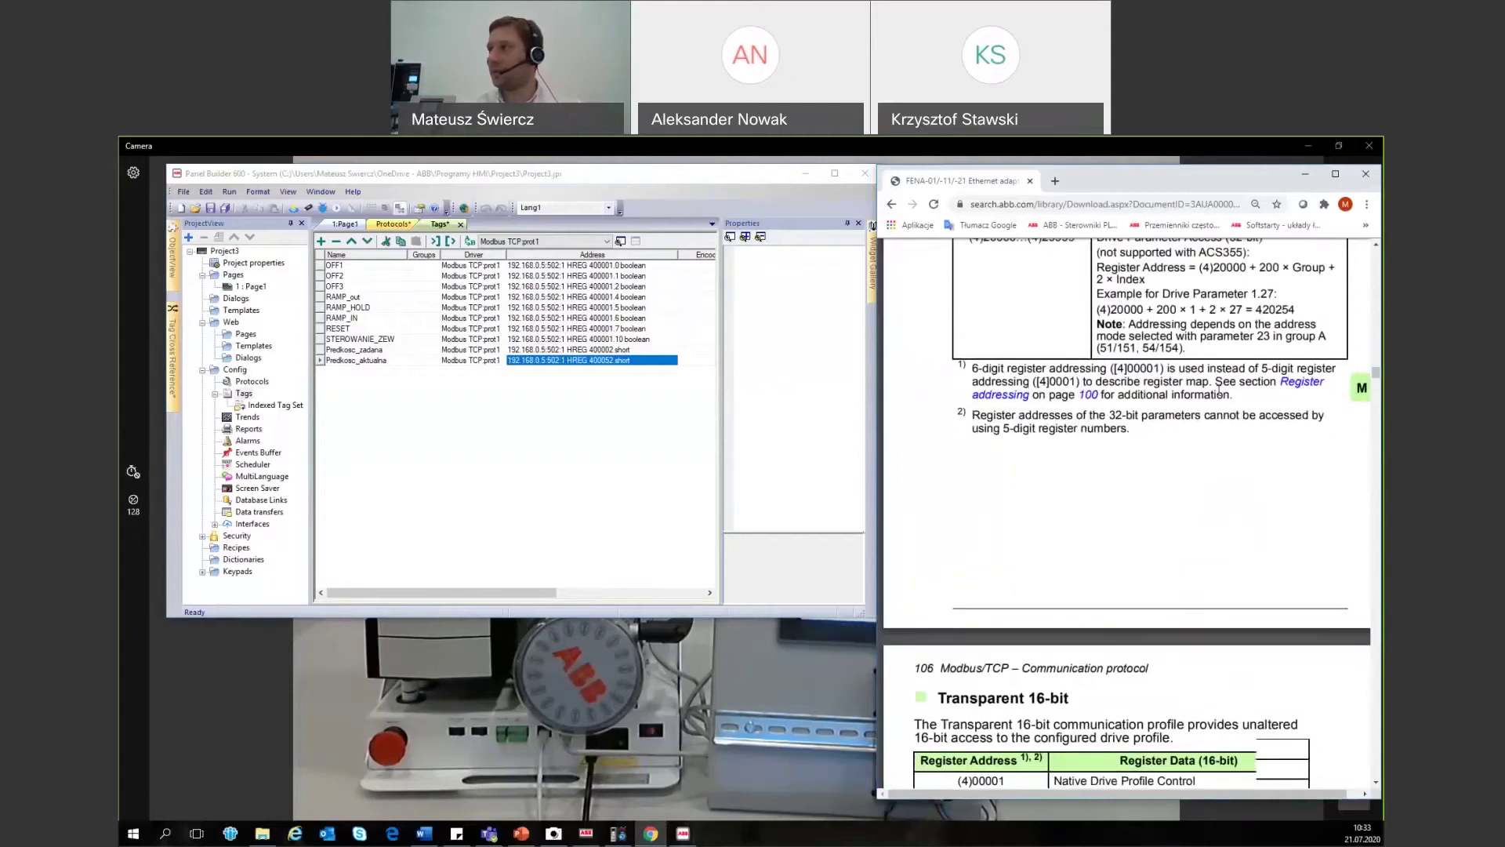
{"action": "scroll", "coordinate": [1219, 386], "scroll_direction": "up", "scroll_amount": 15}
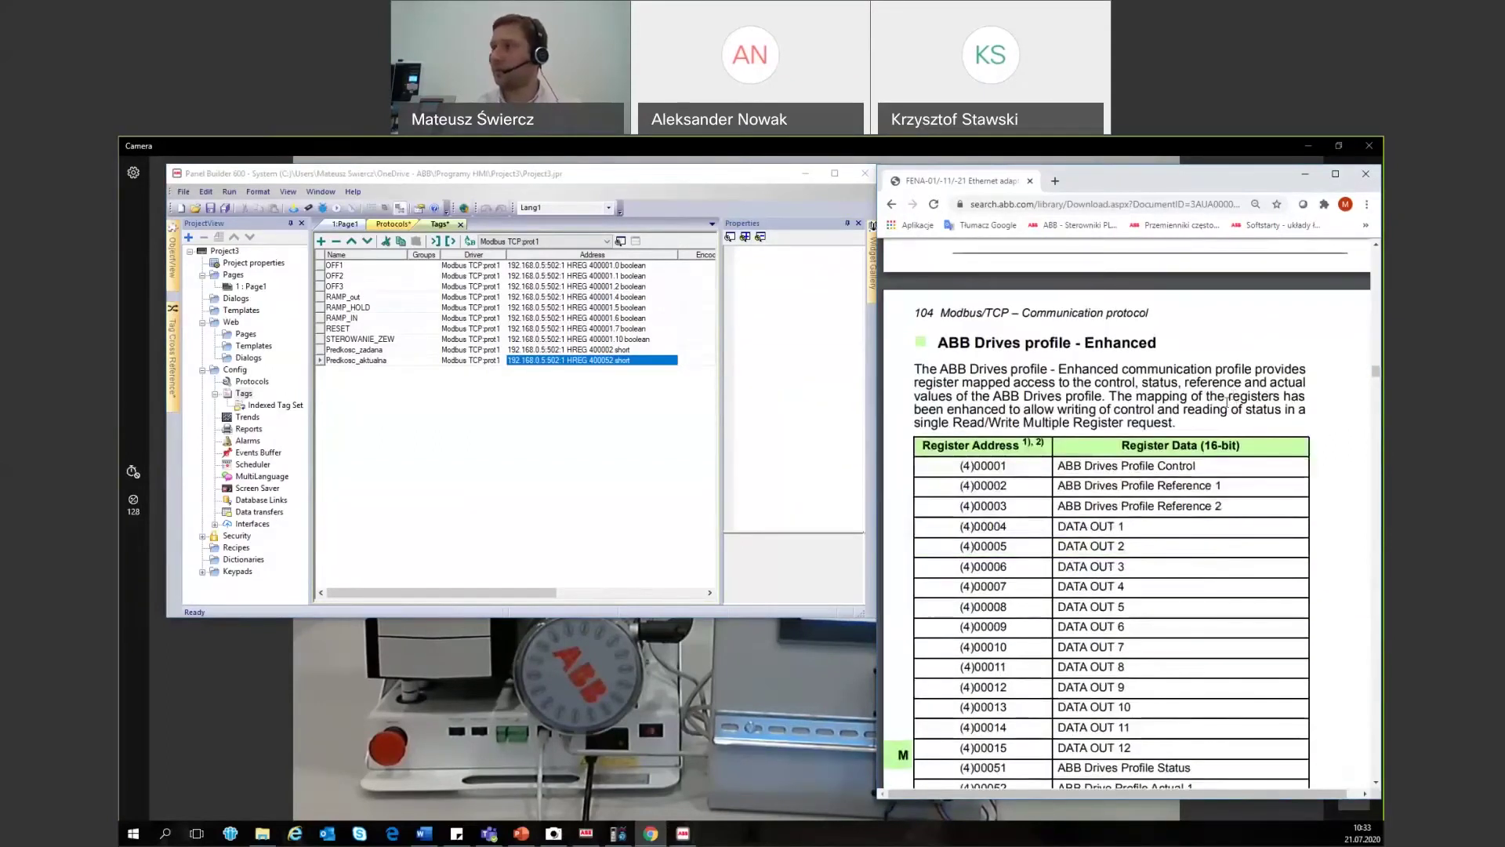
{"action": "scroll", "coordinate": [1210, 404], "scroll_direction": "up", "scroll_amount": 10}
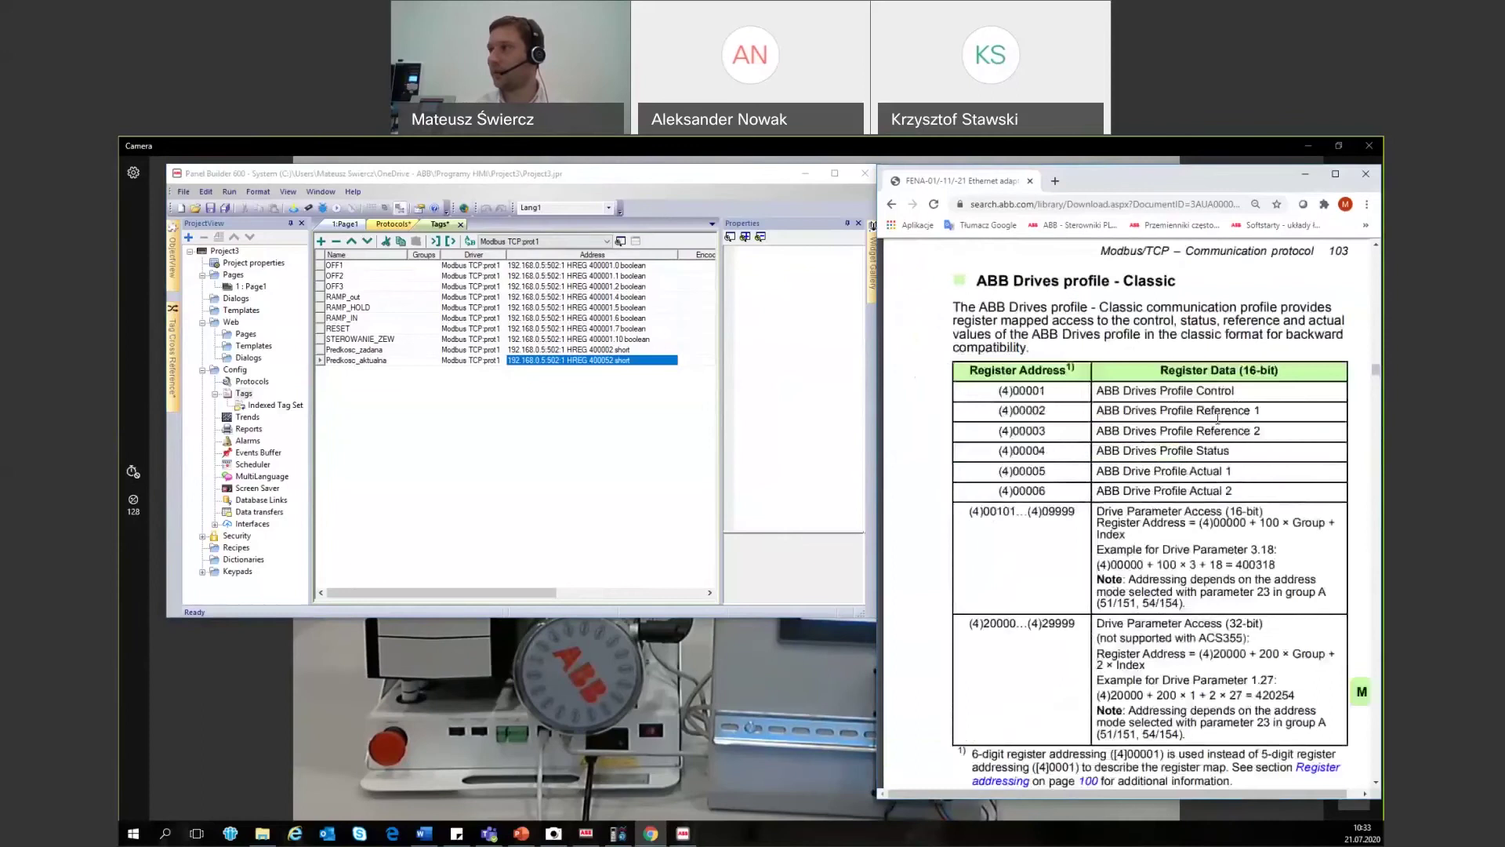
{"action": "scroll", "coordinate": [1223, 439], "scroll_direction": "up", "scroll_amount": 6}
{"action": "scroll", "coordinate": [1231, 459], "scroll_direction": "up", "scroll_amount": 15}
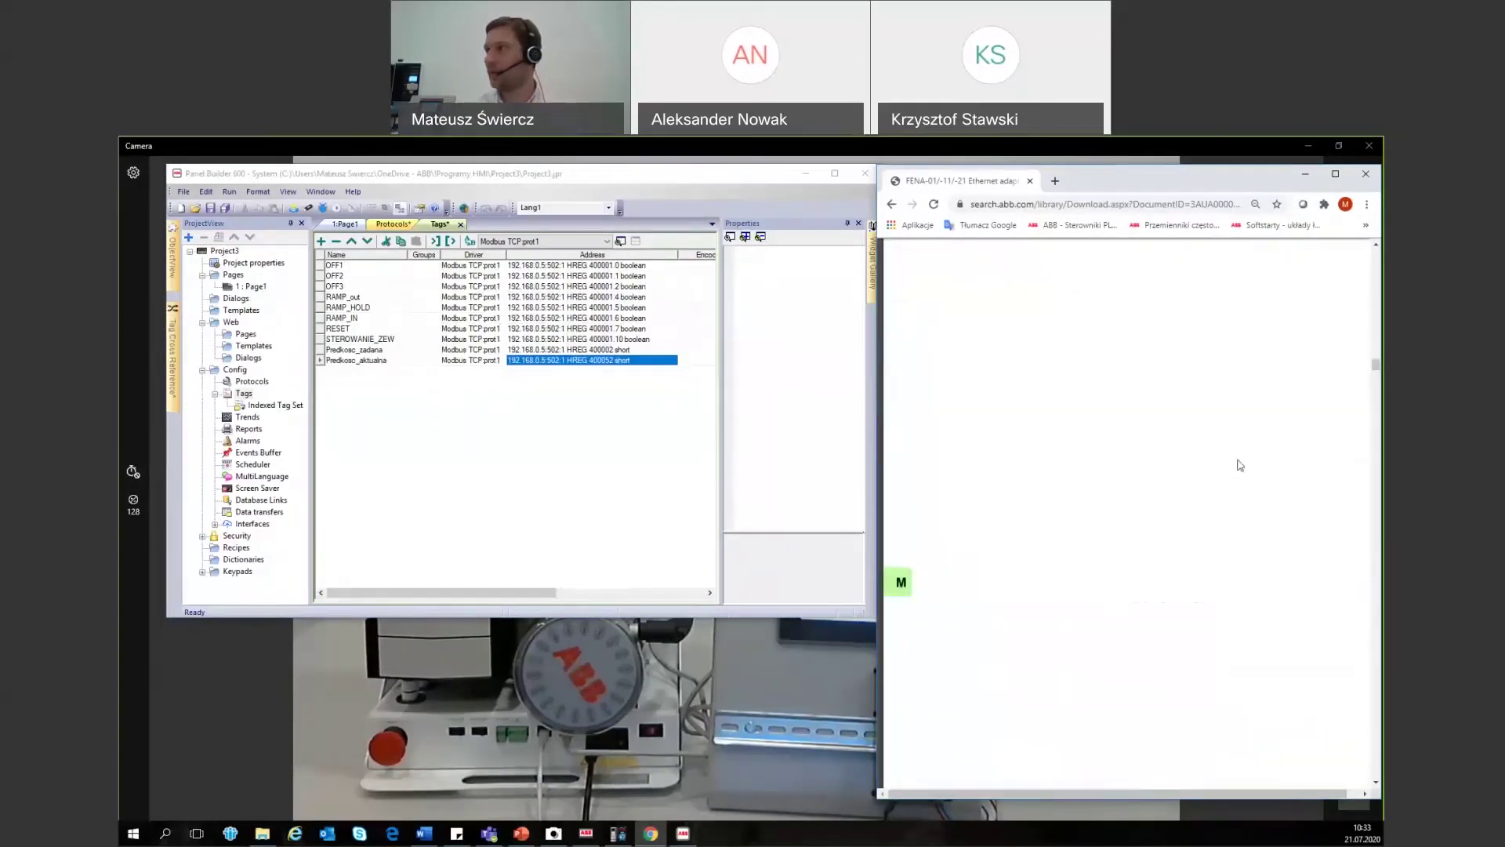
{"action": "scroll", "coordinate": [1239, 464], "scroll_direction": "up", "scroll_amount": 3}
{"action": "scroll", "coordinate": [1240, 465], "scroll_direction": "up", "scroll_amount": 3}
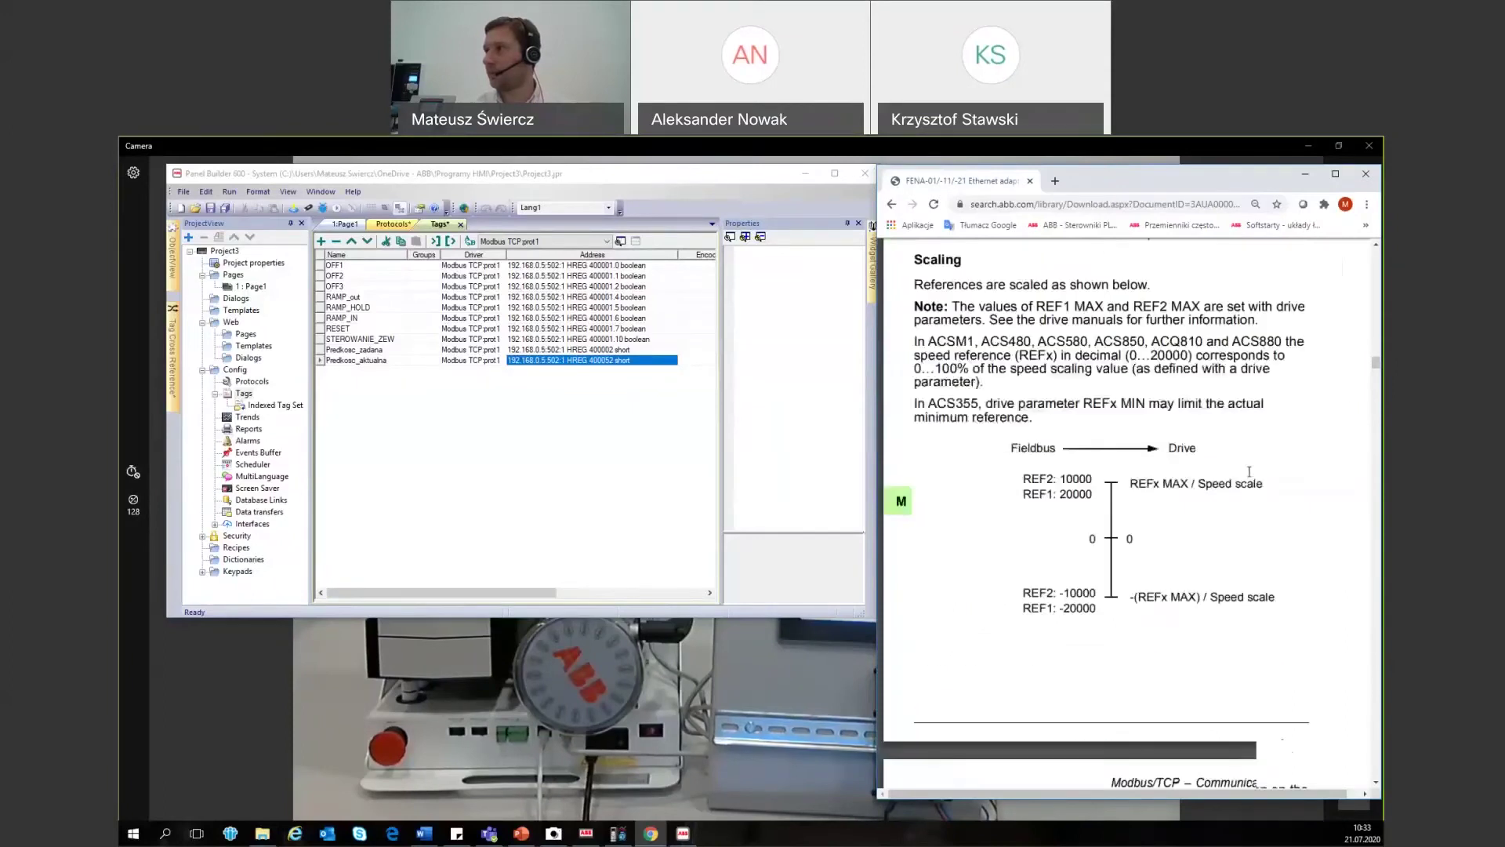
{"action": "scroll", "coordinate": [1246, 471], "scroll_direction": "up", "scroll_amount": 8}
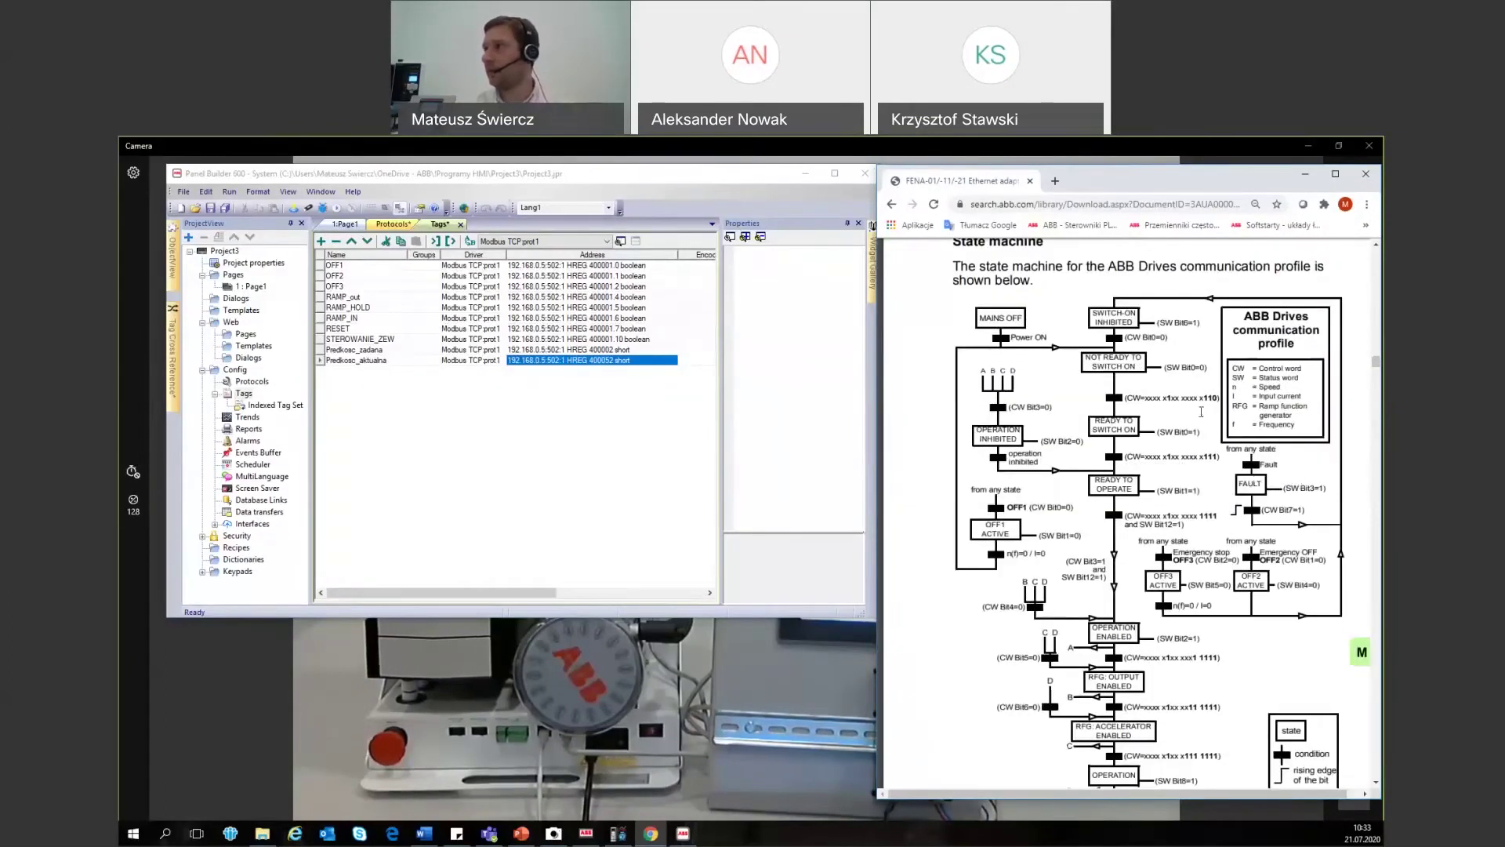
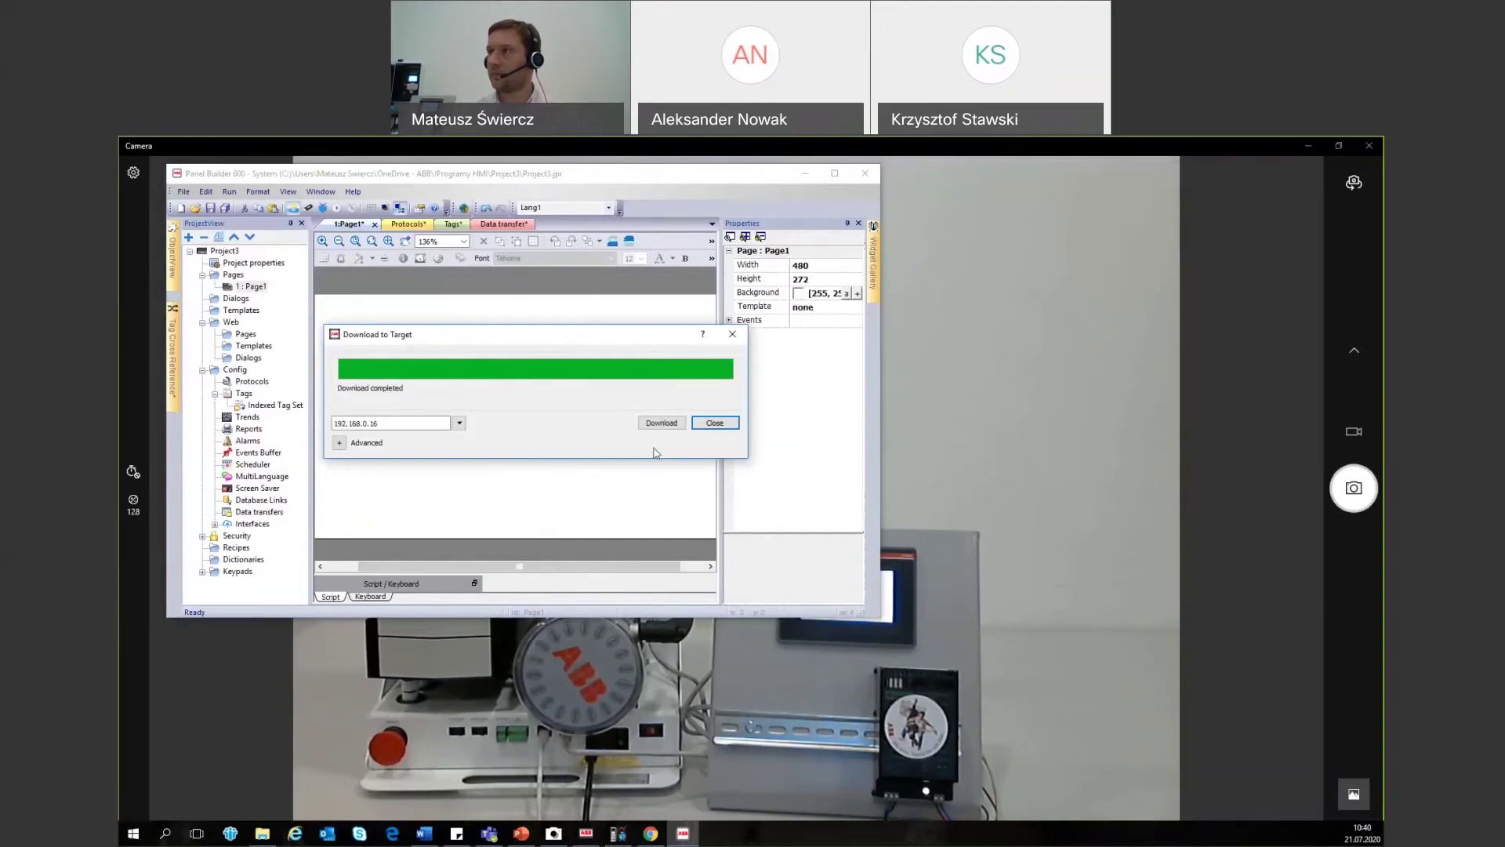
Step: Close the completed download to 192.168.0.16 and minimize Panel Builder 600
{"action": "left_click", "coordinate": [715, 423]}
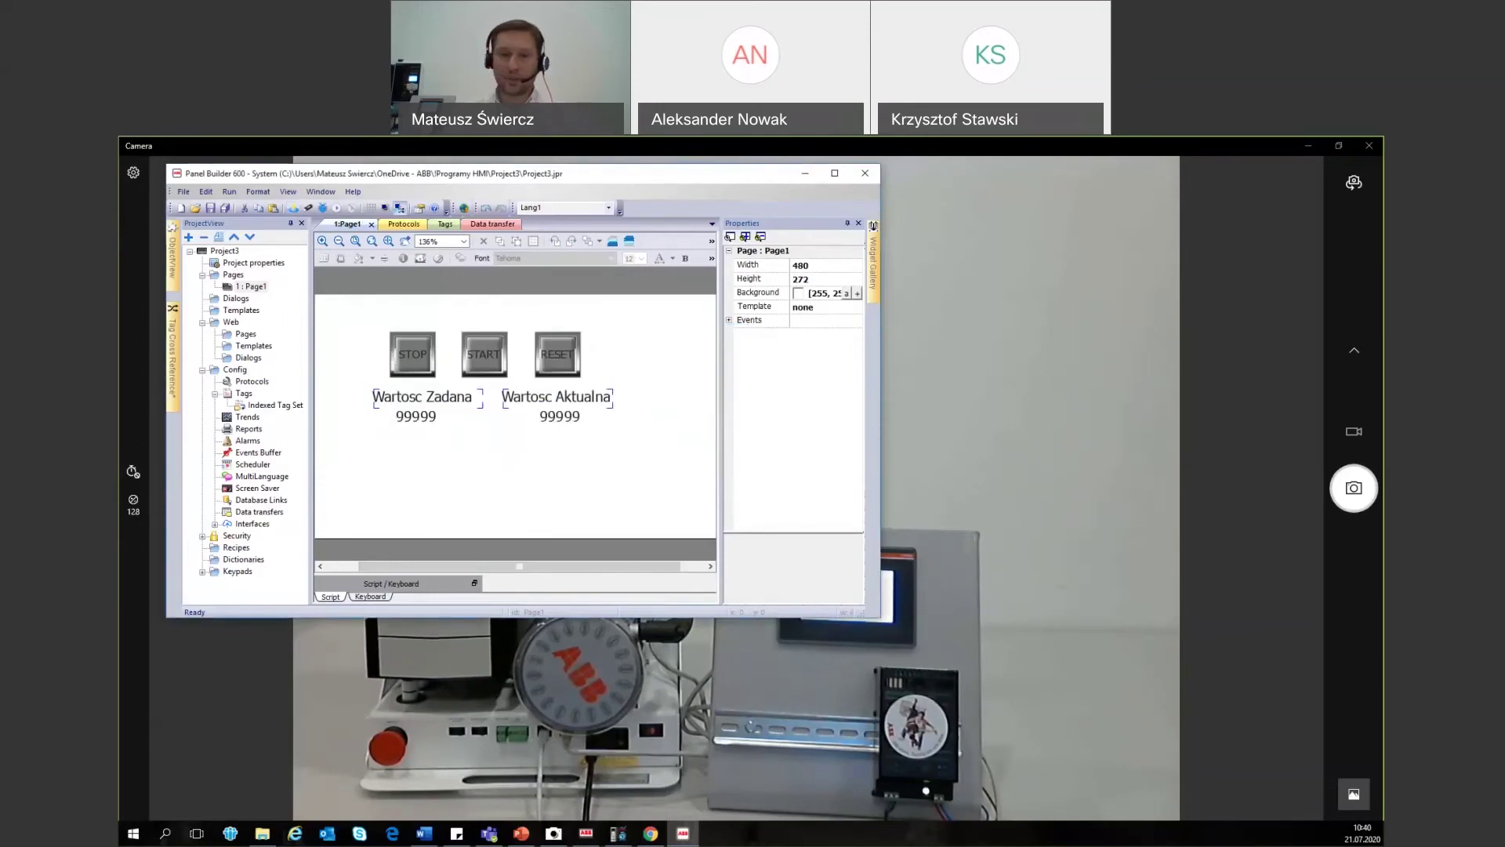
{"action": "left_click", "coordinate": [804, 173]}
Step: Connect CP600HMIClient to the panel at 192.168.0.16, log in with the panel username and password, then go to Drive composer pro
{"action": "left_click", "coordinate": [586, 834]}
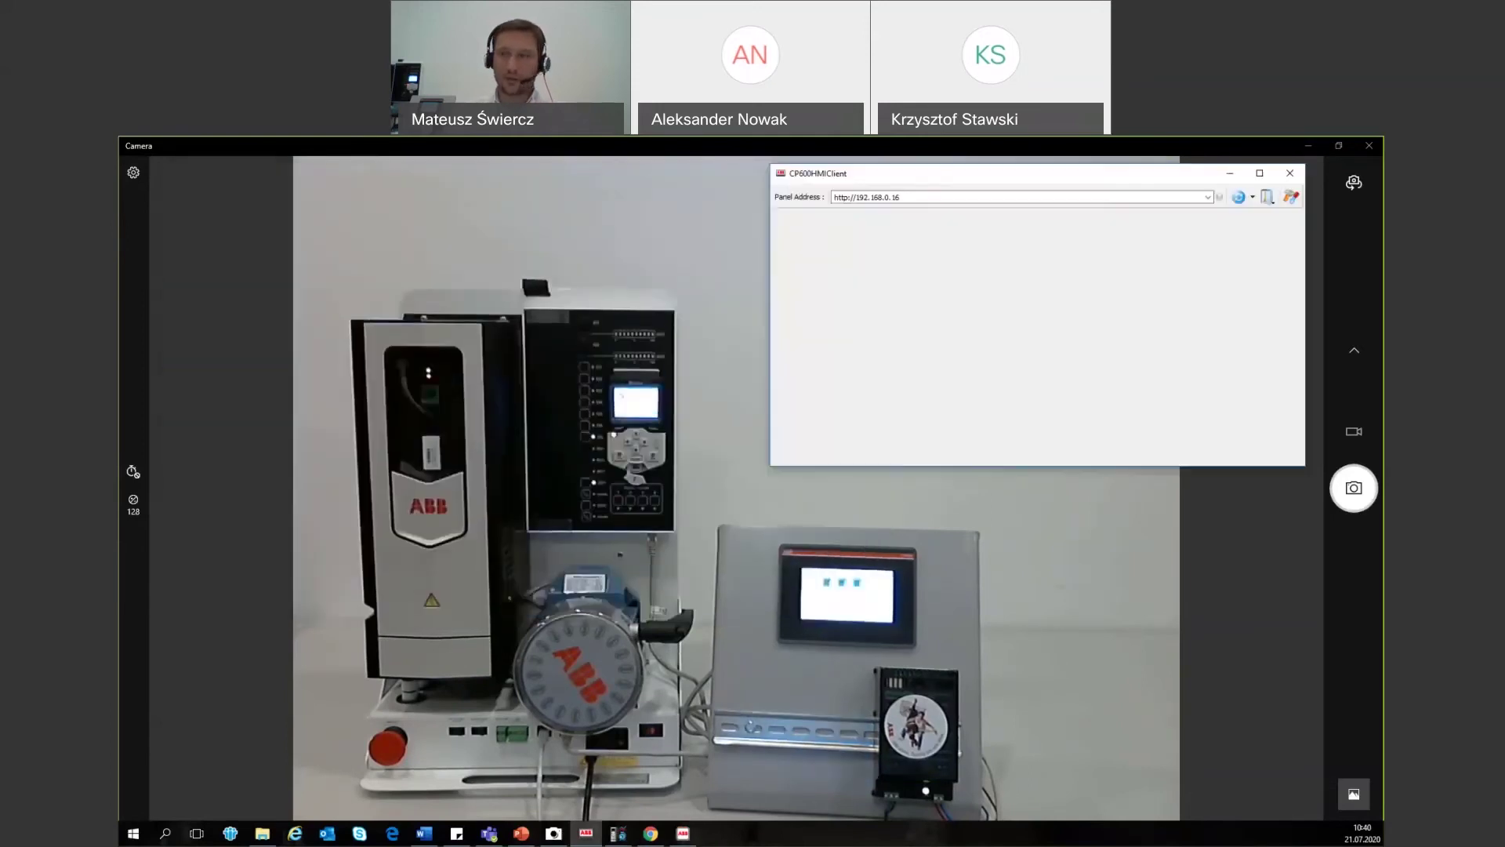
{"action": "left_click", "coordinate": [1239, 197]}
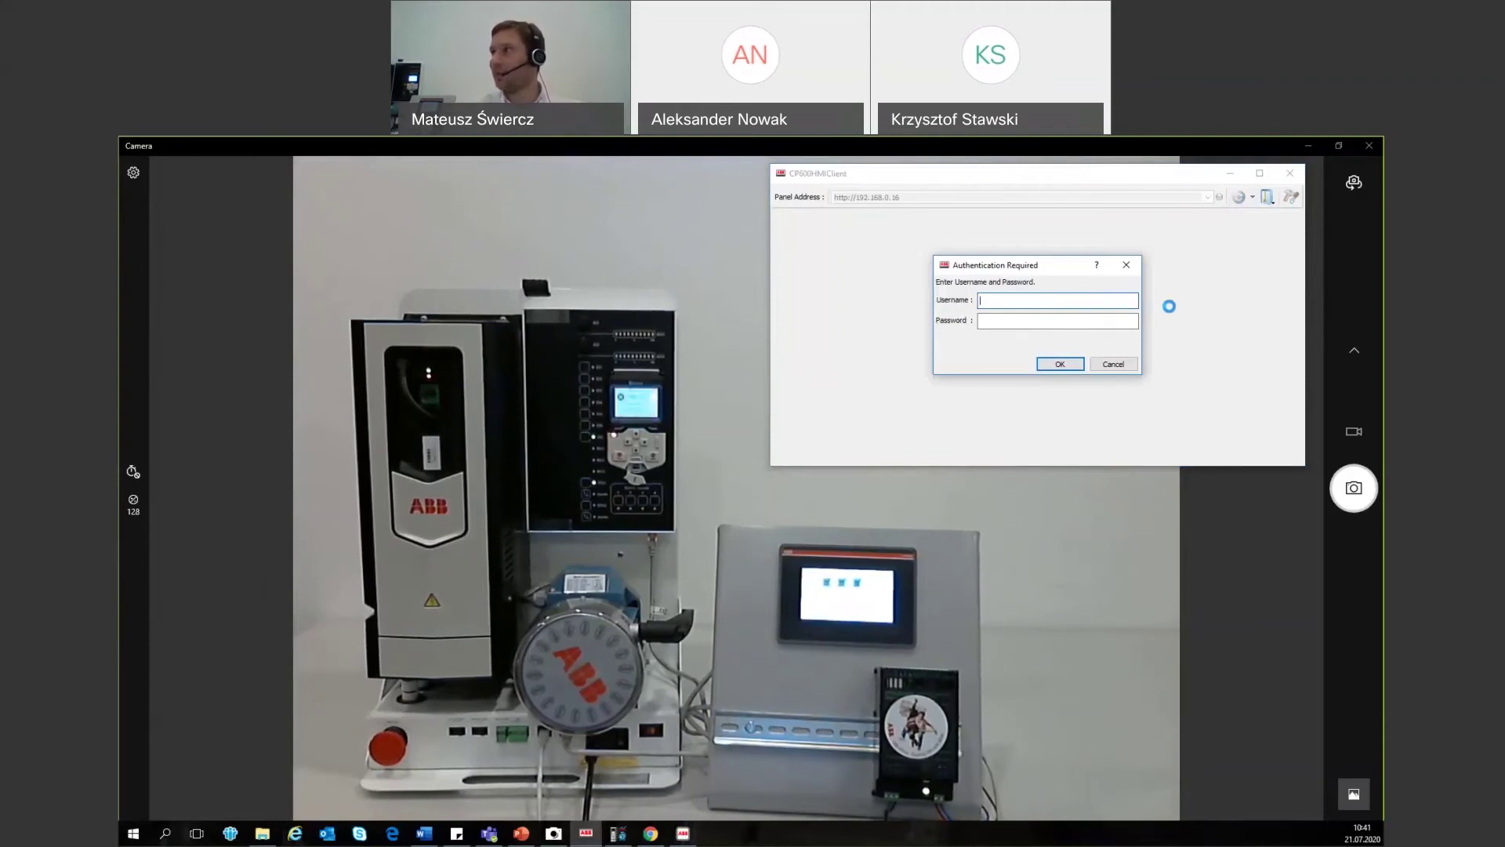
{"action": "type", "text": "admin"}
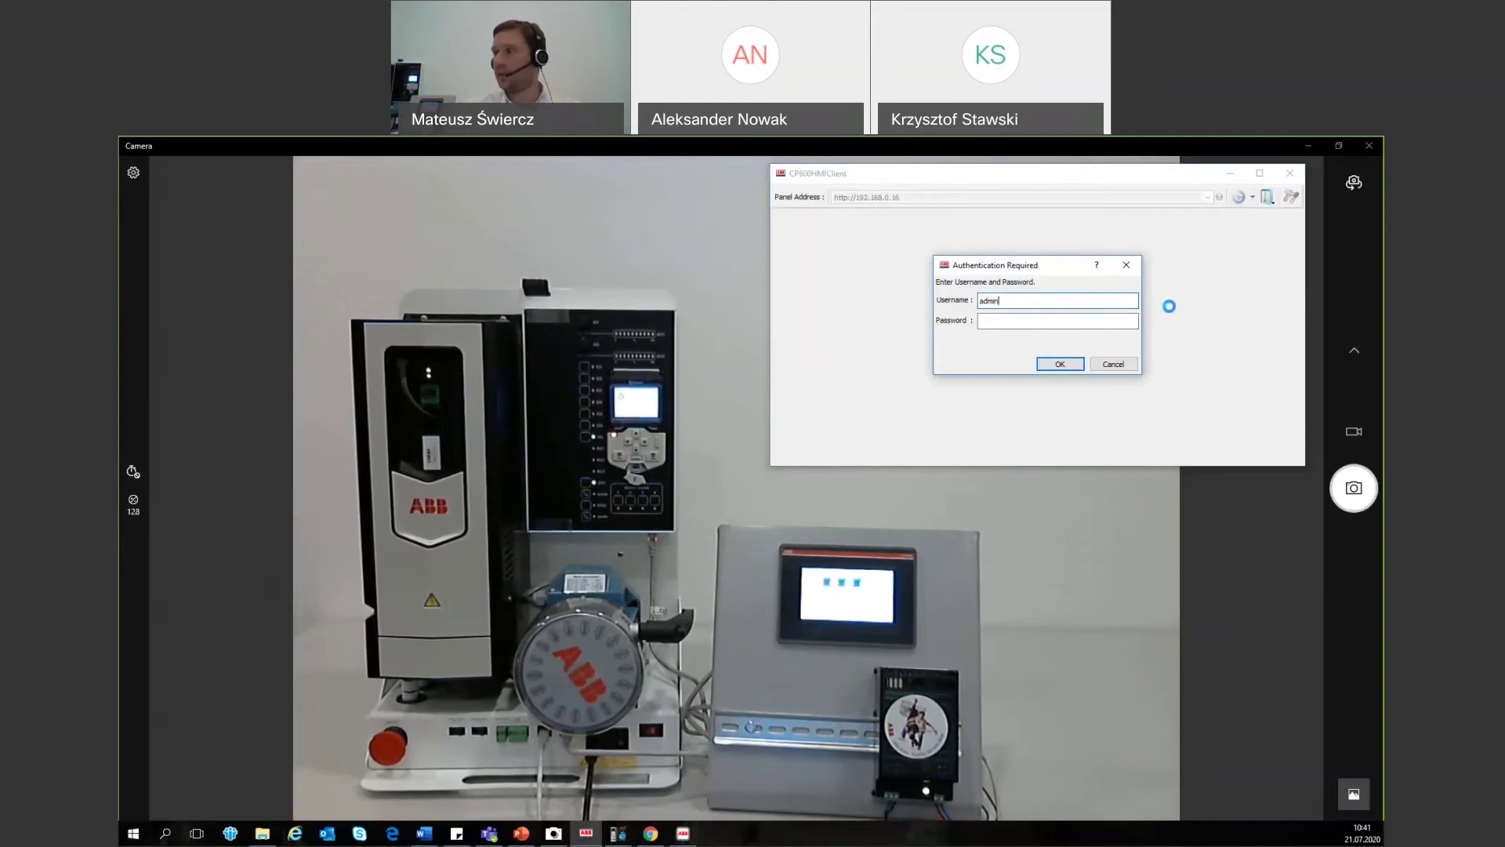
{"action": "key", "text": "Tab"}
{"action": "type", "text": "•••••"}
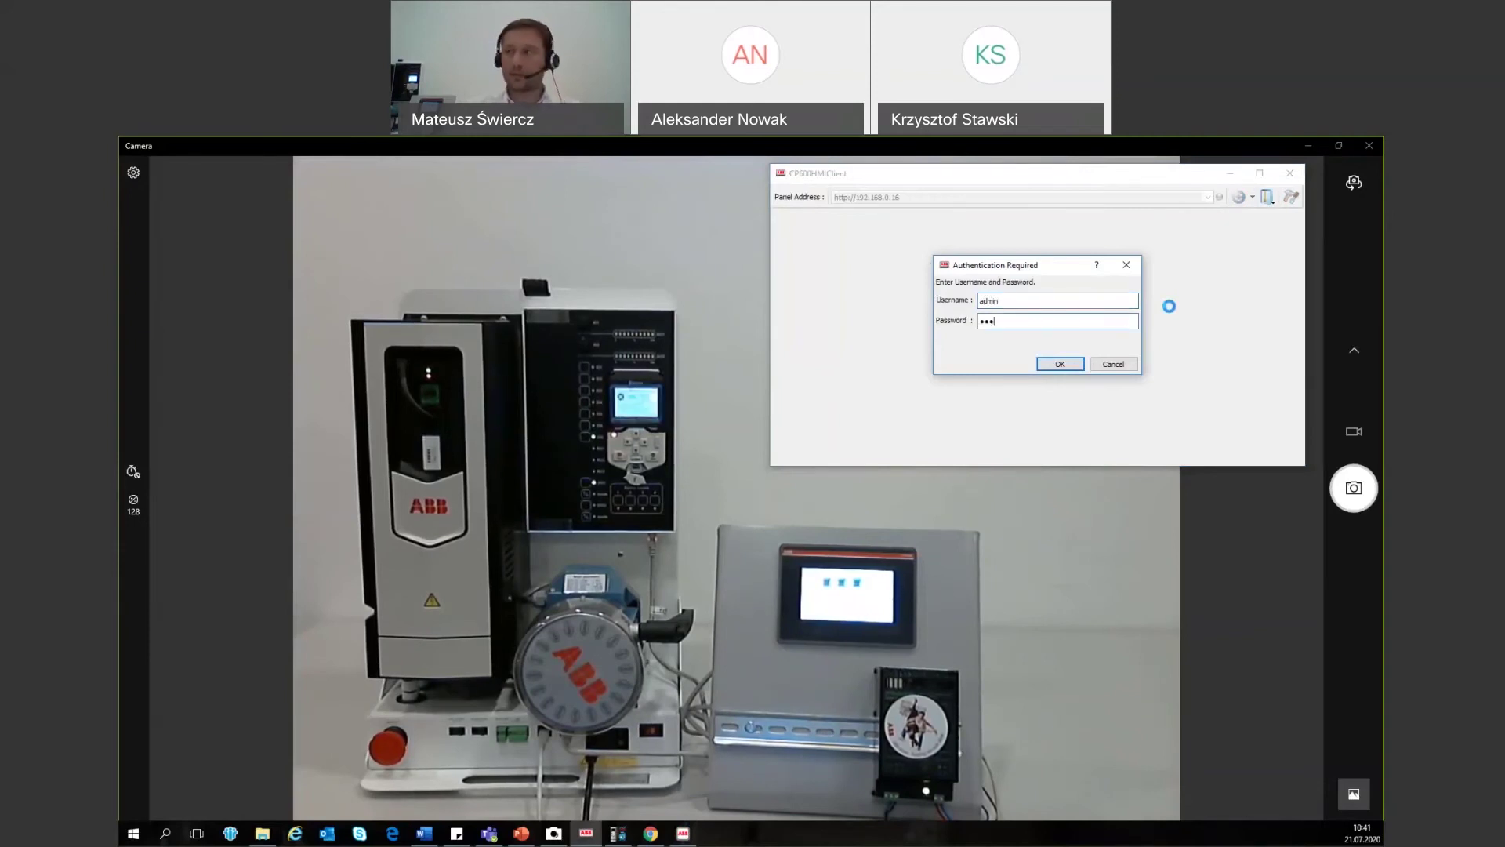
{"action": "key", "text": "Return"}
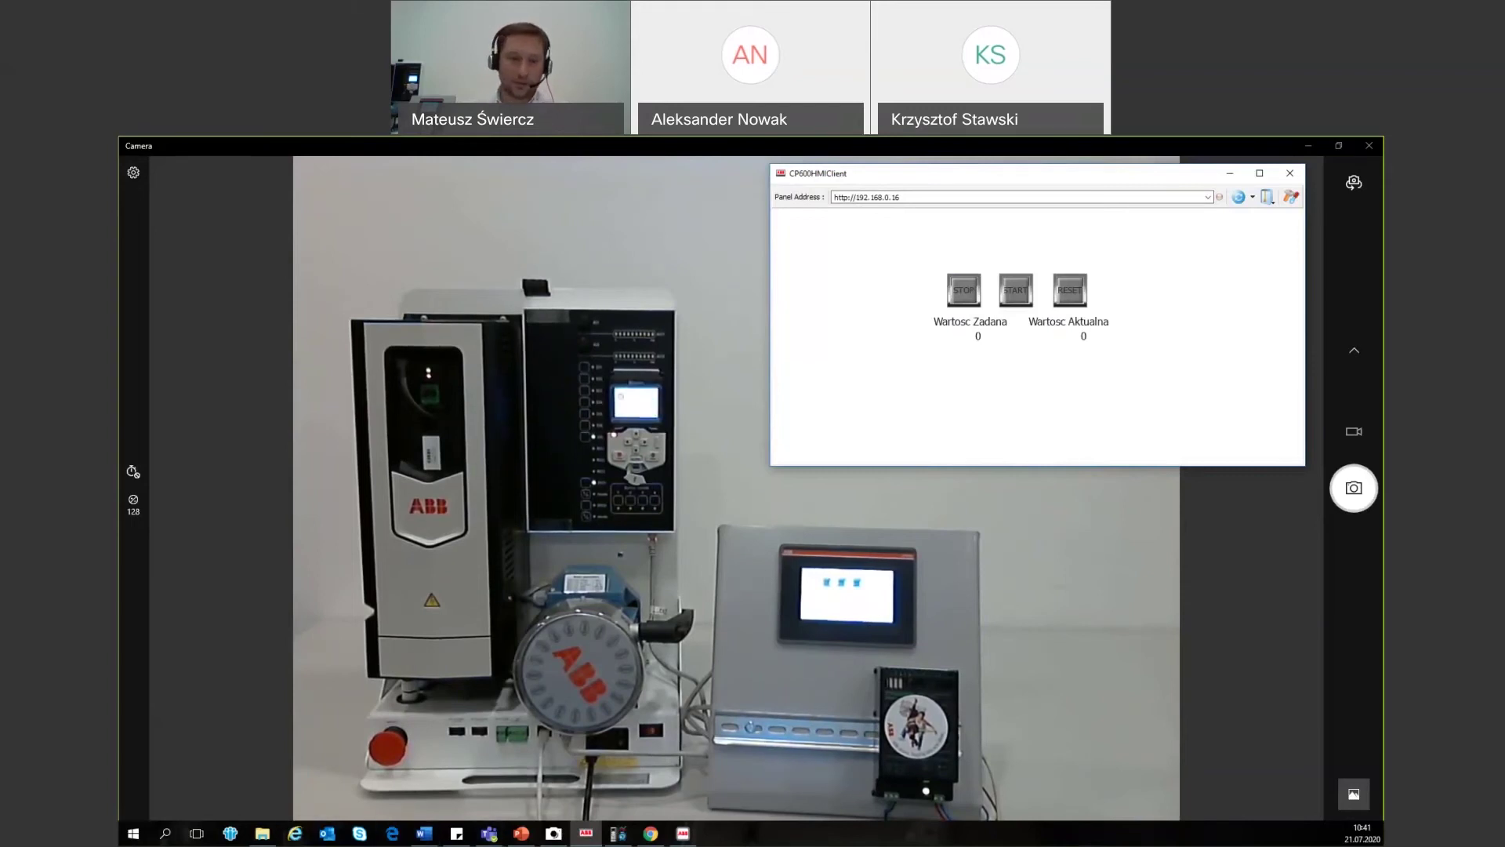
{"action": "key", "text": "alt+Tab"}
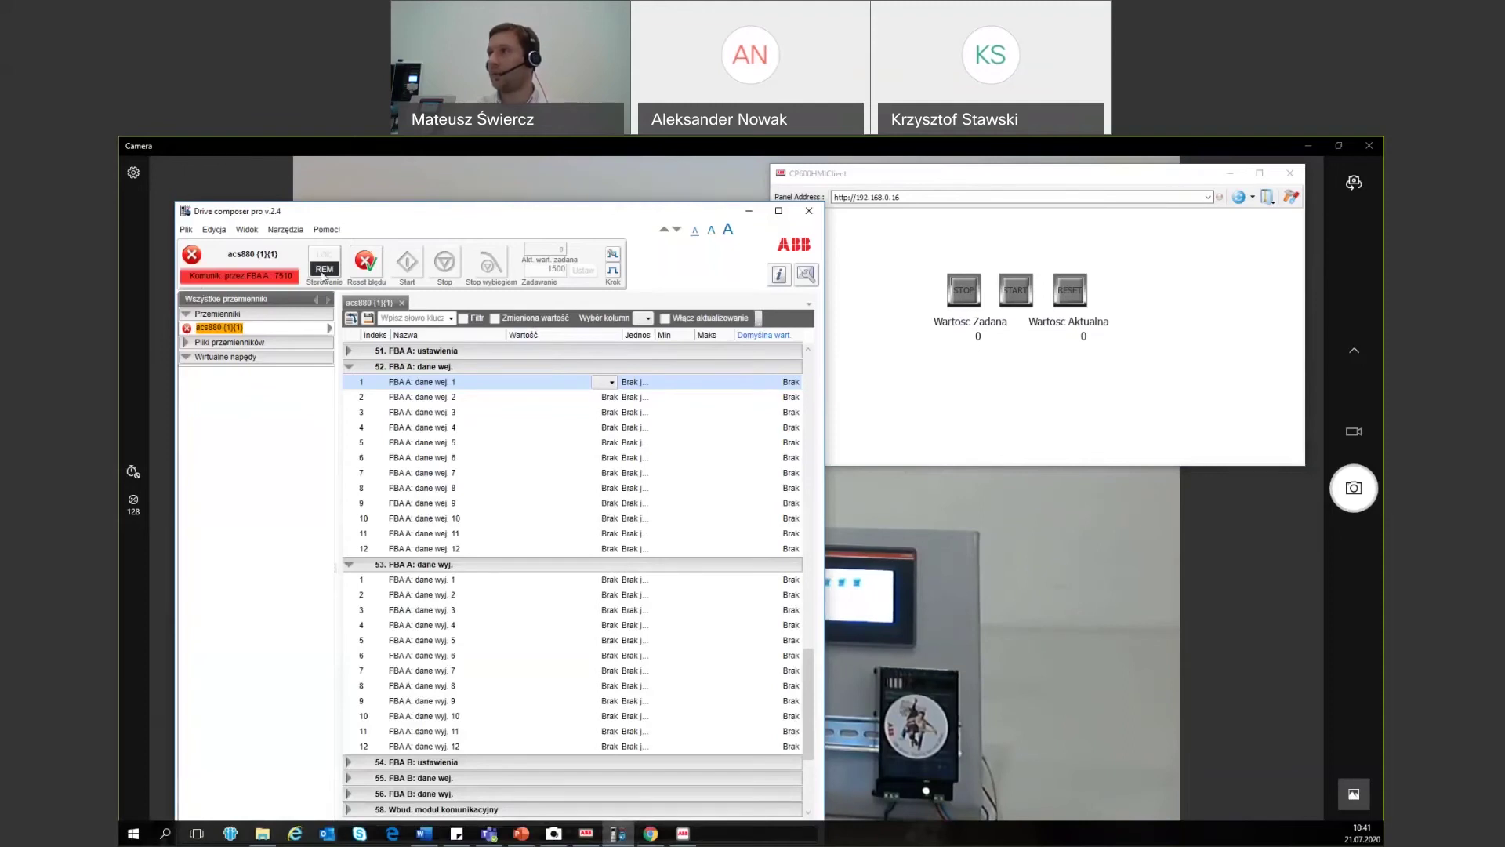
Step: Reset the drive fault from the HMI page, then send STOP twice
{"action": "left_click", "coordinate": [1121, 175]}
{"action": "left_click_drag", "start_coordinate": [1121, 176], "coordinate": [1128, 174]}
{"action": "left_click", "coordinate": [1085, 290]}
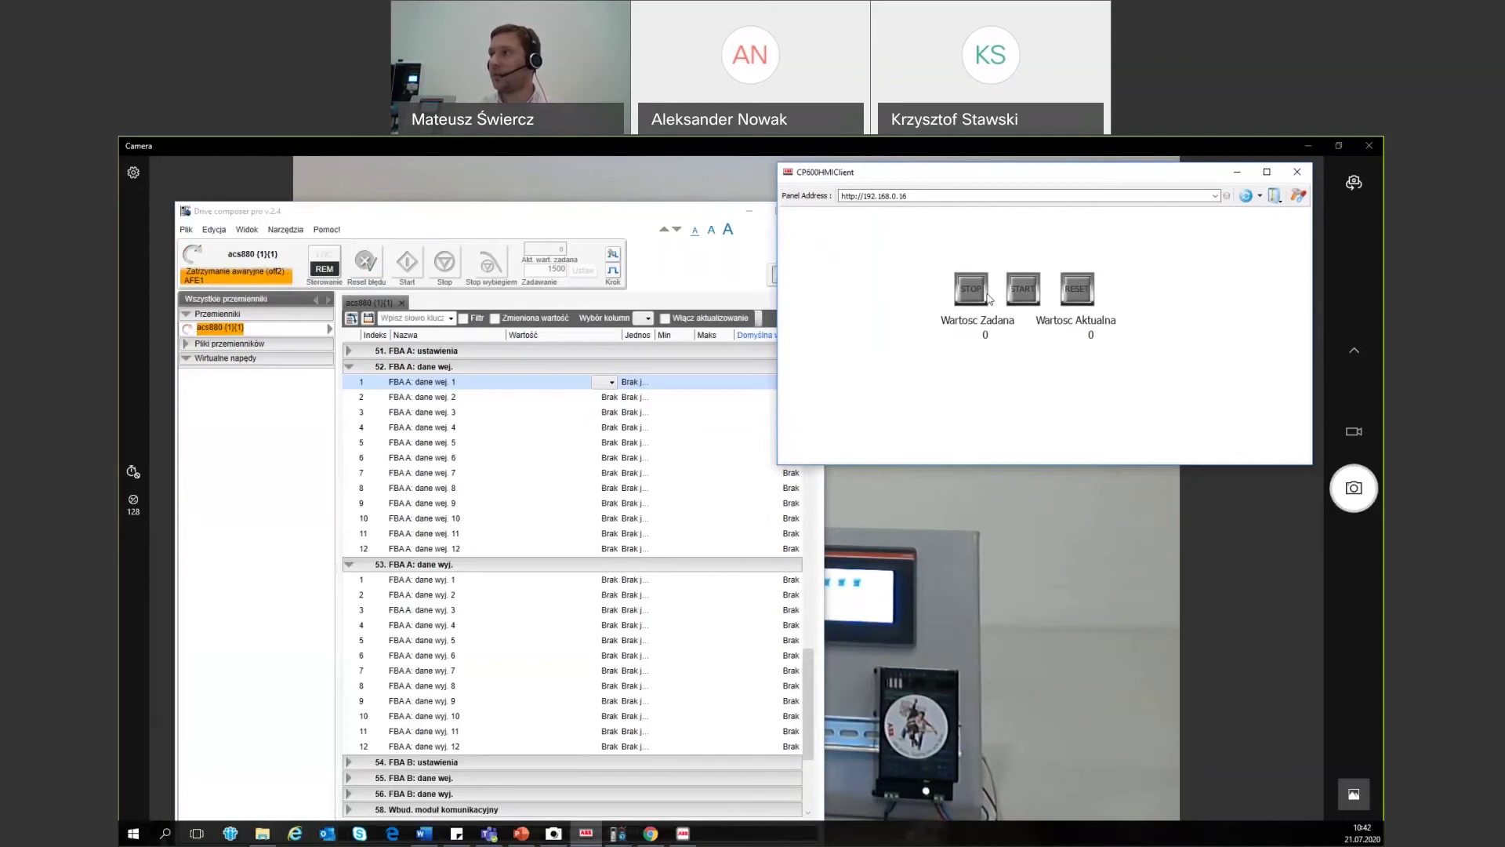
{"action": "left_click", "coordinate": [976, 298]}
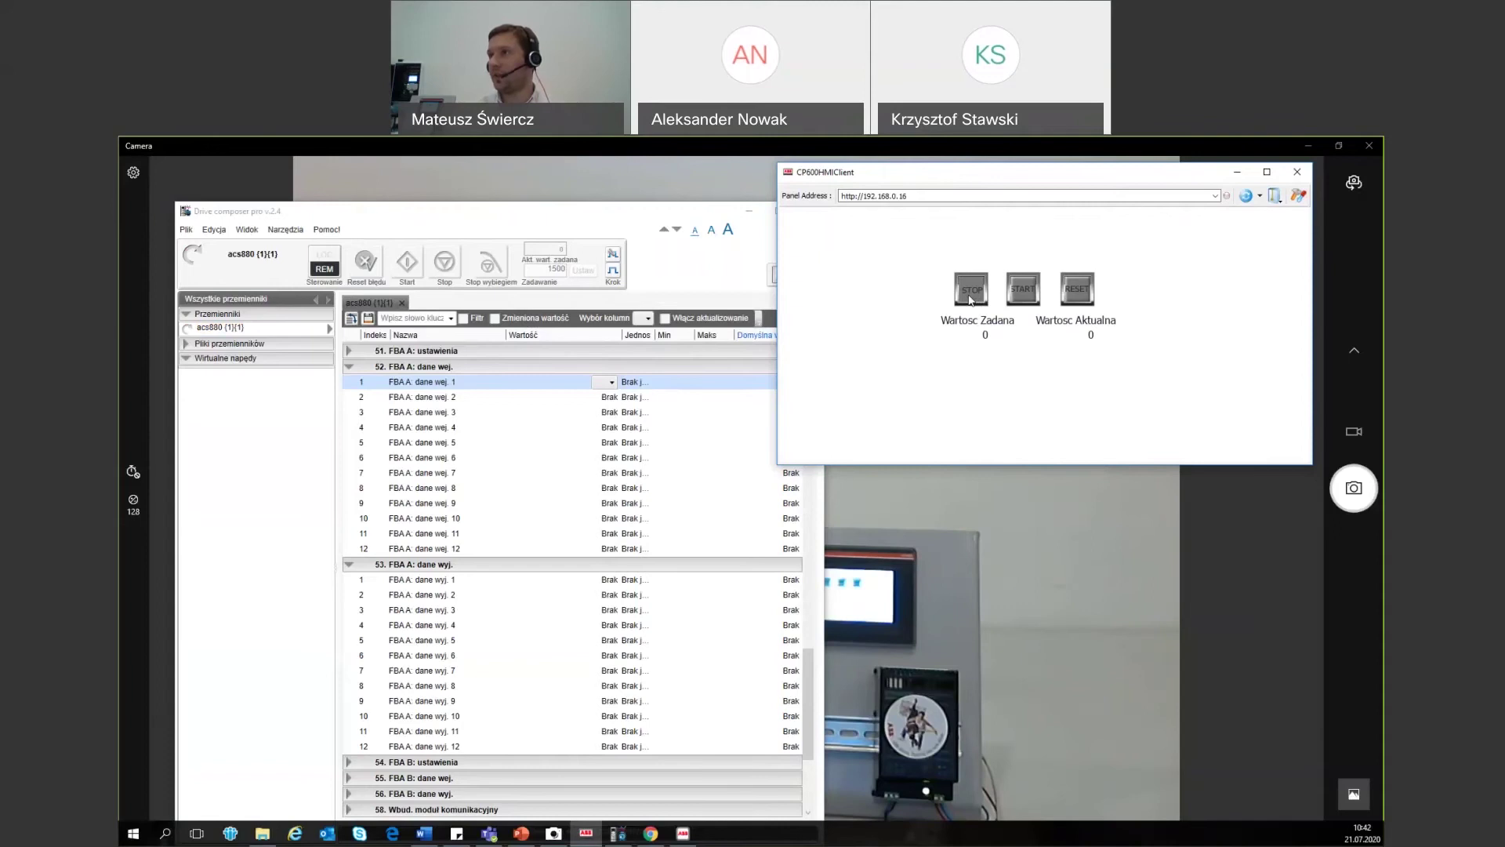
{"action": "left_click", "coordinate": [972, 299]}
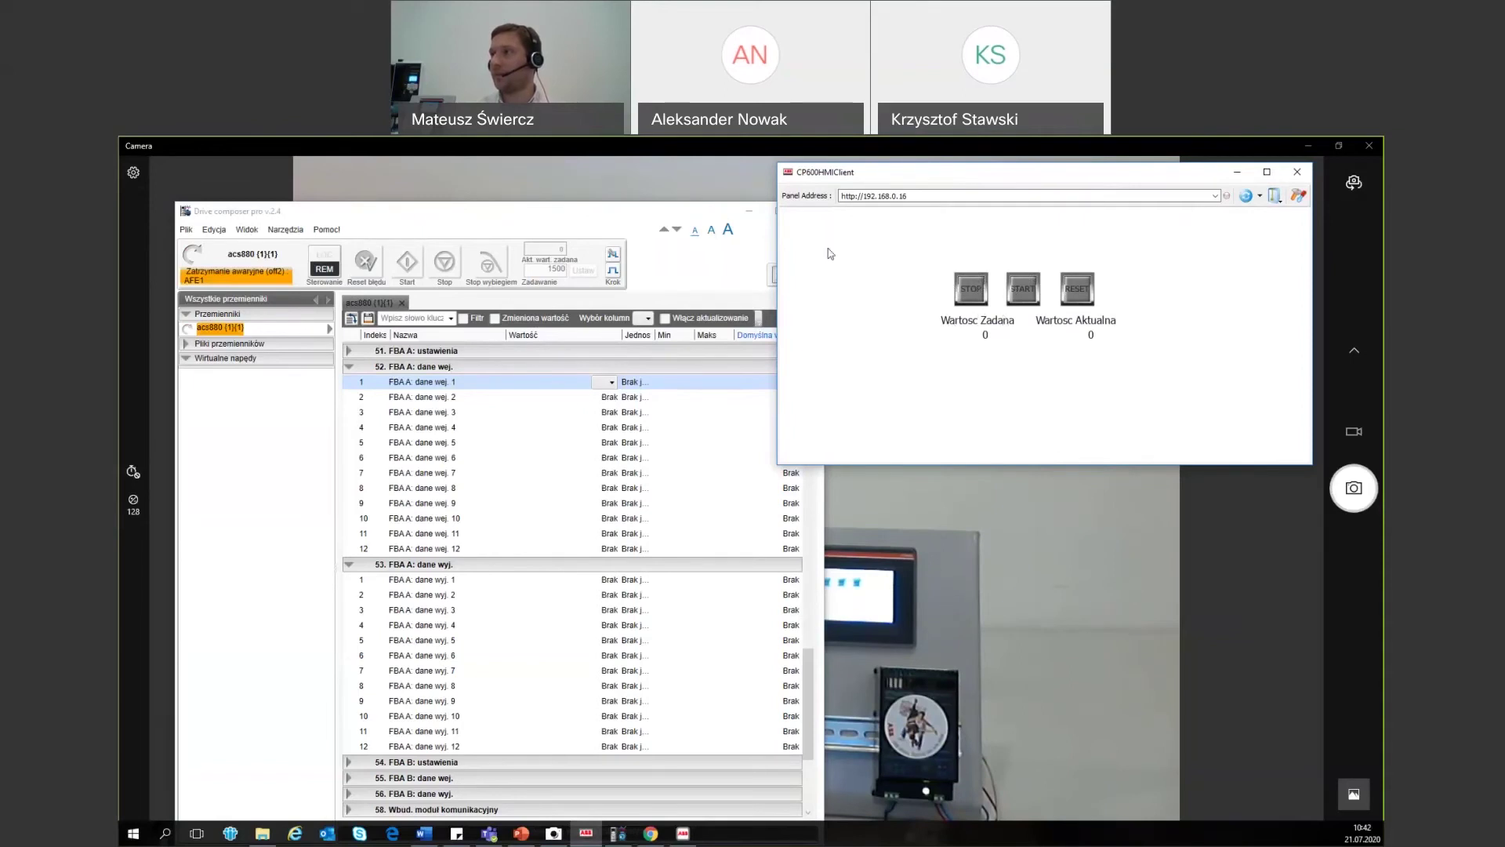
Step: Move Drive composer pro aside, minimize it, and return to Panel Builder 600
{"action": "left_click", "coordinate": [689, 214]}
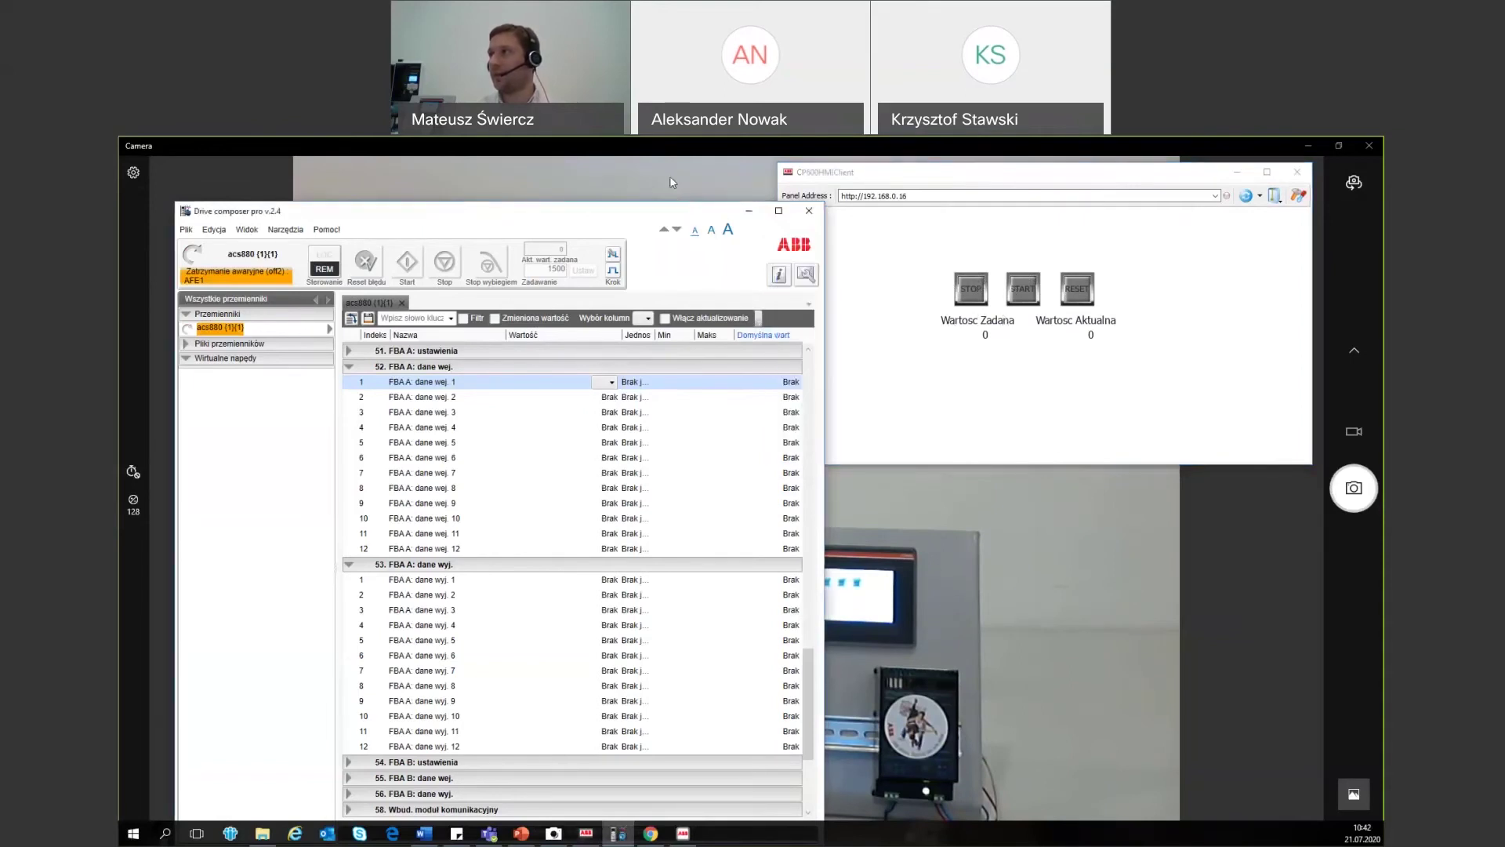
{"action": "left_click_drag", "start_coordinate": [689, 214], "coordinate": [678, 184]}
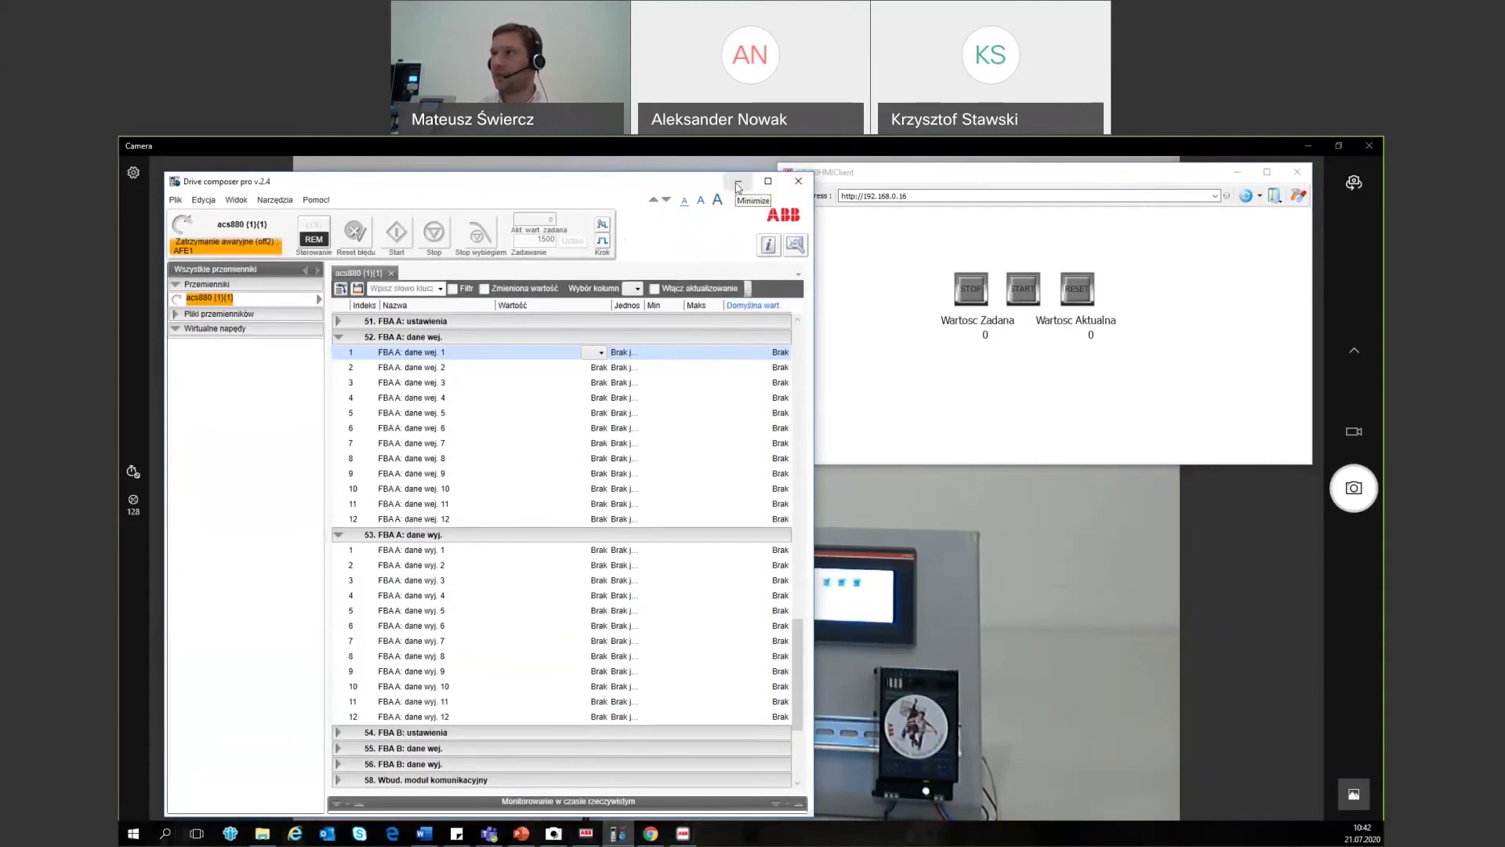
{"action": "left_click", "coordinate": [738, 185]}
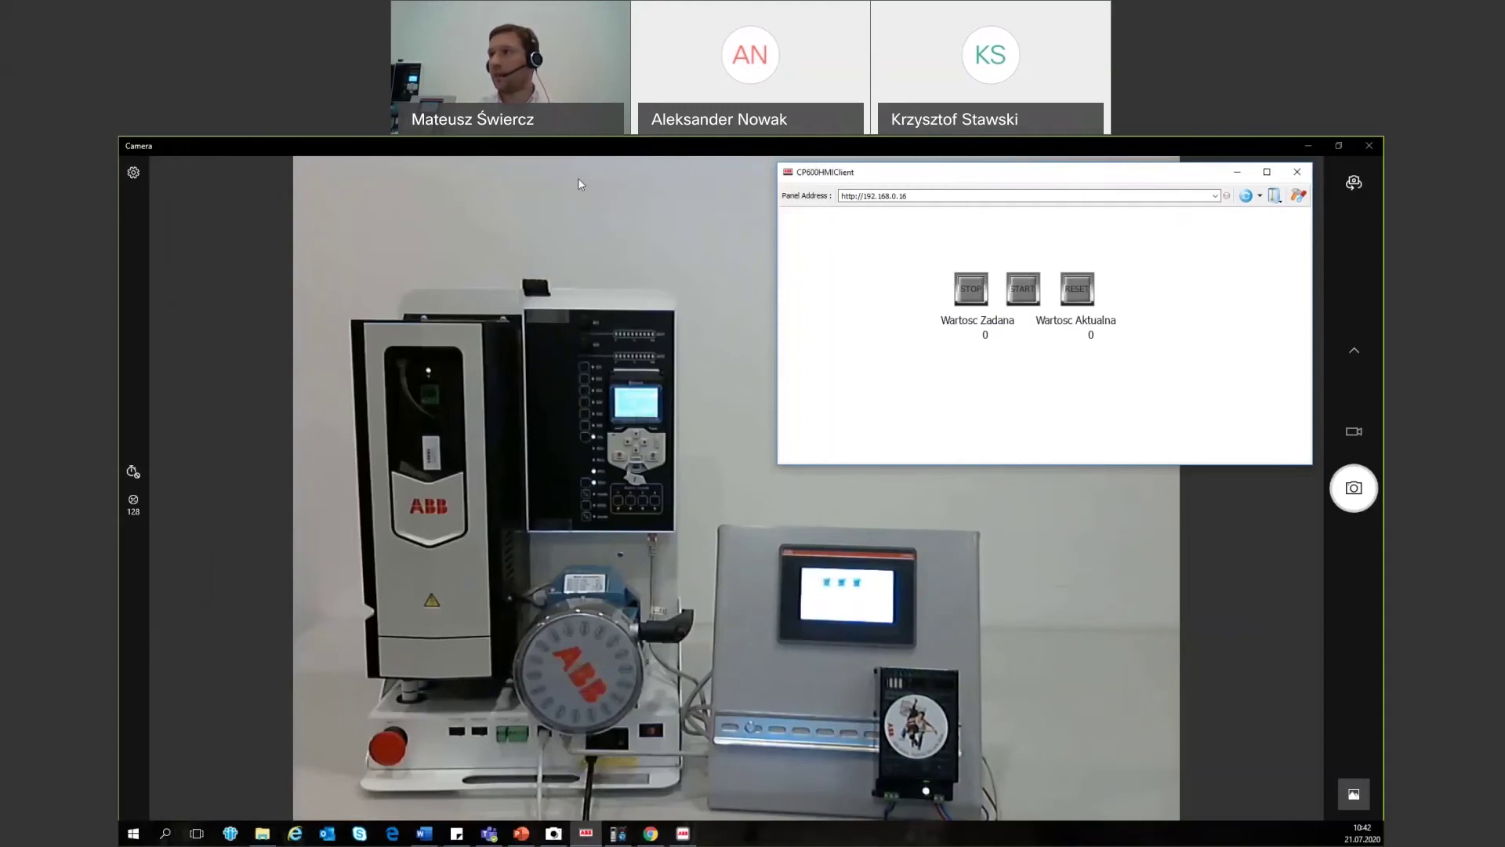
{"action": "key", "text": "alt+Tab"}
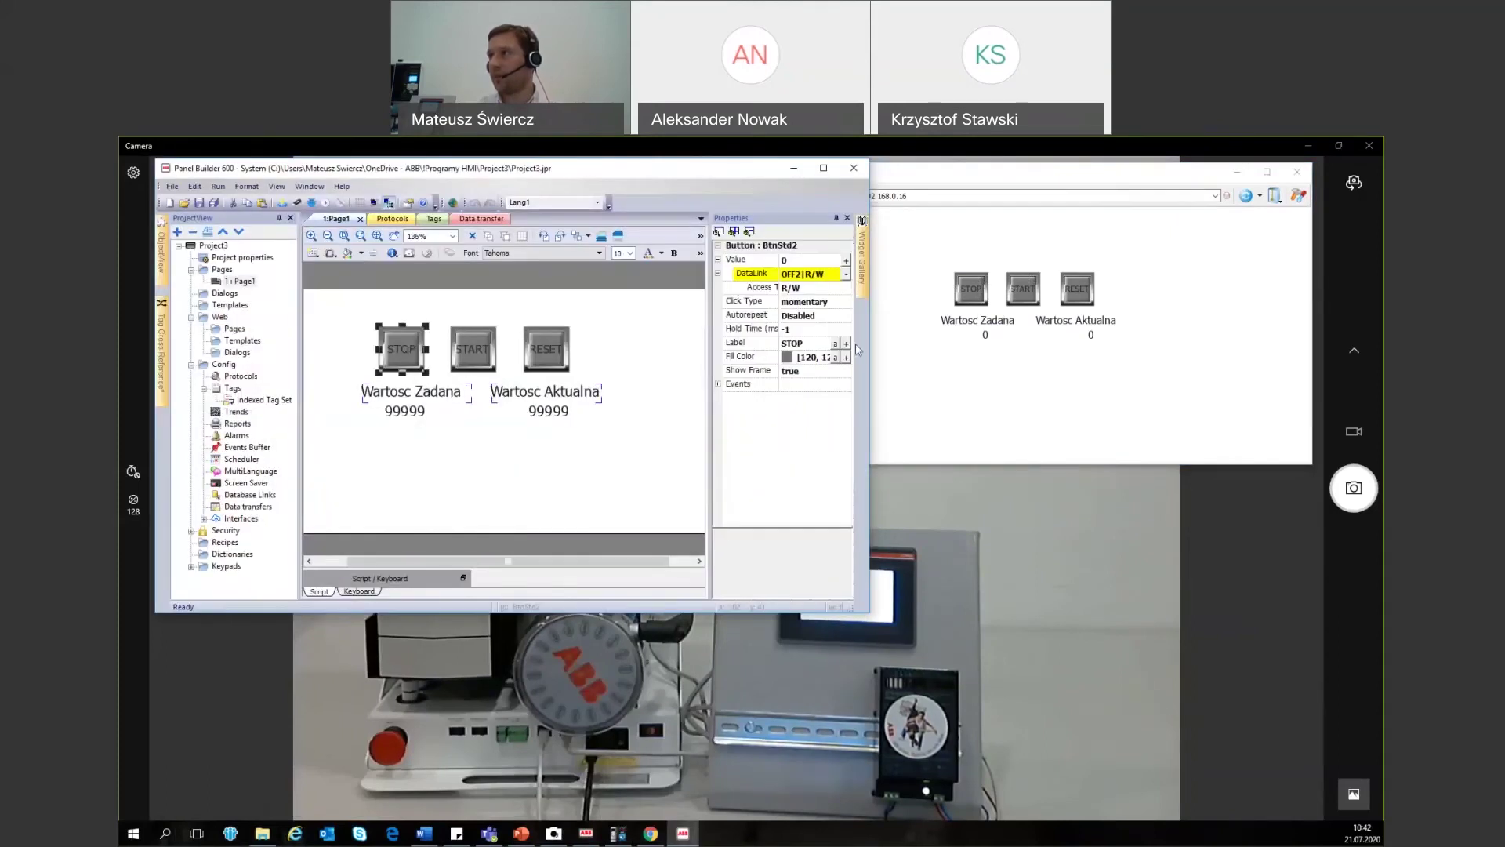
Step: Keep the STOP button's momentary click type and open its value data link
{"action": "left_click", "coordinate": [839, 303]}
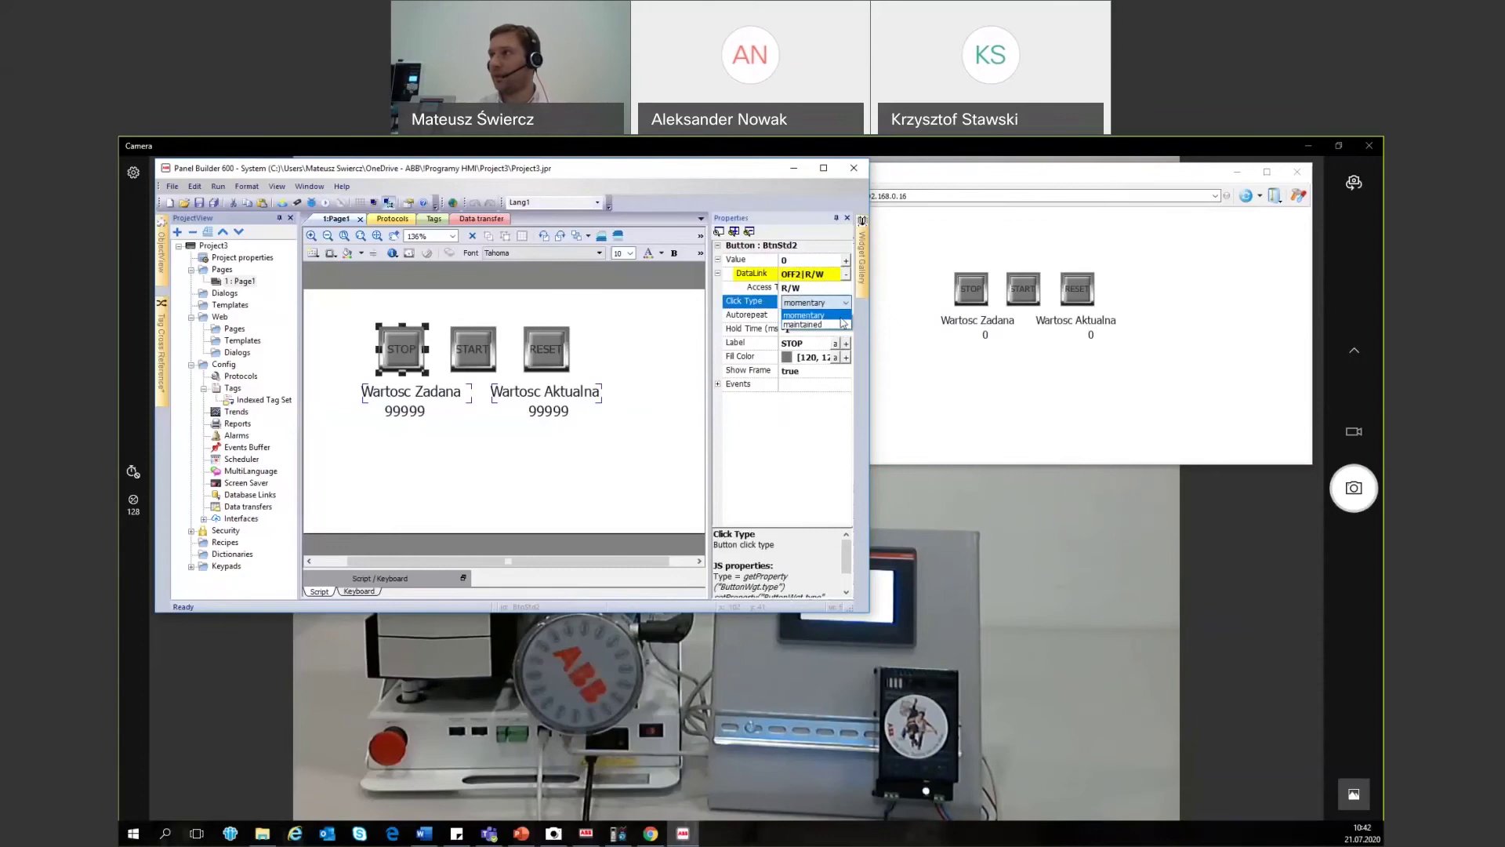
{"action": "left_click", "coordinate": [761, 502]}
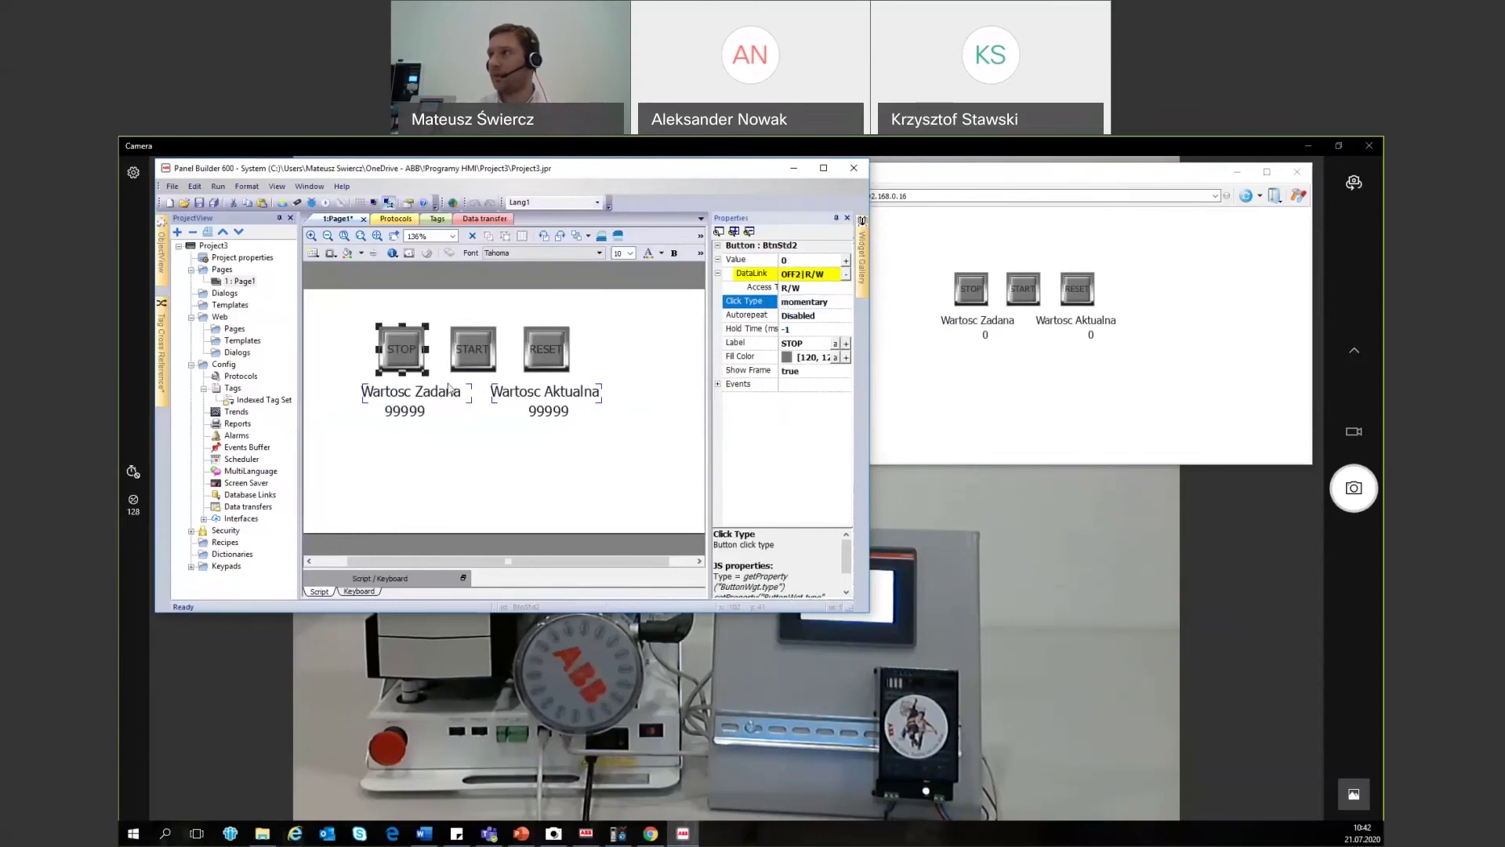
{"action": "left_click", "coordinate": [664, 461]}
{"action": "left_click", "coordinate": [421, 347]}
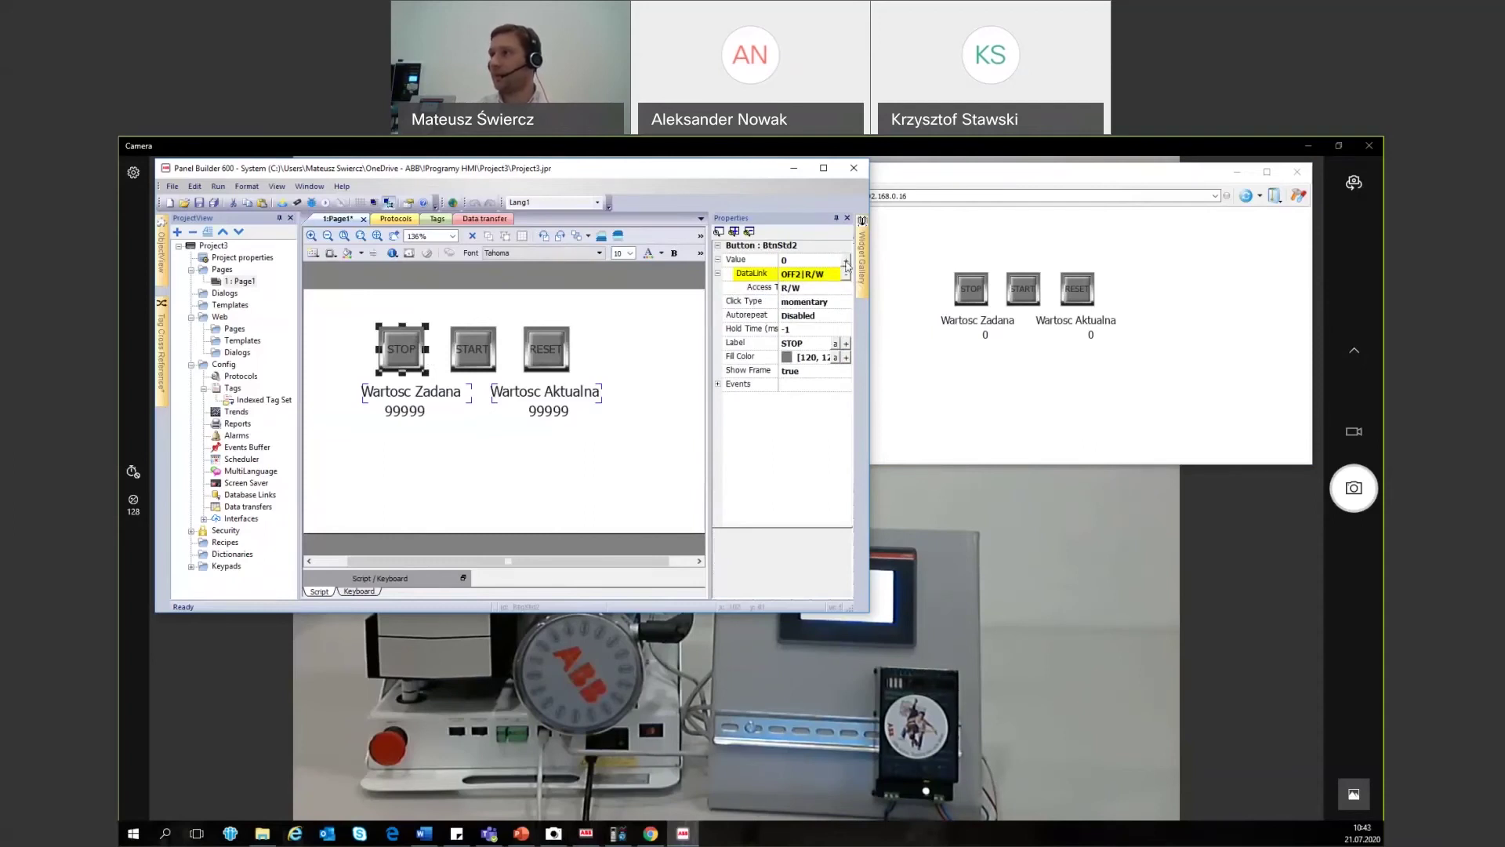
{"action": "left_click", "coordinate": [846, 267]}
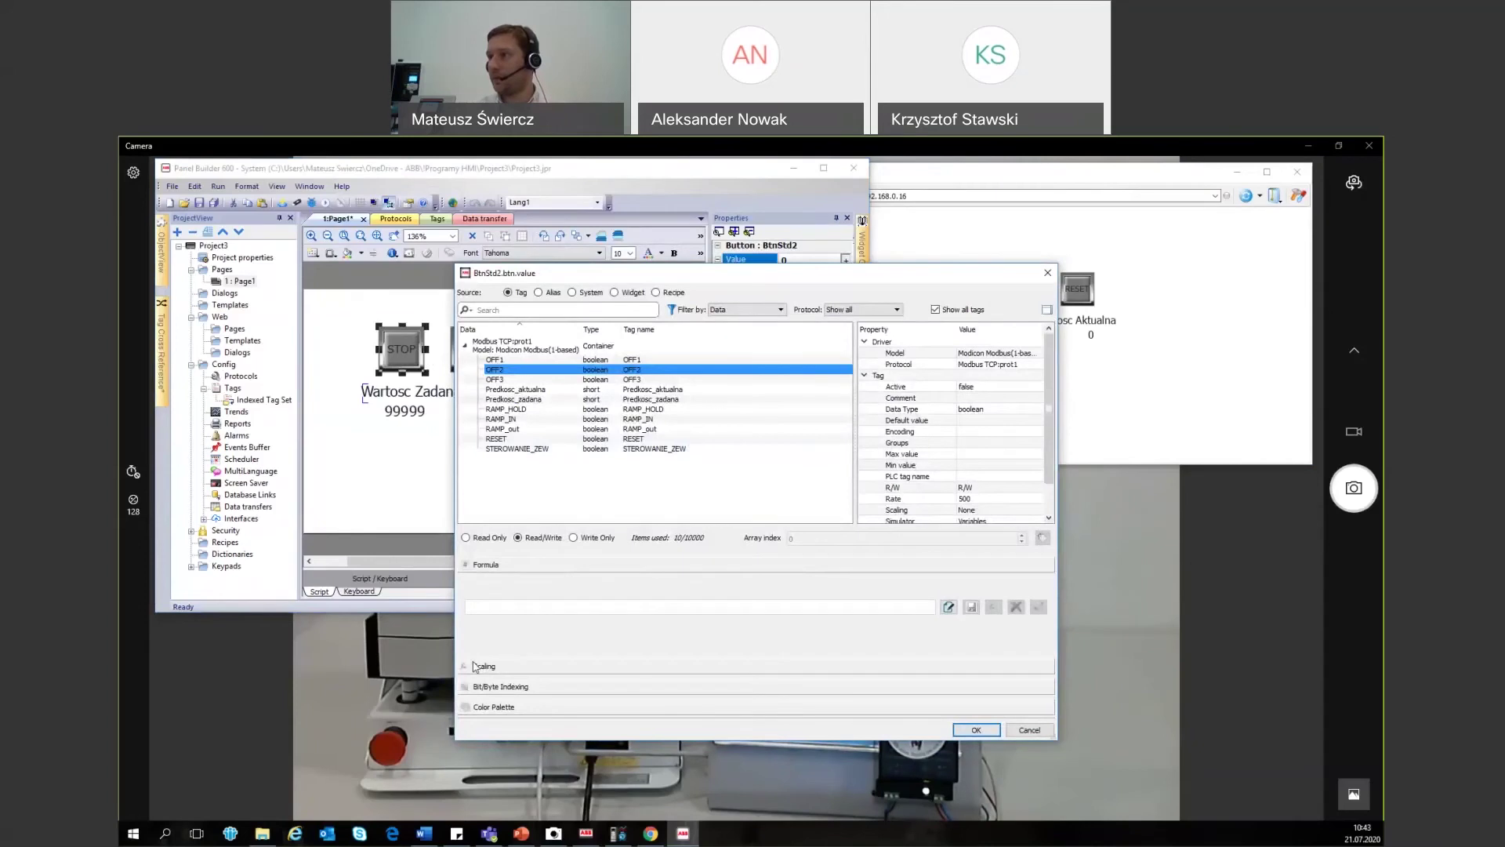
Step: Scale the OFF2 link by range with output min 1 and max 0, then save
{"action": "left_click", "coordinate": [476, 666]}
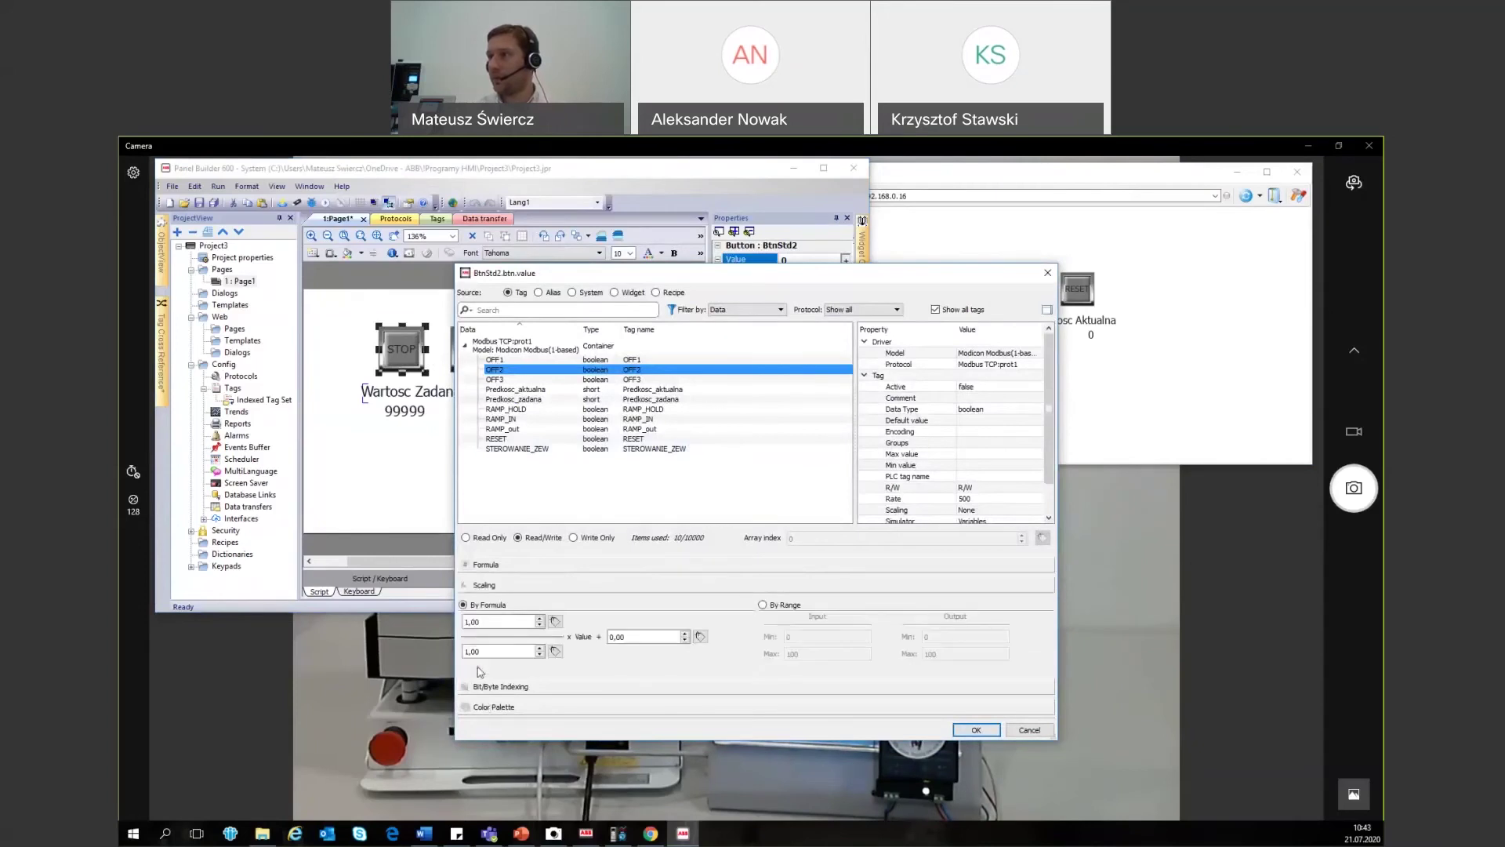
{"action": "left_click", "coordinate": [763, 605]}
{"action": "left_click", "coordinate": [819, 637]}
{"action": "left_click", "coordinate": [820, 656]}
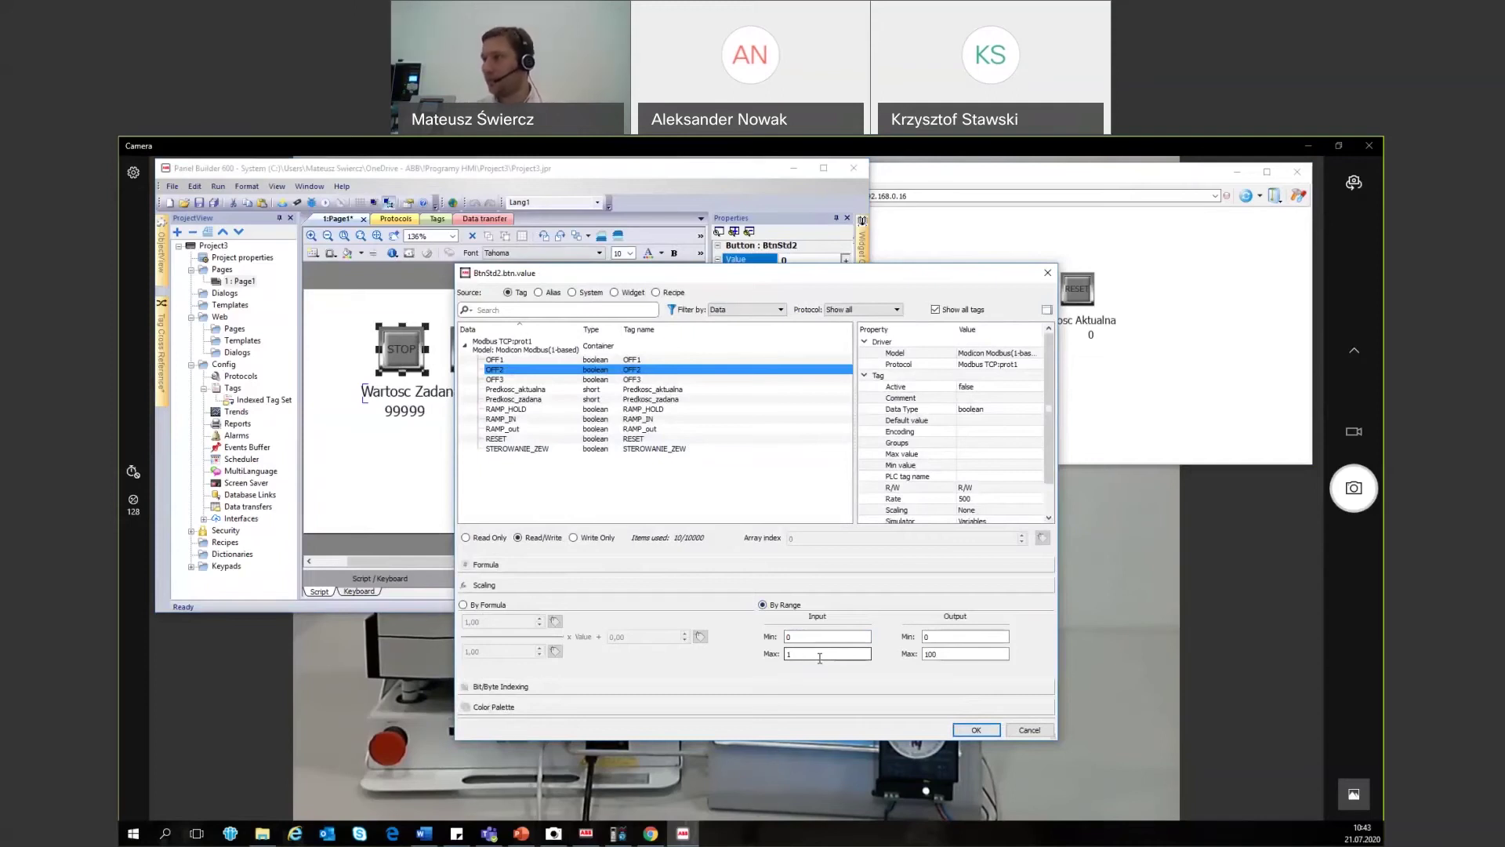
{"action": "left_click", "coordinate": [982, 654]}
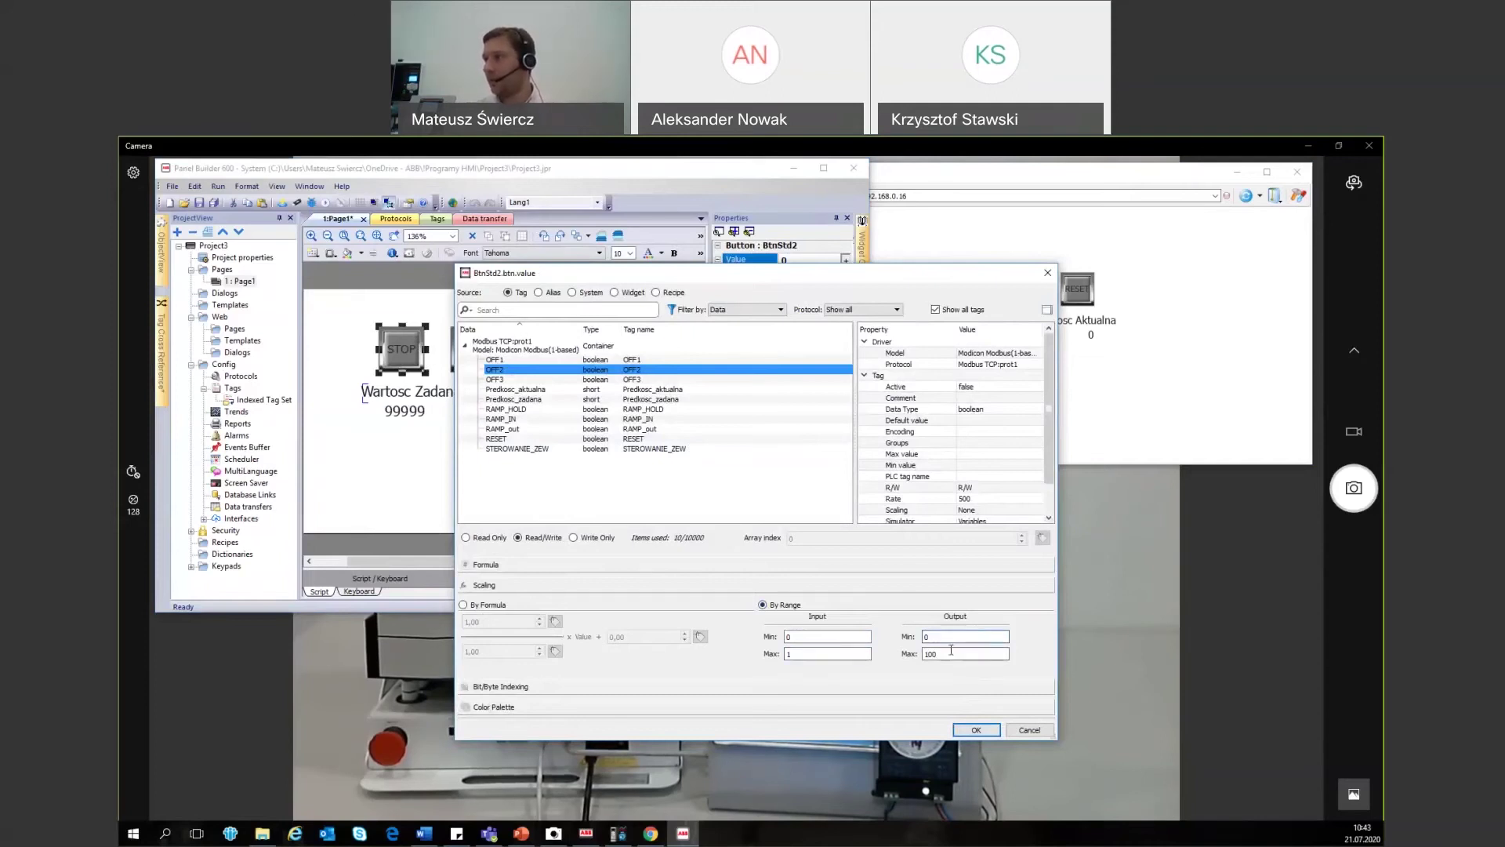
{"action": "left_click", "coordinate": [939, 639]}
{"action": "double_click", "coordinate": [927, 637]}
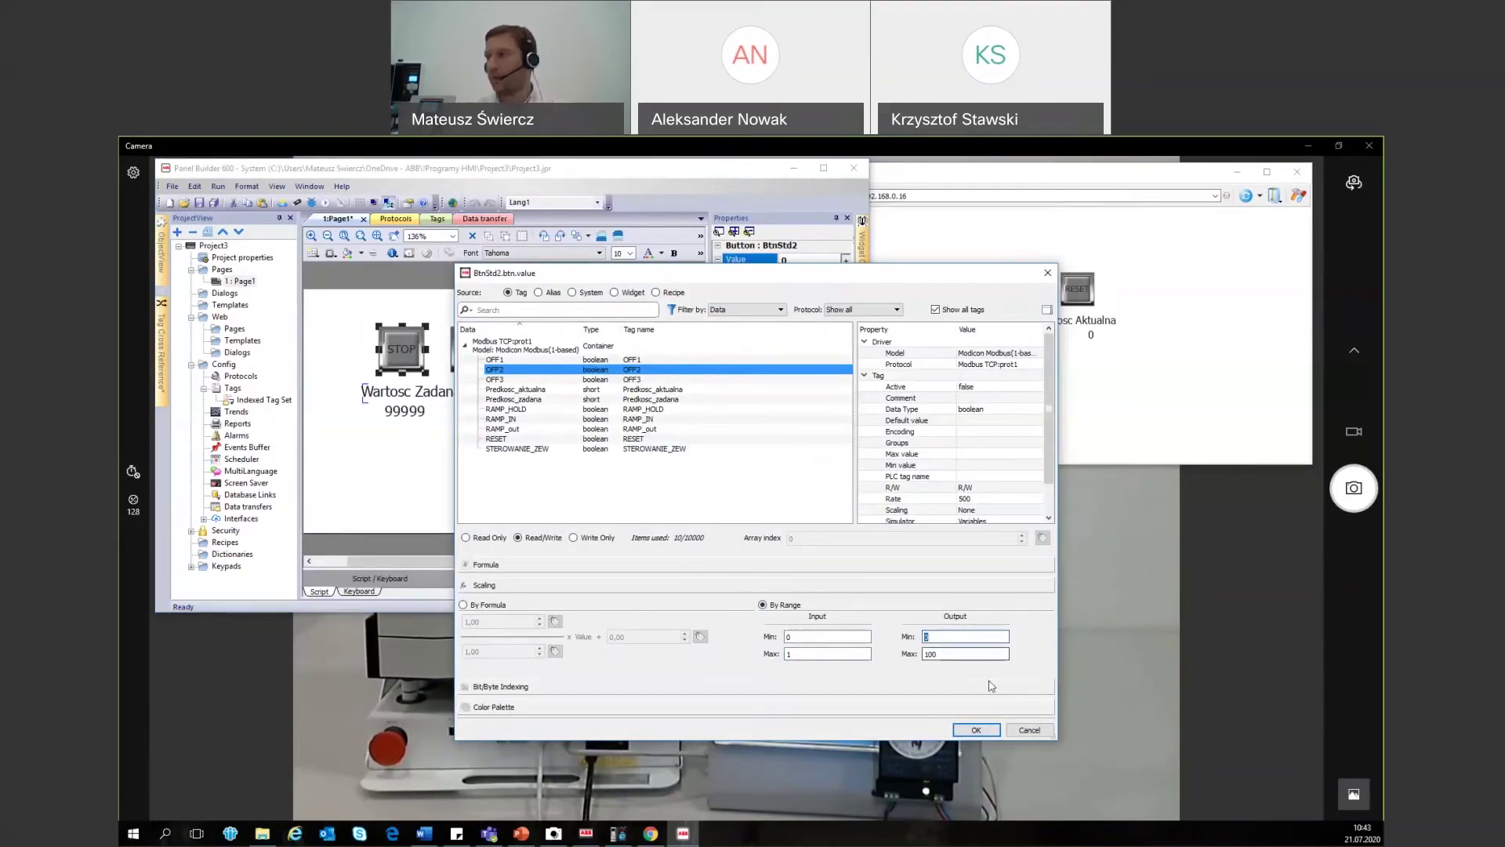
{"action": "type", "text": "1"}
{"action": "double_click", "coordinate": [945, 655]}
{"action": "type", "text": "0"}
{"action": "left_click", "coordinate": [977, 730]}
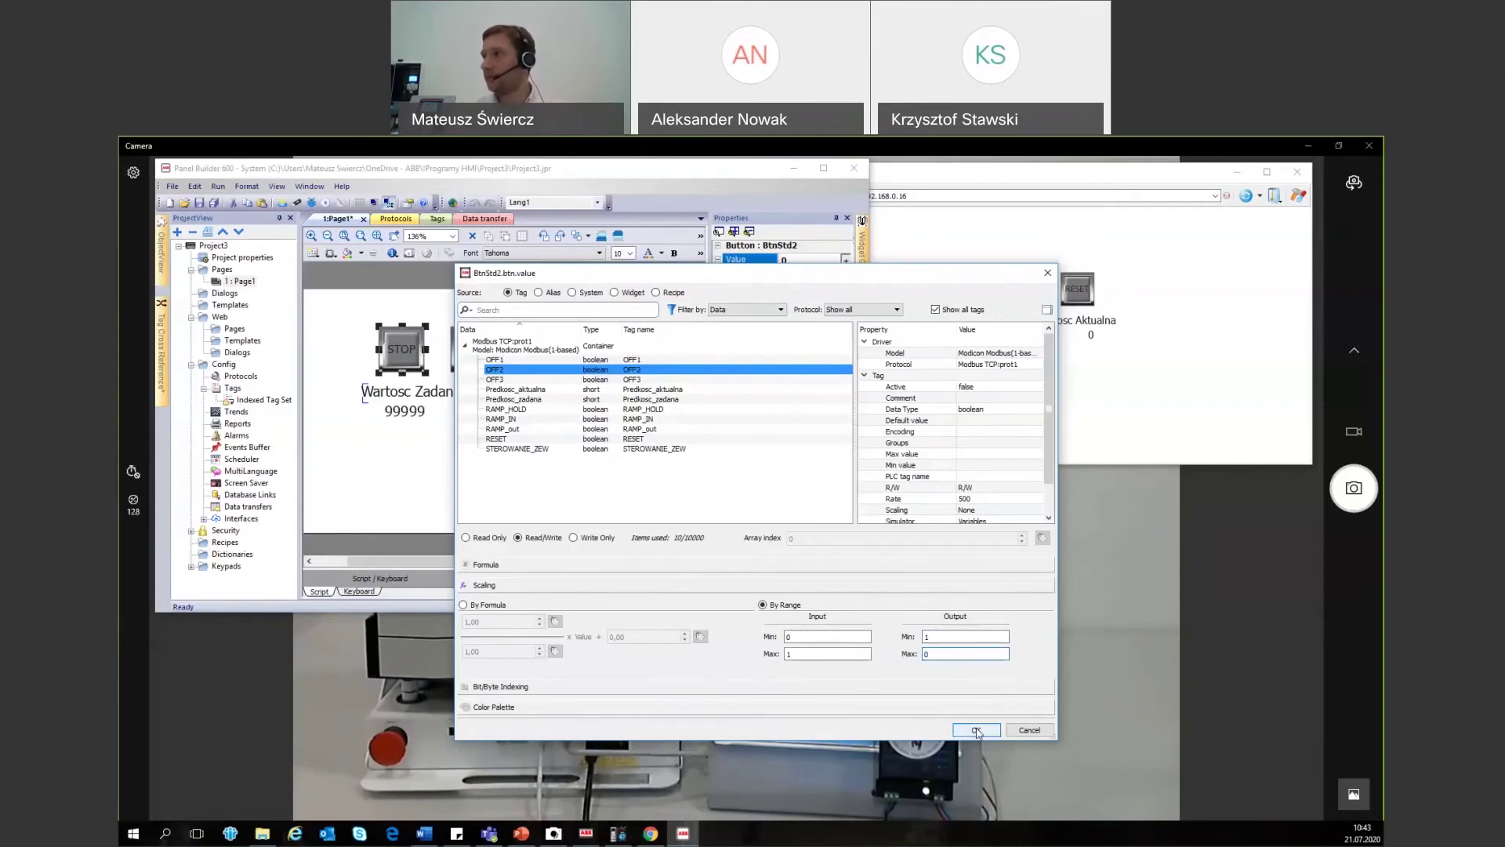
{"action": "left_click", "coordinate": [656, 478]}
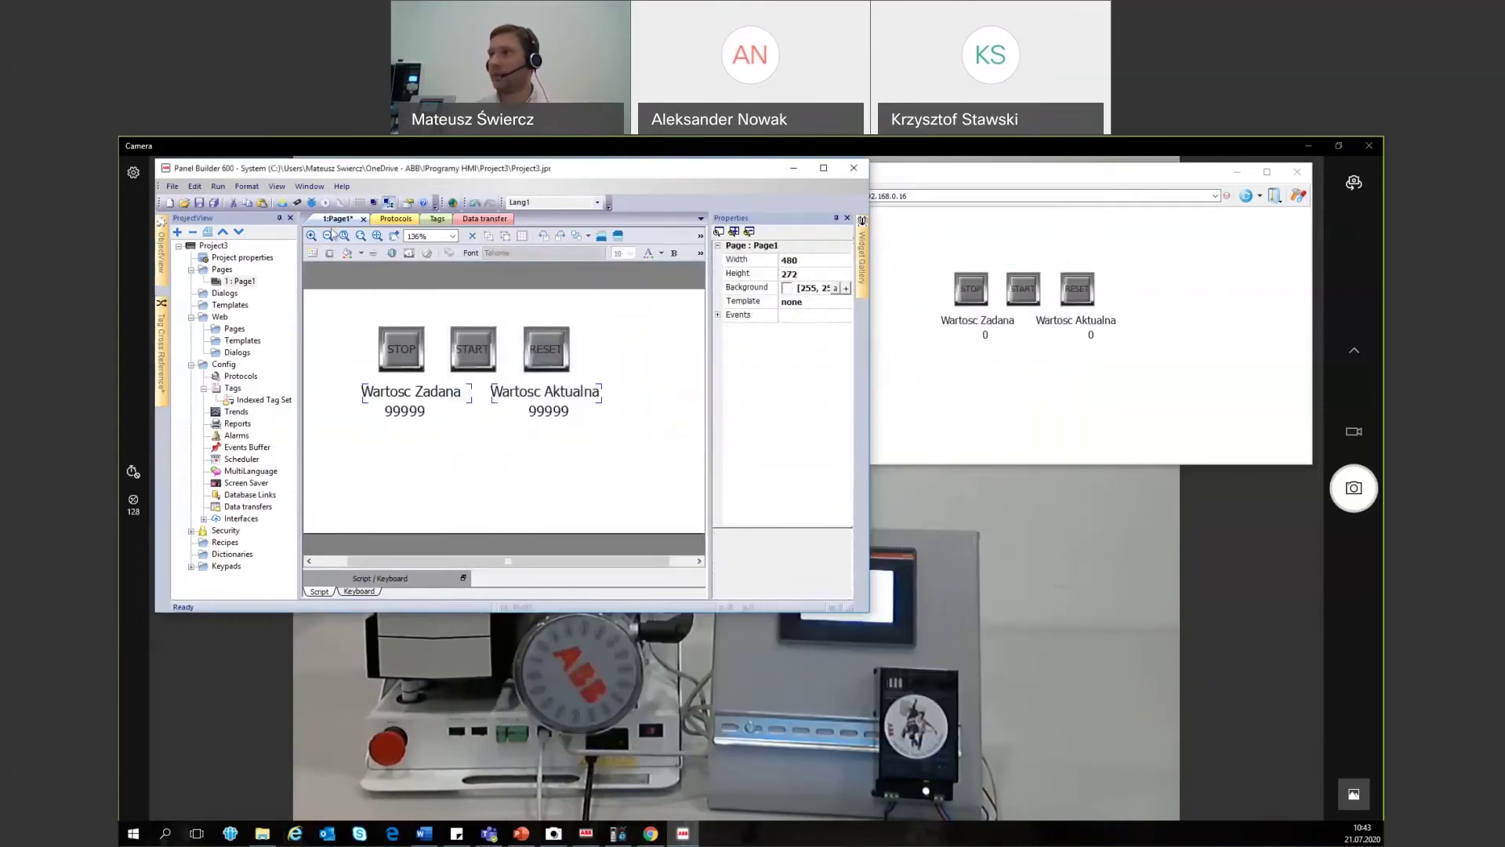
{"action": "left_click", "coordinate": [281, 203]}
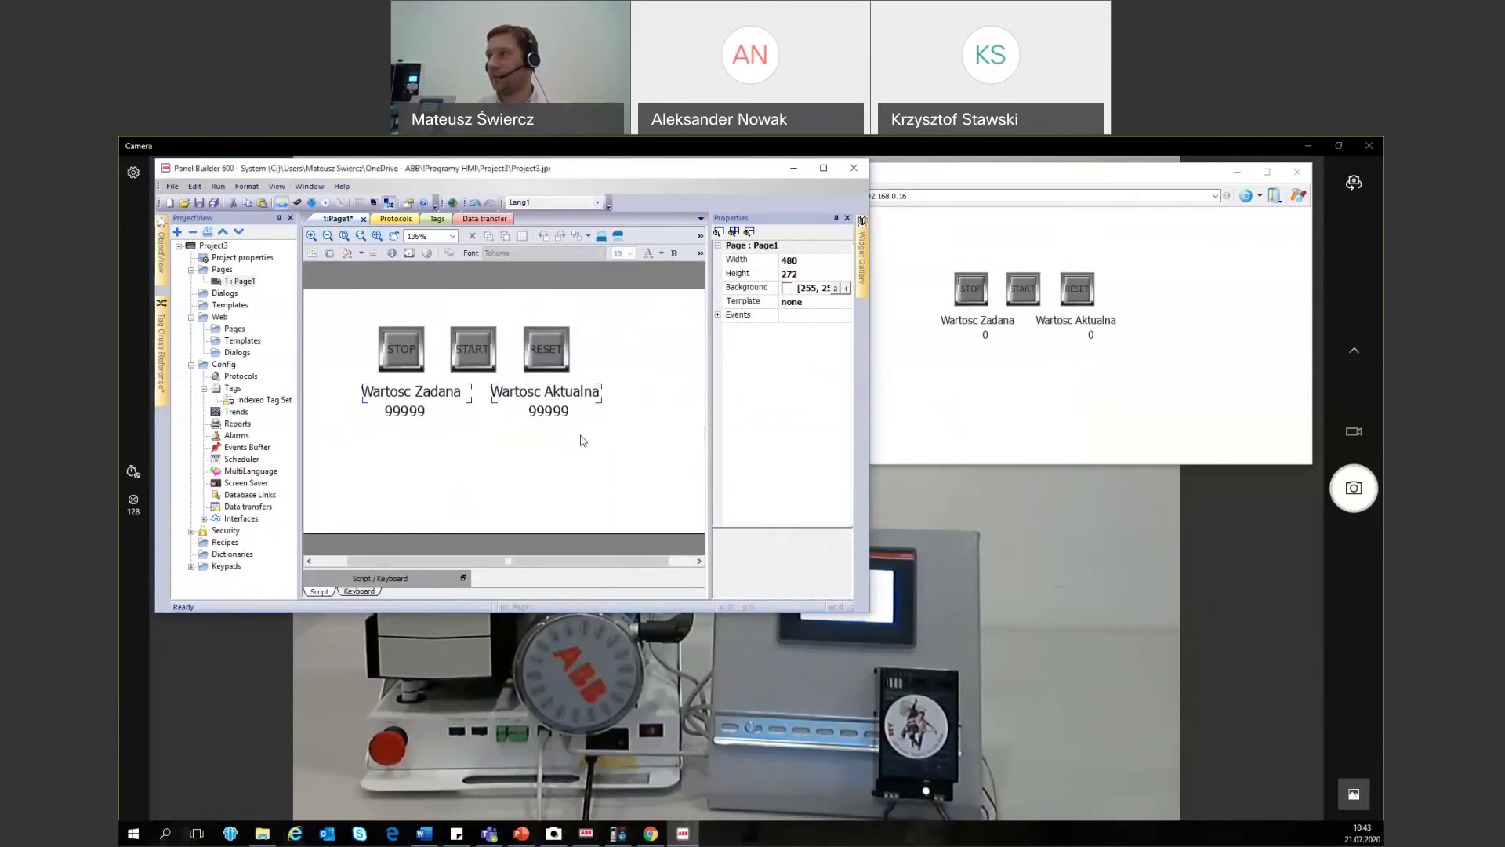
Step: Download the inverted-STOP project to 192.168.0.16 and minimize Panel Builder 600
{"action": "left_click", "coordinate": [881, 534]}
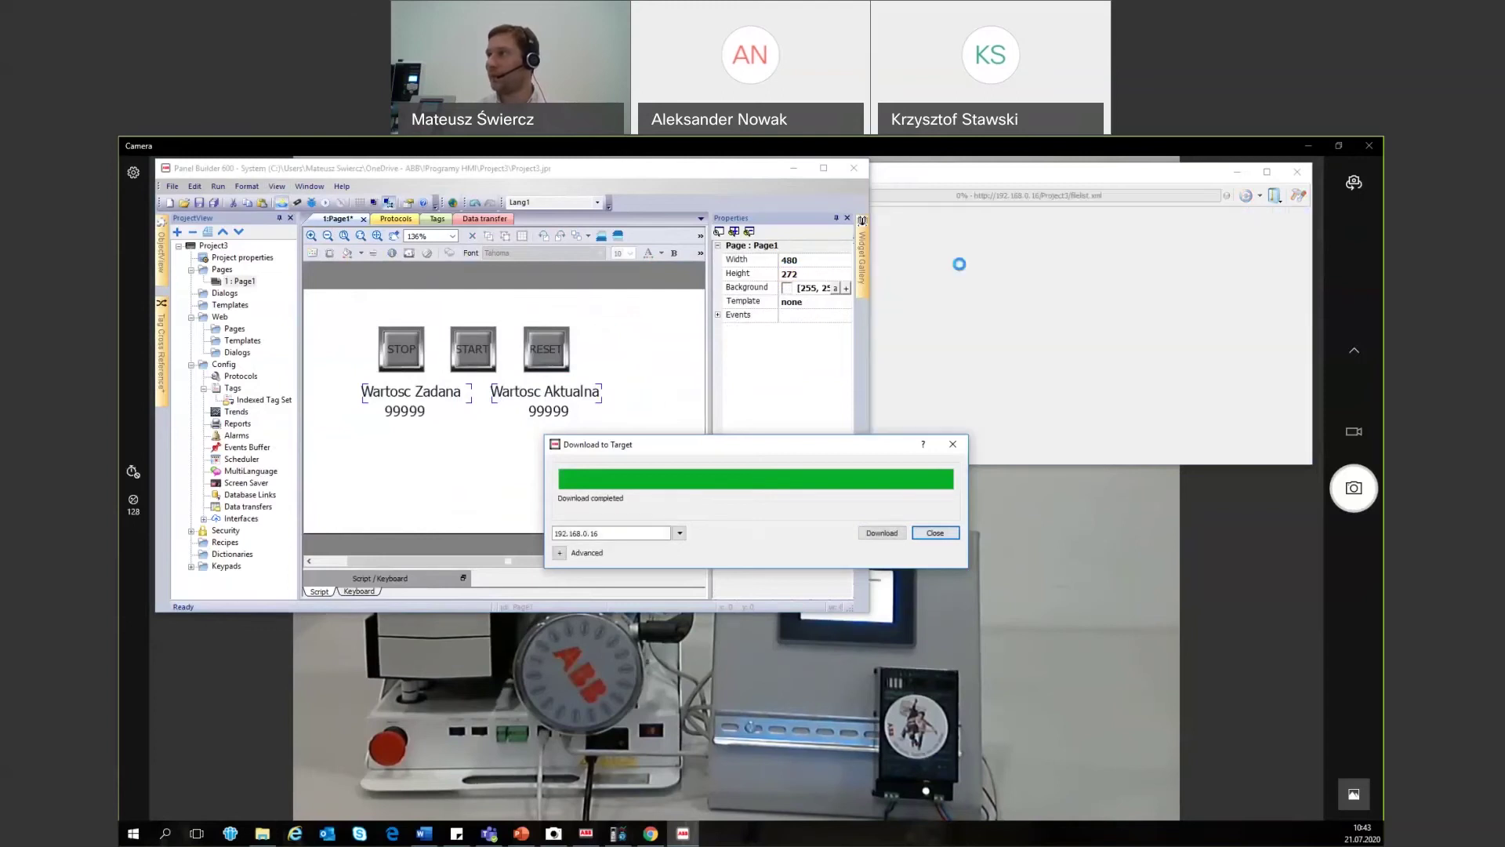
{"action": "left_click", "coordinate": [935, 533]}
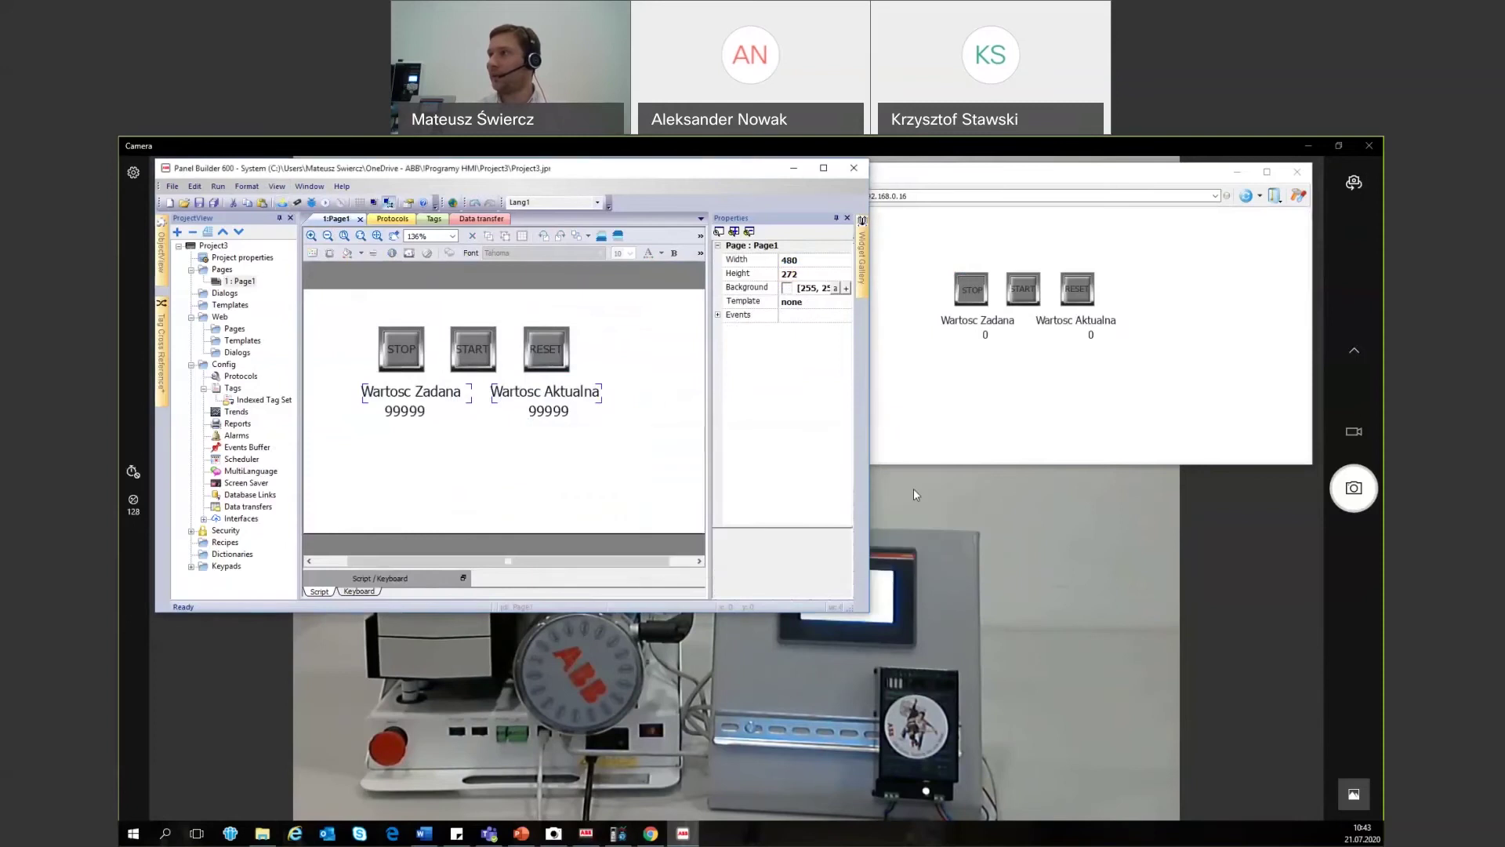
{"action": "left_click", "coordinate": [794, 167]}
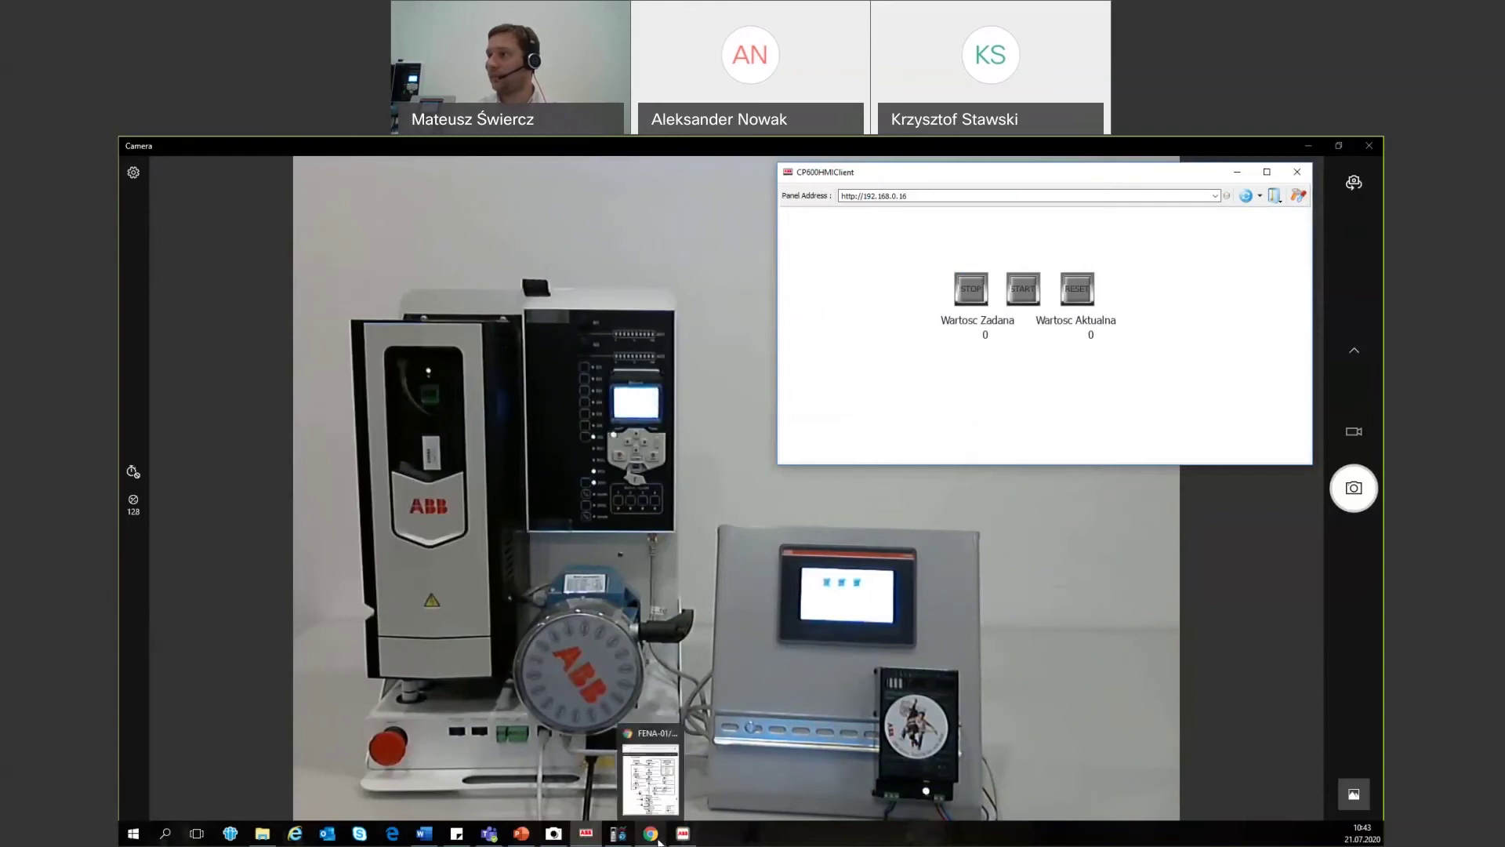
Step: Bring Drive composer pro forward and send a STOP from the HMI page
{"action": "mouse_move", "coordinate": [619, 835]}
{"action": "left_click", "coordinate": [570, 739]}
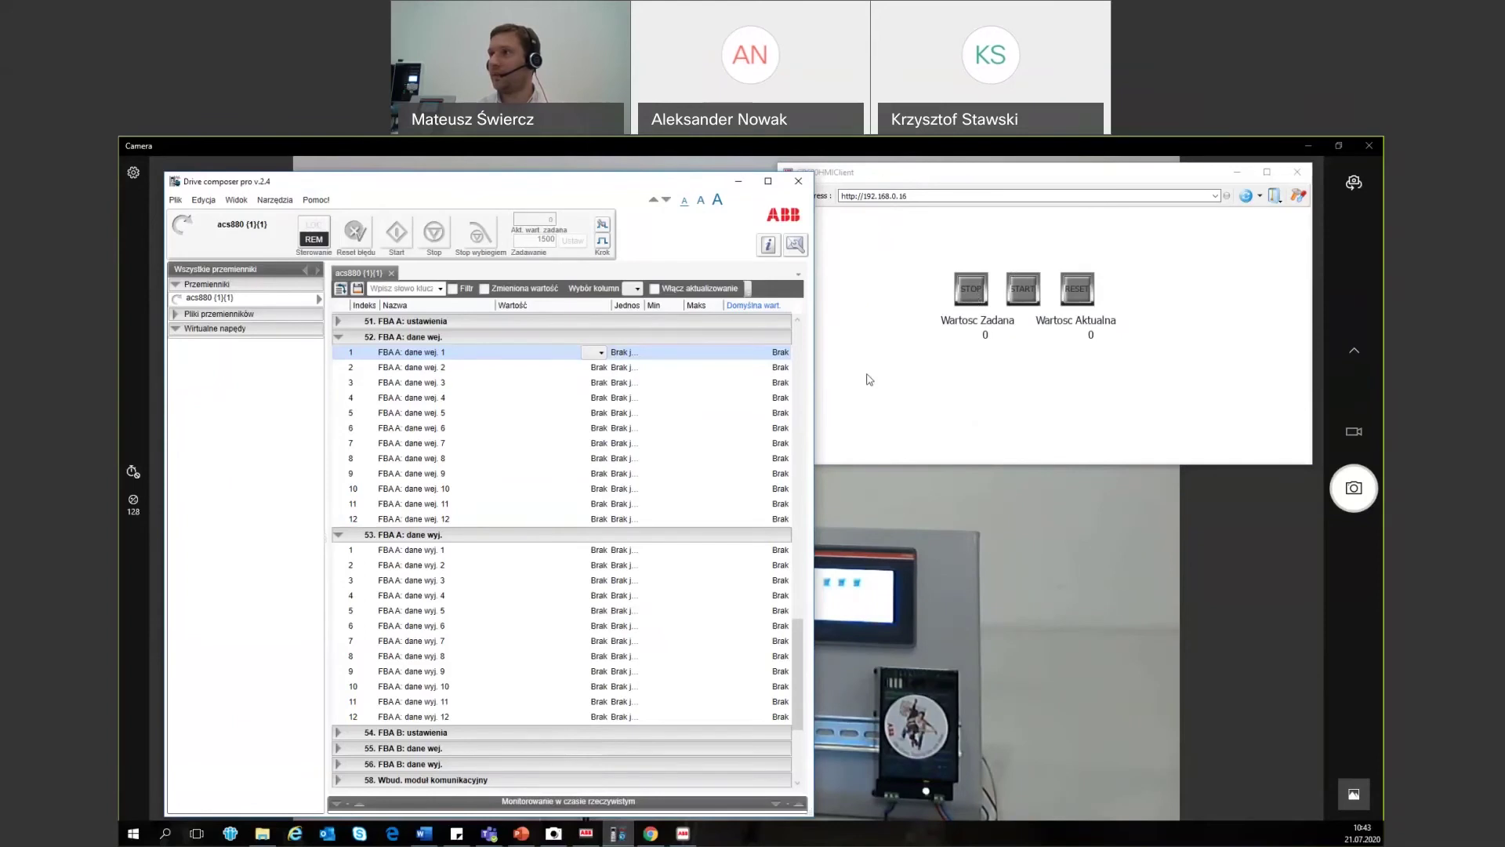
{"action": "left_click", "coordinate": [968, 299]}
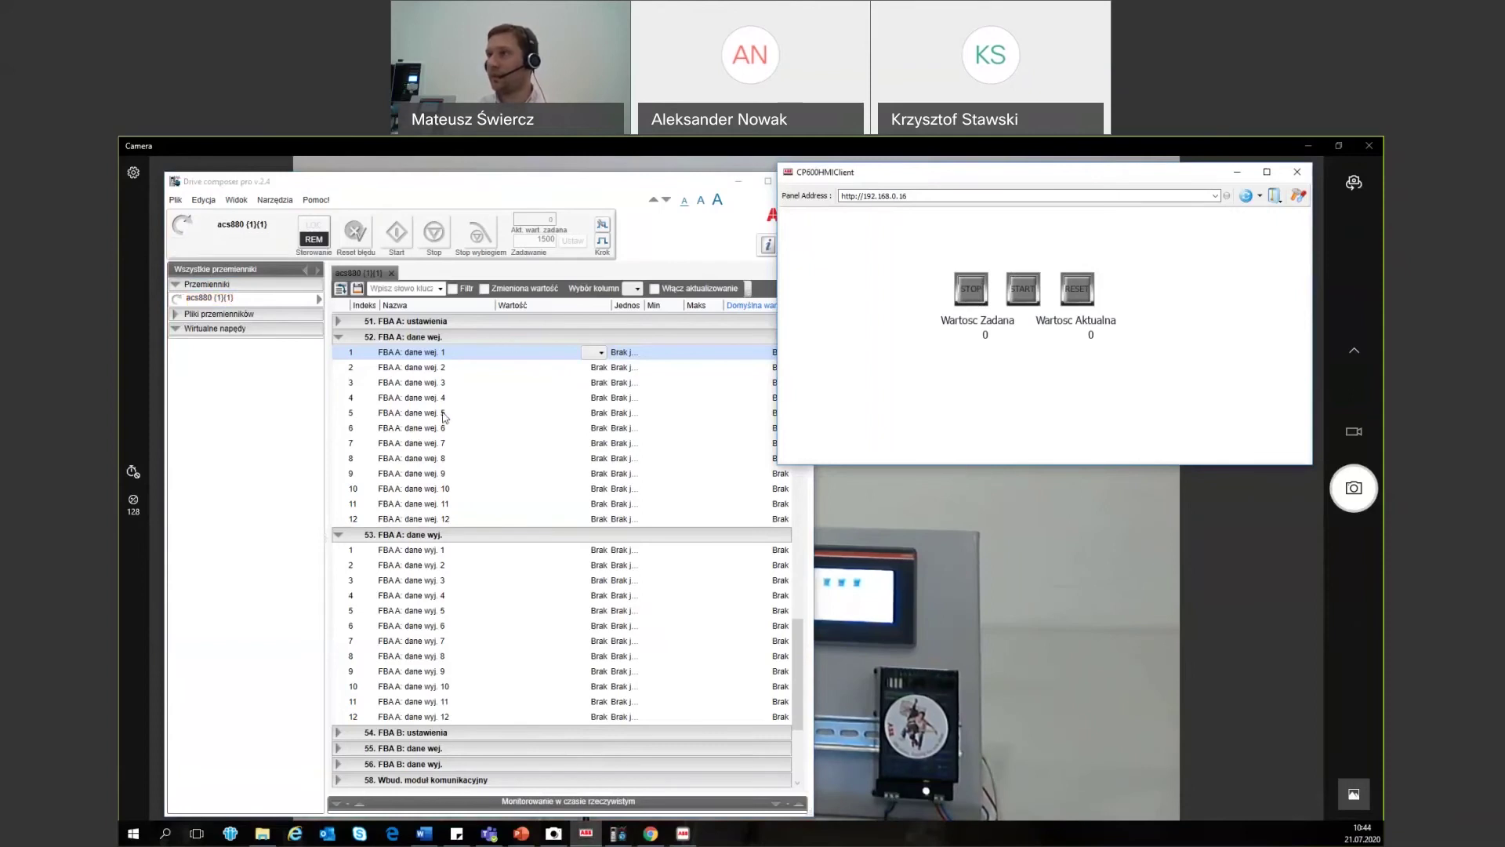
{"action": "scroll", "coordinate": [337, 396], "scroll_direction": "up", "scroll_amount": 2}
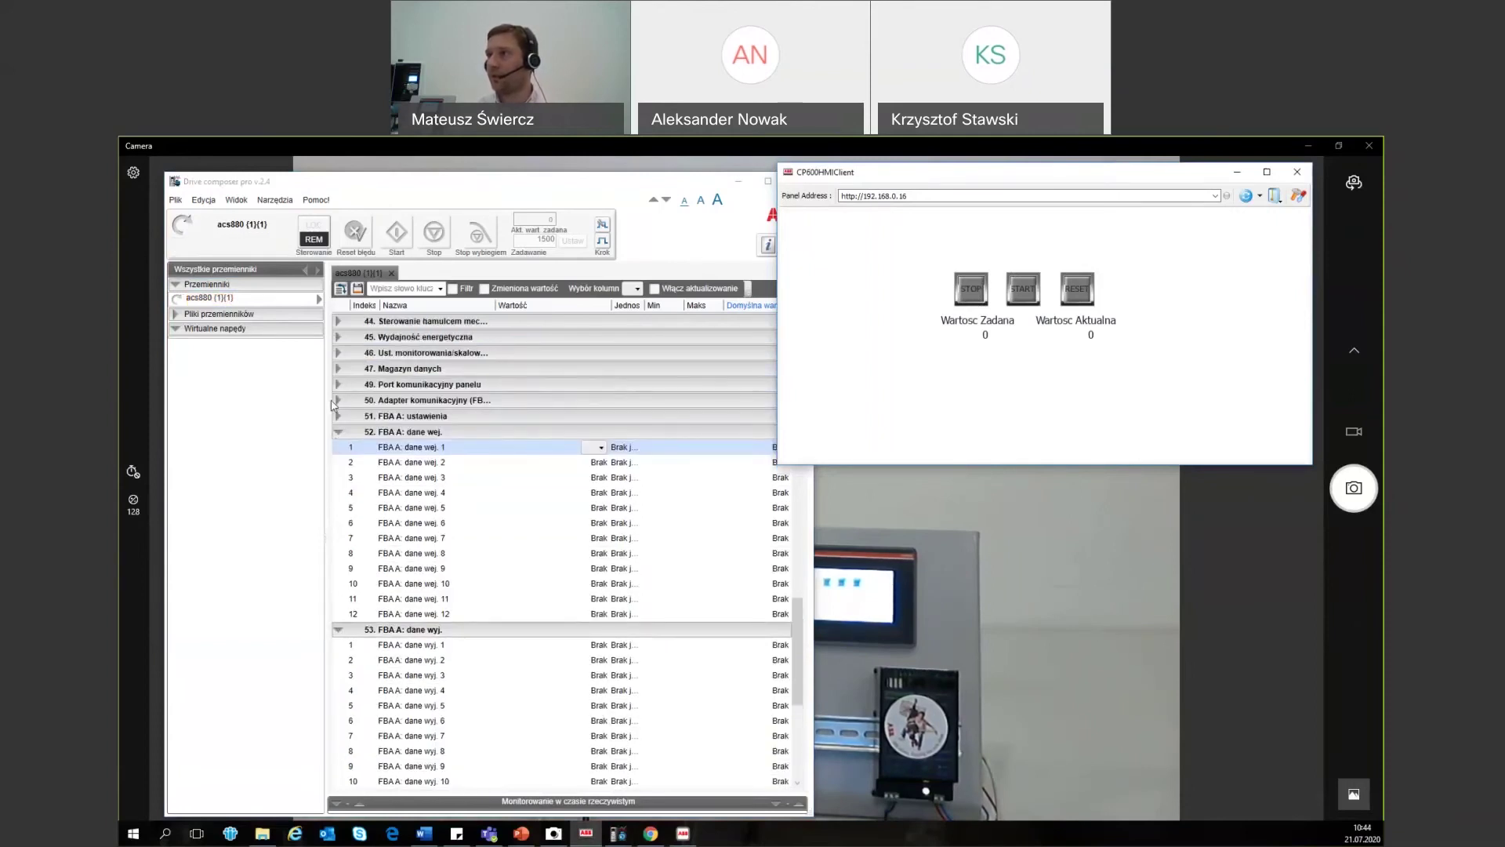
Step: Expand groups 51 FBA A ustawienia and 50 Adapter komunikacyjny, STOP again, and minimize Drive composer
{"action": "left_click", "coordinate": [341, 420]}
{"action": "left_click", "coordinate": [338, 416]}
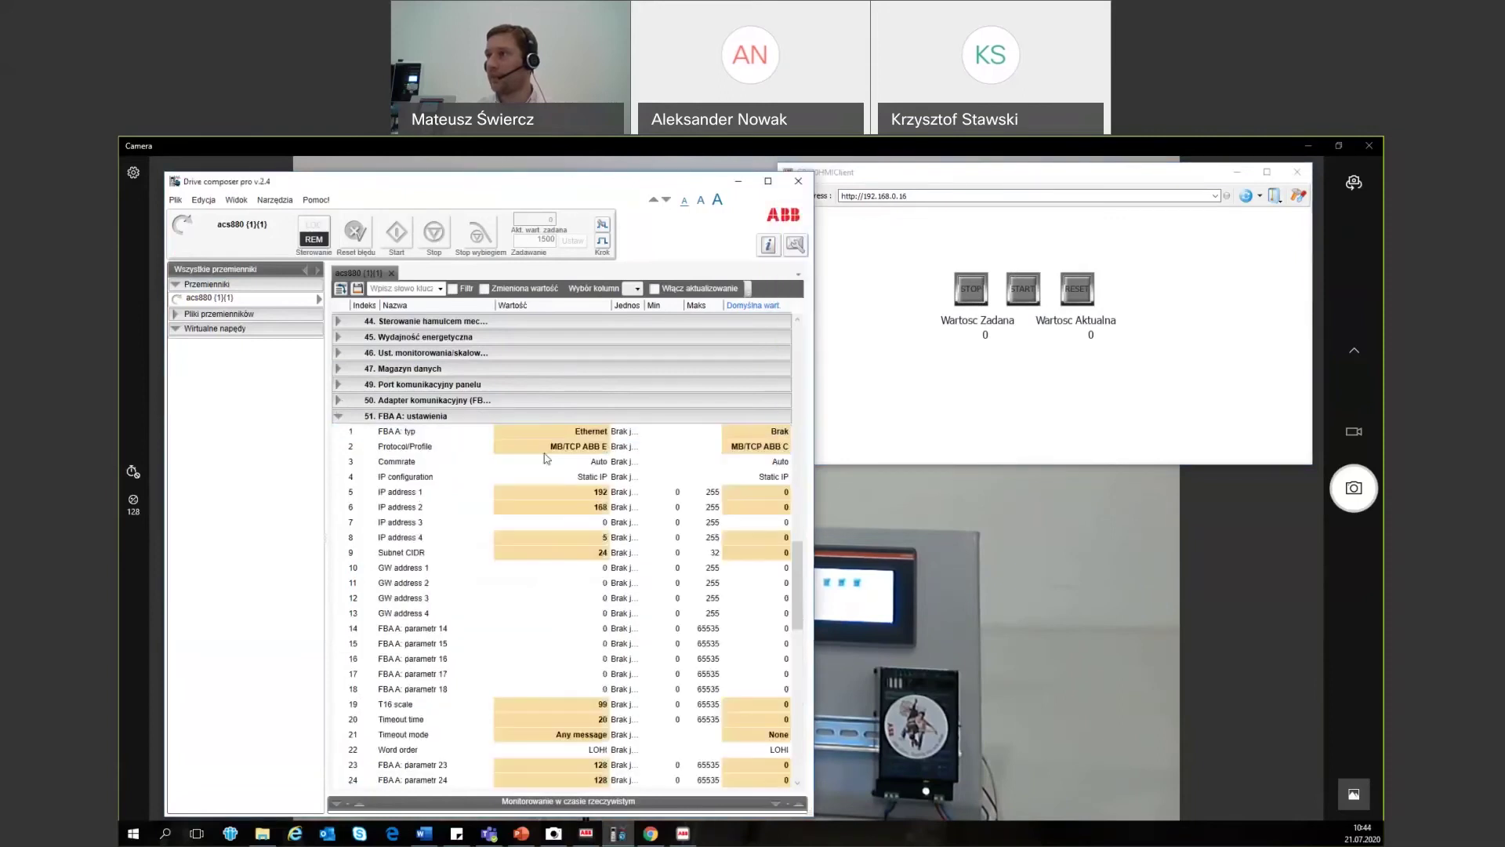
{"action": "left_click", "coordinate": [338, 400]}
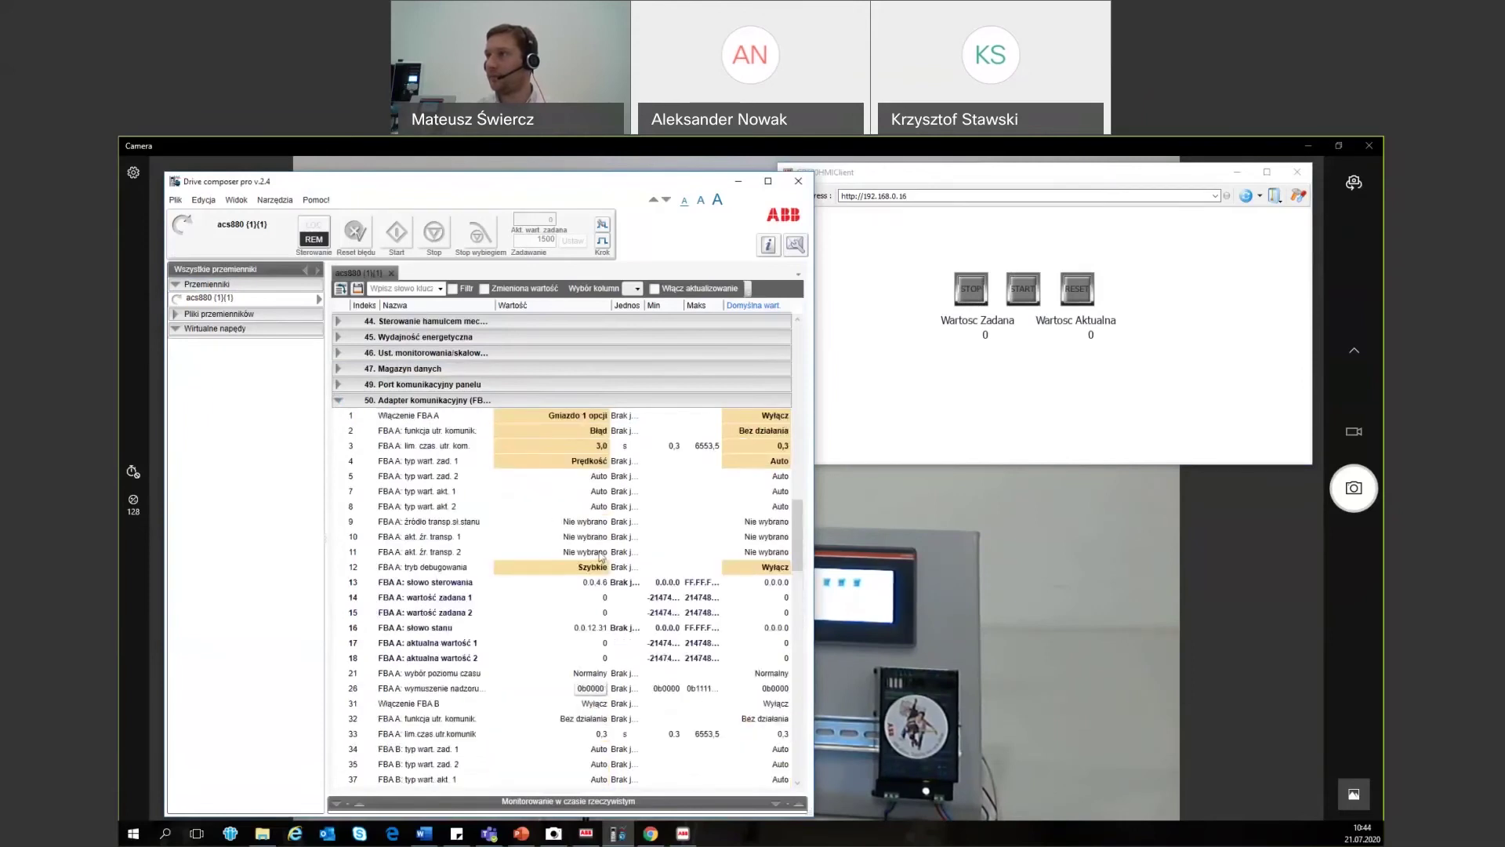
{"action": "scroll", "coordinate": [603, 557], "scroll_direction": "down", "scroll_amount": 1}
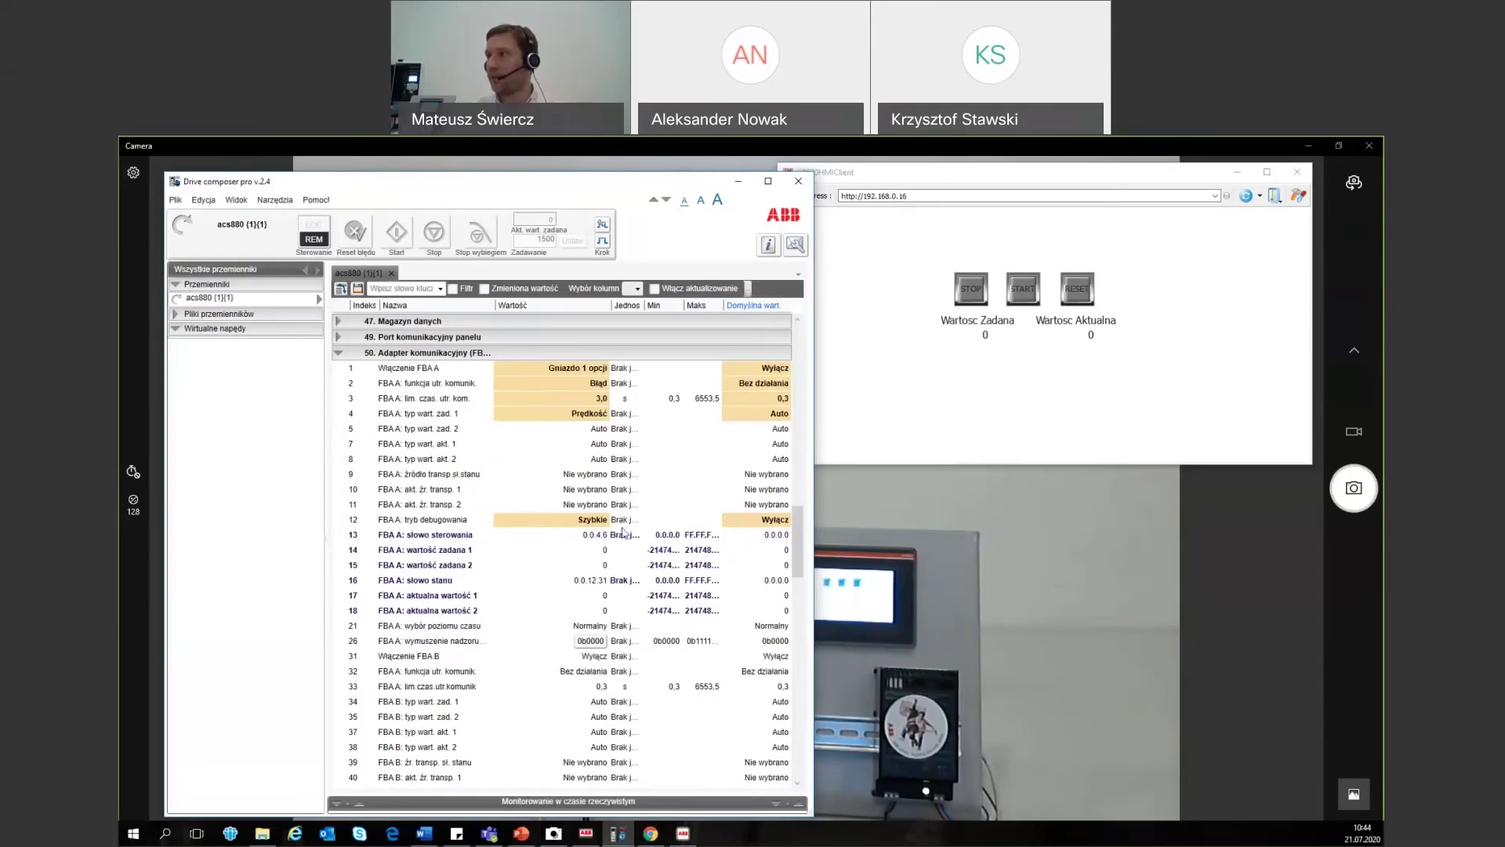
{"action": "left_click", "coordinate": [972, 295]}
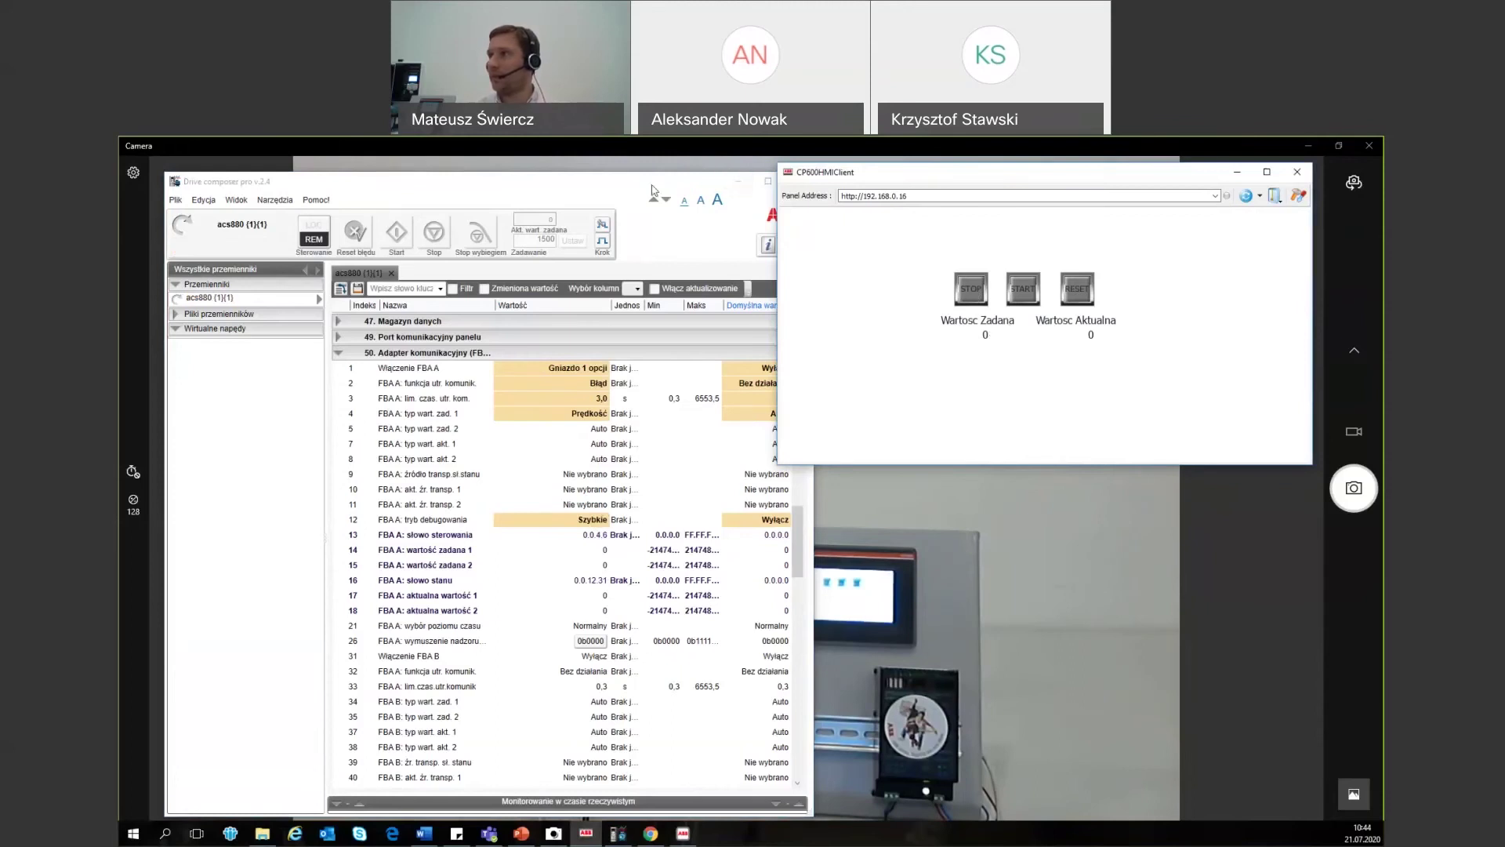
{"action": "left_click", "coordinate": [734, 182]}
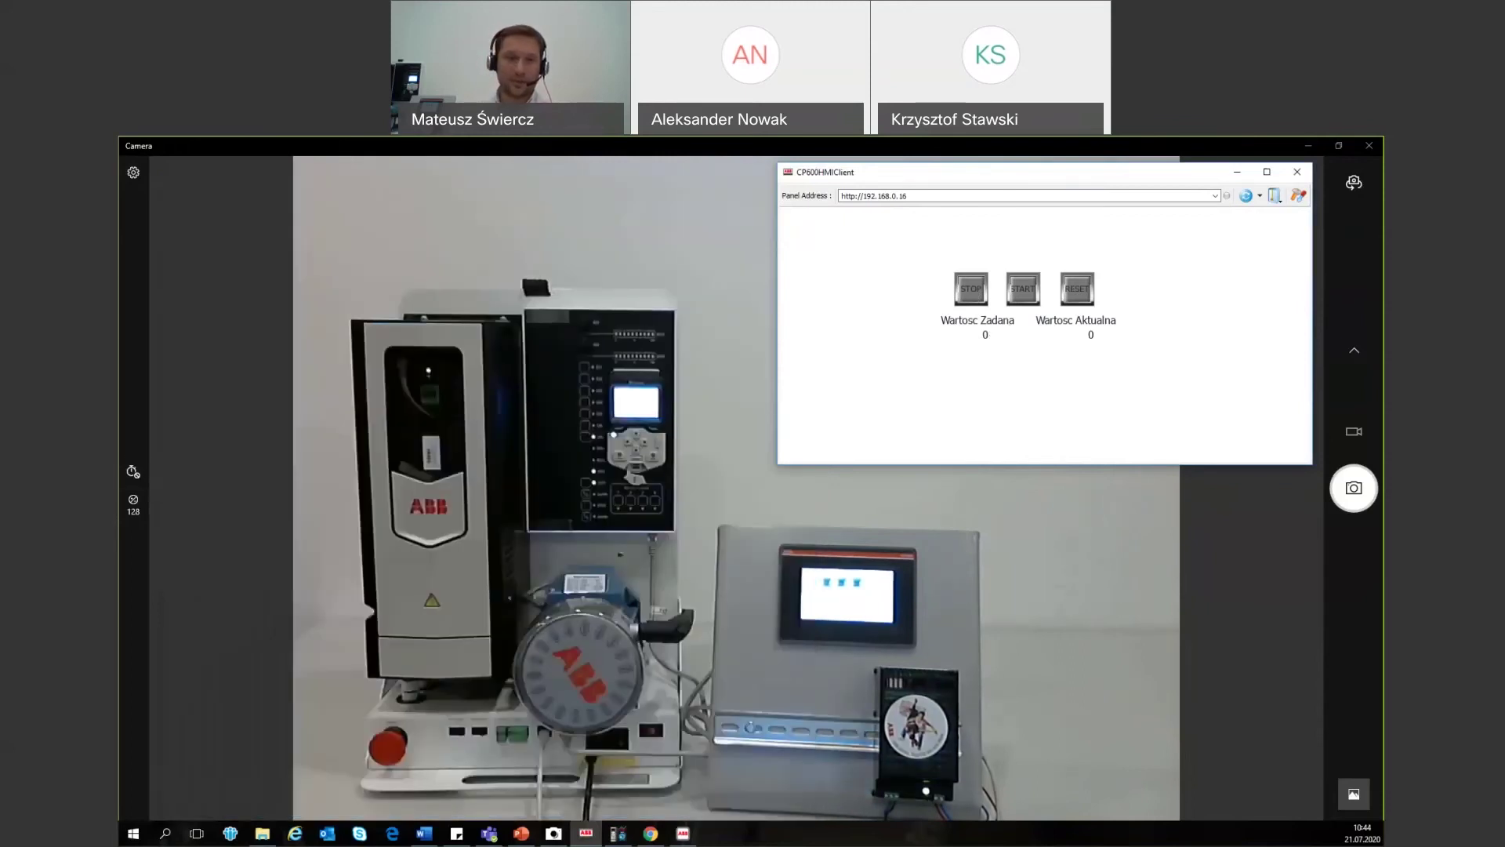
Step: Change the Wartosc Zadana field's Predkosc_zada access from R to R/W
{"action": "key", "text": "alt+Tab"}
{"action": "left_click", "coordinate": [405, 414]}
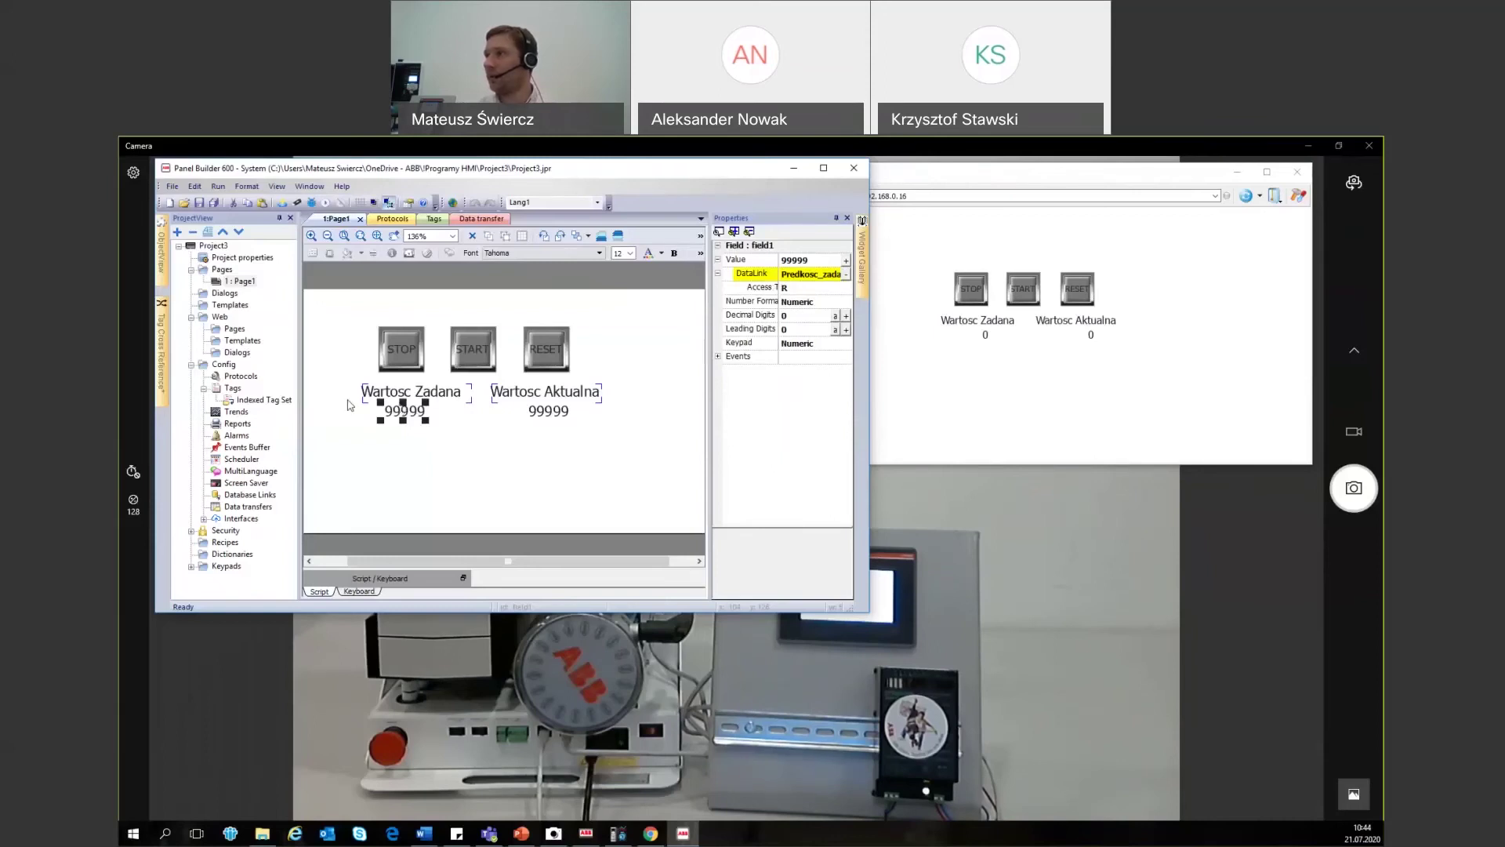
{"action": "left_click", "coordinate": [802, 289]}
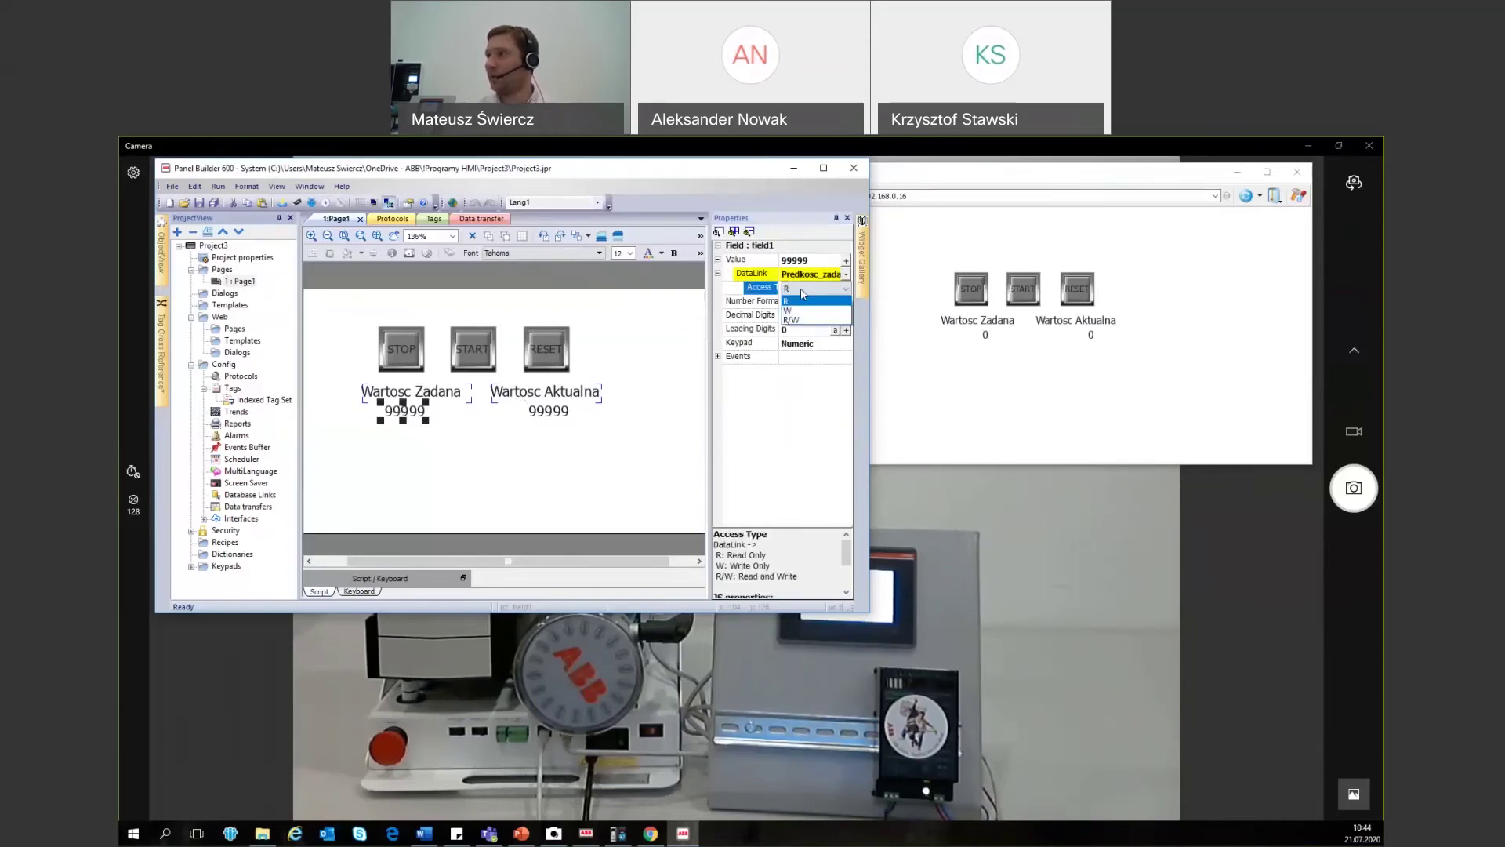
{"action": "left_click", "coordinate": [791, 320]}
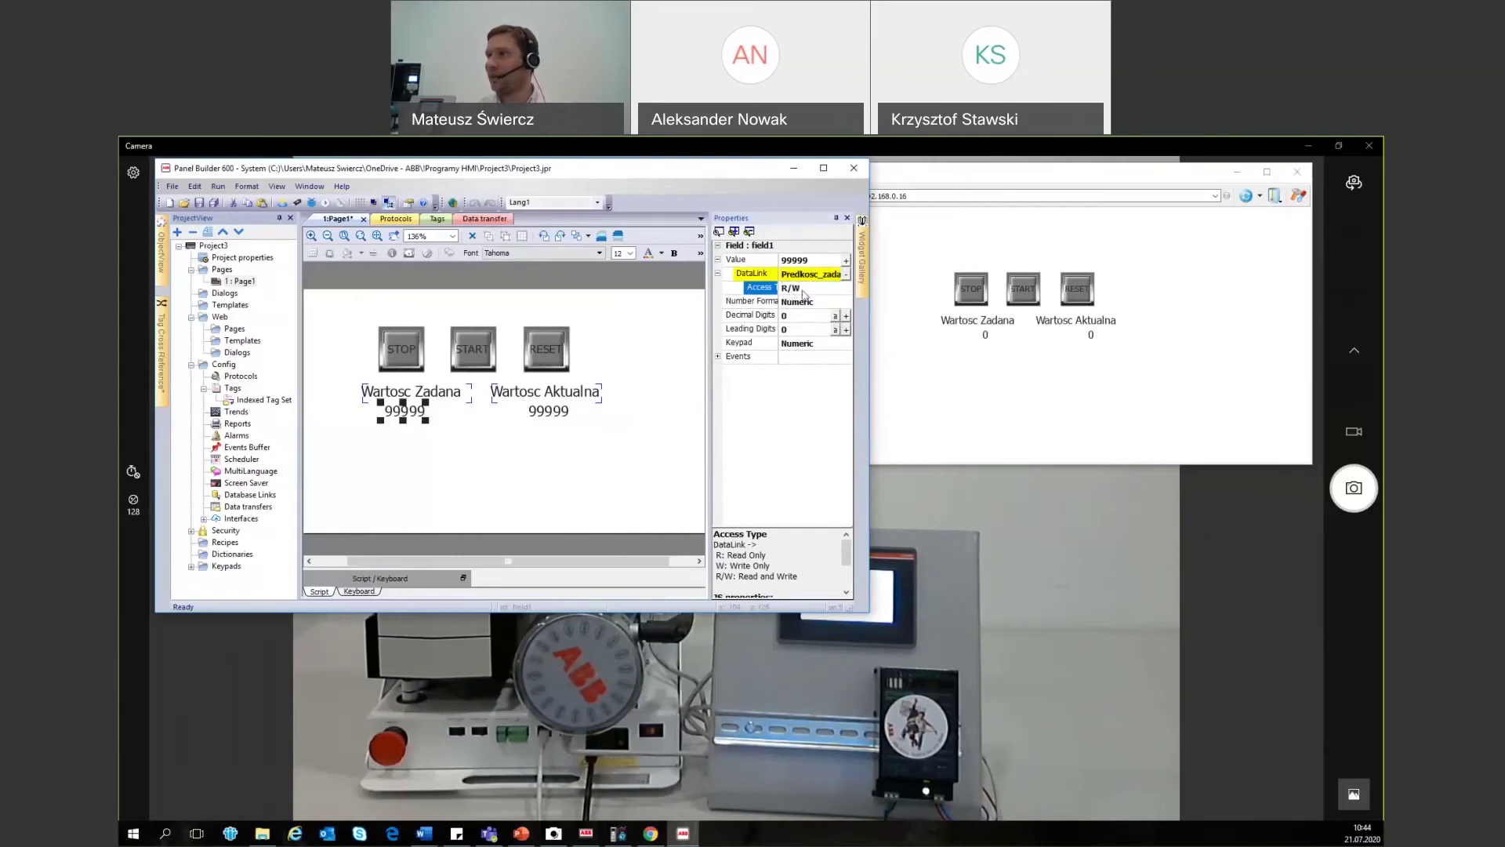
Step: Download the R/W setpoint project to the panel at 192.168.0.16
{"action": "left_click", "coordinate": [282, 205]}
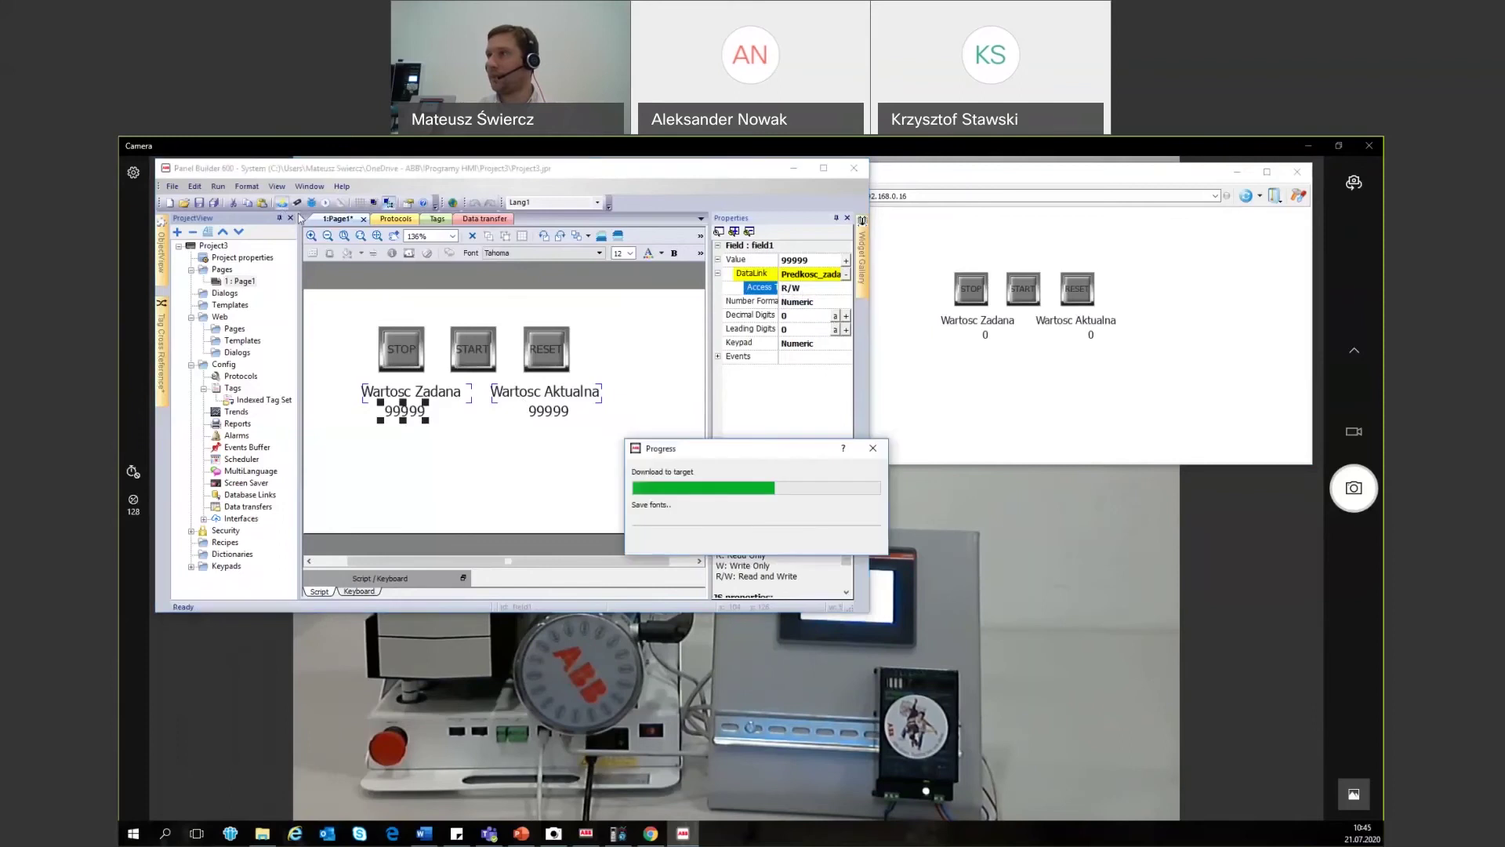
{"action": "left_click", "coordinate": [881, 533]}
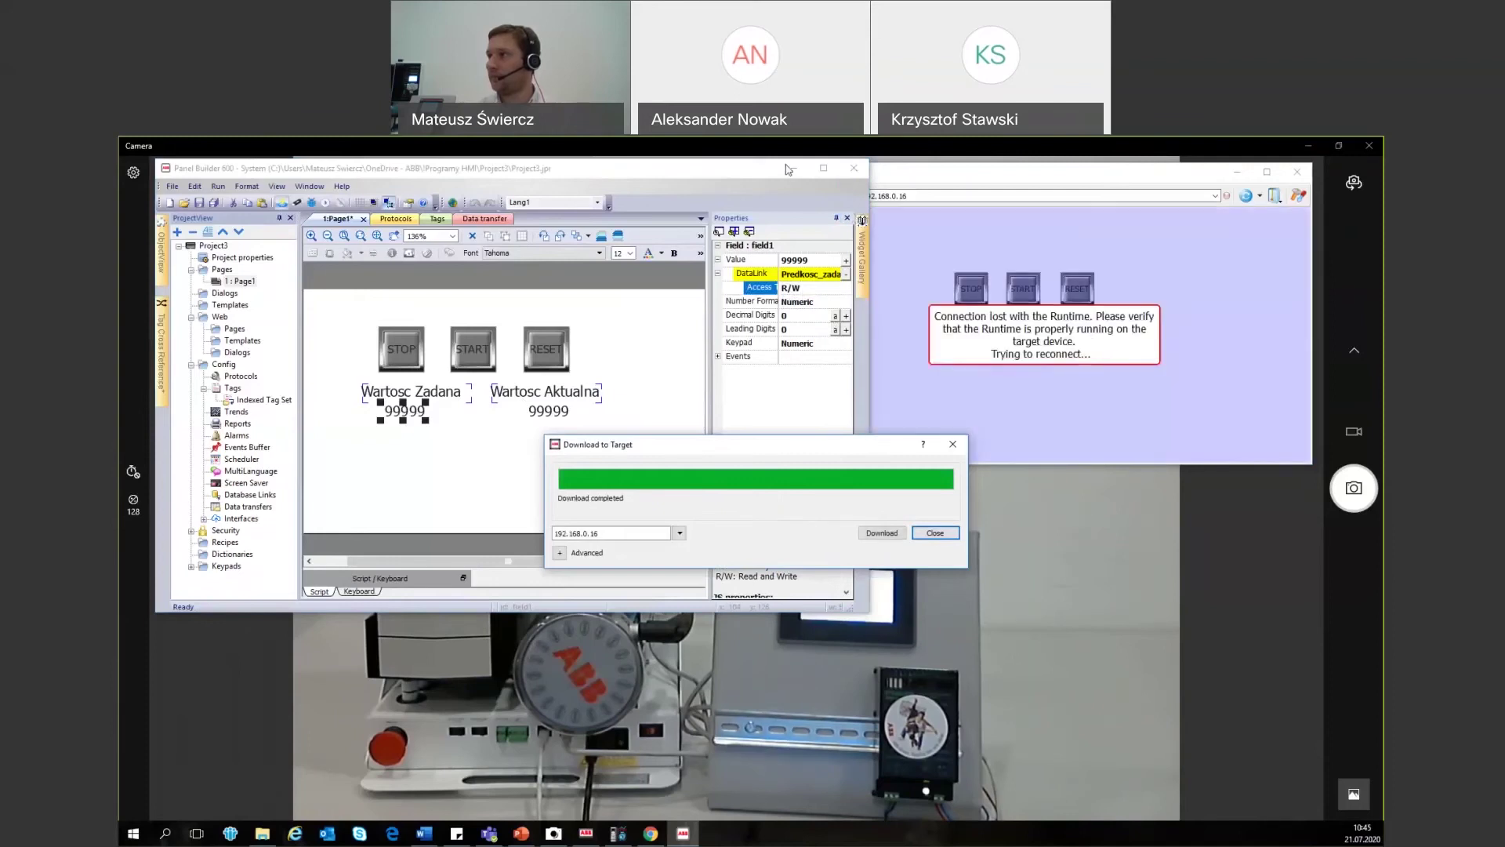
{"action": "left_click", "coordinate": [933, 534]}
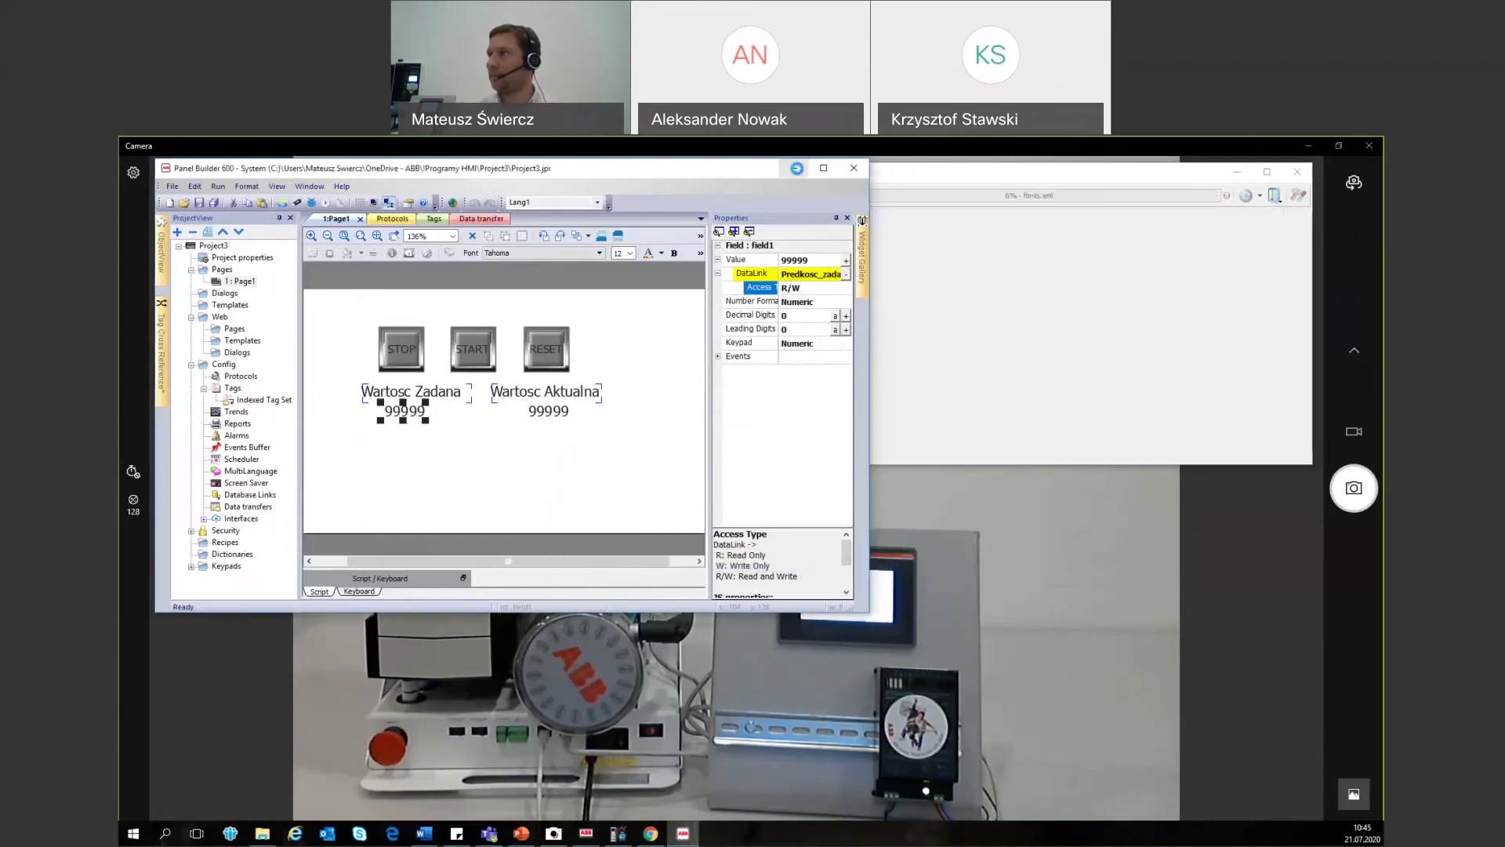
{"action": "left_click", "coordinate": [1004, 364]}
Step: Key 200 into the Wartosc Zadana keypad and check FBA A reference 1 reads 200 in Drive composer
{"action": "left_click", "coordinate": [984, 336]}
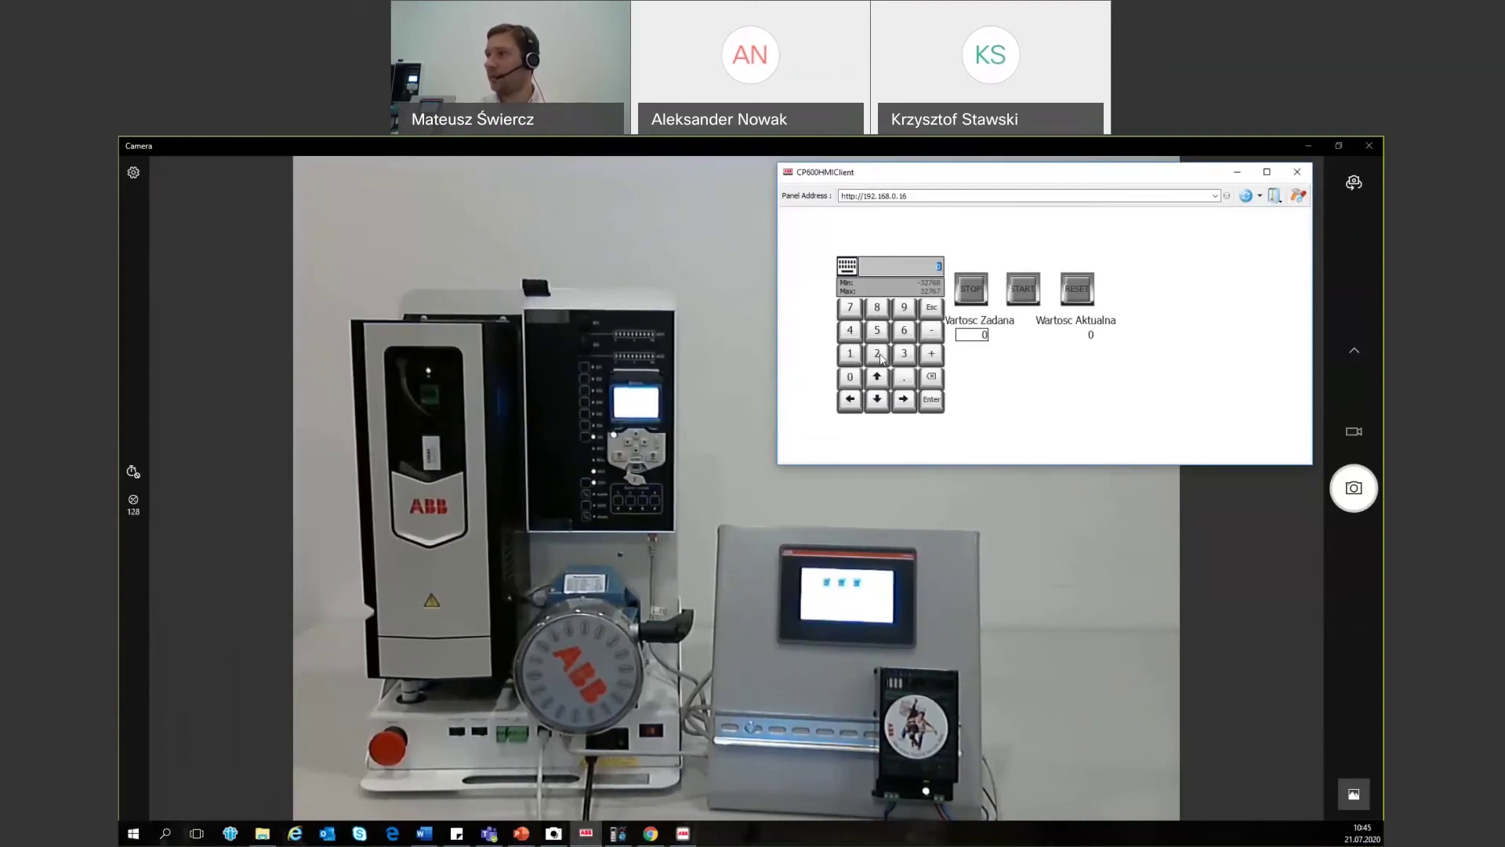
{"action": "key", "text": "alt+Tab"}
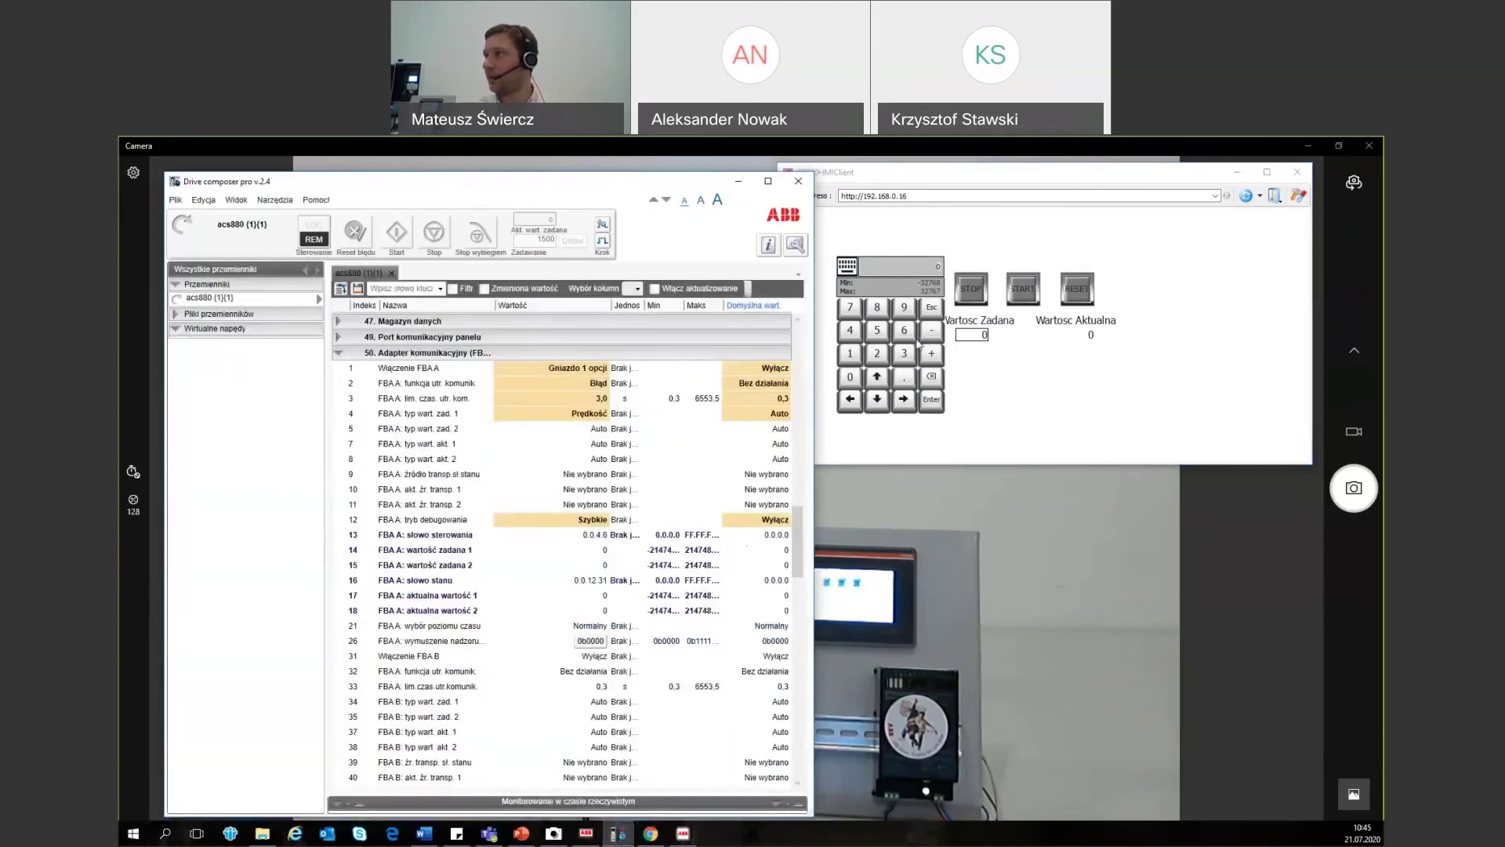
{"action": "left_click", "coordinate": [877, 352]}
{"action": "left_click", "coordinate": [860, 382]}
{"action": "left_click", "coordinate": [860, 382]}
{"action": "left_click", "coordinate": [932, 400]}
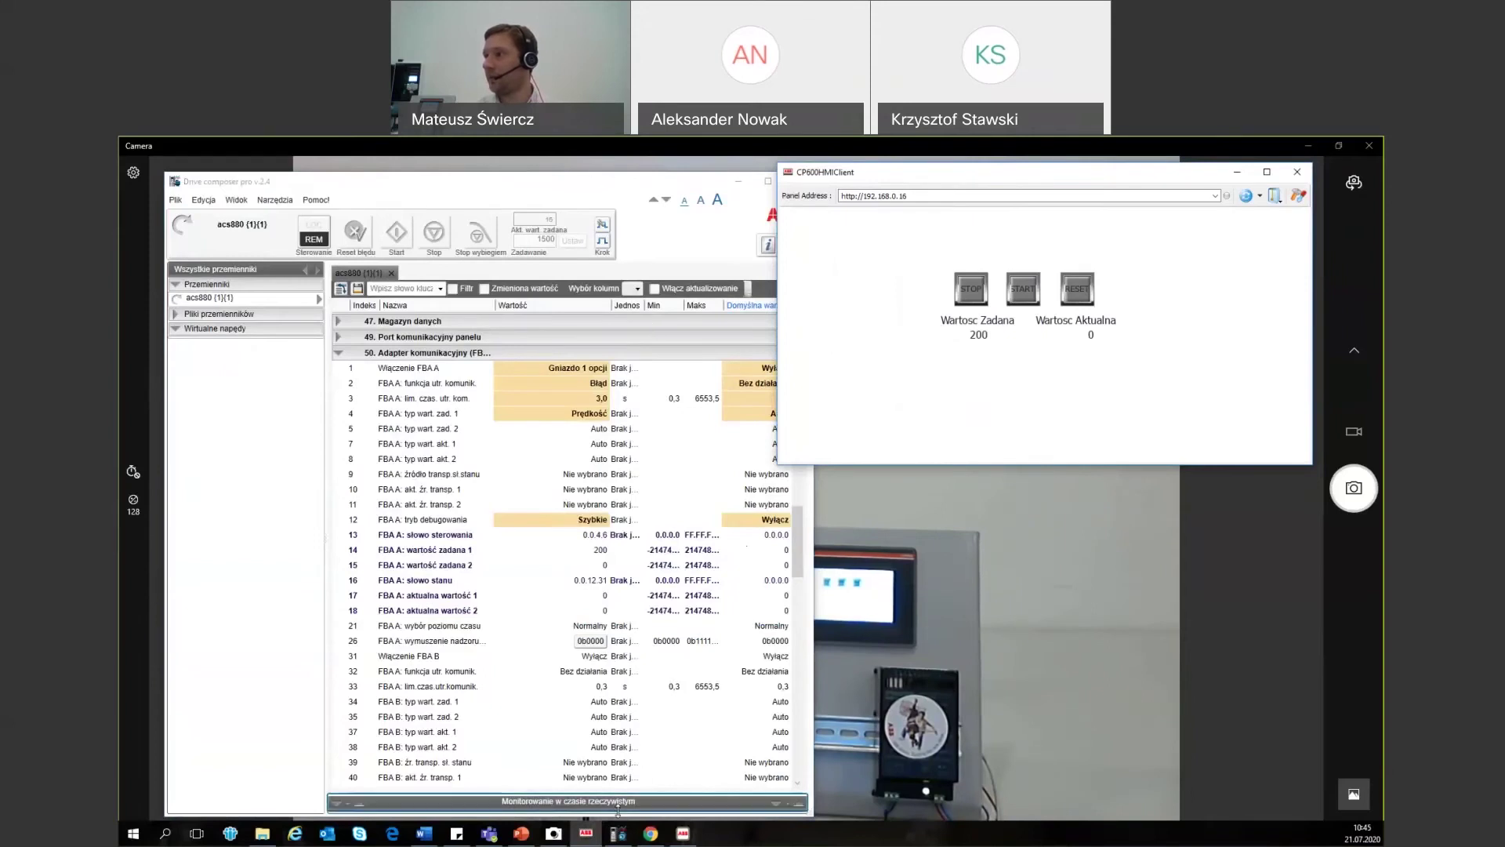
{"action": "left_click", "coordinate": [619, 737]}
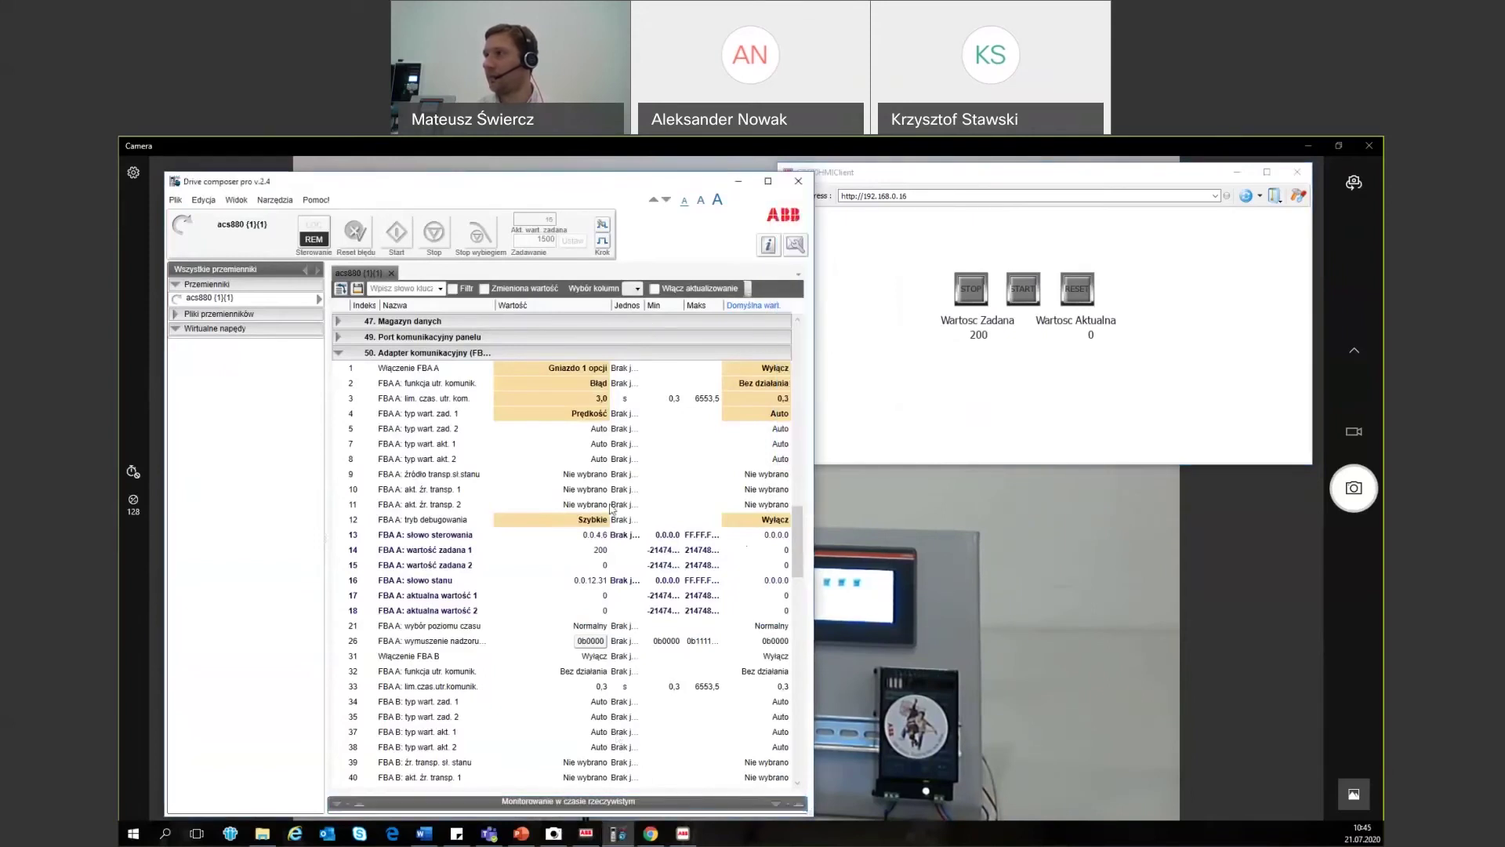
{"action": "left_click_drag", "start_coordinate": [490, 174], "coordinate": [441, 162]}
{"action": "left_click", "coordinate": [1034, 293]}
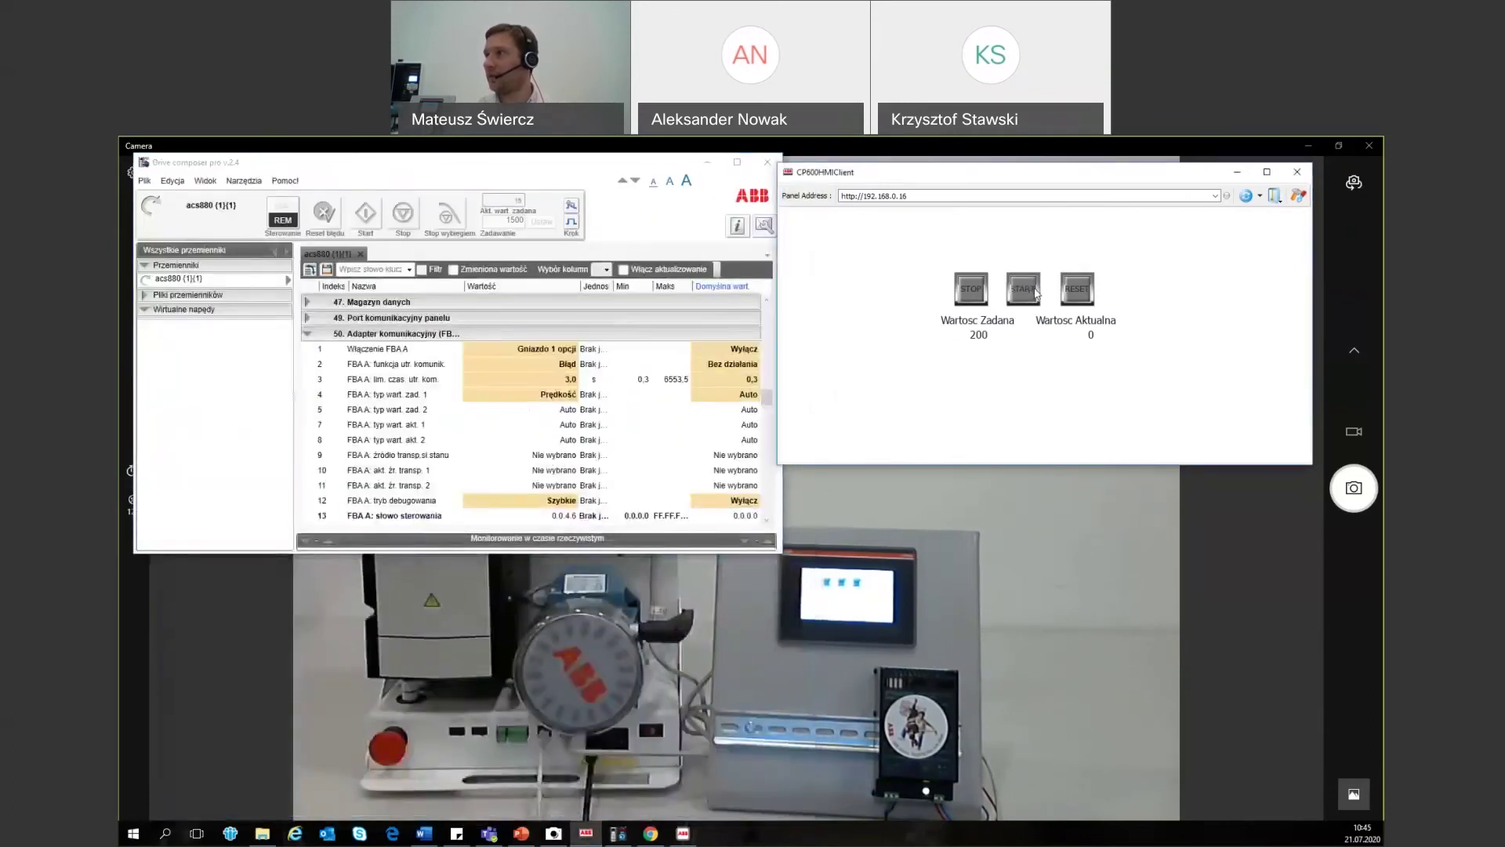
Step: Send START twice from the HMI page and enlarge the Drive composer window to show group 50 rows
{"action": "left_click", "coordinate": [1030, 297]}
{"action": "left_click_drag", "start_coordinate": [771, 555], "coordinate": [772, 579]}
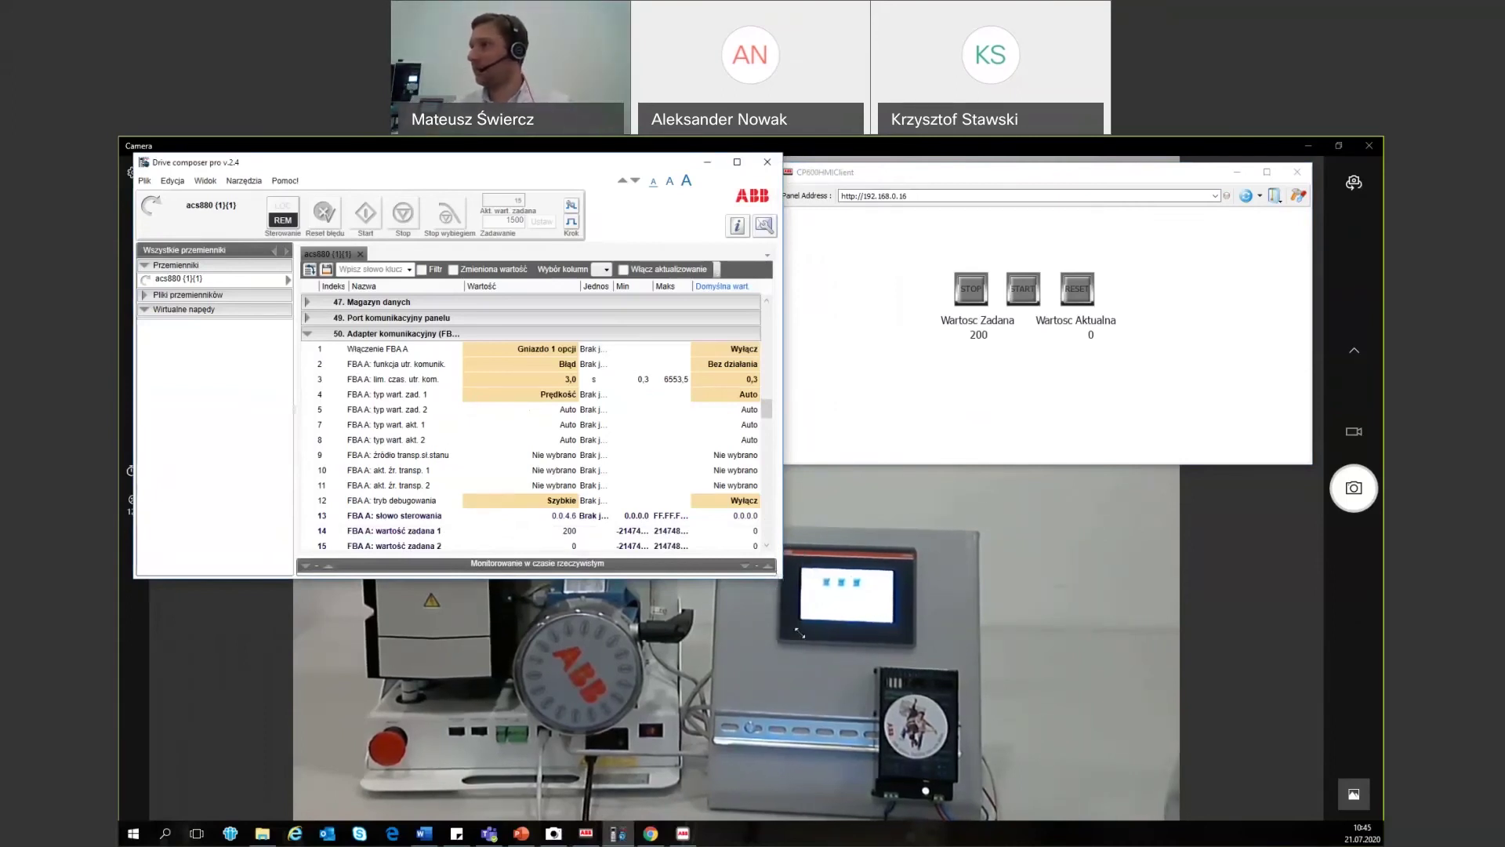
{"action": "left_click_drag", "start_coordinate": [788, 771], "coordinate": [788, 773]}
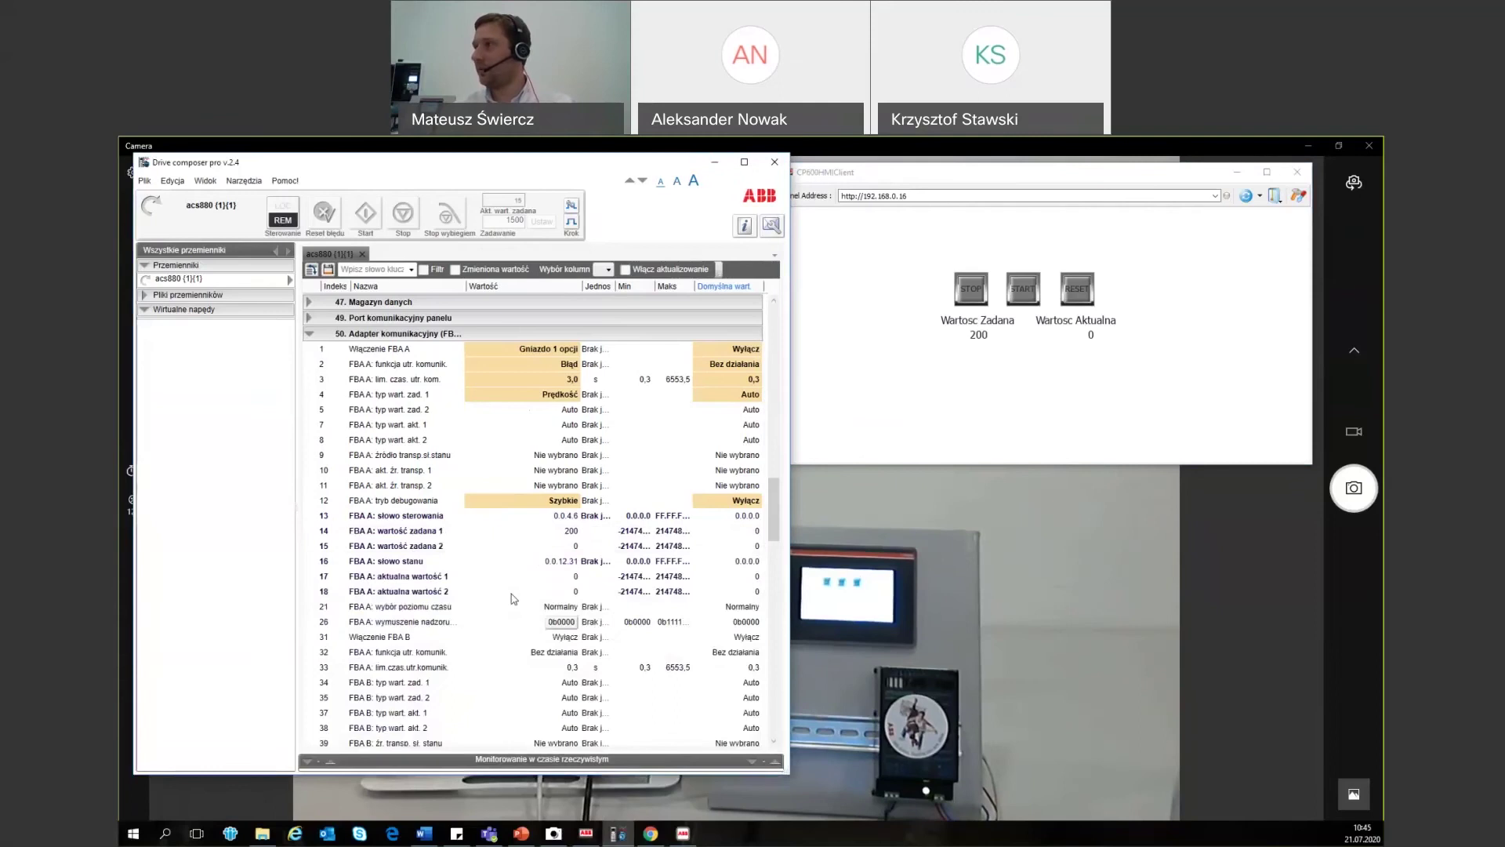
{"action": "left_click", "coordinate": [1022, 291]}
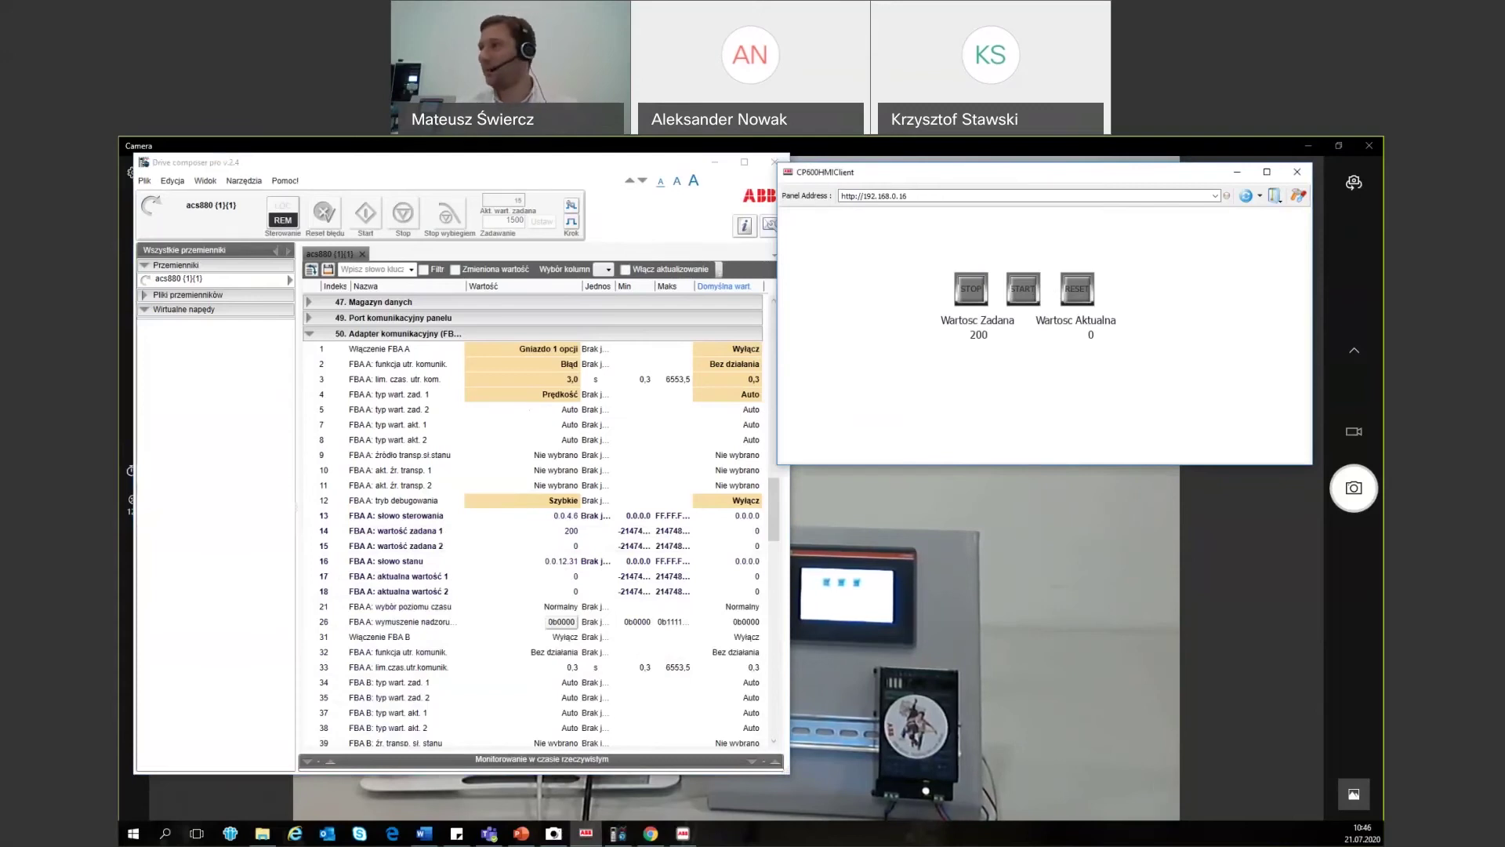
Step: Scroll through the group 50 fieldbus values, then return to Panel Builder 600
{"action": "scroll", "coordinate": [528, 472], "scroll_direction": "up", "scroll_amount": 6}
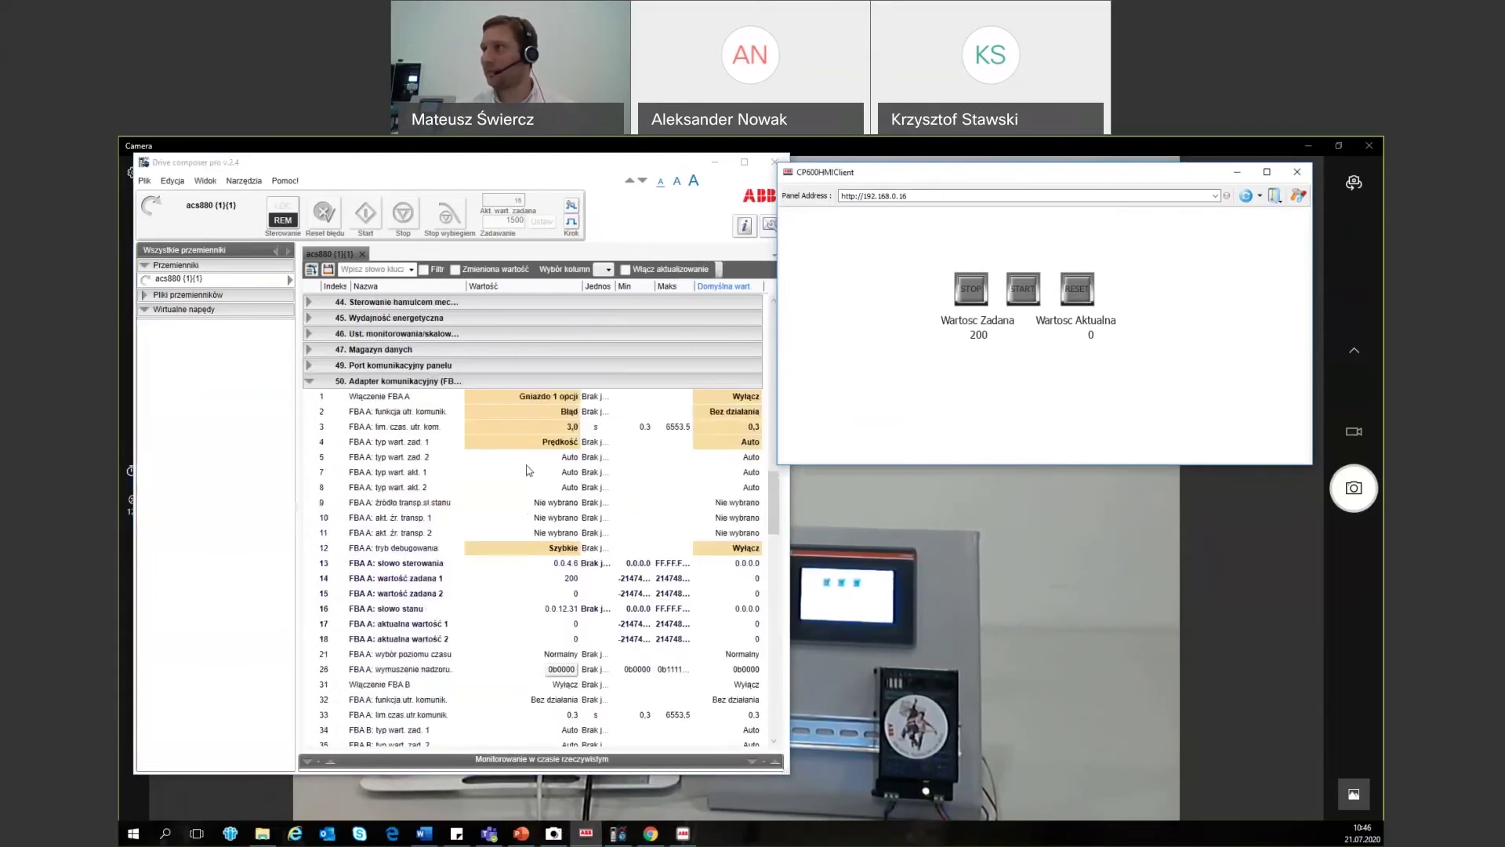
{"action": "scroll", "coordinate": [530, 476], "scroll_direction": "down", "scroll_amount": 10}
{"action": "scroll", "coordinate": [530, 476], "scroll_direction": "up", "scroll_amount": 10}
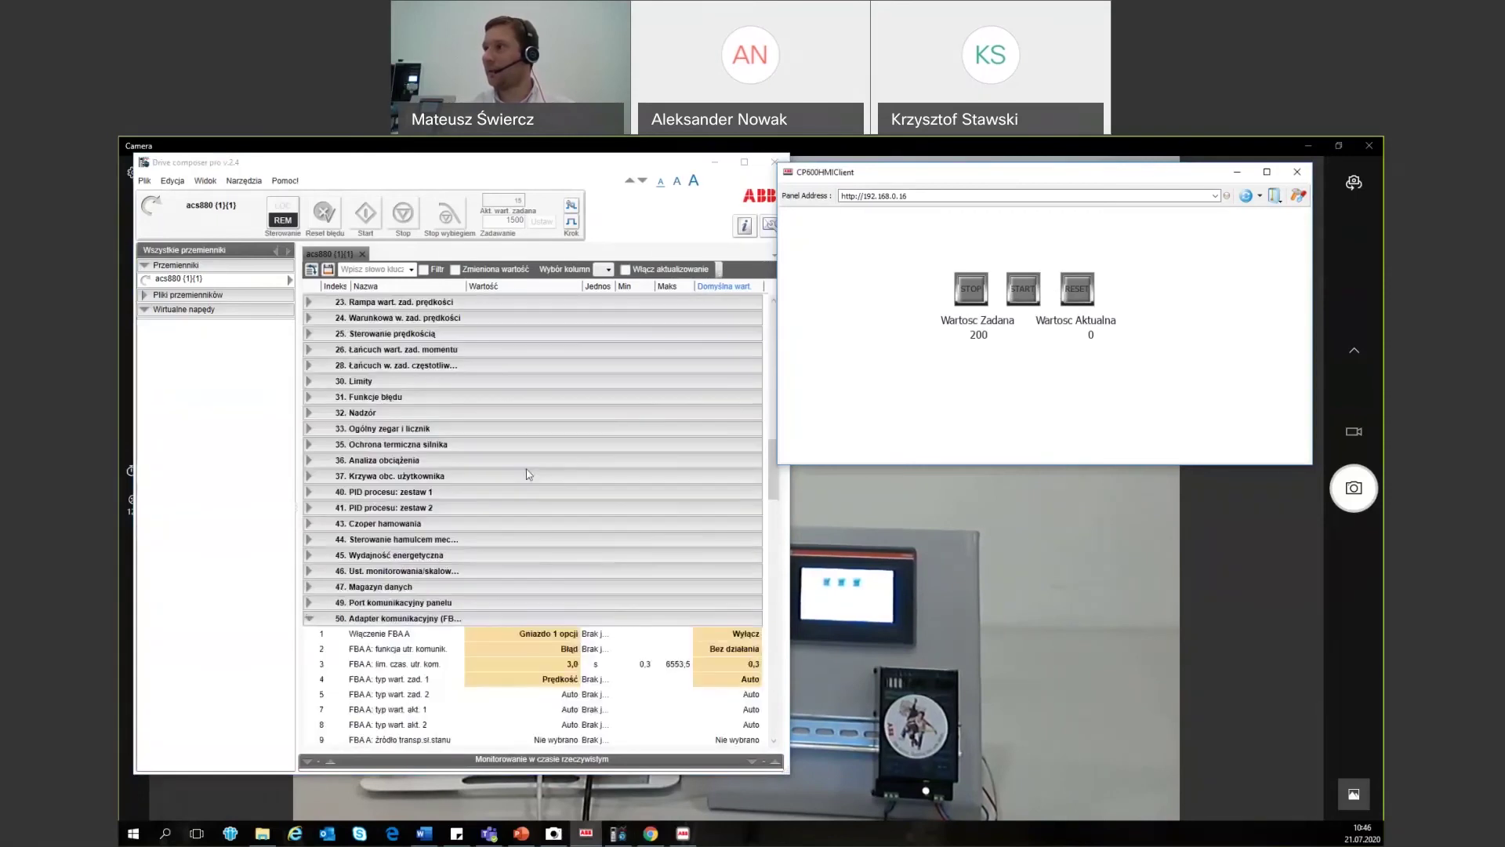
{"action": "scroll", "coordinate": [530, 478], "scroll_direction": "down", "scroll_amount": 4}
{"action": "scroll", "coordinate": [529, 478], "scroll_direction": "down", "scroll_amount": 1}
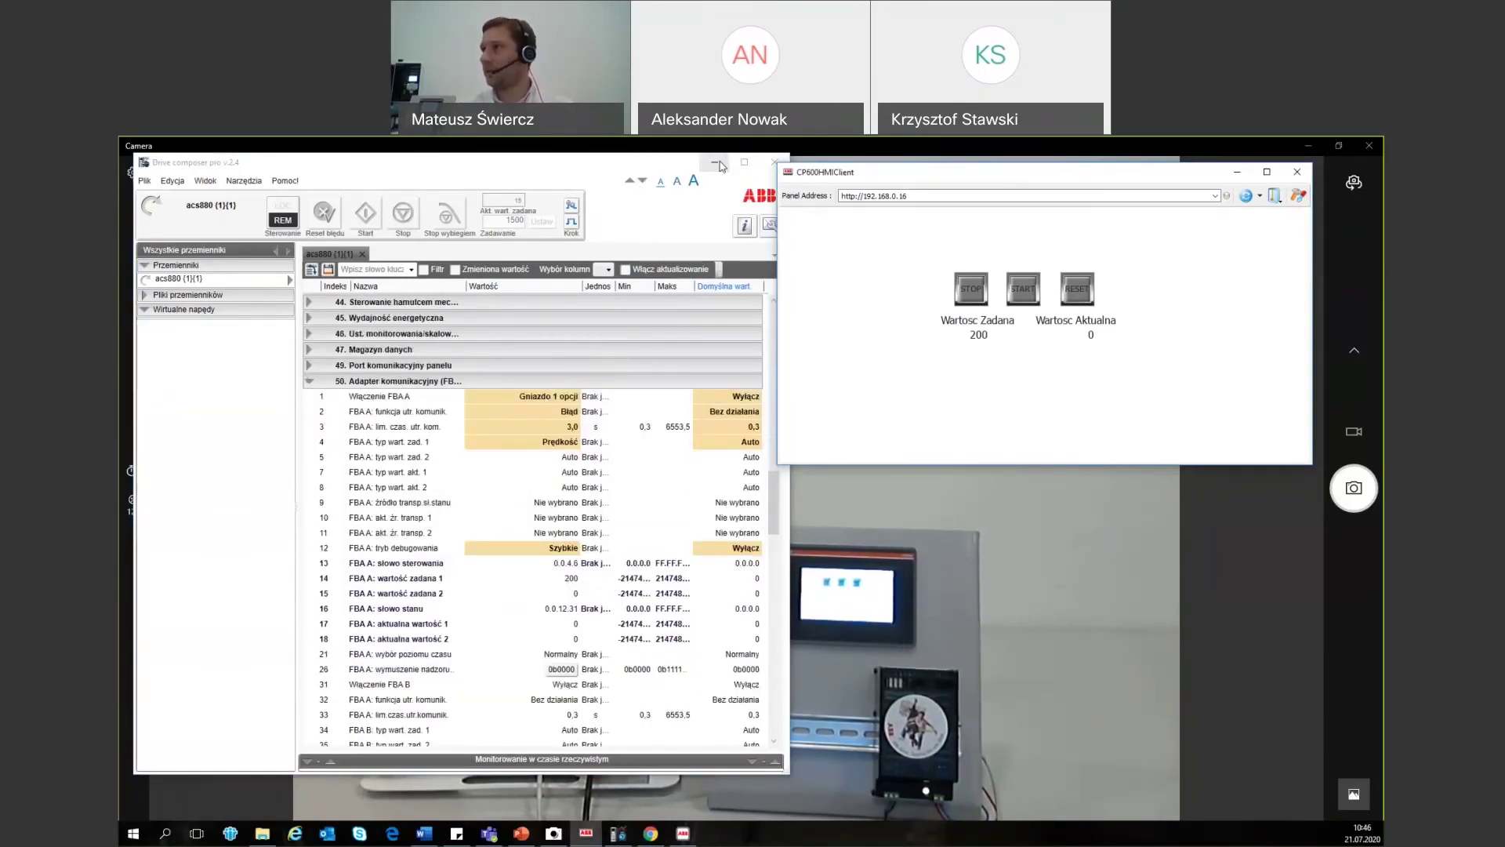
{"action": "left_click", "coordinate": [685, 836]}
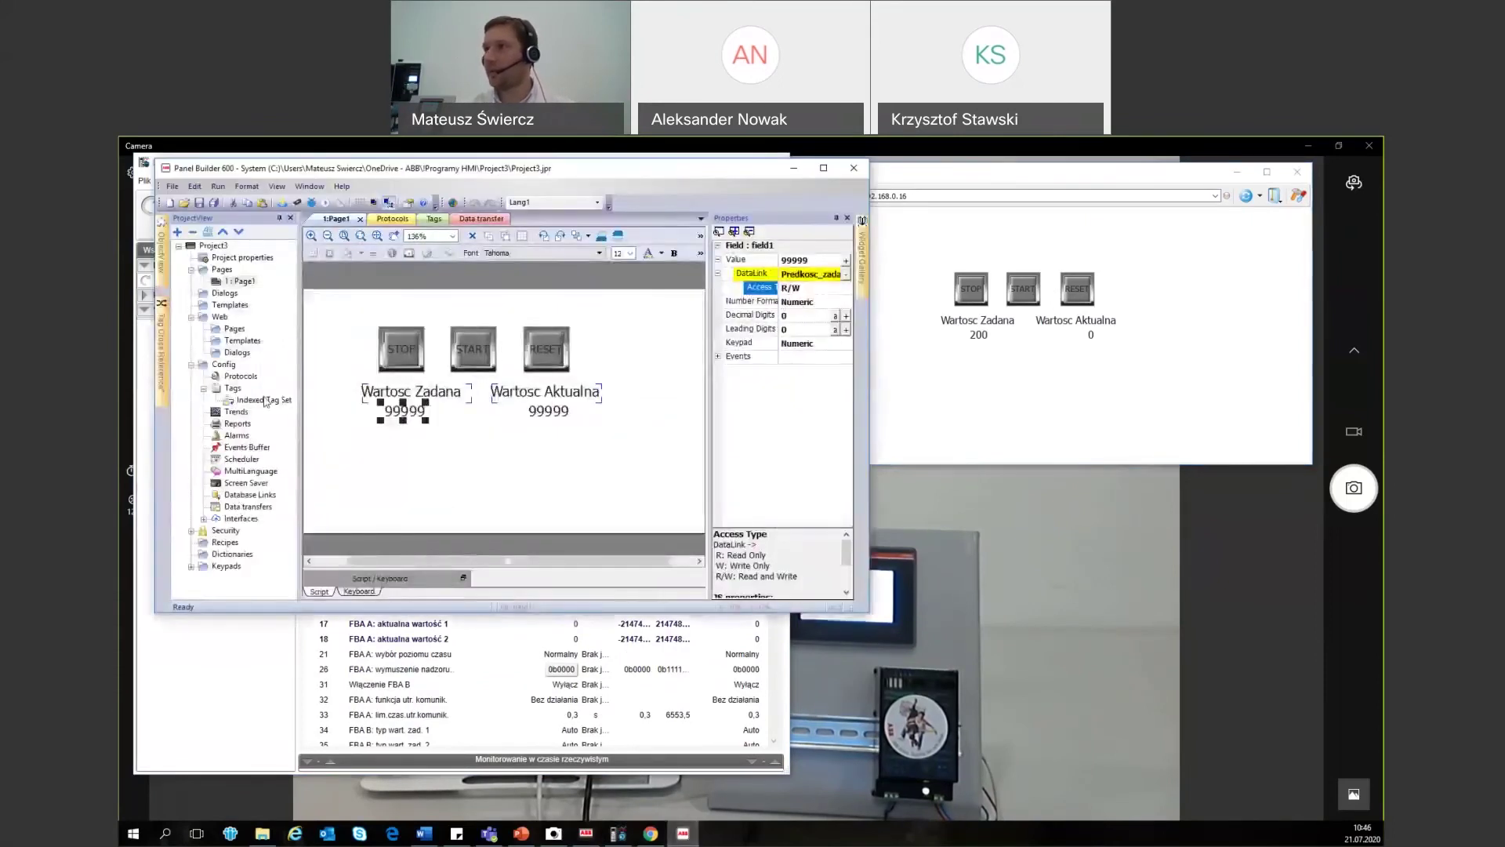
Step: Add a new tag named zezwolenie to the project's tag list
{"action": "double_click", "coordinate": [233, 388]}
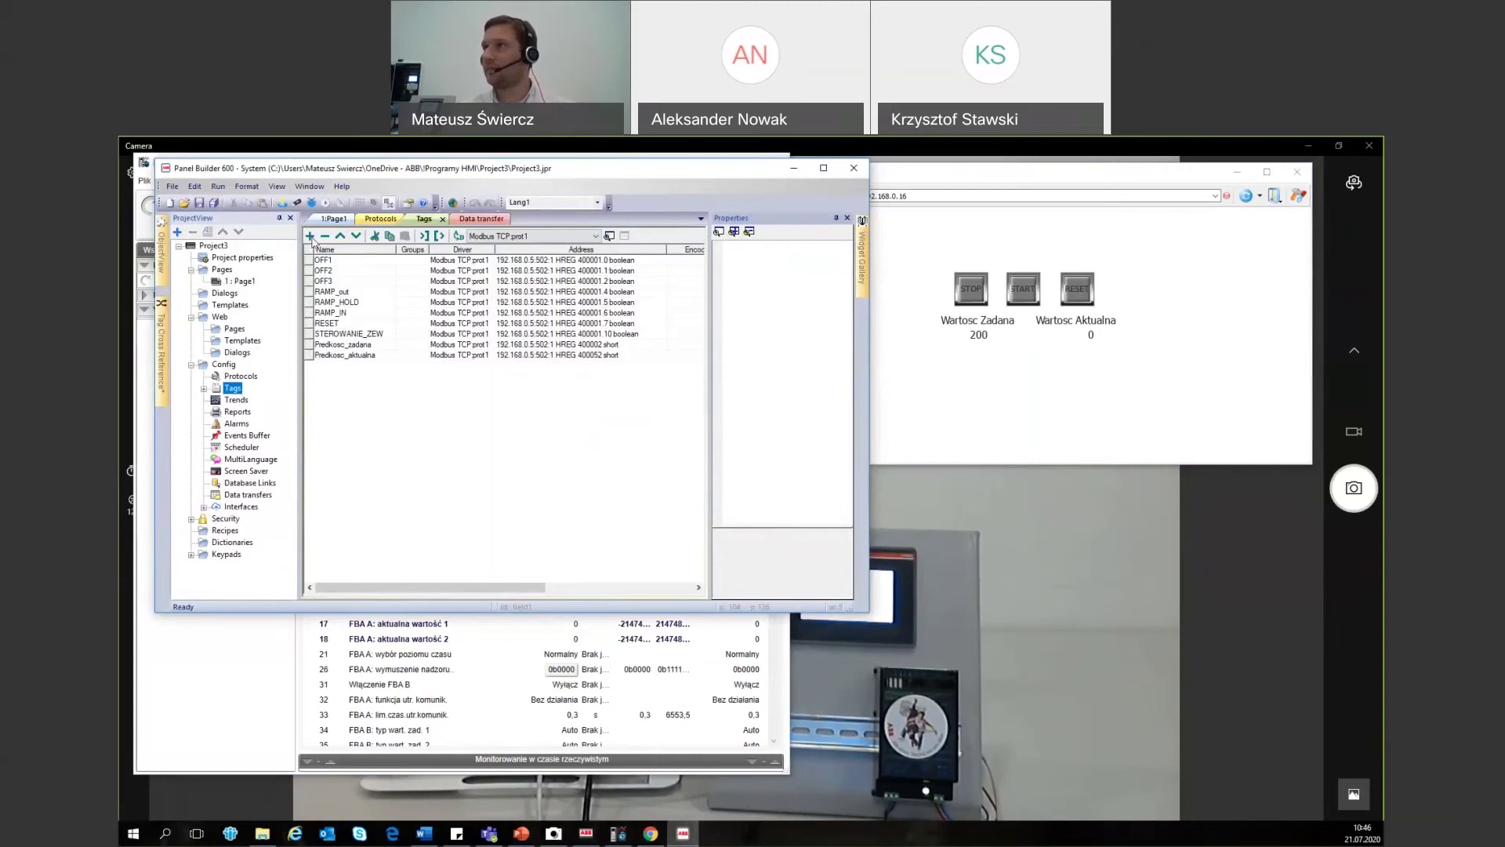
{"action": "left_click", "coordinate": [310, 237]}
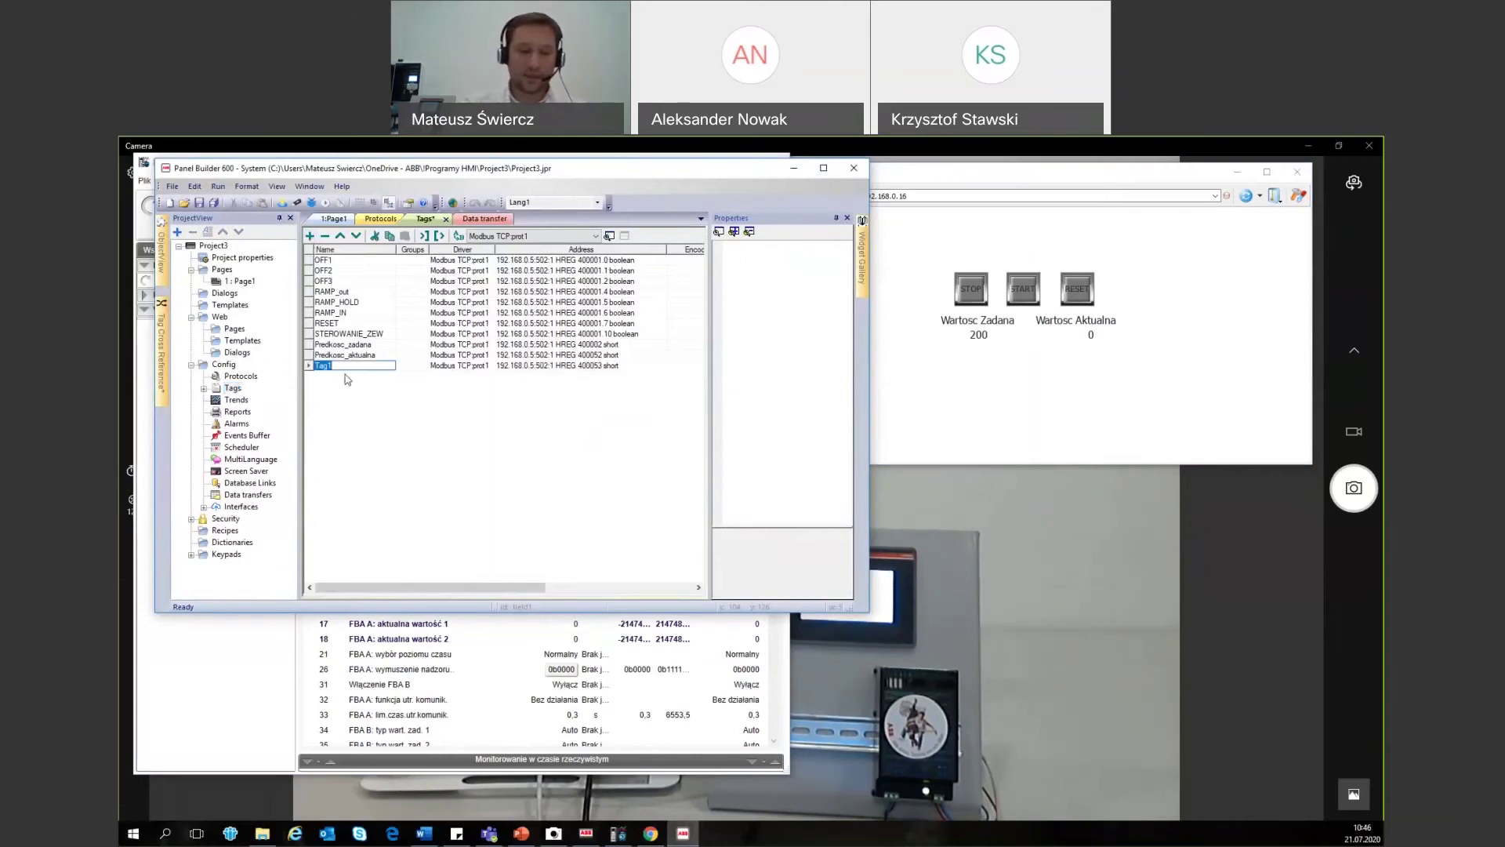
{"action": "type", "text": "zezwolenie"}
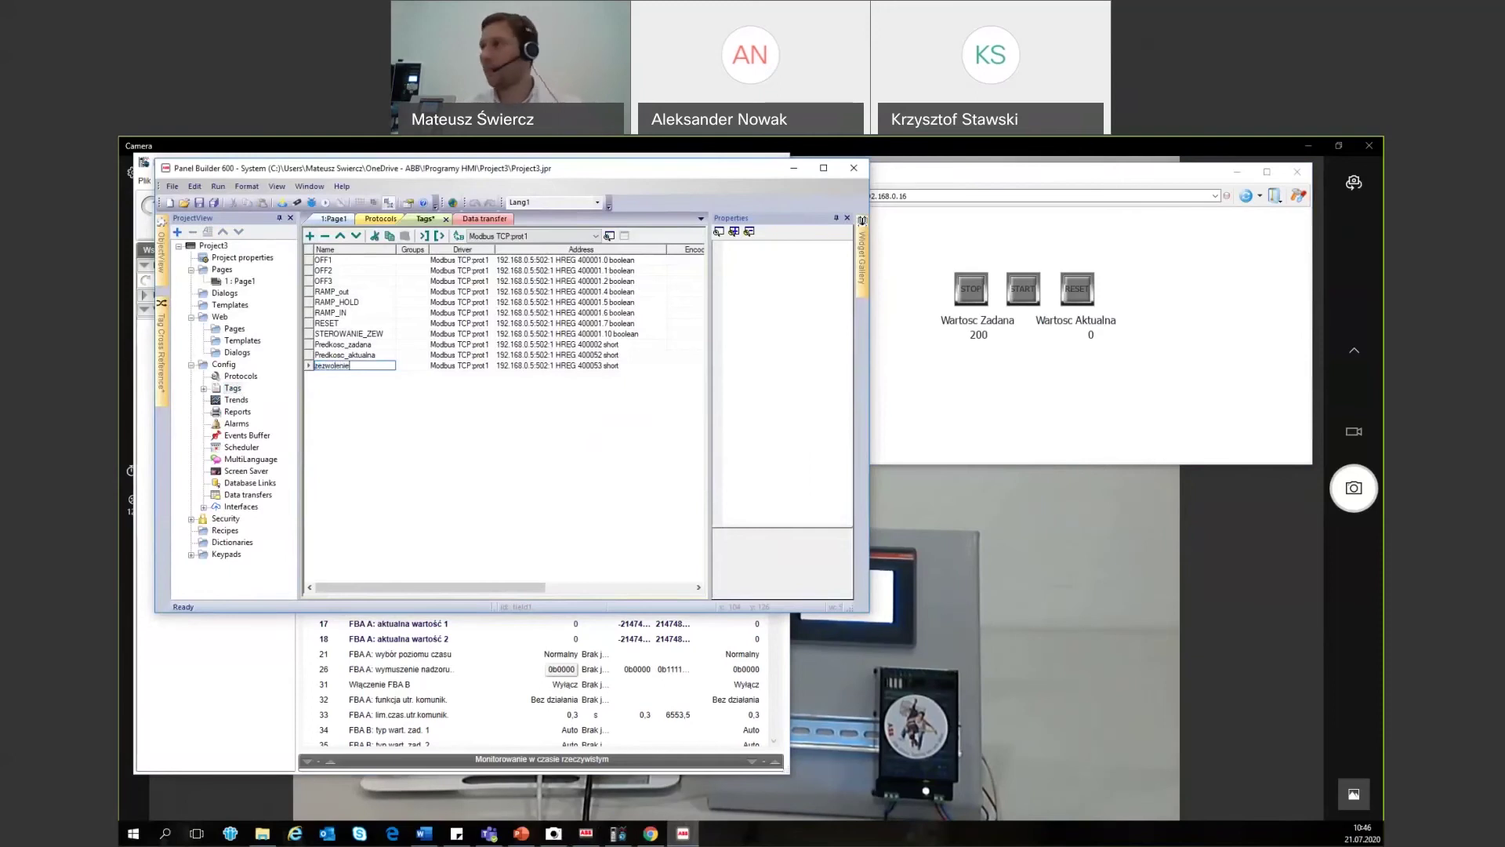
{"action": "left_click", "coordinate": [623, 403]}
Step: Map zezwolenie to holding register 400001 as a boolean at bit 3
{"action": "left_click", "coordinate": [615, 366]}
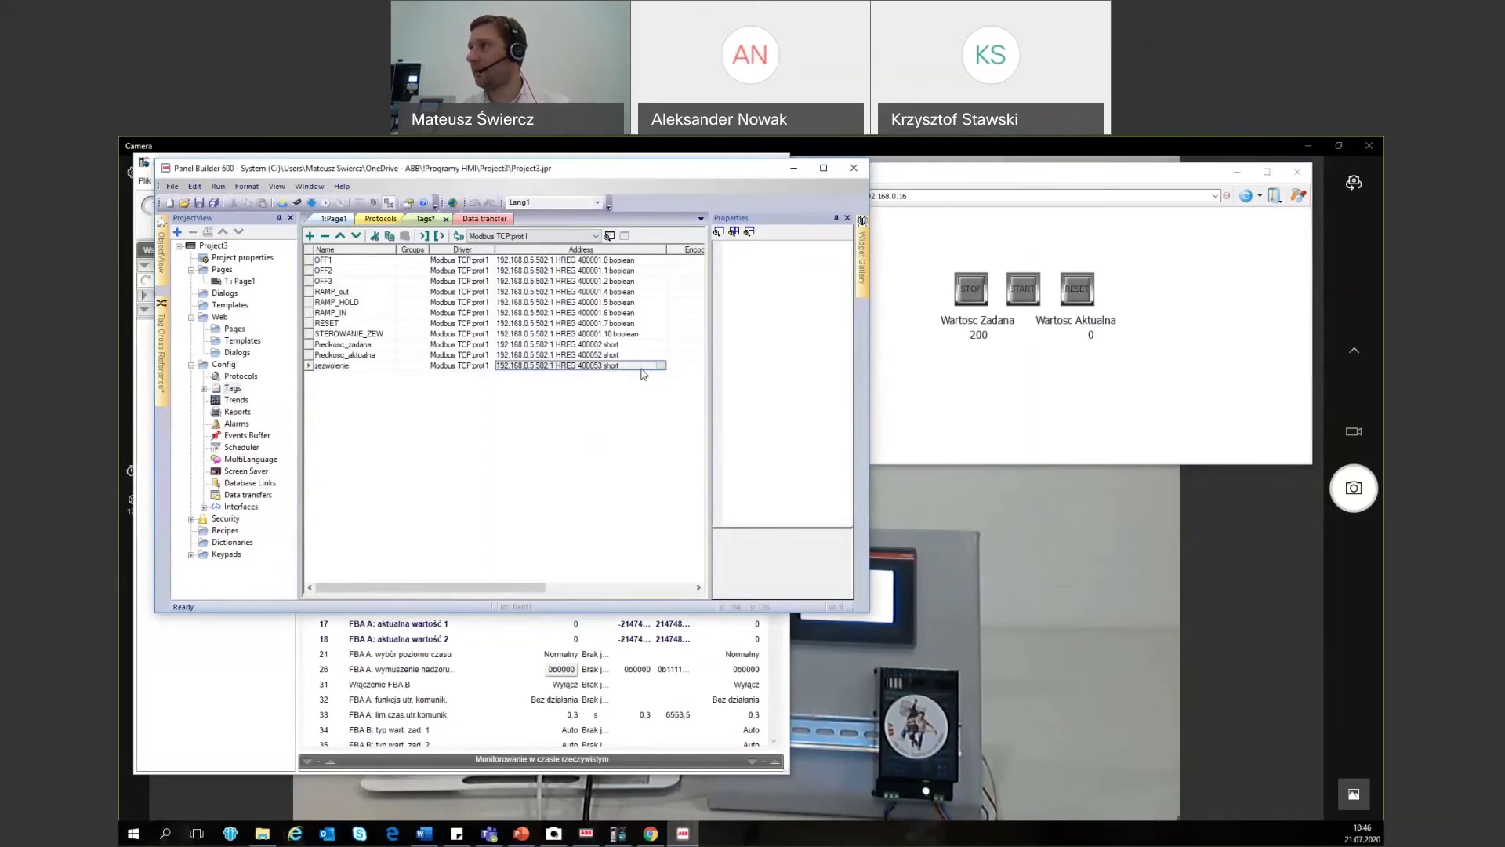
{"action": "left_click", "coordinate": [663, 366]}
{"action": "left_click", "coordinate": [472, 344]}
{"action": "key", "text": "Delete"}
{"action": "key", "text": "Delete"}
{"action": "type", "text": "1"}
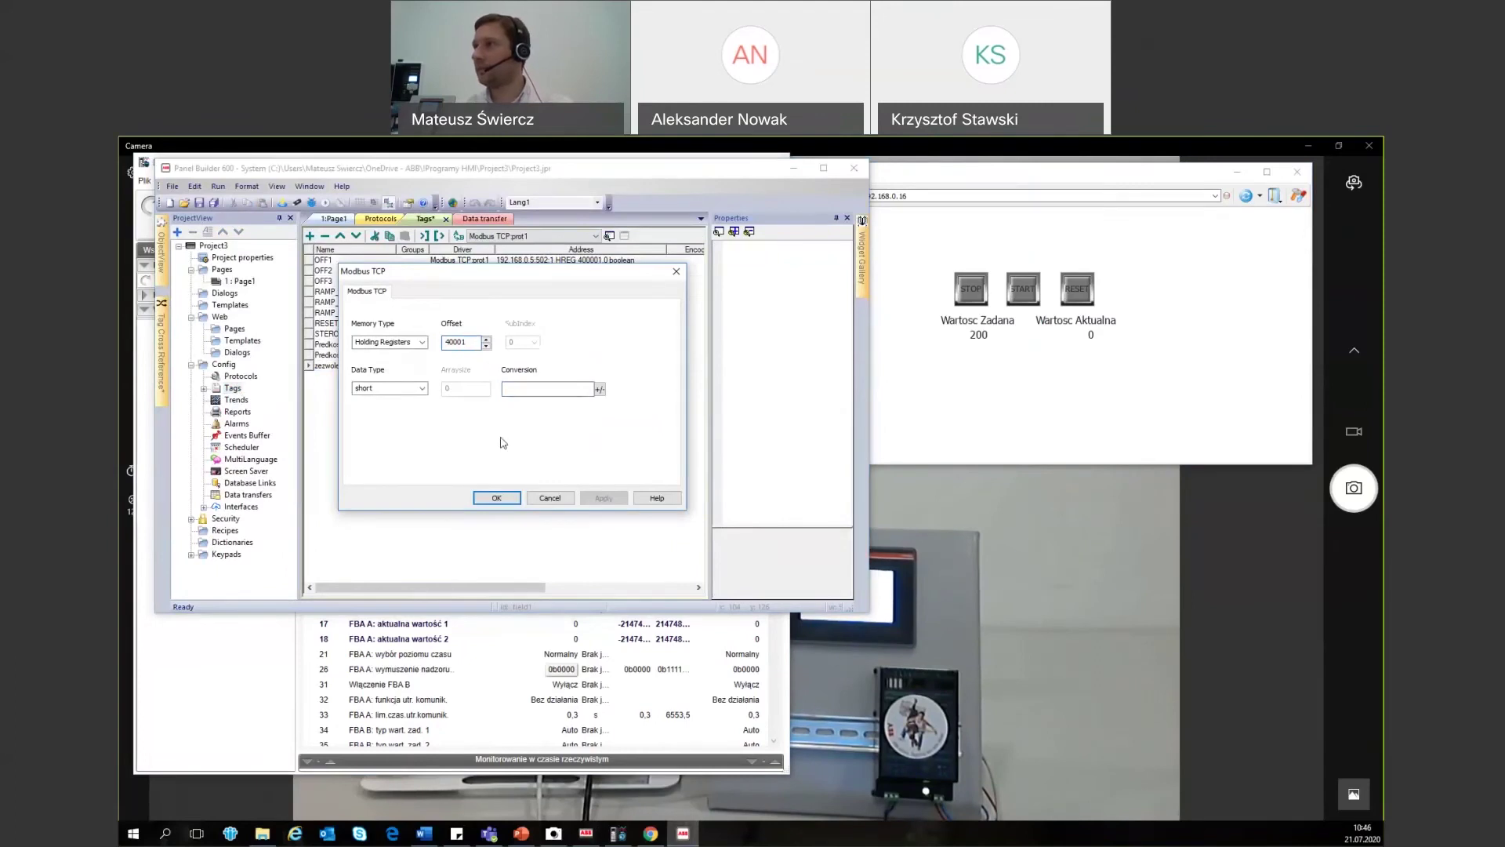
{"action": "left_click", "coordinate": [416, 388]}
{"action": "left_click", "coordinate": [417, 401]}
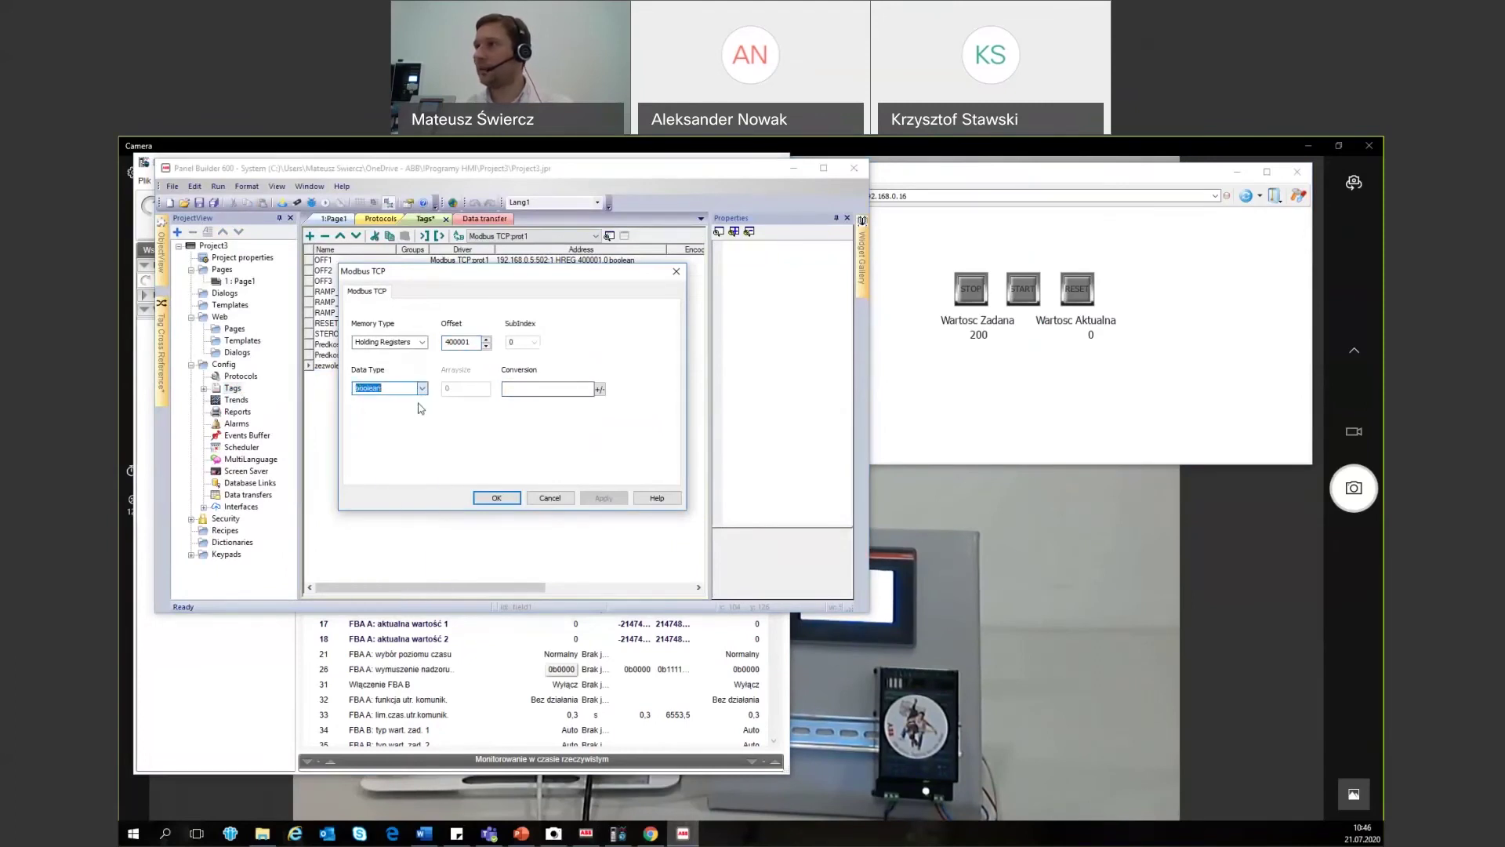
{"action": "left_click", "coordinate": [535, 343]}
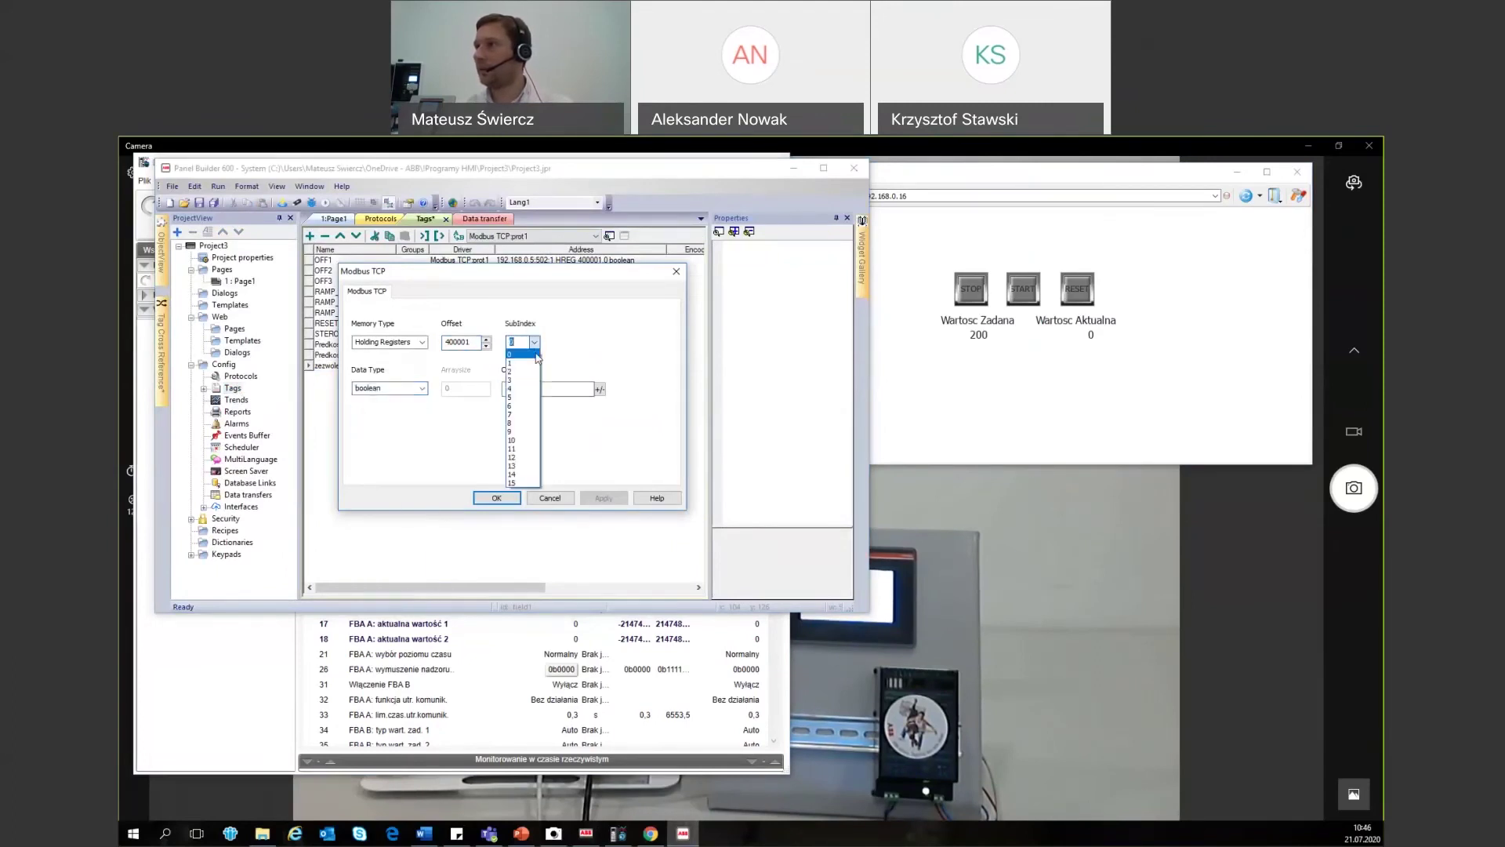
{"action": "left_click", "coordinate": [534, 381]}
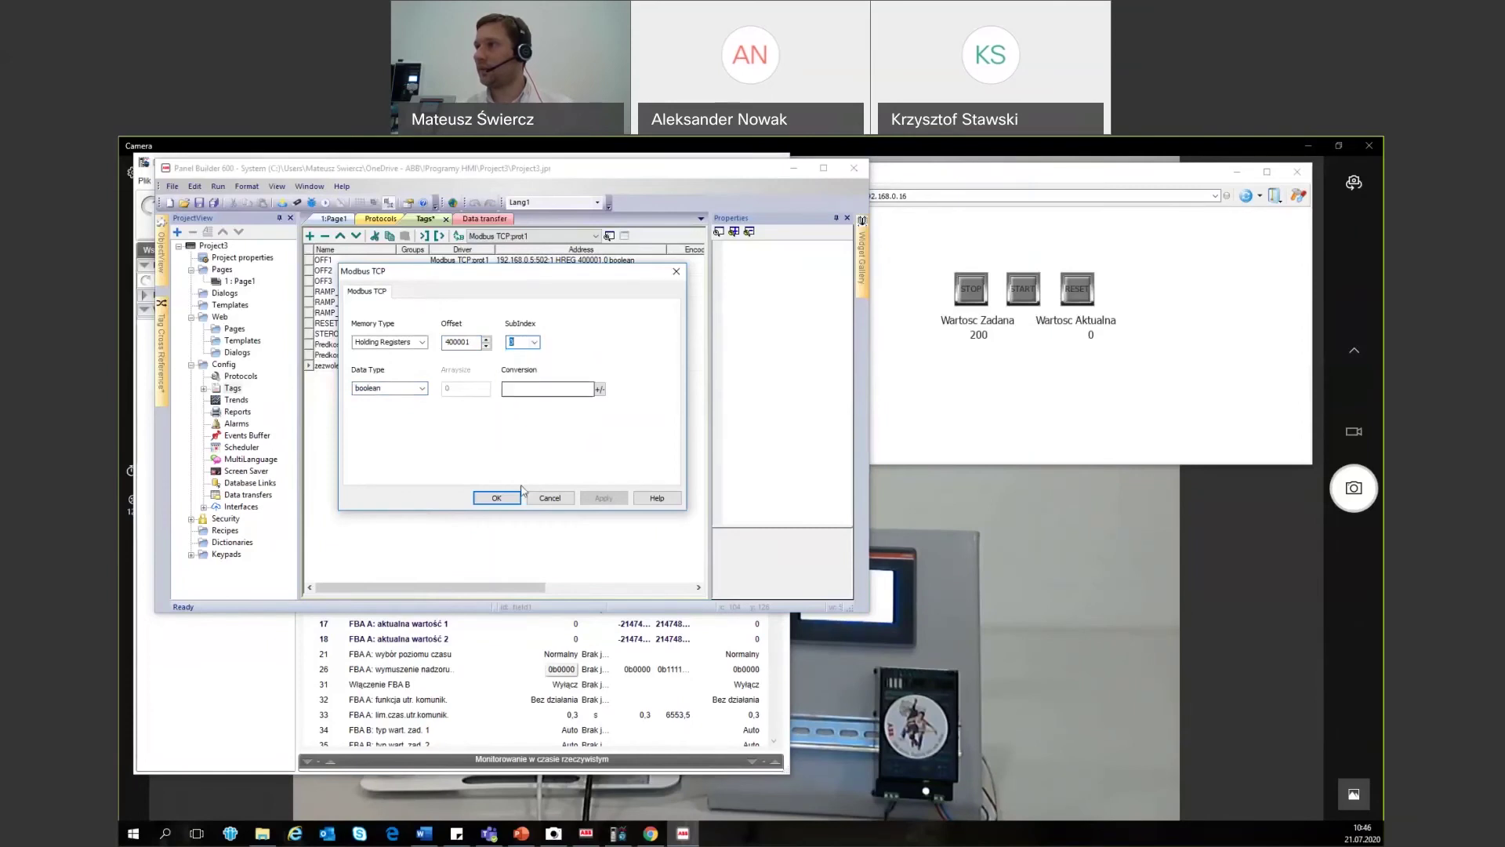
{"action": "left_click", "coordinate": [497, 499]}
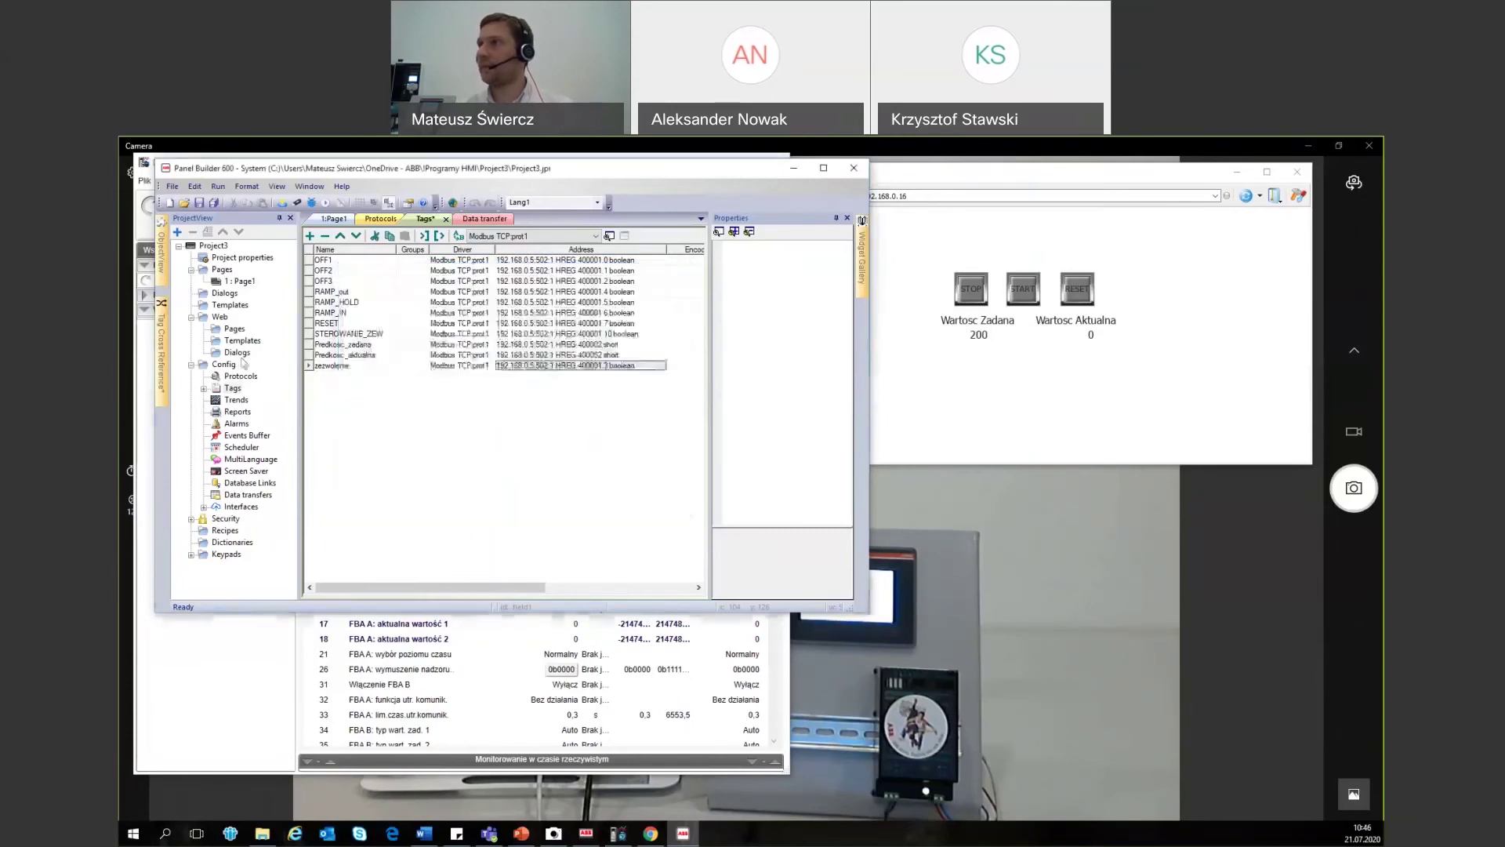
{"action": "left_click_drag", "start_coordinate": [422, 590], "coordinate": [312, 552]}
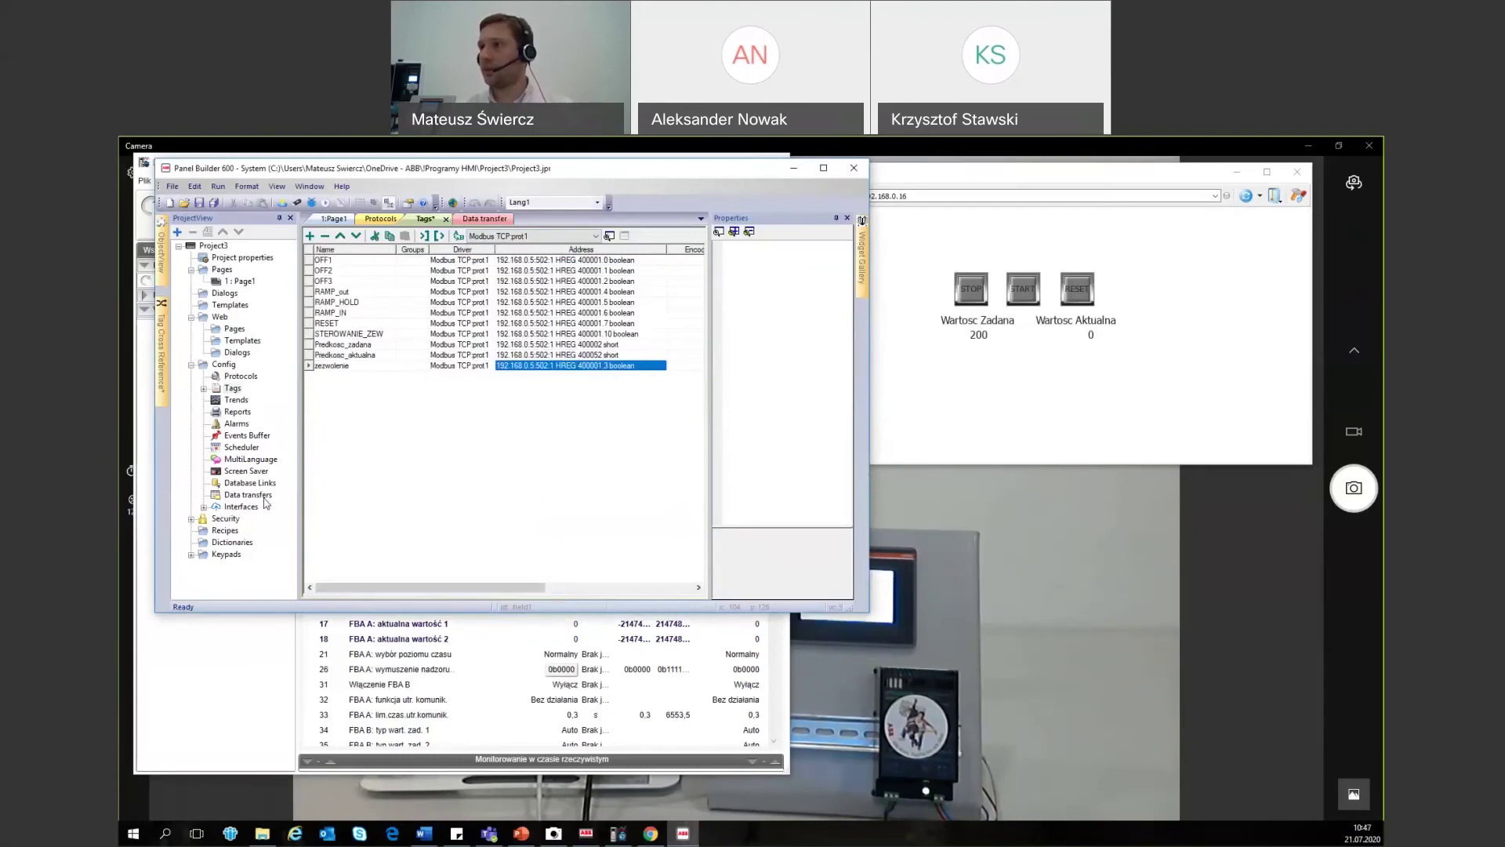
Step: Add data transfer row 6 with zezwolenie as the TAG B destination for OFF1
{"action": "double_click", "coordinate": [265, 501]}
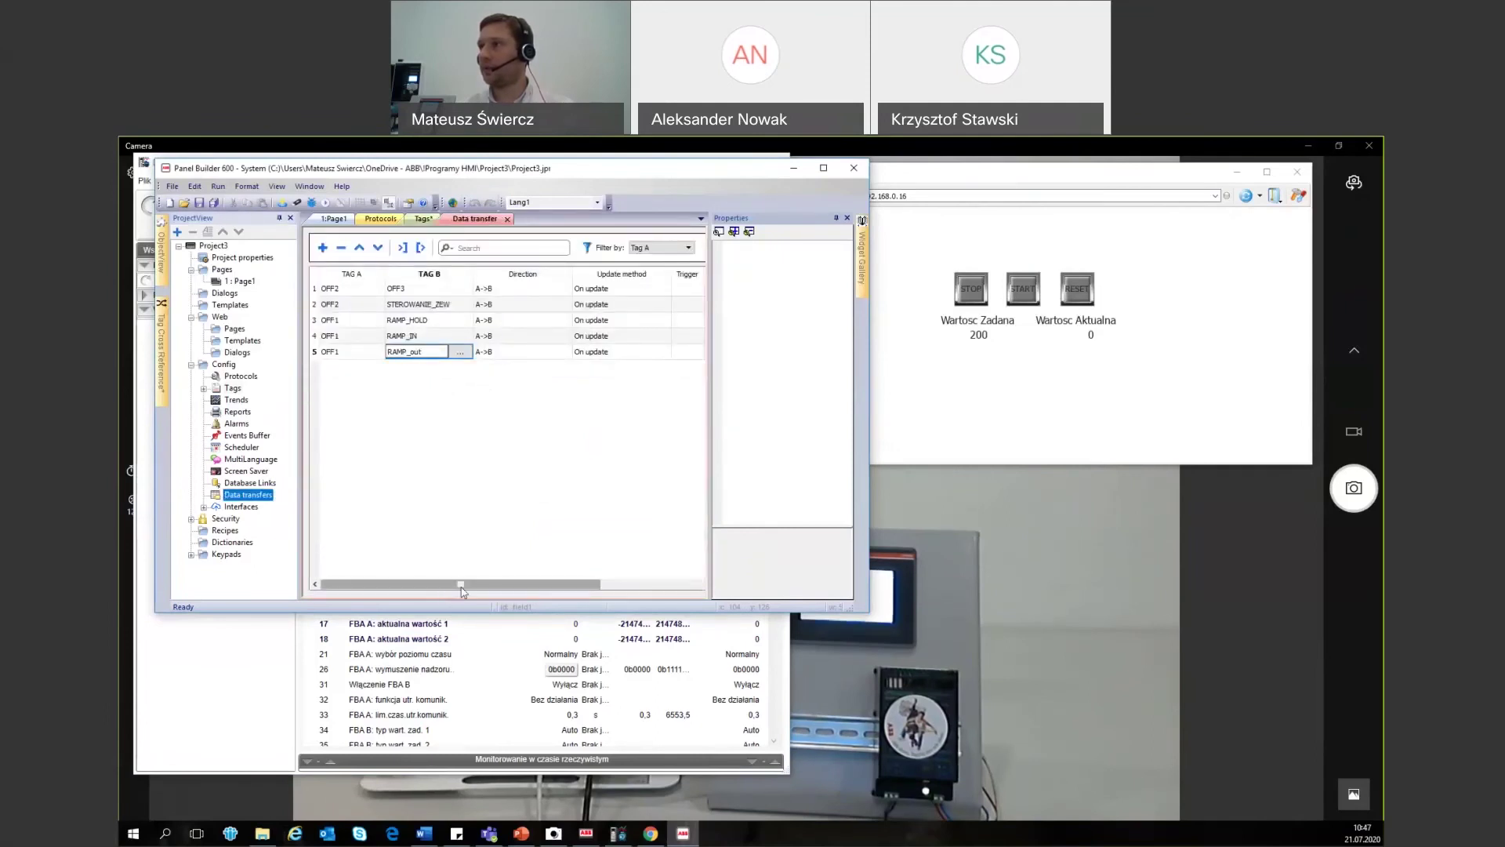
{"action": "left_click", "coordinate": [322, 247]}
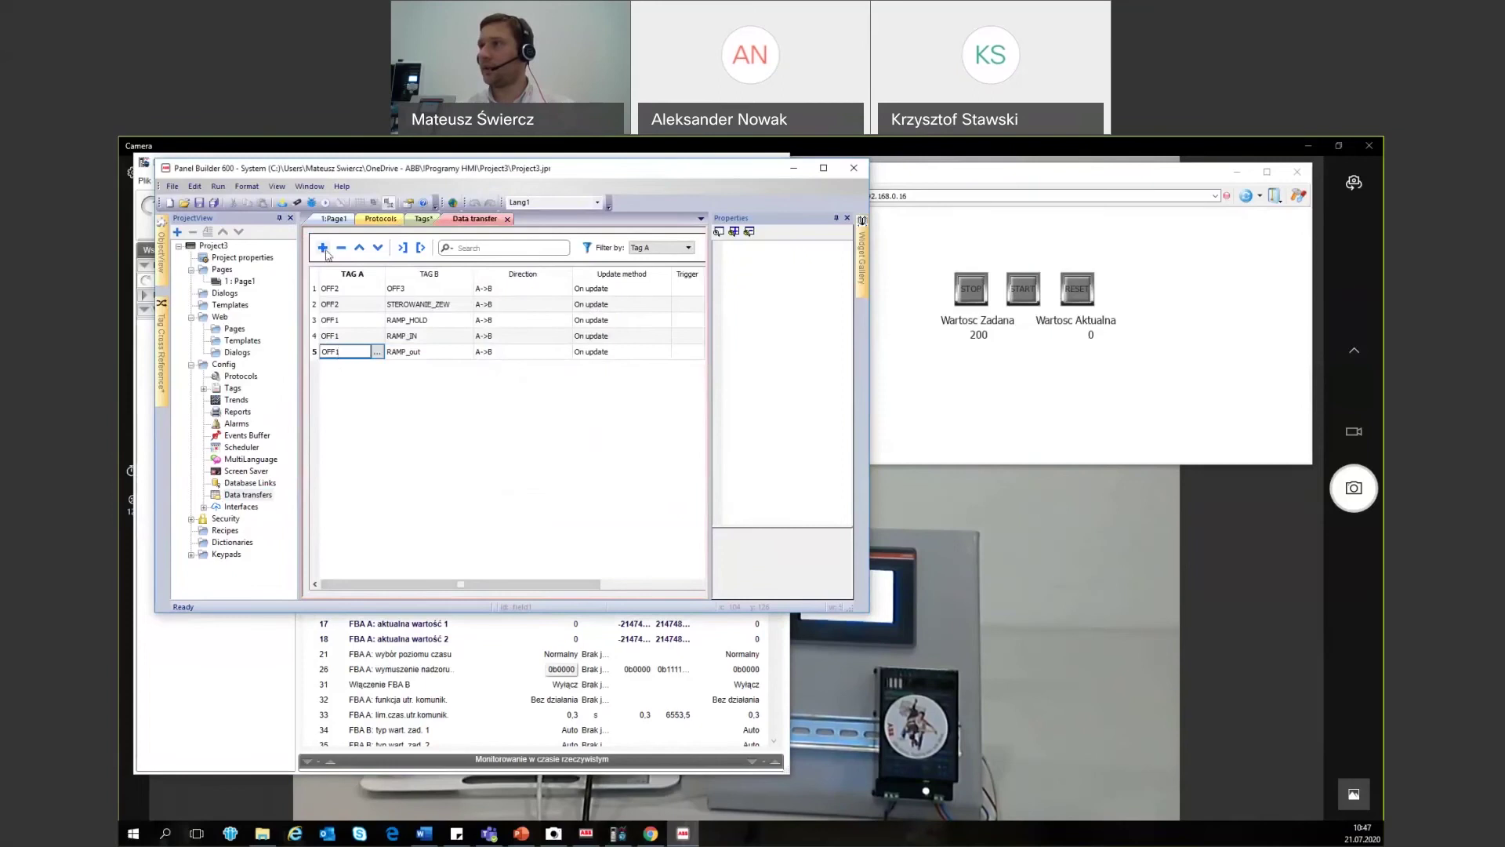
{"action": "left_click", "coordinate": [404, 367]}
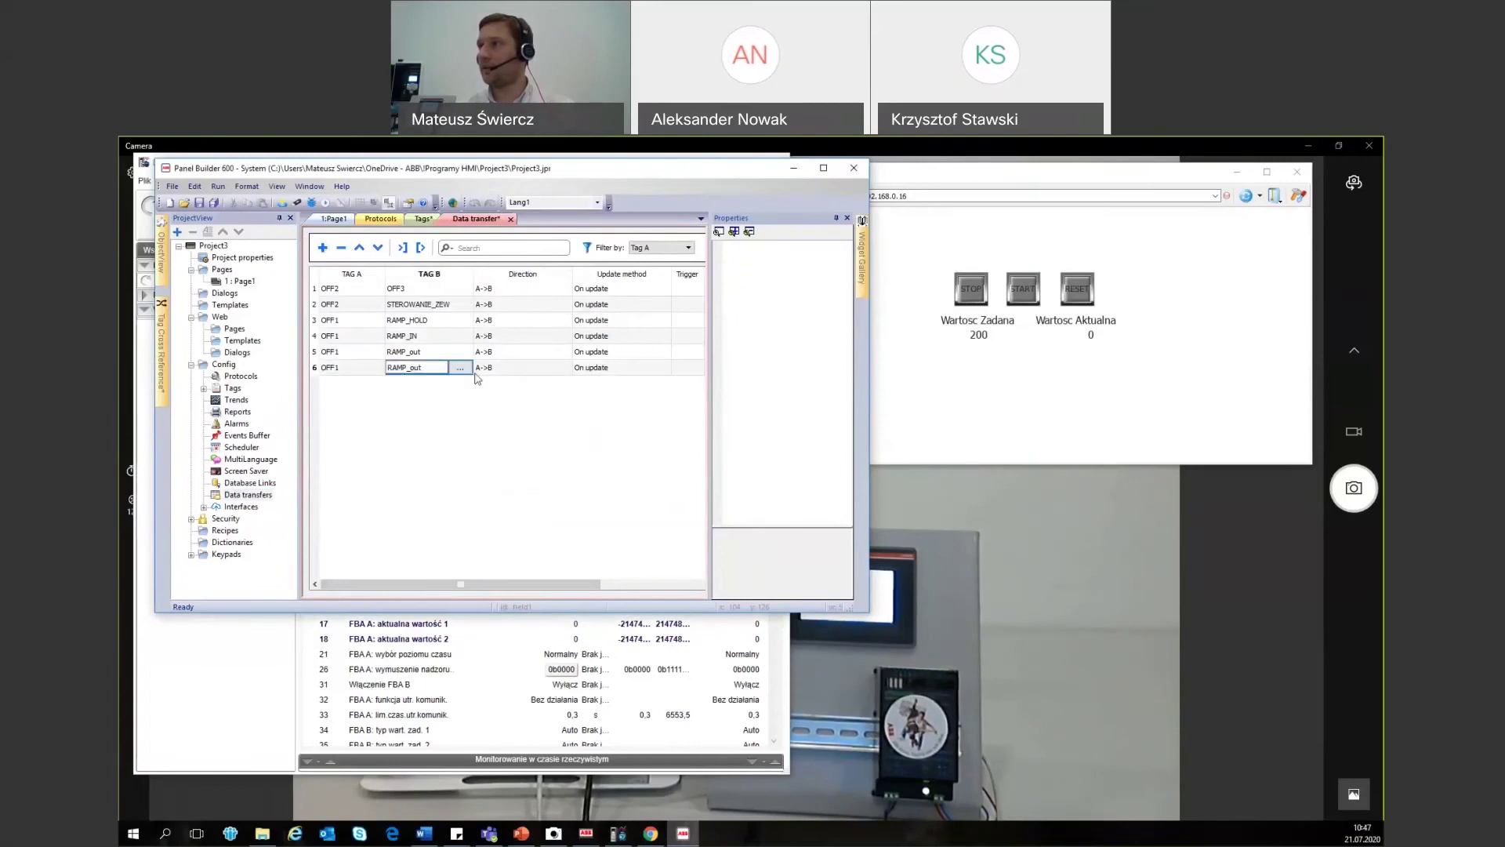
{"action": "left_click", "coordinate": [455, 367]}
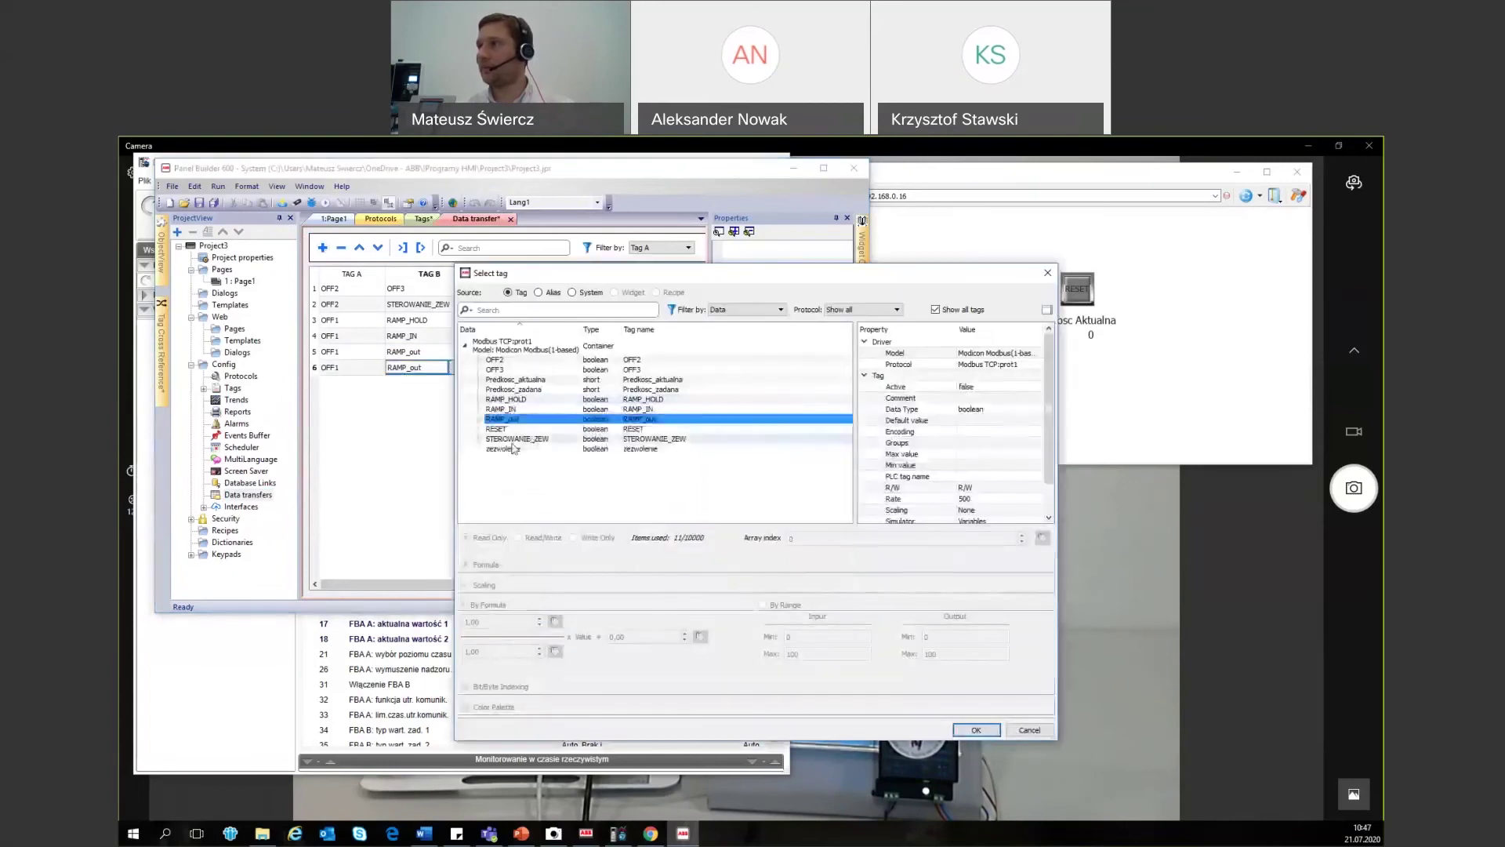
{"action": "left_click", "coordinate": [510, 449]}
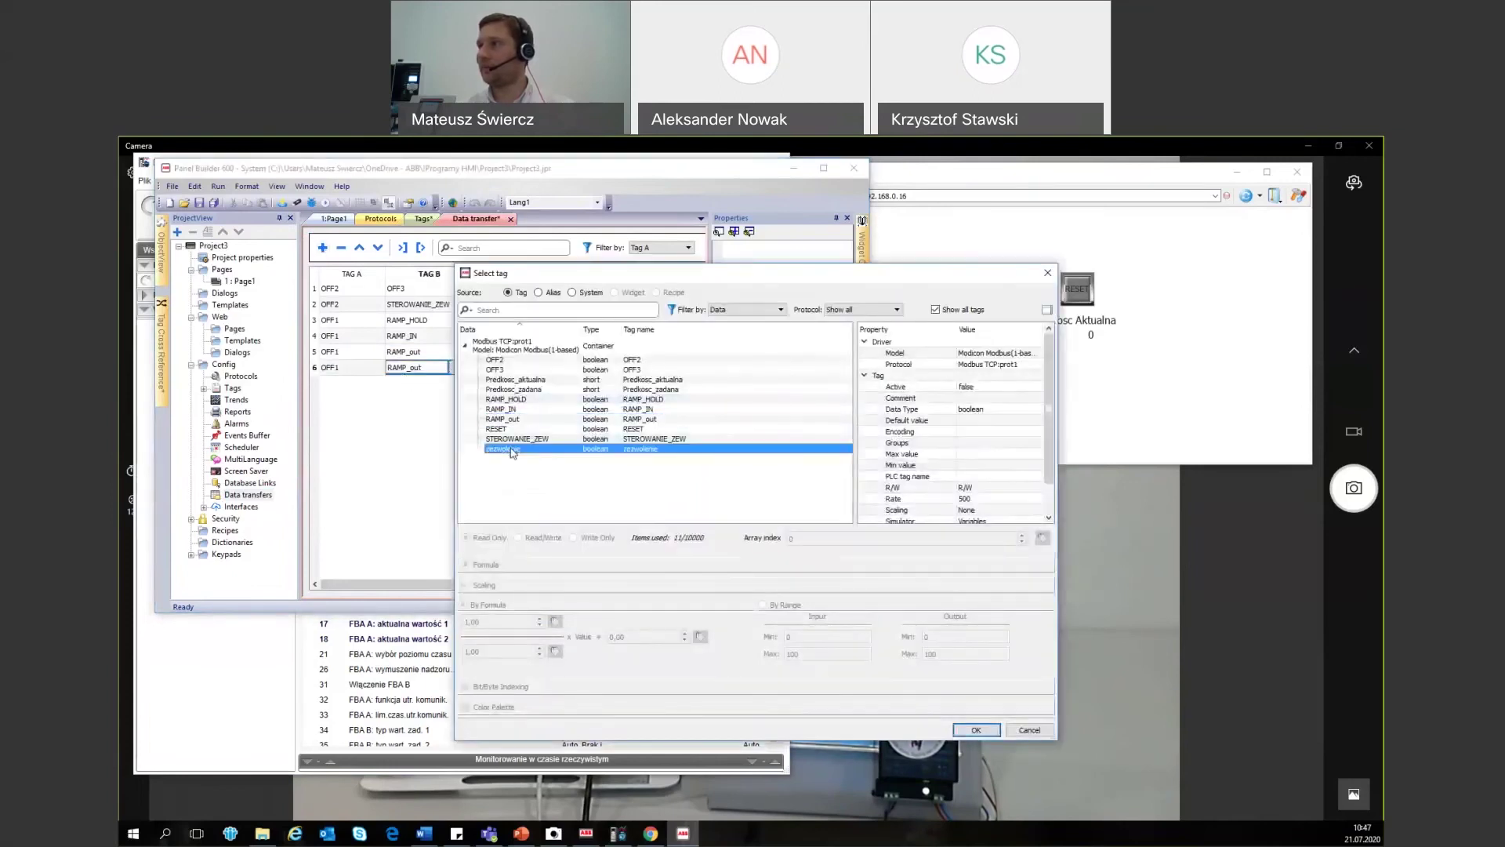
{"action": "left_click", "coordinate": [971, 730]}
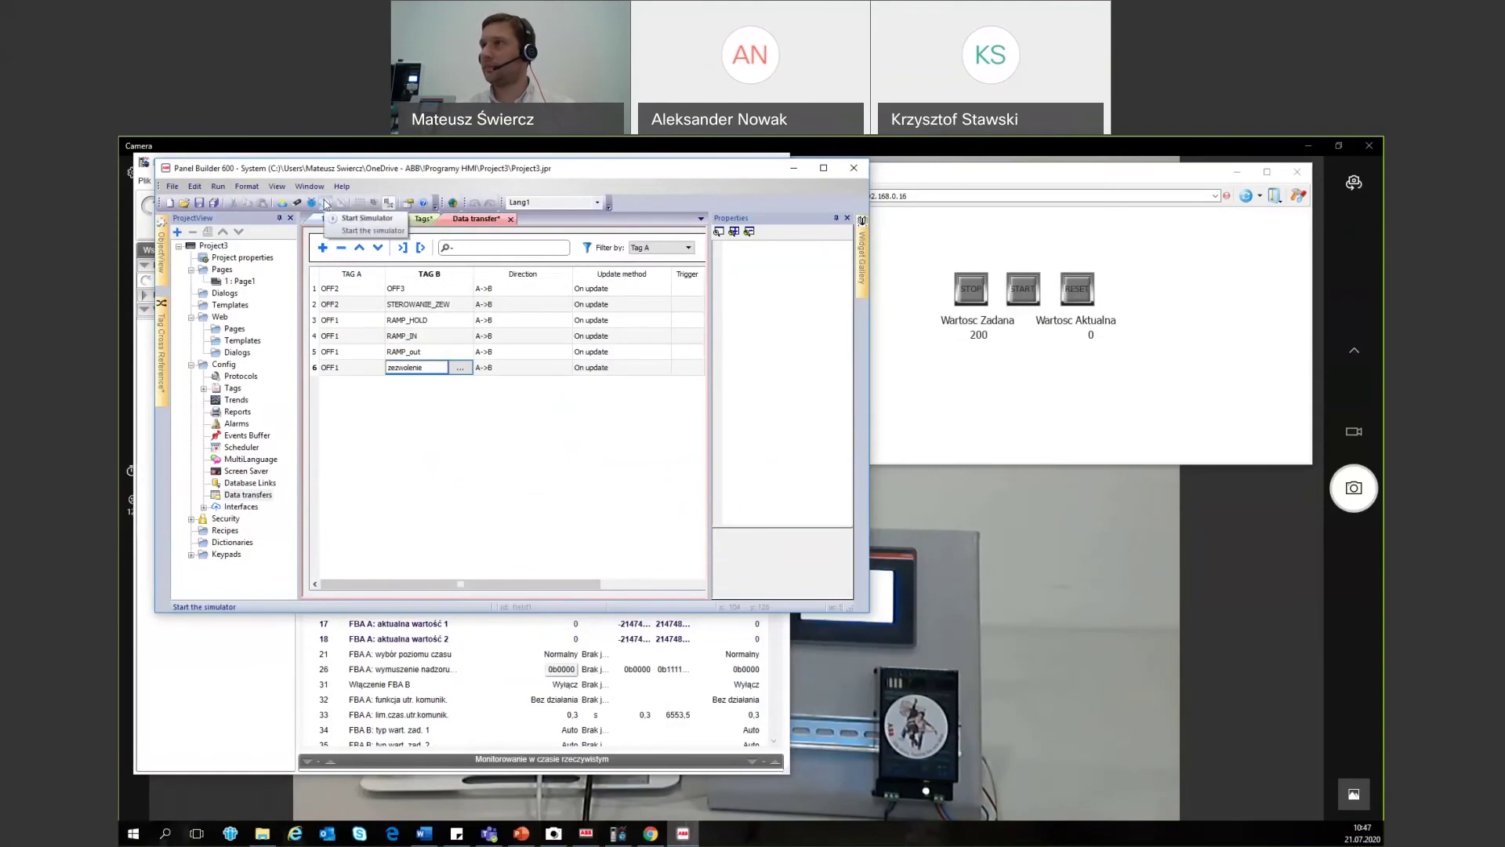
Step: Download the zezwolenie transfer project to the 192.168.0.16 panel, then minimize Panel Builder
{"action": "left_click", "coordinate": [283, 204]}
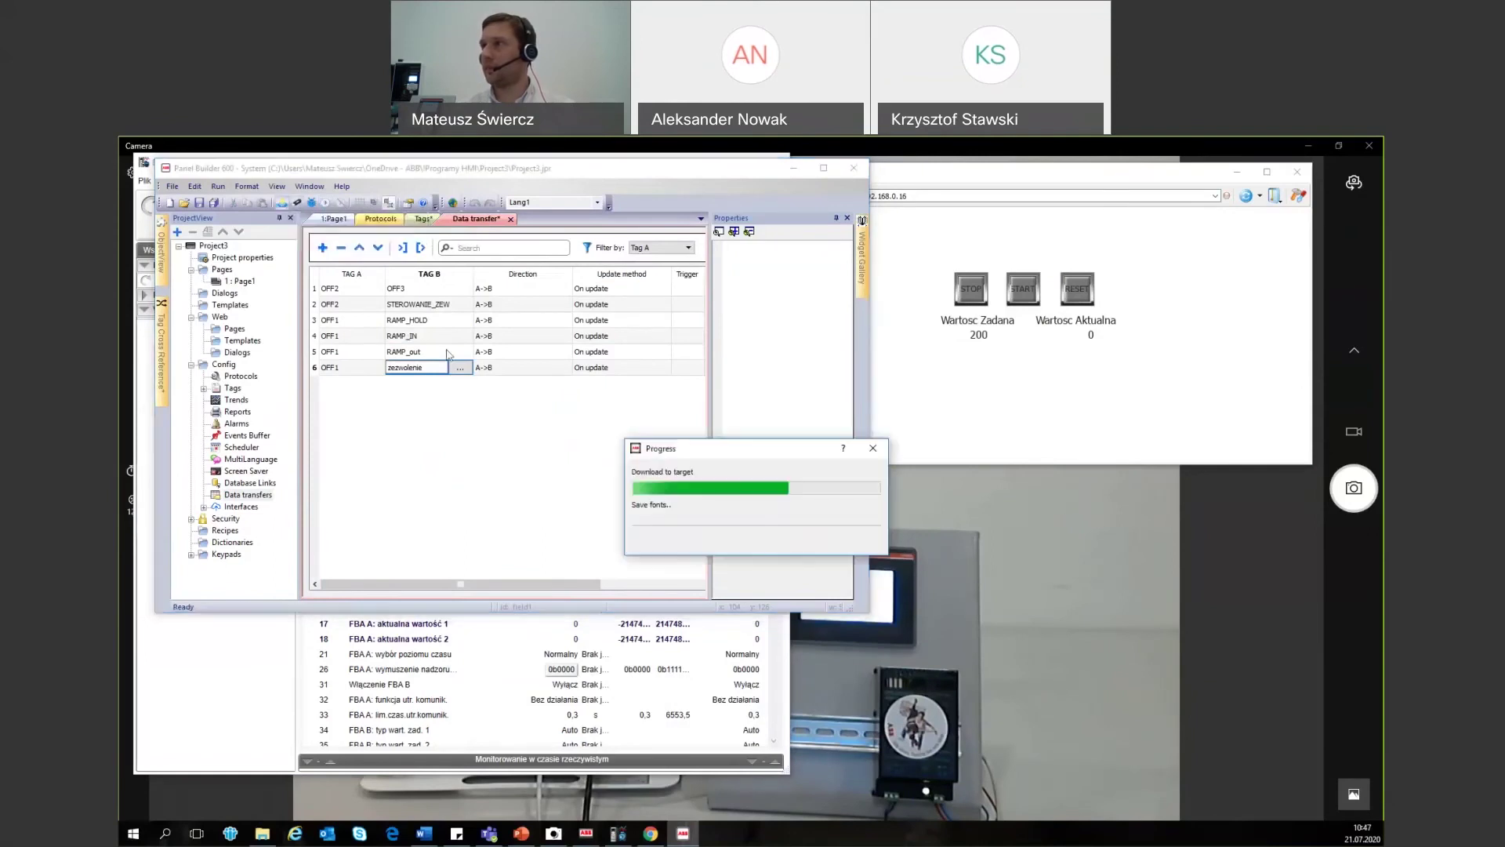
{"action": "left_click", "coordinate": [874, 538]}
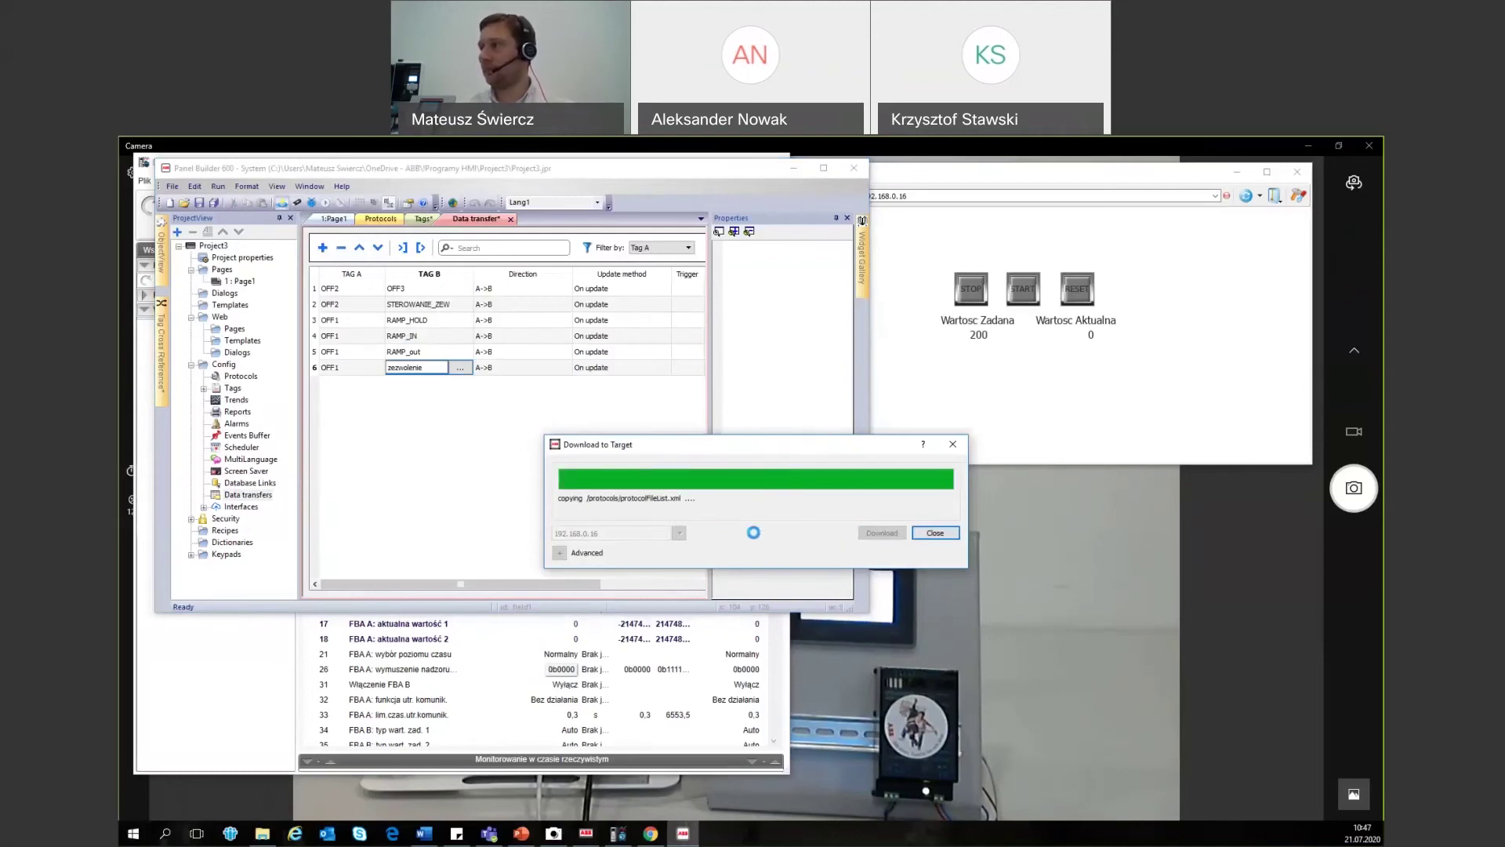
{"action": "left_click", "coordinate": [948, 533]}
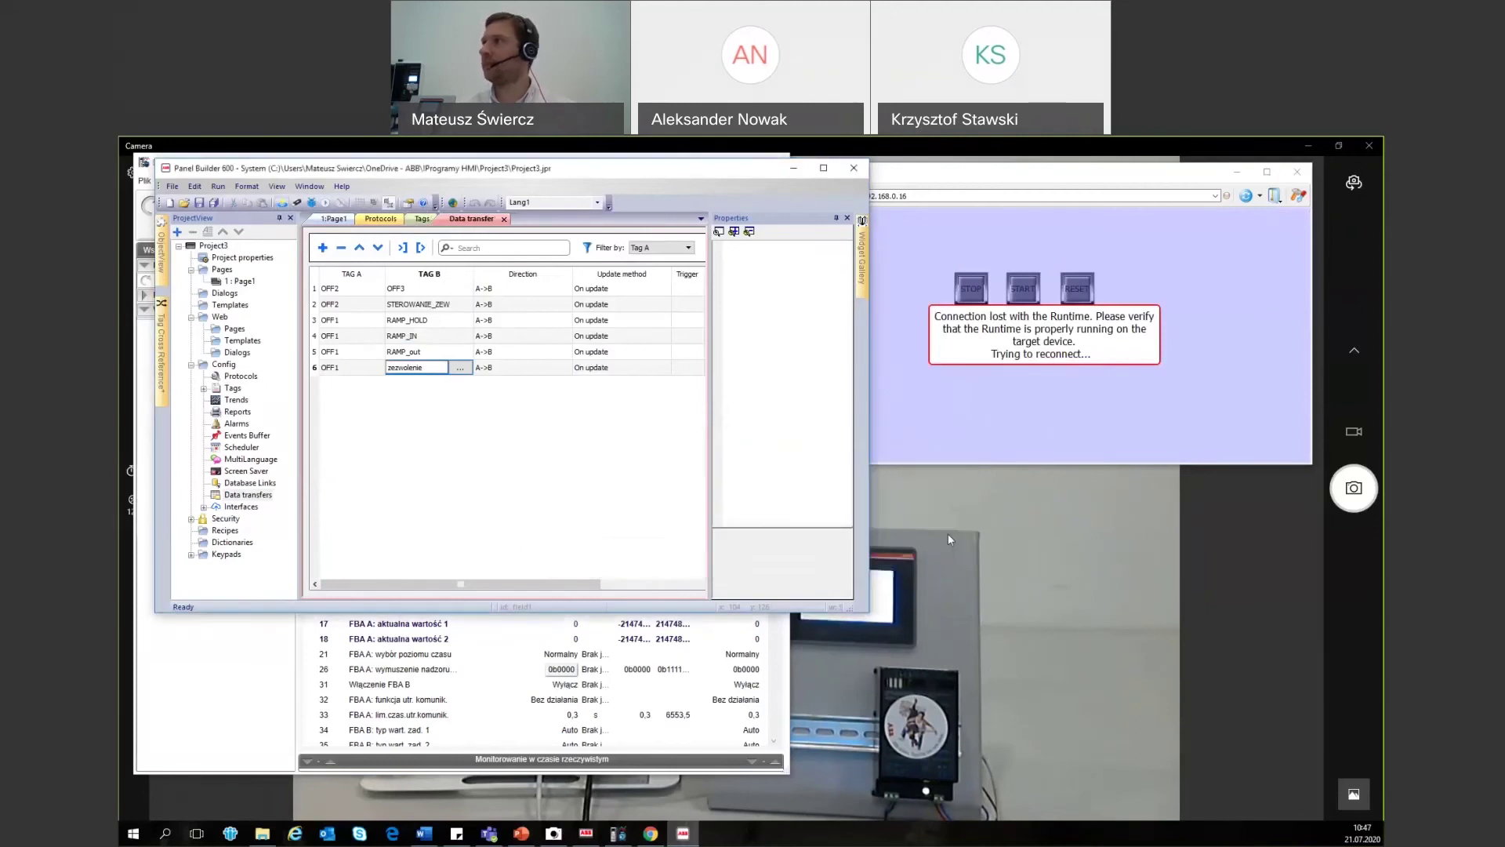
{"action": "left_click", "coordinate": [795, 169]}
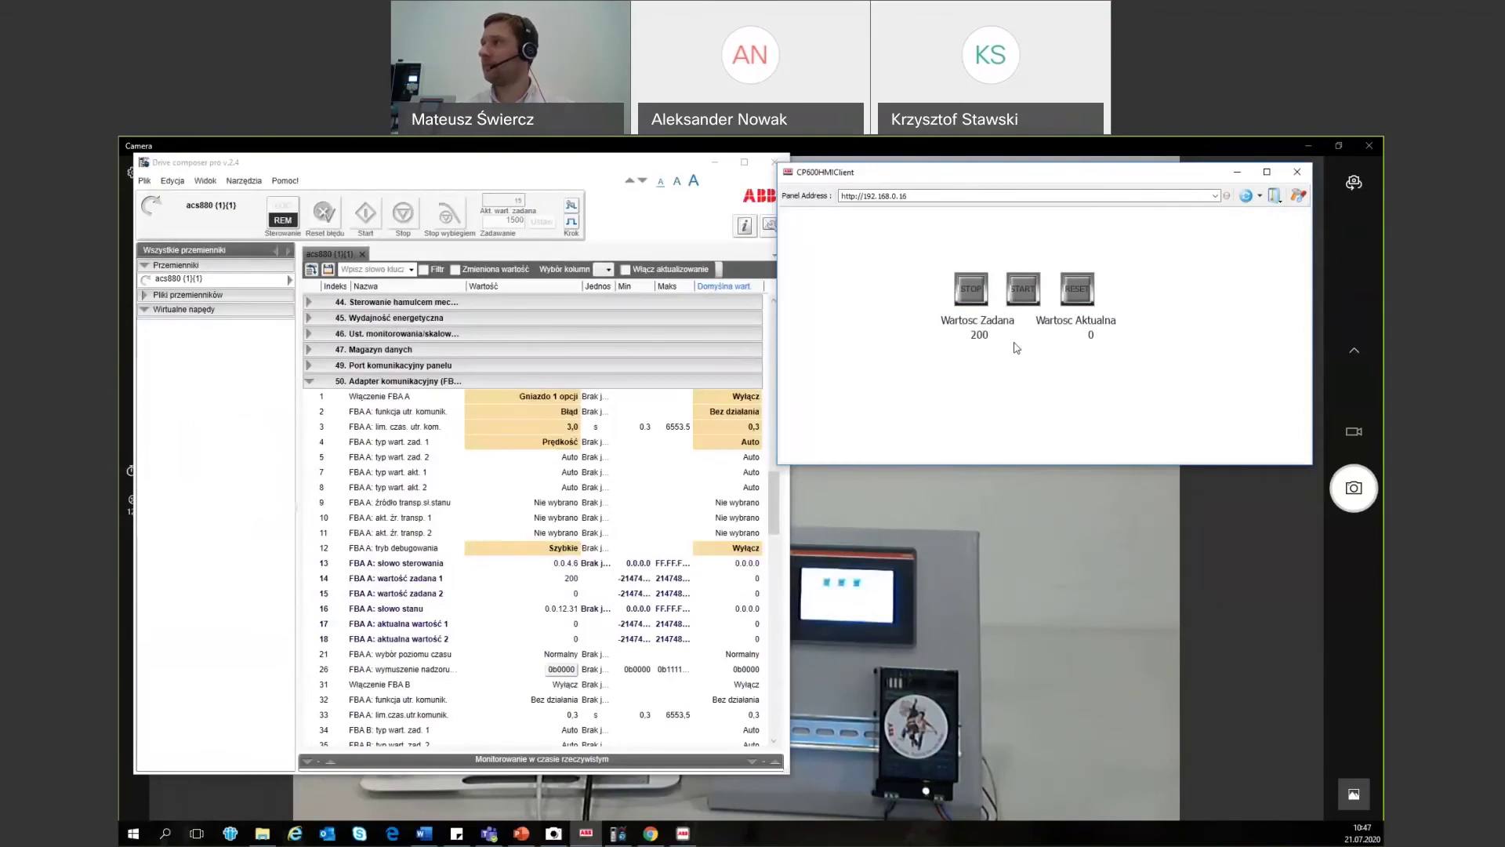
Step: Start the drive from the HMI page and review its parameters in Drive composer pro
{"action": "left_click", "coordinate": [1023, 290]}
{"action": "left_click", "coordinate": [652, 762]}
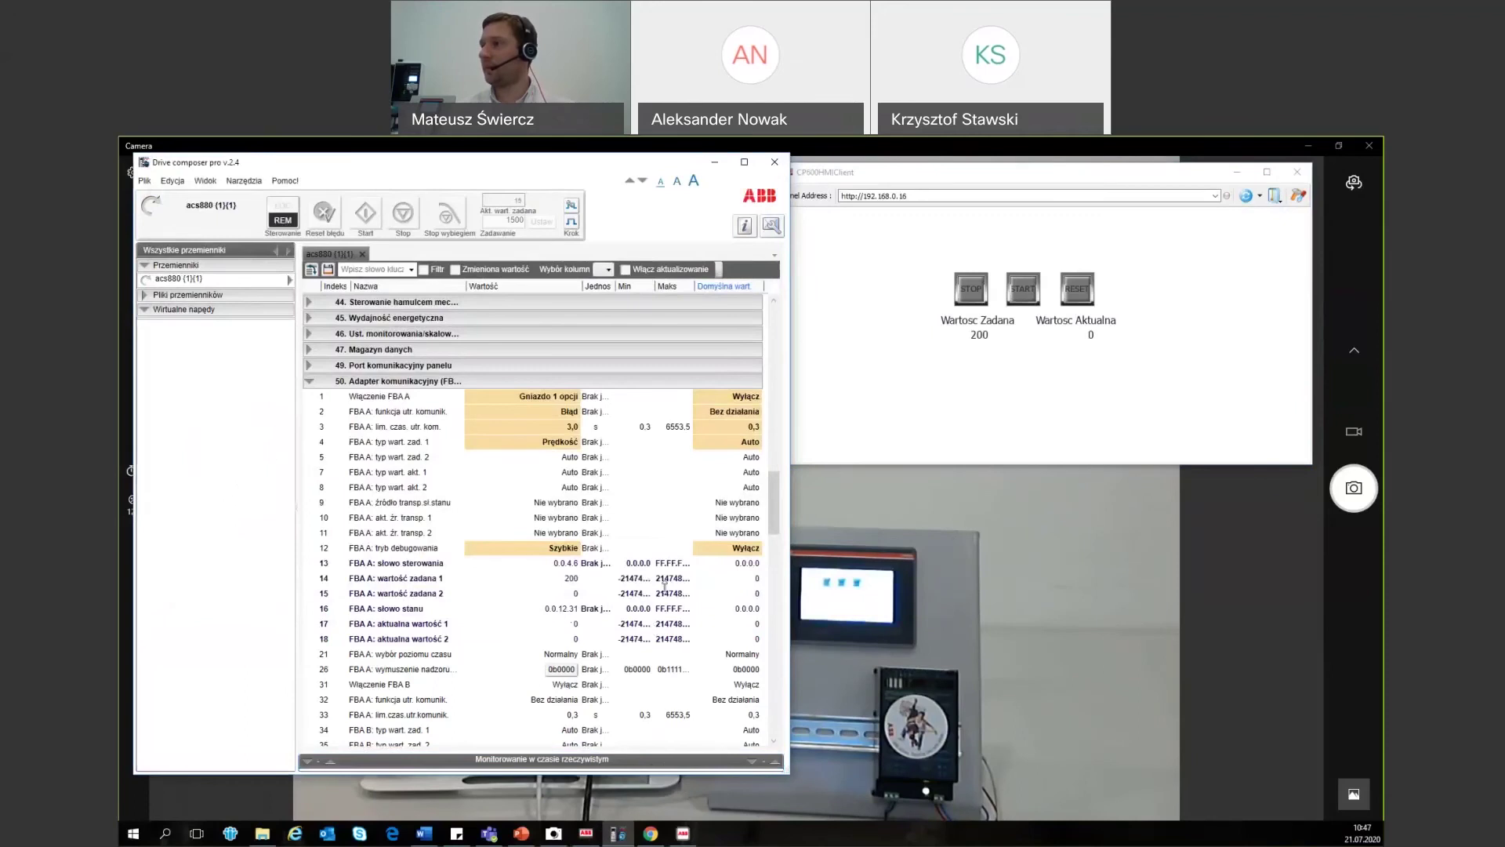
{"action": "scroll", "coordinate": [652, 450], "scroll_direction": "down", "scroll_amount": 3}
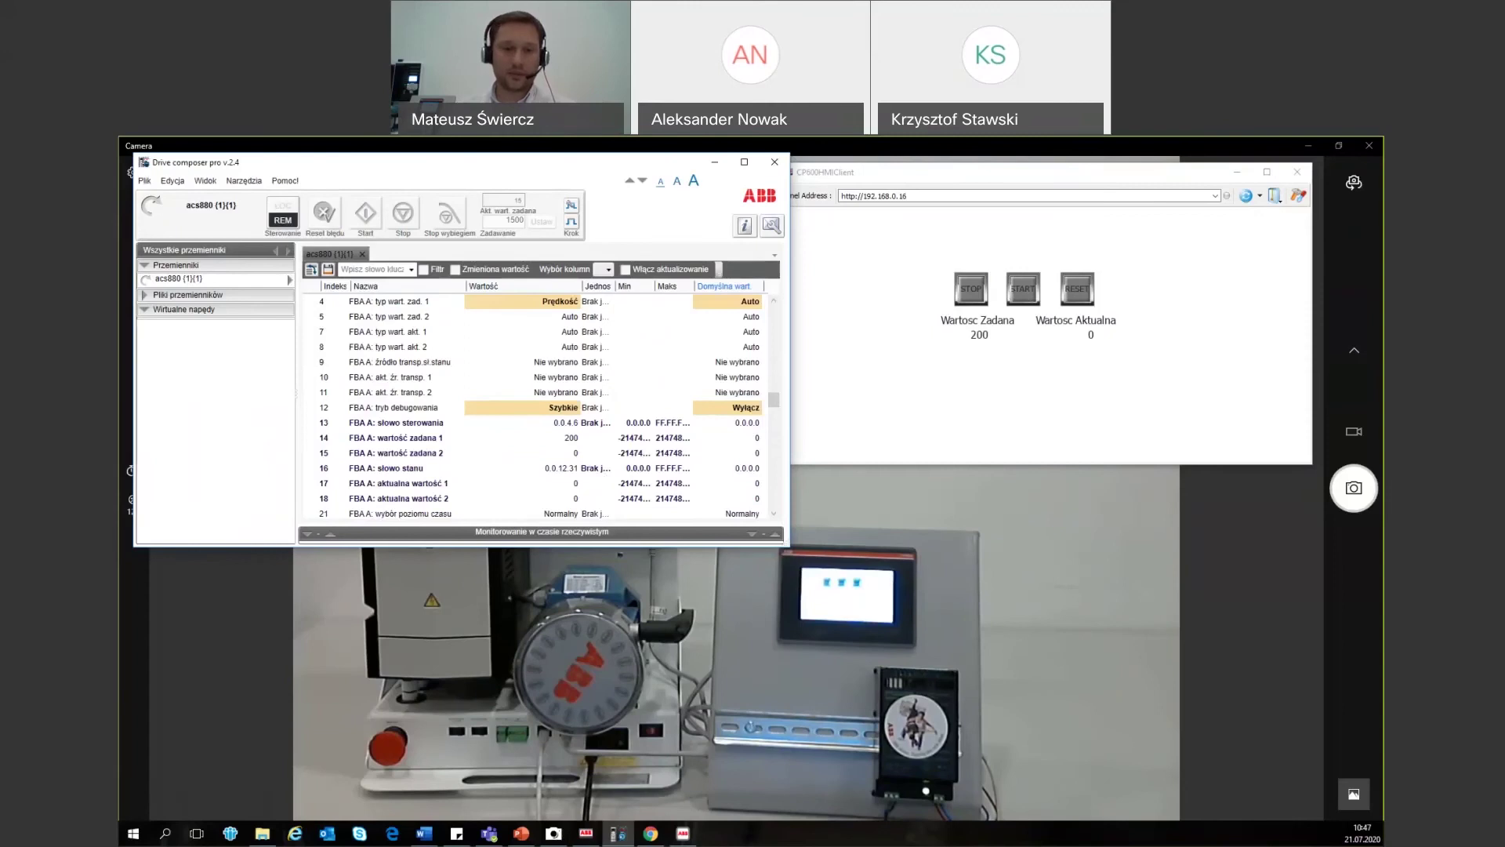
Step: Set the Page1 START button's click type to maintained
{"action": "key", "text": "alt+Tab"}
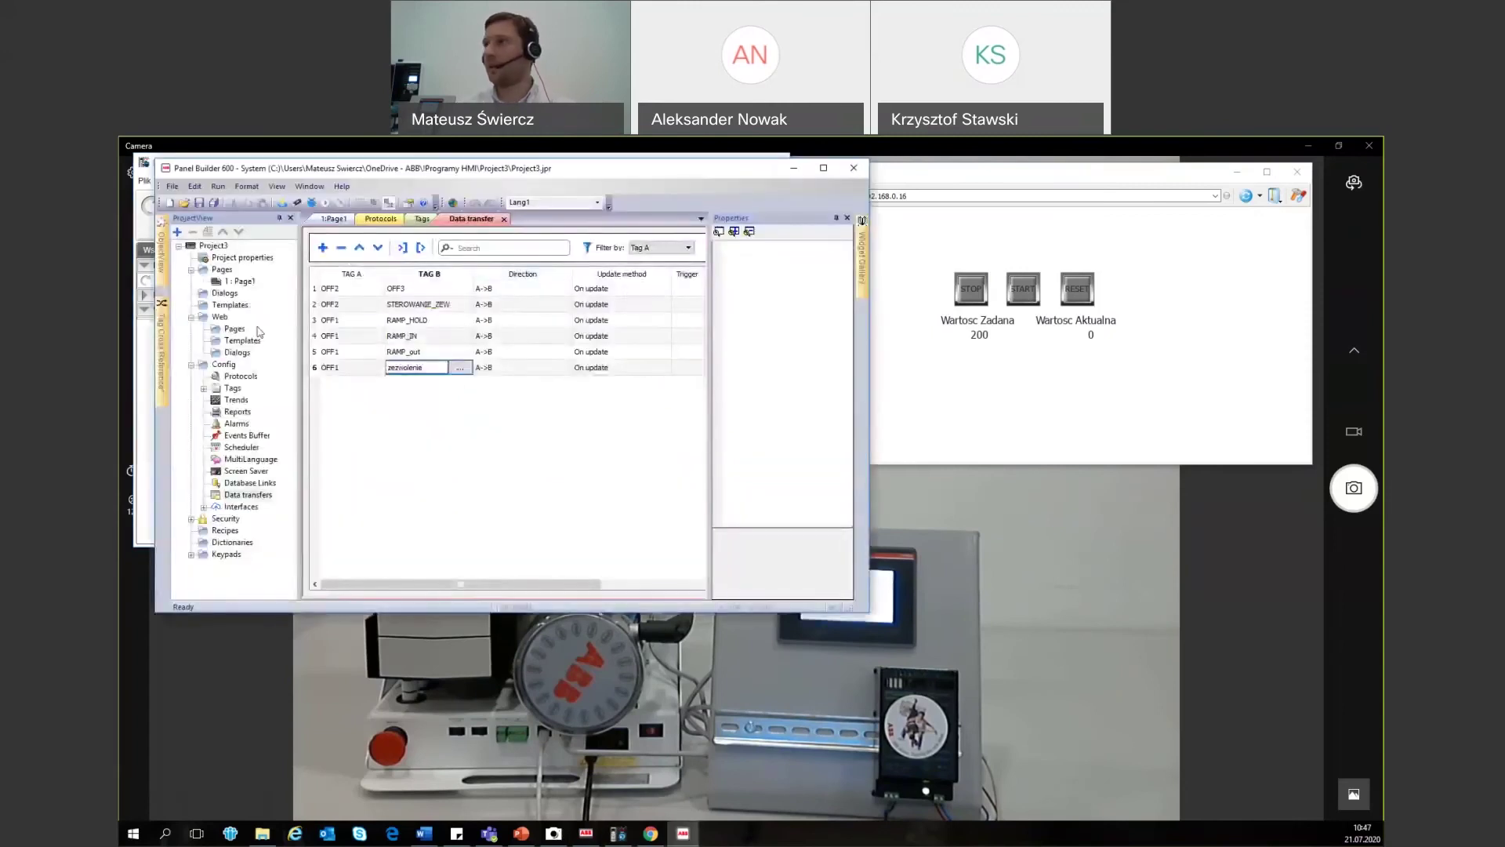
{"action": "double_click", "coordinate": [248, 281]}
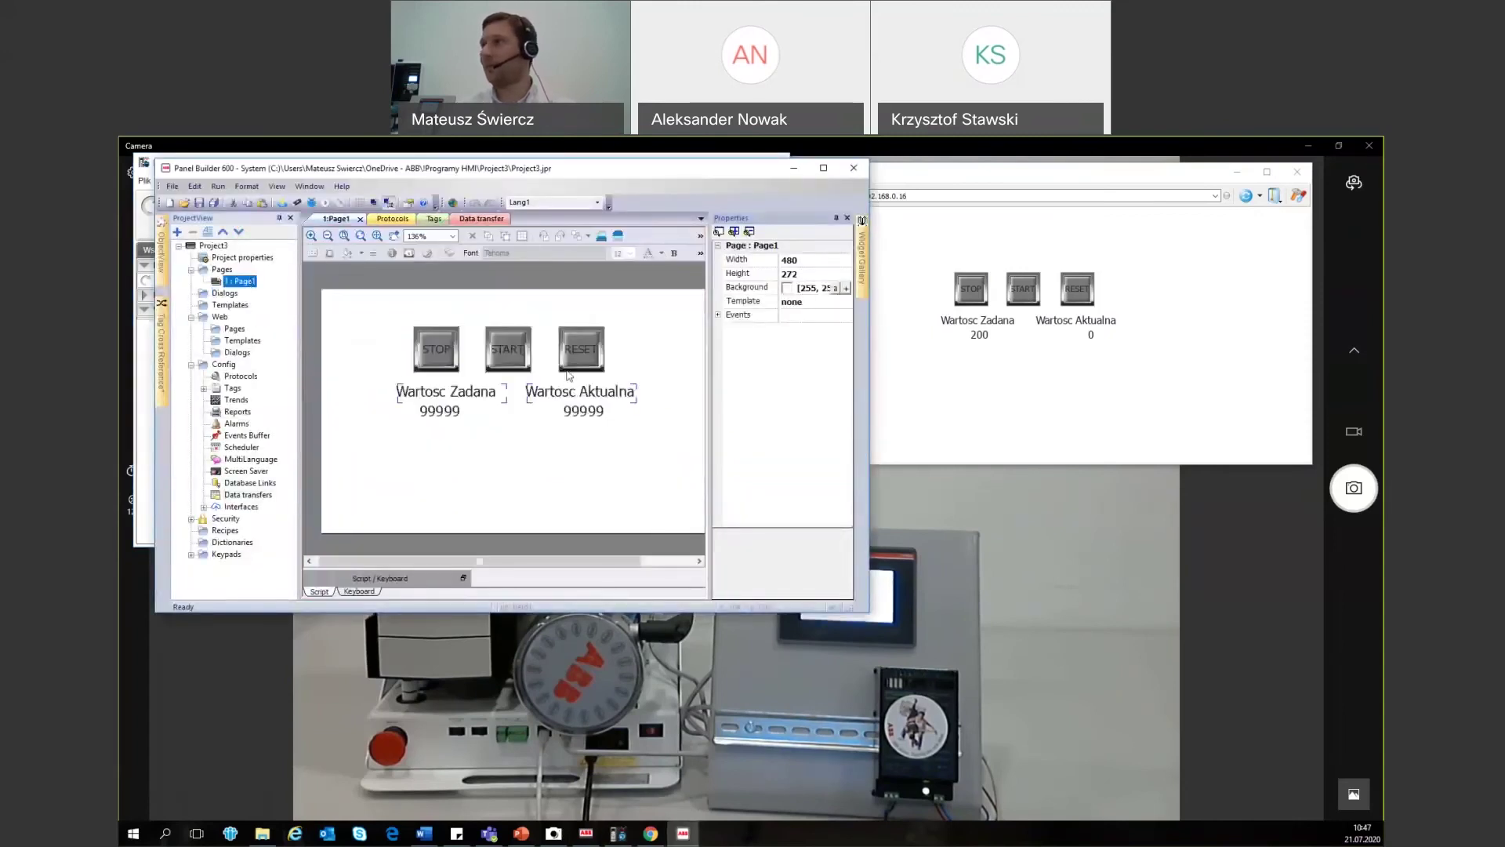
{"action": "left_click", "coordinate": [509, 349]}
{"action": "left_click", "coordinate": [846, 303]}
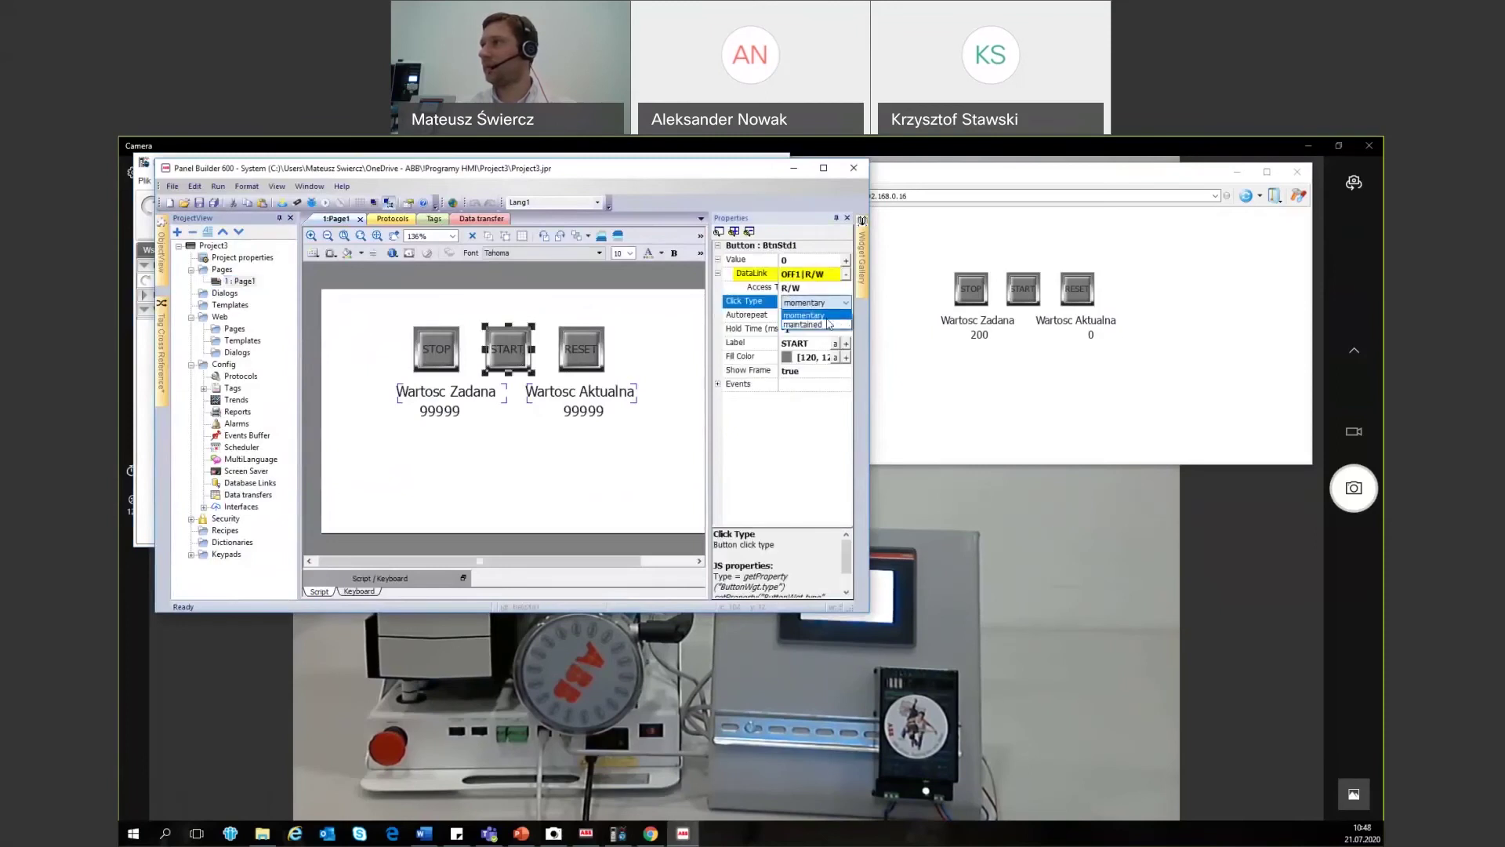
{"action": "left_click", "coordinate": [816, 324]}
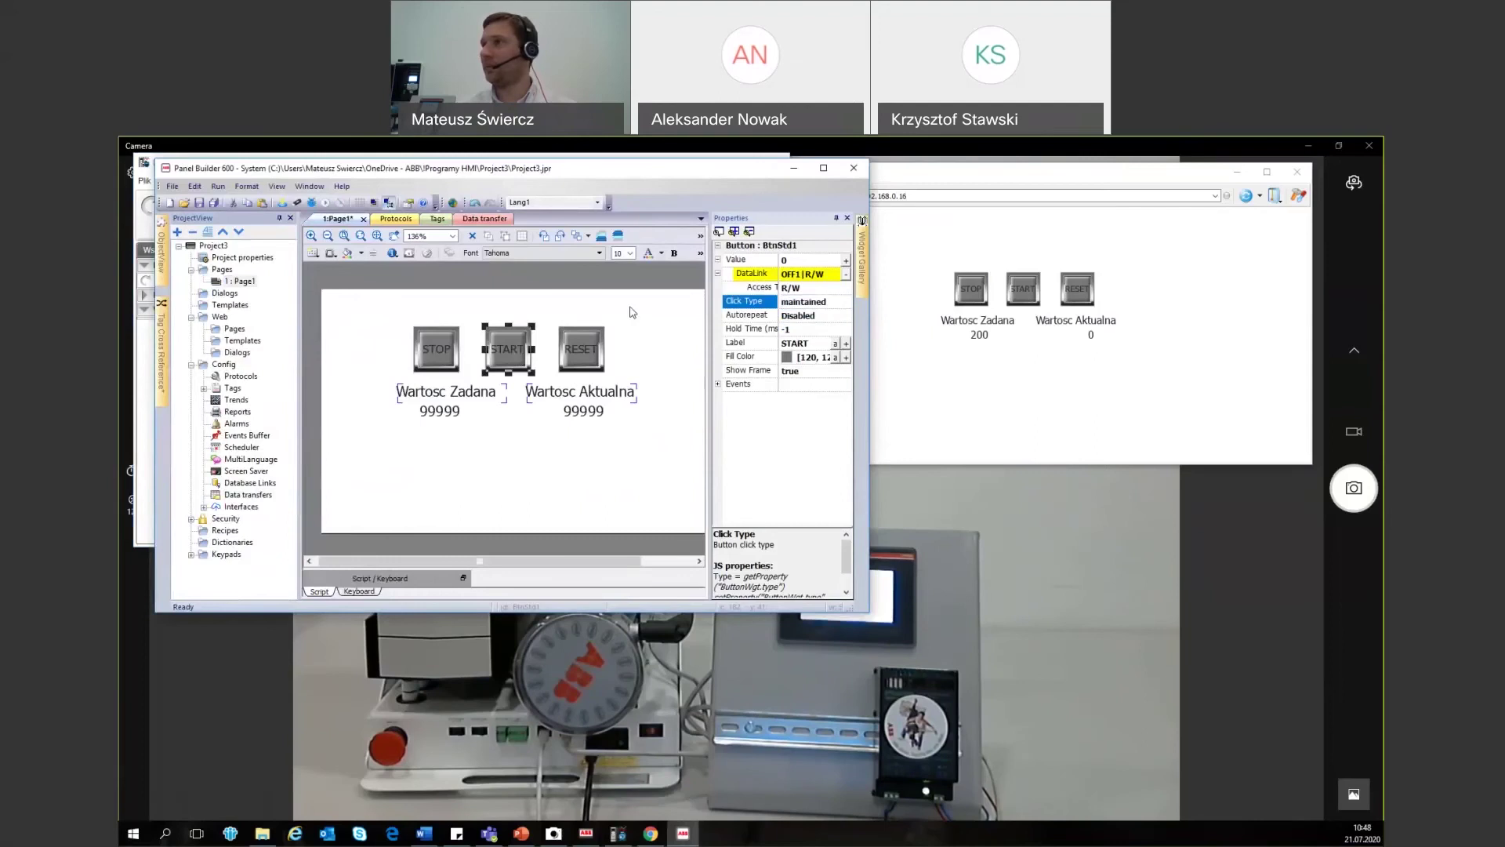
Step: Download the maintained-START project to the panel at 192.168.0.16
{"action": "left_click", "coordinate": [297, 202]}
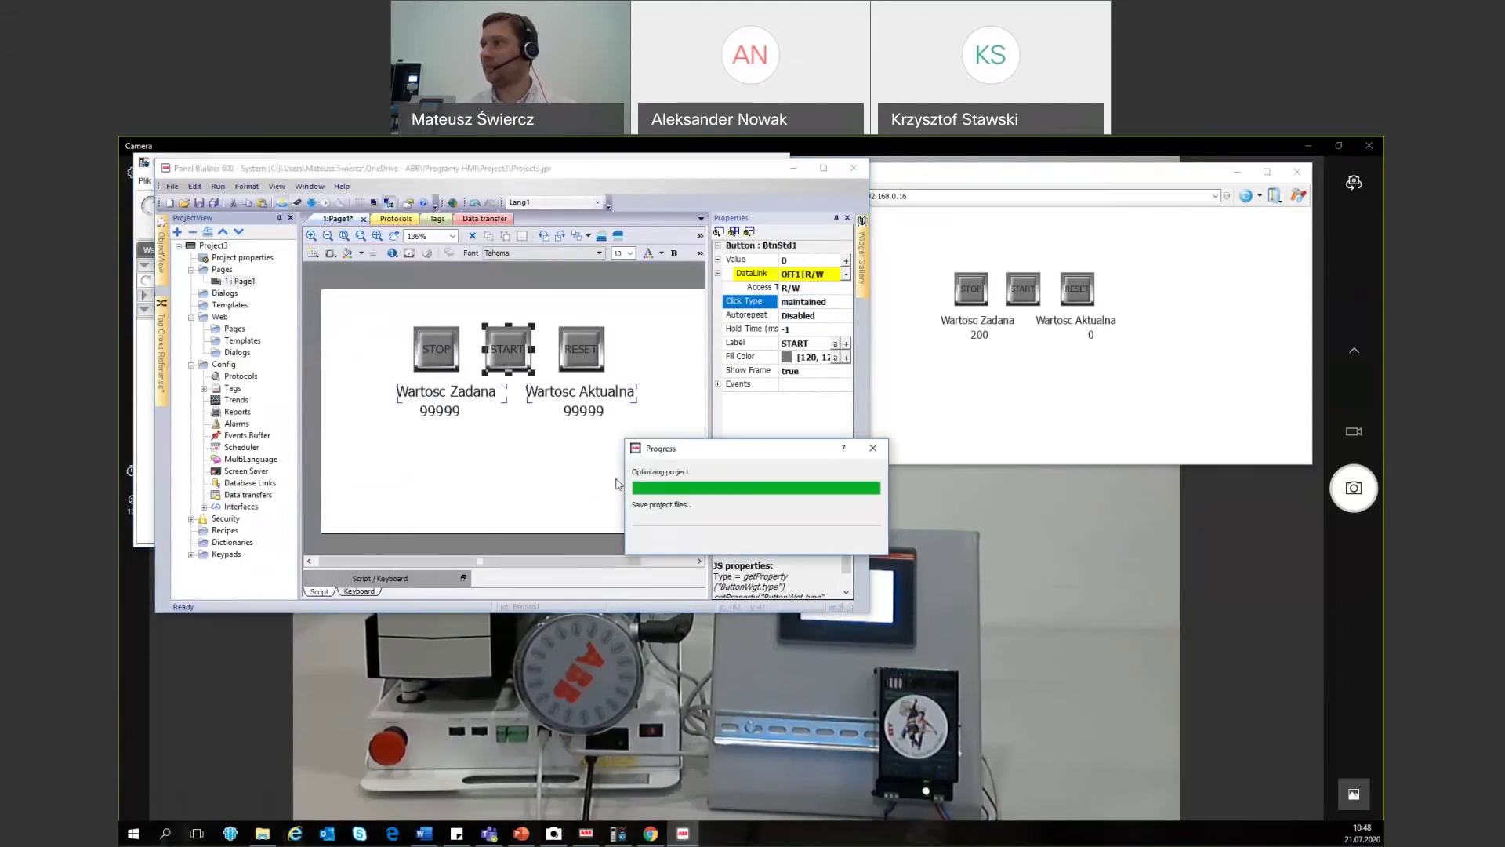
{"action": "key", "text": "Return"}
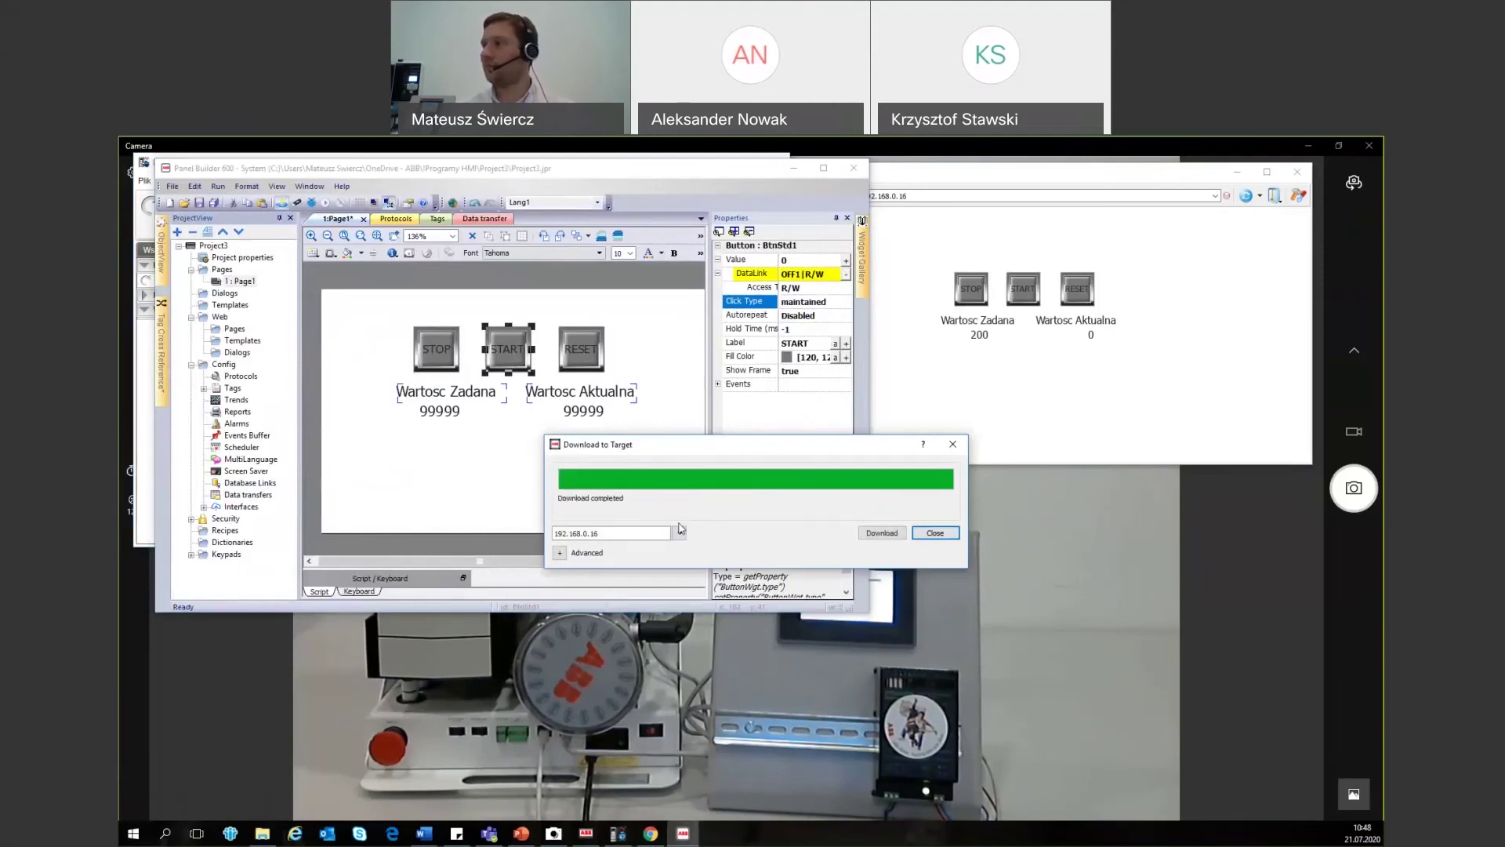
{"action": "left_click", "coordinate": [935, 533]}
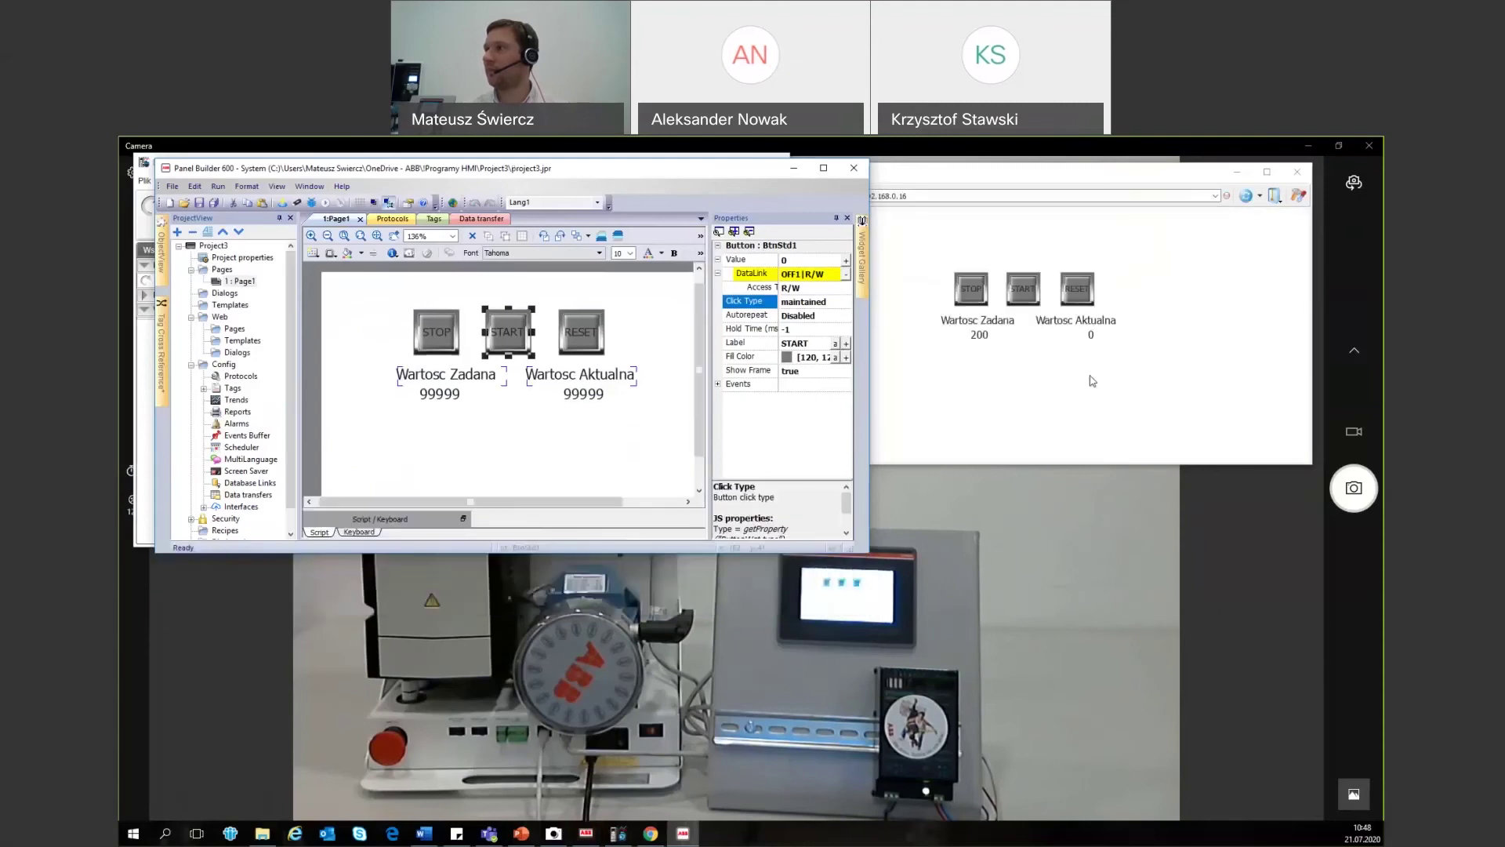
Step: Start the motor and set Wartosc Zadana to 500
{"action": "left_click", "coordinate": [1030, 295]}
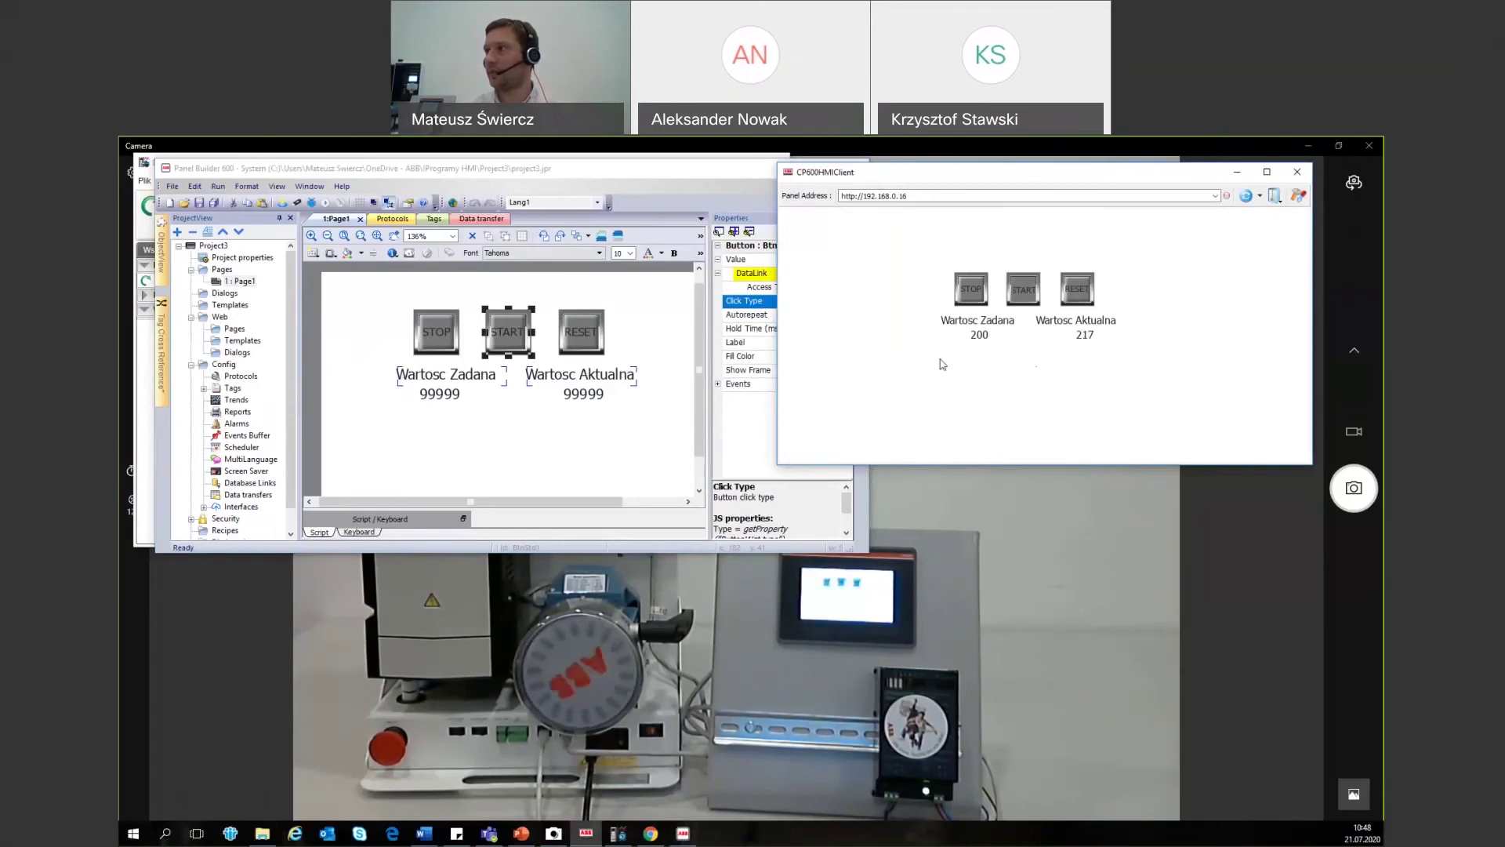
{"action": "left_click", "coordinate": [980, 335]}
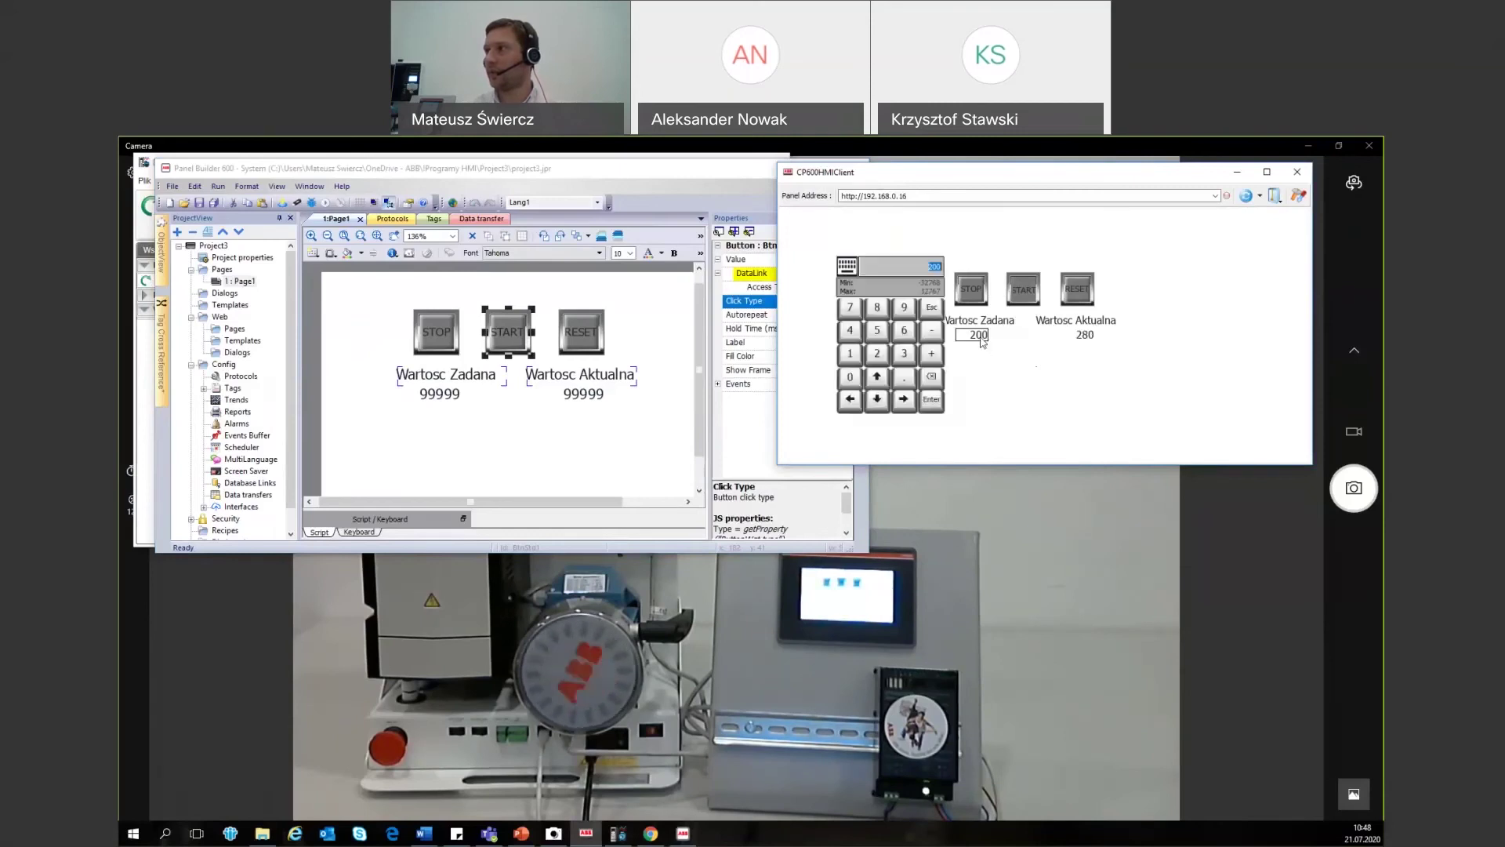
{"action": "left_click", "coordinate": [882, 331]}
{"action": "left_click", "coordinate": [851, 378]}
{"action": "left_click", "coordinate": [851, 378]}
{"action": "left_click", "coordinate": [932, 400]}
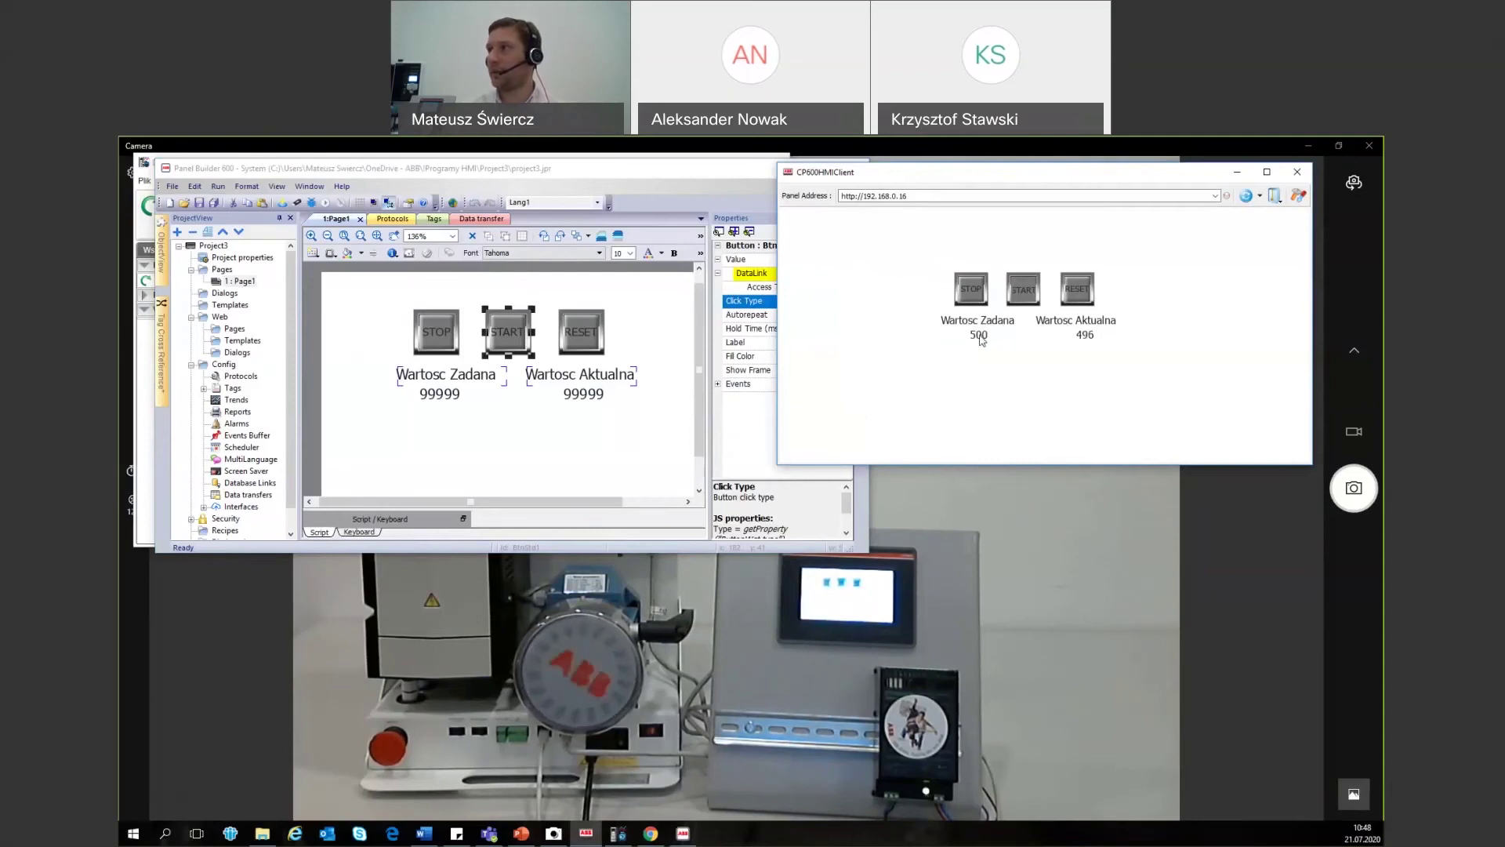
Step: Raise the Wartosc Zadana setpoint to 2000
{"action": "left_click", "coordinate": [981, 336]}
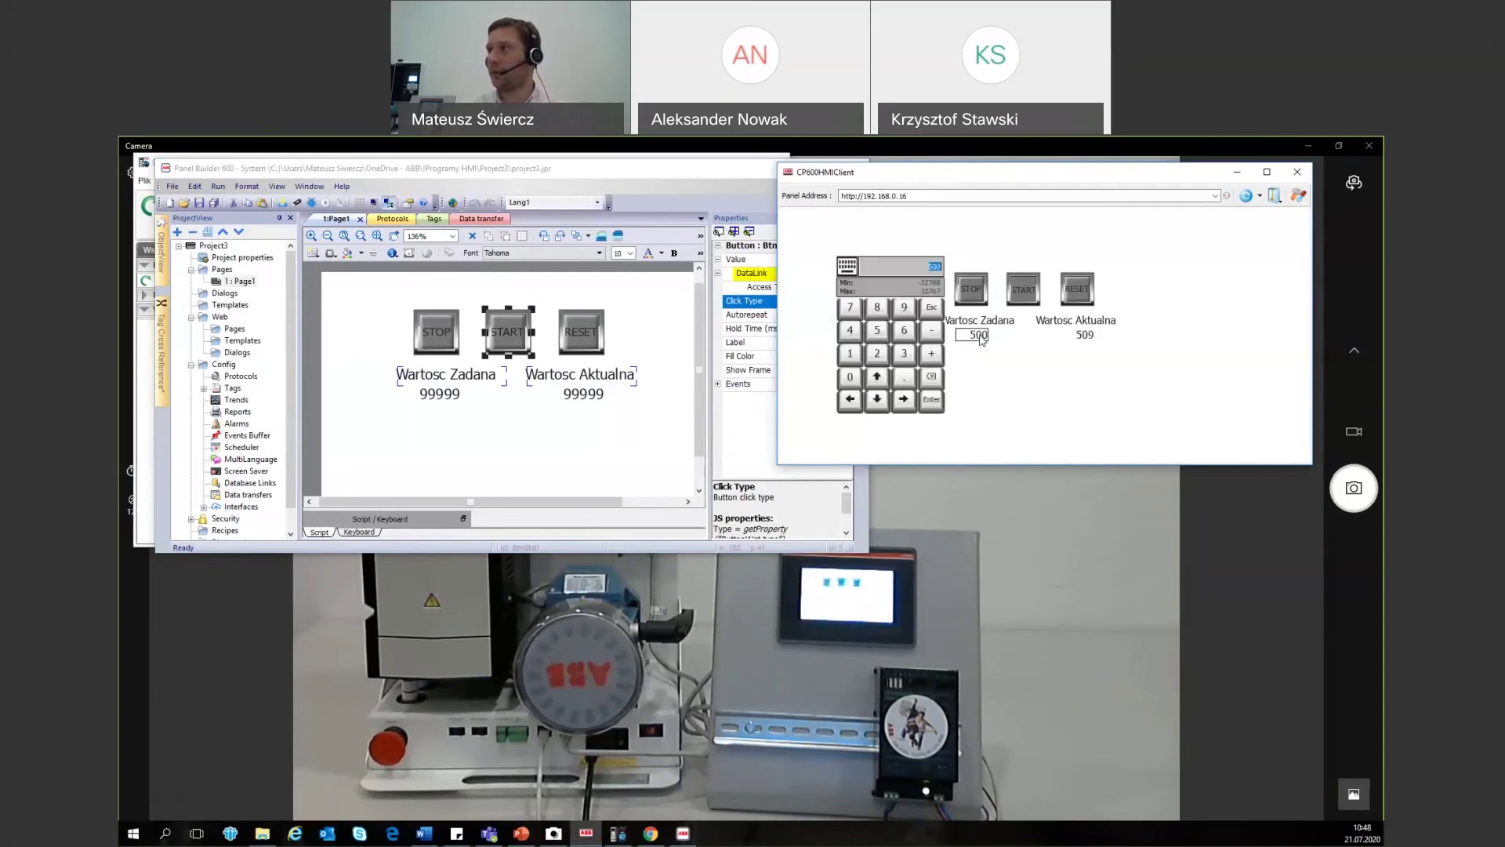
{"action": "left_click", "coordinate": [877, 353]}
{"action": "left_click", "coordinate": [851, 377]}
{"action": "left_click", "coordinate": [850, 377]}
{"action": "left_click", "coordinate": [852, 380]}
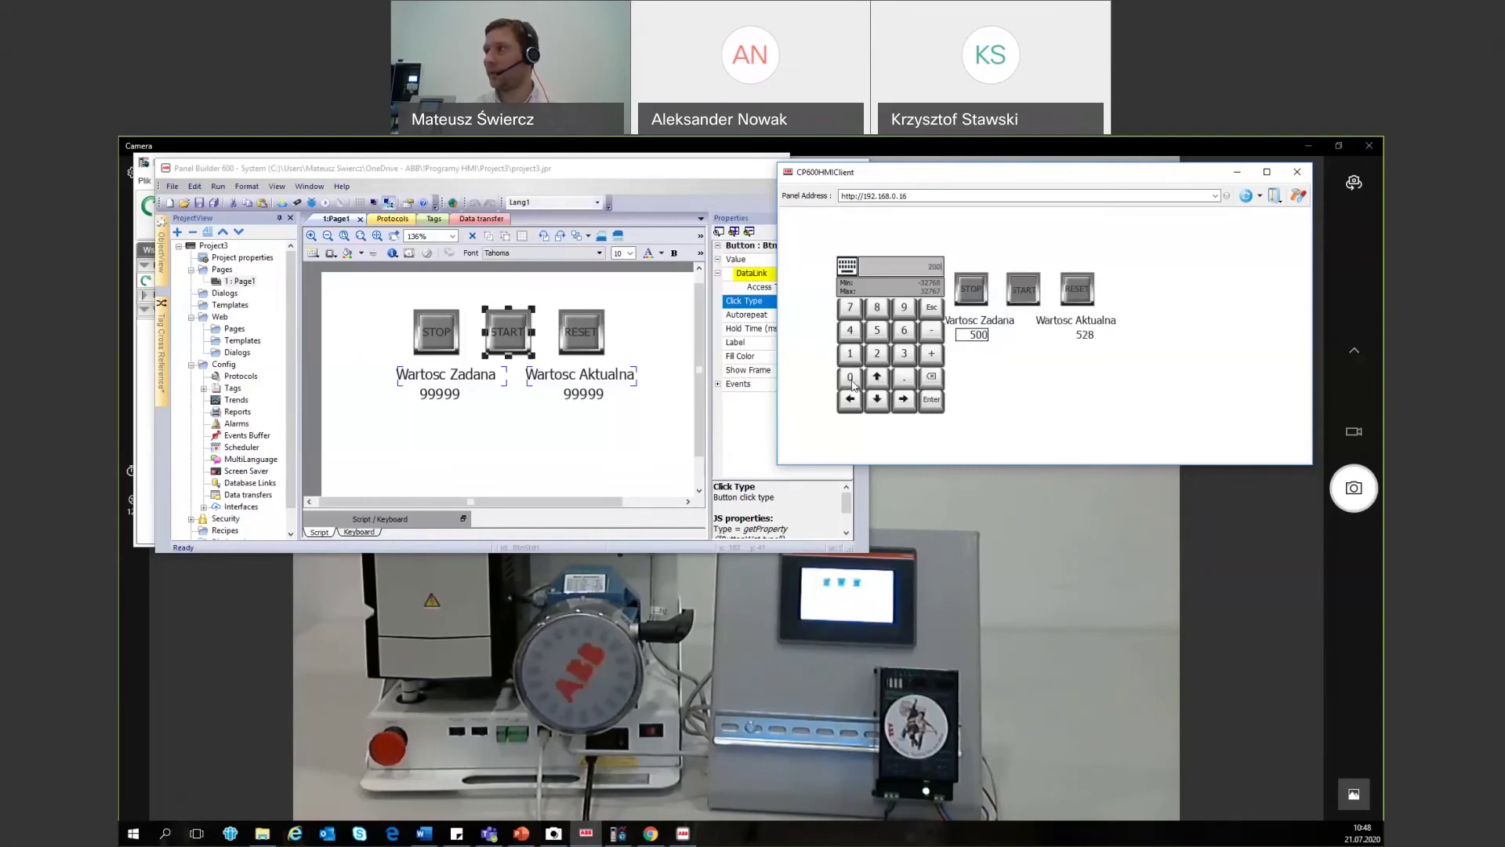
{"action": "left_click", "coordinate": [931, 399]}
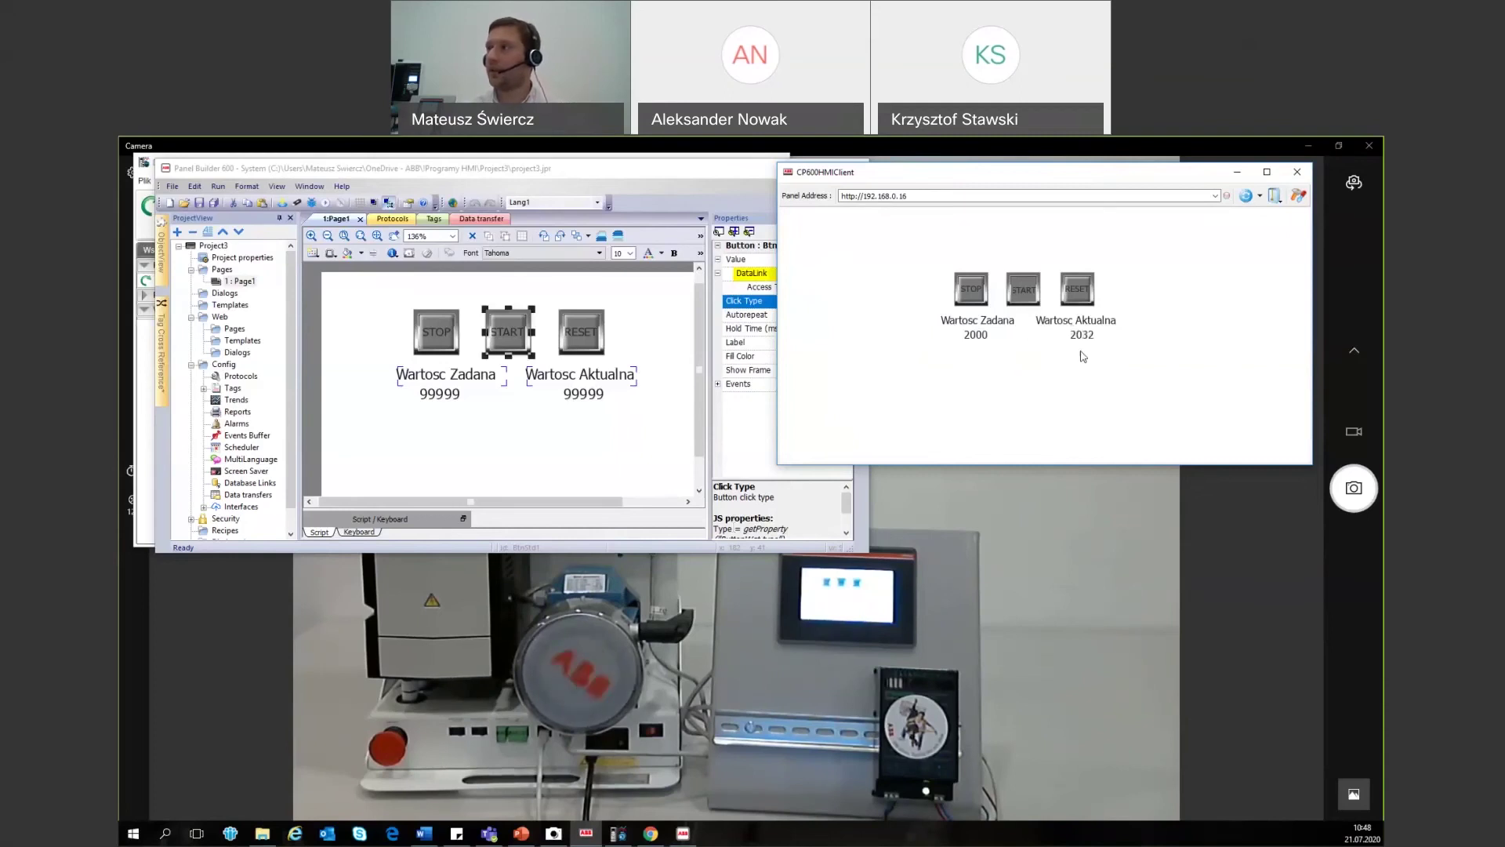
Step: Raise the Wartosc Zadana setpoint from 2000 to 20000
{"action": "left_click", "coordinate": [979, 335]}
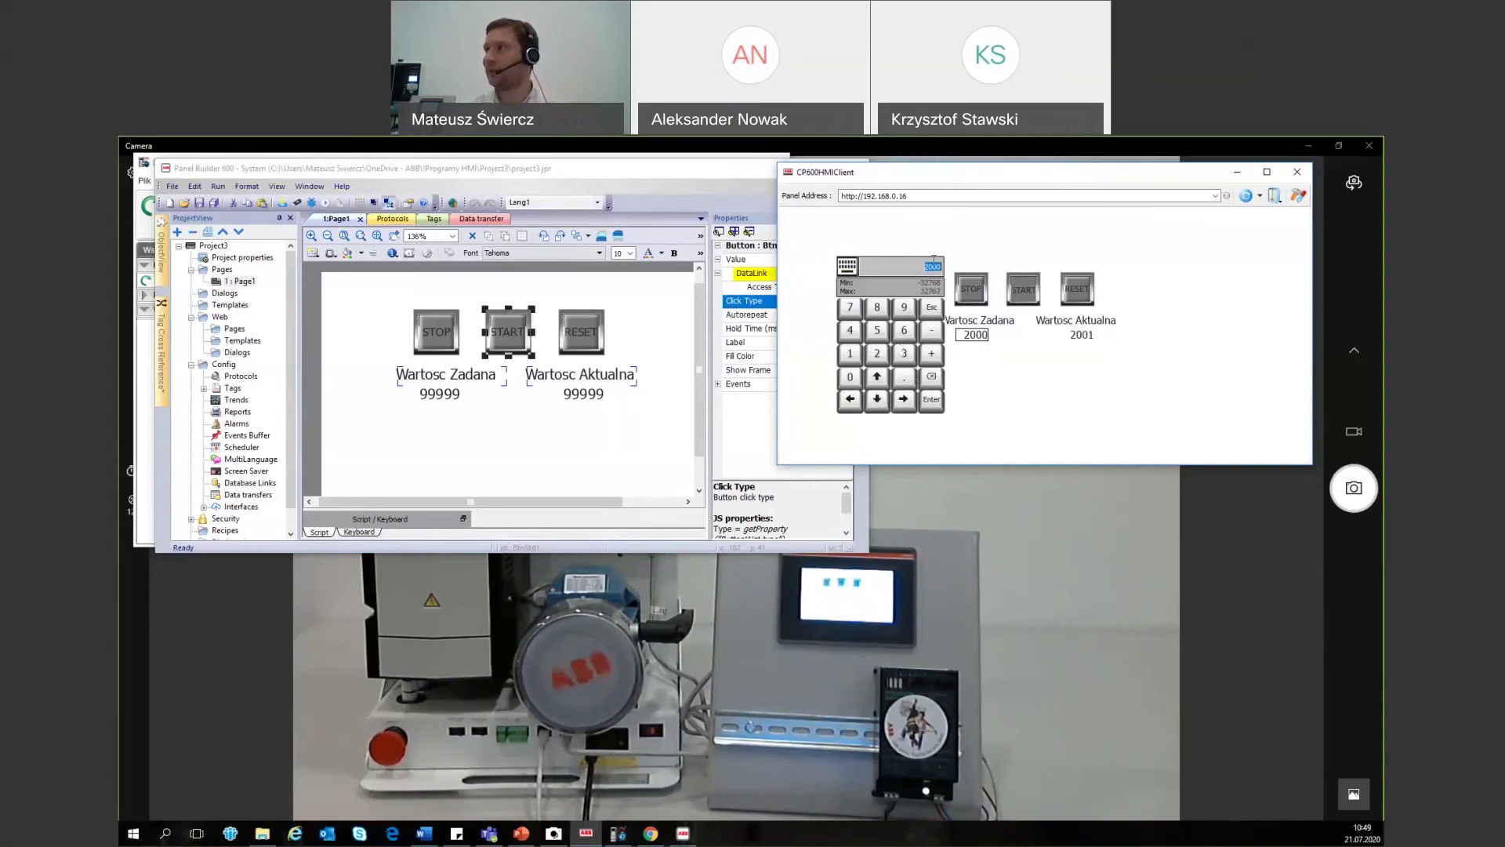
{"action": "left_click", "coordinate": [877, 354]}
{"action": "left_click", "coordinate": [850, 378]}
{"action": "left_click", "coordinate": [850, 378]}
{"action": "left_click", "coordinate": [851, 378]}
{"action": "left_click", "coordinate": [851, 378]}
{"action": "left_click", "coordinate": [931, 400]}
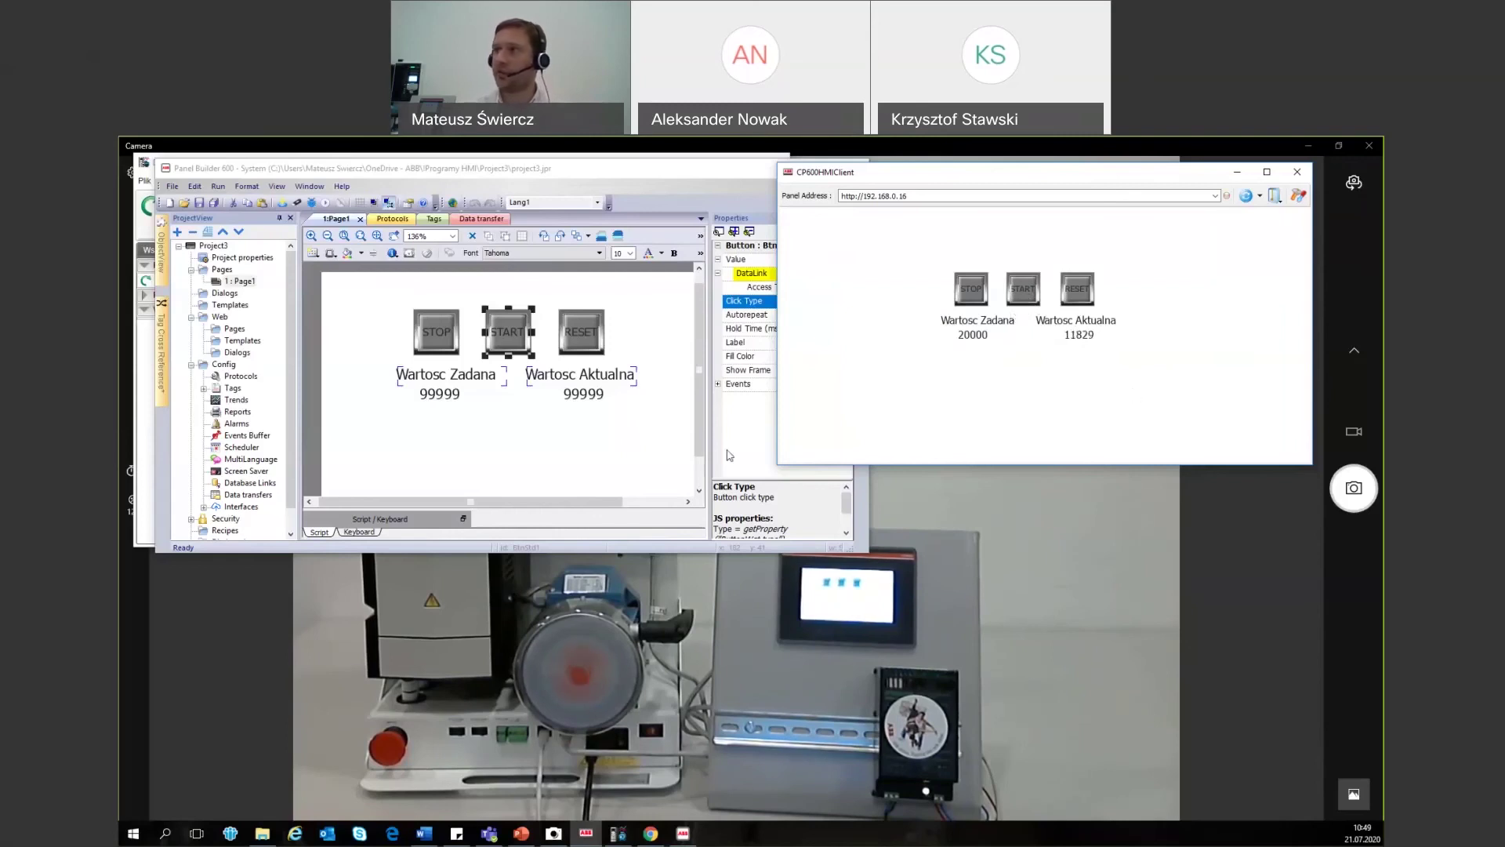
Step: Bring Panel Builder forward, enlarge it, and add a new trend under Config > Trends
{"action": "left_click", "coordinate": [561, 473]}
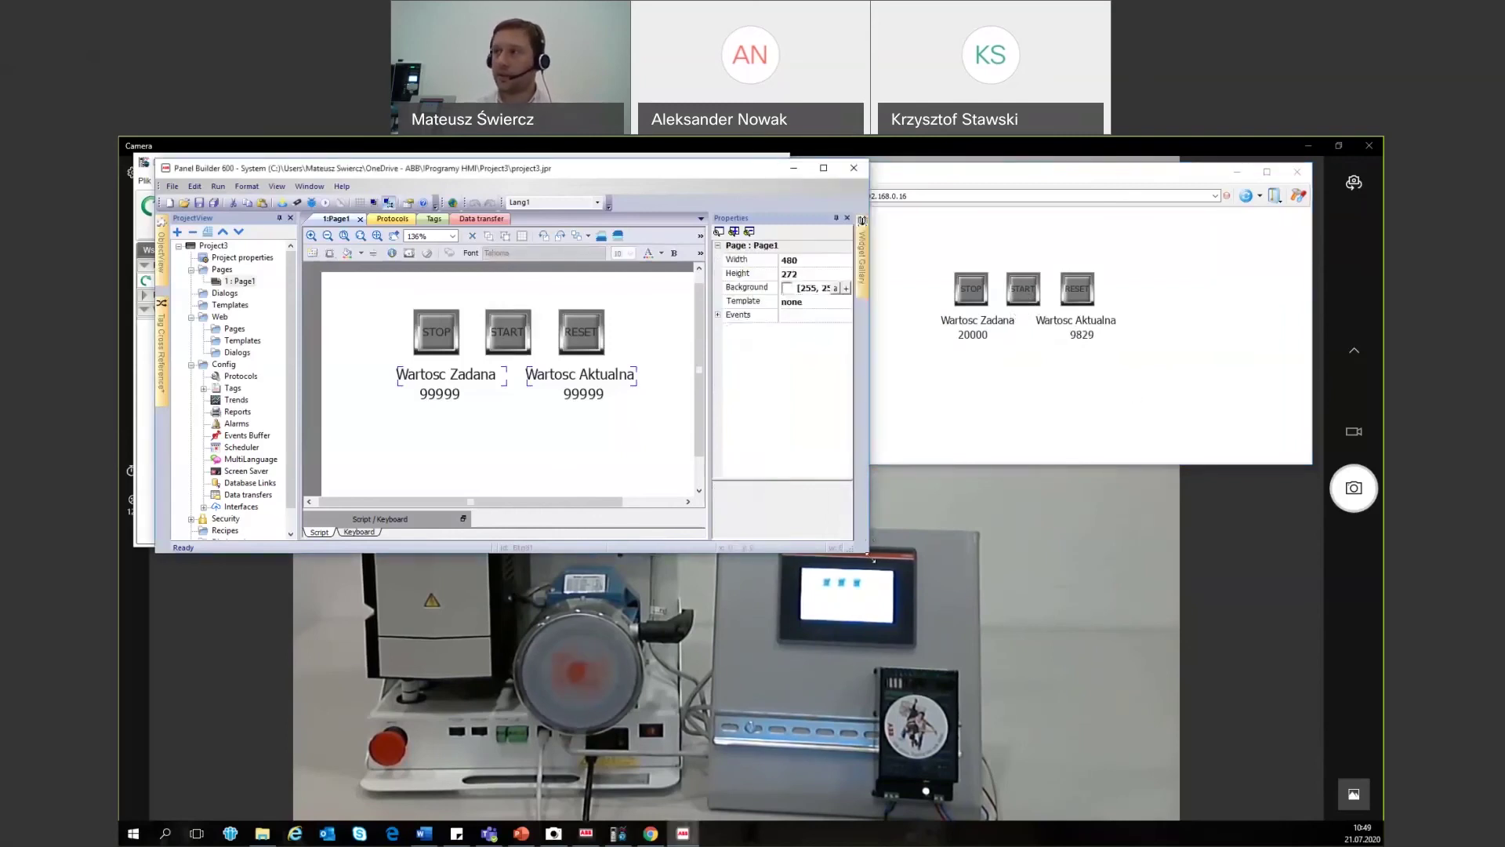
{"action": "left_click_drag", "start_coordinate": [1035, 722], "coordinate": [1032, 717]}
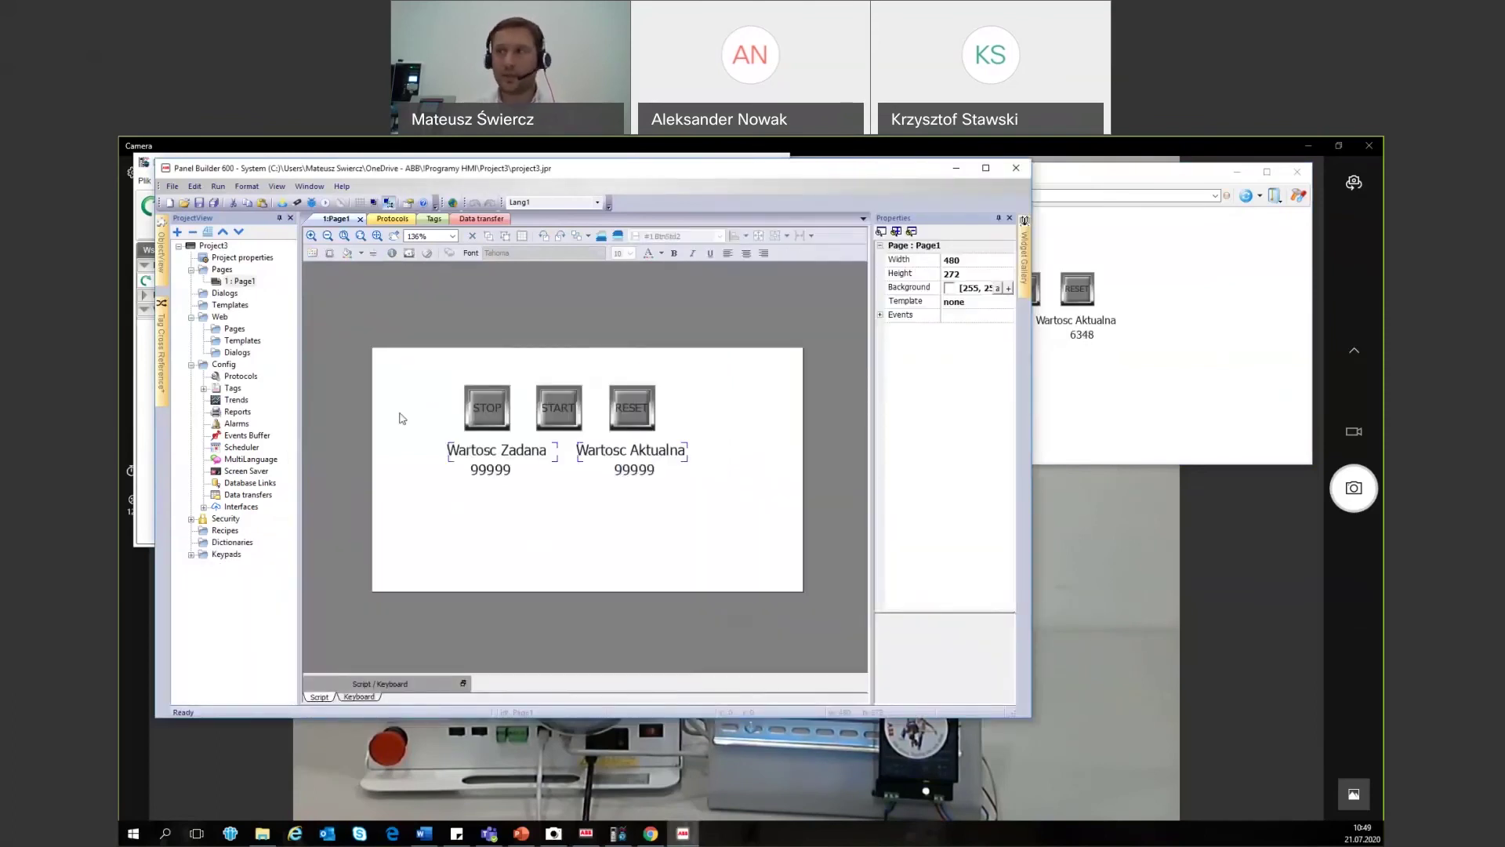
{"action": "double_click", "coordinate": [233, 401]}
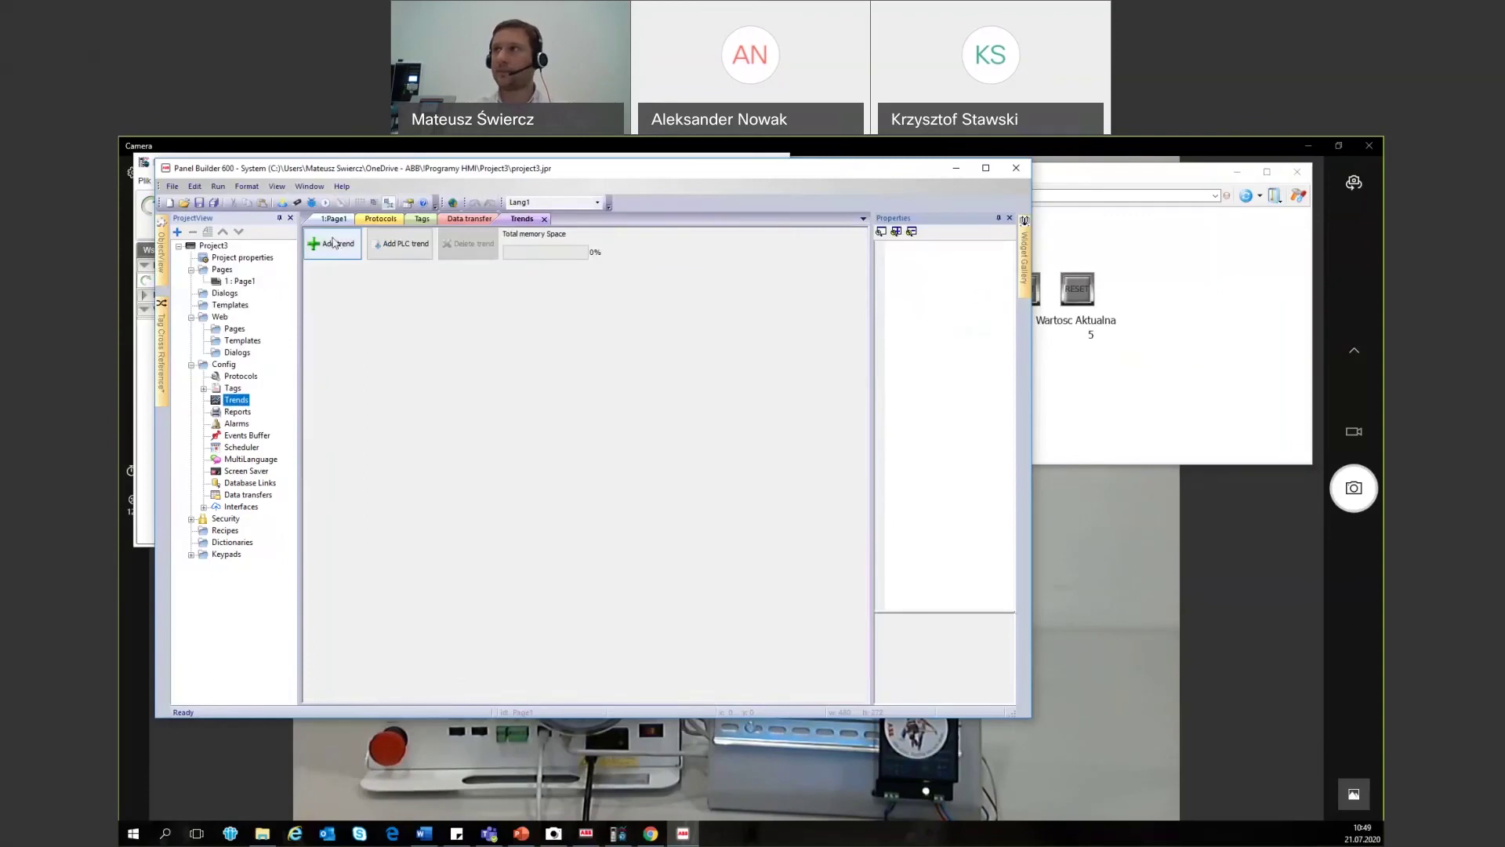
{"action": "left_click", "coordinate": [332, 246]}
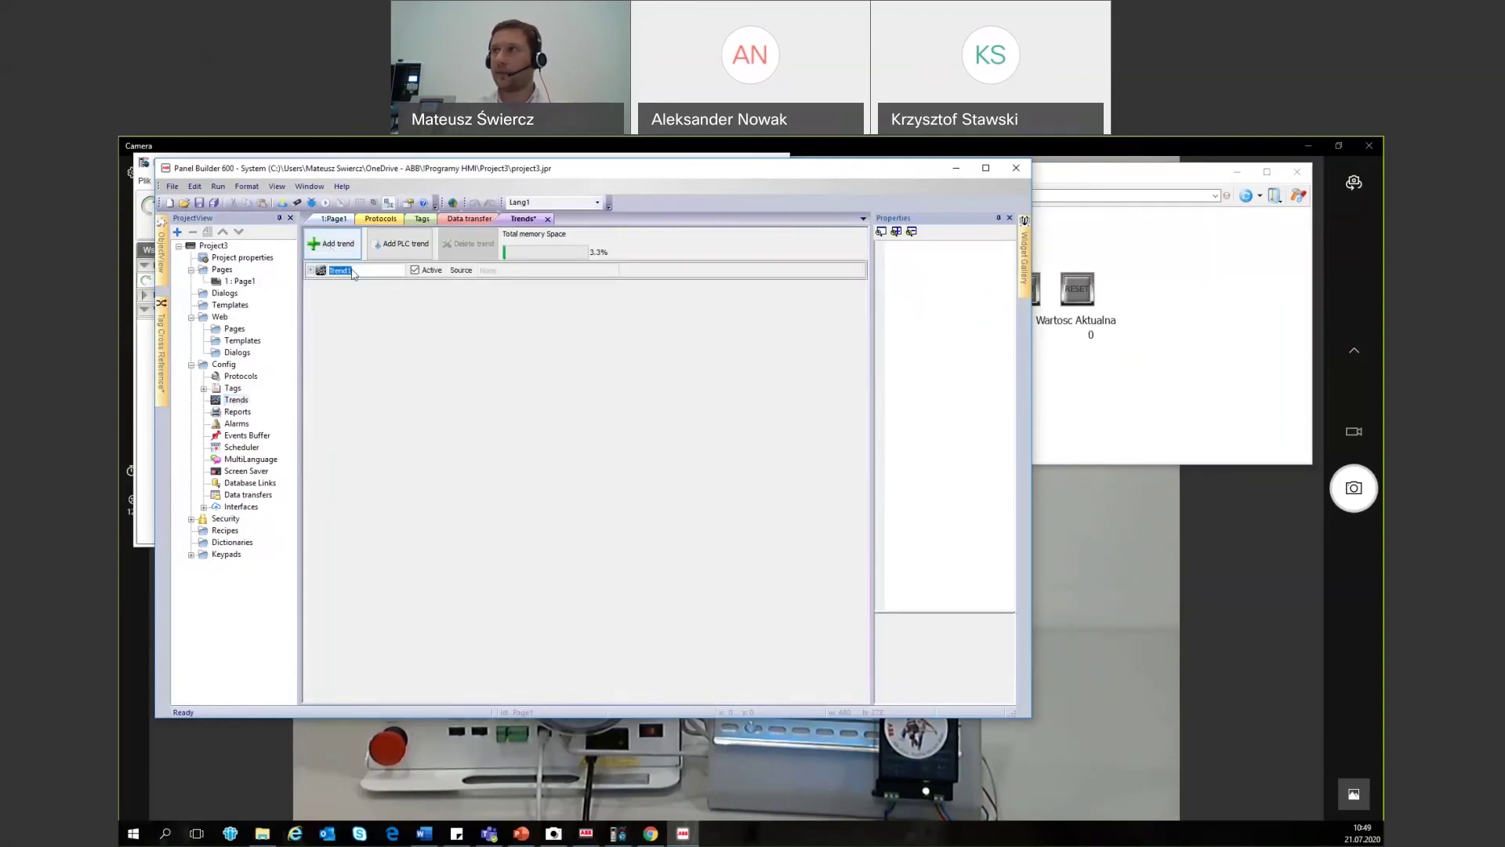
Step: Set Trend1 to 40000 samples with a 1-second sampling time
{"action": "left_click", "coordinate": [311, 270]}
{"action": "left_click", "coordinate": [441, 307]}
{"action": "key", "text": "BackSpace"}
{"action": "type", "text": "0"}
{"action": "left_click_drag", "start_coordinate": [377, 302], "coordinate": [301, 310]}
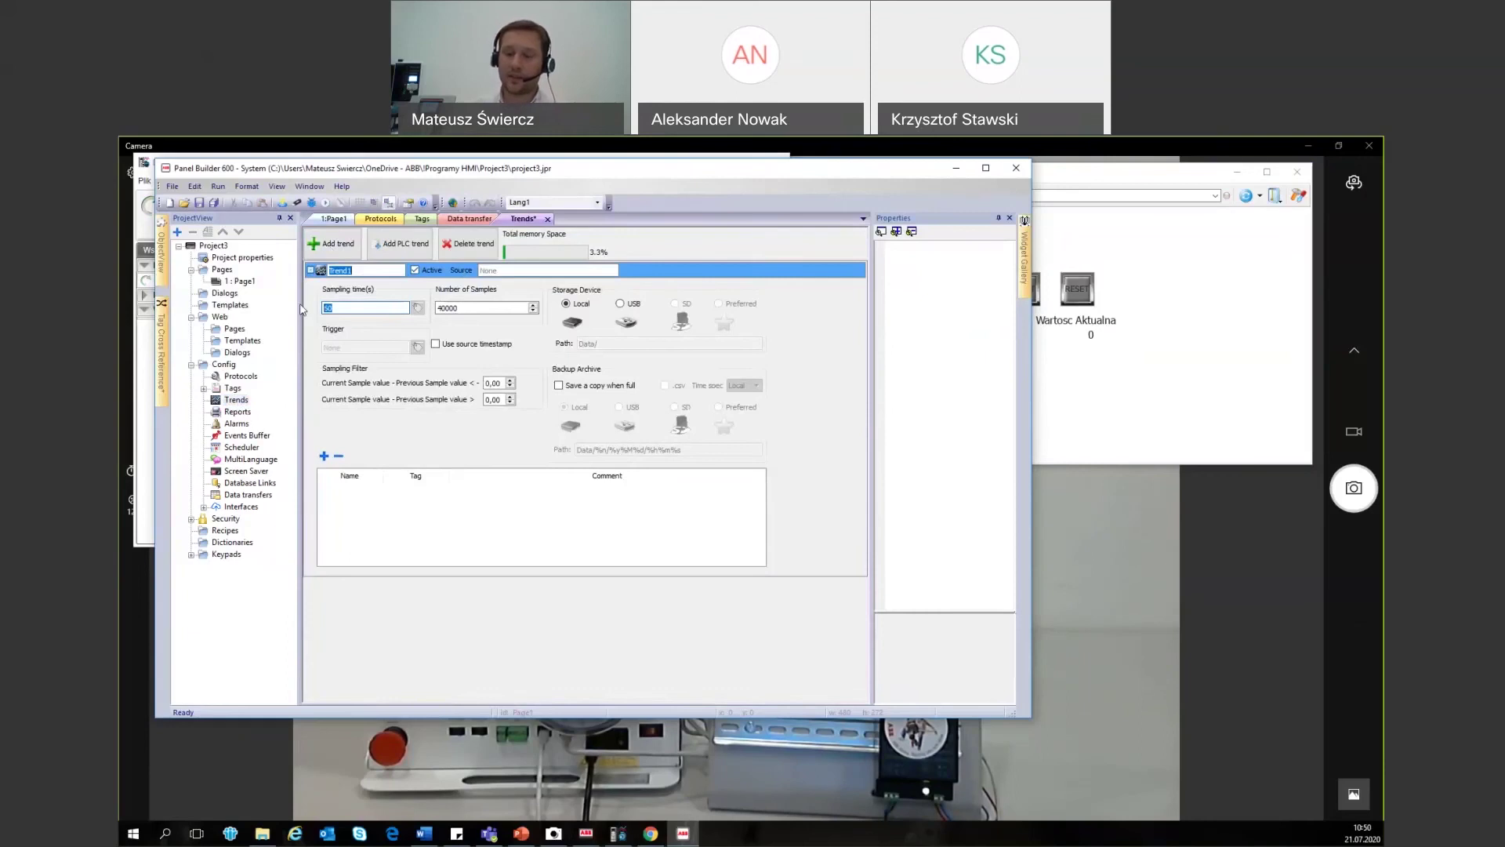
{"action": "type", "text": "1"}
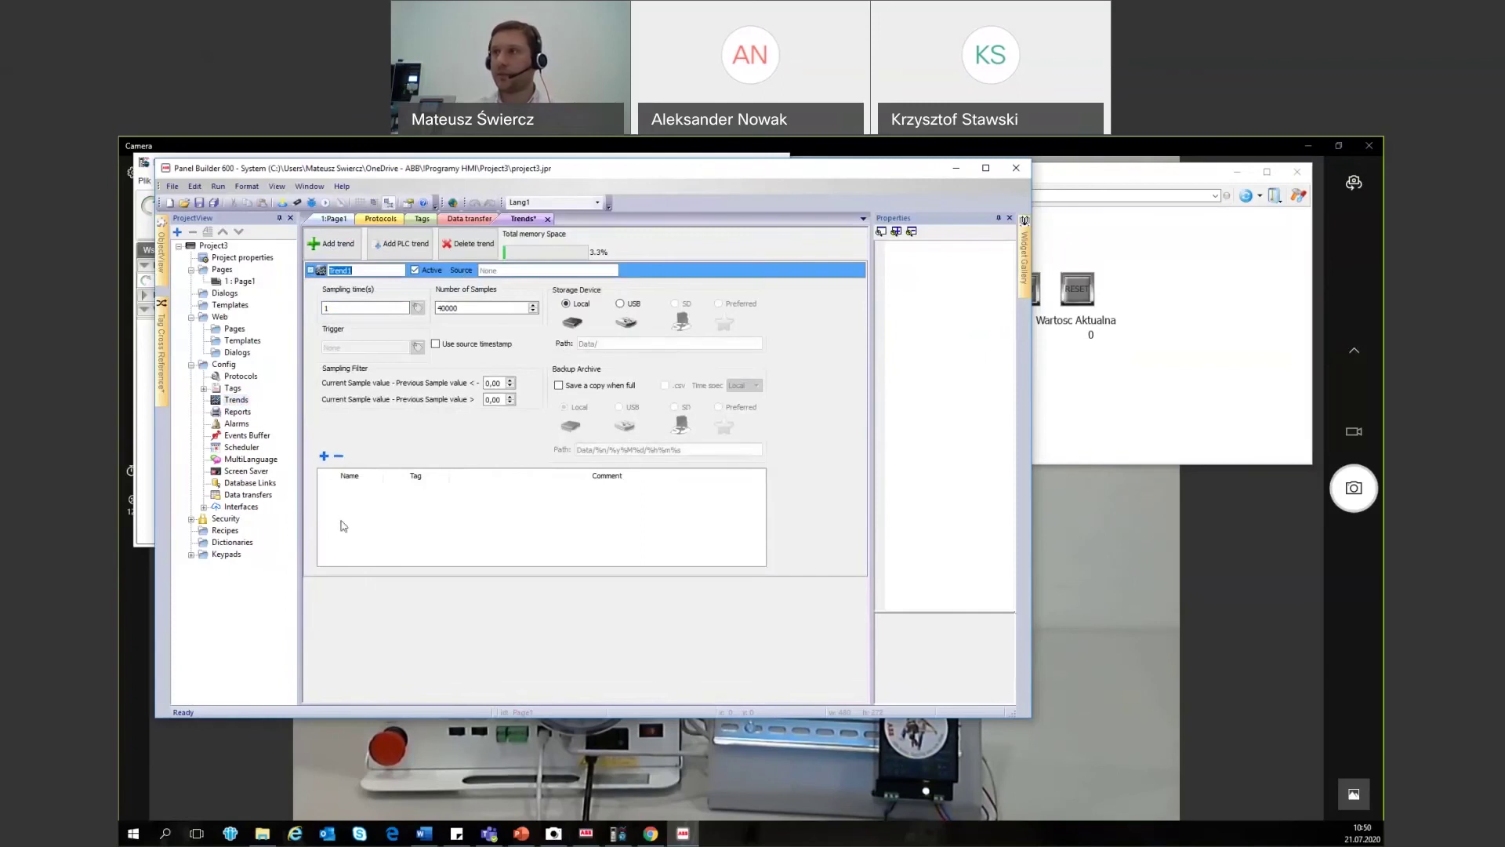
Step: Add a first trend entry and name it Predkosc_zadana
{"action": "left_click", "coordinate": [324, 457]}
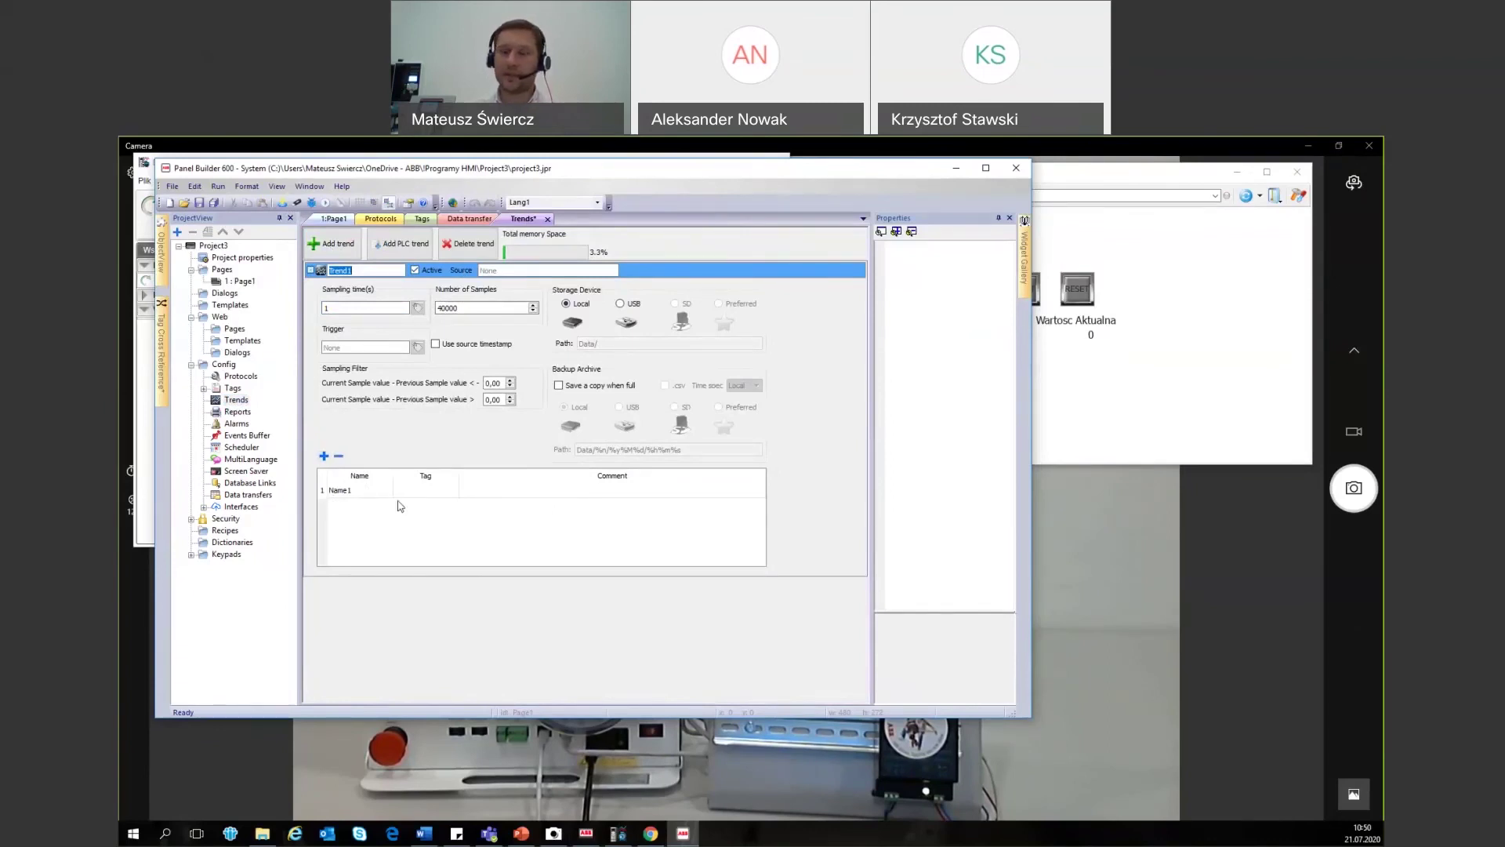
{"action": "double_click", "coordinate": [372, 491]}
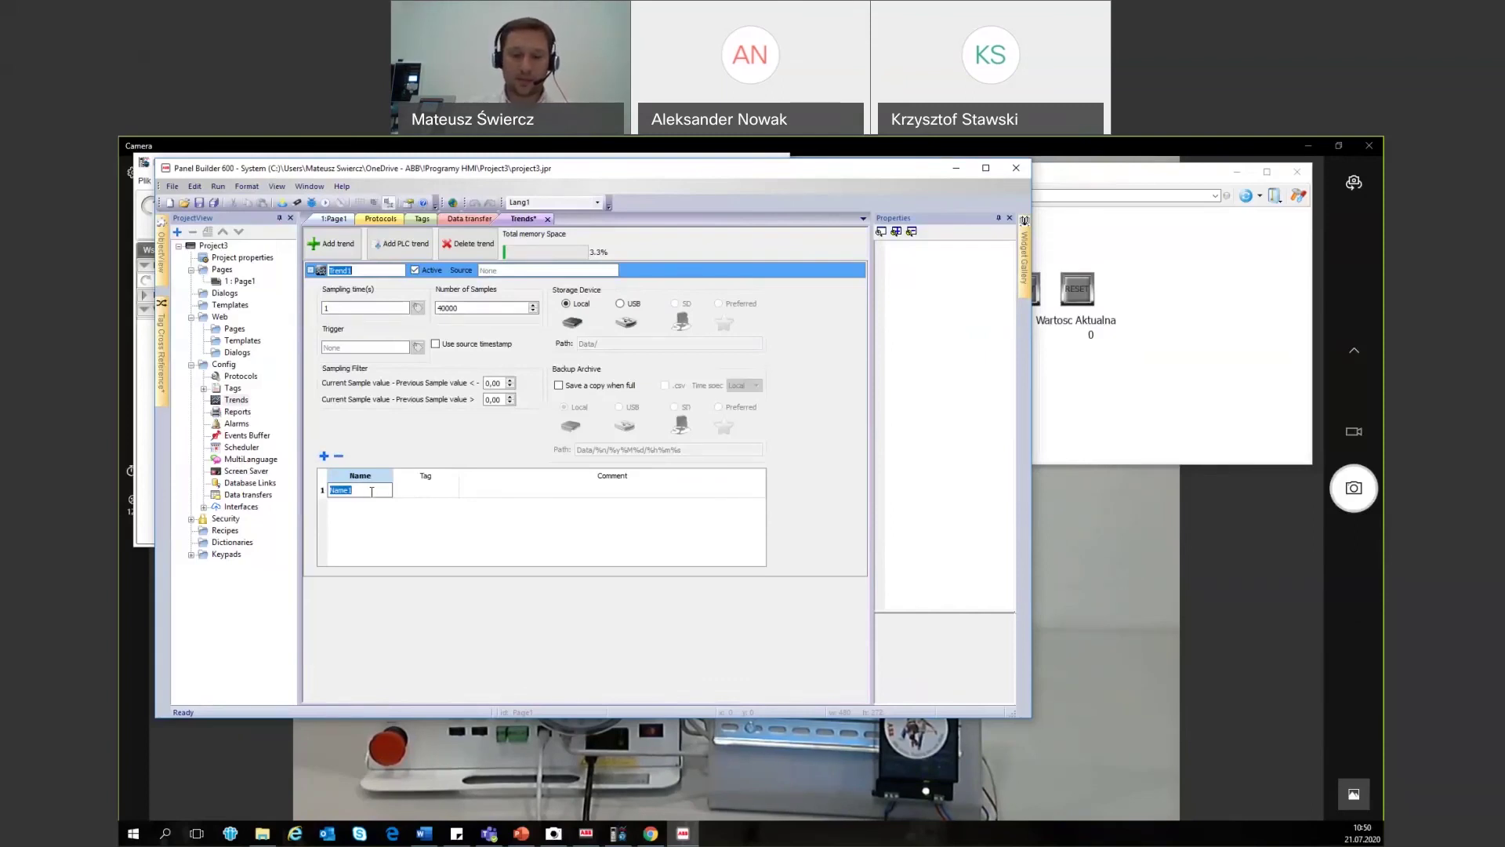
{"action": "type", "text": "Pre"}
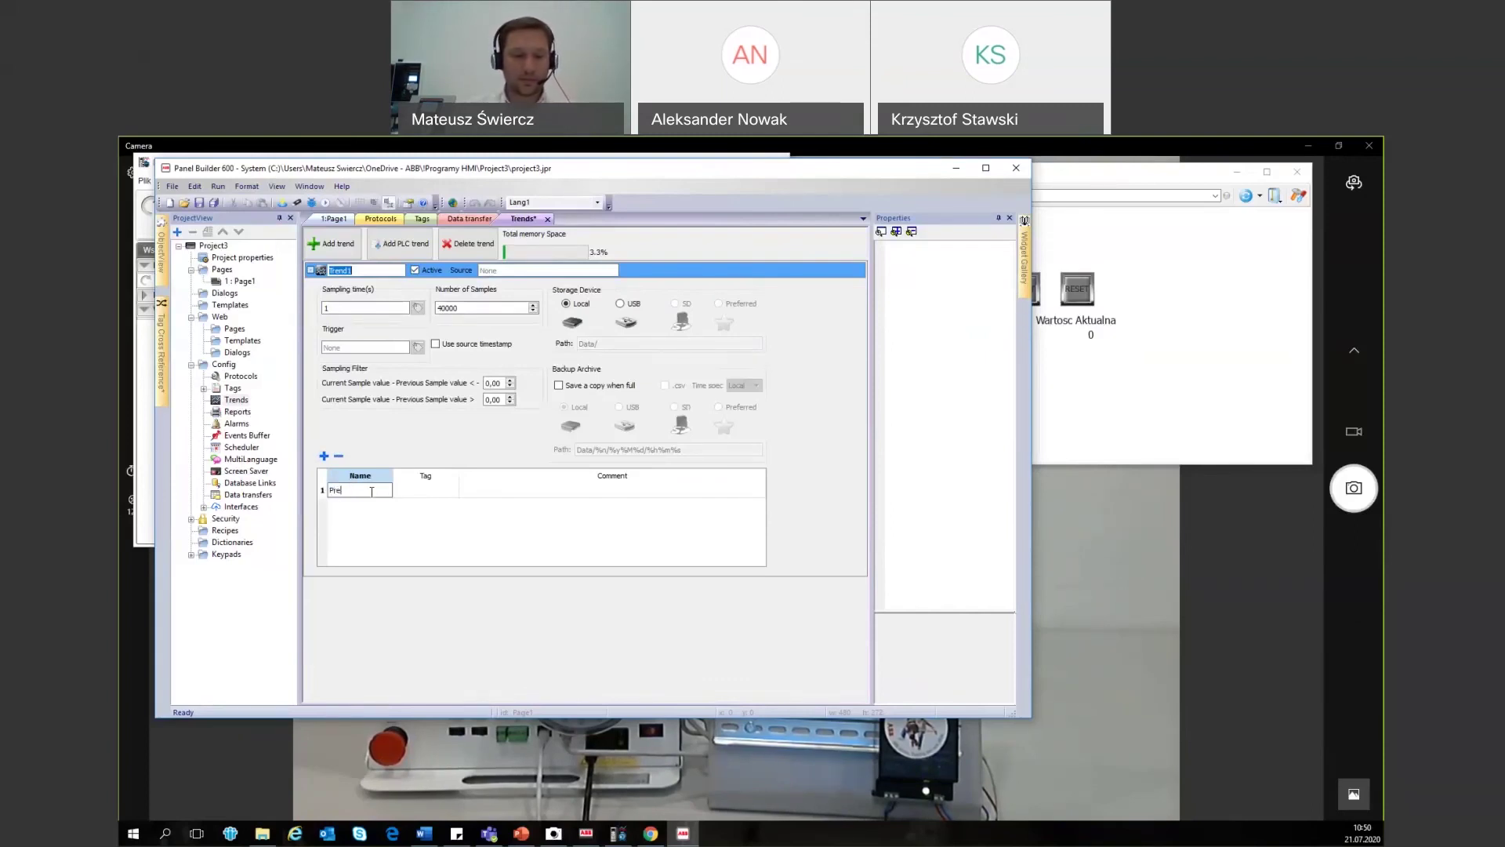
{"action": "type", "text": "dosci Zadanej"}
{"action": "key", "text": "Return"}
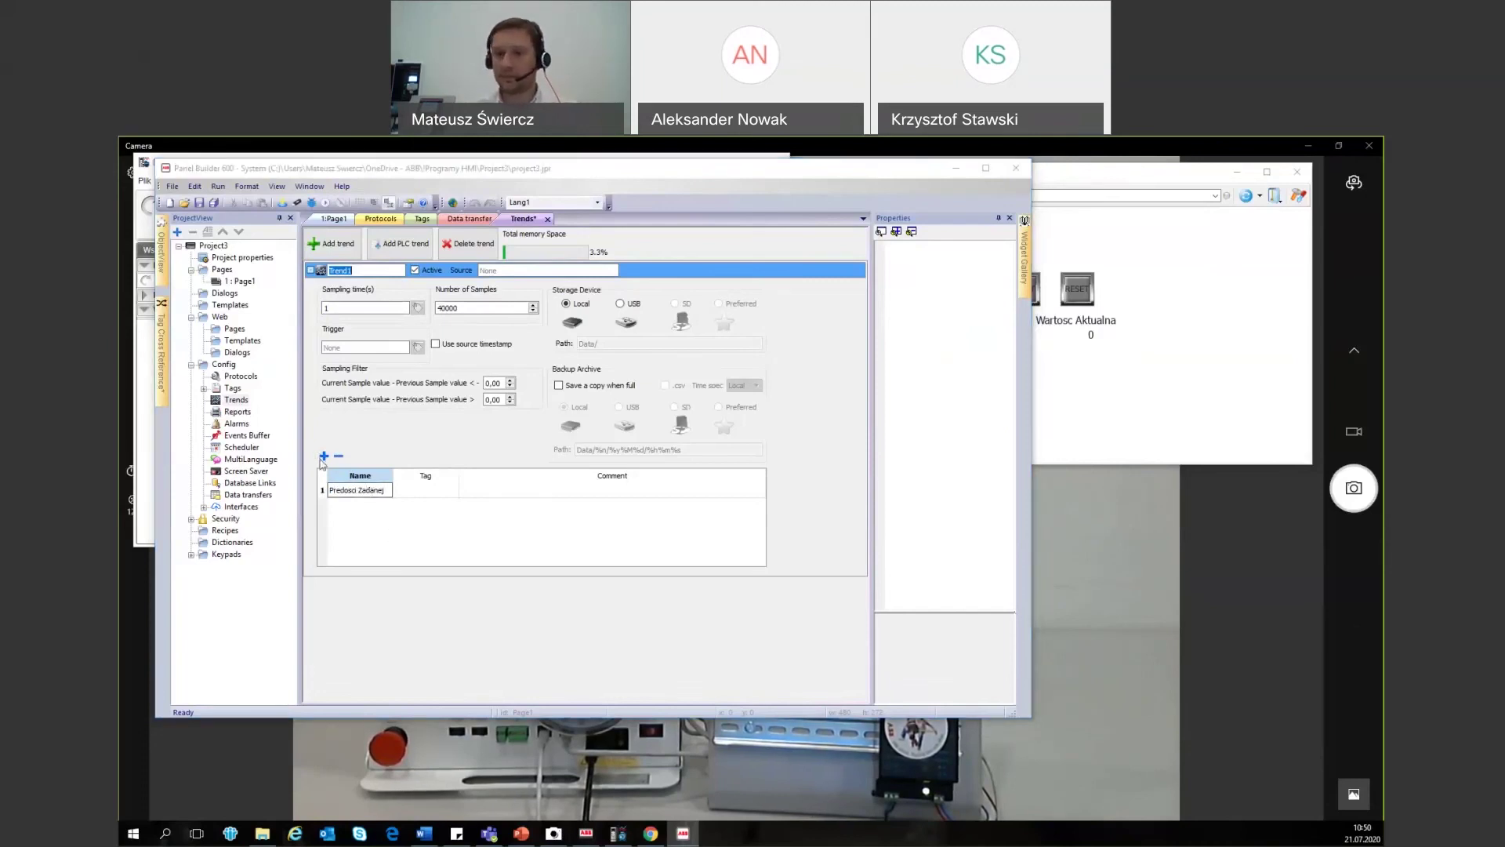
{"action": "left_click", "coordinate": [373, 491]}
{"action": "left_click", "coordinate": [353, 491]}
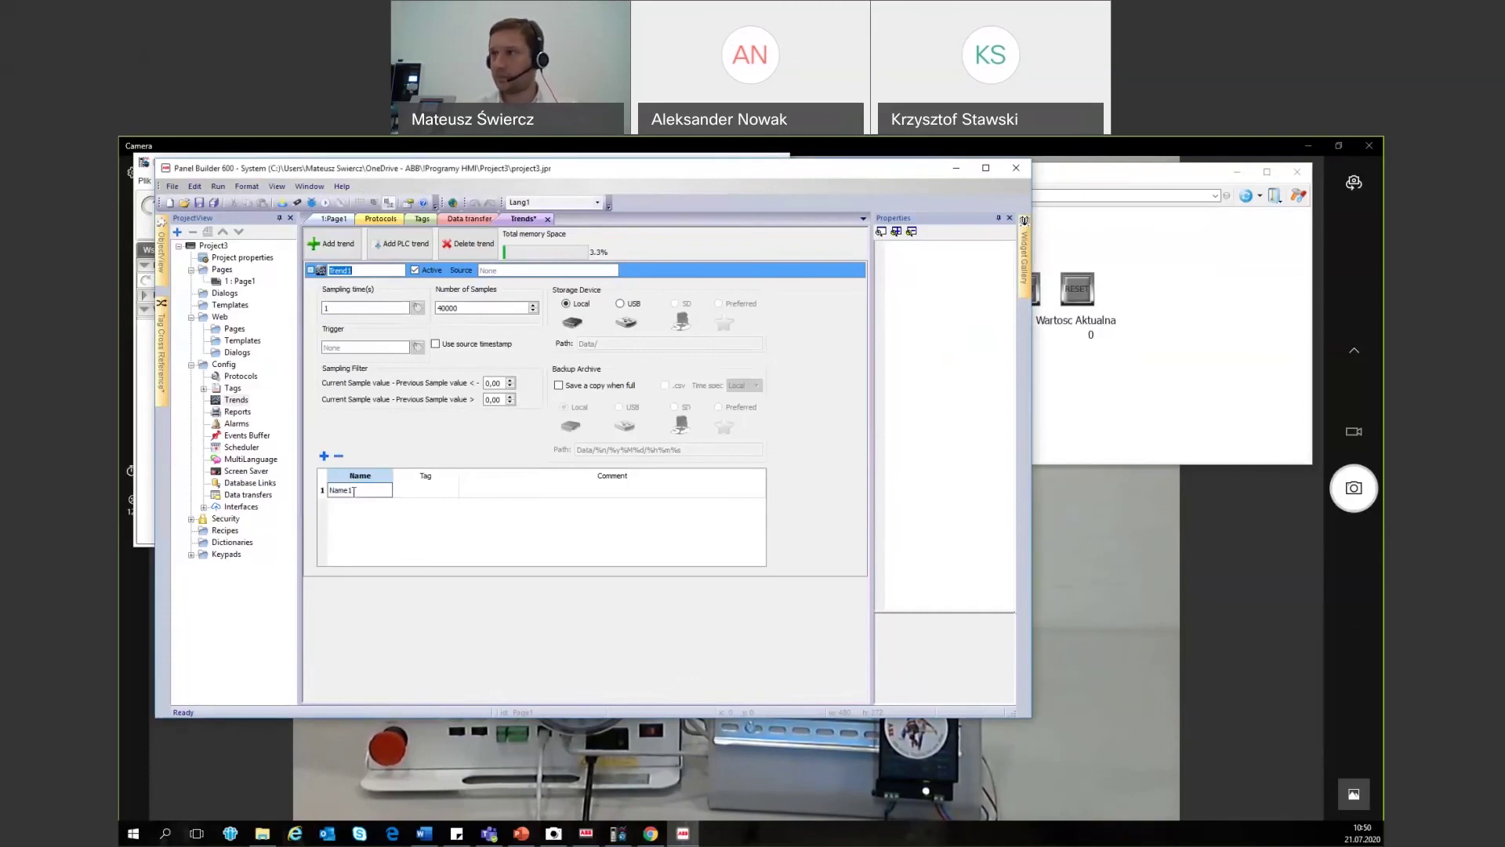
{"action": "double_click", "coordinate": [385, 489]}
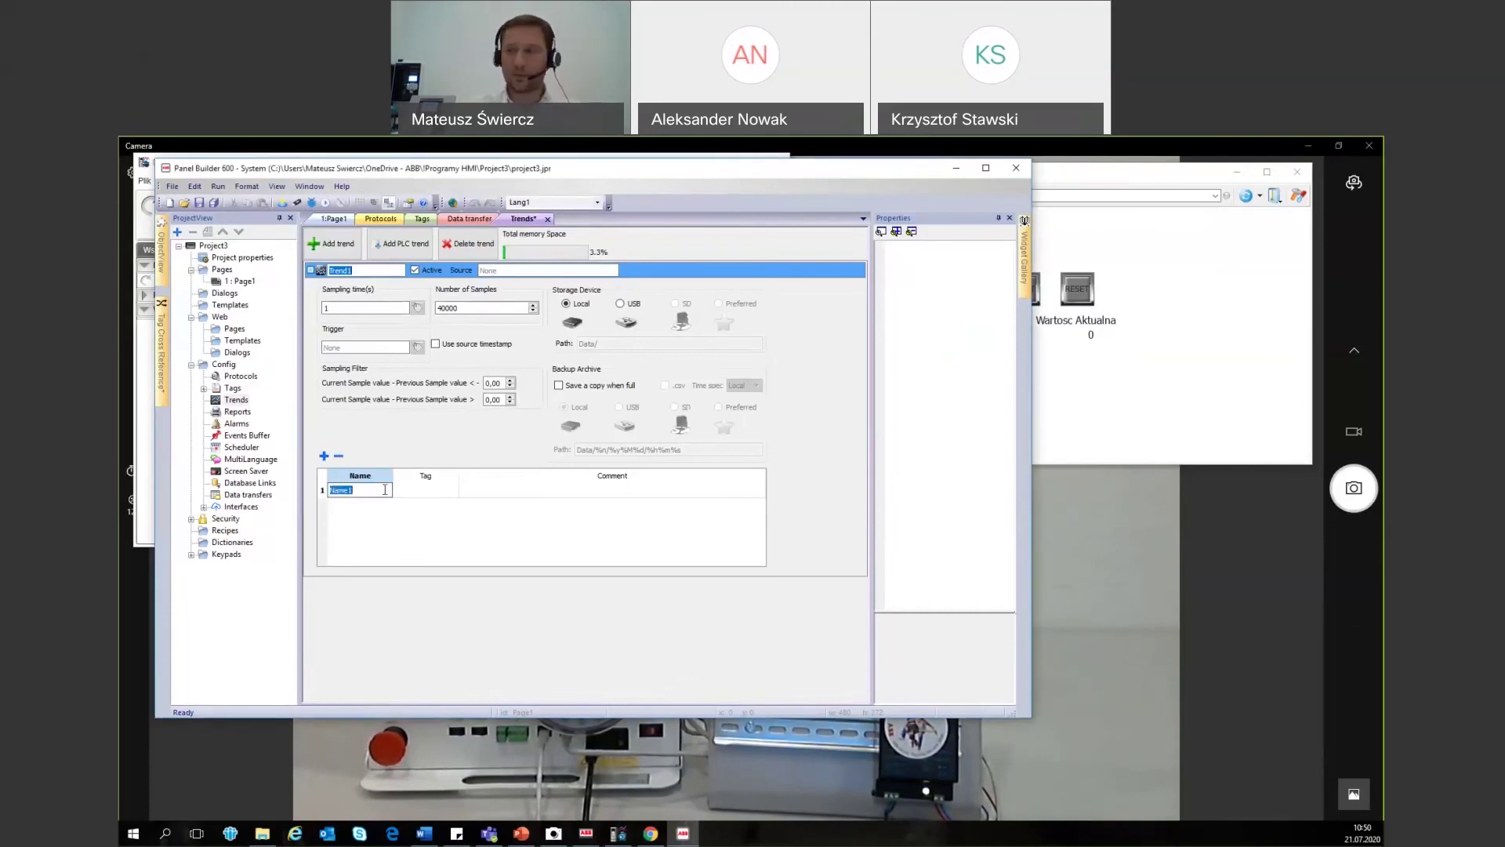
{"action": "type", "text": "P"}
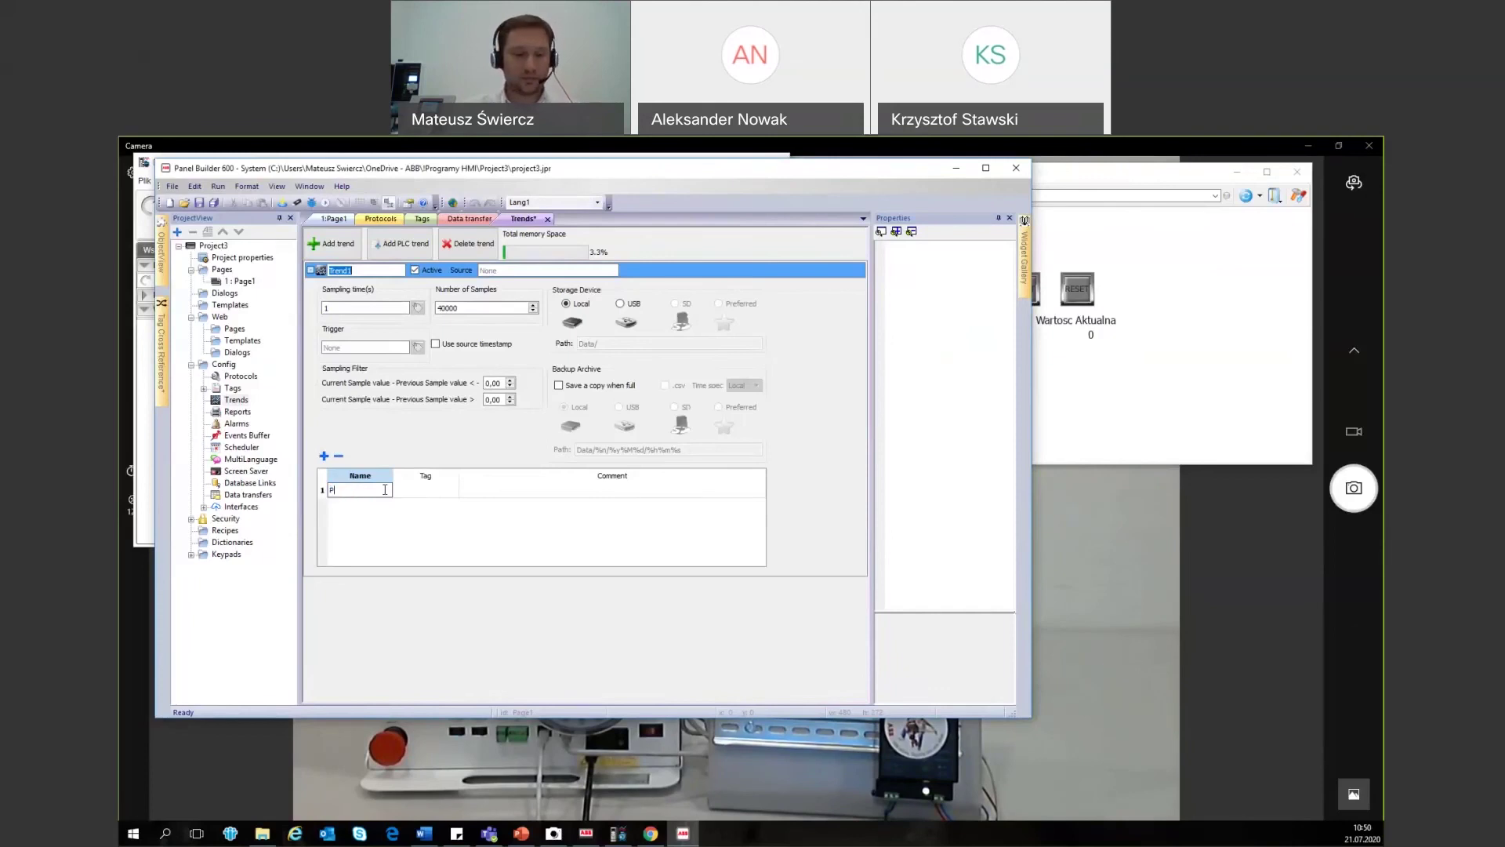
{"action": "type", "text": "redkosc_zadane"}
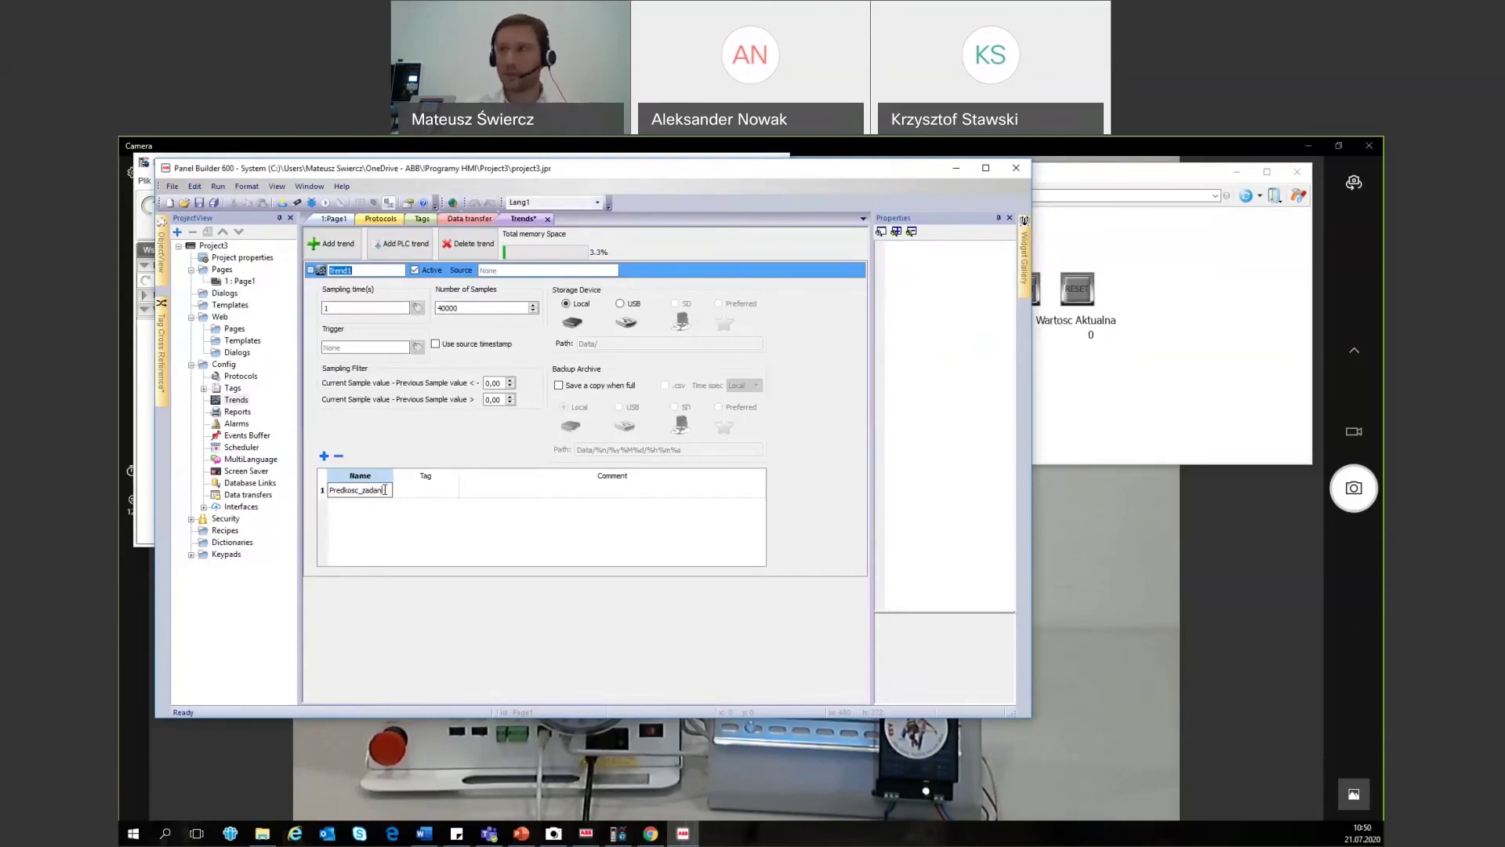
Step: Add a second trend entry named Predkosc_aktualna
{"action": "left_click", "coordinate": [323, 456]}
{"action": "double_click", "coordinate": [352, 508]}
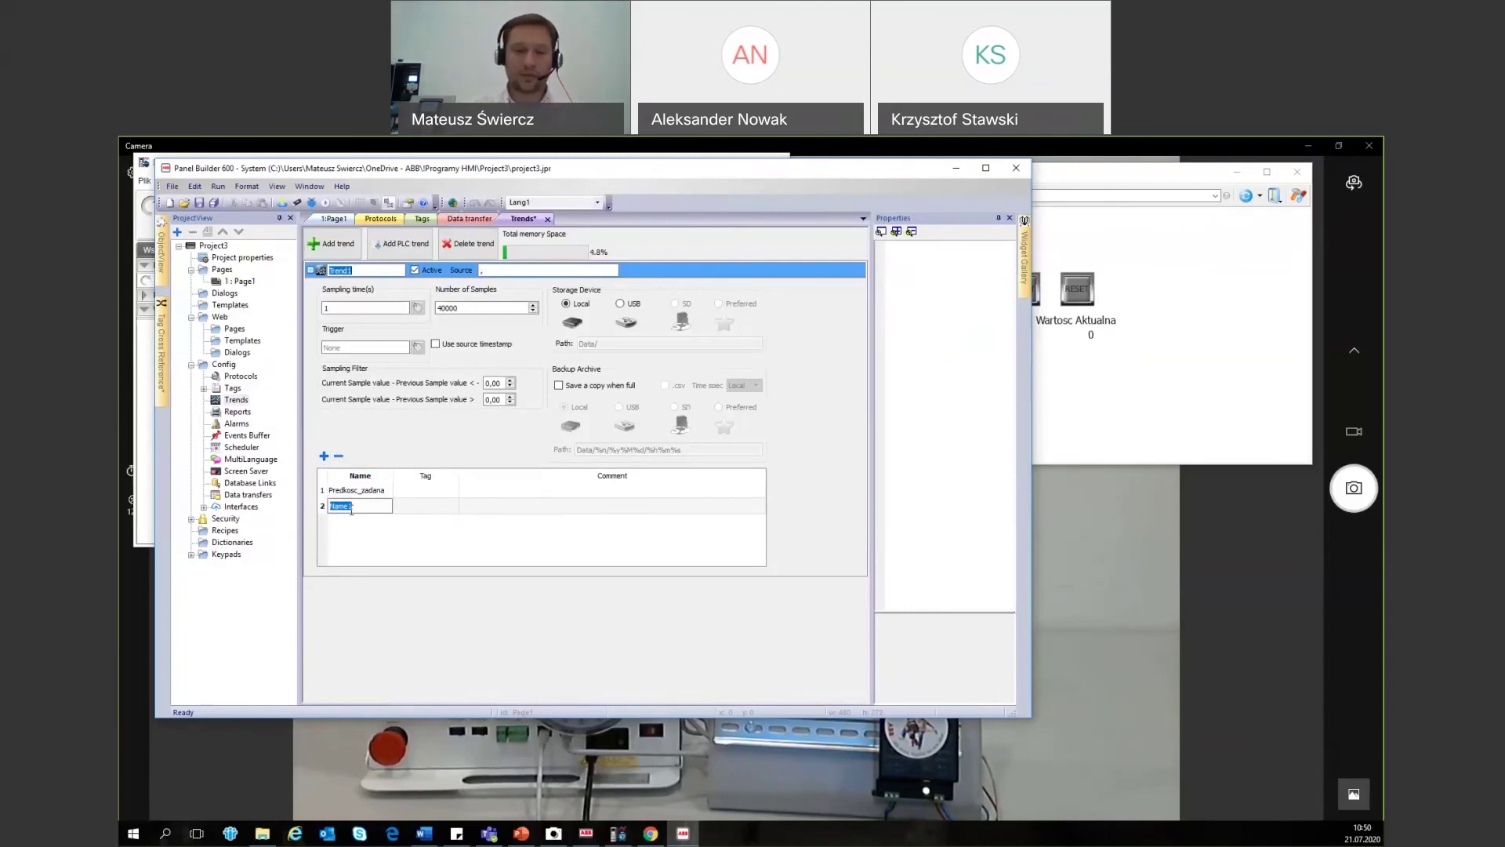
{"action": "type", "text": "Predko"}
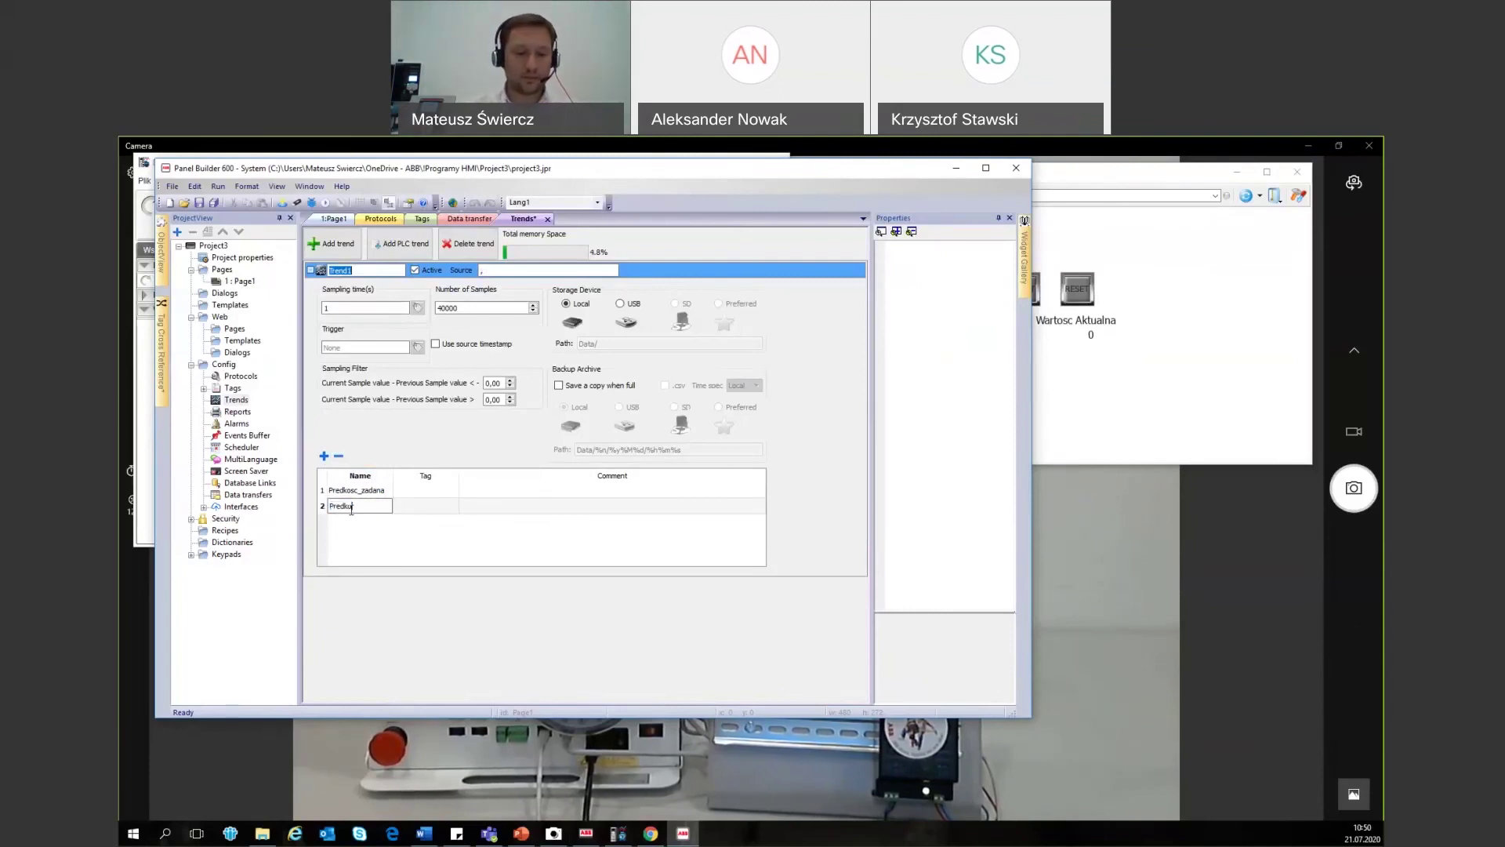
{"action": "type", "text": "sc_aktualna"}
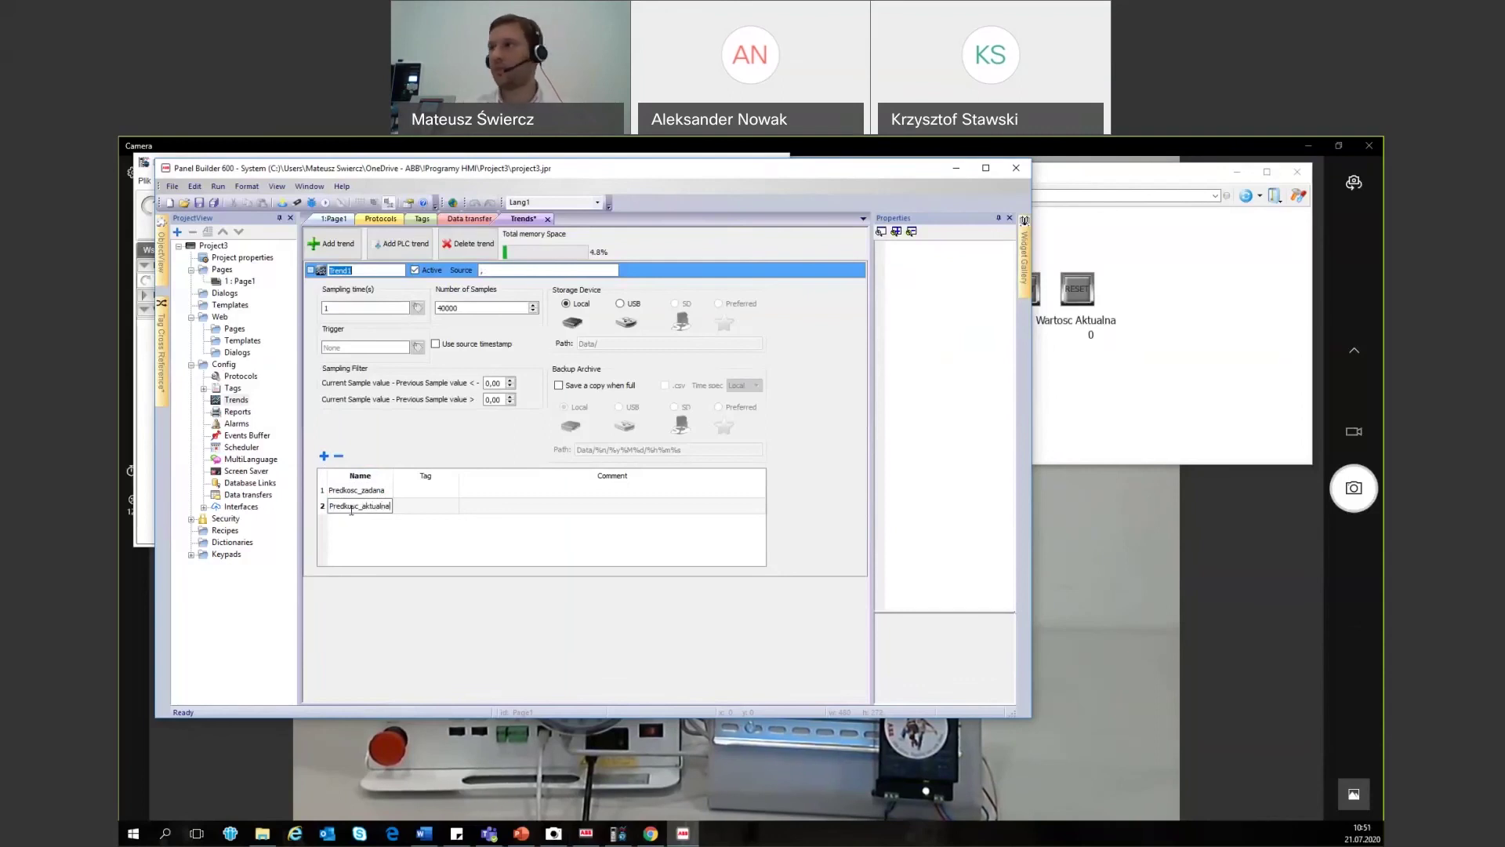
{"action": "key", "text": "Return"}
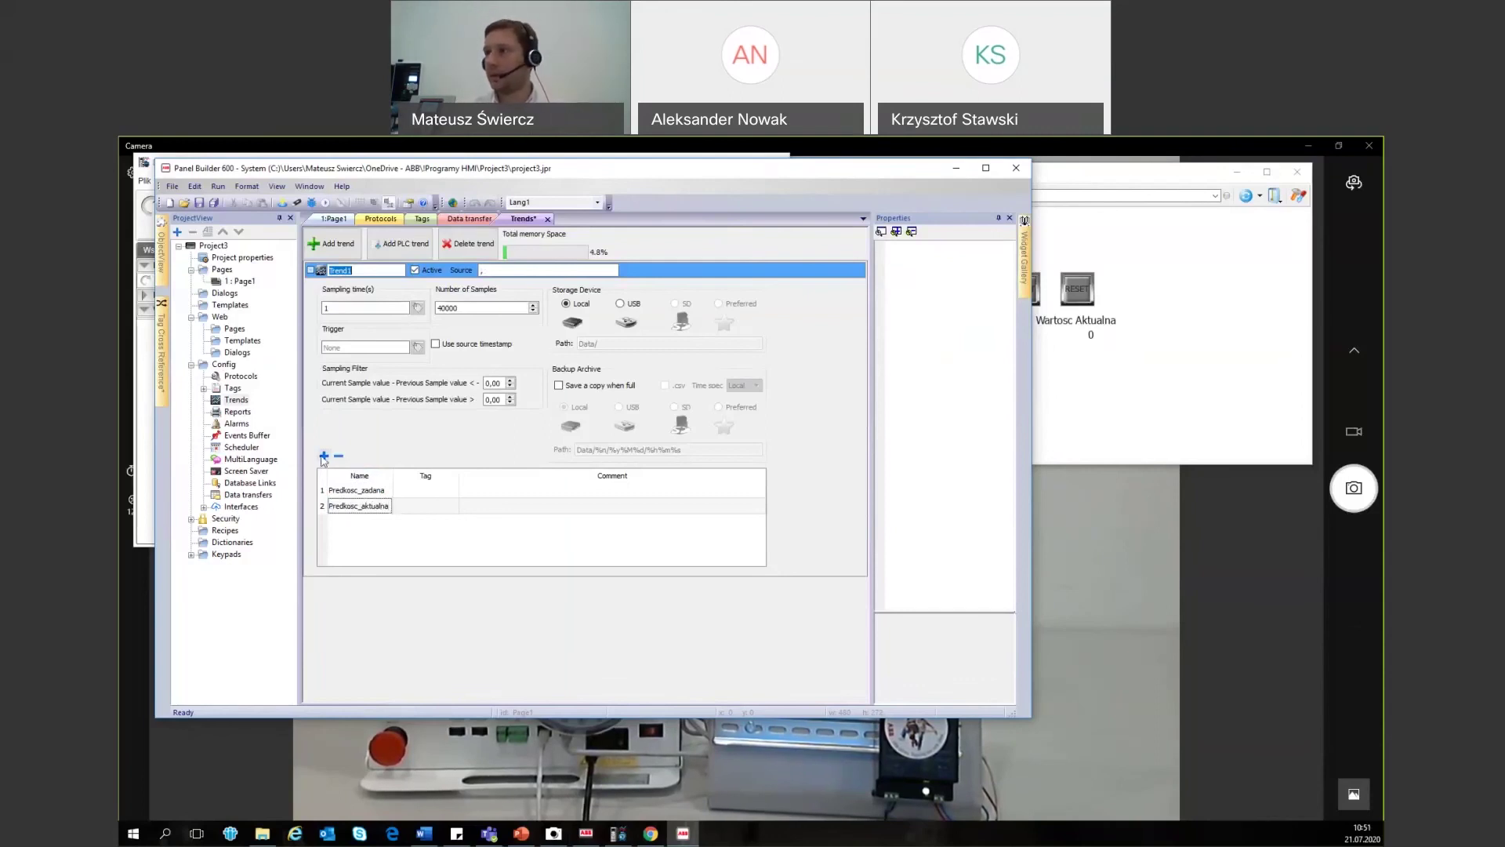
Step: Bind the first trend entry to the Predkosc_zadana tag
{"action": "left_click", "coordinate": [435, 492]}
{"action": "left_click", "coordinate": [450, 490]}
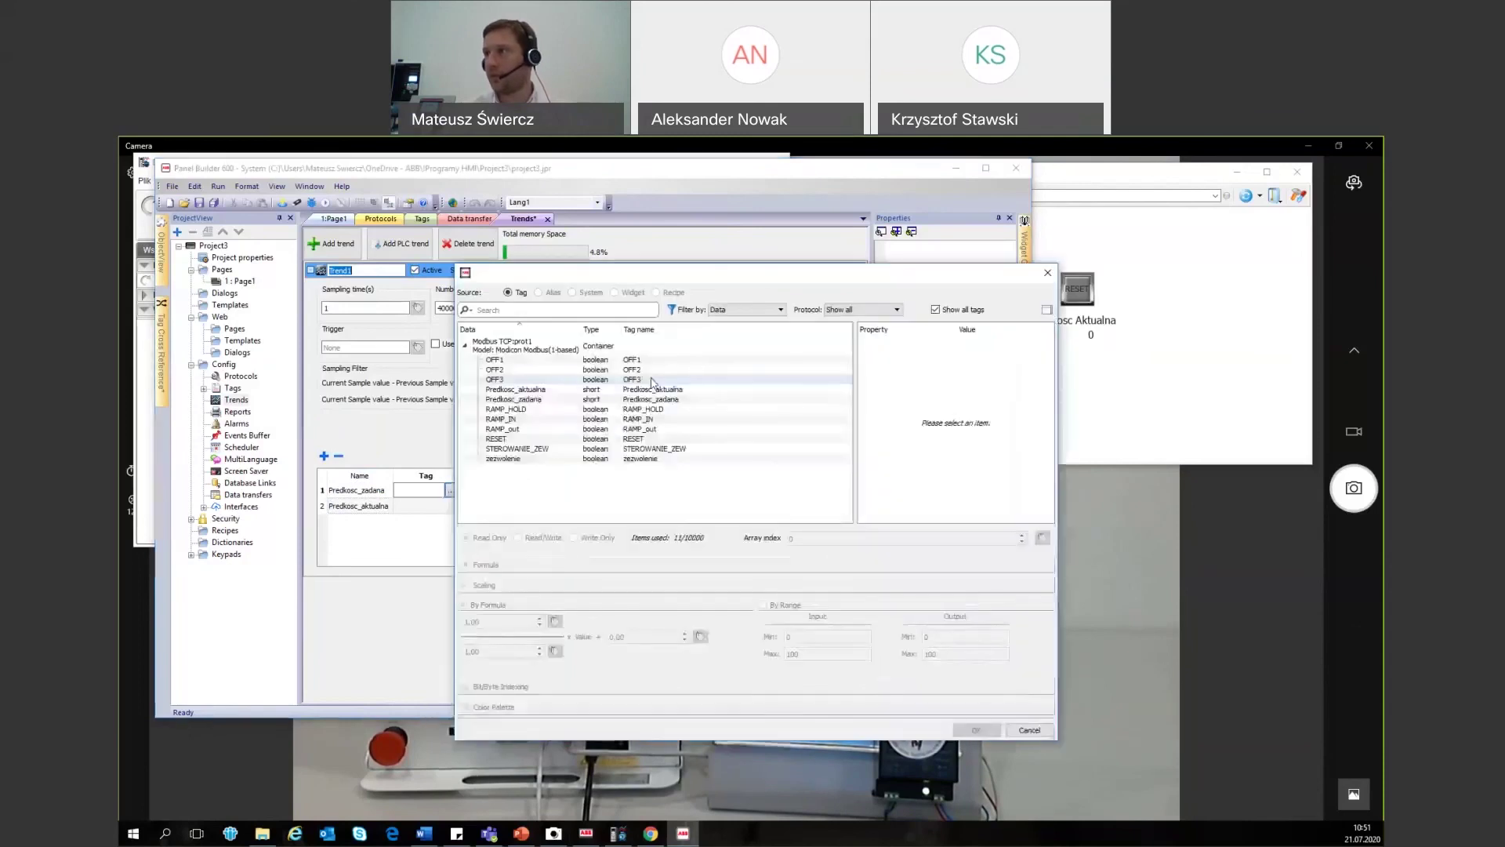
{"action": "left_click", "coordinate": [679, 399]}
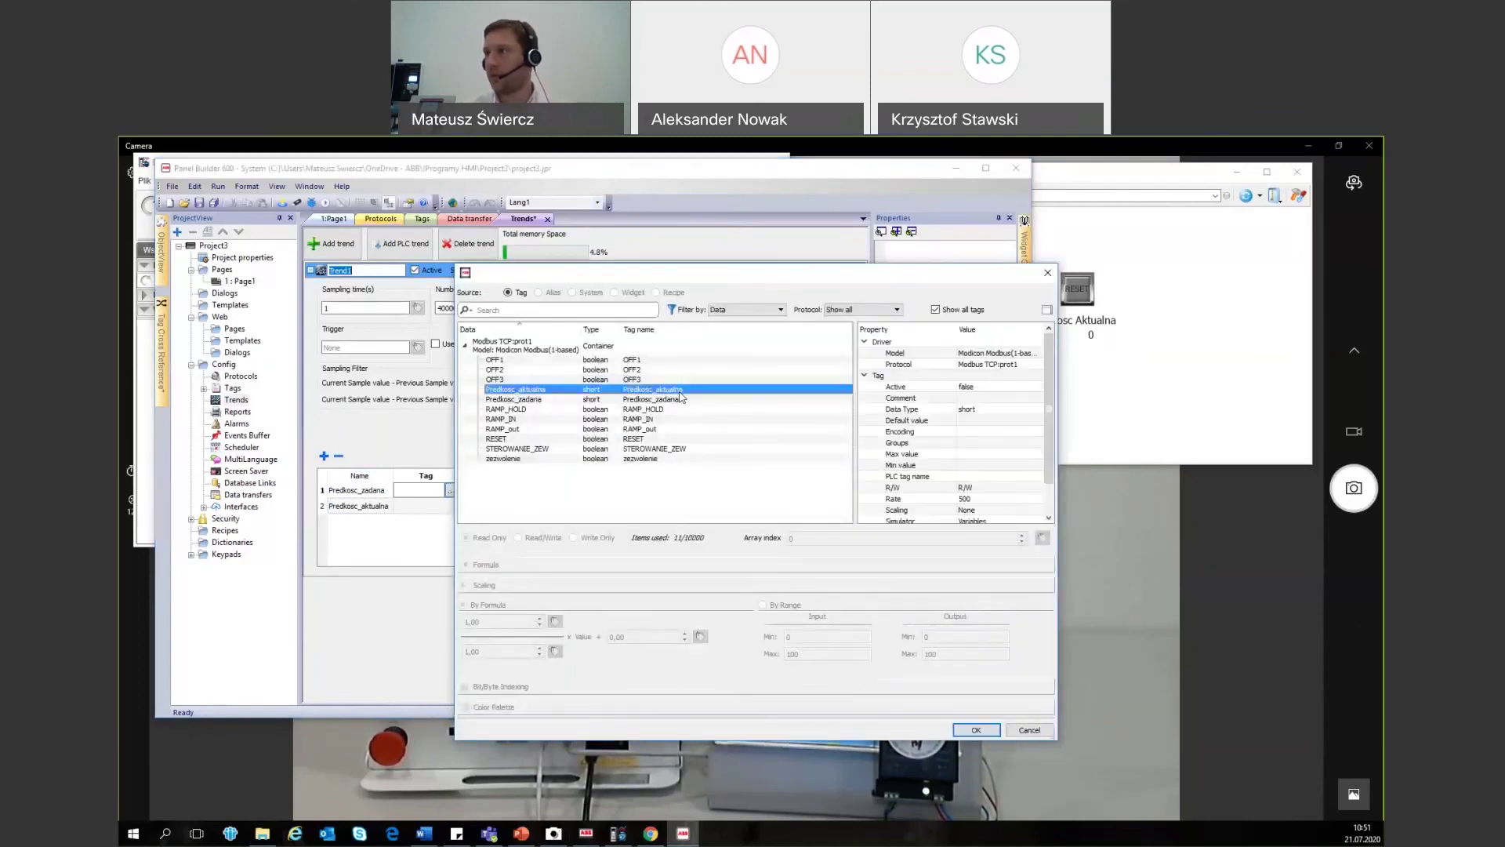
{"action": "left_click", "coordinate": [977, 730]}
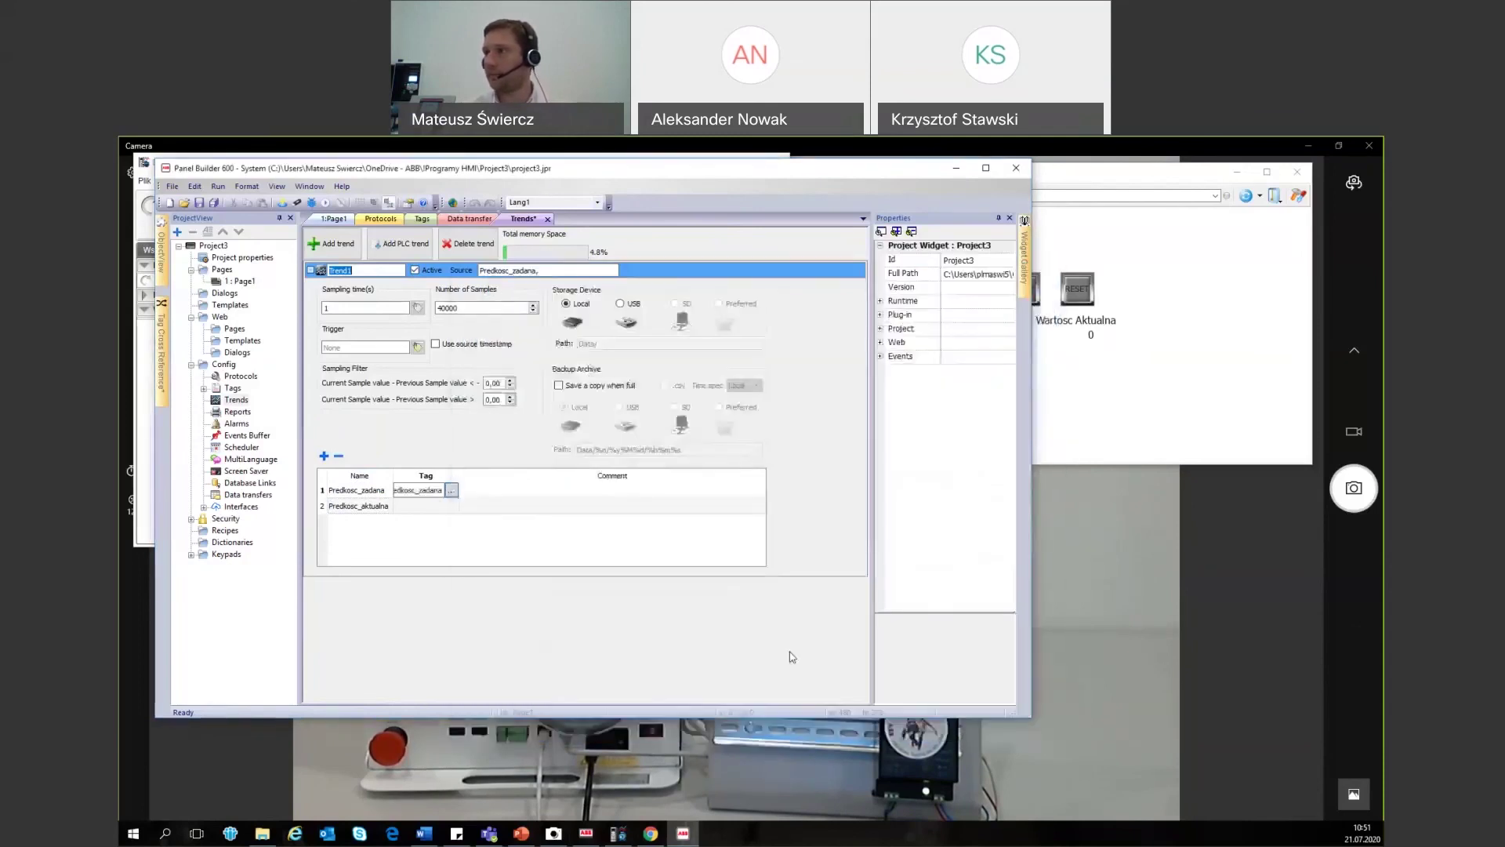
Step: Bind the second entry to Predkosc_aktualna, then reopen Page1 with its script editor expanded
{"action": "left_click", "coordinate": [434, 507]}
{"action": "left_click", "coordinate": [451, 506]}
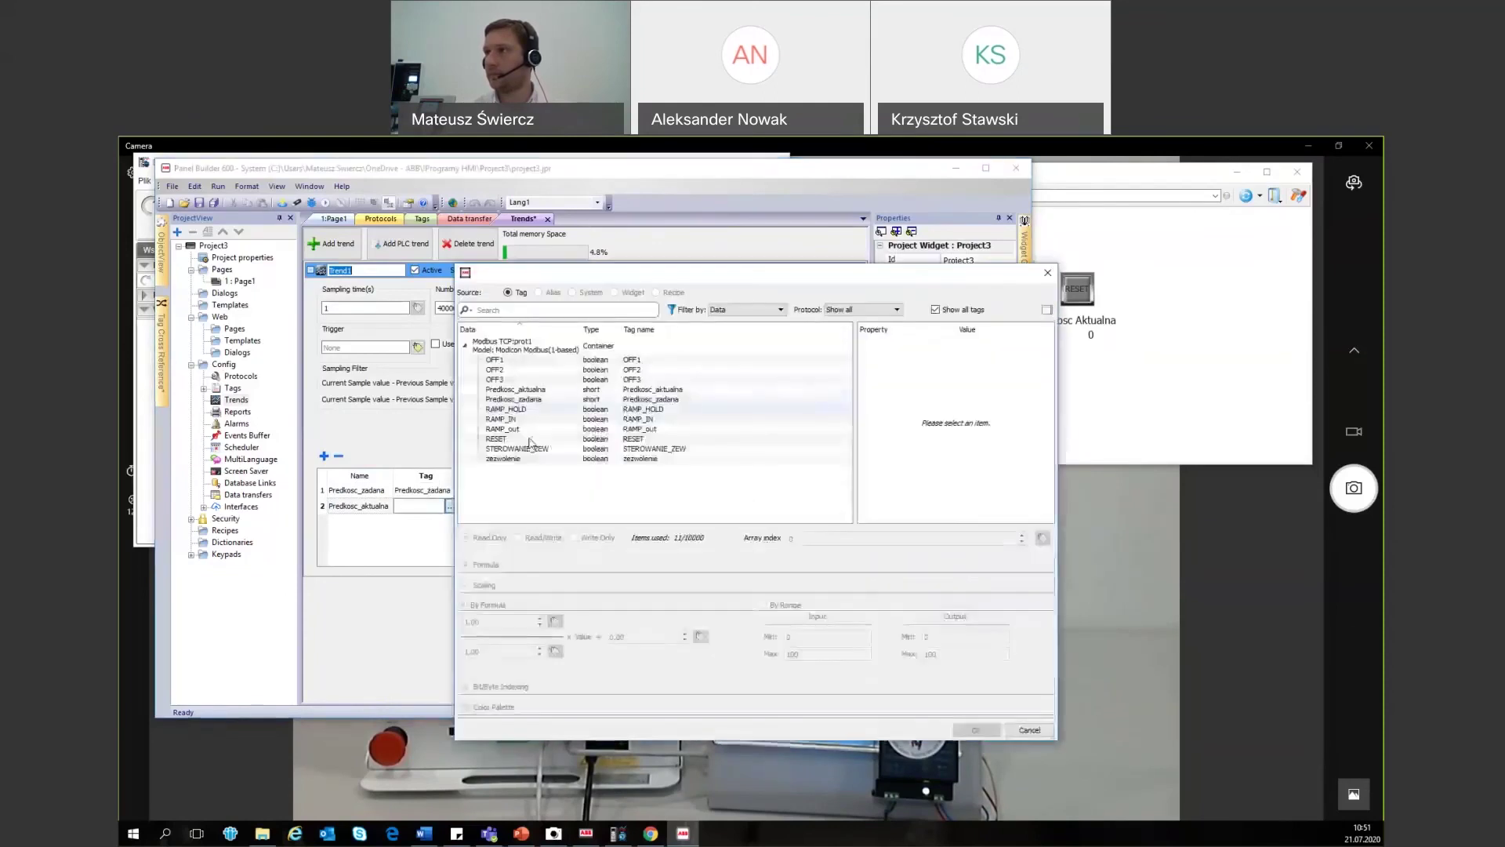
{"action": "left_click", "coordinate": [624, 389]}
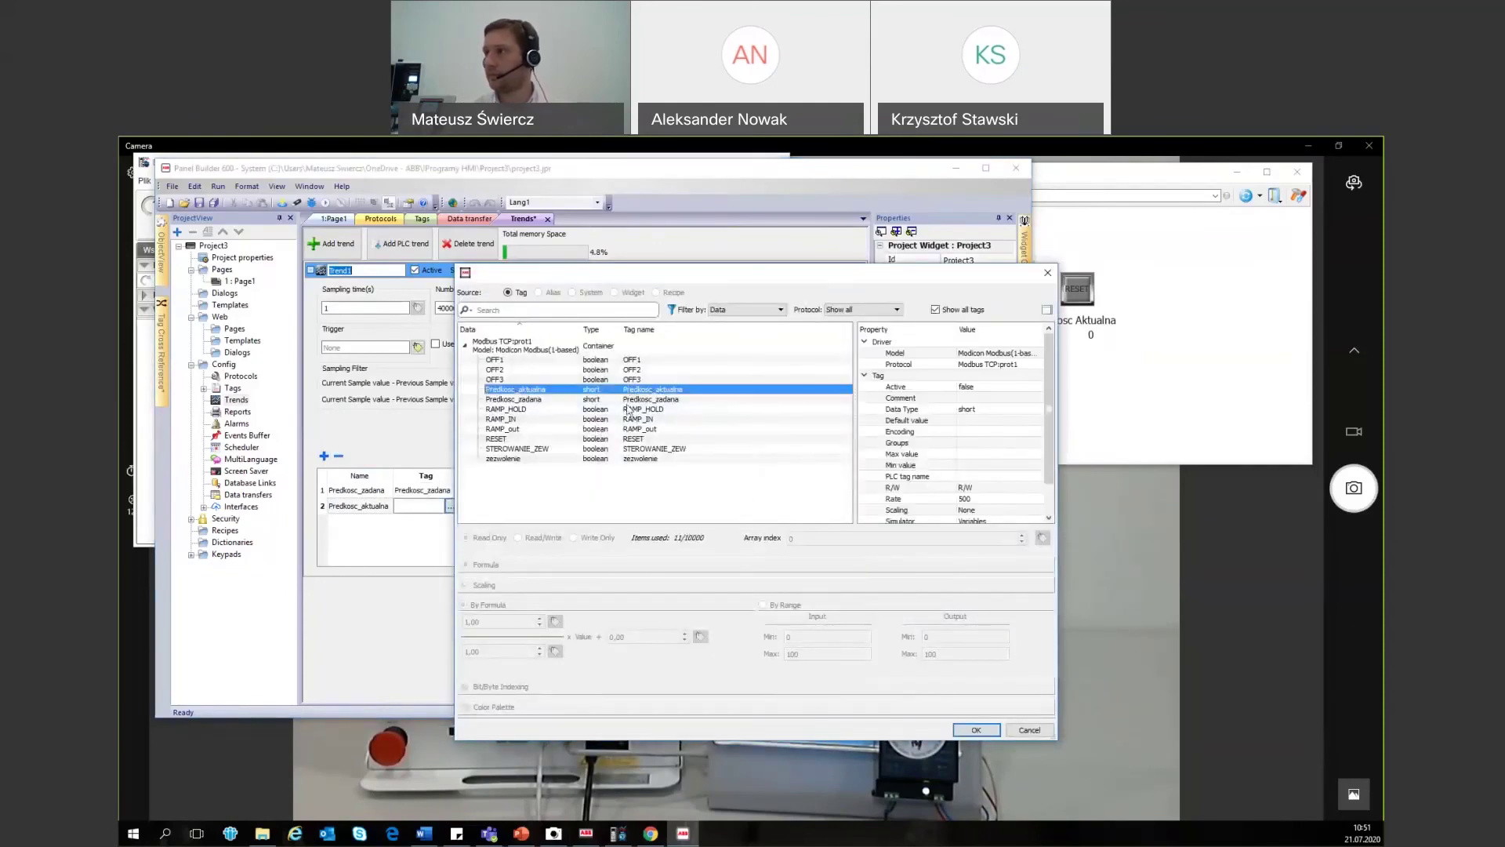
{"action": "left_click", "coordinate": [965, 729]}
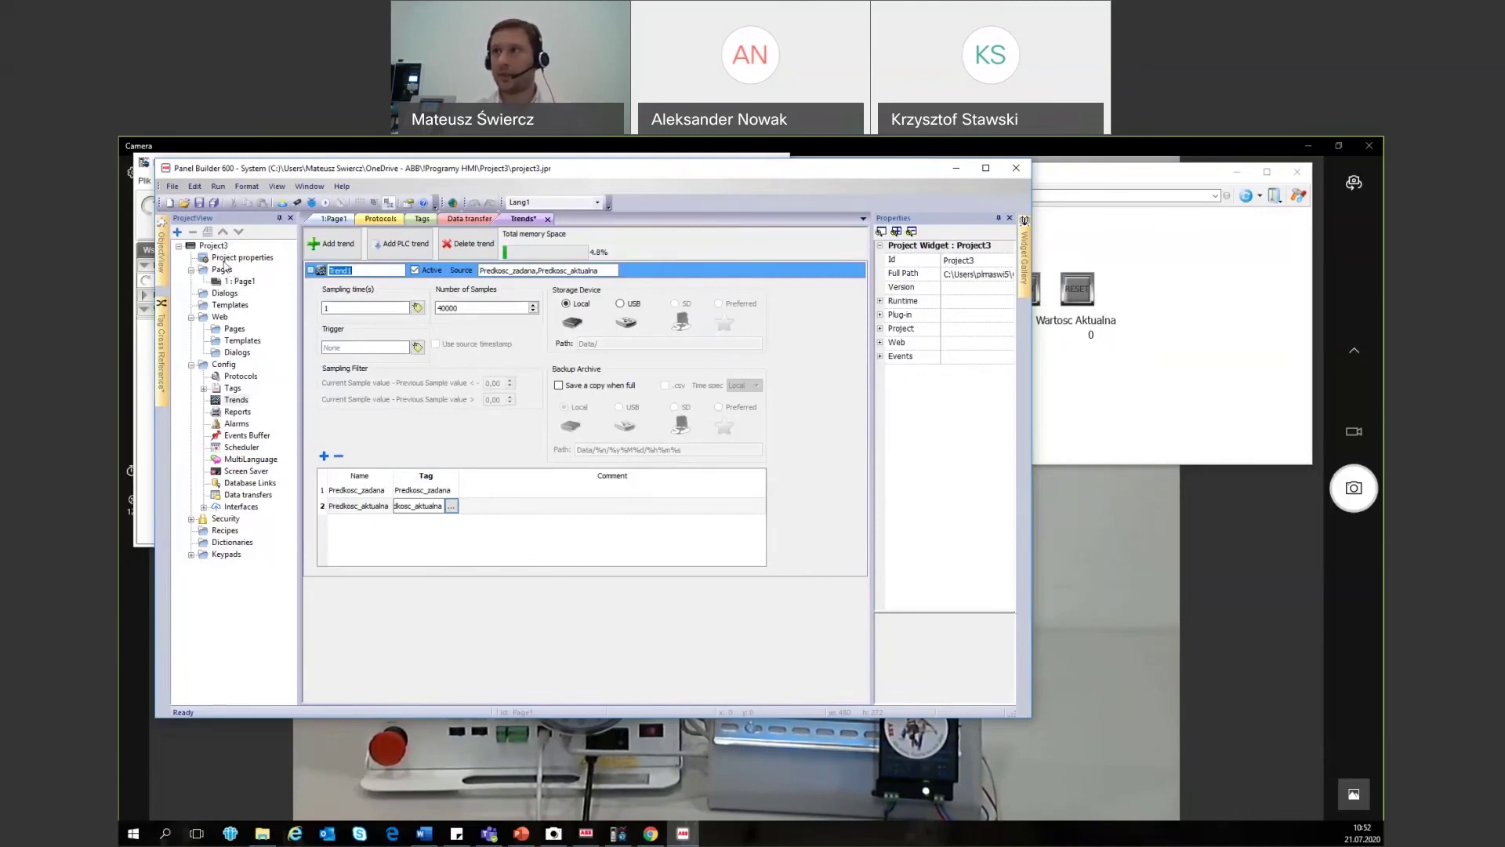
{"action": "double_click", "coordinate": [237, 282]}
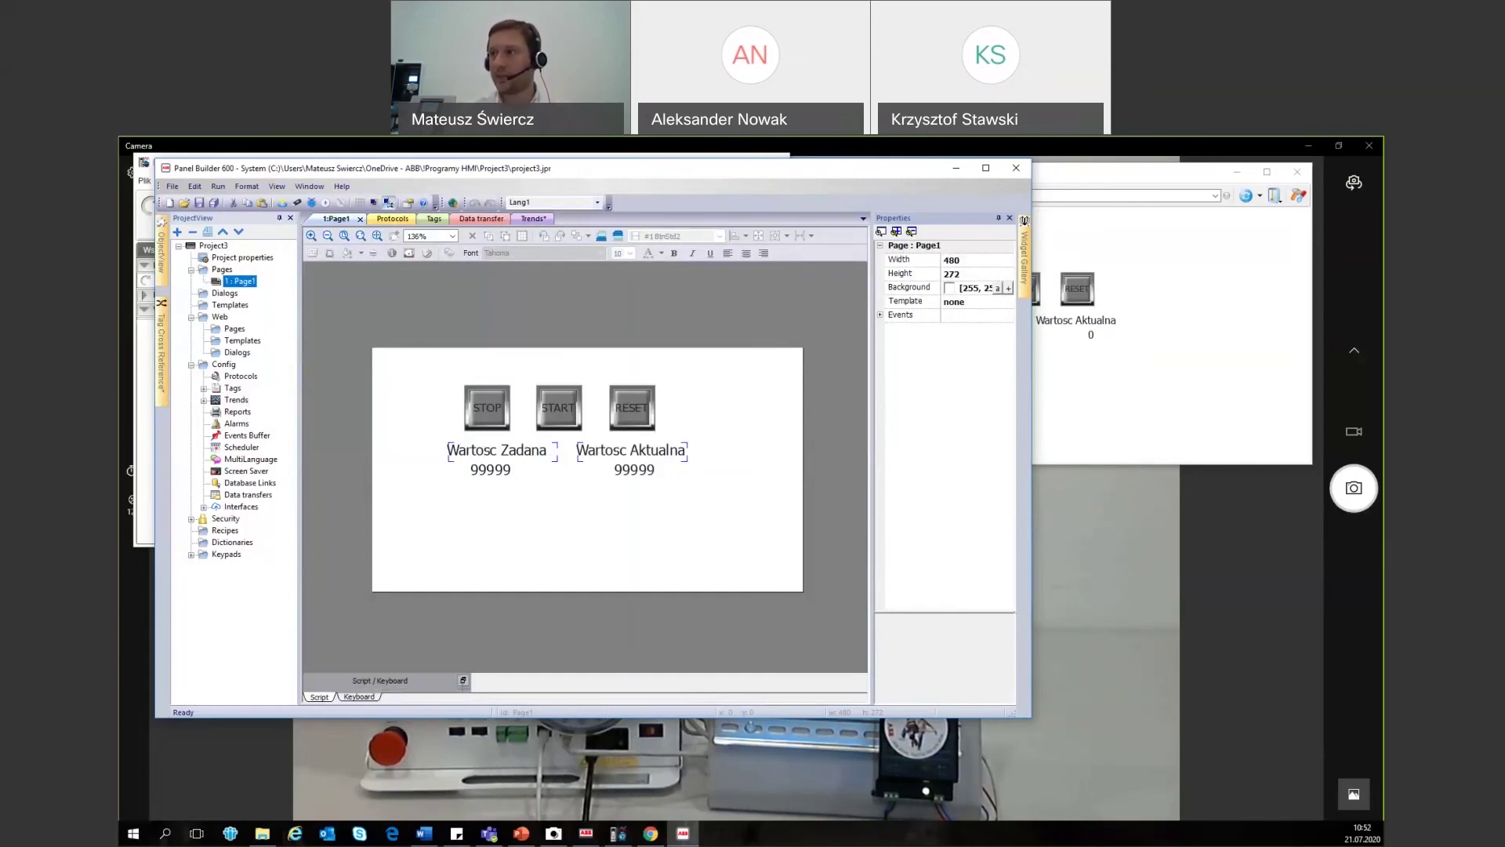
{"action": "left_click", "coordinate": [385, 684]}
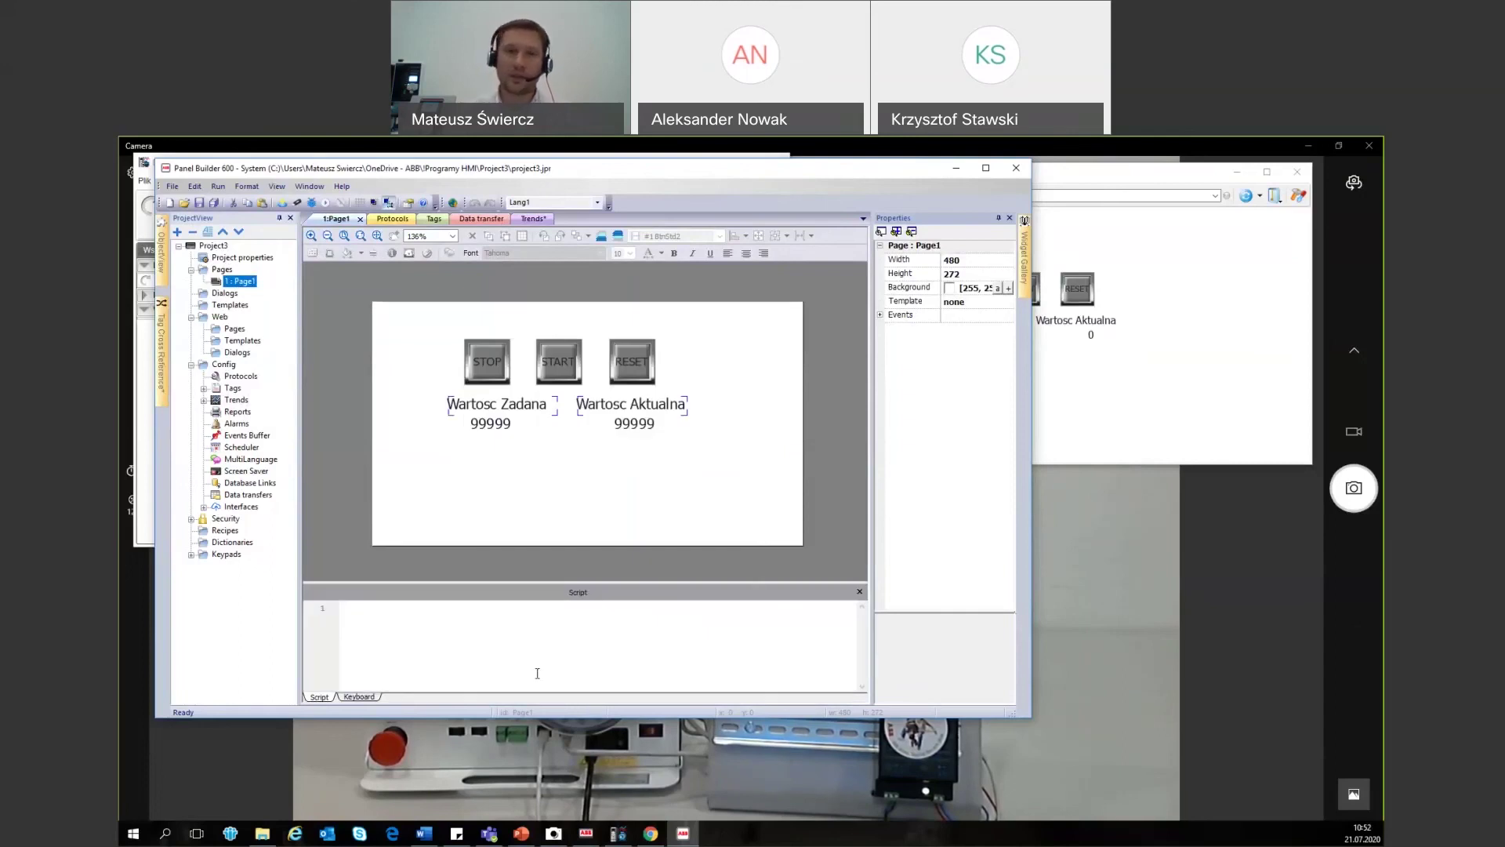